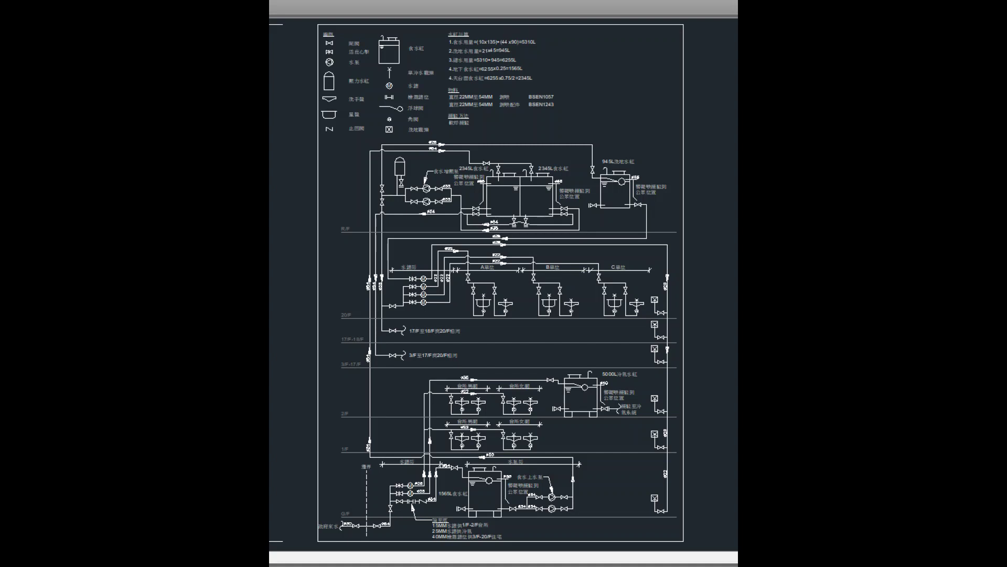
# Bring the empty Schematic sheet border, dimensioned 420 tall, into view.
pyautogui.scroll(3, 369, 387)
# Draw a horizontal line across the frame near its bottom edge.
pyautogui.press('Escape')
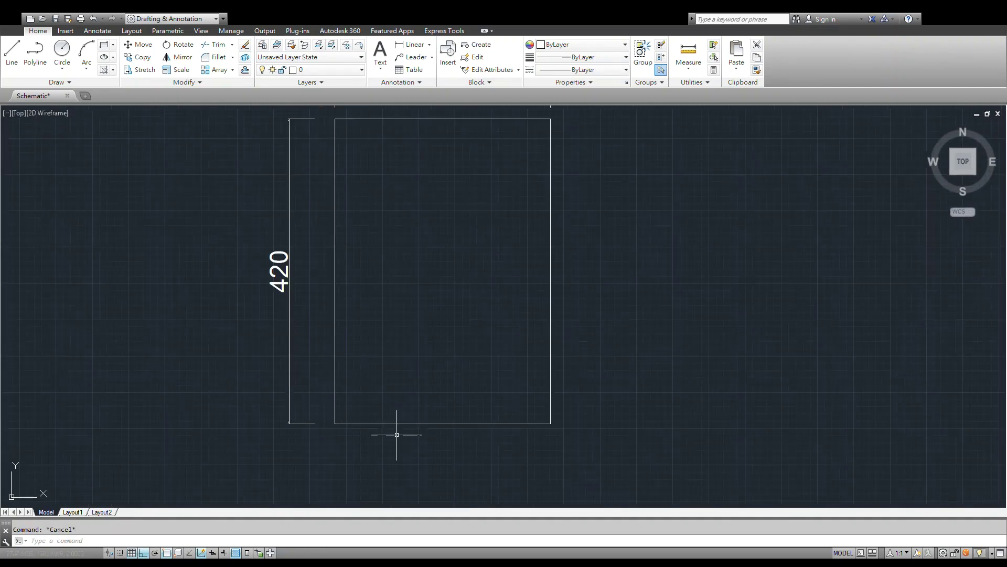
pyautogui.scroll(-2, 347, 287)
pyautogui.write('l')
pyautogui.press('Return')
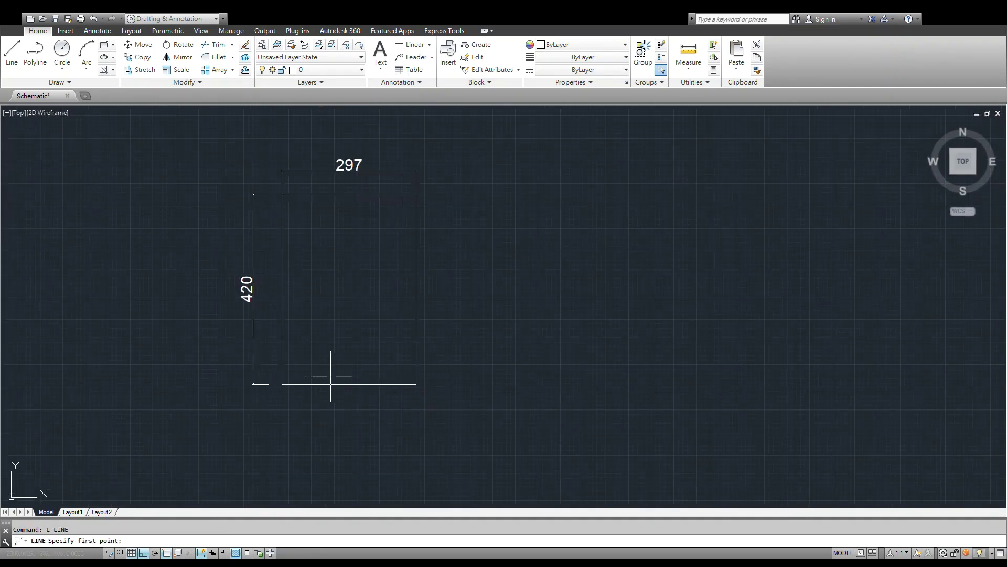
pyautogui.scroll(1, 331, 389)
pyautogui.scroll(2, 331, 401)
pyautogui.click(278, 396)
pyautogui.click(576, 398)
pyautogui.press('Escape')
pyautogui.scroll(-2, 410, 405)
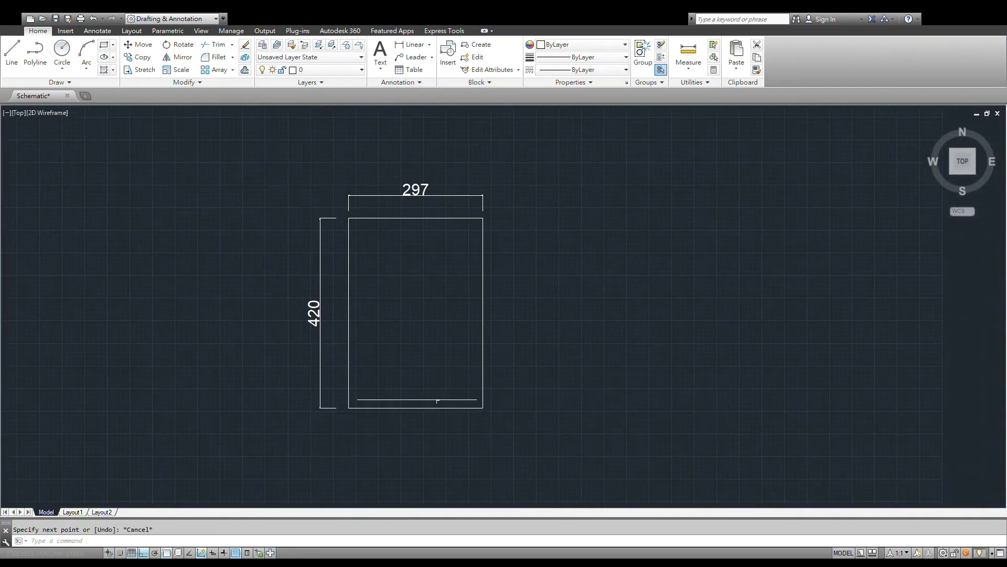
pyautogui.scroll(1, 372, 407)
# Draw a short vertical line crossing the horizontal line.
pyautogui.click(488, 315)
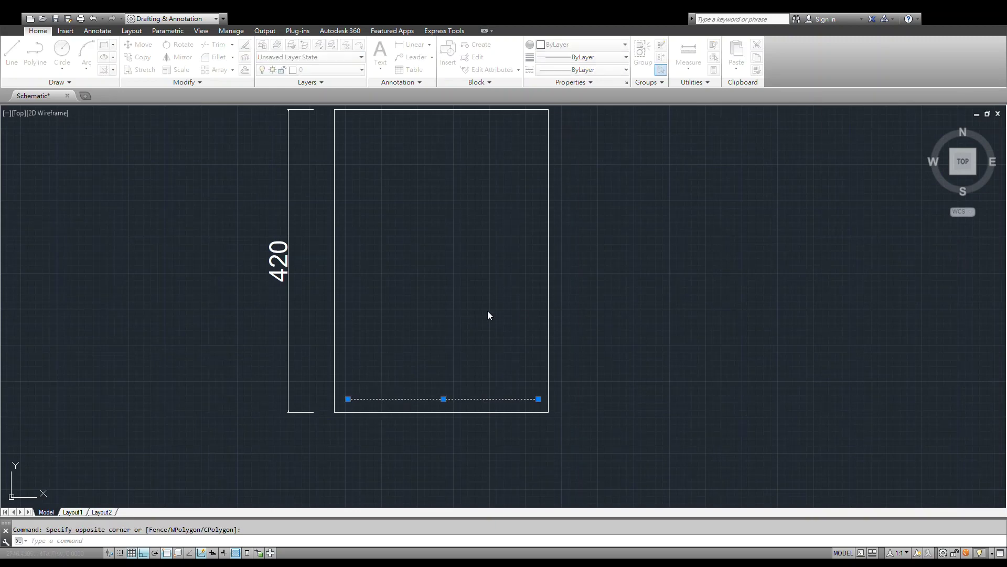
pyautogui.write('l')
pyautogui.press('Return')
pyautogui.moveTo(488, 315); pyautogui.dragTo(565, 291, button='middle')
pyautogui.scroll(3, 456, 388)
pyautogui.scroll(2, 386, 370)
pyautogui.click(385, 371)
pyautogui.click(385, 282)
pyautogui.press('Escape')
# Load the DASHED linetype and assign it to the vertical line.
pyautogui.click(360, 288)
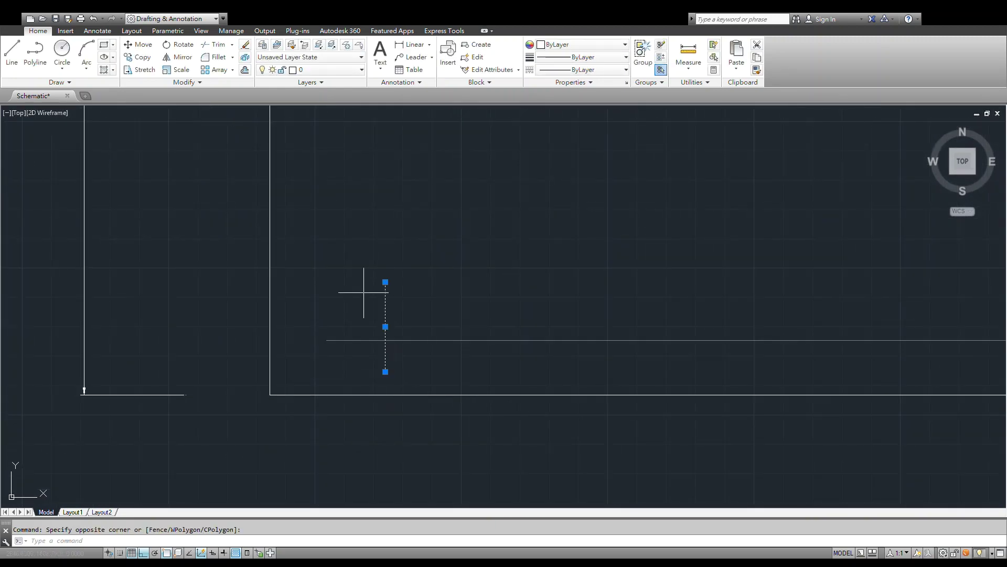
pyautogui.click(583, 69)
pyautogui.click(568, 132)
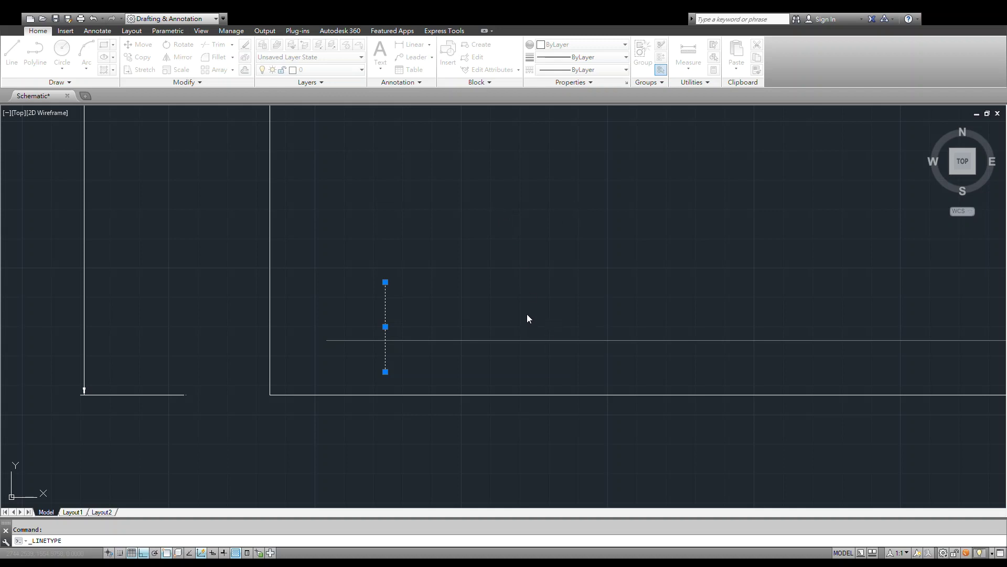
pyautogui.click(371, 371)
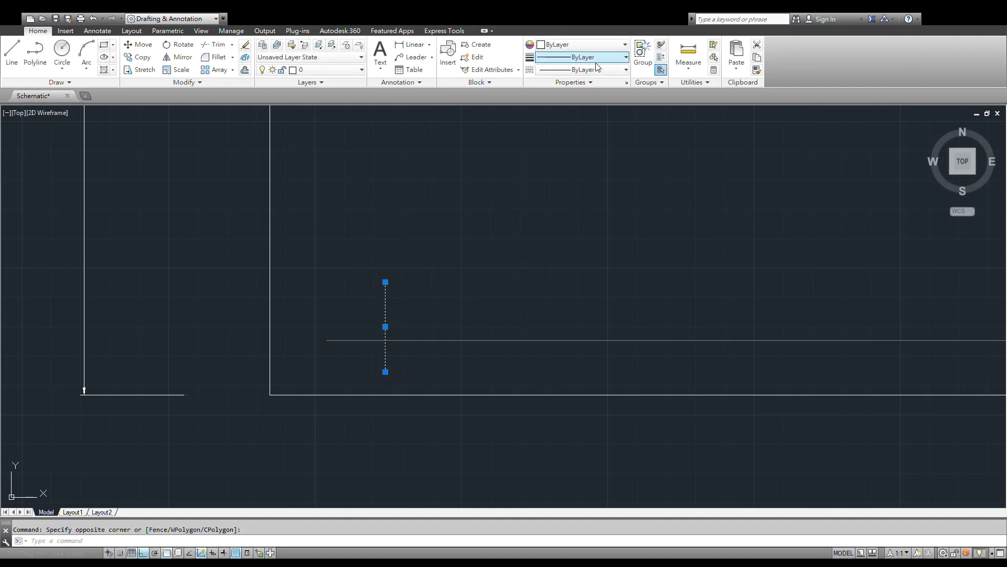
pyautogui.press('Escape')
pyautogui.scroll(1, 427, 322)
pyautogui.scroll(1, 393, 415)
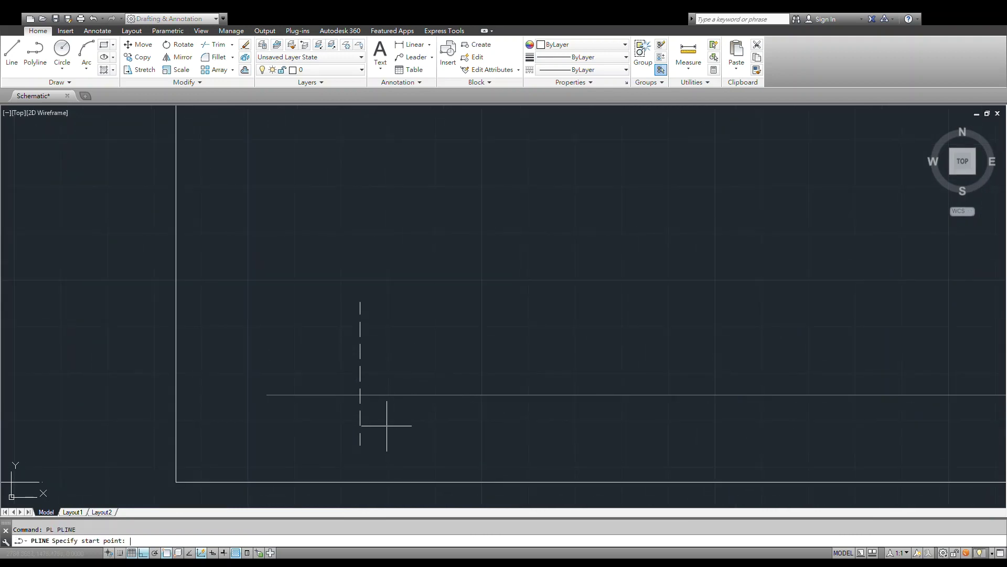
# Add a single-line 邊界 text label at the top of the dashed line.
pyautogui.moveTo(387, 426); pyautogui.dragTo(332, 465, button='middle')
pyautogui.write('text')
pyautogui.press('Return')
pyautogui.click(379, 350)
pyautogui.click(394, 322)
pyautogui.press('Return')
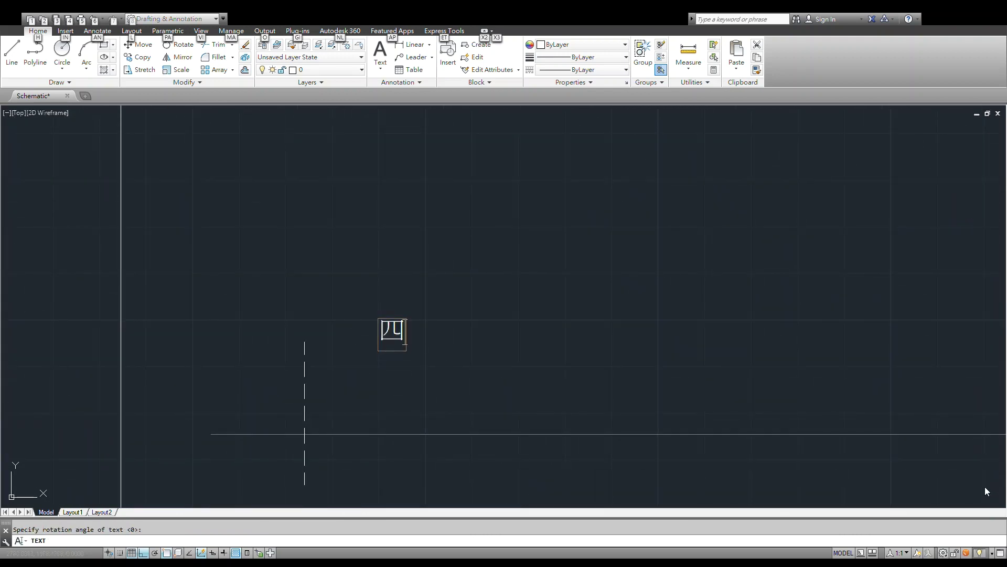
pyautogui.write('邊形')
pyautogui.scroll(-2, 465, 366)
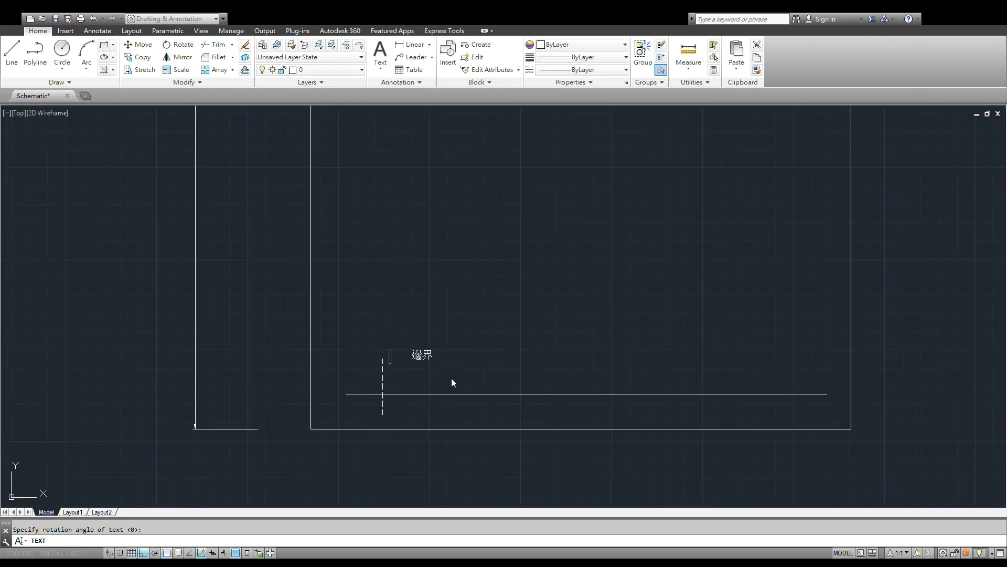
pyautogui.scroll(2, 452, 377)
pyautogui.press('Escape')
pyautogui.scroll(-2, 426, 354)
# Check the 邊界 label's properties and position, then start a new line.
pyautogui.doubleClick(357, 330)
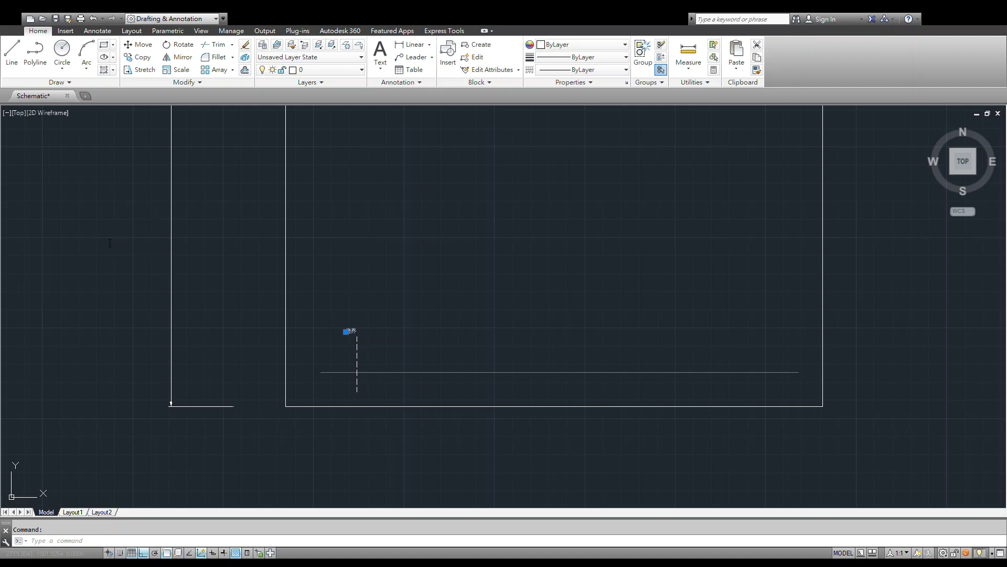
pyautogui.scroll(3, 348, 310)
pyautogui.scroll(3, 349, 303)
pyautogui.write('m')
pyautogui.click(353, 288)
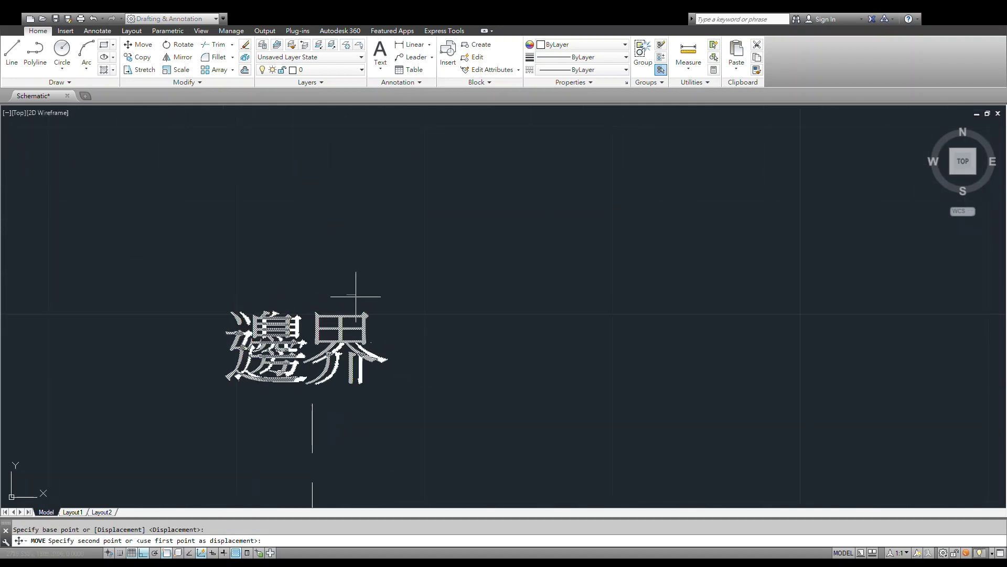
pyautogui.press('Escape')
pyautogui.scroll(-3, 411, 290)
pyautogui.scroll(5, 273, 341)
pyautogui.write('l')
pyautogui.press('Return')
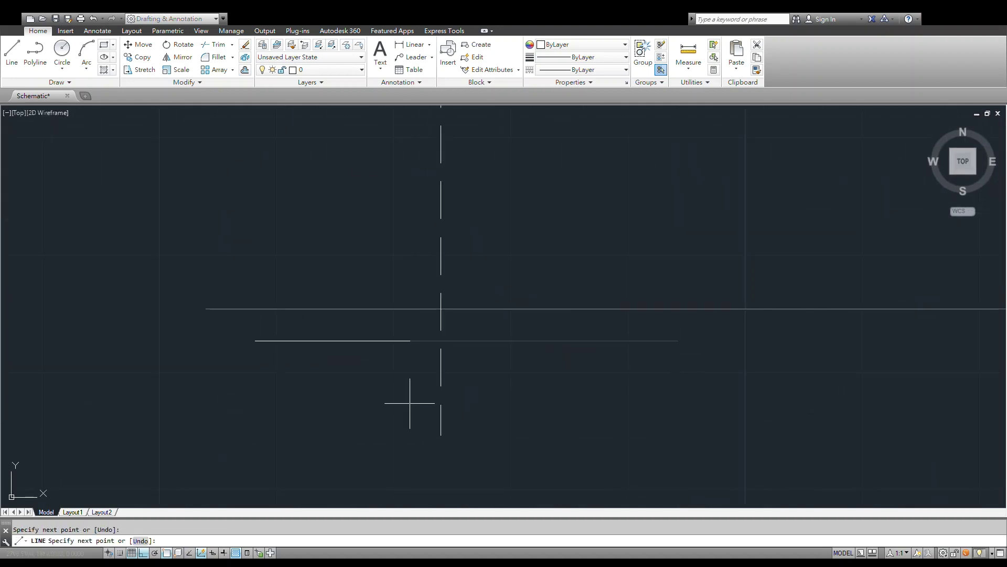
# Draw a closed triangle as the first half of a valve symbol.
pyautogui.scroll(-2, 430, 425)
pyautogui.scroll(3, 418, 441)
pyautogui.scroll(4, 454, 449)
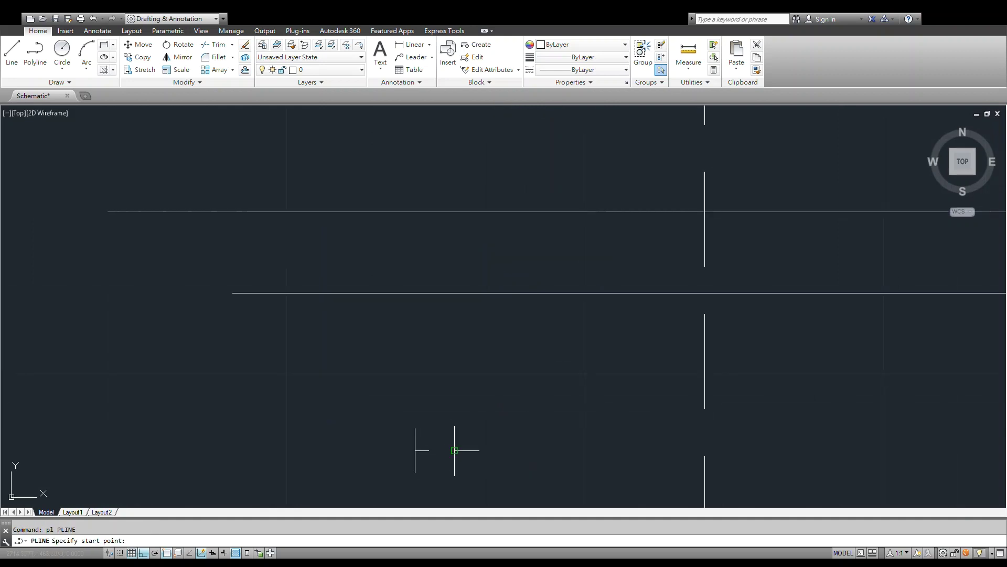
pyautogui.click(454, 450)
pyautogui.click(415, 429)
pyautogui.click(415, 472)
pyautogui.click(454, 450)
pyautogui.press('Escape')
# Mirror the triangle into a bowtie valve and move it onto the pipe.
pyautogui.write('m')
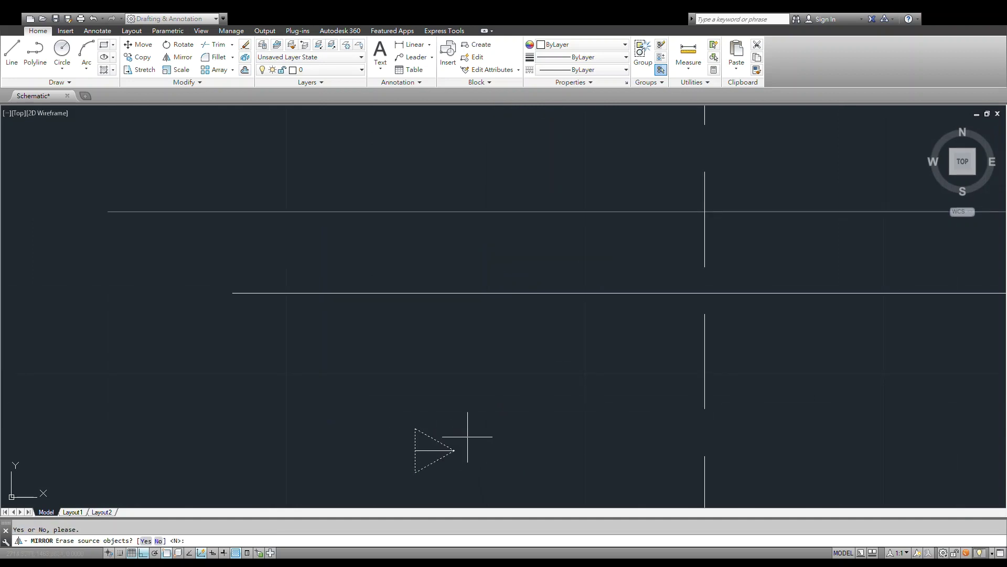
pyautogui.click(455, 450)
pyautogui.scroll(-2, 461, 443)
pyautogui.press('Escape')
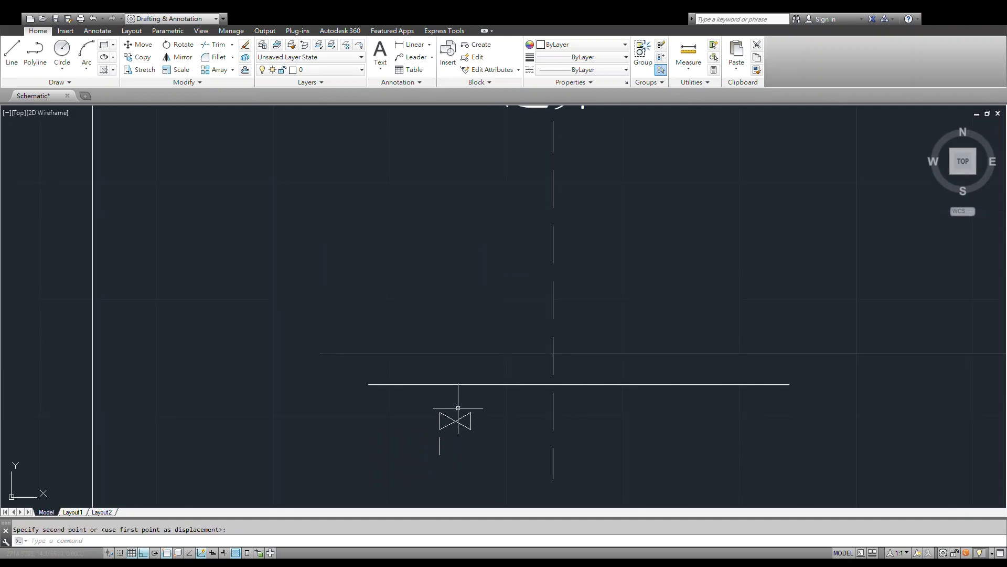
pyautogui.scroll(1, 461, 450)
pyautogui.click(456, 351)
pyautogui.scroll(-2, 456, 368)
pyautogui.scroll(1, 472, 430)
pyautogui.scroll(2, 474, 448)
pyautogui.press('Escape')
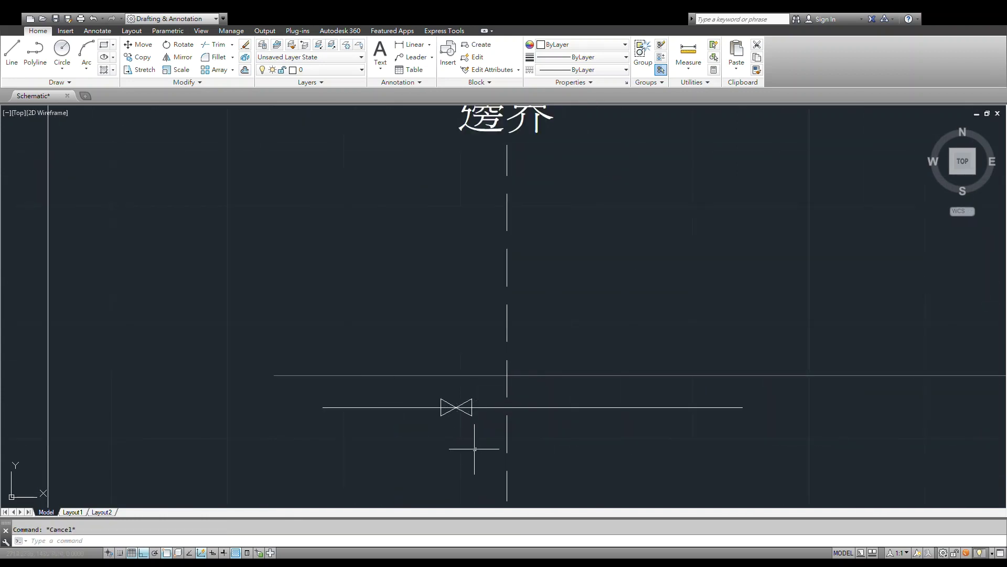
# Mirror a second valve across the dashed boundary and trim the pipe.
pyautogui.press('Return')
pyautogui.write('tr')
# Draw a curved break arc at the pipe's left end.
pyautogui.press('Return')
pyautogui.scroll(2, 506, 441)
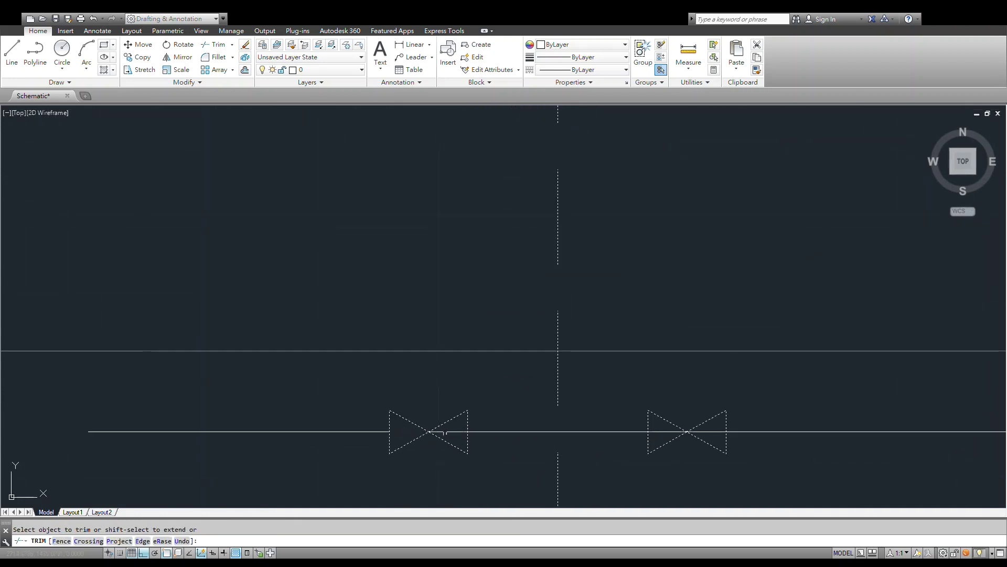
pyautogui.press('Escape')
pyautogui.scroll(-3, 518, 448)
pyautogui.scroll(2, 518, 448)
pyautogui.write('a')
pyautogui.press('Return')
pyautogui.scroll(1, 504, 441)
pyautogui.click(488, 468)
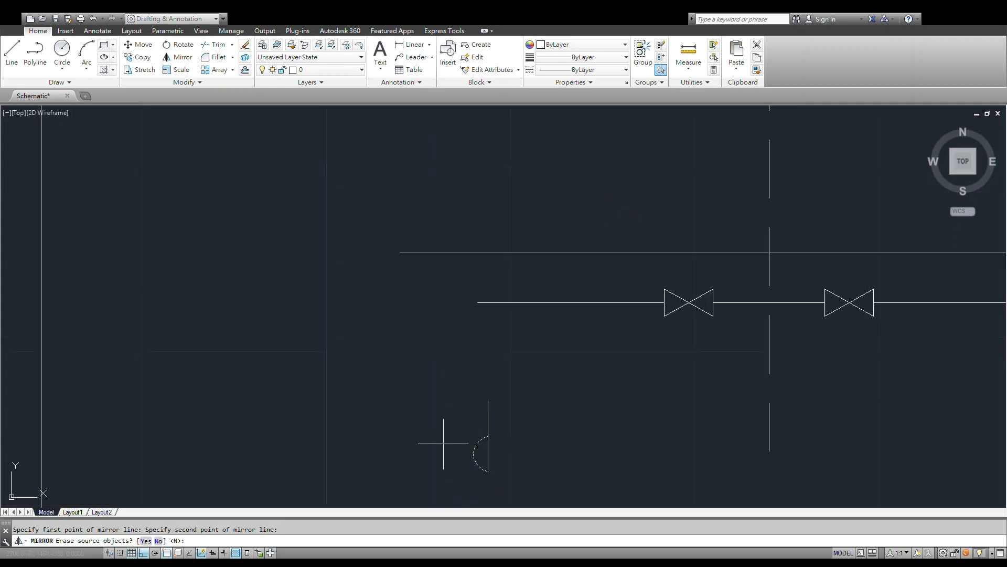
pyautogui.scroll(-2, 477, 303)
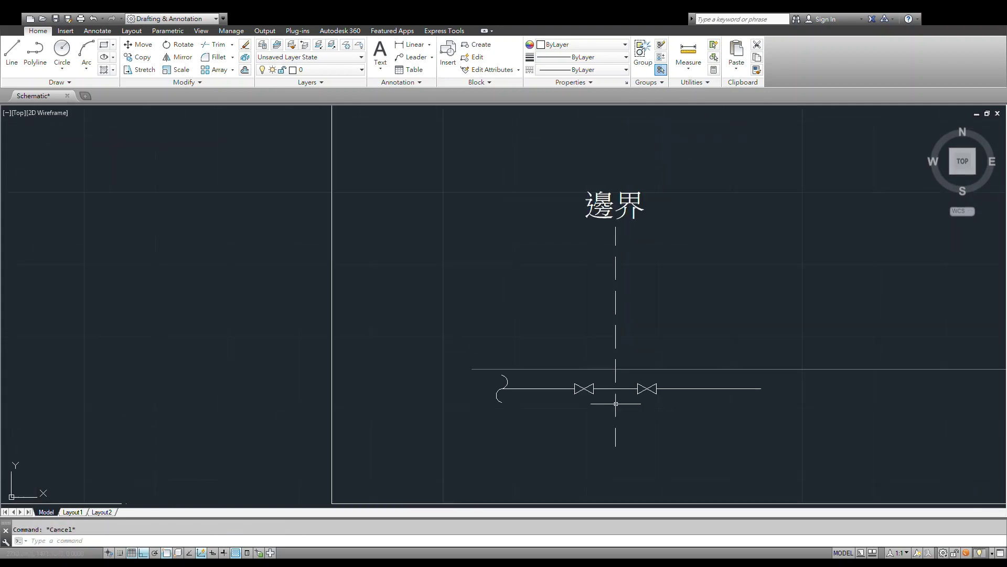
# Draw a vertical riser from the pipe's right end and trim the stub beyond it.
pyautogui.click(479, 404)
pyautogui.write('l')
pyautogui.press('Return')
pyautogui.click(316, 403)
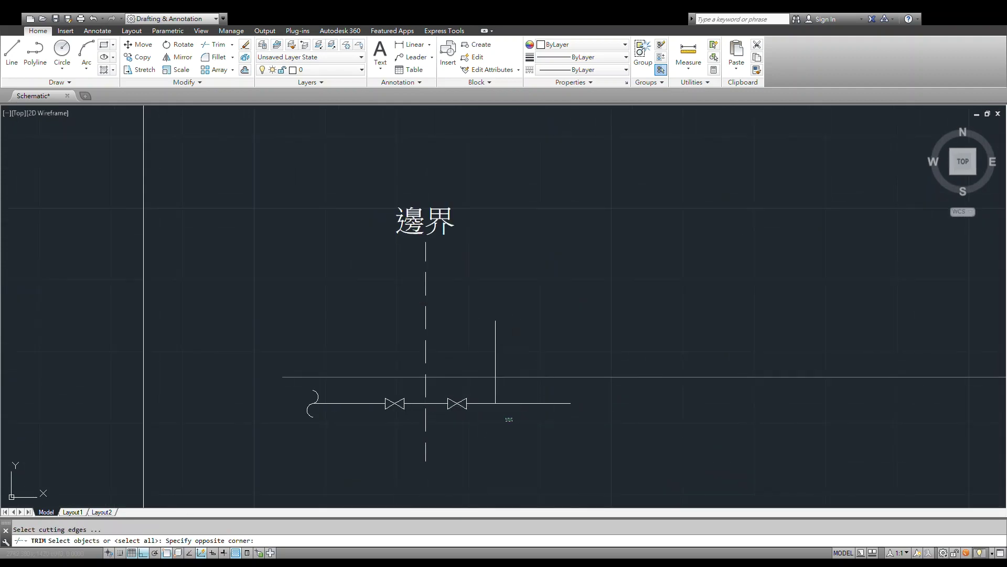
pyautogui.click(508, 419)
pyautogui.press('Return')
pyautogui.click(519, 403)
pyautogui.press('Escape')
# Rotate a valve upright and move it onto the riser.
pyautogui.click(551, 424)
pyautogui.press('Return')
pyautogui.click(544, 403)
pyautogui.write('m')
pyautogui.press('Return')
pyautogui.click(552, 448)
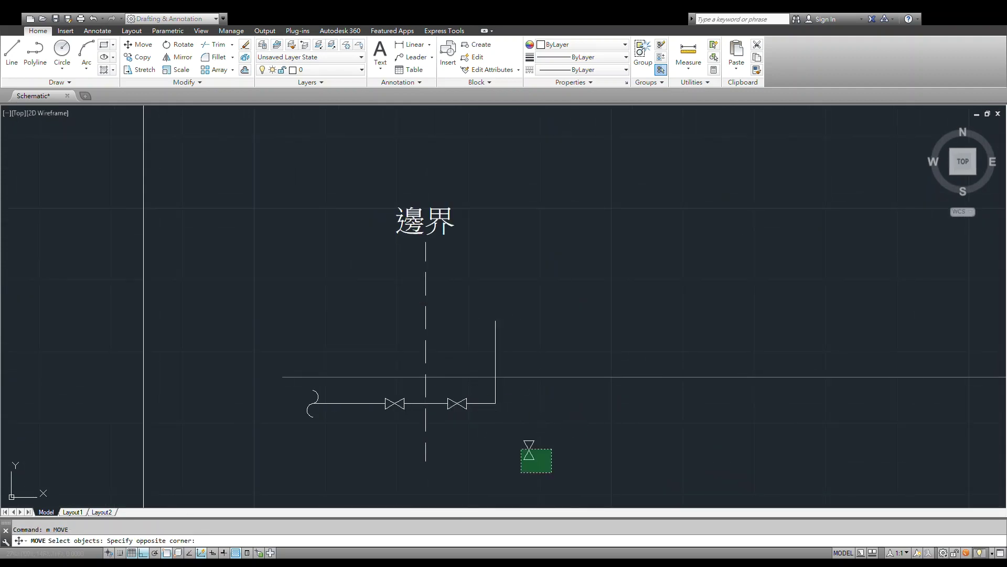
pyautogui.click(496, 362)
pyautogui.scroll(2, 517, 401)
pyautogui.scroll(1, 513, 399)
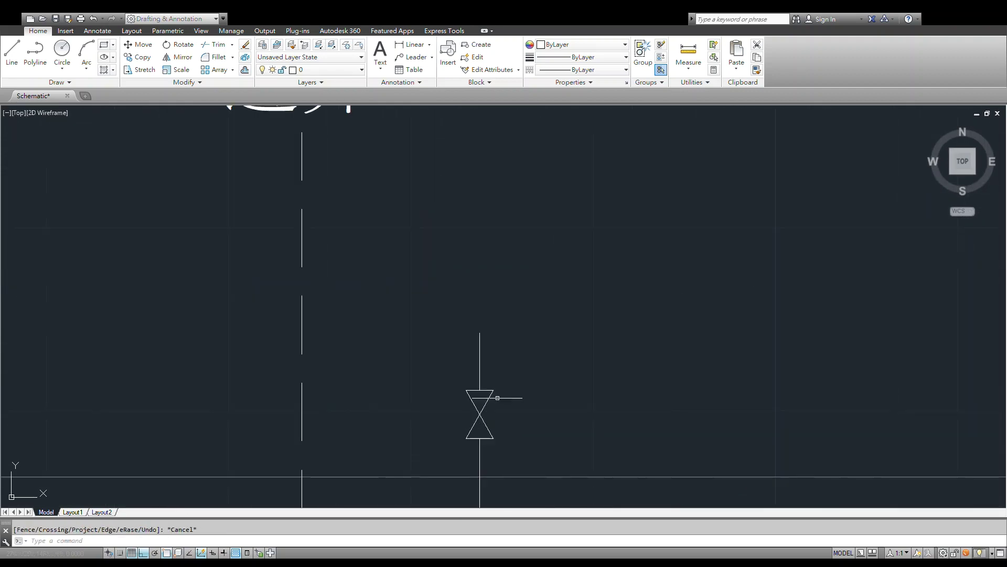
pyautogui.scroll(-1, 484, 449)
# Draw a short horizontal line at the riser top and copy it into parallel lines.
pyautogui.write('l')
pyautogui.press('Return')
pyautogui.click(562, 373)
pyautogui.scroll(-1, 524, 411)
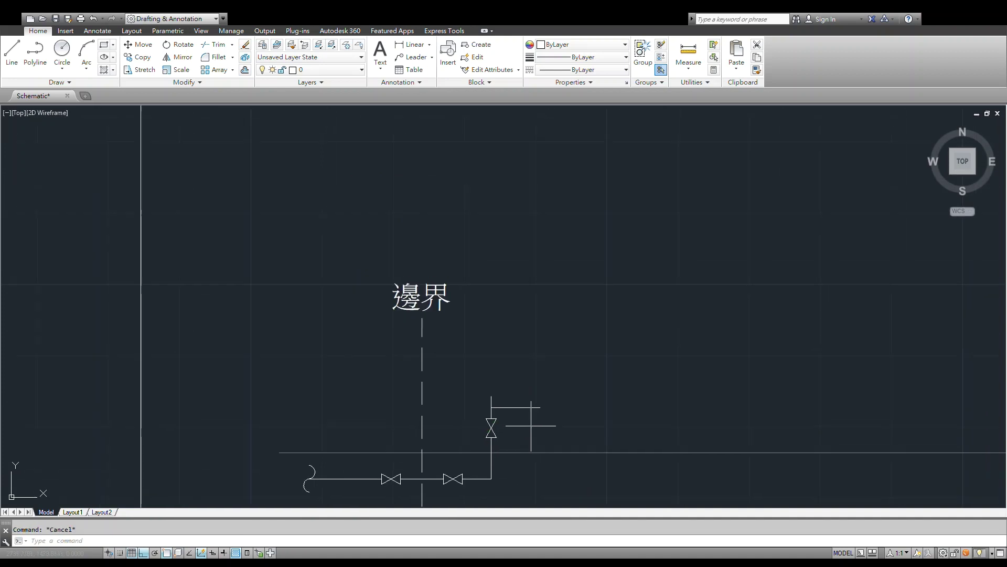
pyautogui.scroll(1, 521, 404)
pyautogui.scroll(1, 522, 404)
pyautogui.write('co')
pyautogui.click(442, 395)
pyautogui.scroll(-5, 449, 382)
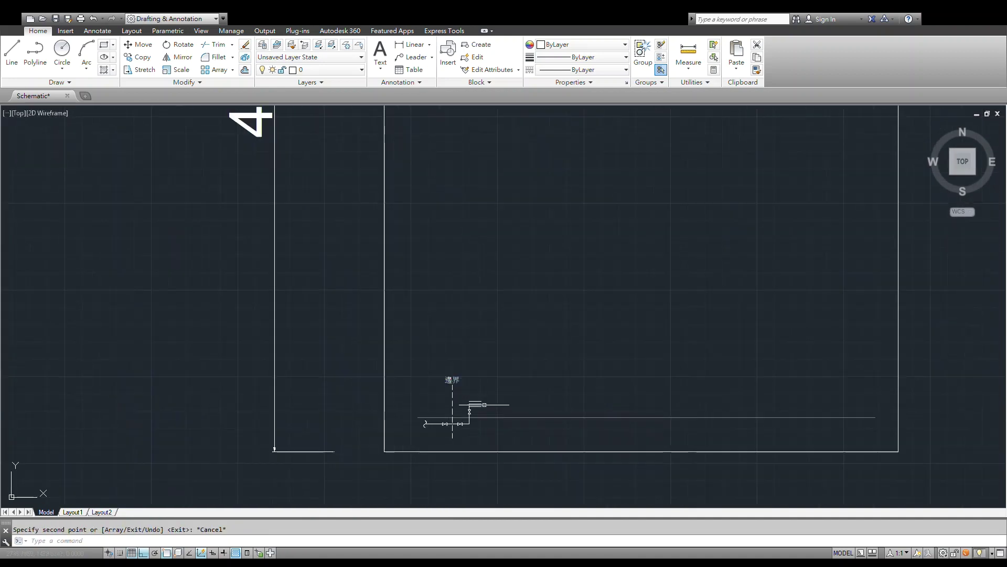
pyautogui.scroll(3, 411, 423)
pyautogui.scroll(-4, 461, 450)
pyautogui.scroll(1, 394, 471)
pyautogui.press('Escape')
pyautogui.scroll(-2, 394, 470)
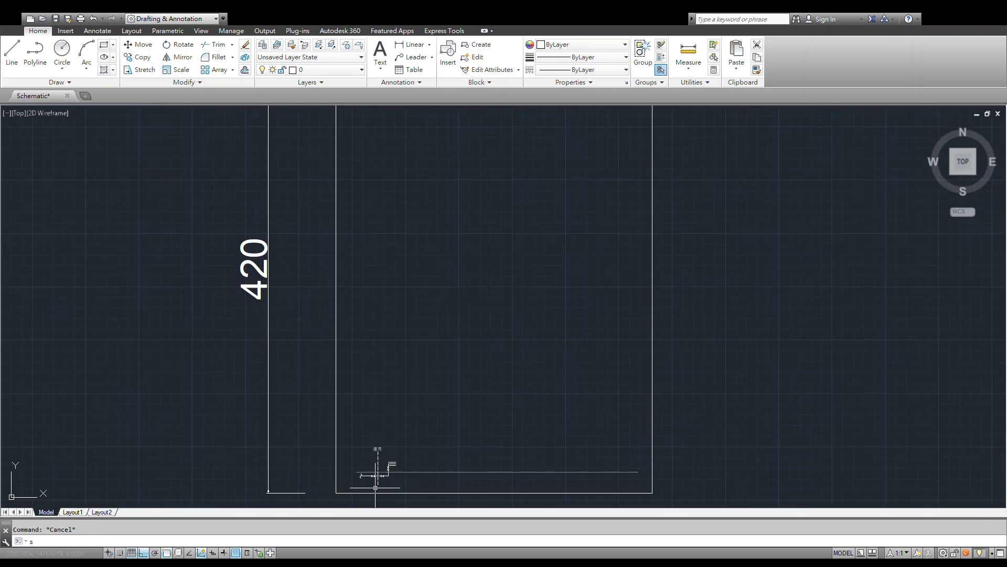
pyautogui.scroll(4, 385, 461)
pyautogui.scroll(-4, 512, 461)
# Start moving the curved end mark, then cancel the move.
pyautogui.press('Escape')
pyautogui.scroll(2, 482, 439)
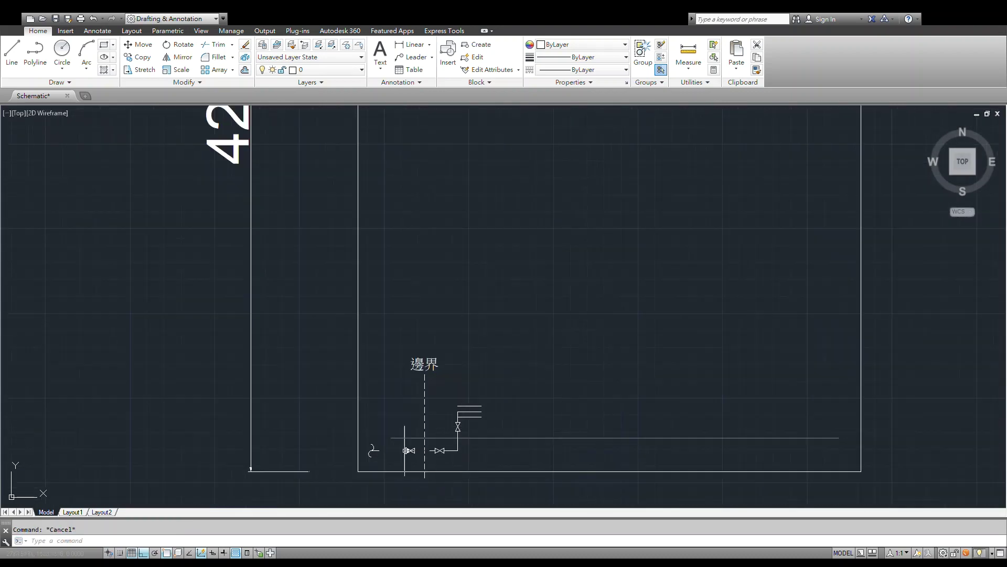
pyautogui.scroll(4, 378, 450)
pyautogui.write('m')
pyautogui.press('Return')
pyautogui.click(348, 466)
pyautogui.press('Escape')
pyautogui.scroll(-4, 436, 468)
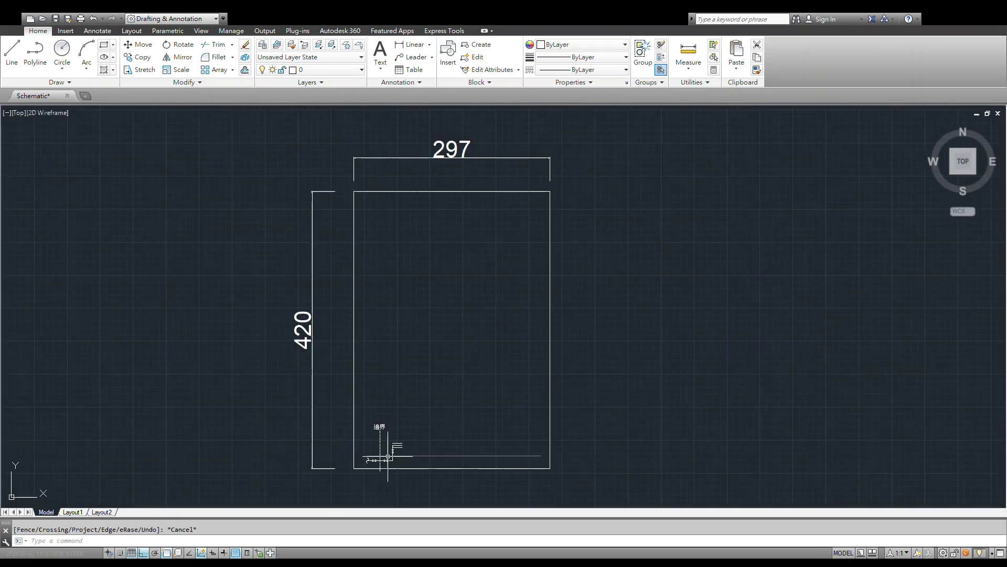
pyautogui.scroll(3, 404, 446)
pyautogui.scroll(2, 388, 419)
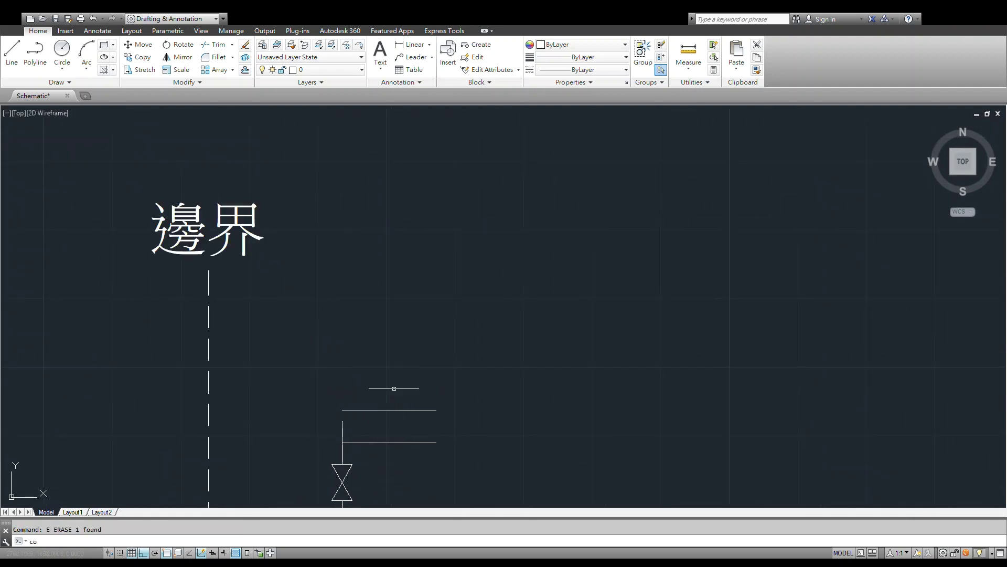
# Extend the branch lines so they meet the vertical riser pipe.
pyautogui.press('Escape')
pyautogui.scroll(-2, 371, 410)
pyautogui.scroll(-1, 372, 410)
pyautogui.scroll(3, 367, 410)
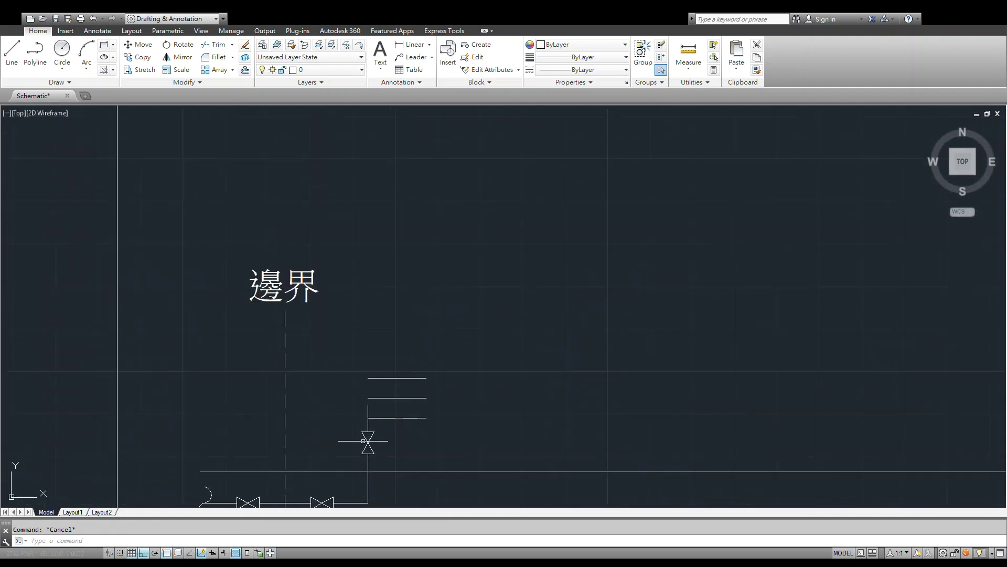
pyautogui.scroll(1, 368, 410)
pyautogui.click(371, 412)
pyautogui.click(346, 381)
pyautogui.press('Escape')
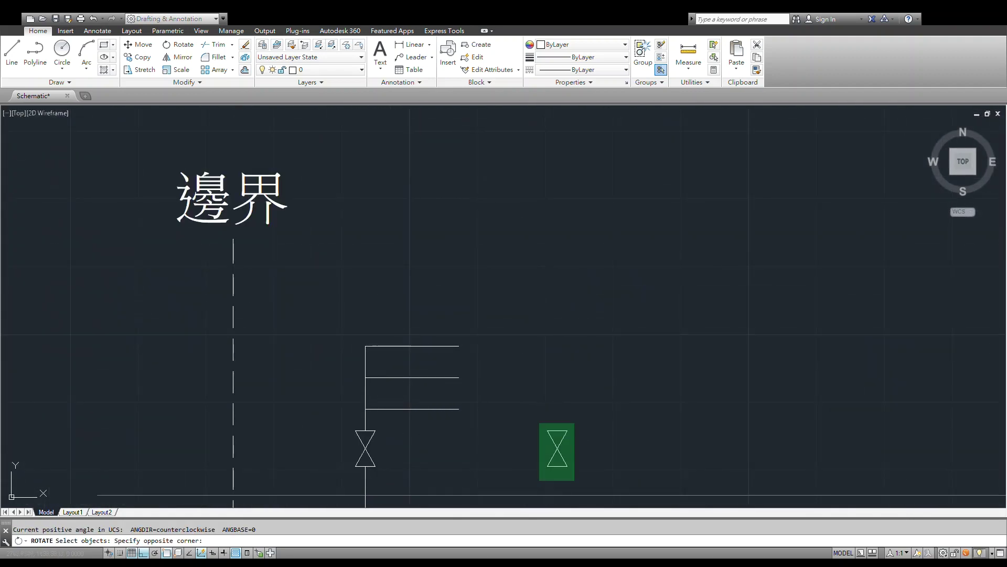
# Move the loose valve symbol onto the lower branch pipe.
pyautogui.write('m')
pyautogui.press('Return')
pyautogui.click(622, 428)
pyautogui.click(549, 362)
pyautogui.press('Return')
pyautogui.click(576, 390)
# Copy the valve onto the upper and middle branch pipes.
pyautogui.click(416, 408)
pyautogui.write('co')
pyautogui.press('Return')
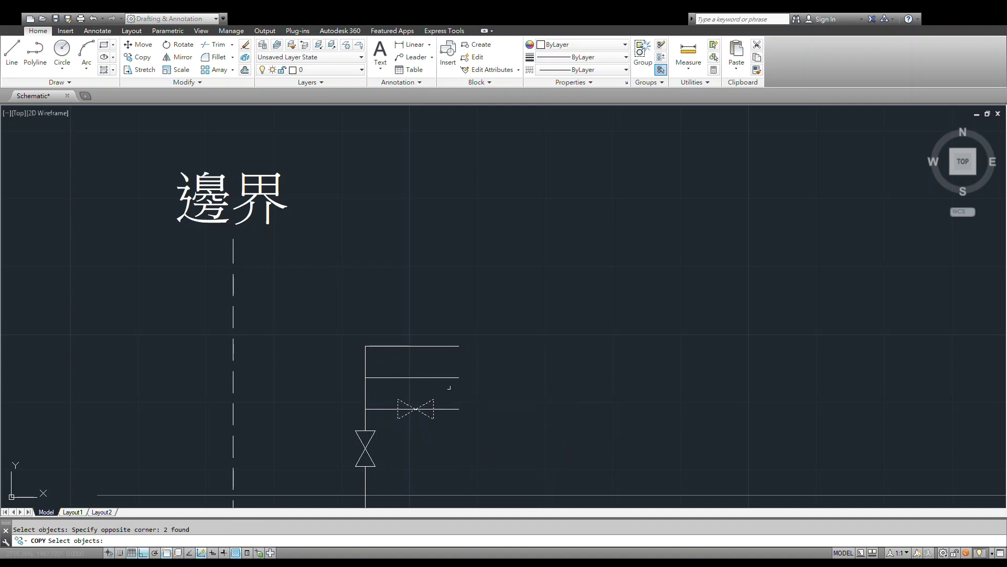
pyautogui.click(416, 409)
pyautogui.click(416, 377)
pyautogui.click(416, 345)
pyautogui.press('Return')
# Change the copied label's text to 'M'.
pyautogui.scroll(4, 435, 382)
pyautogui.scroll(2, 435, 382)
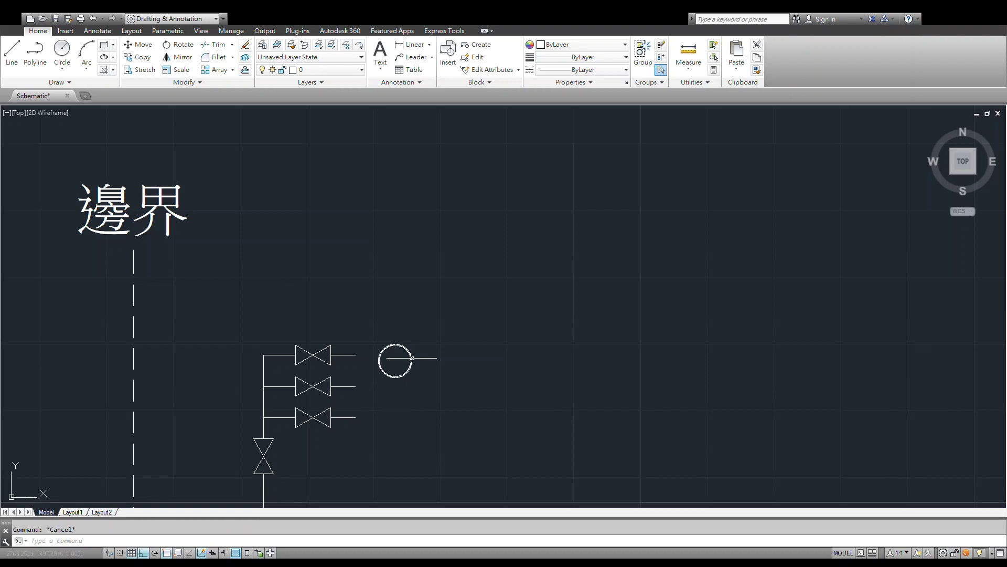
pyautogui.scroll(-2, 411, 369)
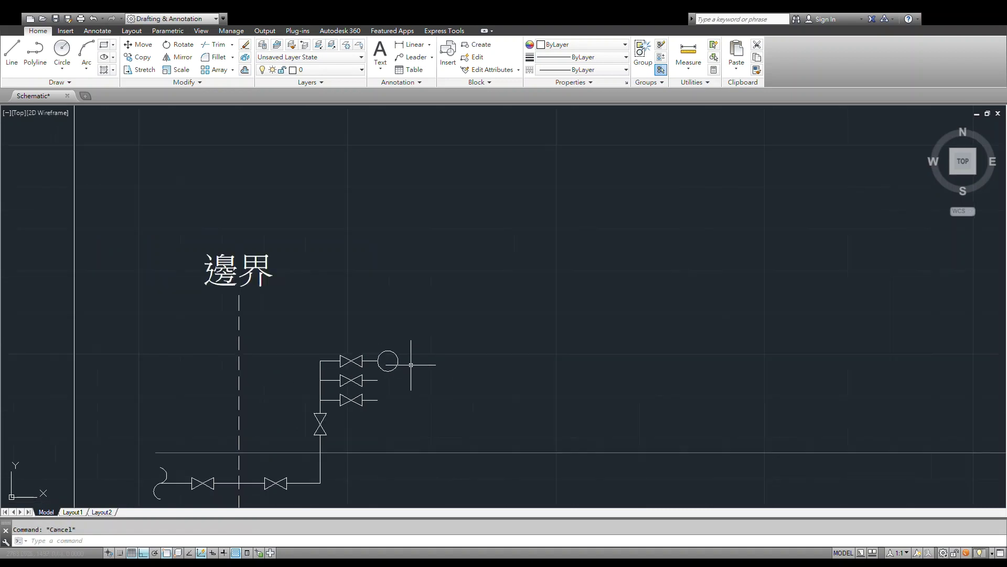
pyautogui.scroll(-2, 446, 384)
pyautogui.click(444, 346)
pyautogui.doubleClick(444, 346)
pyautogui.write('M')
pyautogui.press('Return')
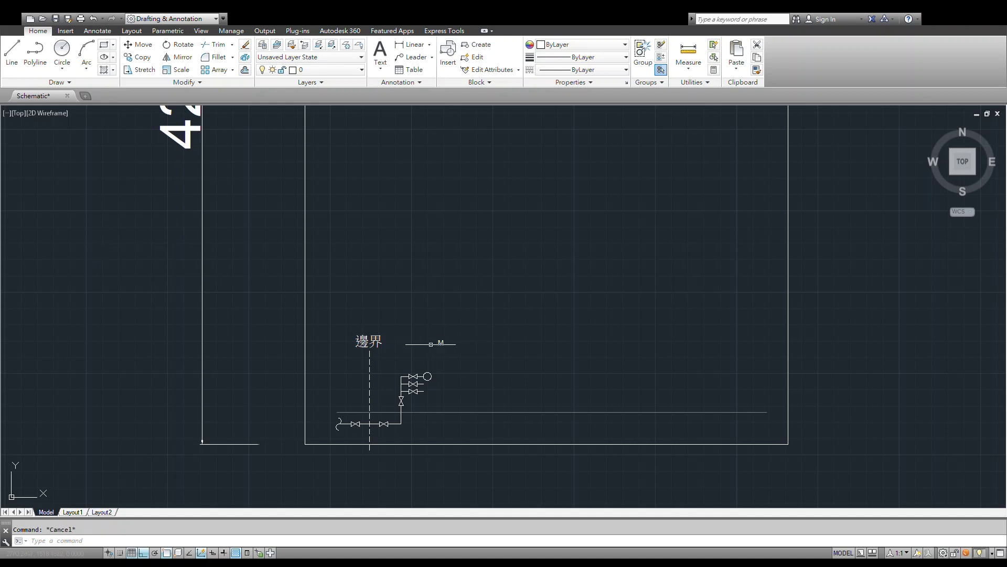
# Place the M label inside the meter circle.
pyautogui.scroll(3, 431, 344)
pyautogui.click(338, 405)
pyautogui.scroll(-4, 418, 394)
# Copy the meter circle with its M label onto the second branch.
pyautogui.write('c')
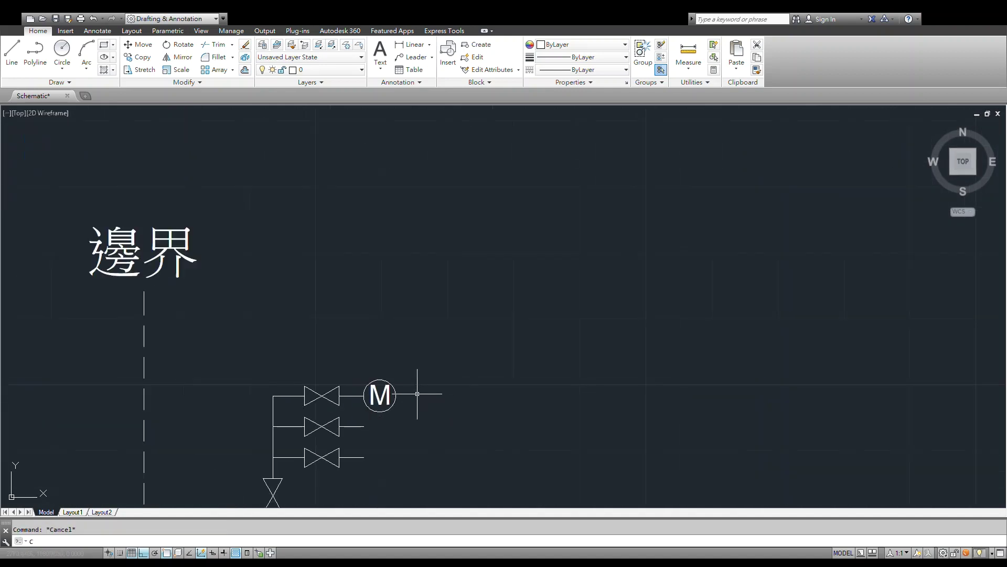
pyautogui.press('Return')
pyautogui.click(417, 393)
pyautogui.click(417, 424)
pyautogui.scroll(1, 417, 424)
pyautogui.moveTo(465, 375); pyautogui.dragTo(284, 362)
pyautogui.click(267, 381)
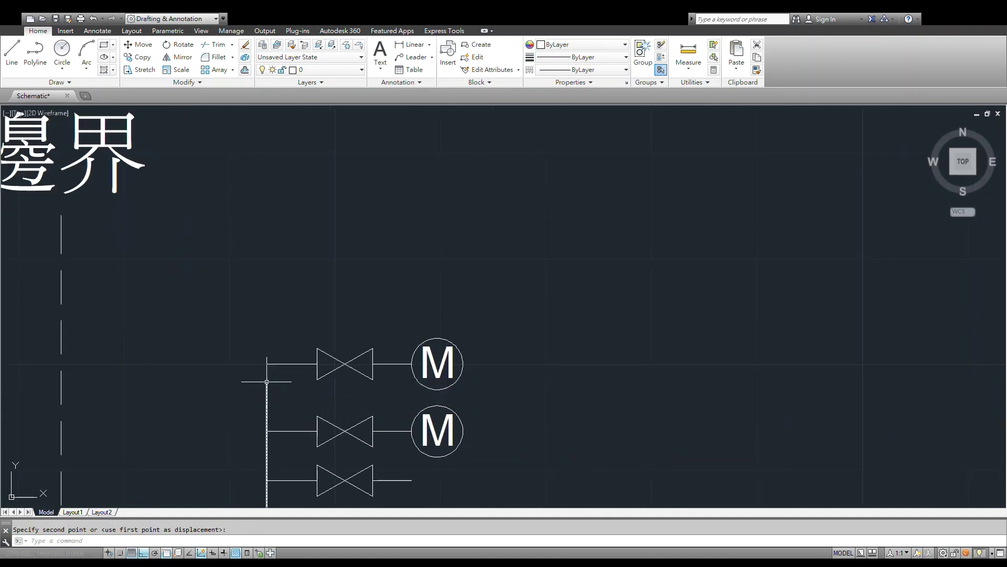
pyautogui.scroll(-2, 420, 400)
pyautogui.scroll(2, 336, 409)
pyautogui.press('Escape')
pyautogui.scroll(-2, 424, 459)
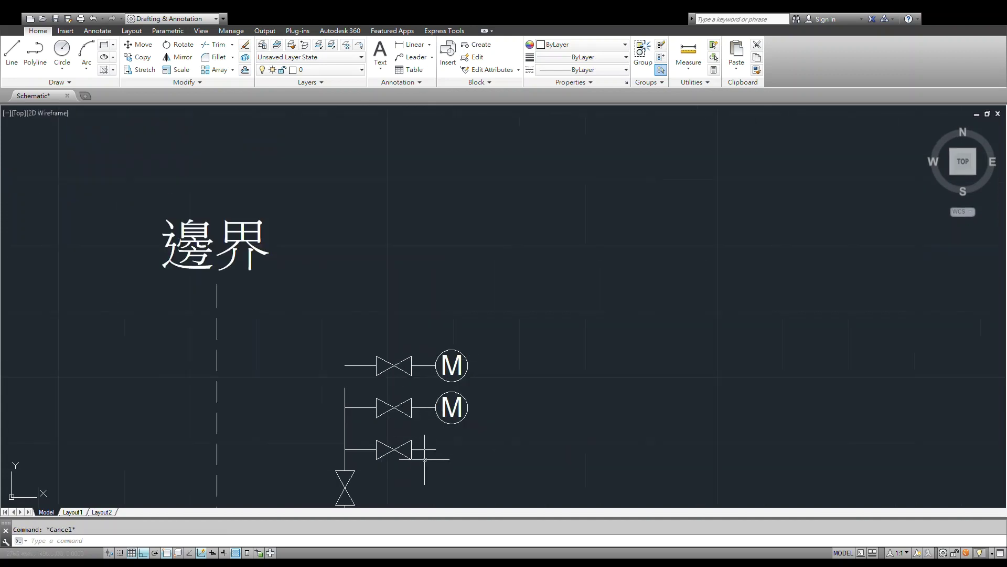
pyautogui.press('Escape')
# Draw a short vertical line and copy it alongside as a fitting on the third branch.
pyautogui.scroll(2, 415, 372)
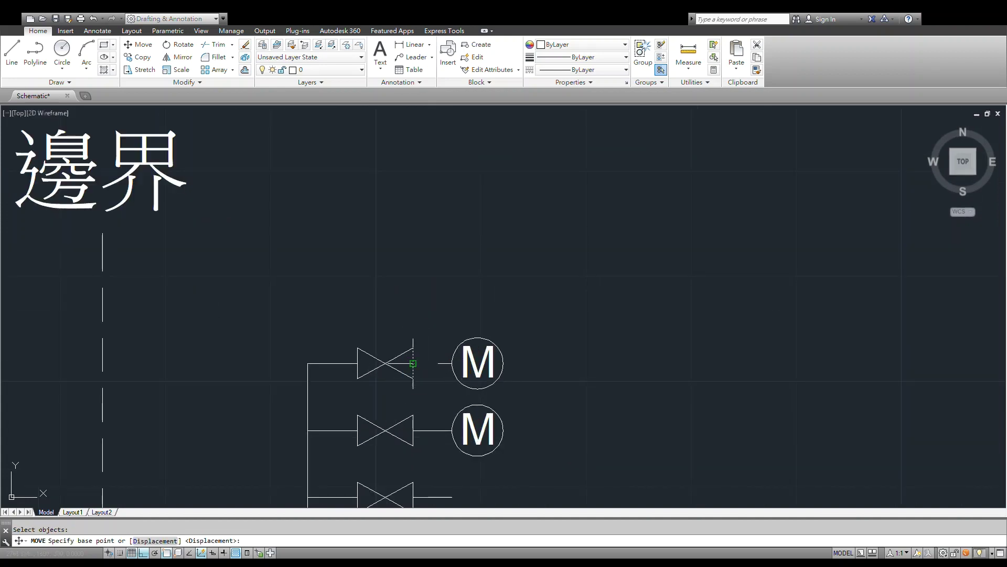
pyautogui.press('Escape')
pyautogui.scroll(-2, 386, 430)
pyautogui.scroll(4, 427, 393)
pyautogui.write('l')
pyautogui.press('Return')
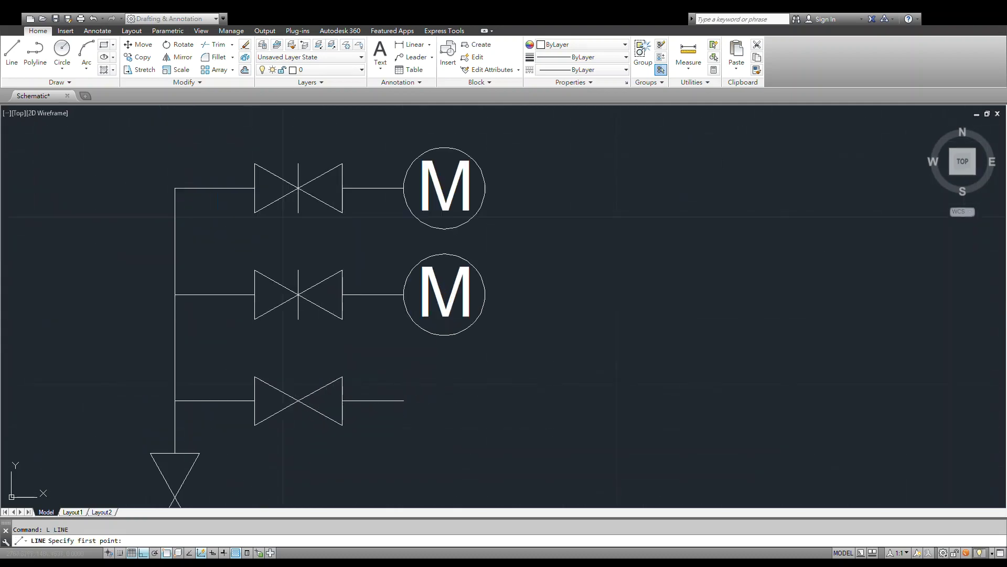
pyautogui.click(298, 295)
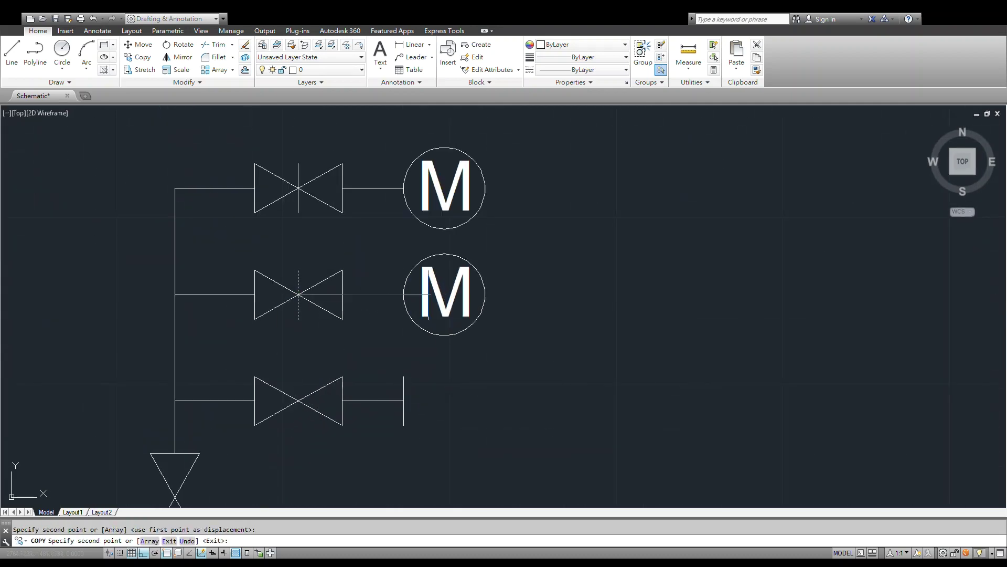
pyautogui.click(450, 377)
pyautogui.press('Return')
pyautogui.write('co')
pyautogui.press('Return')
pyautogui.press('Escape')
# Copy the fitting's short parallel lines along the bottom branch.
pyautogui.scroll(-3, 440, 402)
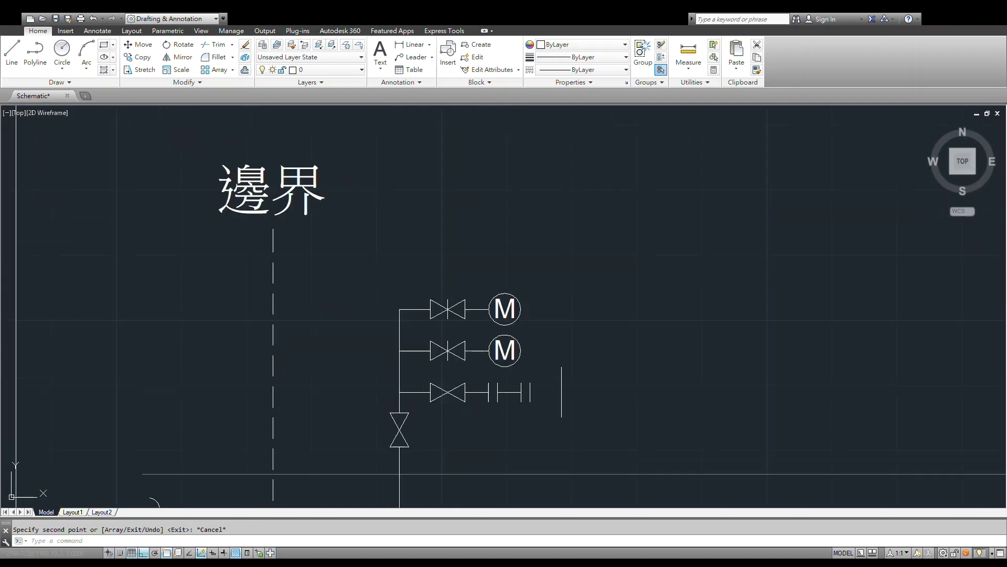
pyautogui.scroll(3, 449, 396)
pyautogui.write('co')
pyautogui.press('Return')
pyautogui.click(374, 335)
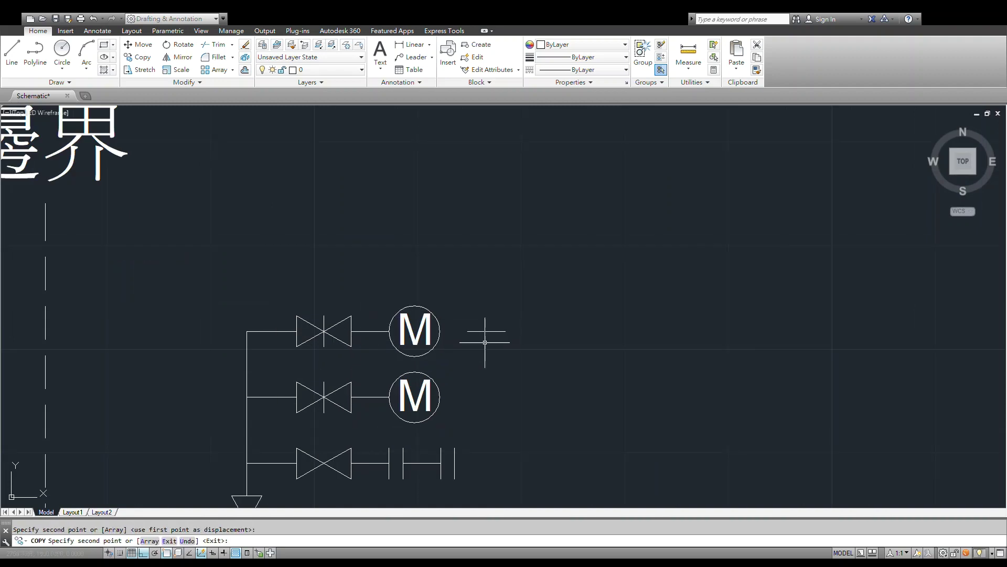
pyautogui.press('Escape')
pyautogui.scroll(-3, 485, 342)
pyautogui.write('l')
pyautogui.press('Return')
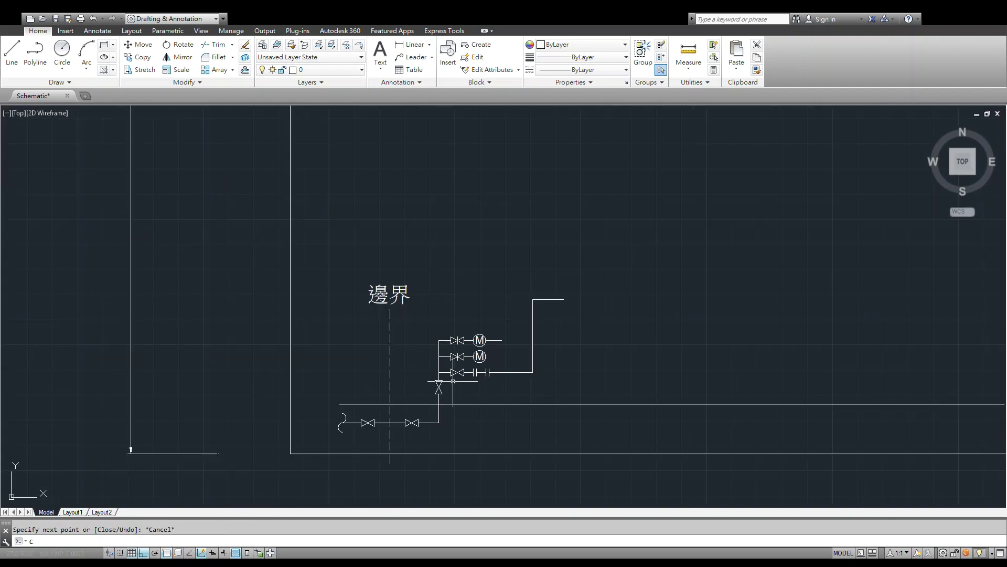
# Copy a valve onto the upper supply pipe.
pyautogui.write('o')
pyautogui.press('Return')
pyautogui.scroll(-5, 414, 415)
pyautogui.scroll(5, 555, 342)
pyautogui.click(482, 253)
pyautogui.press('Escape')
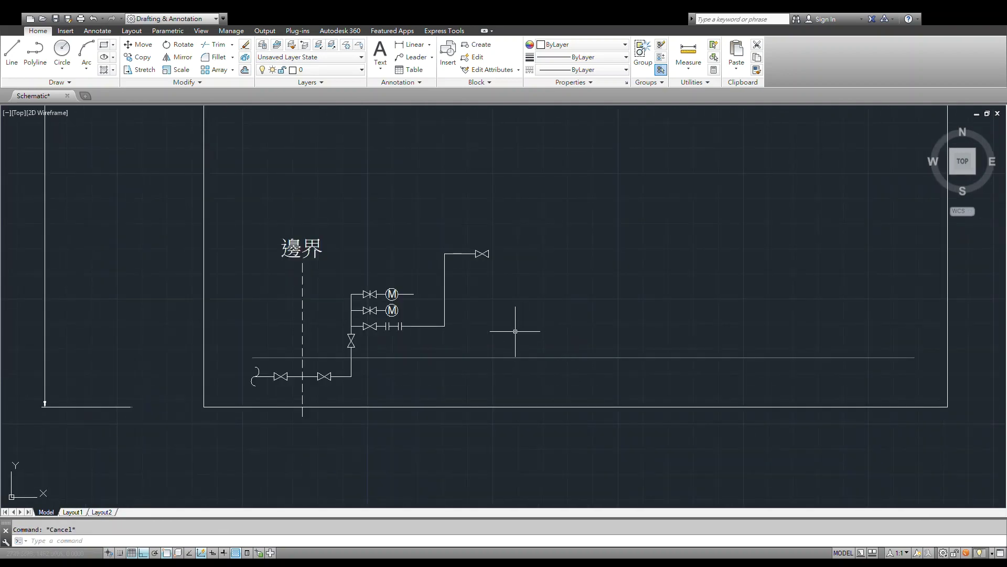
# Draw the tank as a rectangle beside the valve.
pyautogui.write('rec')
pyautogui.press('Return')
pyautogui.click(516, 254)
pyautogui.click(583, 335)
pyautogui.scroll(2, 551, 337)
pyautogui.write('co')
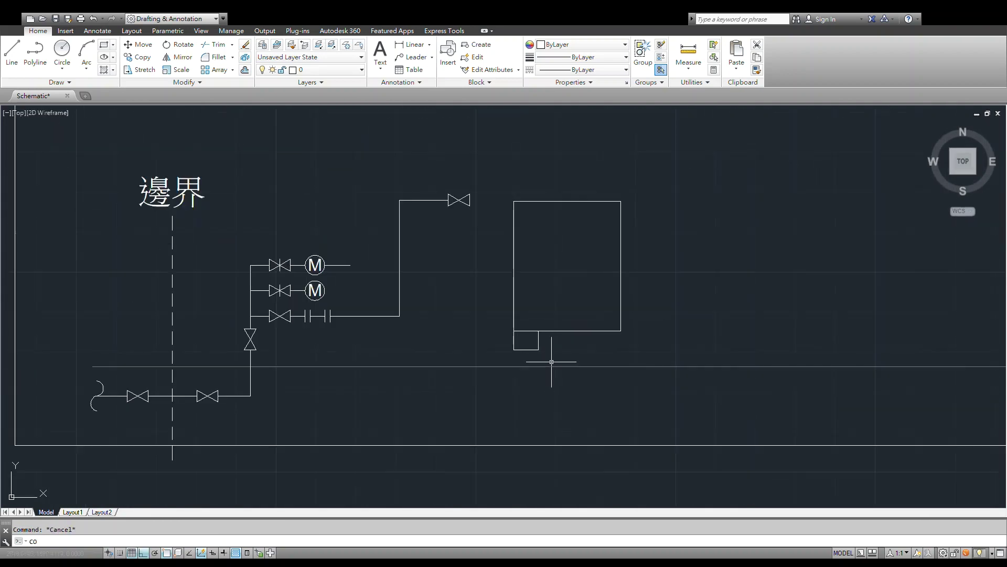
pyautogui.press('Return')
pyautogui.scroll(3, 552, 362)
pyautogui.scroll(-3, 649, 342)
pyautogui.click(650, 342)
pyautogui.press('Escape')
pyautogui.scroll(3, 570, 346)
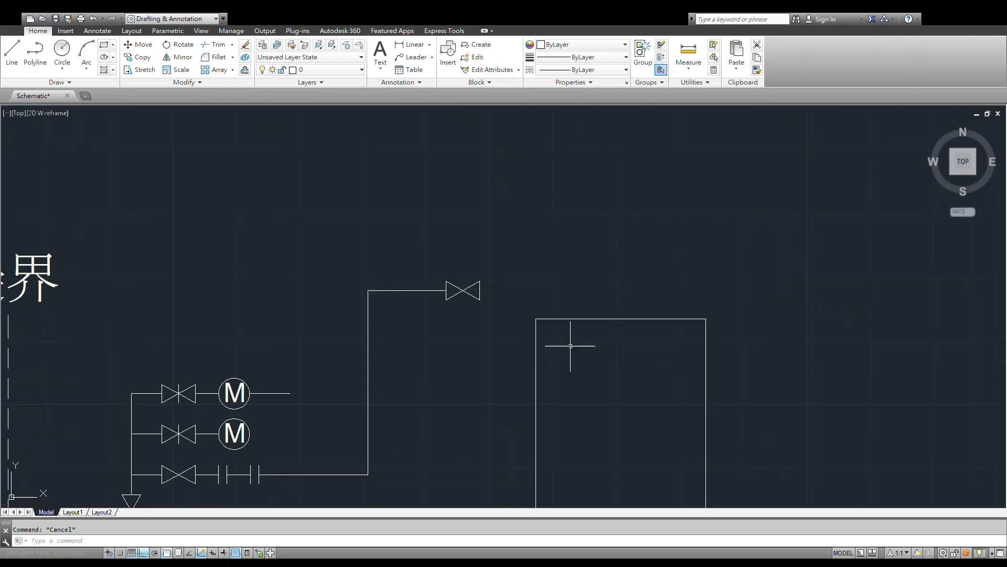
pyautogui.scroll(-2, 570, 346)
# Draw the inlet feed line running into the tank.
pyautogui.write('l')
pyautogui.press('Return')
pyautogui.scroll(4, 519, 320)
pyautogui.write('l')
pyautogui.press('Return')
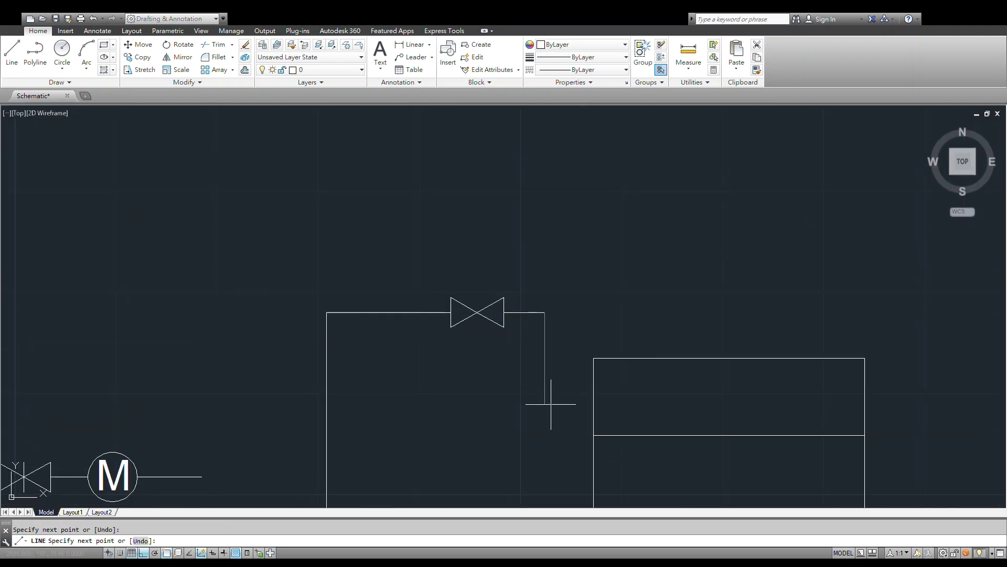
pyautogui.click(762, 435)
# Draw the float valve circle inside the tank.
pyautogui.write('c')
pyautogui.press('Return')
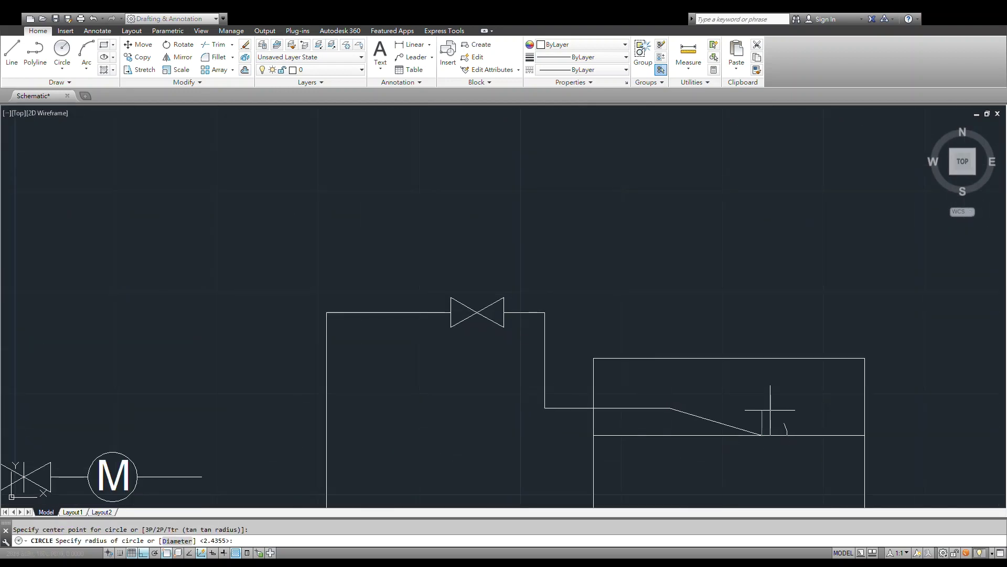
pyautogui.scroll(-3, 682, 420)
pyautogui.scroll(3, 580, 349)
pyautogui.scroll(5, 507, 345)
# Draw the water-level mark lines and copy them into place.
pyautogui.write('l')
pyautogui.press('Return')
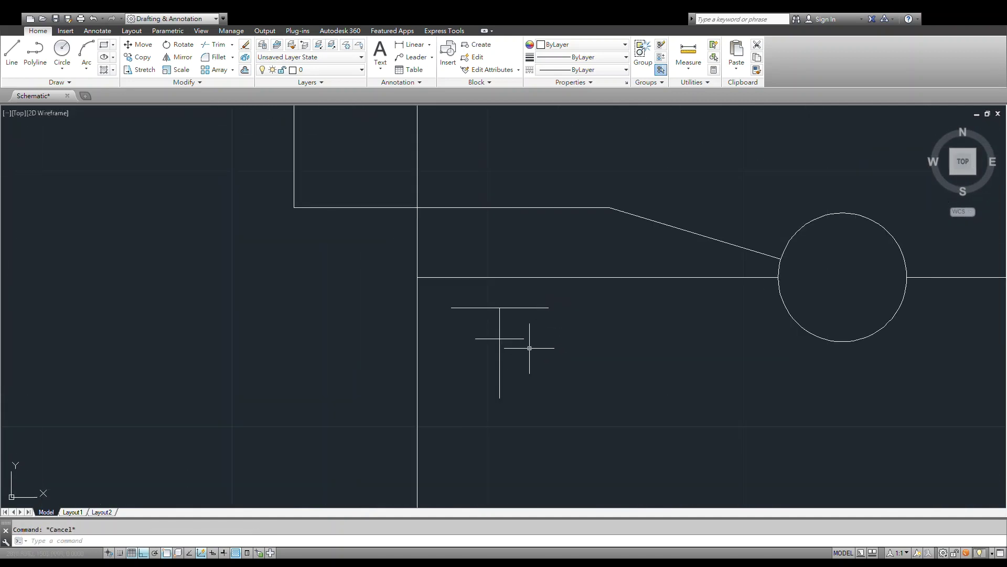
pyautogui.click(500, 369)
pyautogui.scroll(-5, 578, 371)
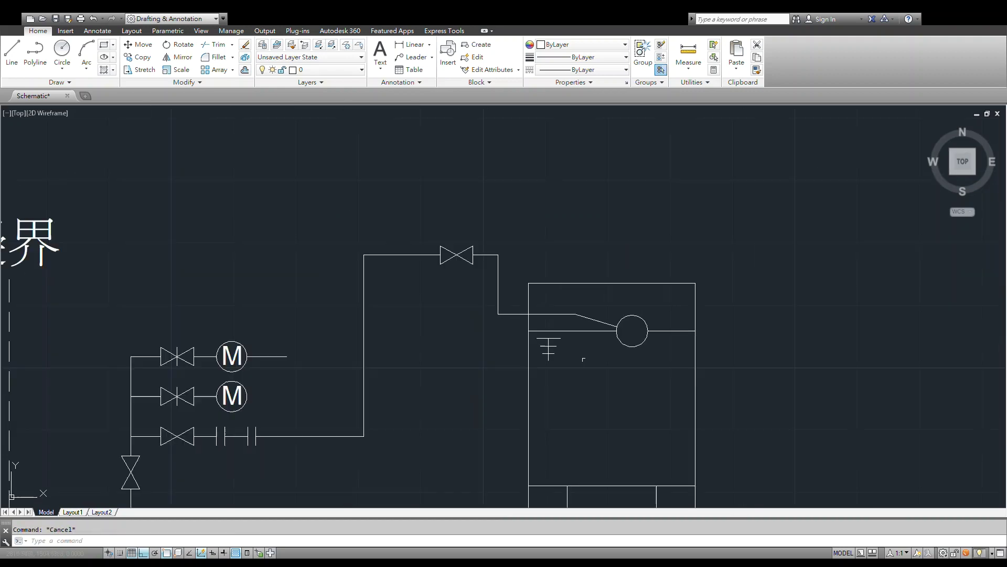
pyautogui.scroll(-3, 578, 371)
pyautogui.scroll(2, 523, 355)
# Copy a valve to sit below the tank's outlet.
pyautogui.scroll(1, 544, 394)
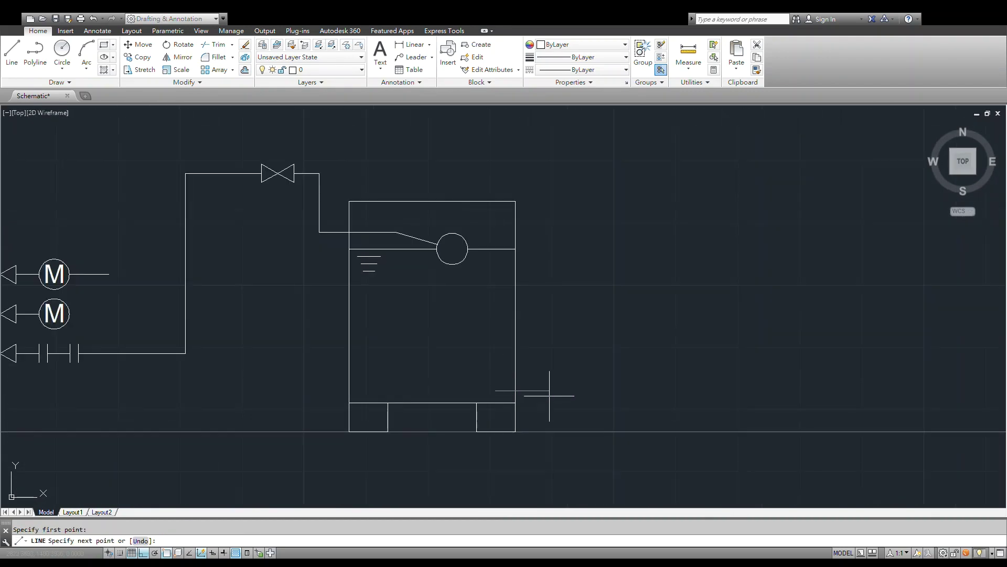
pyautogui.moveTo(544, 394); pyautogui.dragTo(639, 504, button='middle')
pyautogui.write('co')
pyautogui.press('Return')
pyautogui.click(358, 295)
pyautogui.scroll(-3, 358, 296)
pyautogui.click(525, 391)
pyautogui.scroll(3, 527, 387)
# Draw the outlet pipe line from the tank toward the valves.
pyautogui.write('l')
pyautogui.press('Return')
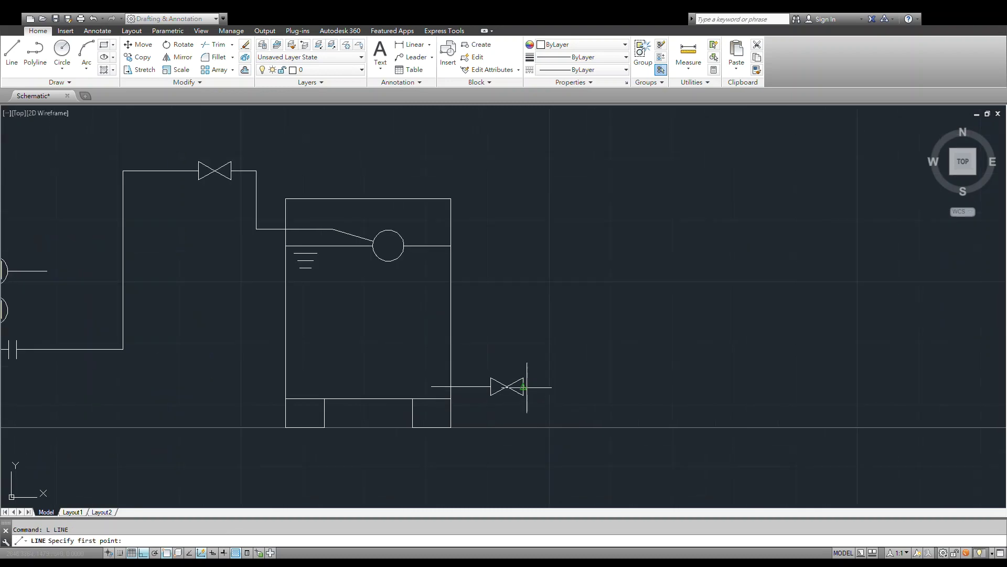
pyautogui.press('Return')
pyautogui.click(562, 394)
pyautogui.scroll(-5, 562, 394)
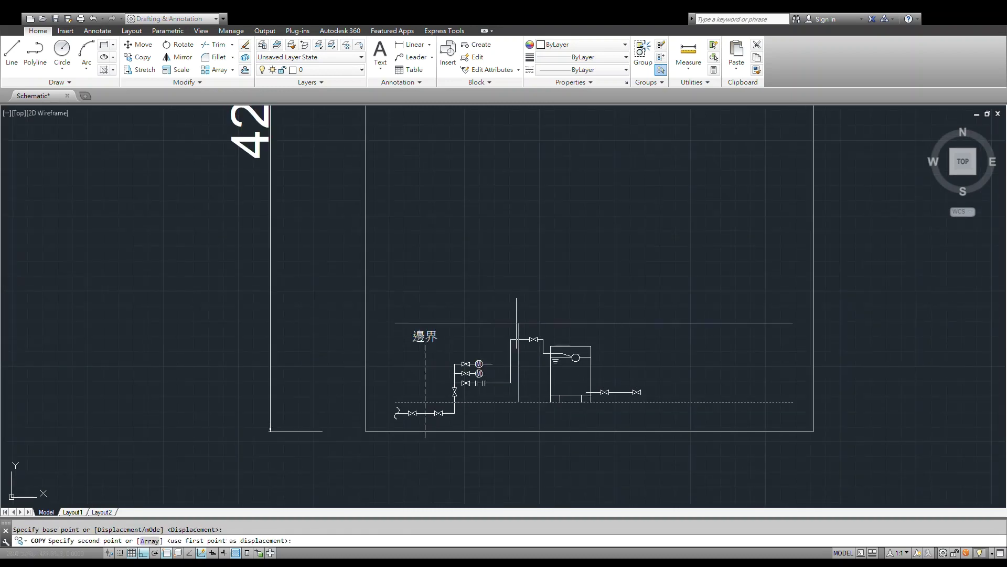
pyautogui.scroll(-2, 664, 383)
pyautogui.press('Escape')
pyautogui.scroll(5, 664, 384)
pyautogui.scroll(2, 564, 411)
# Draw the pump circle on the outlet pipe.
pyautogui.write('c')
pyautogui.press('Return')
pyautogui.click(564, 411)
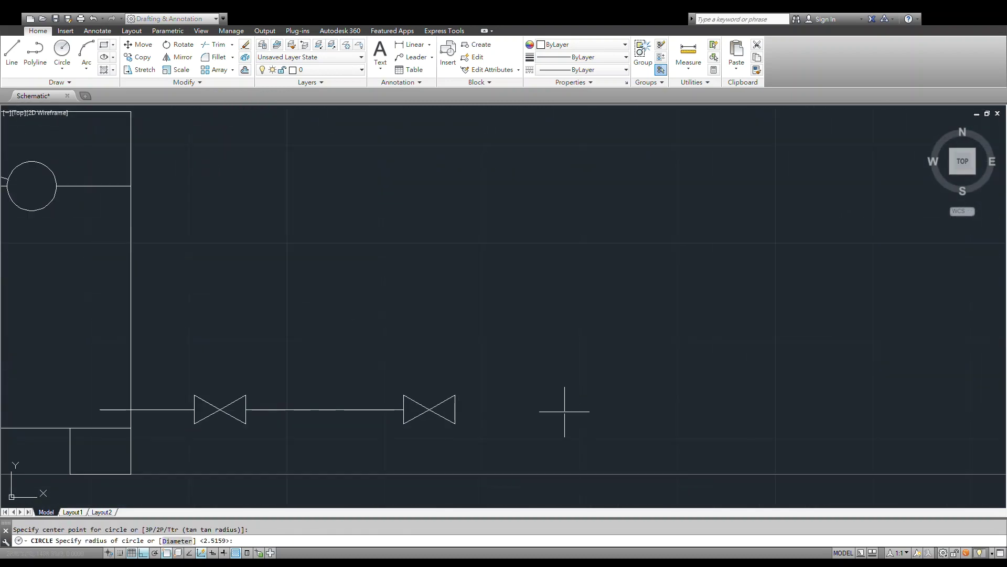
pyautogui.scroll(-3, 547, 441)
pyautogui.scroll(3, 579, 394)
pyautogui.scroll(1, 577, 431)
pyautogui.press('Escape')
pyautogui.write('t')
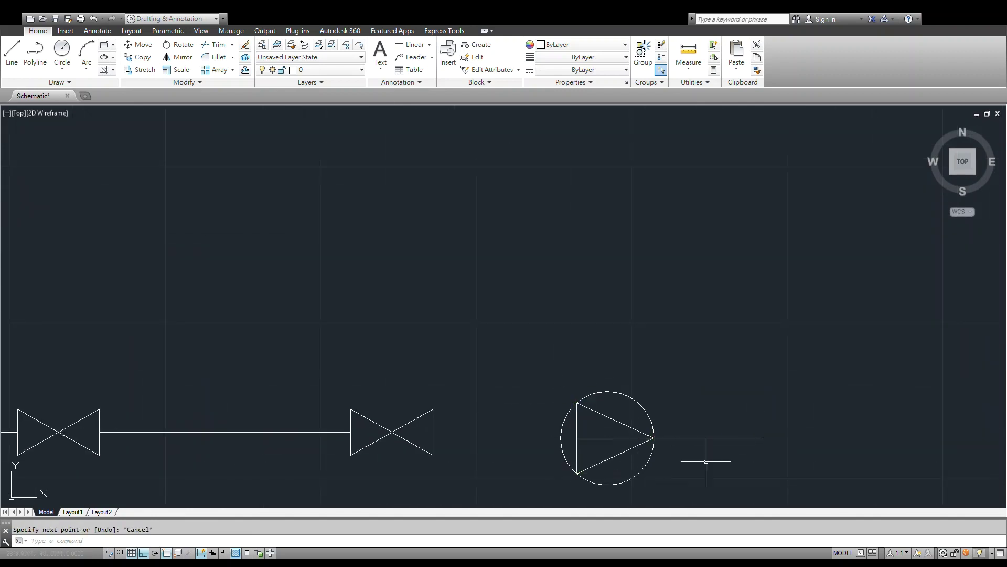
pyautogui.scroll(-2, 590, 397)
# Reposition the pump symbol along the outlet pipe.
pyautogui.write('m')
pyautogui.press('Return')
pyautogui.moveTo(656, 376); pyautogui.dragTo(590, 419)
pyautogui.press('Return')
pyautogui.scroll(2, 616, 402)
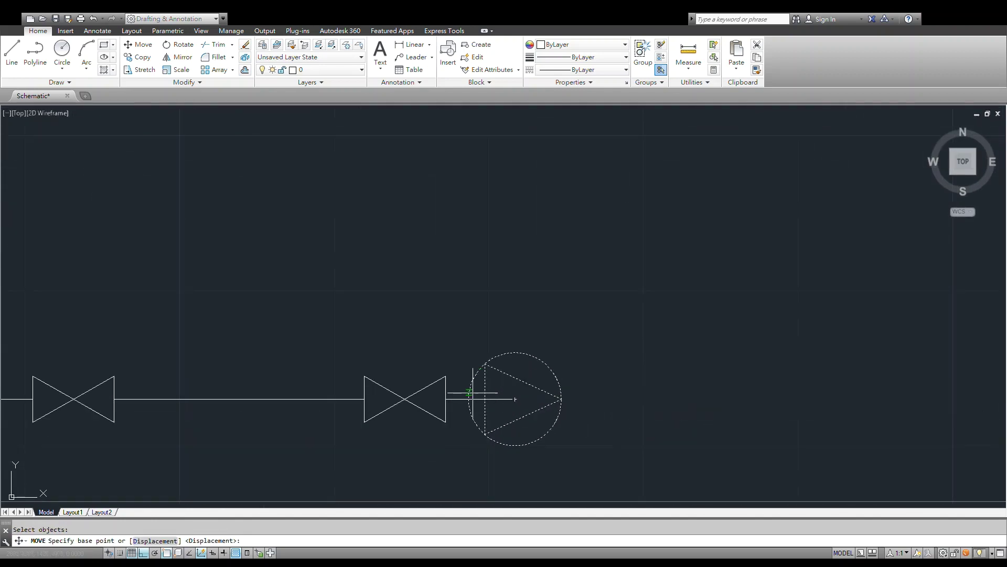
pyautogui.press('Escape')
pyautogui.scroll(-5, 577, 398)
pyautogui.scroll(3, 546, 399)
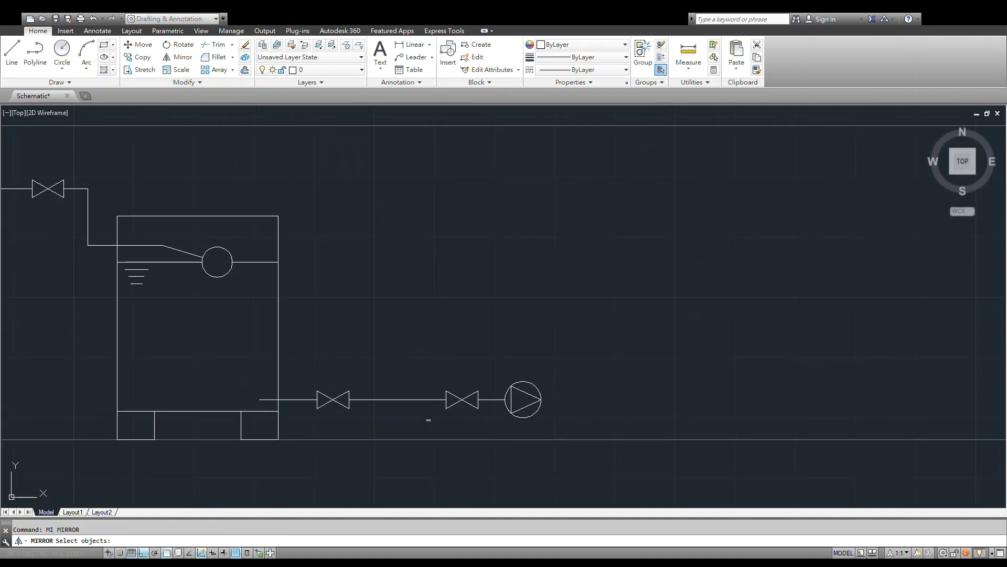
# Start the outlet line at the pump's far end.
pyautogui.press('Return')
pyautogui.write('l')
pyautogui.press('Return')
pyautogui.click(541, 399)
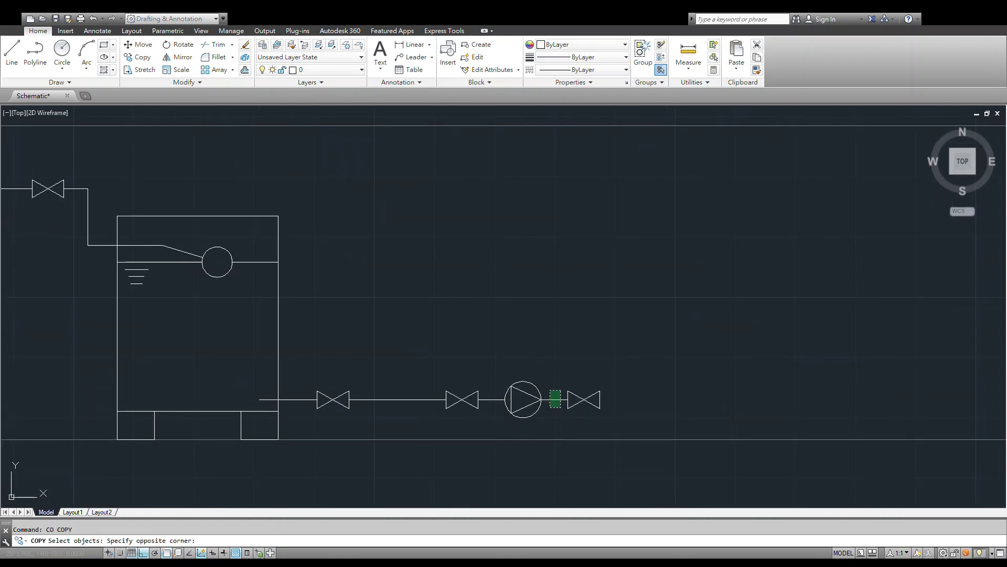
pyautogui.scroll(-5, 560, 407)
# Route the pipe up from the pump and back left along the top return.
pyautogui.click(625, 337)
pyautogui.scroll(3, 401, 342)
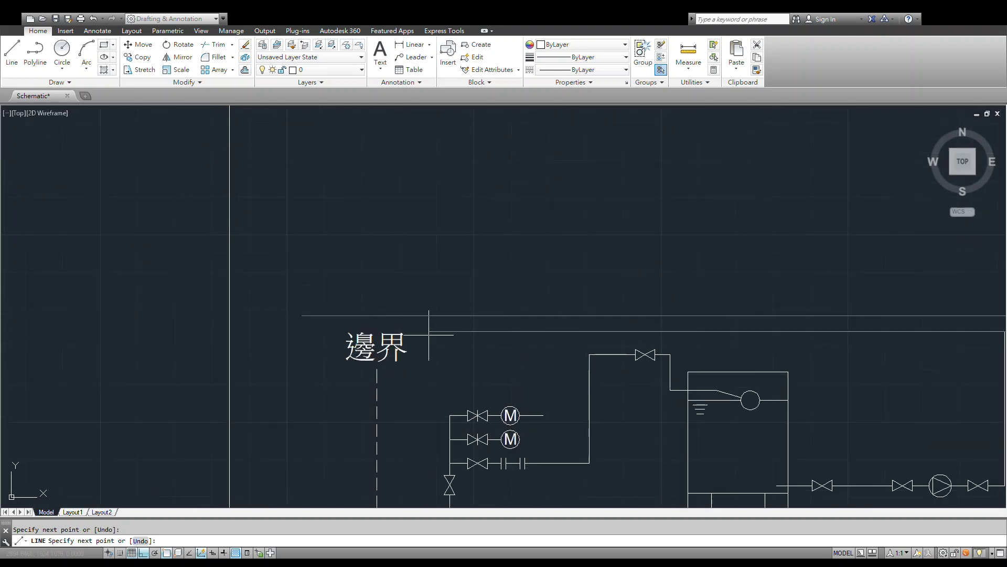
pyautogui.click(426, 332)
pyautogui.scroll(-3, 426, 333)
pyautogui.write('pl')
pyautogui.press('Return')
pyautogui.scroll(2, 442, 349)
pyautogui.press('Escape')
pyautogui.write('co')
pyautogui.press('Return')
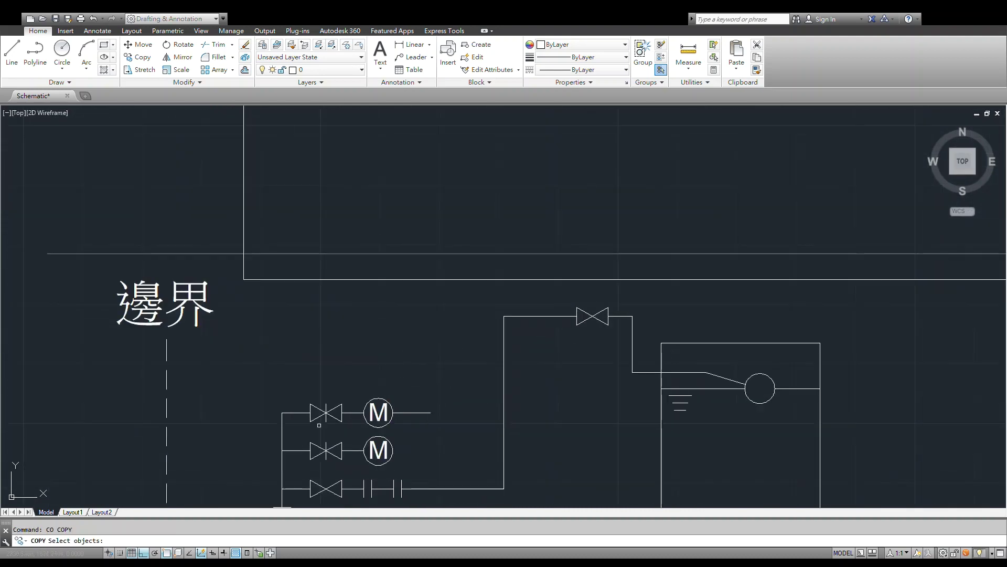
pyautogui.scroll(2, 342, 339)
pyautogui.press('Escape')
pyautogui.scroll(-4, 420, 339)
# Hatch the triangular flow arrow with the ANSI31 diagonal-line pattern.
pyautogui.write('h')
pyautogui.press('Return')
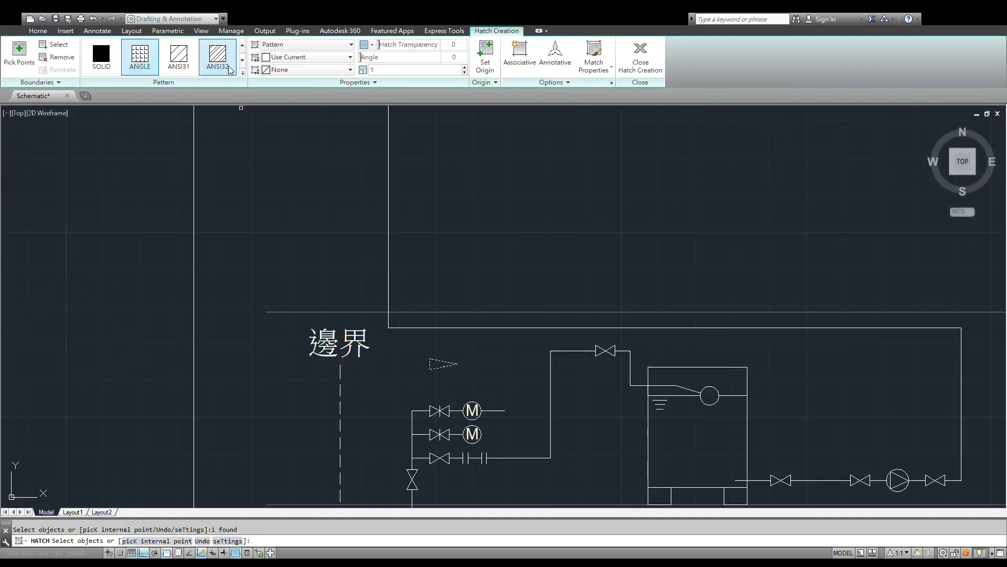
pyautogui.click(176, 67)
pyautogui.press('Escape')
pyautogui.scroll(4, 430, 367)
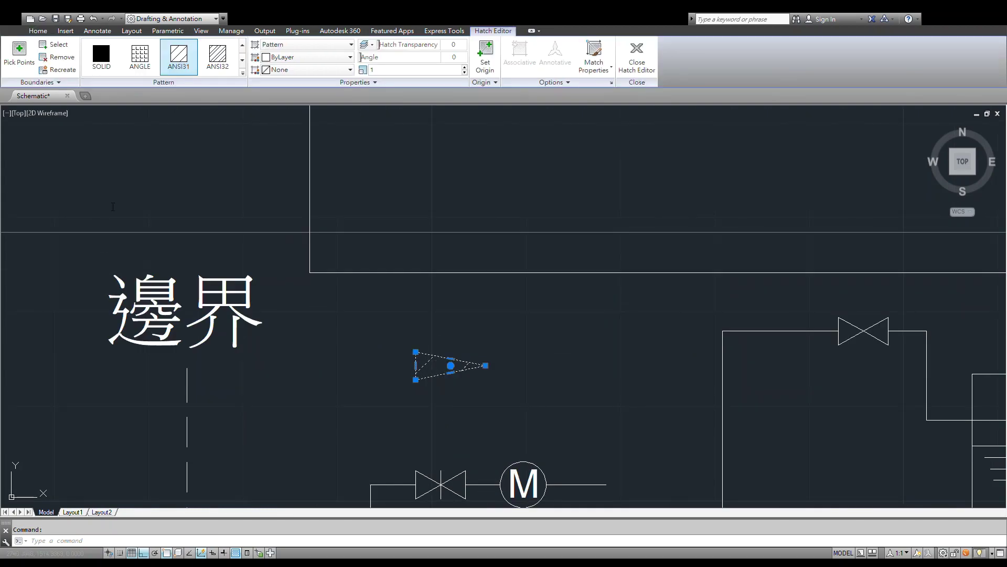
pyautogui.press('Escape')
pyautogui.scroll(-2, 554, 404)
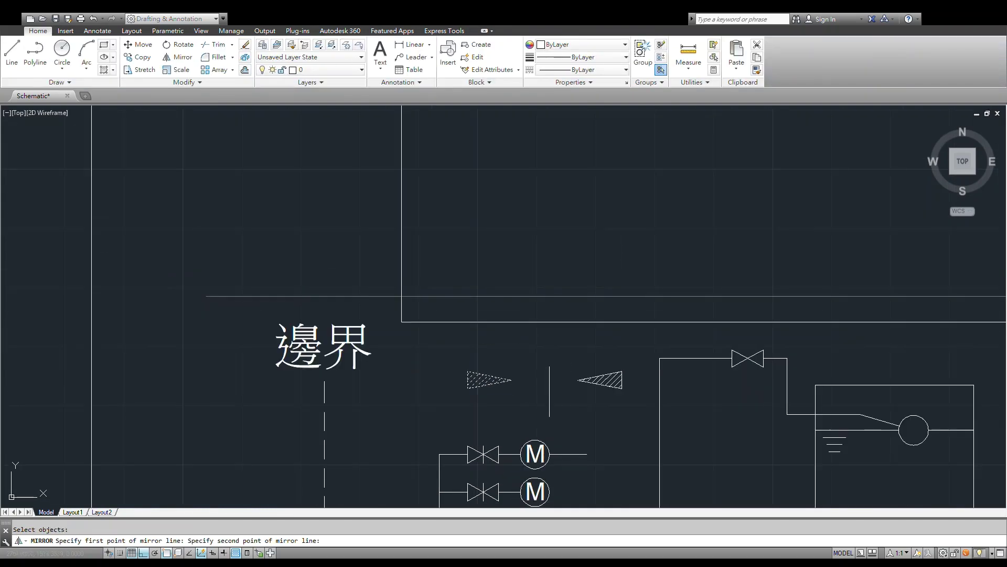
pyautogui.scroll(-2, 577, 379)
pyautogui.scroll(-2, 551, 333)
pyautogui.scroll(-2, 499, 353)
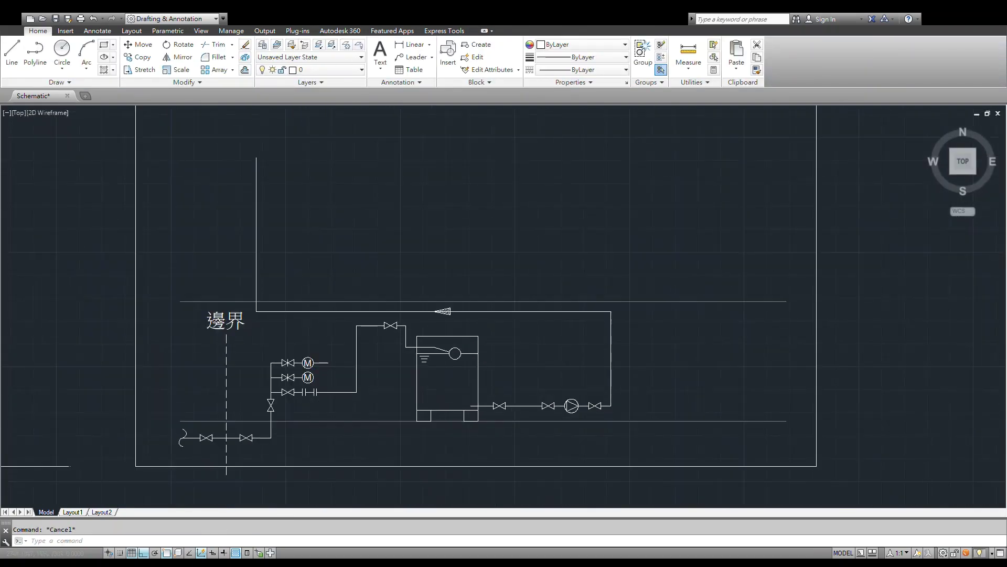
pyautogui.scroll(4, 504, 294)
pyautogui.scroll(-2, 399, 294)
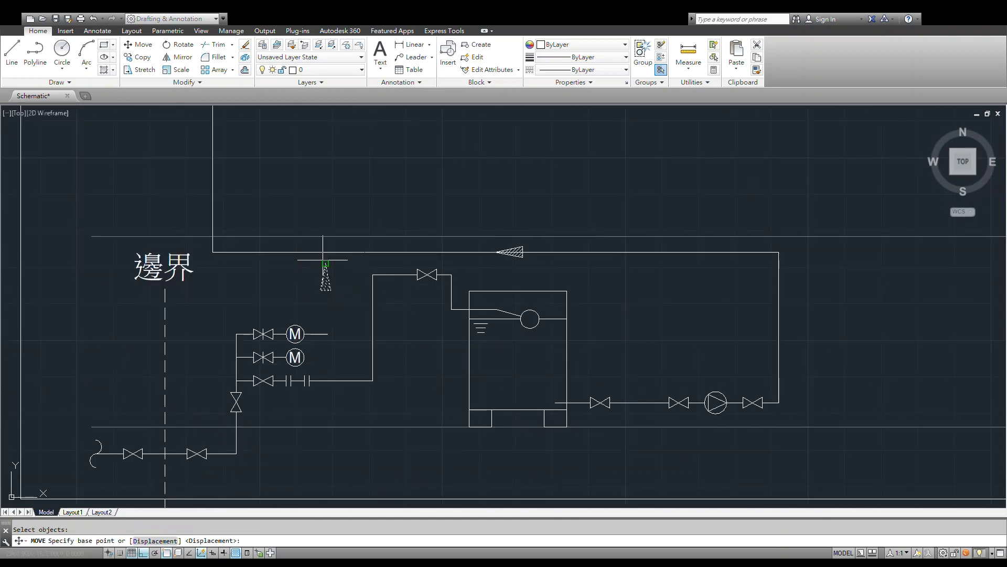
# Copy the hatched arrow onto the right vertical pipe.
pyautogui.press('Escape')
pyautogui.scroll(-5, 348, 365)
pyautogui.scroll(4, 348, 366)
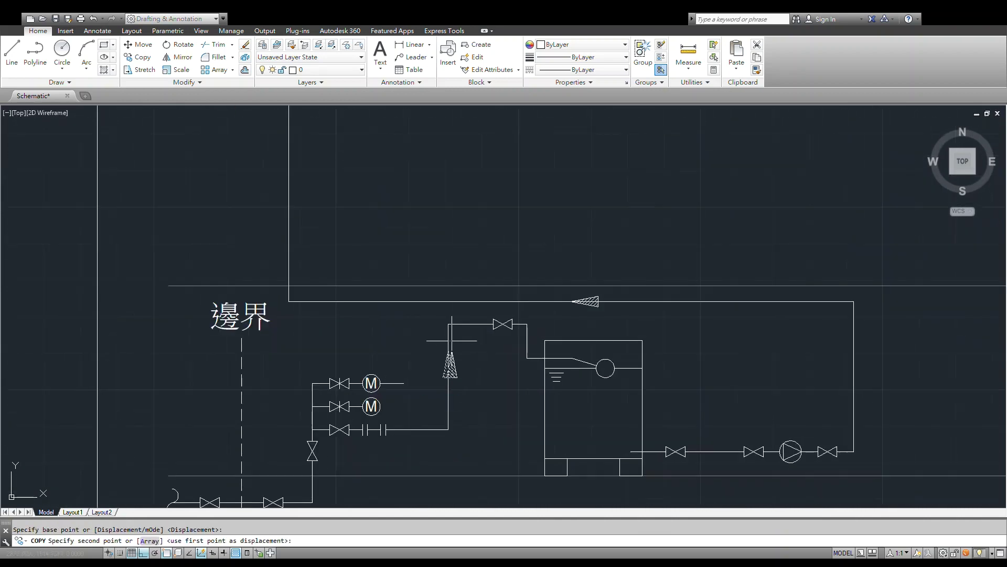
pyautogui.click(711, 347)
pyautogui.press('Escape')
pyautogui.scroll(-2, 643, 388)
pyautogui.scroll(3, 643, 389)
pyautogui.scroll(-2, 535, 392)
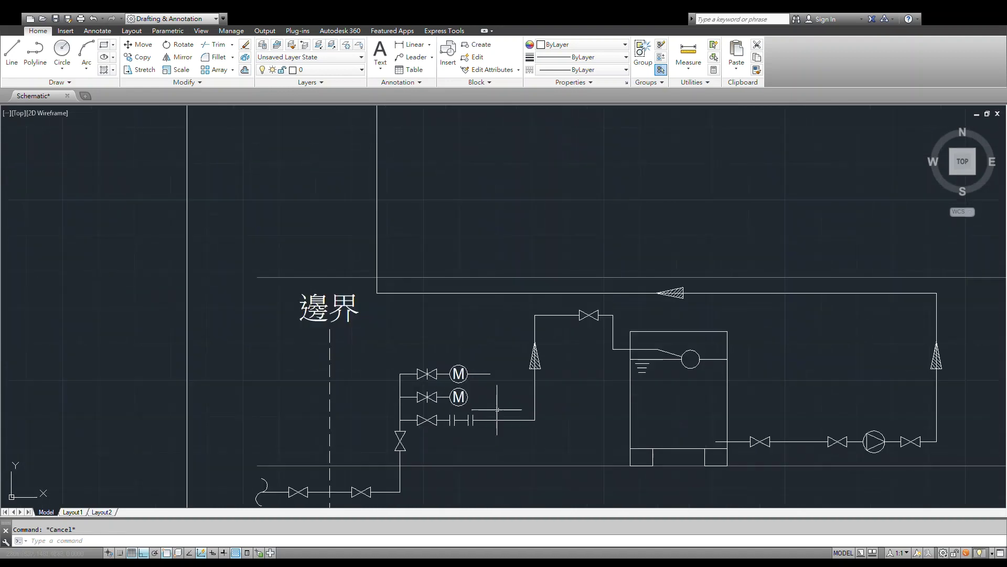
# Offset the riser to create two parallel vertical lines beside the meters.
pyautogui.write('o')
pyautogui.press('Return')
pyautogui.click(534, 393)
pyautogui.press('Escape')
pyautogui.scroll(4, 461, 395)
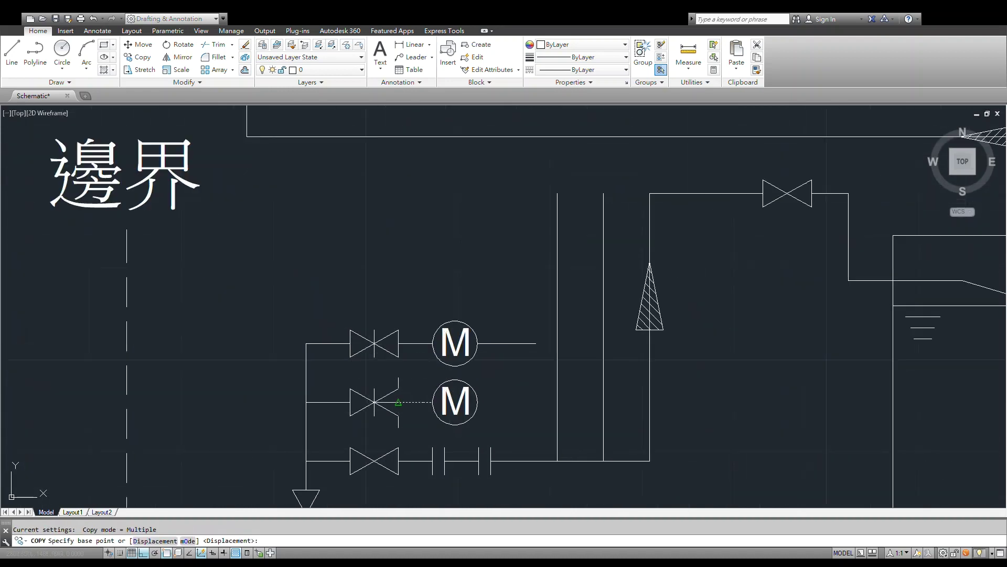
pyautogui.scroll(-4, 532, 404)
# Stretch the two riser lines upward and offset a vertical line by 2.
pyautogui.press('Return')
pyautogui.moveTo(572, 367); pyautogui.dragTo(517, 315)
pyautogui.moveTo(517, 316); pyautogui.dragTo(396, 408, button='middle')
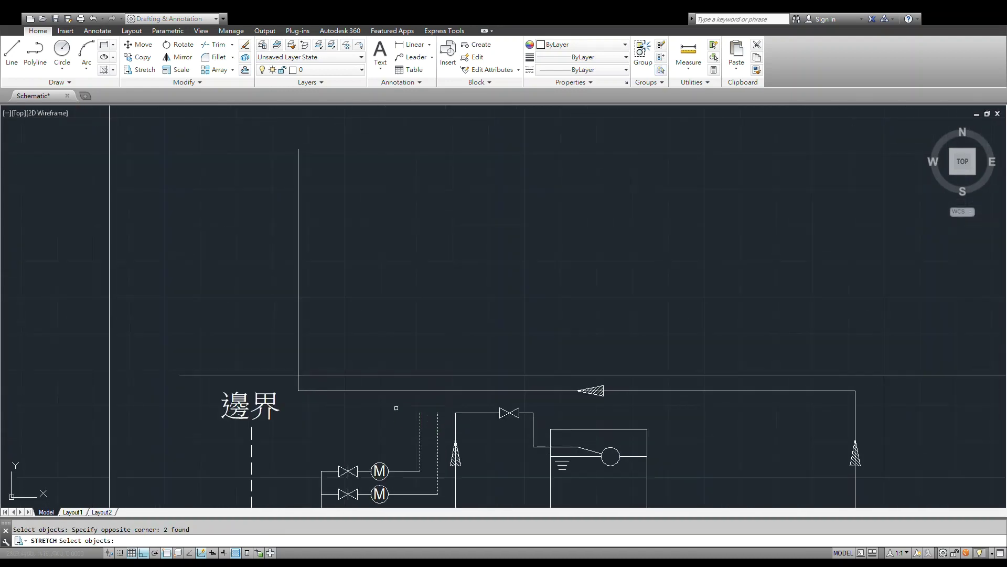
pyautogui.write('2')
pyautogui.press('Return')
pyautogui.scroll(2, 409, 384)
pyautogui.click(460, 406)
pyautogui.click(462, 405)
pyautogui.press('Return')
# Draw a hop-over arc where the risers cross the top pipe and trim it.
pyautogui.write('a')
pyautogui.press('Return')
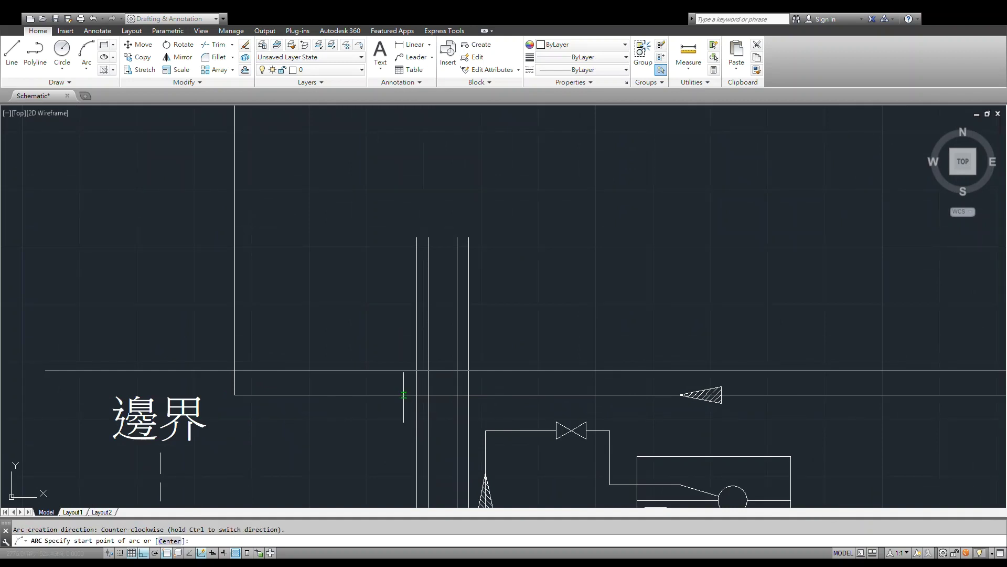
pyautogui.click(469, 395)
pyautogui.write('tr')
pyautogui.press('Return')
pyautogui.click(428, 388)
pyautogui.press('Return')
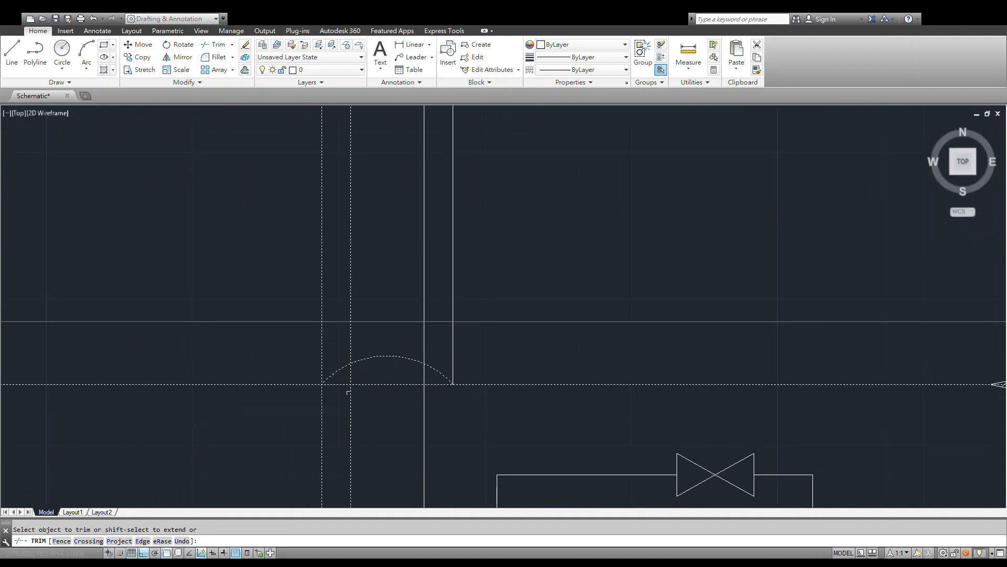
pyautogui.scroll(-2, 327, 391)
pyautogui.press('Escape')
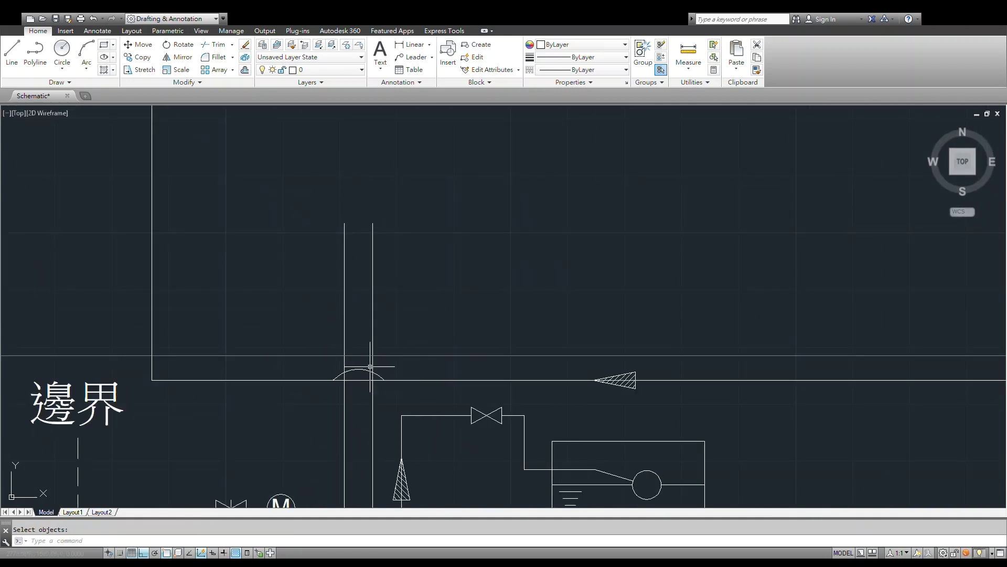
pyautogui.scroll(-1, 370, 366)
pyautogui.scroll(2, 367, 368)
pyautogui.scroll(-2, 404, 368)
pyautogui.press('Escape')
pyautogui.scroll(-1, 457, 393)
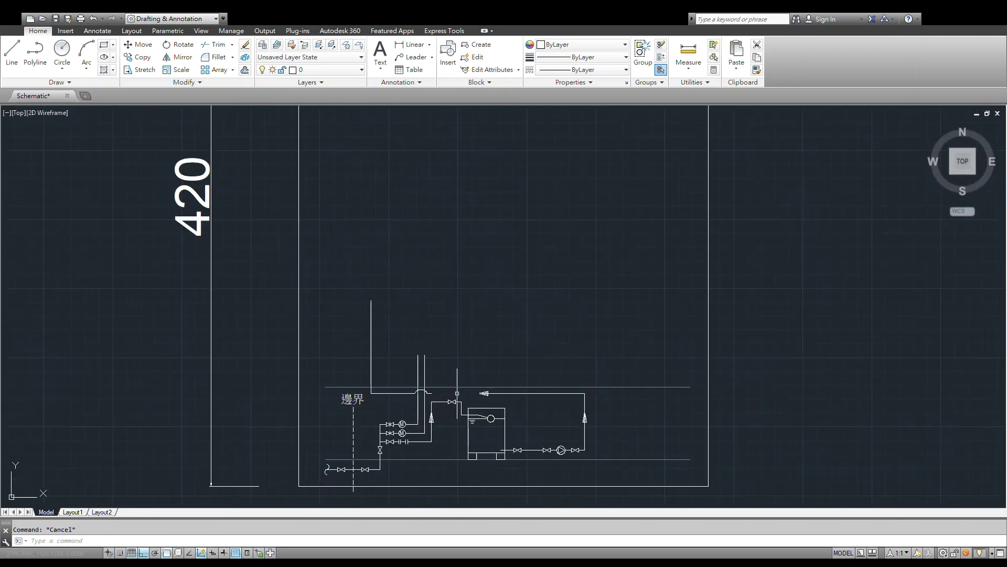
pyautogui.scroll(2, 457, 393)
# Reframe the schematic and begin a copy from a base point on it.
pyautogui.moveTo(439, 451); pyautogui.dragTo(451, 432, button='middle')
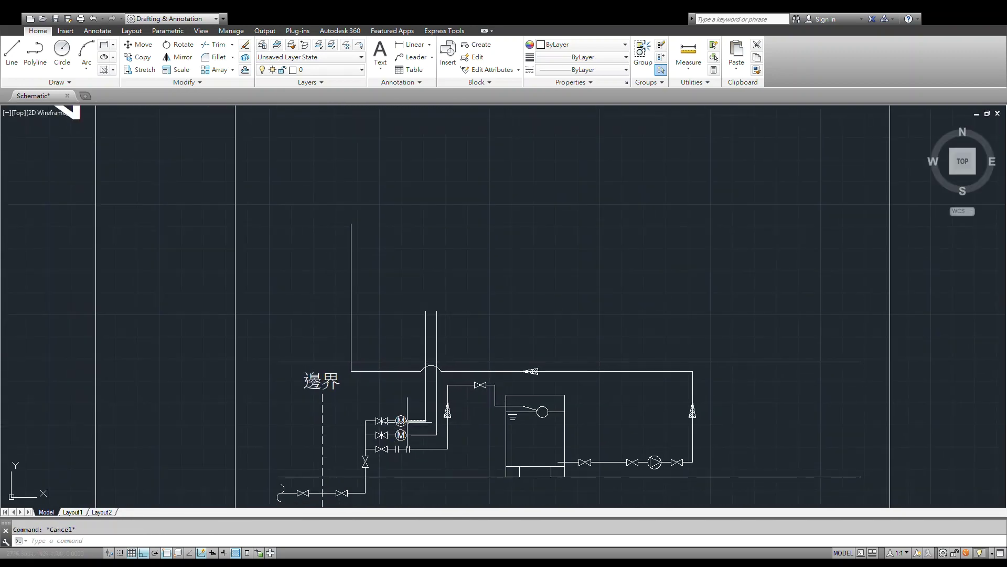
pyautogui.scroll(-2, 446, 420)
pyautogui.scroll(2, 446, 420)
pyautogui.write('co')
pyautogui.press('Return')
pyautogui.click(436, 430)
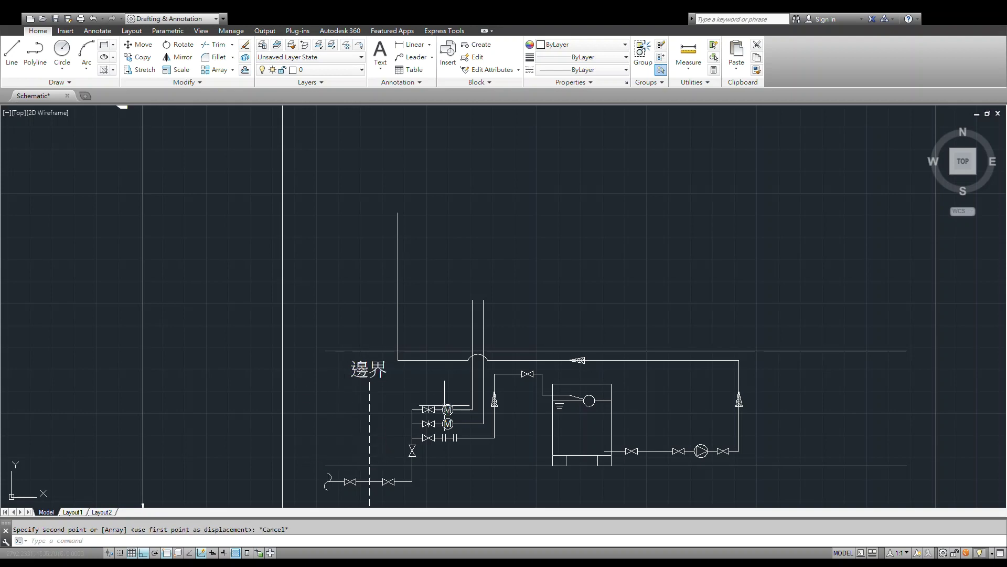
pyautogui.scroll(3, 467, 373)
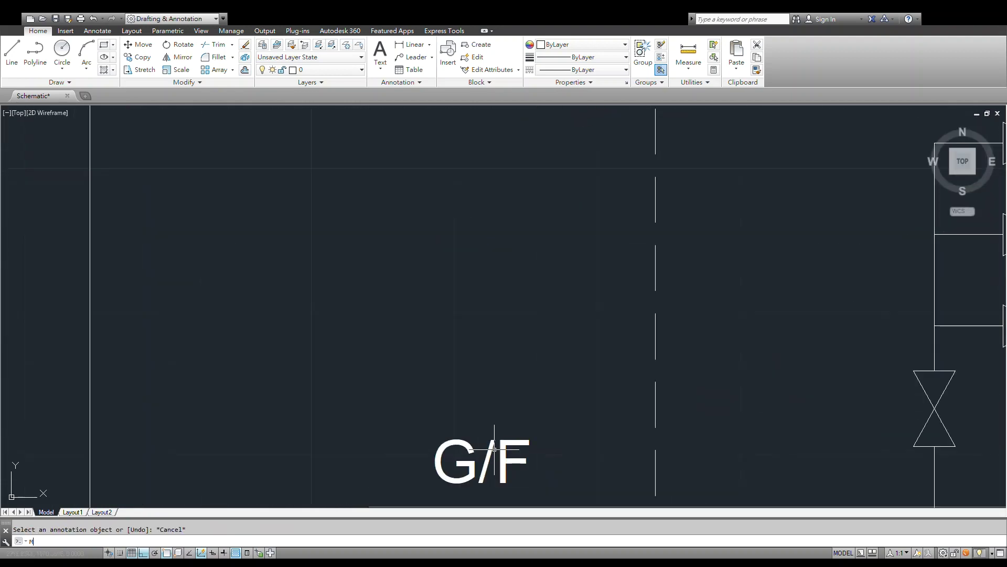
# Copy the G/F label onto the floor lines.
pyautogui.moveTo(506, 382); pyautogui.dragTo(319, 401, button='middle')
pyautogui.press('space')
pyautogui.click(310, 429)
pyautogui.write('CO')
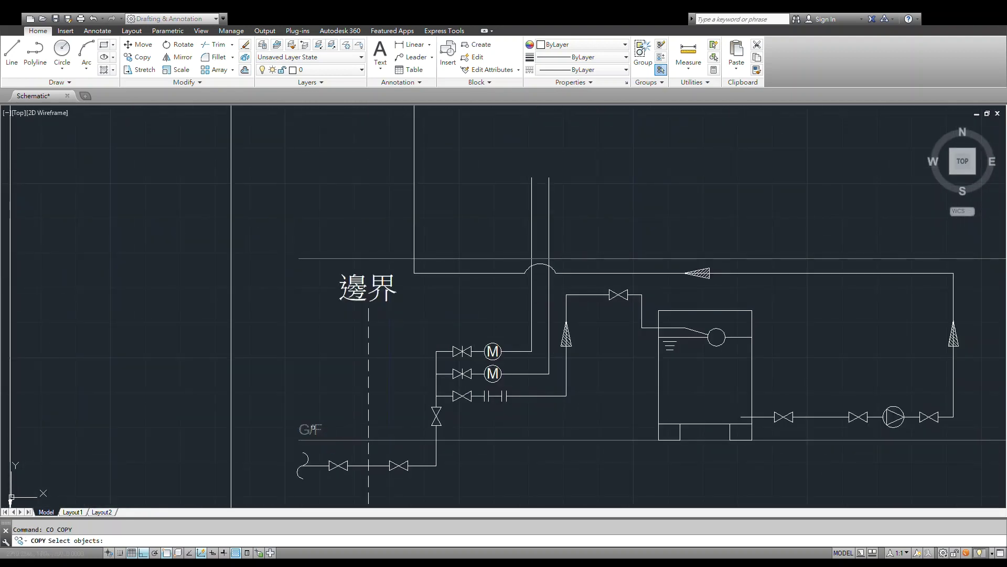
pyautogui.press('Return')
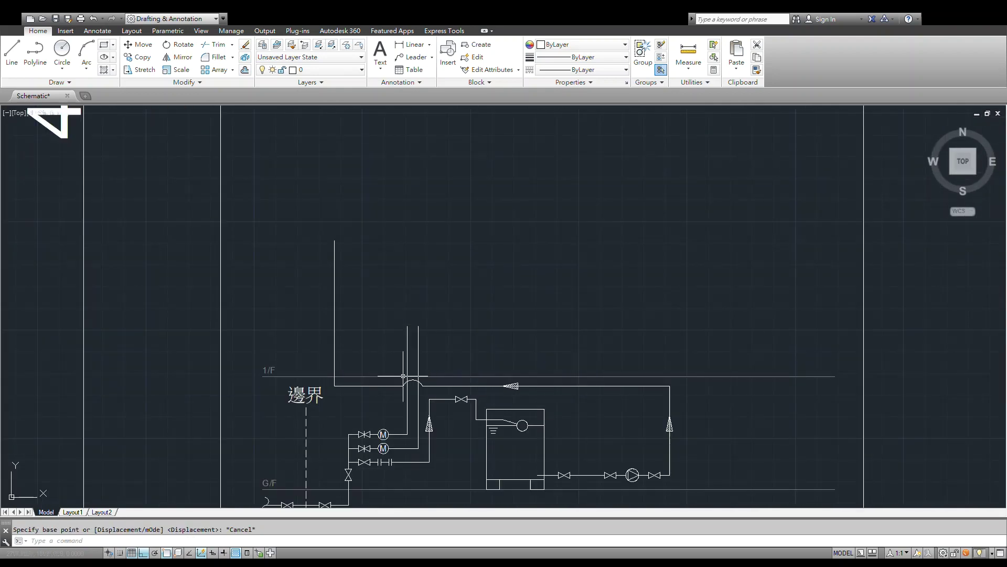
pyautogui.press('Escape')
pyautogui.scroll(-2, 549, 183)
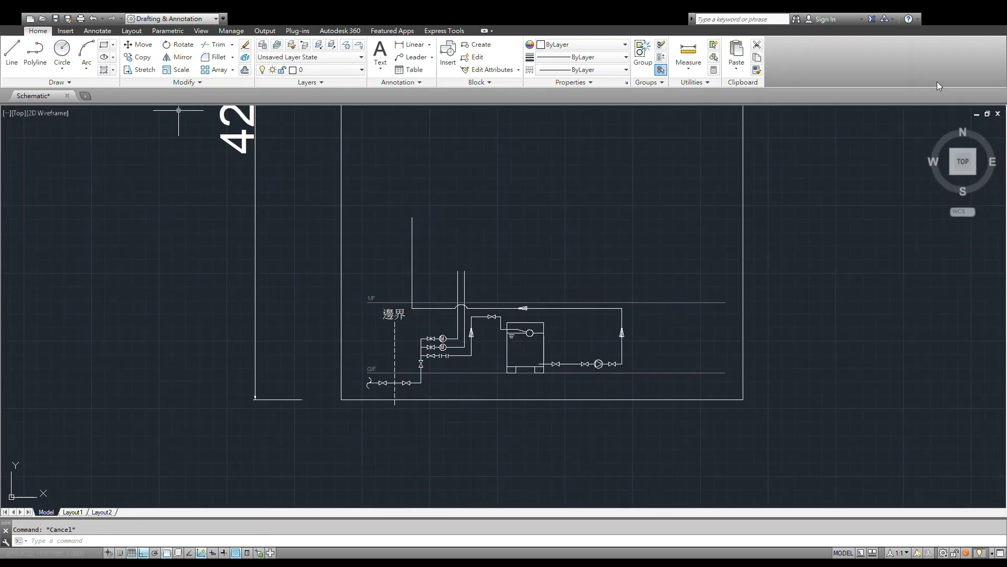
pyautogui.scroll(-2, 514, 313)
pyautogui.scroll(5, 358, 371)
# Window-select the yellow fixture symbol for copying.
pyautogui.write('c')
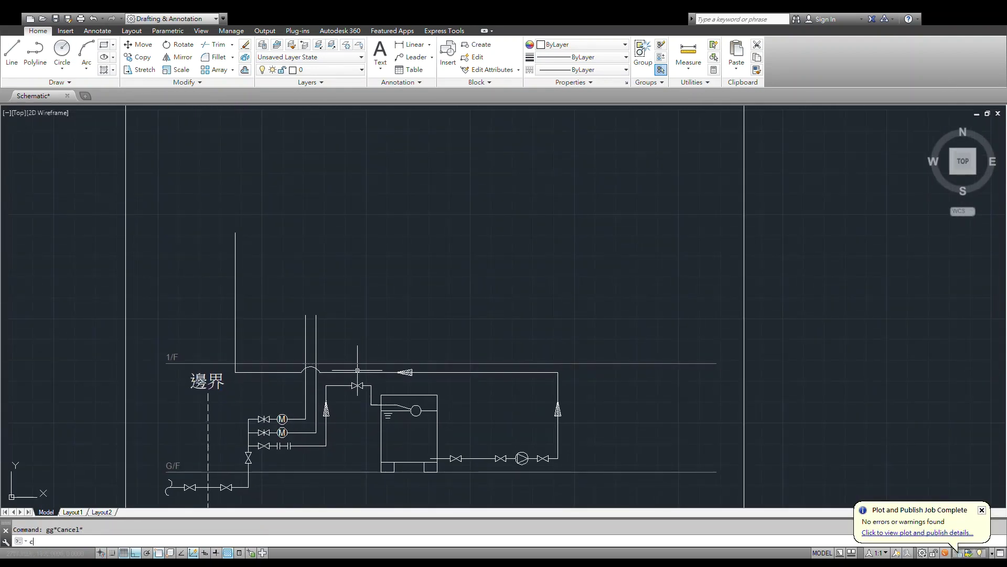
pyautogui.press('Return')
pyautogui.click(357, 371)
pyautogui.moveTo(357, 371); pyautogui.dragTo(362, 353, button='middle')
pyautogui.press('Return')
pyautogui.scroll(4, 214, 363)
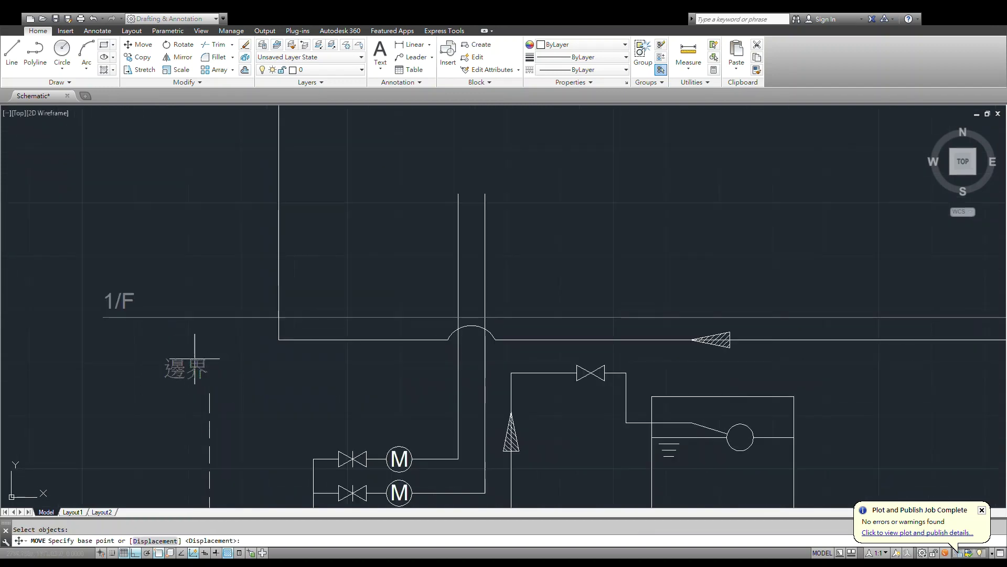
pyautogui.click(210, 361)
pyautogui.press('Escape')
# Place a copy of the fixture symbol above the first-floor line.
pyautogui.scroll(-1, 241, 355)
pyautogui.scroll(-3, 308, 338)
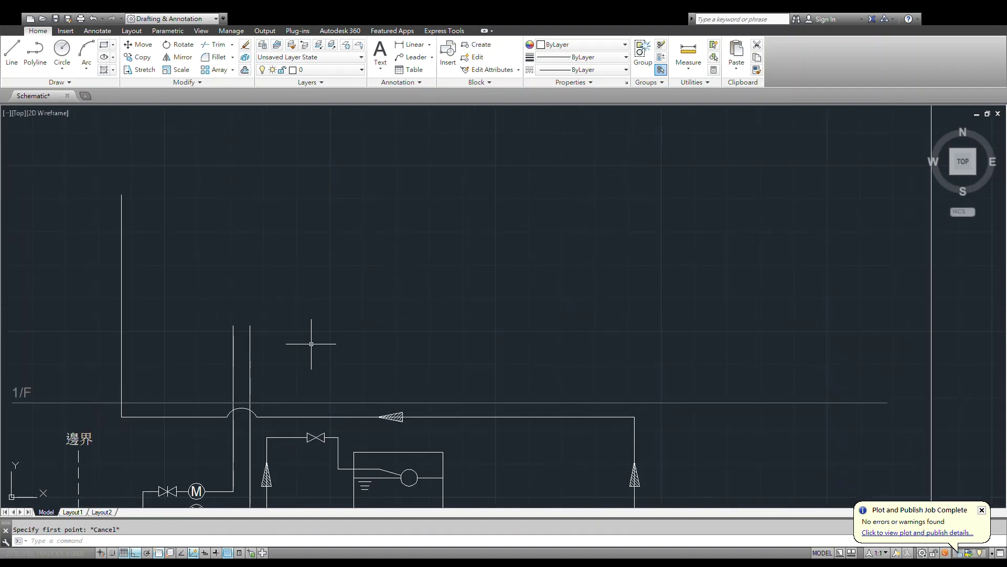
pyautogui.scroll(-2, 336, 357)
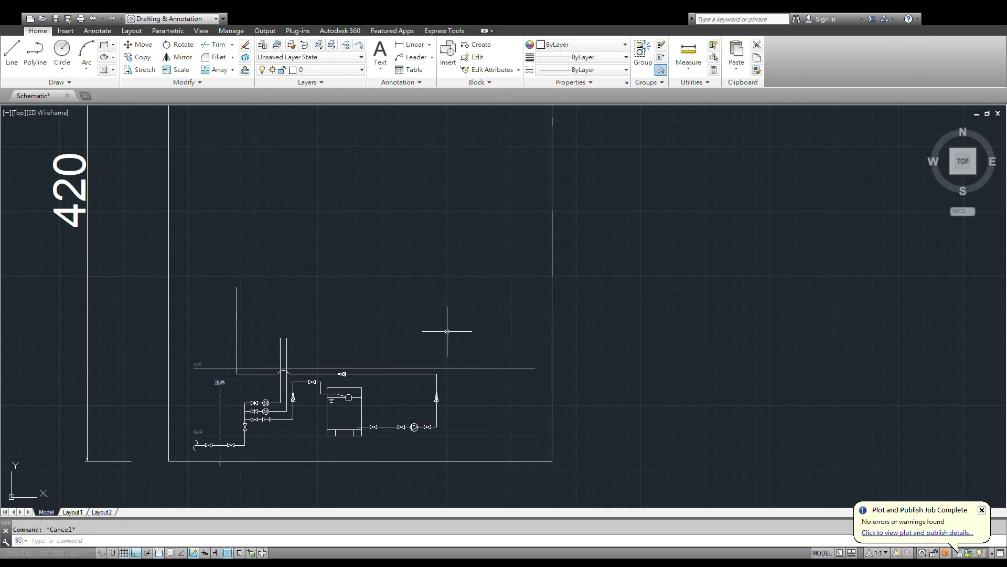
pyautogui.scroll(-5, 447, 332)
pyautogui.scroll(10, 742, 326)
pyautogui.click(699, 274)
pyautogui.scroll(-5, 680, 277)
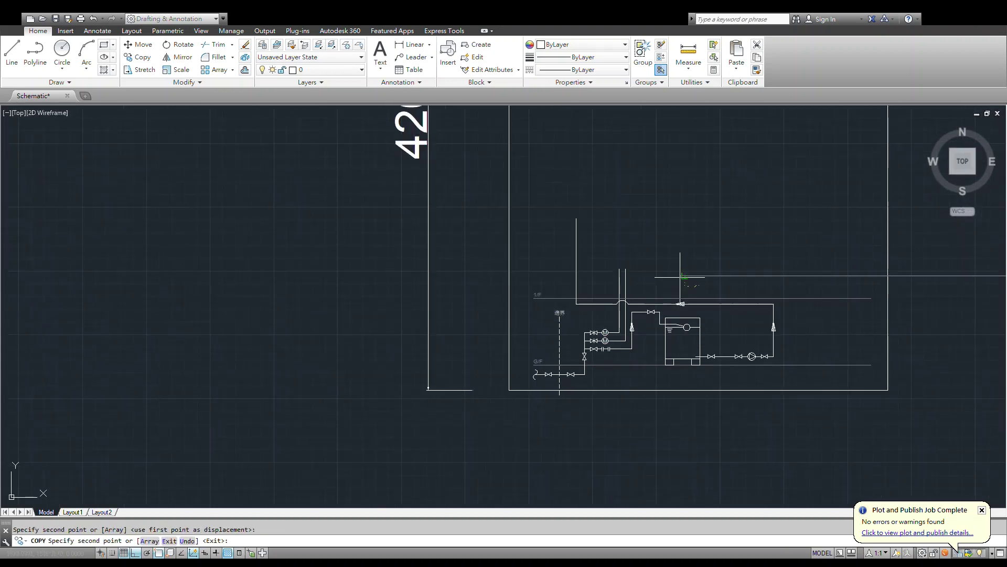
pyautogui.scroll(4, 680, 277)
pyautogui.press('Return')
pyautogui.write('m')
pyautogui.press('Return')
pyautogui.press('Return')
# Place a second fixture symbol just to the right of the first.
pyautogui.click(483, 286)
pyautogui.click(501, 282)
pyautogui.press('Escape')
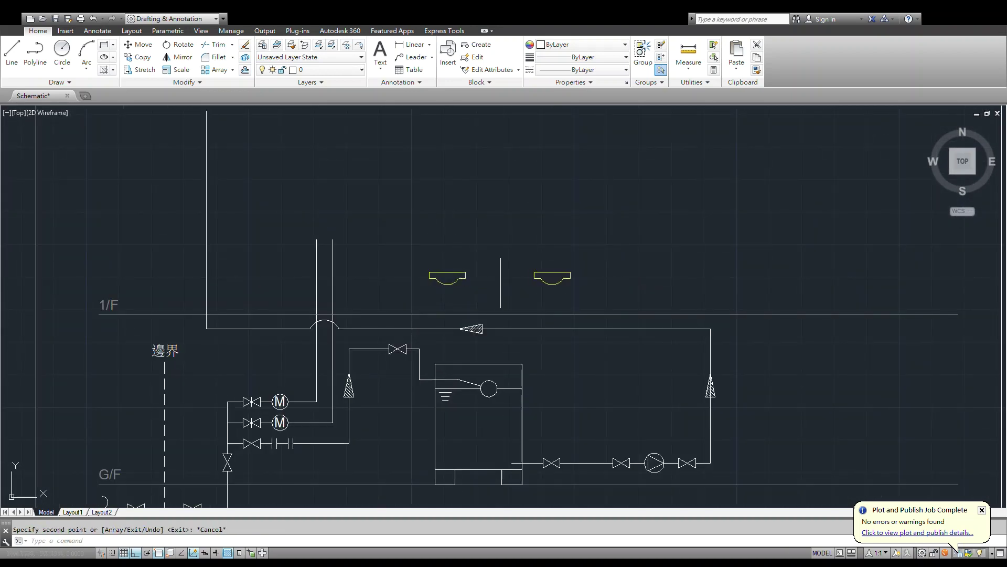
# Copy the floor line and label one floor higher, editing the label to 2.
pyautogui.click(347, 254)
pyautogui.click(135, 213)
pyautogui.moveTo(135, 213); pyautogui.dragTo(197, 244, button='middle')
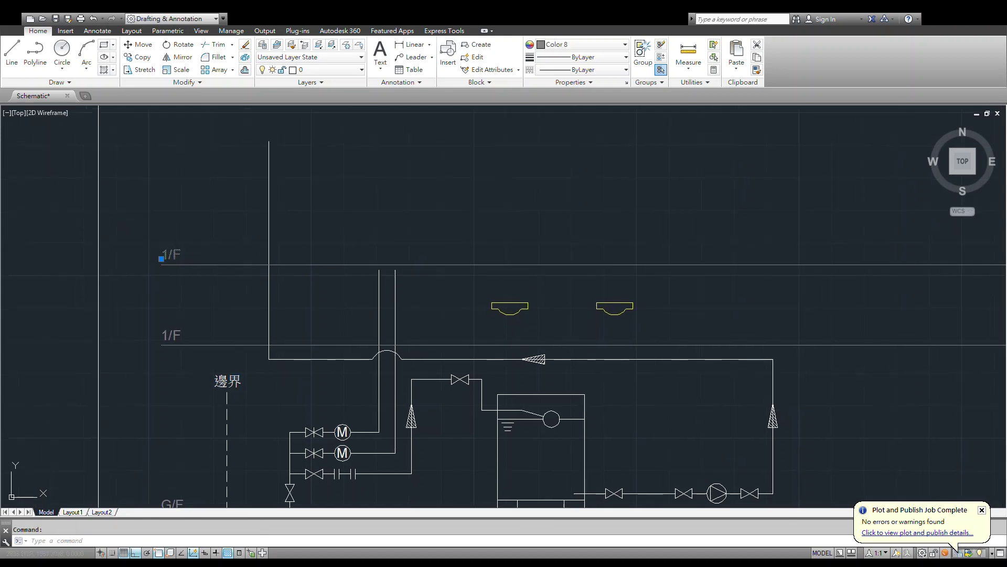
pyautogui.doubleClick(171, 255)
pyautogui.write('2')
pyautogui.press('Return')
pyautogui.press('Escape')
# Copy the left fixture, picking the left basin symbol.
pyautogui.write('co')
pyautogui.press('Return')
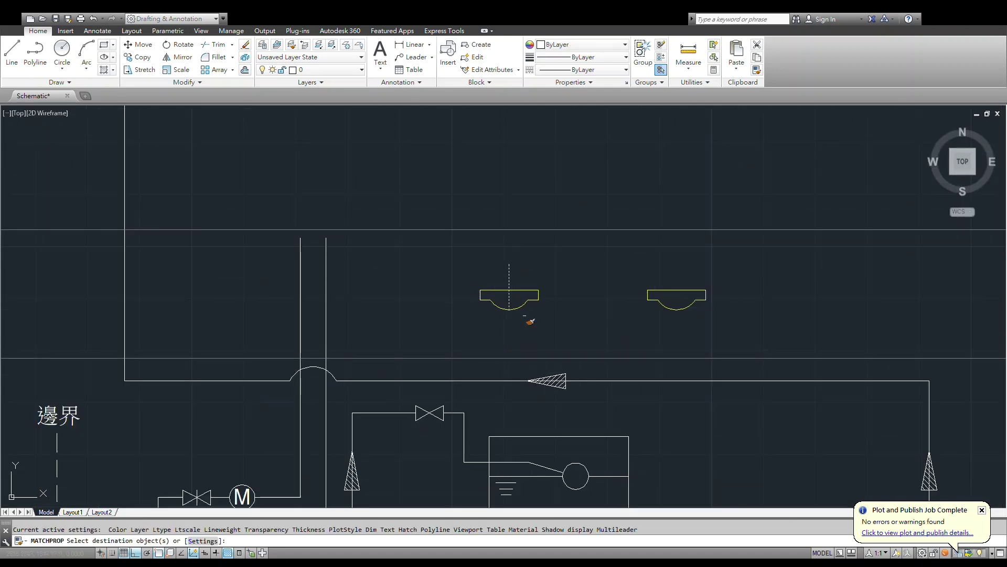
pyautogui.scroll(3, 482, 301)
pyautogui.scroll(3, 482, 302)
pyautogui.click(483, 257)
pyautogui.write('1,')
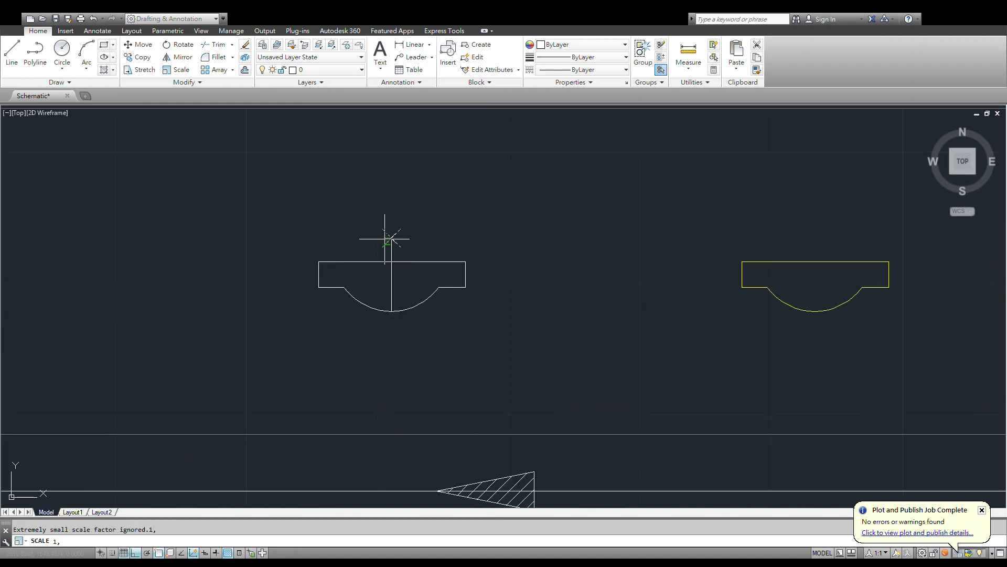
pyautogui.scroll(-5, 390, 239)
pyautogui.scroll(3, 393, 237)
pyautogui.click(393, 237)
# Draw a circle centred on the basin's stem.
pyautogui.write('c')
pyautogui.press('Return')
pyautogui.scroll(4, 418, 286)
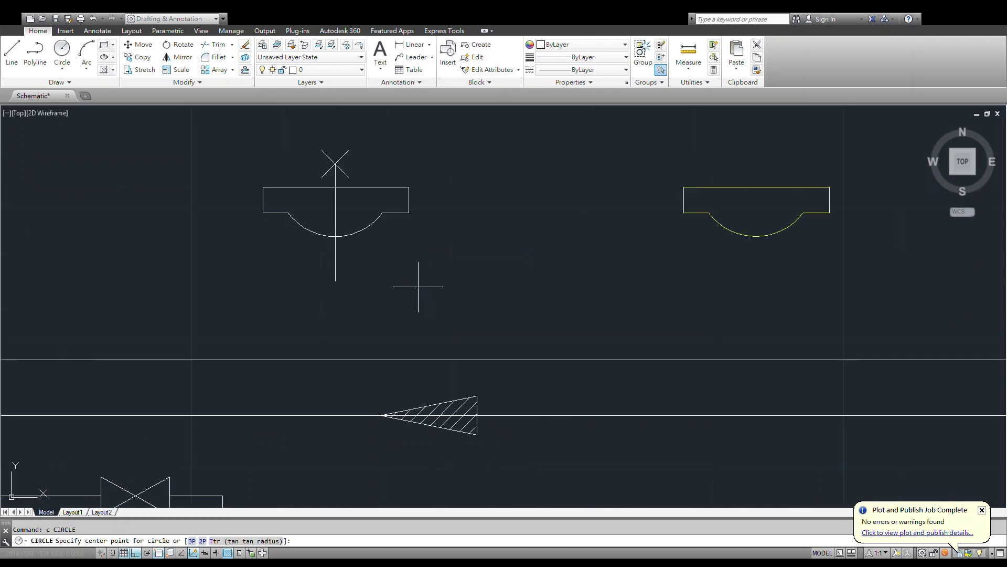
pyautogui.click(335, 163)
pyautogui.click(355, 163)
pyautogui.scroll(2, 335, 168)
pyautogui.scroll(-2, 331, 176)
# Copy the circle below the basin.
pyautogui.write('co')
pyautogui.press('Return')
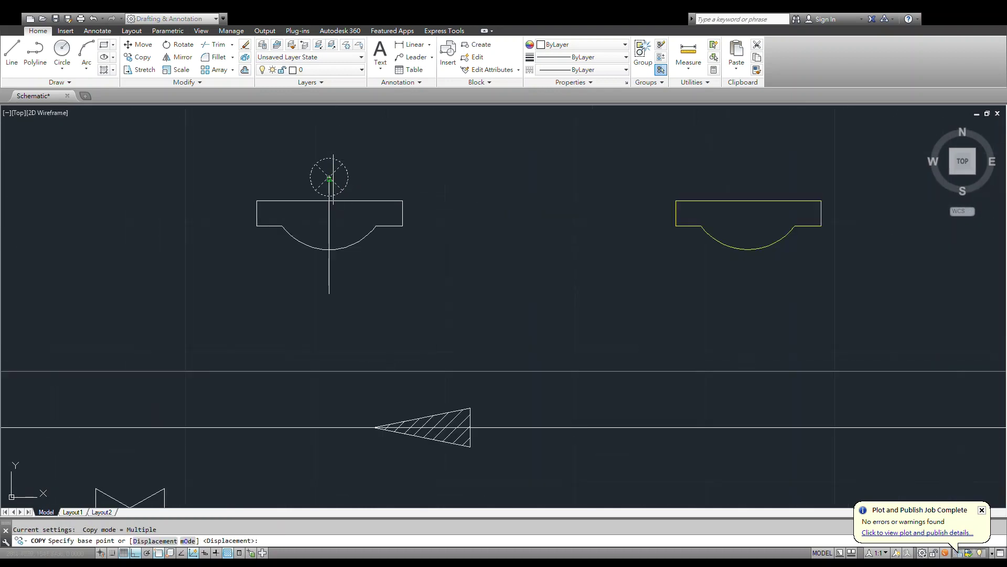
pyautogui.click(329, 294)
pyautogui.press('Escape')
pyautogui.scroll(-2, 351, 262)
pyautogui.write('tr')
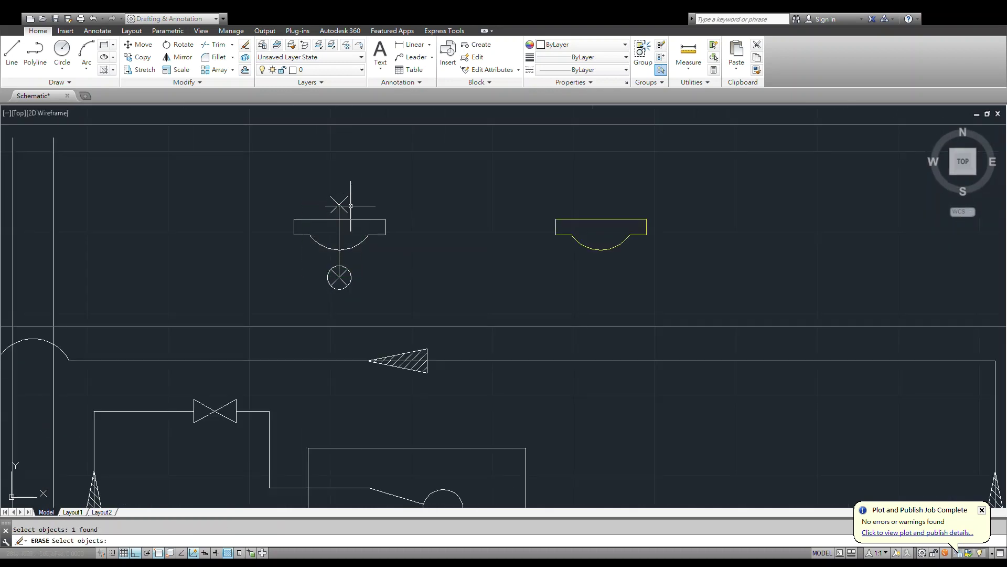
pyautogui.scroll(-4, 422, 270)
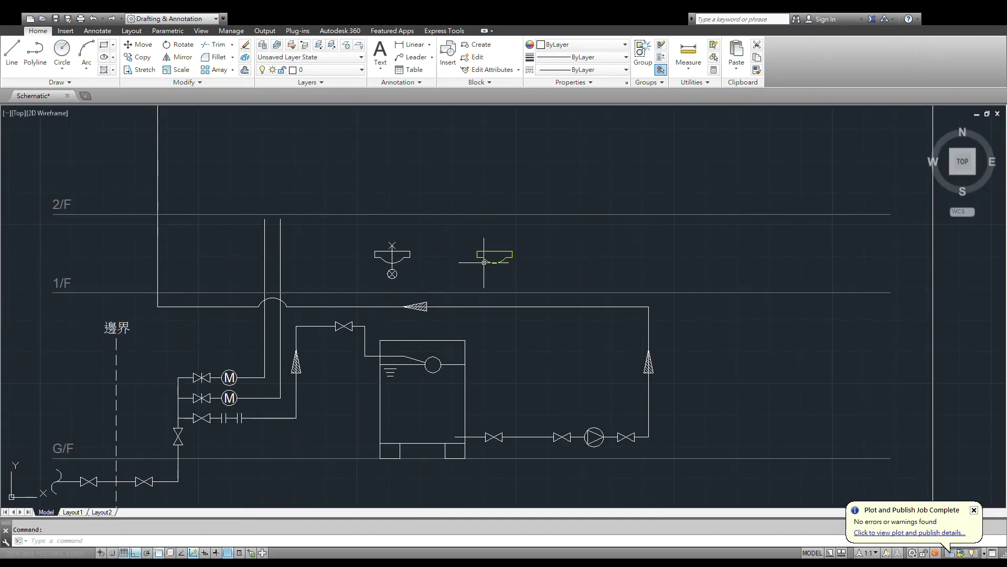
pyautogui.press('Escape')
# Duplicate the basin symbol to the right.
pyautogui.write('e')
pyautogui.click(391, 257)
pyautogui.press('Return')
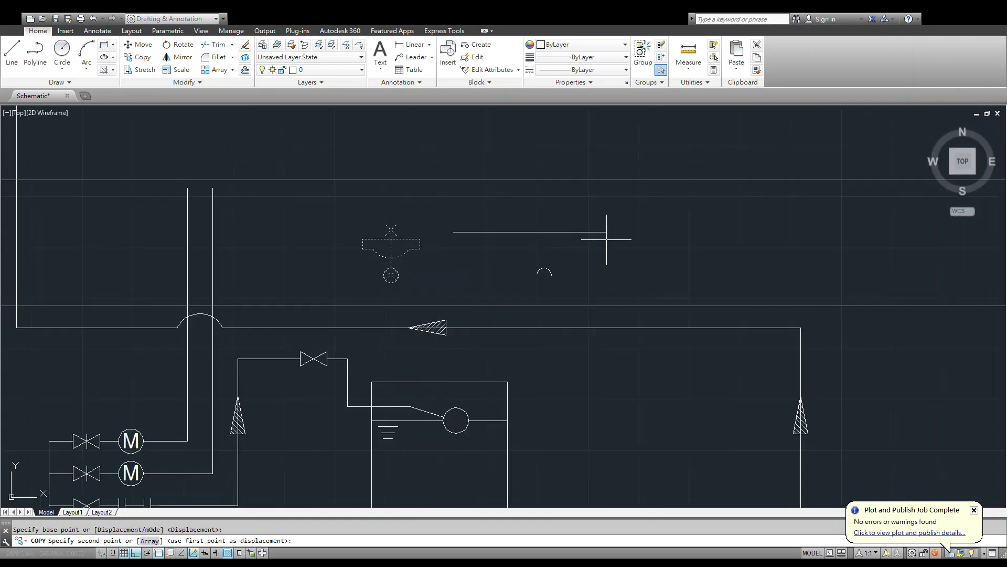
pyautogui.click(608, 231)
pyautogui.scroll(-3, 607, 231)
pyautogui.scroll(3, 334, 291)
pyautogui.click(334, 291)
# Copy the 邊界 label above the basins and change it to 'WS男廁伯會所'.
pyautogui.press('Return')
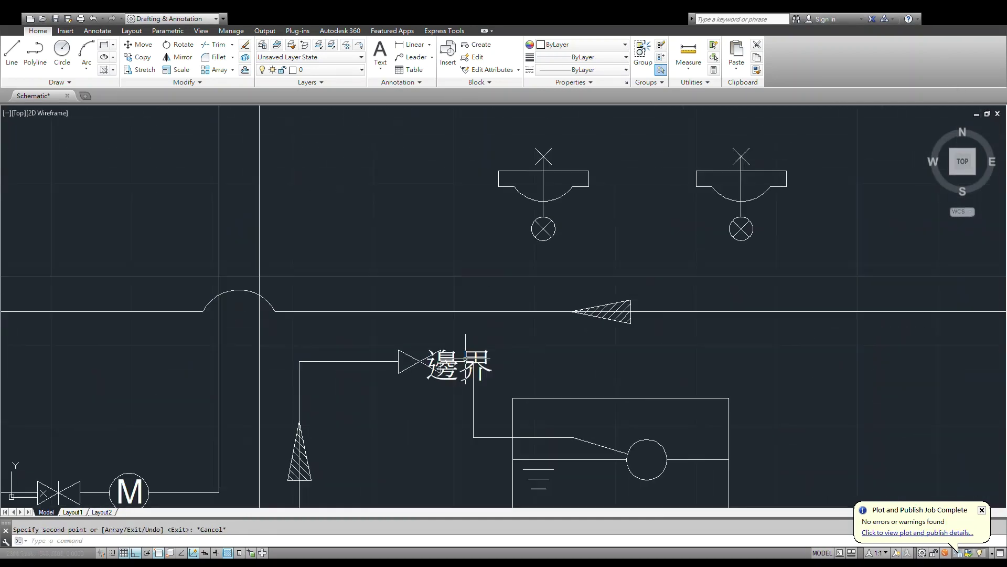
pyautogui.click(472, 262)
pyautogui.doubleClick(420, 269)
pyautogui.write('WS')
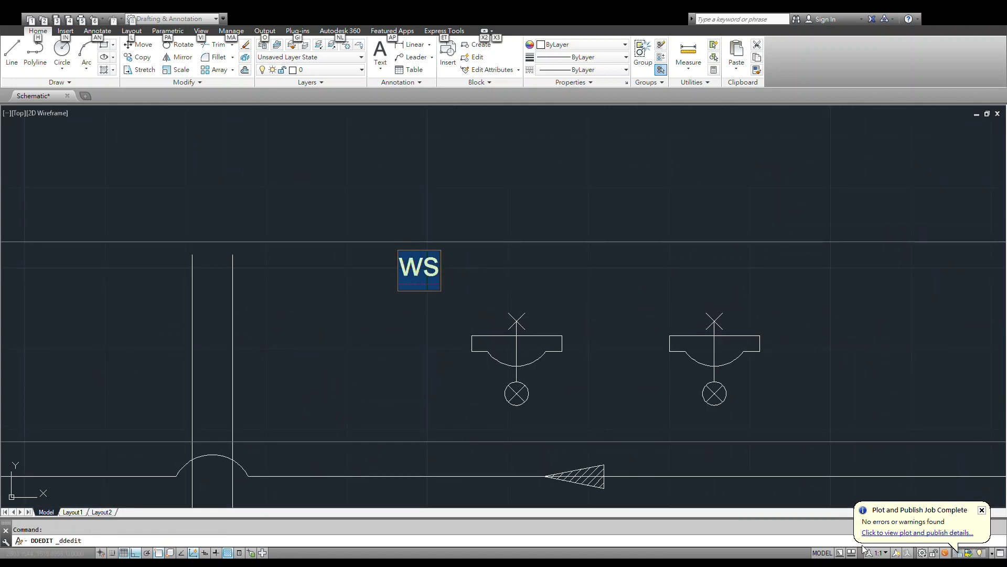
pyautogui.write('男廁伯會所')
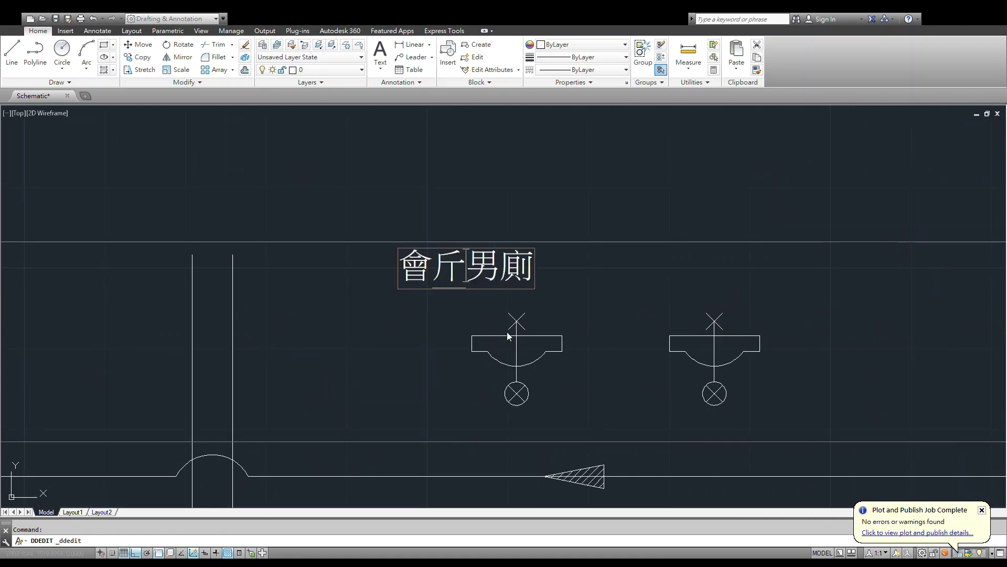
# Commit the 會所男廁 label and move it above the basins.
pyautogui.press('Return')
pyautogui.press('m')
pyautogui.press('Return')
pyautogui.moveTo(547, 303); pyautogui.dragTo(520, 277)
pyautogui.press('Return')
pyautogui.click(475, 283)
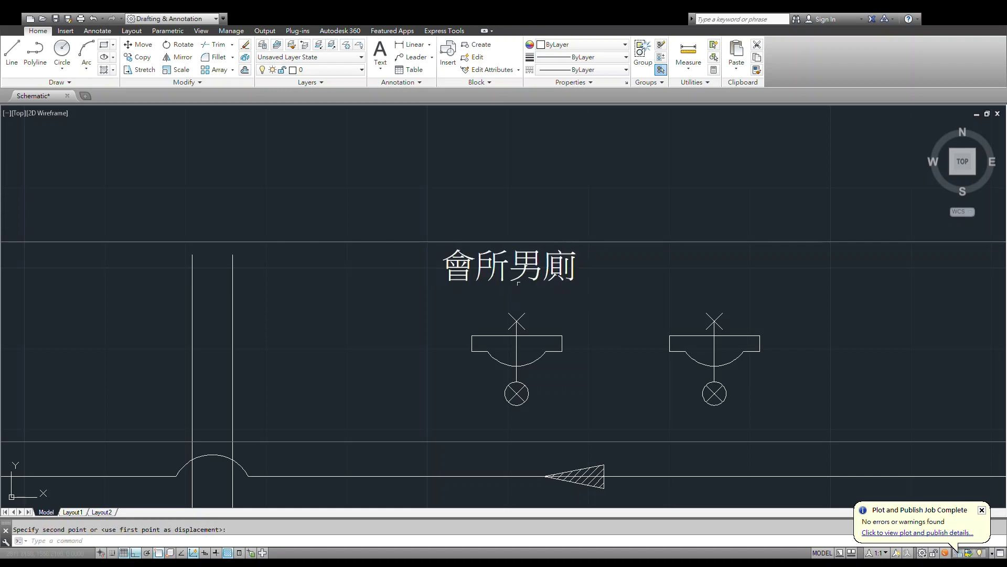
pyautogui.scroll(-2, 422, 285)
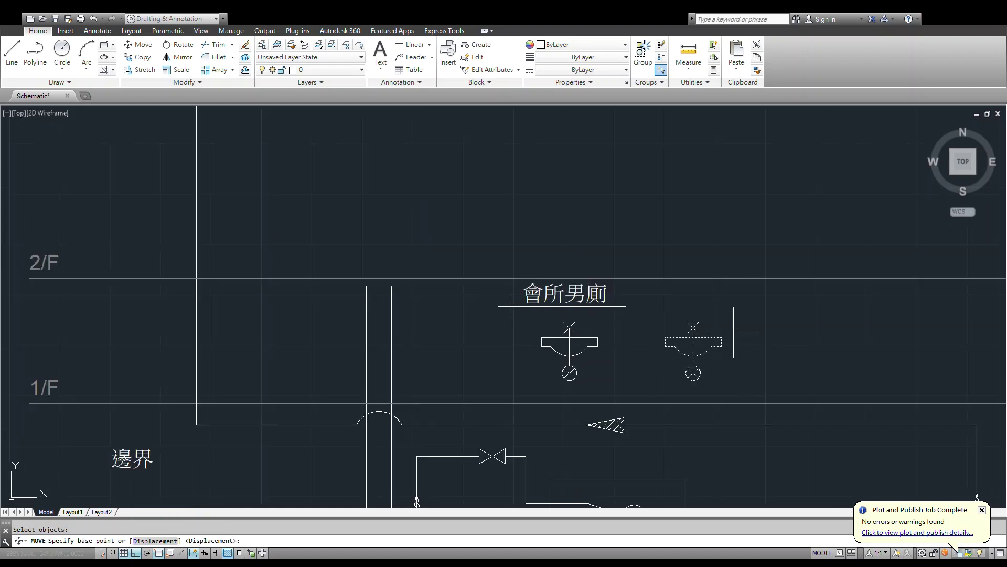
# Move the right basin closer to the left one.
pyautogui.press('Escape')
pyautogui.press('m')
pyautogui.press('Return')
pyautogui.click(814, 299)
pyautogui.click(933, 393)
pyautogui.press('Return')
pyautogui.scroll(6, 591, 371)
pyautogui.scroll(-5, 591, 370)
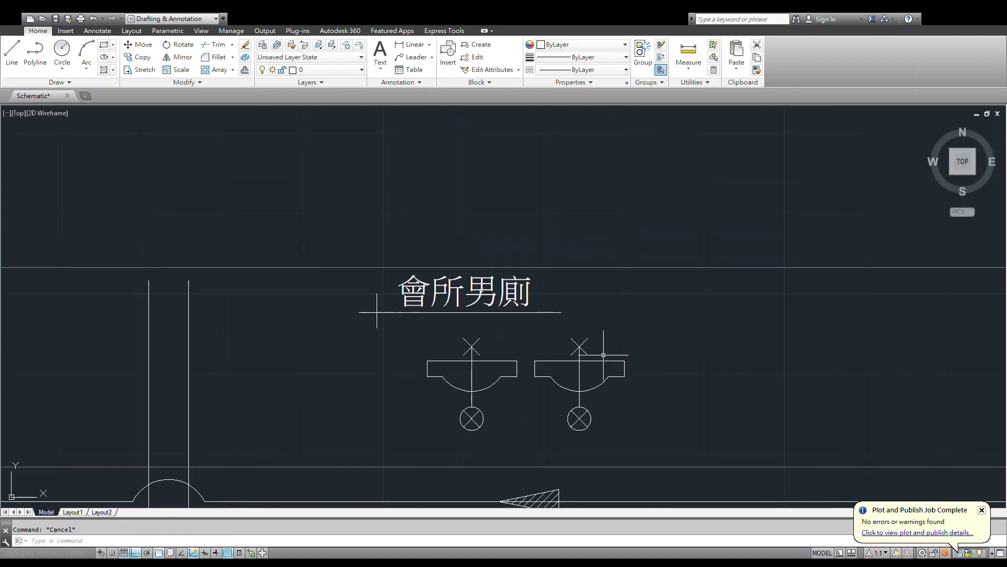
pyautogui.scroll(-2, 591, 370)
pyautogui.scroll(3, 433, 316)
pyautogui.scroll(-2, 558, 317)
pyautogui.press('Escape')
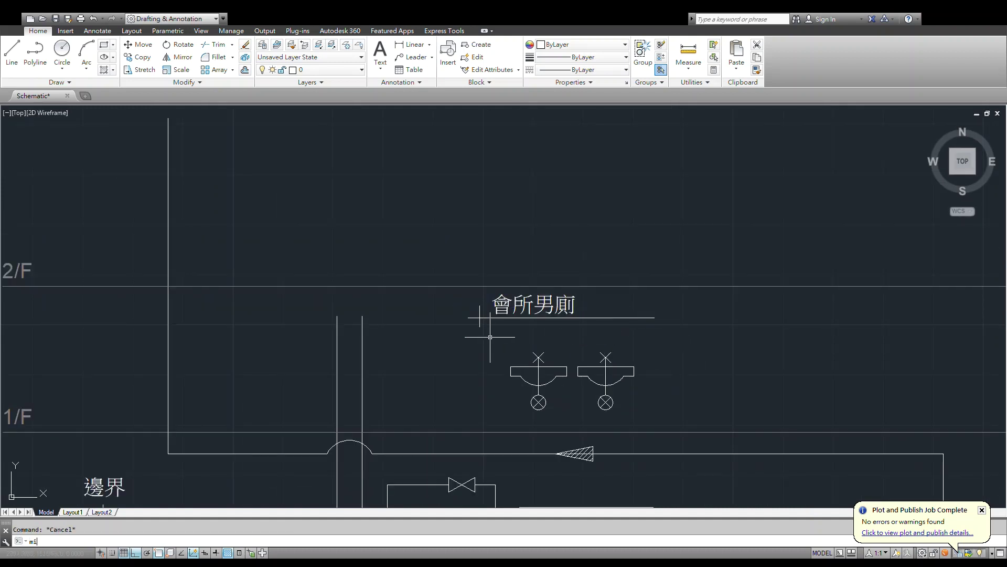
pyautogui.press('Escape')
# Draw the tick-ended span line beneath the basins and start resizing the label.
pyautogui.write('l')
pyautogui.press('Return')
pyautogui.scroll(4, 479, 317)
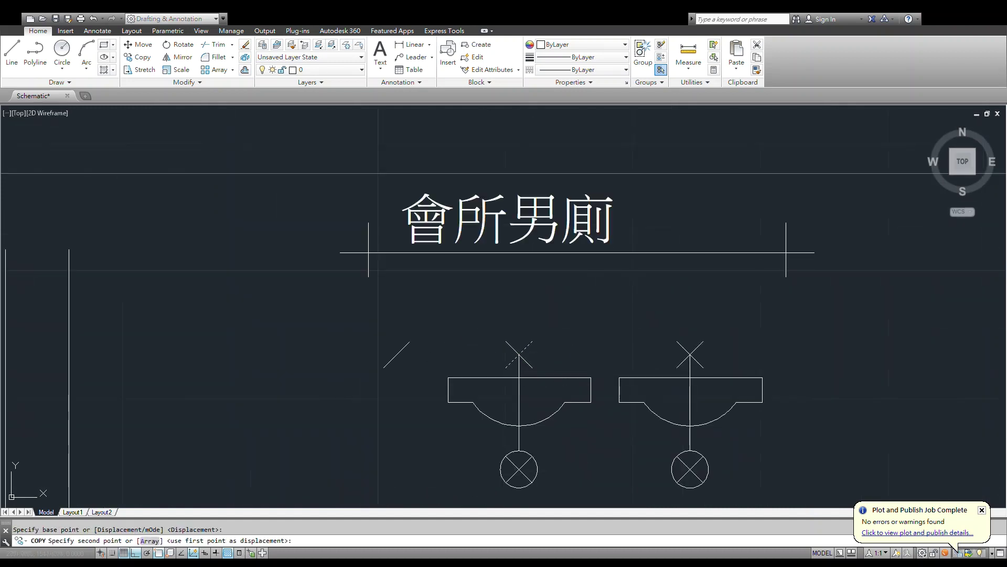
pyautogui.press('Escape')
pyautogui.write('sc')
pyautogui.press('Return')
pyautogui.press('Escape')
# Rescale the 會所男廁 label and move it into place.
pyautogui.write('sc')
pyautogui.press('Return')
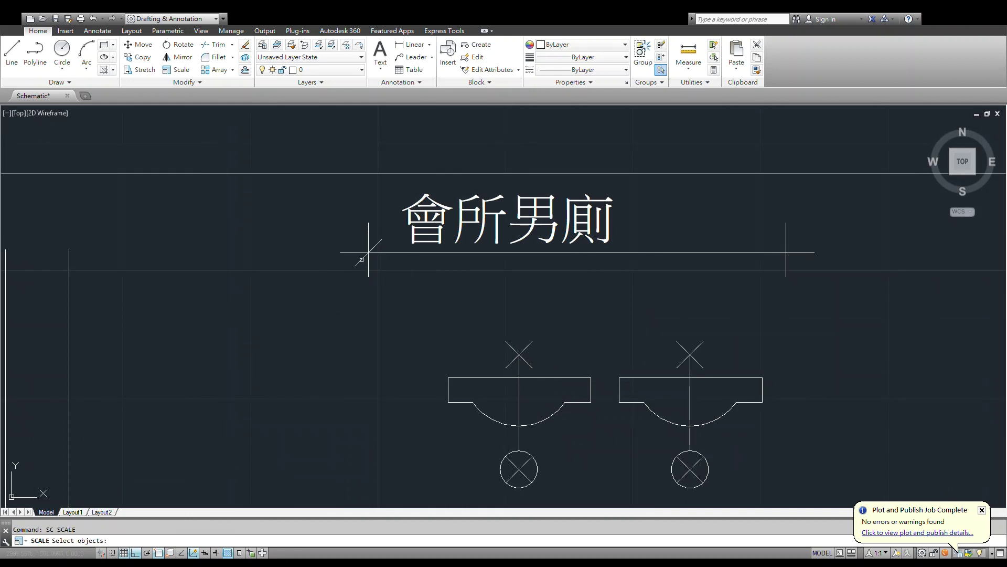
pyautogui.press('Escape')
pyautogui.write('m')
pyautogui.press('Return')
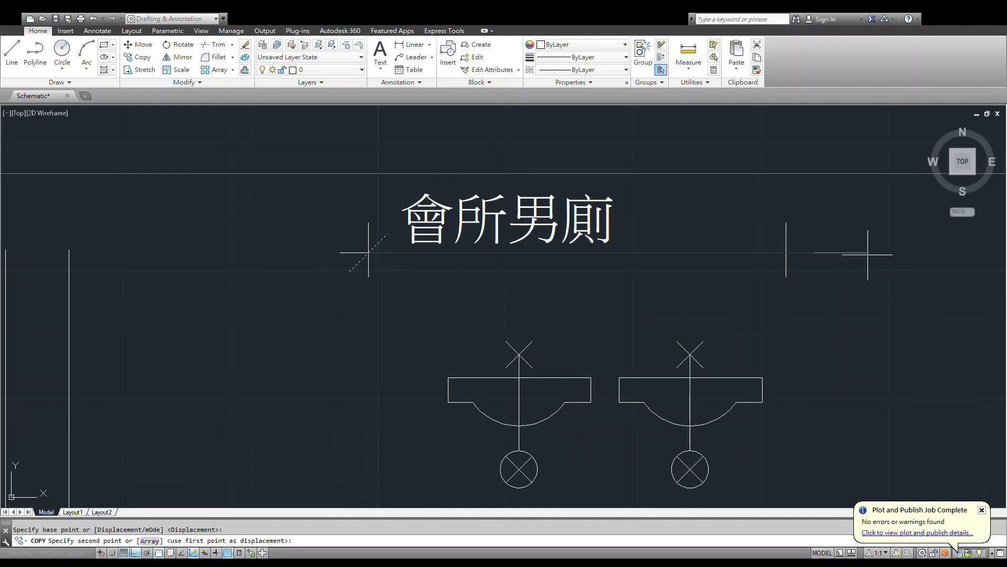
pyautogui.scroll(-3, 694, 317)
pyautogui.press('Escape')
pyautogui.scroll(-2, 577, 327)
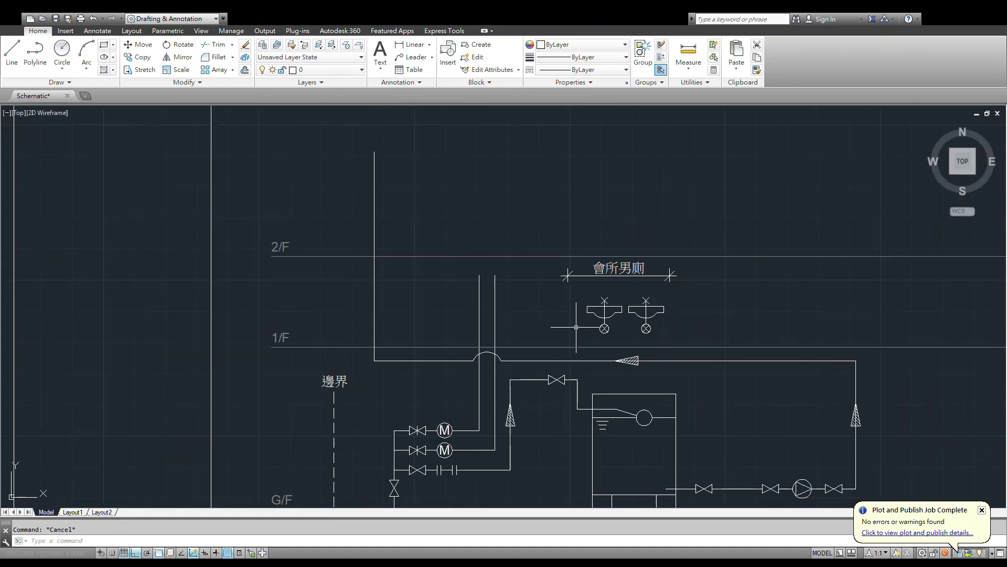
# Draw the branch pipe lines from the basin pair to the riser.
pyautogui.scroll(2, 504, 318)
pyautogui.write('l')
pyautogui.press('Return')
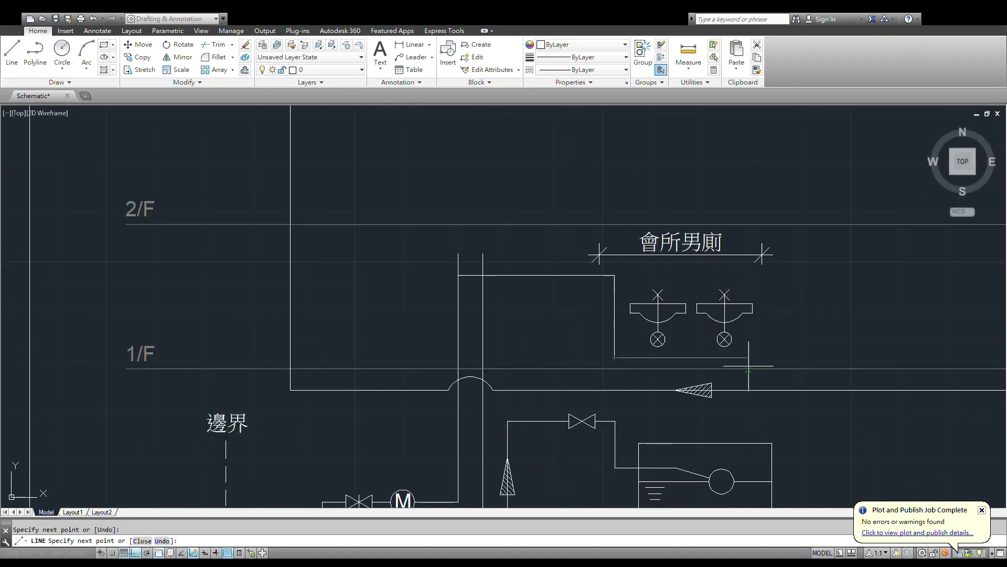
pyautogui.press('Escape')
pyautogui.write('l')
pyautogui.press('Return')
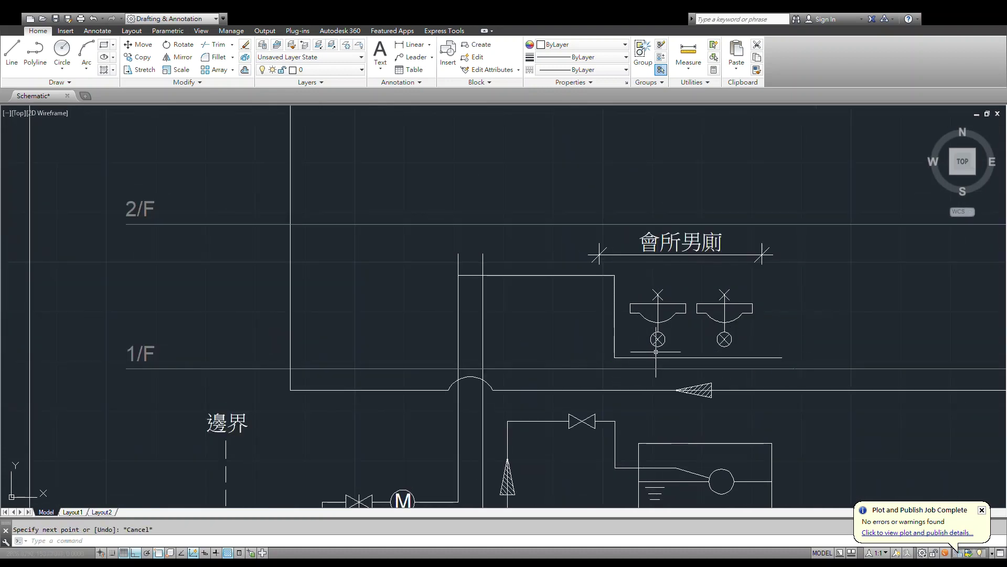
pyautogui.scroll(2, 666, 379)
pyautogui.press('Return')
pyautogui.press('Return')
pyautogui.scroll(2, 668, 350)
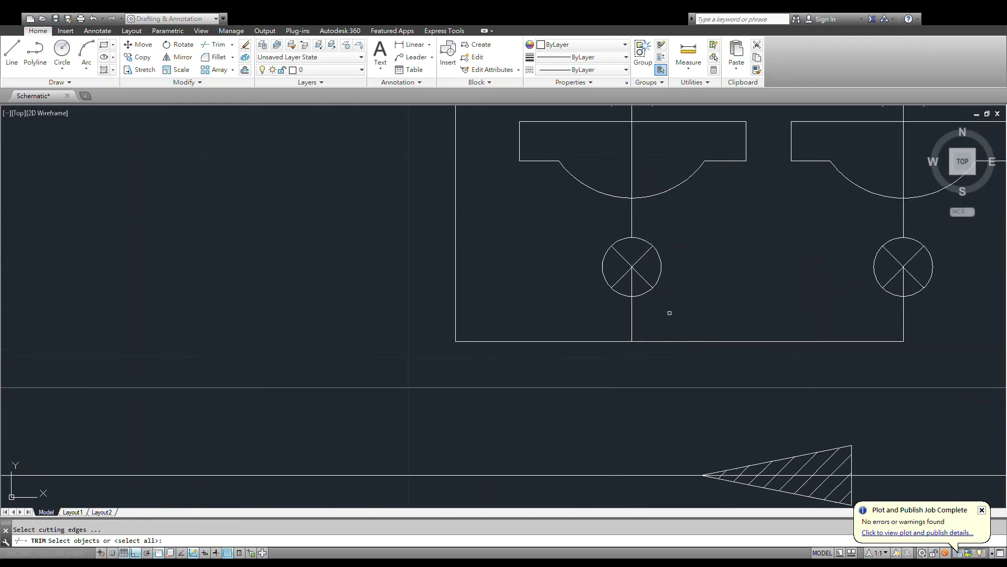
pyautogui.scroll(-5, 788, 292)
pyautogui.scroll(-2, 787, 292)
pyautogui.press('Escape')
pyautogui.scroll(2, 787, 293)
pyautogui.scroll(-2, 787, 293)
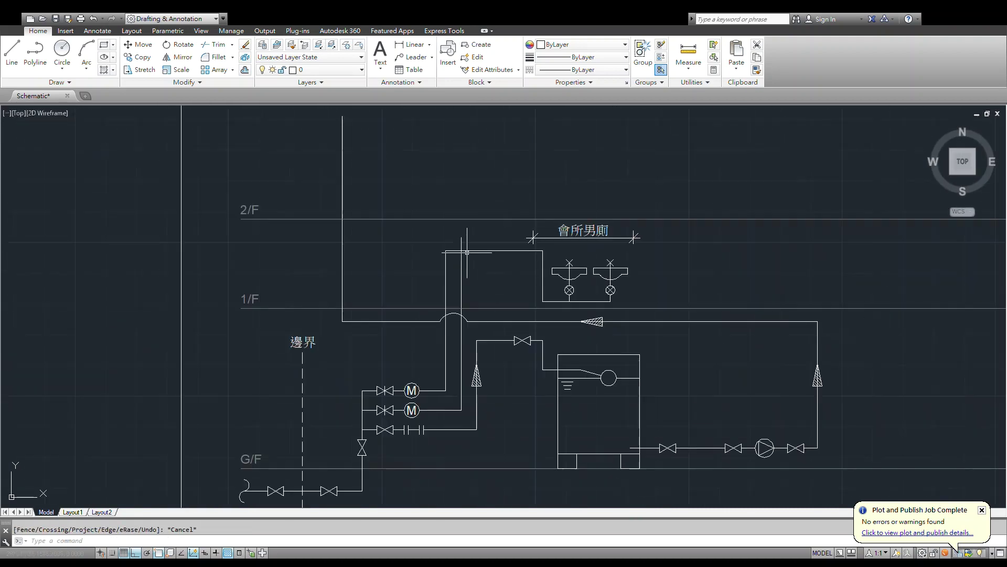
# Copy a valve onto the basin feed, rotated 90° upright.
pyautogui.write('co')
pyautogui.press('Return')
pyautogui.scroll(3, 467, 252)
pyautogui.click(295, 498)
pyautogui.click(530, 223)
pyautogui.scroll(3, 530, 223)
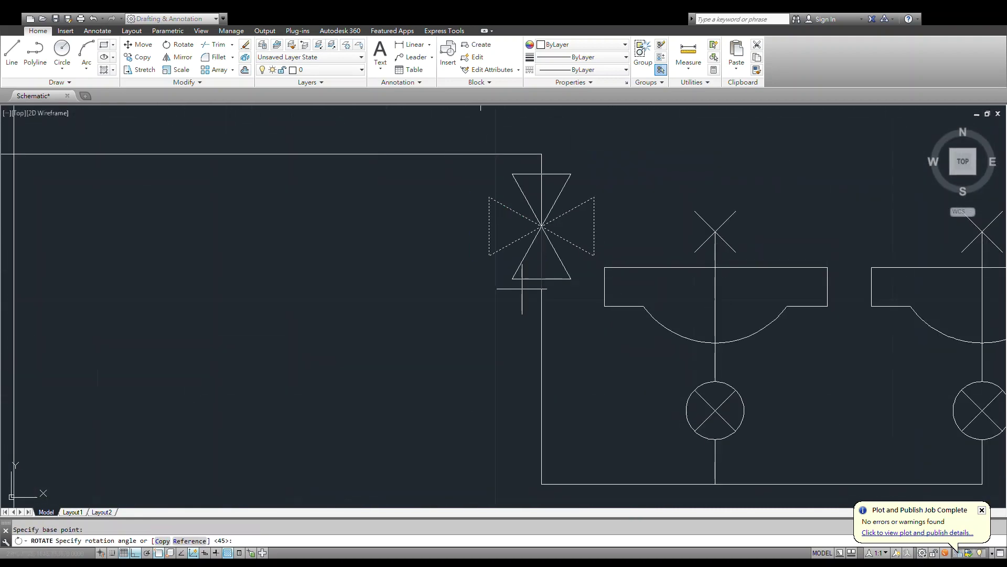
pyautogui.write('90')
pyautogui.press('Return')
pyautogui.click(566, 221)
pyautogui.write('tr')
pyautogui.press('Escape')
pyautogui.scroll(-3, 362, 340)
pyautogui.scroll(1, 525, 262)
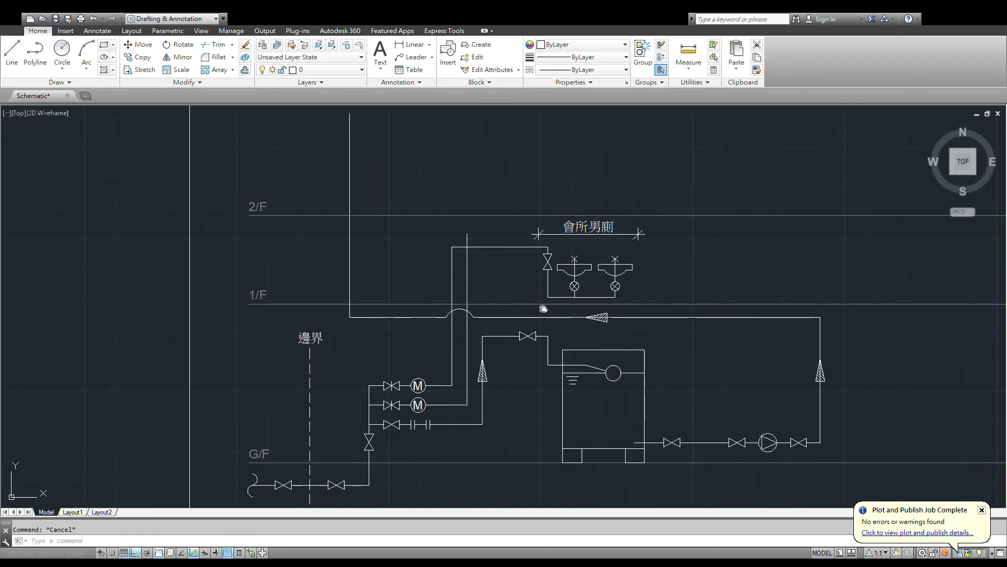
# Extend the branch pipe and copy the whole washroom group to the right.
pyautogui.click(481, 289)
pyautogui.click(528, 289)
pyautogui.moveTo(509, 262); pyautogui.dragTo(630, 343)
pyautogui.press('Return')
pyautogui.click(620, 275)
pyautogui.click(749, 275)
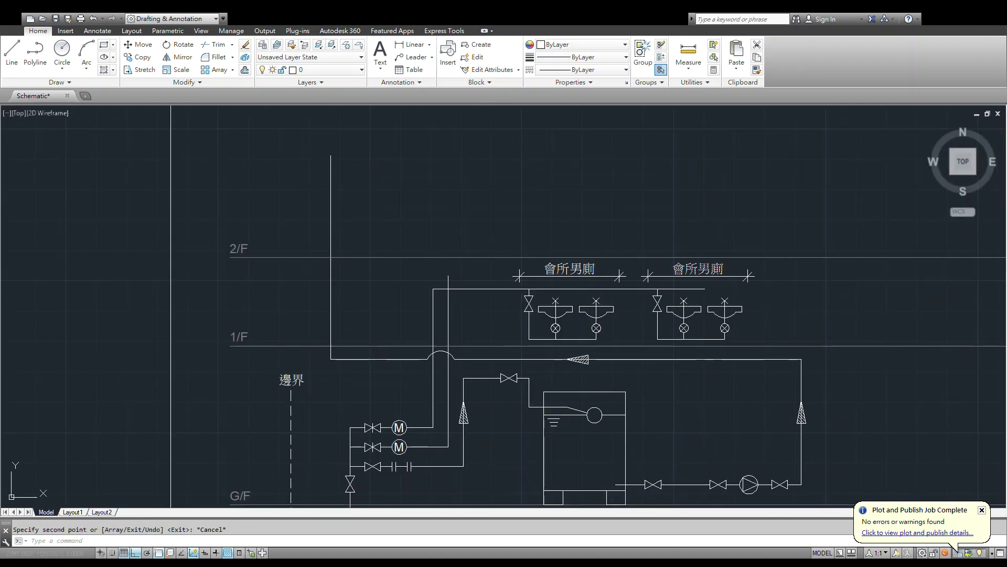
pyautogui.press('Return')
# Change the copied group's label to 會所女廁.
pyautogui.doubleClick(704, 273)
pyautogui.scroll(4, 706, 283)
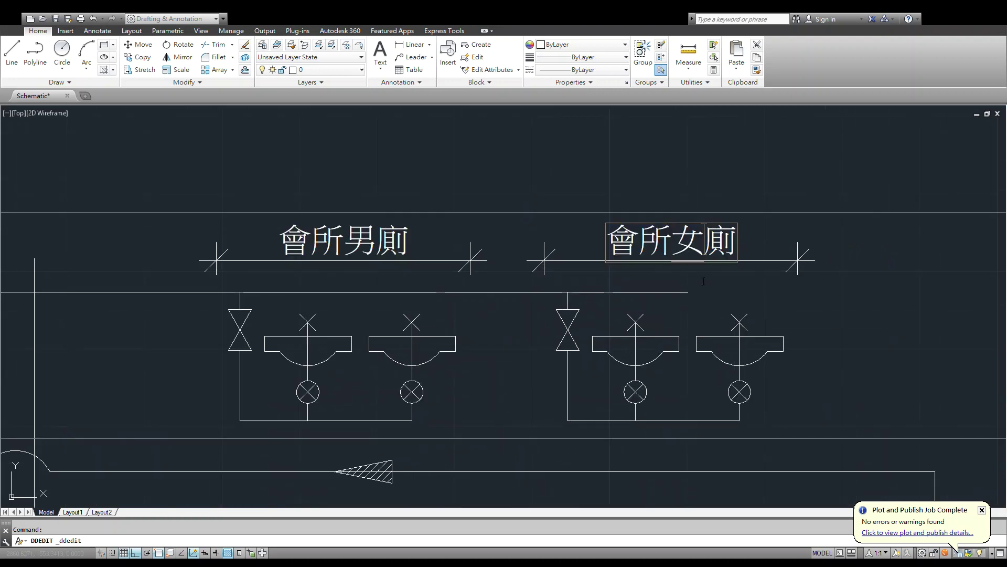
pyautogui.press('BackSpace')
pyautogui.write('v')
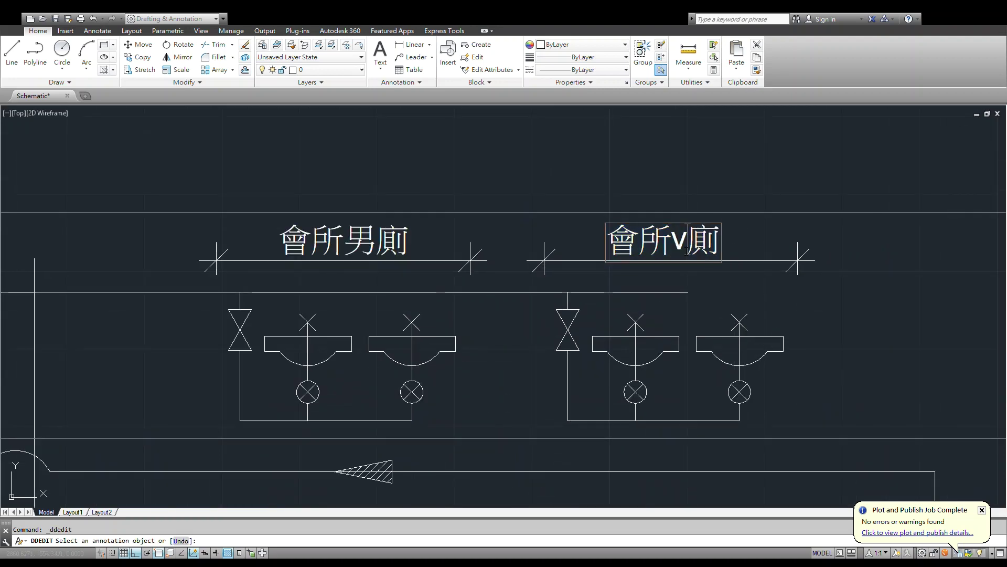
pyautogui.press('BackSpace')
pyautogui.write('女')
pyautogui.press('Escape')
pyautogui.scroll(-1, 735, 286)
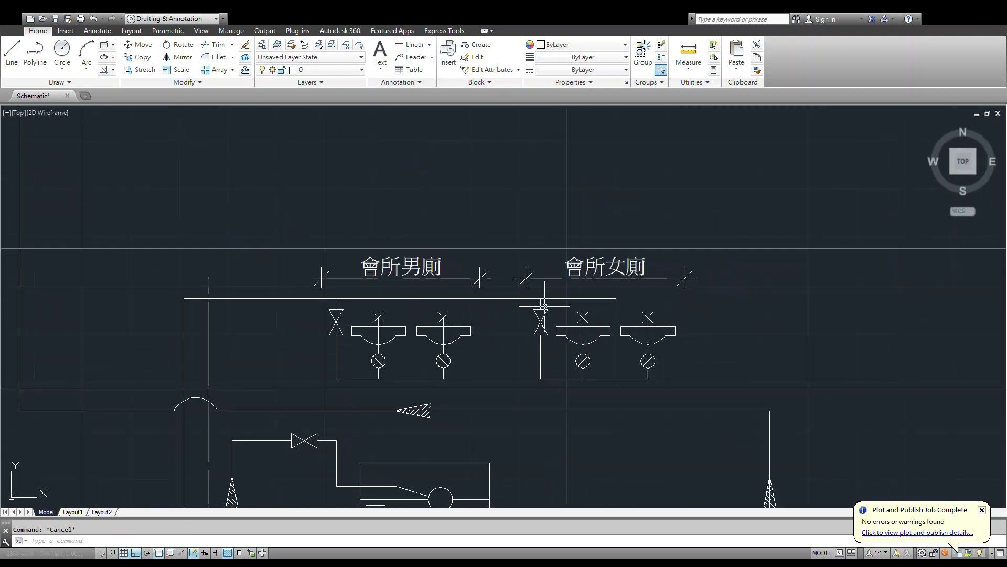
pyautogui.moveTo(540, 310); pyautogui.dragTo(692, 288, button='middle')
pyautogui.scroll(-3, 531, 304)
# Copy both toilet groups up to the 2/F level.
pyautogui.scroll(-2, 521, 330)
pyautogui.press('Return')
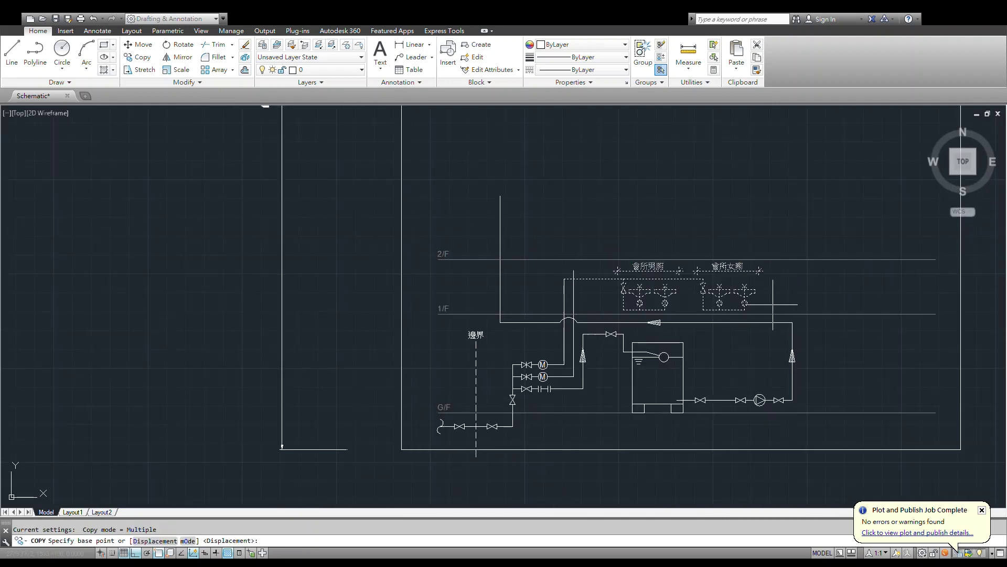
pyautogui.click(584, 280)
pyautogui.click(584, 226)
pyautogui.press('Return')
pyautogui.press('f')
pyautogui.press('Return')
pyautogui.press('Escape')
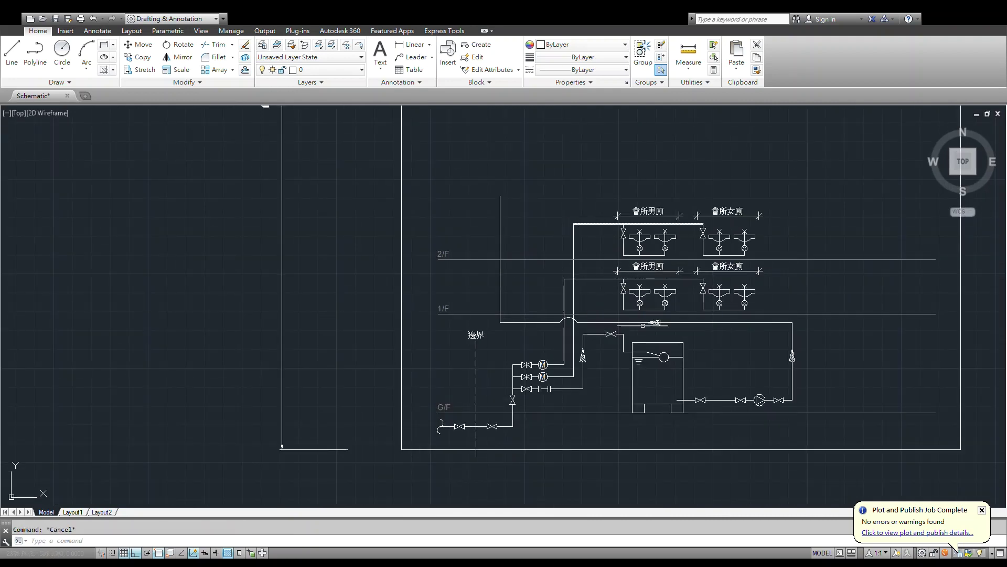
# Place a flow arrow on the branch pipe.
pyautogui.scroll(3, 488, 269)
pyautogui.scroll(4, 577, 288)
pyautogui.write('c')
pyautogui.press('Escape')
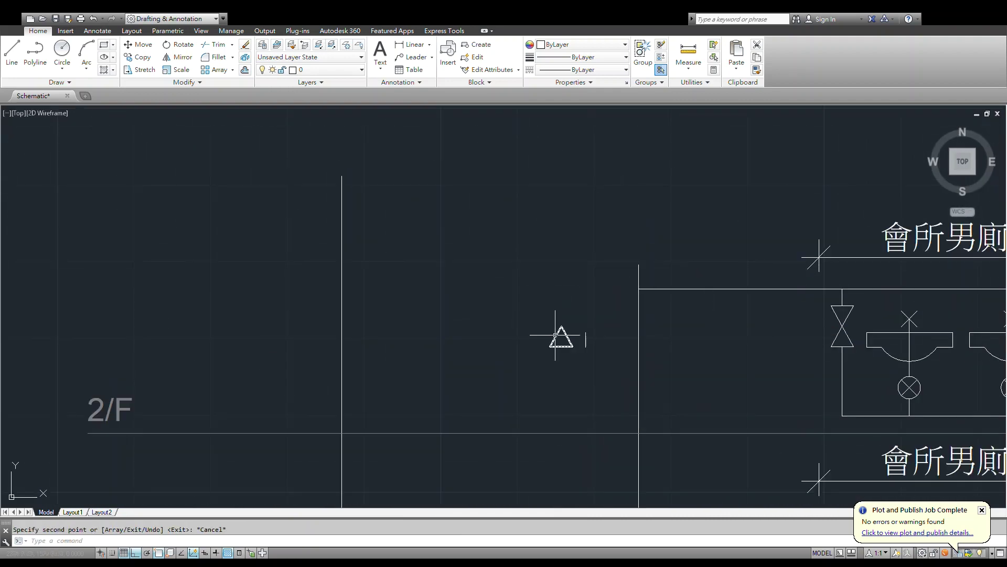
pyautogui.click(634, 264)
pyautogui.scroll(-5, 633, 264)
pyautogui.scroll(3, 472, 315)
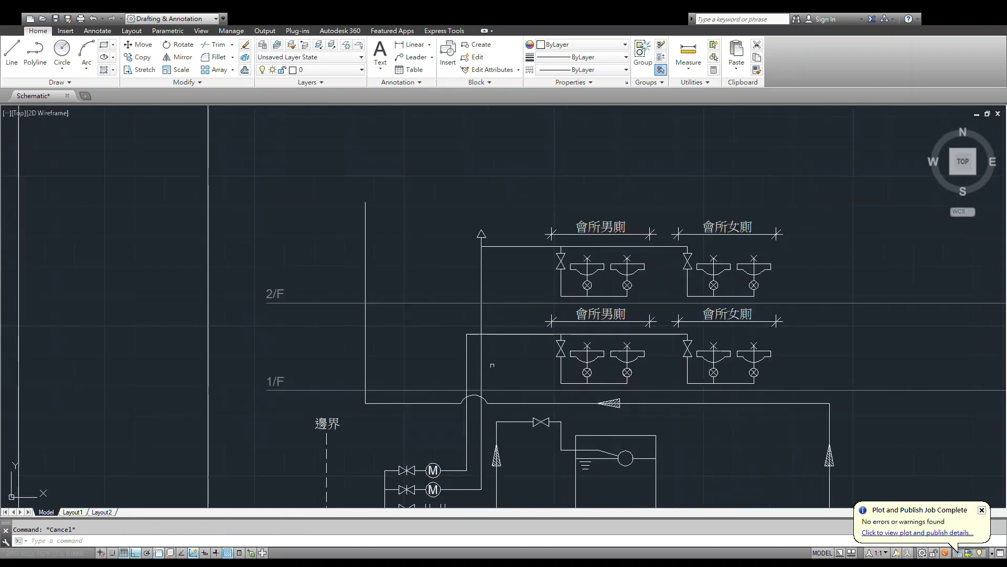
pyautogui.write('o')
pyautogui.press('Return')
pyautogui.click(485, 335)
pyautogui.press('Escape')
# Draw a hop arc where the branch crosses the riser and trim the pipe beneath it.
pyautogui.scroll(3, 477, 319)
pyautogui.write('a')
pyautogui.press('Return')
pyautogui.click(498, 316)
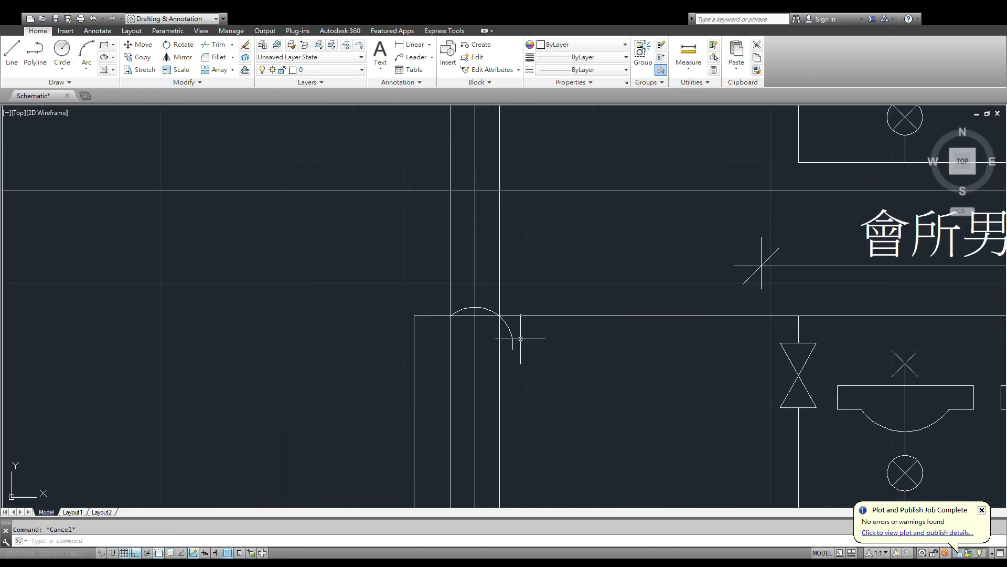
pyautogui.write('tr')
pyautogui.press('Return')
pyautogui.press('Return')
pyautogui.click(500, 293)
pyautogui.click(461, 276)
pyautogui.press('Escape')
pyautogui.scroll(-8, 507, 355)
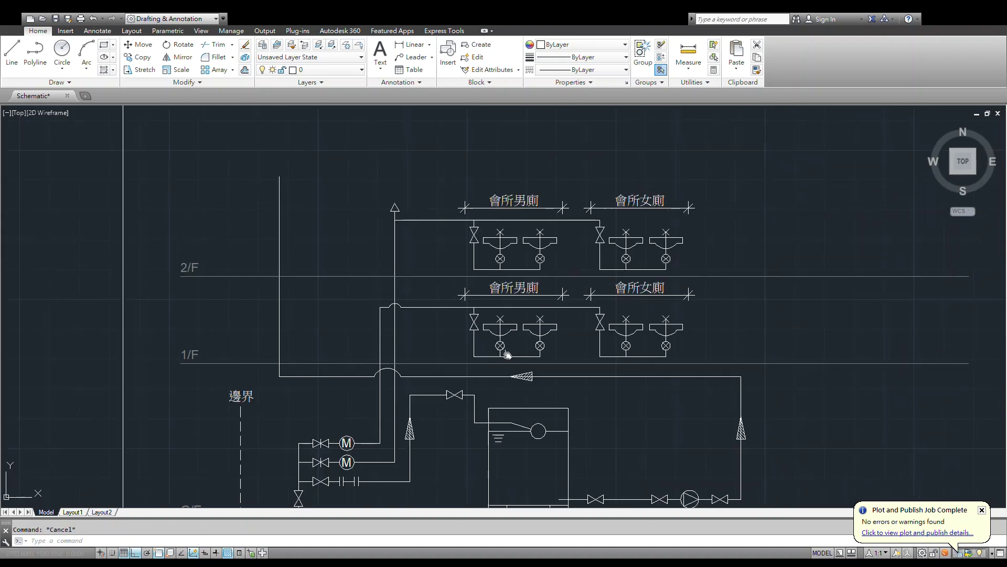
pyautogui.scroll(-3, 507, 355)
pyautogui.scroll(6, 420, 412)
# Start copying the flow-arrow symbol and cancel a stray Move command.
pyautogui.write('co')
pyautogui.press('Return')
pyautogui.click(429, 419)
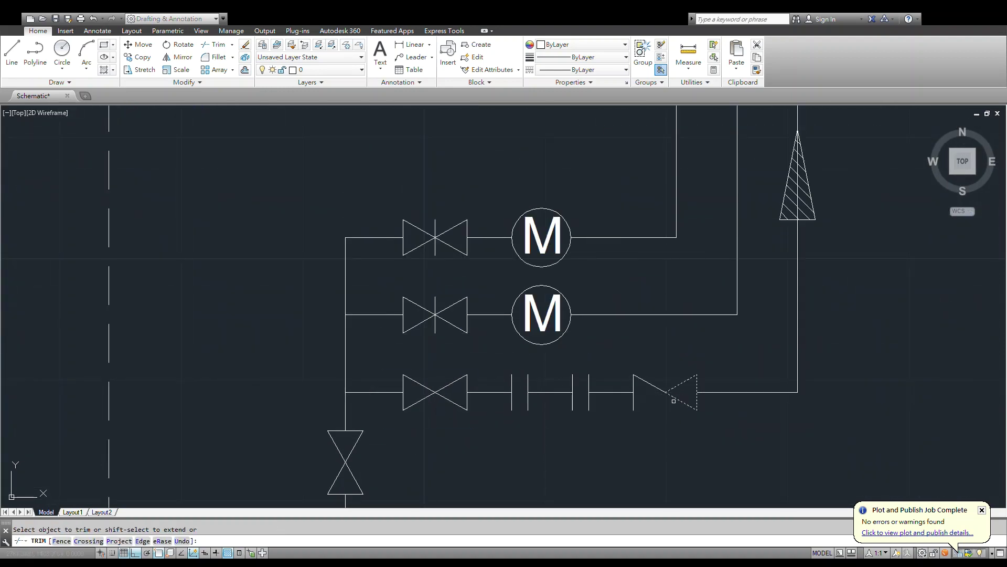
pyautogui.scroll(-6, 729, 400)
pyautogui.scroll(1, 577, 409)
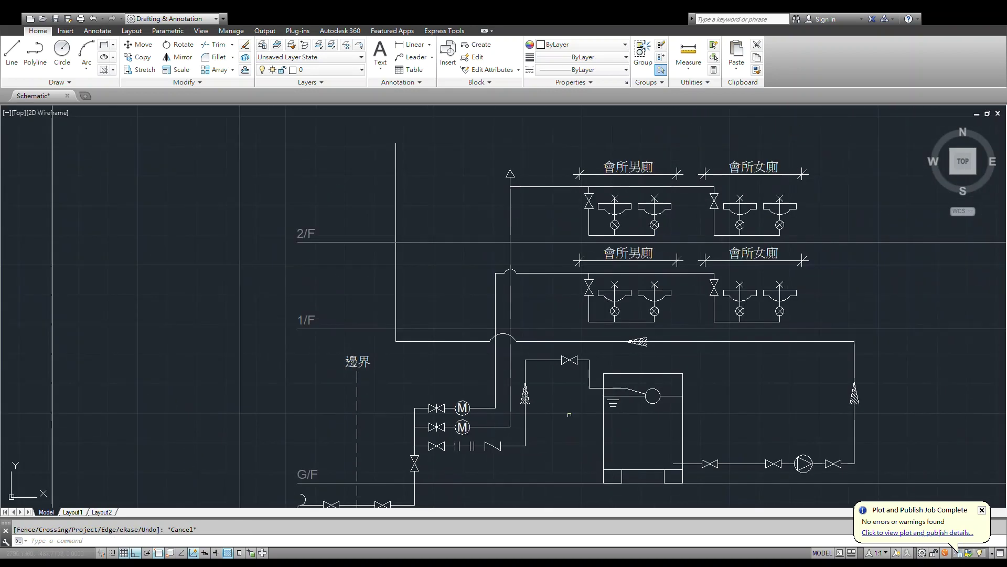
pyautogui.scroll(2, 511, 413)
pyautogui.write('m')
pyautogui.press('Return')
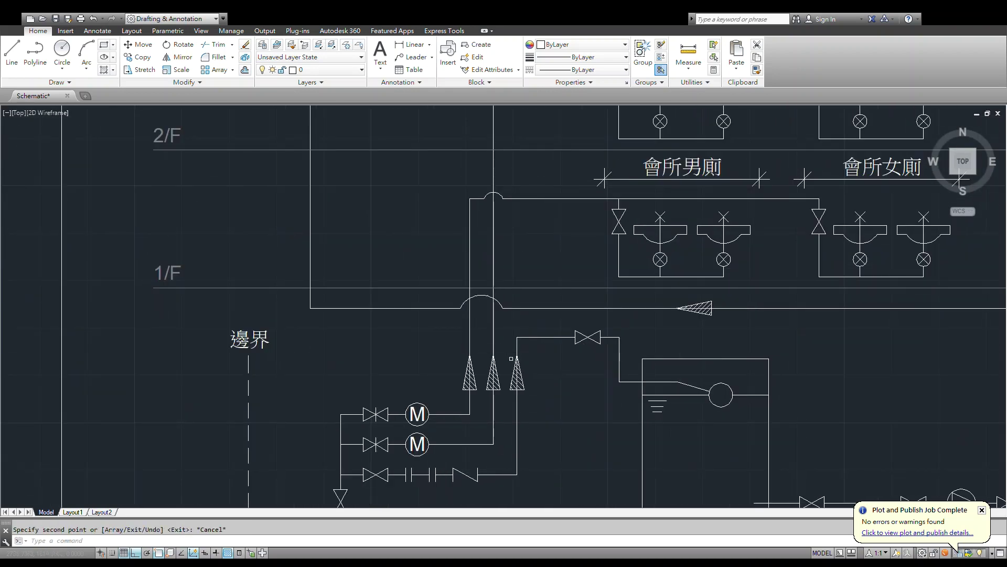
pyautogui.press('space')
# Copy the flow arrow onto the upper riser.
pyautogui.scroll(-4, 511, 358)
pyautogui.press('Return')
pyautogui.click(530, 324)
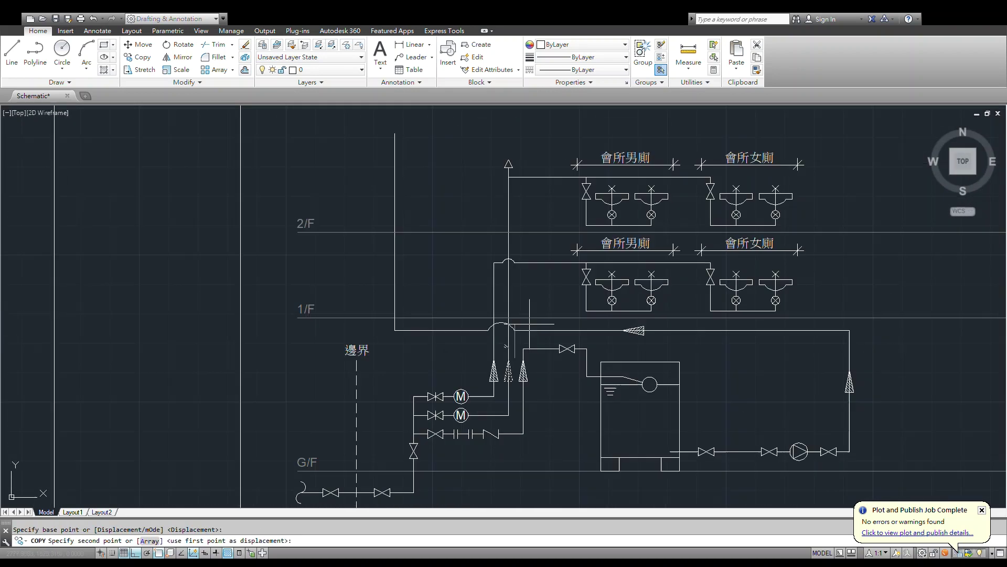
pyautogui.click(539, 277)
pyautogui.scroll(-4, 539, 277)
pyautogui.scroll(5, 539, 276)
pyautogui.scroll(-1, 574, 366)
pyautogui.press('Escape')
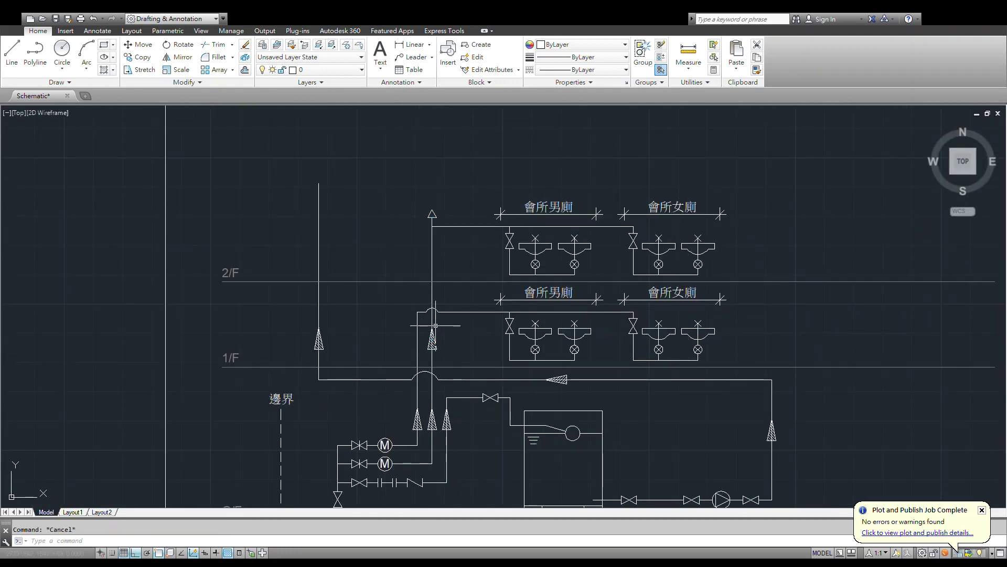
# Fillet the top 2/F branch line into the vertical pipe to form the corner.
pyautogui.write('f')
pyautogui.press('space')
pyautogui.click(473, 226)
pyautogui.click(417, 341)
pyautogui.scroll(2, 435, 310)
pyautogui.scroll(2, 423, 162)
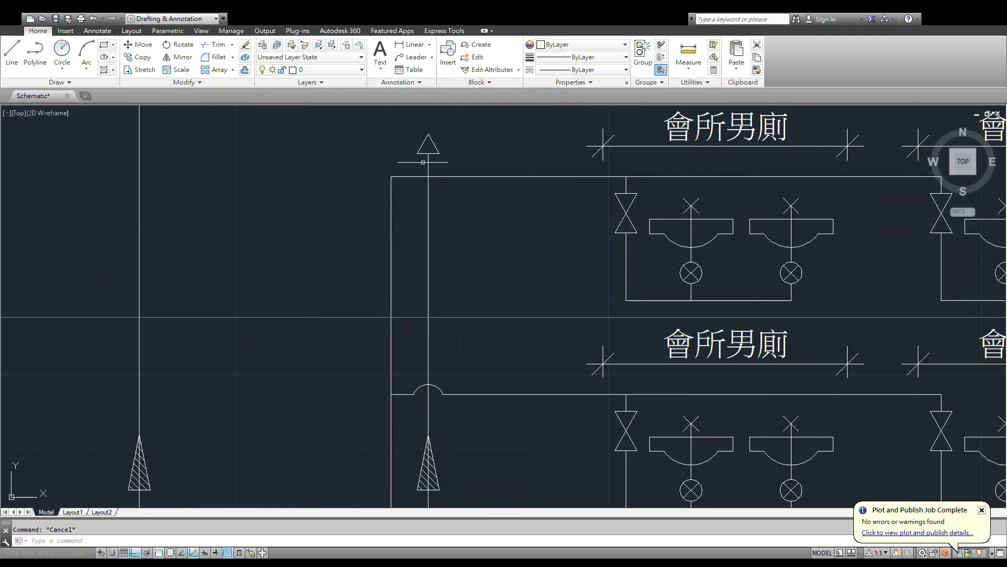
pyautogui.scroll(2, 388, 152)
# Adjust the top branch line's end where it crosses the vertical riser.
pyautogui.click(682, 193)
pyautogui.click(396, 193)
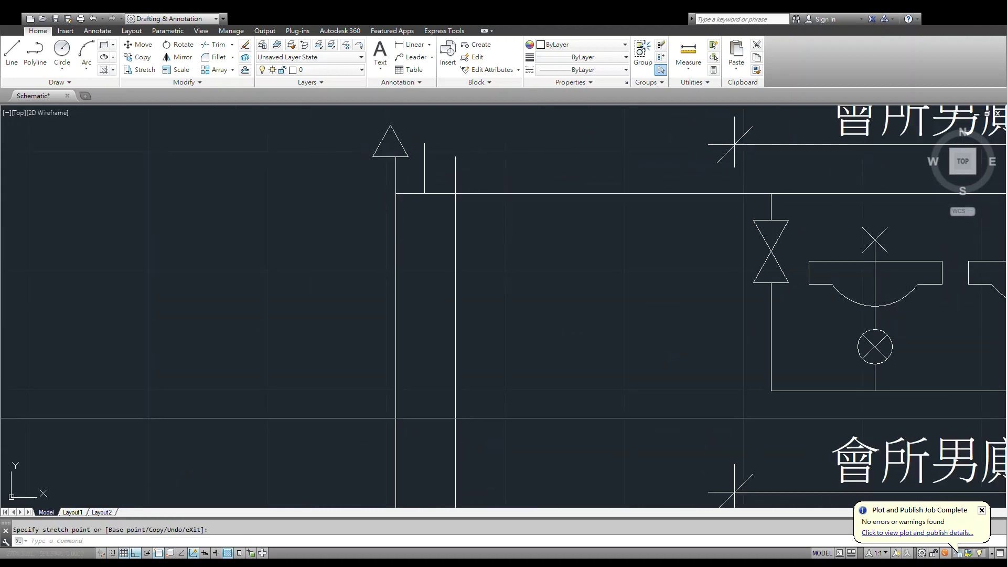
pyautogui.scroll(-3, 439, 216)
pyautogui.scroll(-2, 492, 294)
pyautogui.click(492, 293)
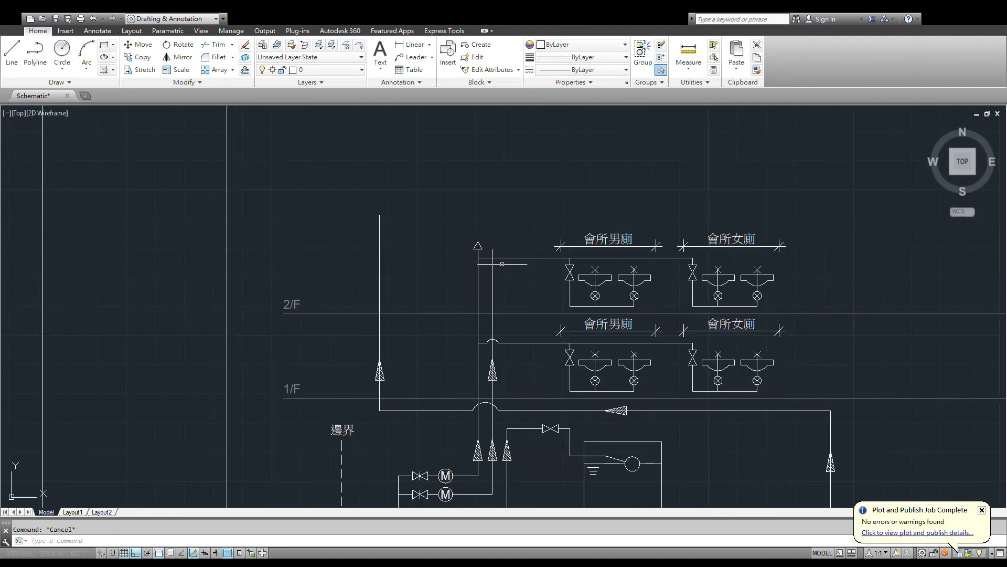
# Trim the branch pipes' overhanging right ends at the 會所女廁 valves.
pyautogui.write('tr')
pyautogui.press('space')
pyautogui.scroll(3, 493, 278)
pyautogui.scroll(-3, 493, 278)
pyautogui.scroll(3, 492, 278)
pyautogui.click(522, 217)
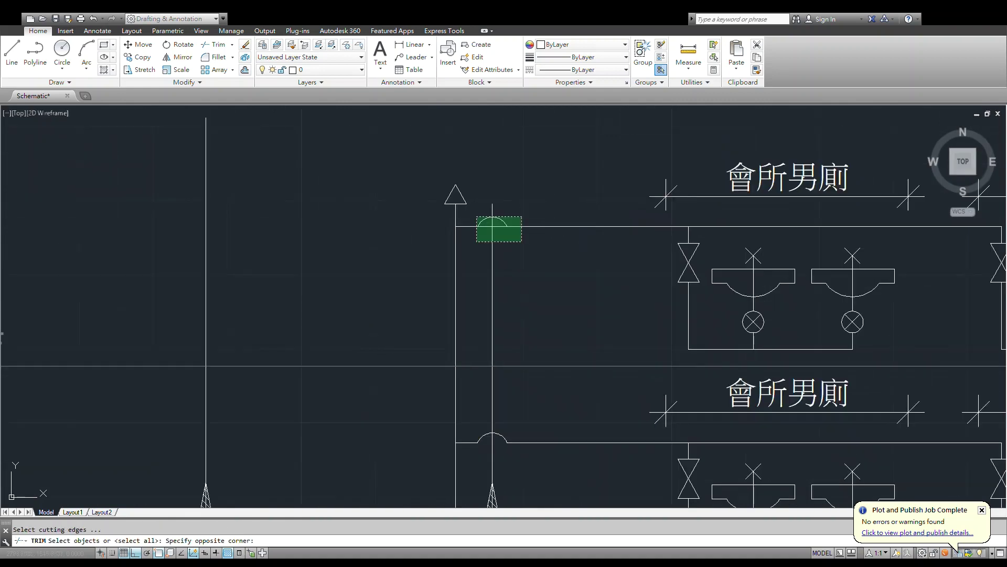
pyautogui.press('Escape')
pyautogui.scroll(-3, 545, 292)
pyautogui.scroll(-3, 597, 304)
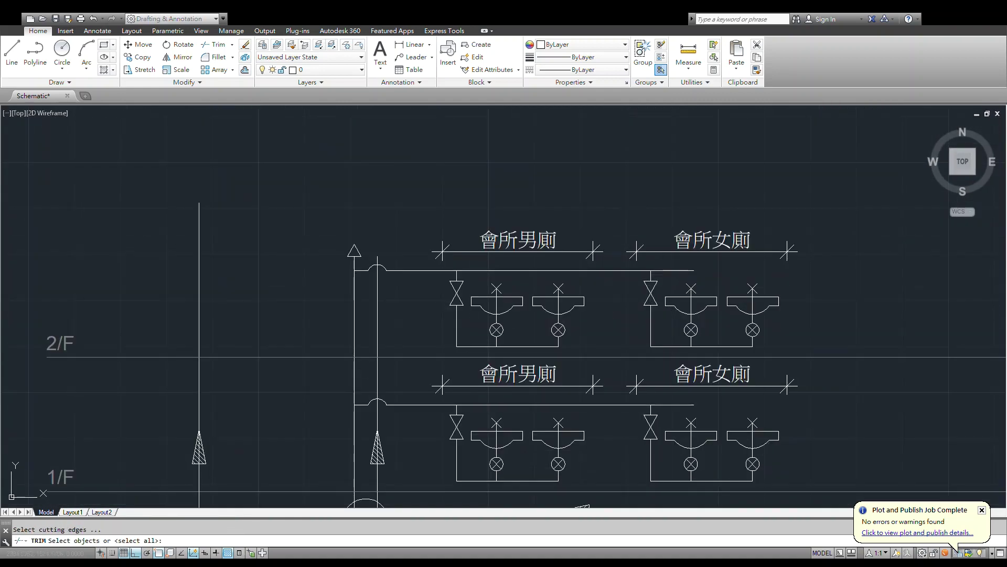
pyautogui.click(672, 271)
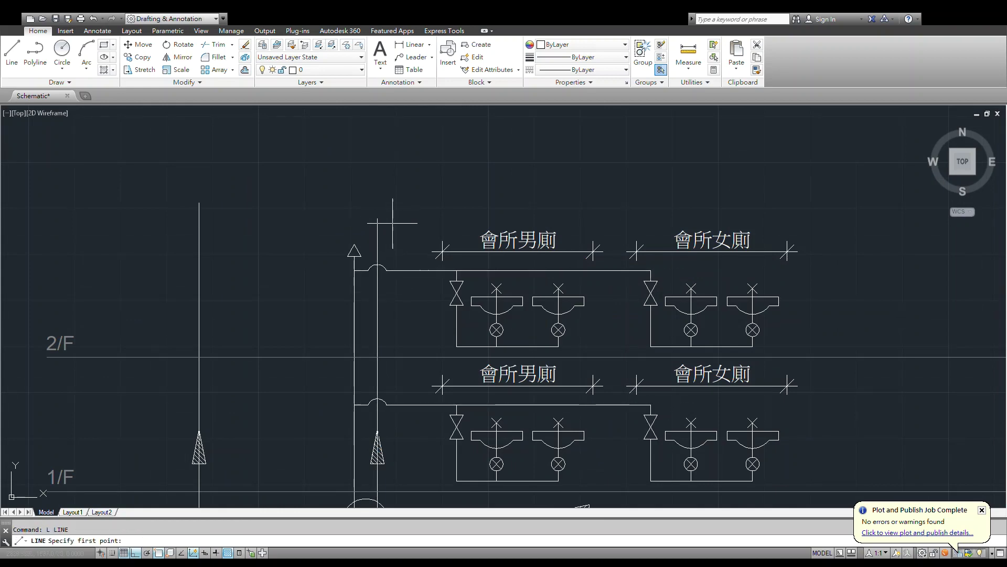
# Copy the water tank and its parts up to the 2/F level.
pyautogui.scroll(-3, 392, 223)
pyautogui.scroll(-2, 648, 283)
pyautogui.write('co')
pyautogui.press('Return')
pyautogui.moveTo(554, 399); pyautogui.dragTo(488, 462)
pyautogui.click(505, 404)
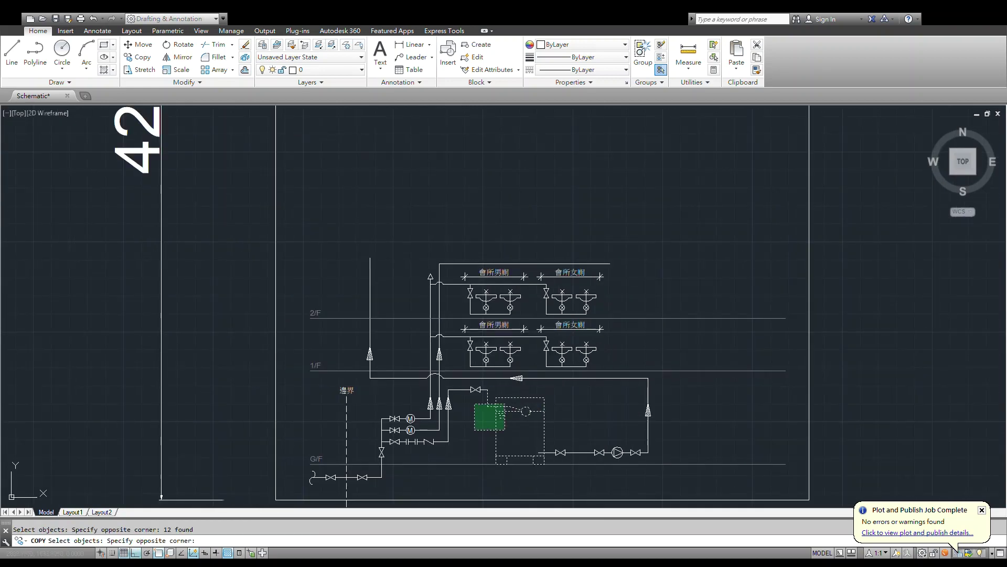
pyautogui.press('Return')
pyautogui.click(495, 465)
pyautogui.click(659, 318)
pyautogui.scroll(3, 692, 378)
# Stretch the copied tank's bottom part lower.
pyautogui.press('Escape')
pyautogui.write('s')
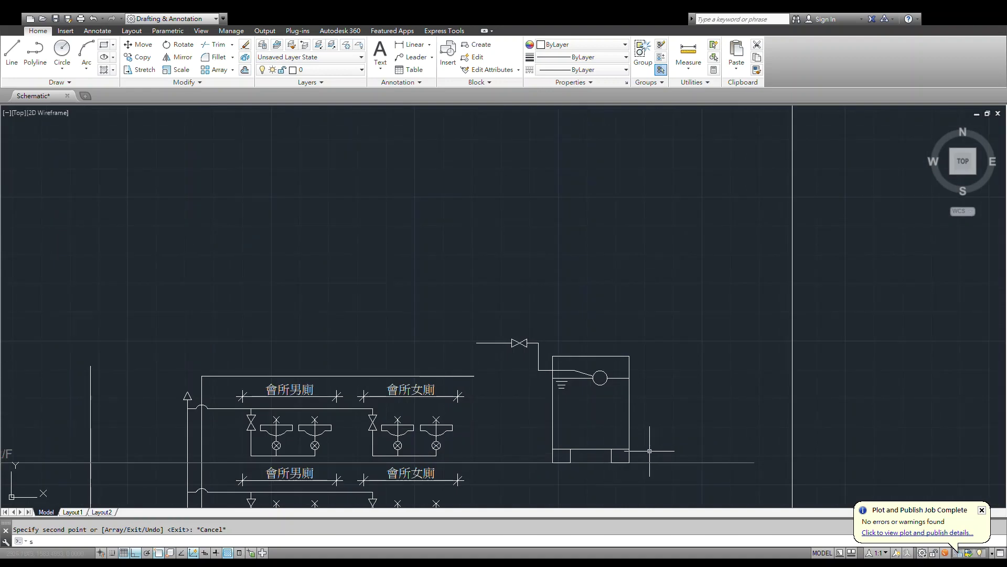
pyautogui.press('Return')
pyautogui.scroll(5, 610, 455)
pyautogui.moveTo(682, 493); pyautogui.dragTo(446, 452)
pyautogui.press('Return')
pyautogui.scroll(-5, 577, 420)
pyautogui.click(525, 436)
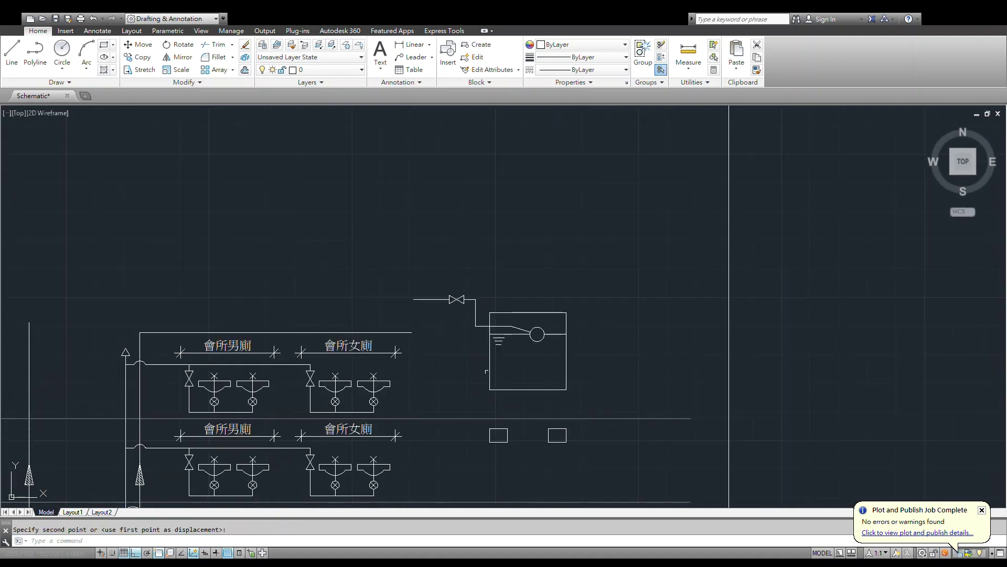
# Select the tank's two feet for moving, then cancel.
pyautogui.write('m')
pyautogui.press('Return')
pyautogui.moveTo(577, 446); pyautogui.dragTo(483, 425)
pyautogui.press('Return')
pyautogui.press('Escape')
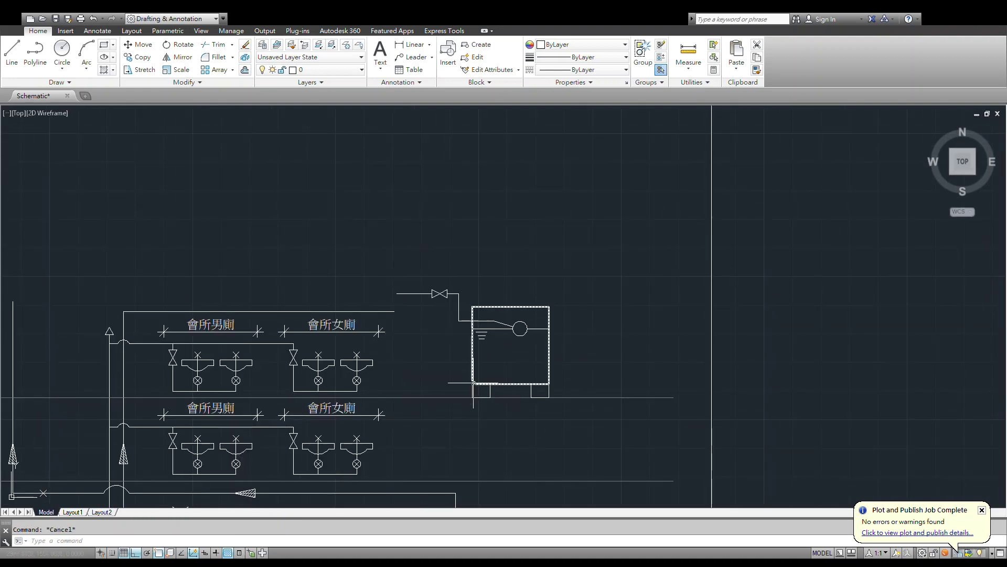
pyautogui.scroll(2, 458, 163)
# Reposition the valve on the copied tank's inlet.
pyautogui.write('m')
pyautogui.press('Return')
pyautogui.click(428, 346)
pyautogui.press('Return')
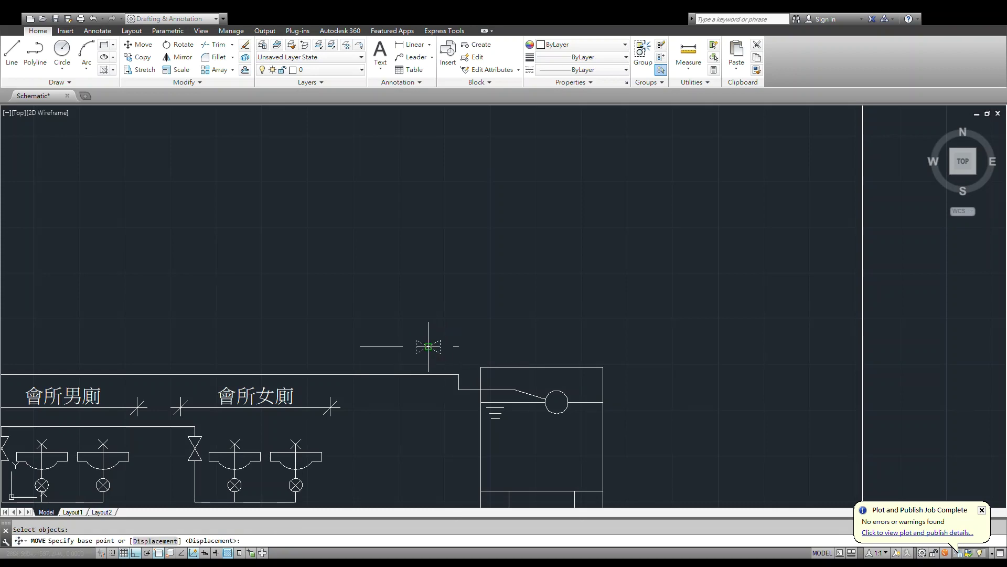
pyautogui.write('l')
pyautogui.press('Return')
pyautogui.scroll(-5, 454, 360)
pyautogui.scroll(5, 382, 378)
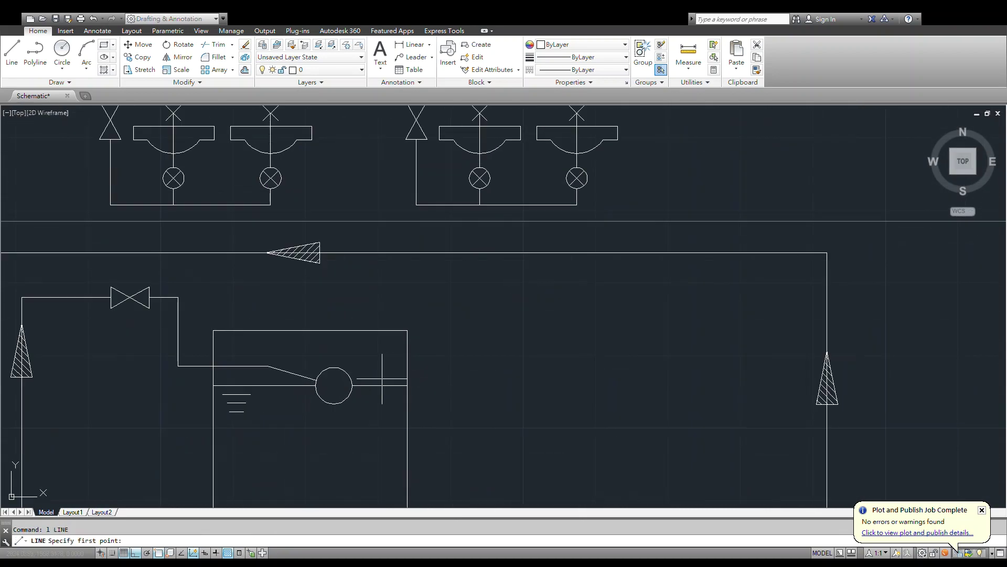
pyautogui.scroll(-5, 423, 374)
pyautogui.scroll(3, 409, 309)
pyautogui.press('Escape')
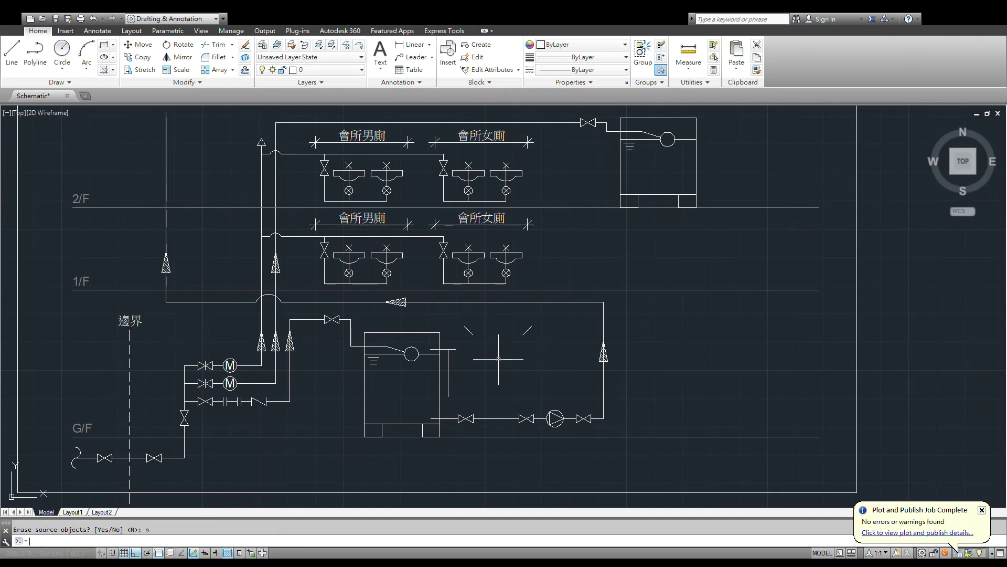
# Copy the 2/F floor line and label above it and relabel it 3/F至17/F.
pyautogui.scroll(-5, 527, 329)
pyautogui.scroll(3, 420, 315)
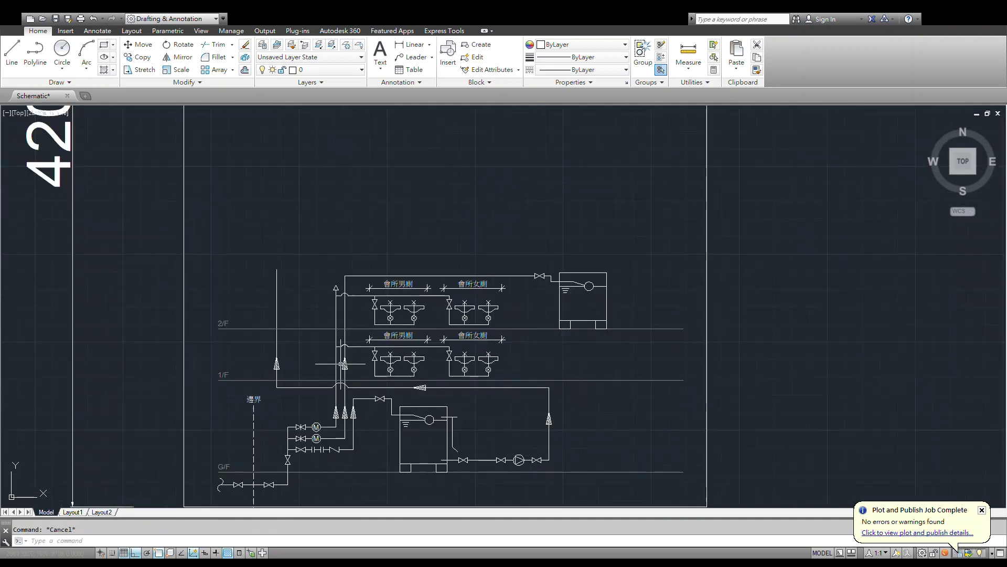
pyautogui.moveTo(239, 343); pyautogui.dragTo(205, 300)
pyautogui.write('co')
pyautogui.press('Return')
pyautogui.click(235, 258)
pyautogui.press('Return')
pyautogui.scroll(4, 151, 207)
pyautogui.doubleClick(337, 325)
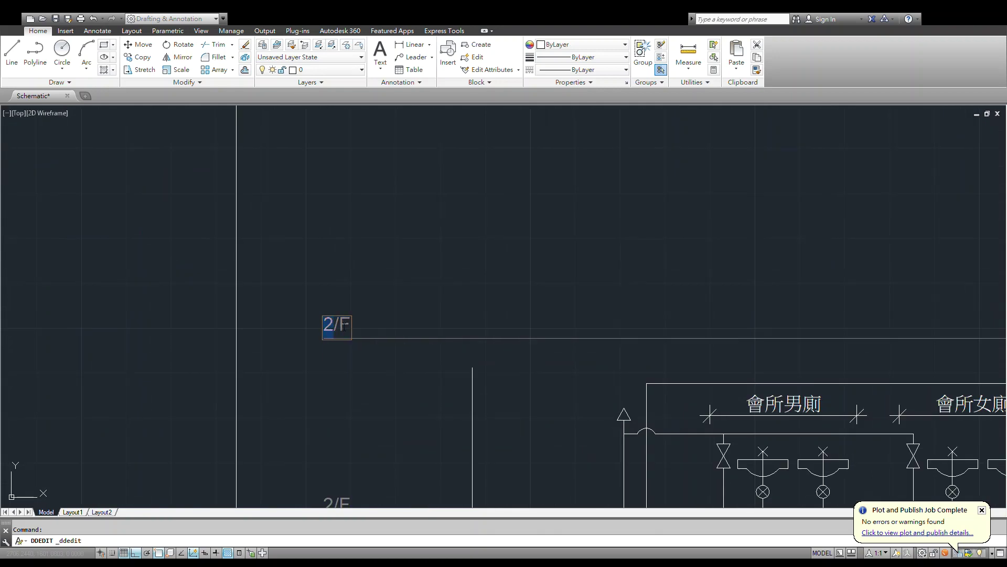
pyautogui.write('3至17/F')
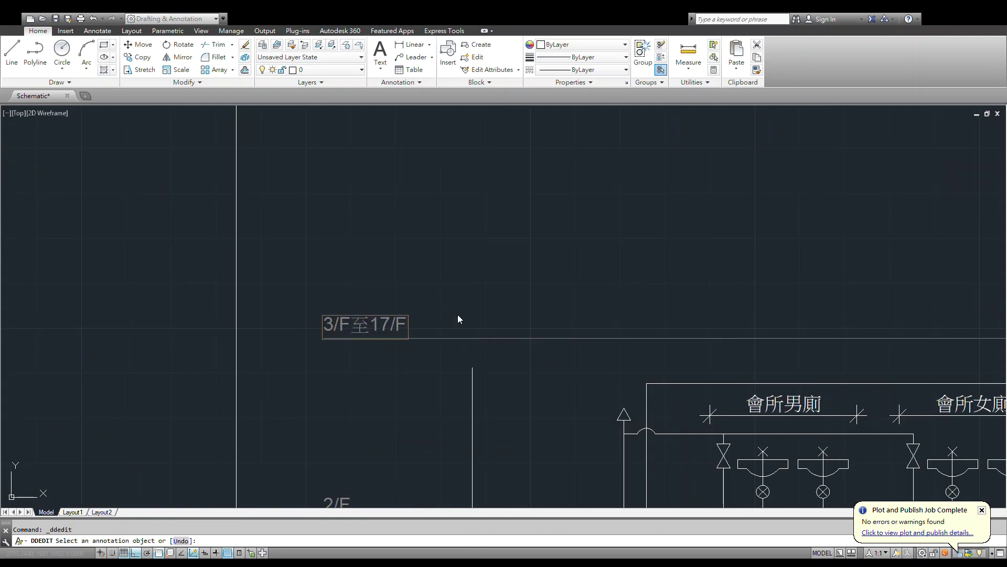
# Add a second 3/F至17/F floor line above the first.
pyautogui.scroll(-5, 458, 319)
pyautogui.write('co')
pyautogui.press('Return')
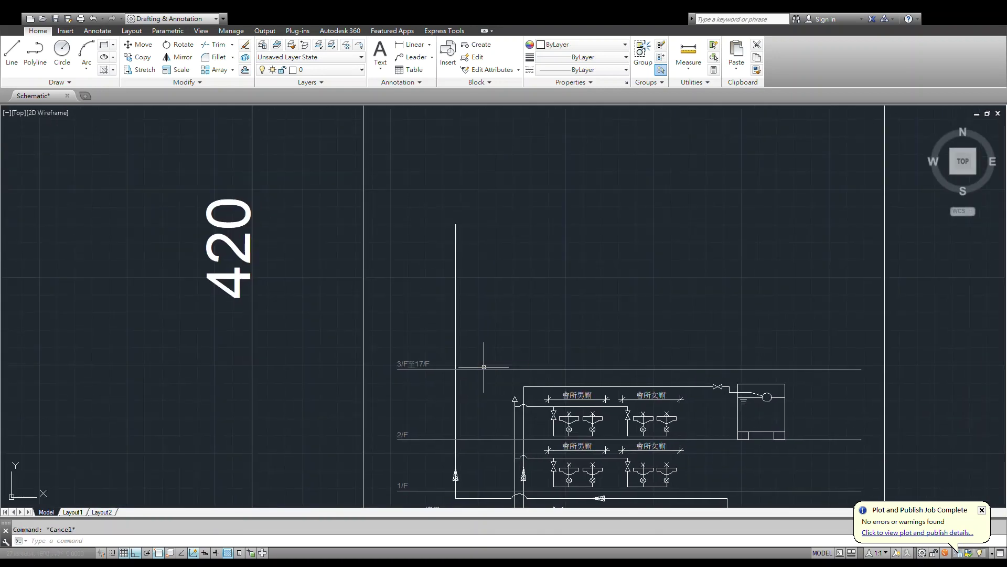
pyautogui.click(405, 315)
pyautogui.click(404, 279)
pyautogui.press('Escape')
# Pan to the riser's upper part and begin offsetting the riser line.
pyautogui.moveTo(470, 355); pyautogui.dragTo(443, 380, button='middle')
pyautogui.write('o')
pyautogui.press('Return')
# Offset a parallel line beside the riser and draw a branch from the riser corner.
pyautogui.click(425, 368)
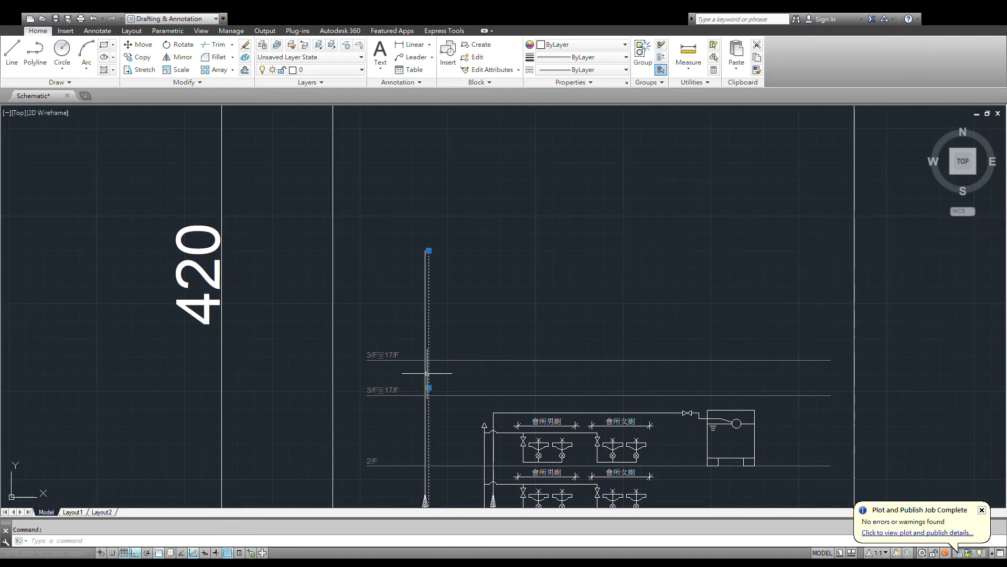
pyautogui.press('Escape')
pyautogui.click(439, 370)
pyautogui.scroll(-3, 440, 369)
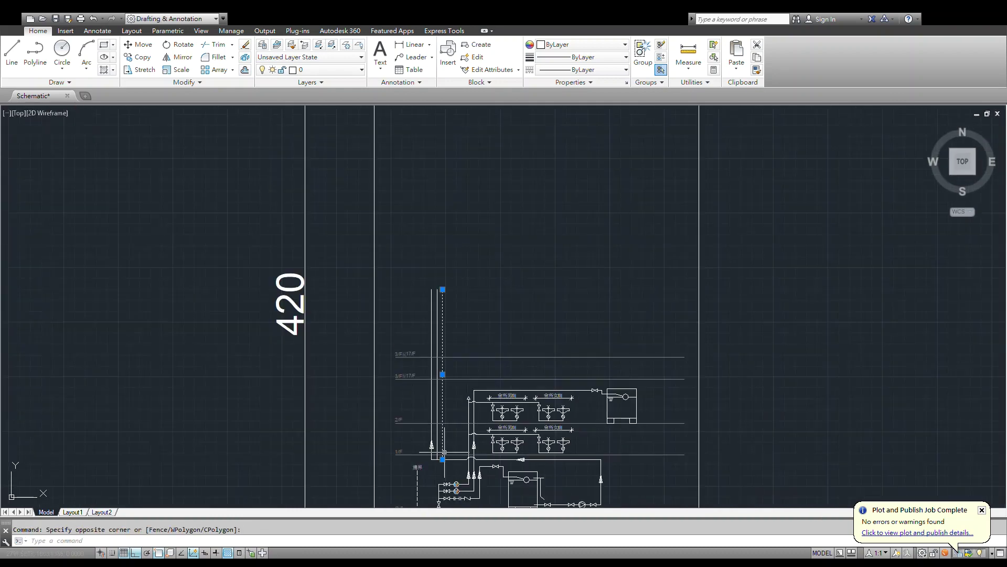
pyautogui.scroll(-2, 458, 376)
pyautogui.scroll(4, 458, 375)
pyautogui.write('l')
pyautogui.press('Return')
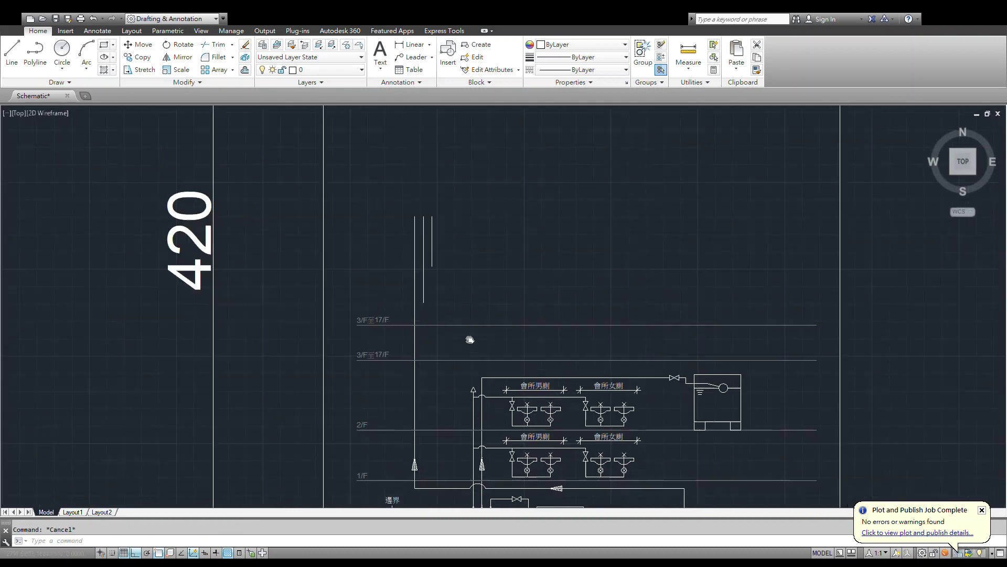
pyautogui.click(424, 303)
# Select cutting edges around the riser top for a trim, then cancel it.
pyautogui.write('tr')
pyautogui.press('Return')
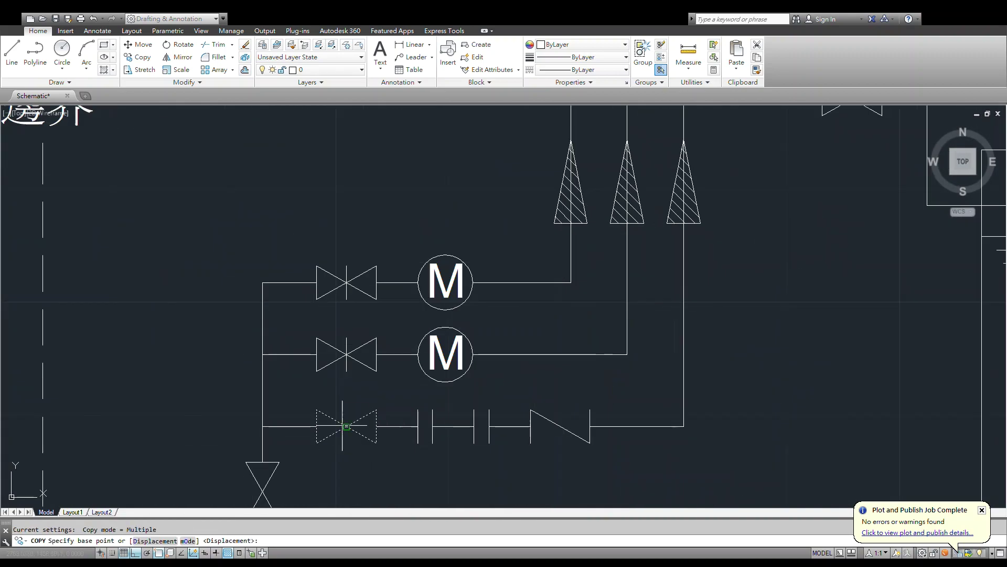
pyautogui.moveTo(436, 223); pyautogui.dragTo(462, 244)
pyautogui.scroll(4, 385, 254)
pyautogui.scroll(-5, 386, 253)
pyautogui.scroll(3, 527, 314)
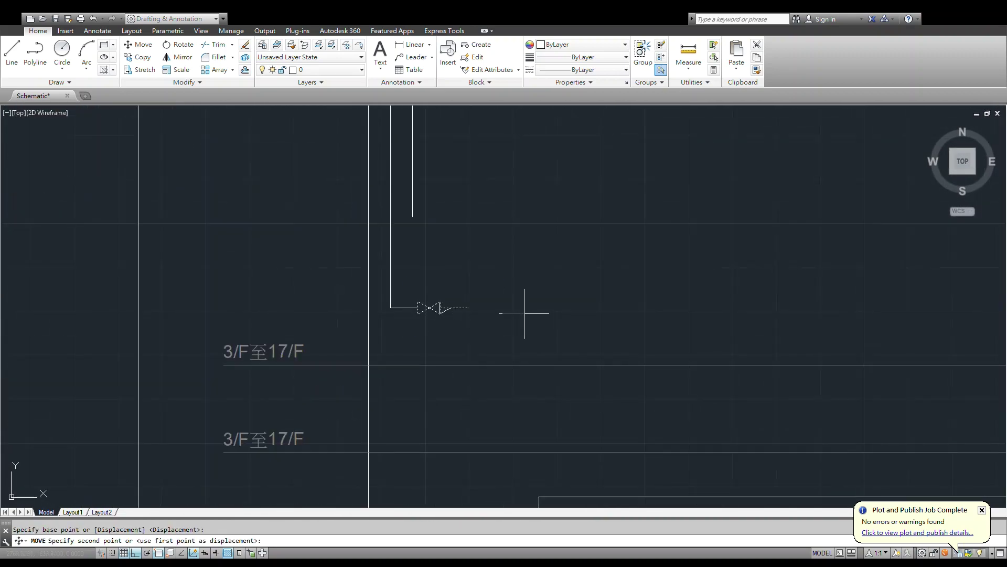
pyautogui.press('Escape')
pyautogui.scroll(-3, 505, 263)
pyautogui.scroll(5, 450, 415)
# Copy the G/F pipe end symbol onto the riser's valve branch.
pyautogui.write('co')
pyautogui.moveTo(423, 360); pyautogui.dragTo(452, 432)
pyautogui.click(427, 396)
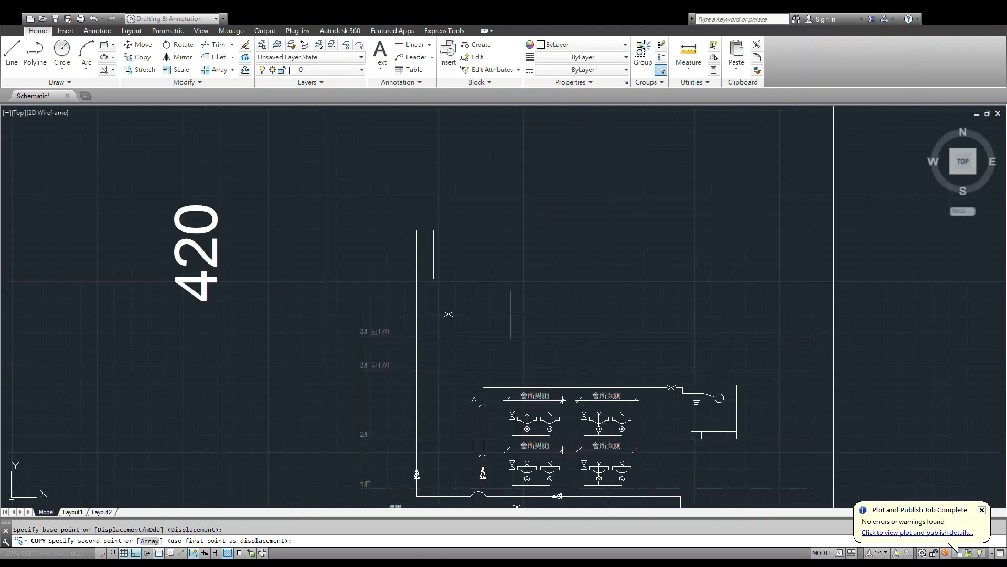
pyautogui.click(417, 360)
pyautogui.press('Escape')
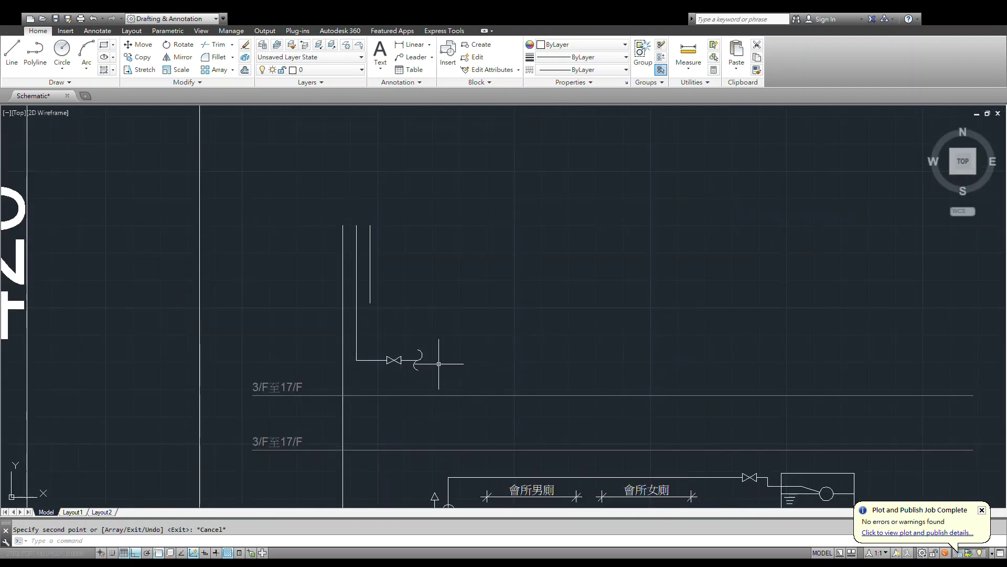
pyautogui.scroll(-2, 439, 363)
pyautogui.scroll(-2, 428, 375)
pyautogui.scroll(-1, 418, 386)
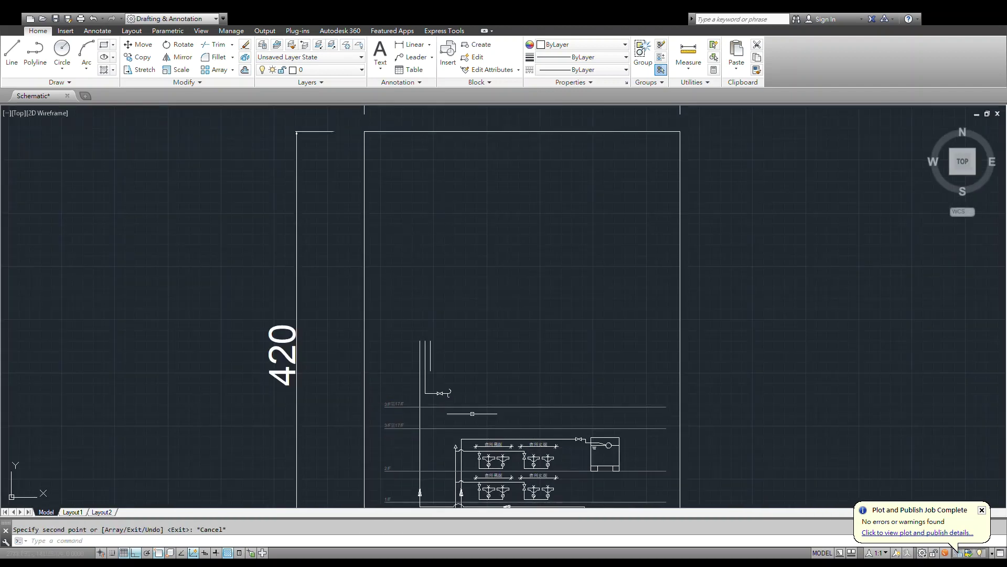
pyautogui.scroll(2, 472, 413)
pyautogui.scroll(-2, 441, 367)
pyautogui.scroll(2, 463, 365)
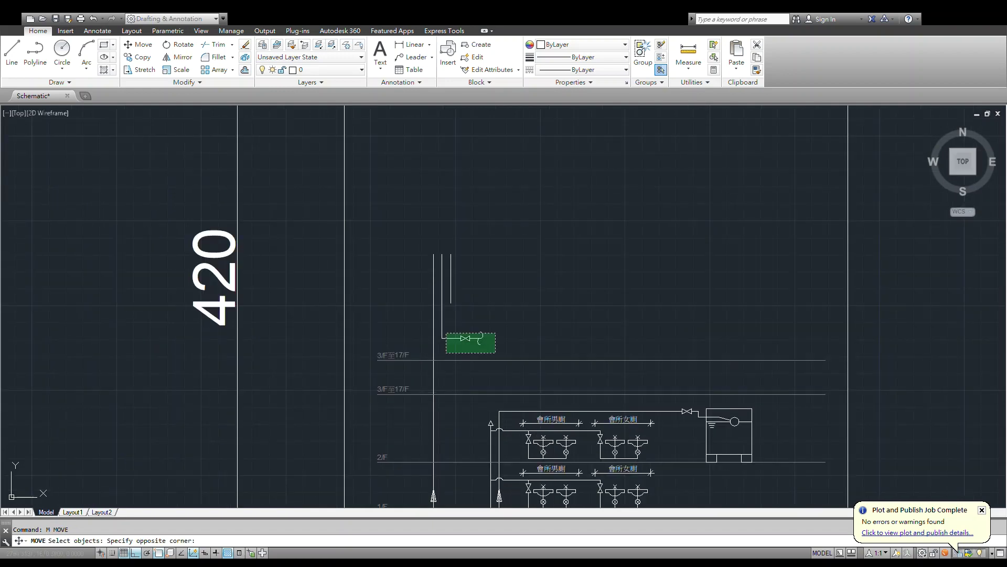
# Shift the valve branch into place and copy the 3/F至17/F label beside it.
pyautogui.click(446, 352)
pyautogui.press('Return')
pyautogui.scroll(2, 462, 357)
pyautogui.click(472, 346)
pyautogui.click(528, 382)
pyautogui.scroll(-2, 528, 382)
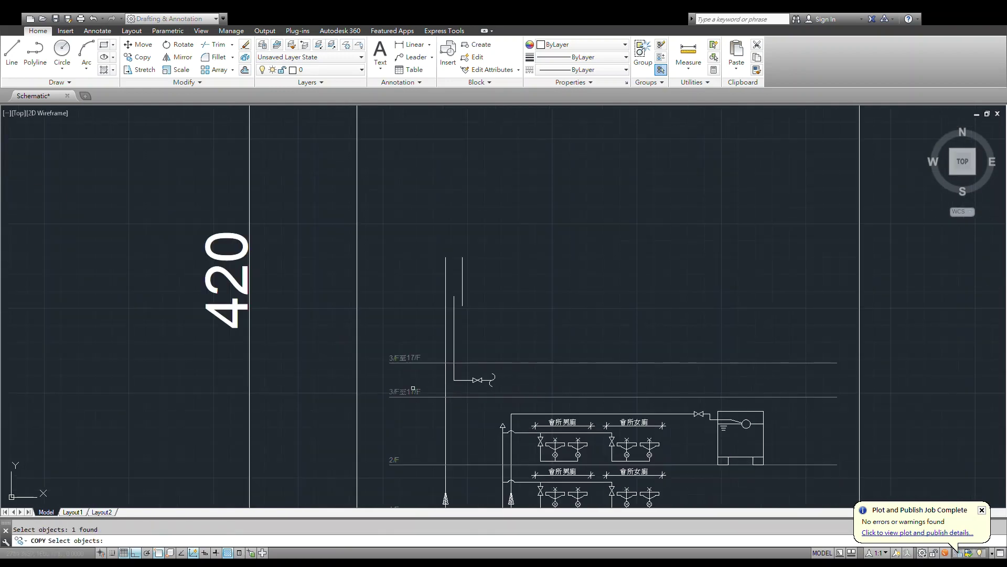
pyautogui.press('Return')
pyautogui.click(413, 389)
pyautogui.scroll(3, 531, 379)
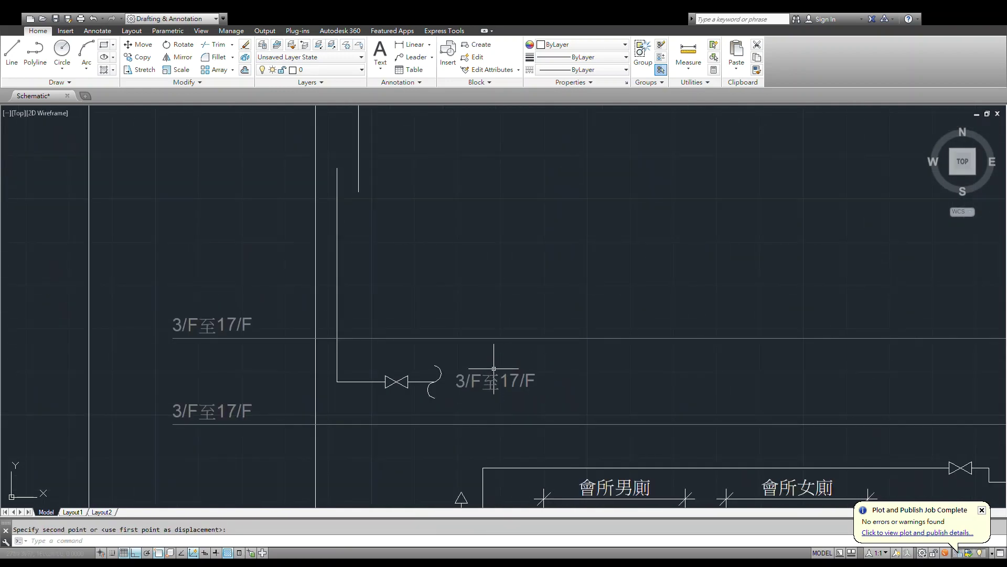
pyautogui.scroll(-2, 499, 368)
# Place the copied label beside the valve branch and change it to 3/F至17/F與20/F相同.
pyautogui.click(497, 369)
pyautogui.doubleClick(519, 377)
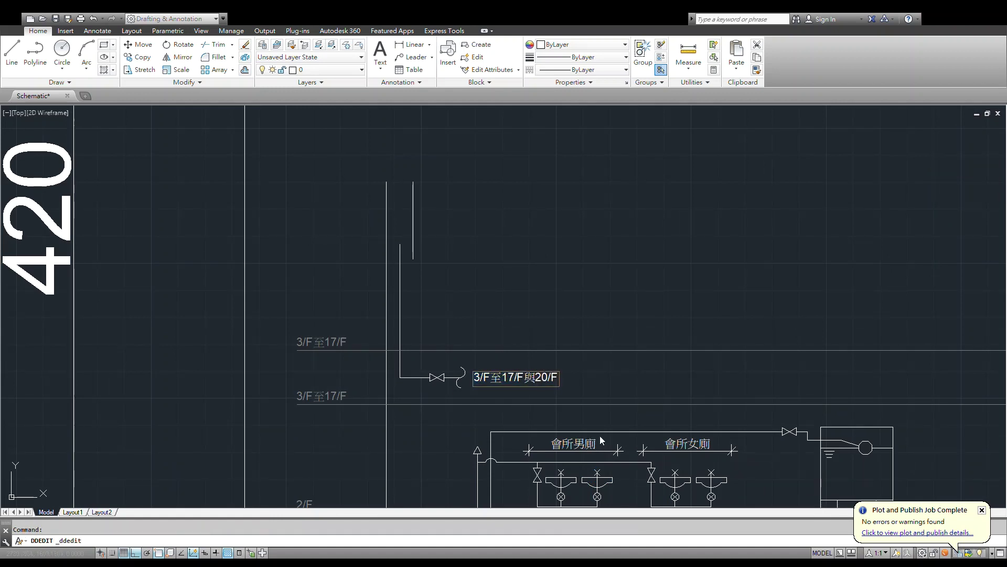
pyautogui.click(251, 245)
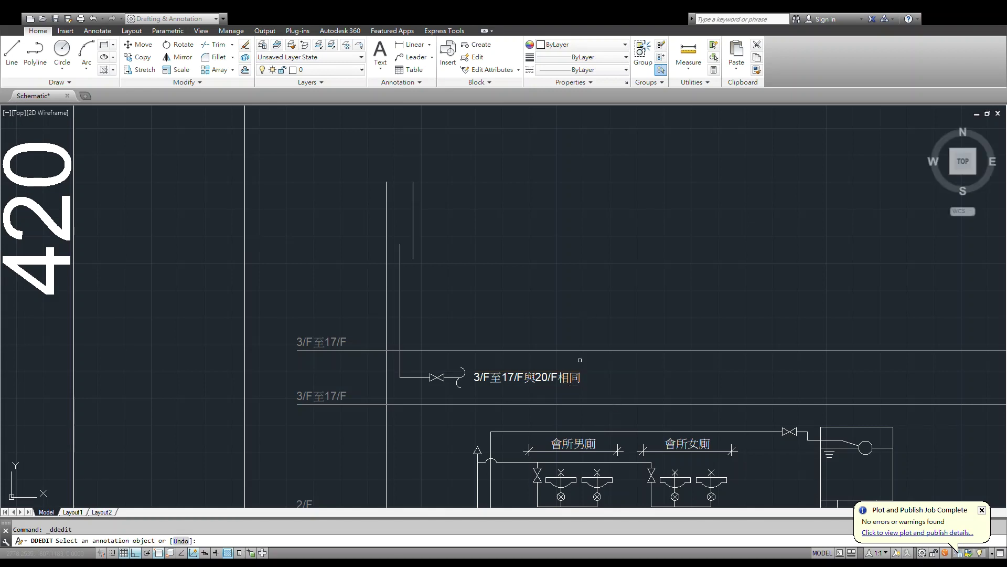
pyautogui.press('Escape')
# Copy the valve branch and its note upward, trimming away the extra pipe stub.
pyautogui.click(413, 259)
pyautogui.scroll(2, 413, 294)
pyautogui.write('co')
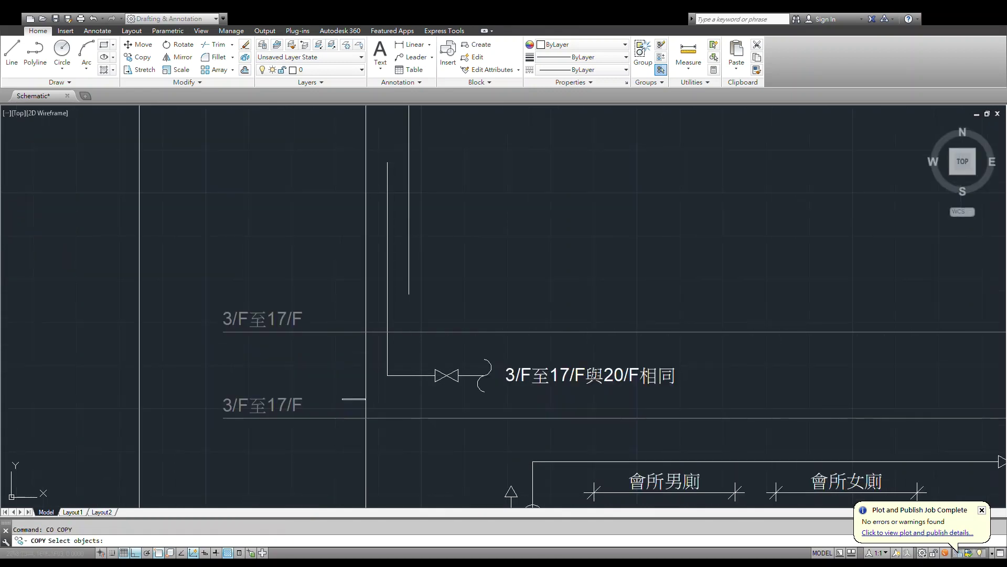
pyautogui.click(387, 375)
pyautogui.click(426, 314)
pyautogui.write('tr')
pyautogui.click(409, 292)
# Put a note beside the upper valve reading 17/F至18/F與20/F相同.
pyautogui.scroll(-2, 449, 382)
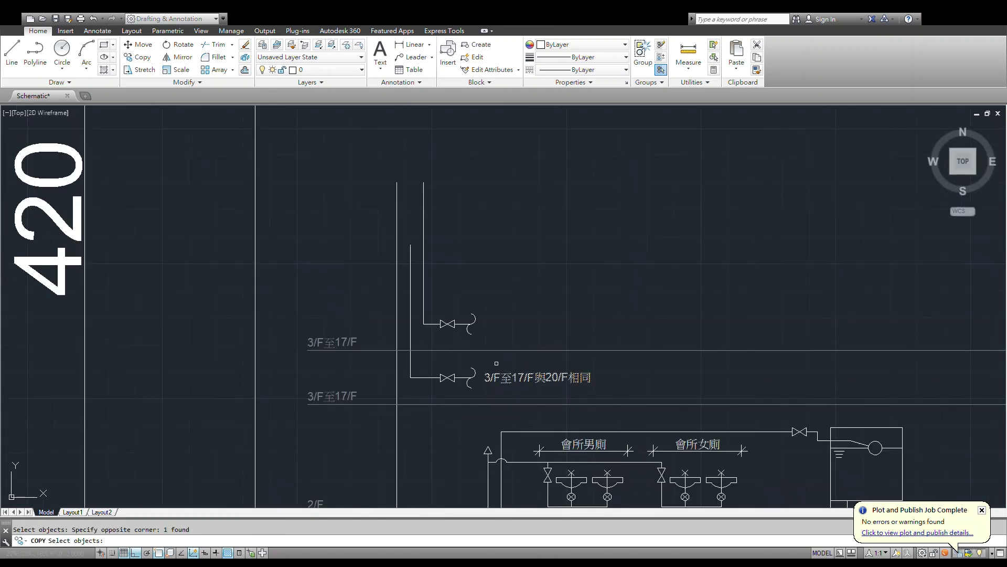
pyautogui.click(535, 378)
pyautogui.click(483, 324)
pyautogui.doubleClick(491, 325)
pyautogui.write('17/F至18/F與20/F相同')
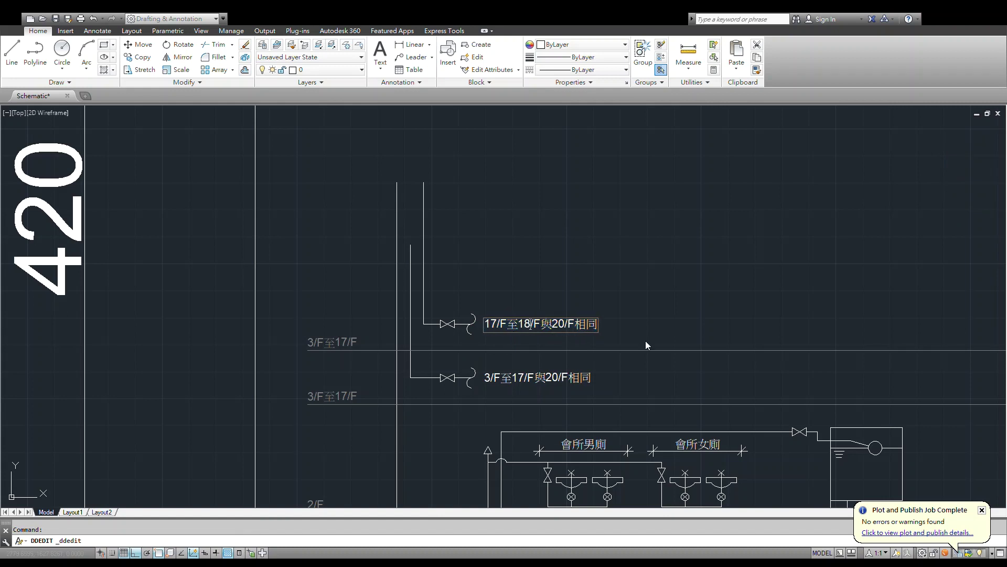
pyautogui.click(647, 345)
# Relabel the floor lines as 3/F-17/F and 17/F-18/F.
pyautogui.press('Escape')
pyautogui.moveTo(496, 346); pyautogui.dragTo(561, 419, button='middle')
pyautogui.click(561, 419)
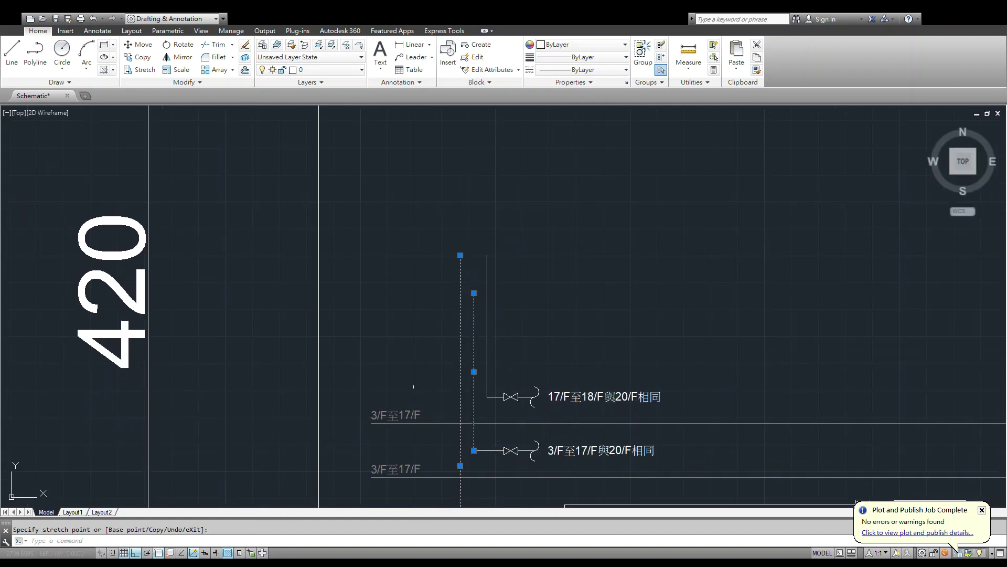
pyautogui.press('Escape')
pyautogui.doubleClick(382, 416)
pyautogui.write('-18/F')
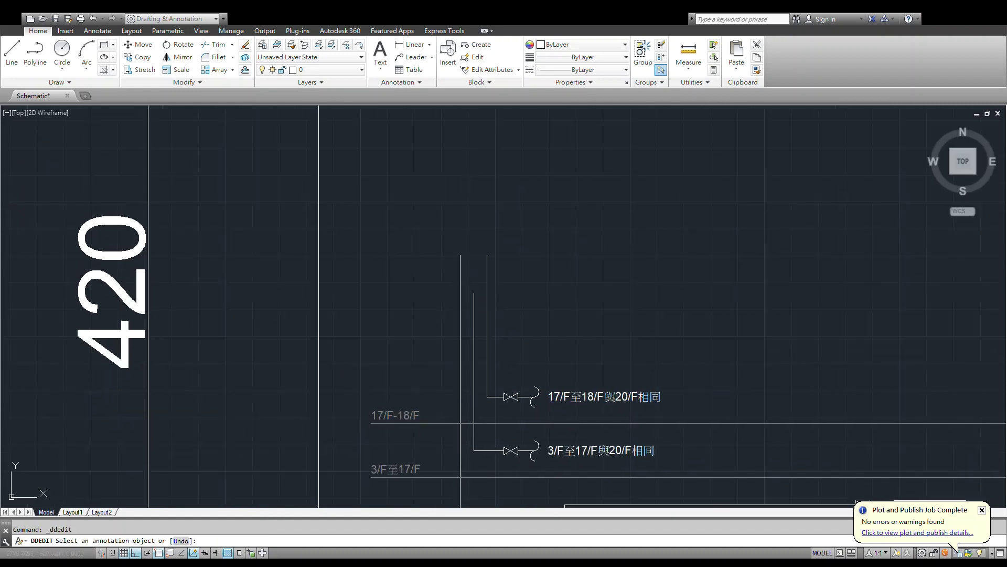
pyautogui.click(389, 468)
pyautogui.write('-')
pyautogui.press('Return')
pyautogui.press('Escape')
# Copy the 17/F-18/F floor line higher up and label the copy 20/F.
pyautogui.moveTo(495, 468); pyautogui.dragTo(438, 387, button='middle')
pyautogui.write('c')
pyautogui.press('Return')
pyautogui.click(339, 336)
pyautogui.press('Return')
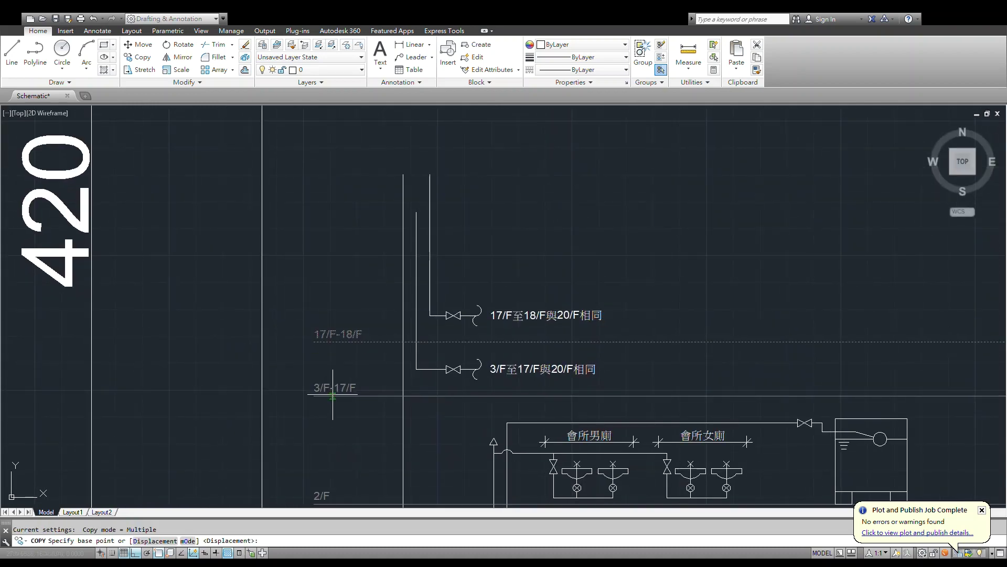
pyautogui.click(438, 288)
pyautogui.press('Escape')
pyautogui.doubleClick(356, 284)
pyautogui.write('20')
pyautogui.press('Return')
pyautogui.scroll(-5, 406, 382)
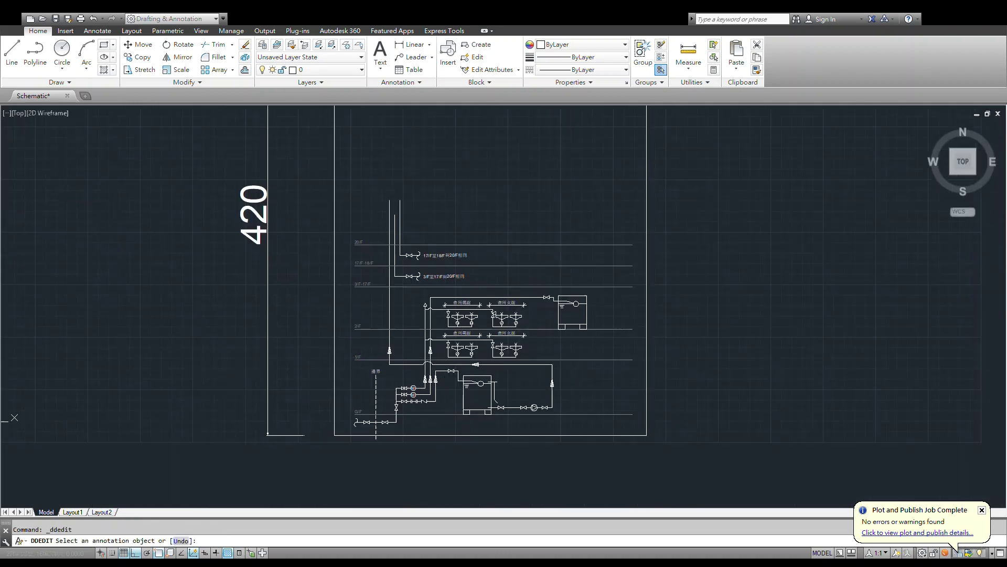
pyautogui.scroll(2, 405, 382)
pyautogui.scroll(2, 406, 382)
pyautogui.scroll(2, 405, 382)
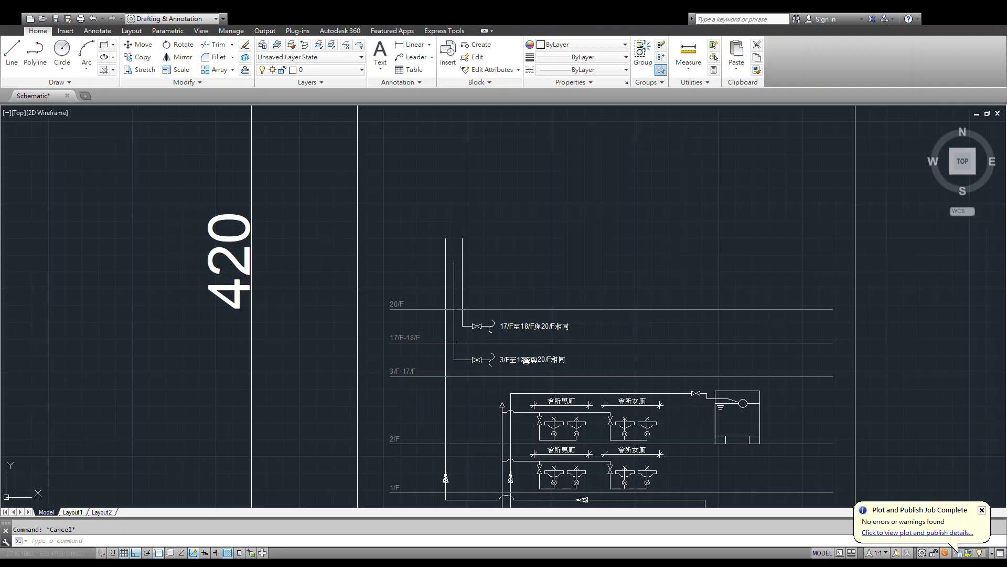
# Copy the 17/F valve to a spot above the 20/F line.
pyautogui.moveTo(406, 382); pyautogui.dragTo(326, 369, button='middle')
pyautogui.moveTo(565, 235); pyautogui.dragTo(566, 294, button='middle')
pyautogui.scroll(2, 406, 386)
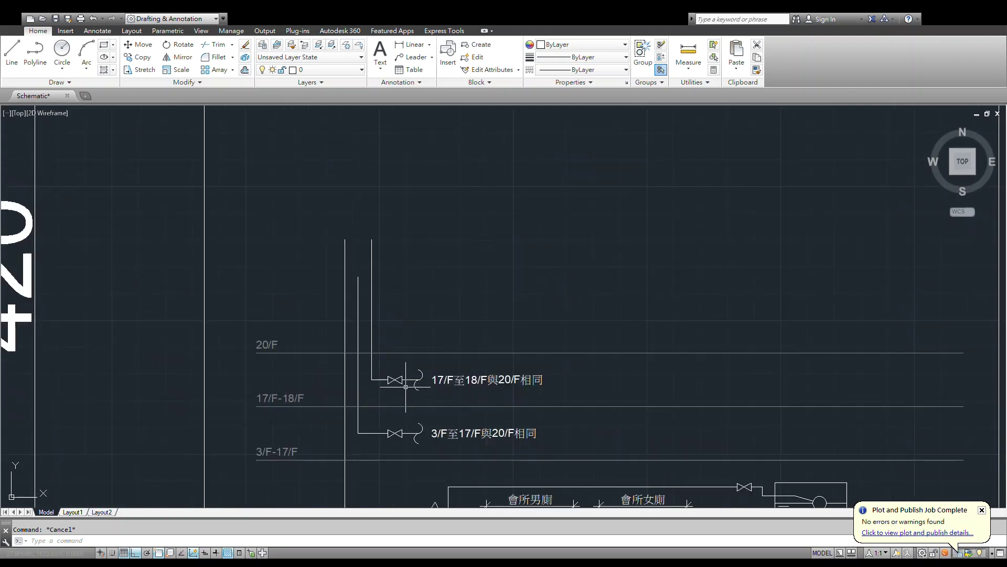
pyautogui.press('space')
pyautogui.moveTo(381, 367); pyautogui.dragTo(425, 391)
pyautogui.press('Return')
pyautogui.click(372, 380)
pyautogui.click(328, 286)
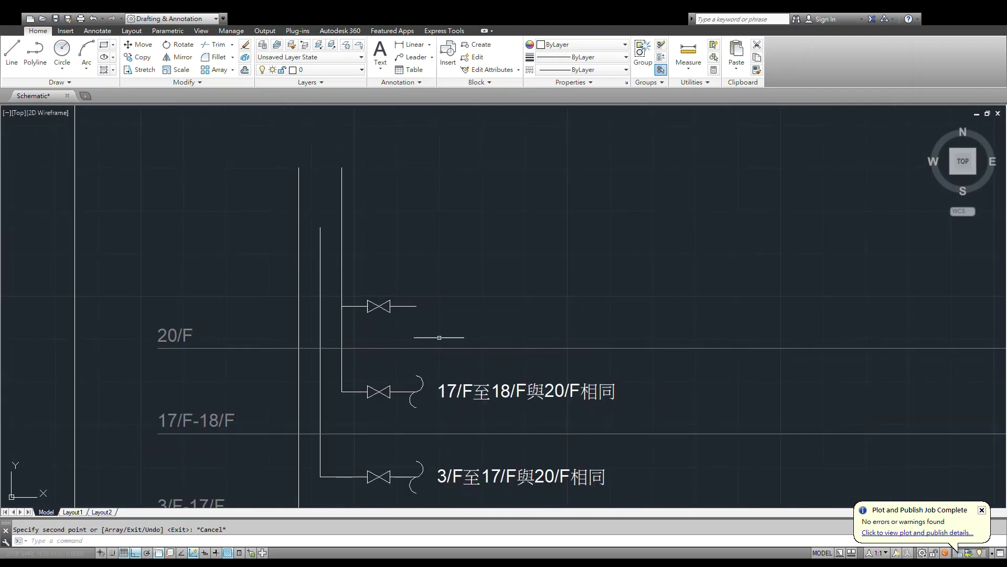
pyautogui.press('Escape')
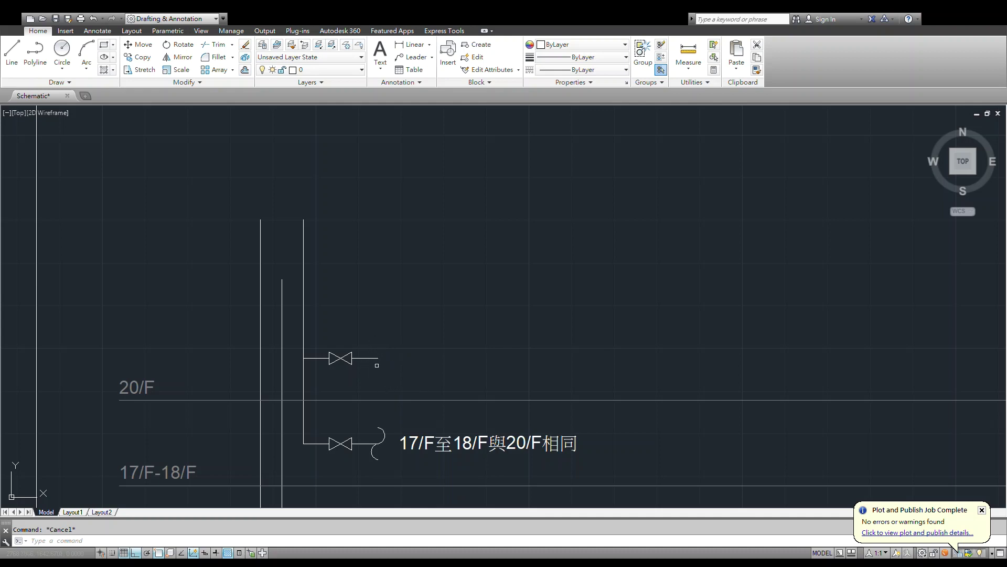
# Try raising the upper valve and drawing a pipe line, then undo the change.
pyautogui.click(384, 298)
pyautogui.press('l')
pyautogui.press('Return')
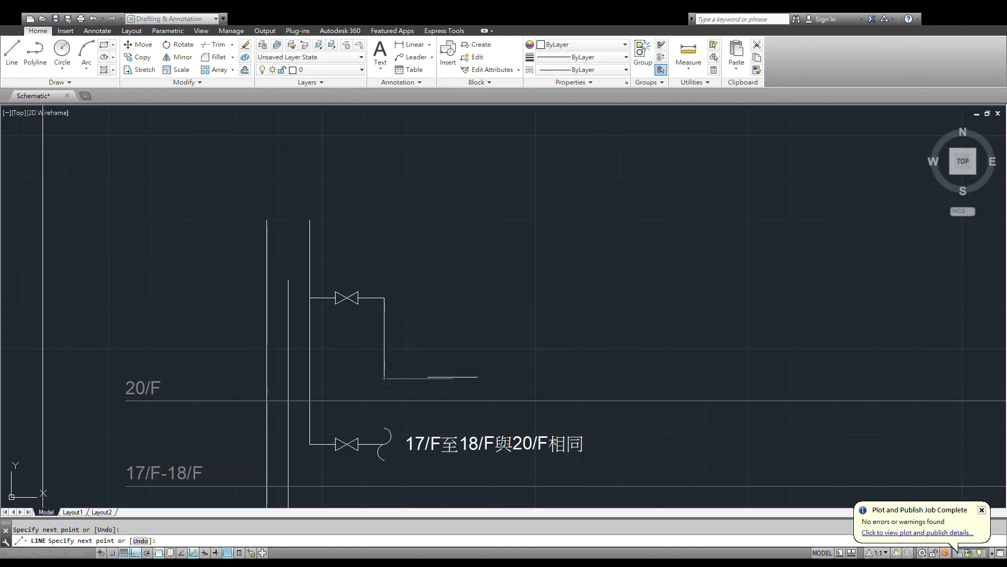
pyautogui.press('Escape')
pyautogui.press('Escape')
pyautogui.moveTo(371, 332); pyautogui.dragTo(366, 339, button='middle')
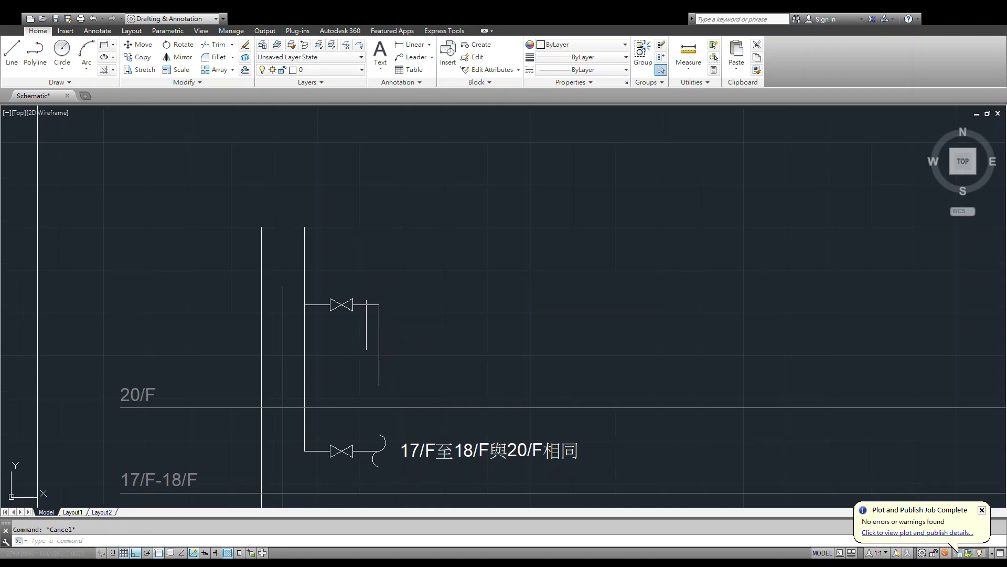
pyautogui.hotkey('ctrl', 'z')
pyautogui.write('L')
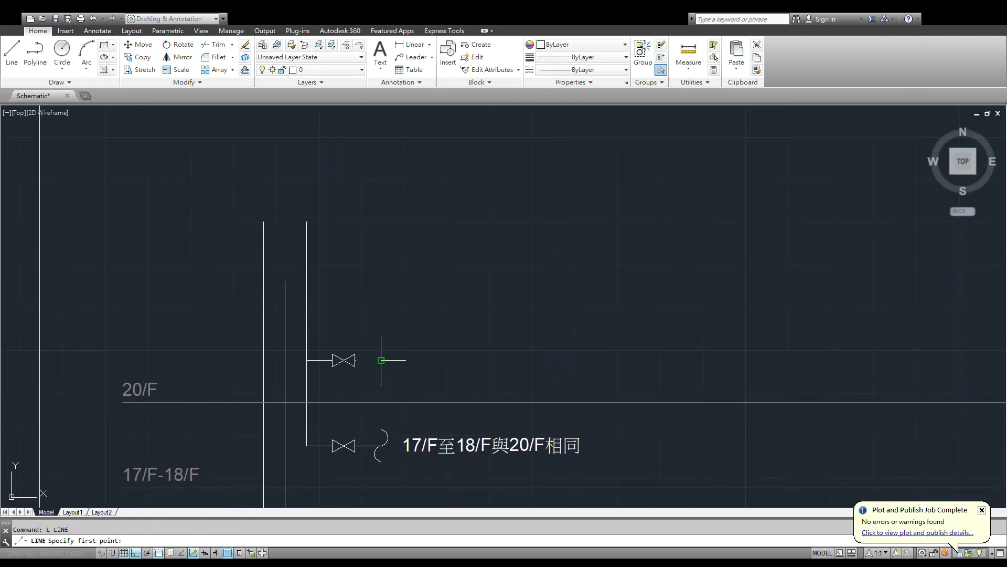
# Copy the valve branch into three stacked valved branches above 20/F.
pyautogui.scroll(-2, 438, 384)
pyautogui.write('c')
pyautogui.press('Return')
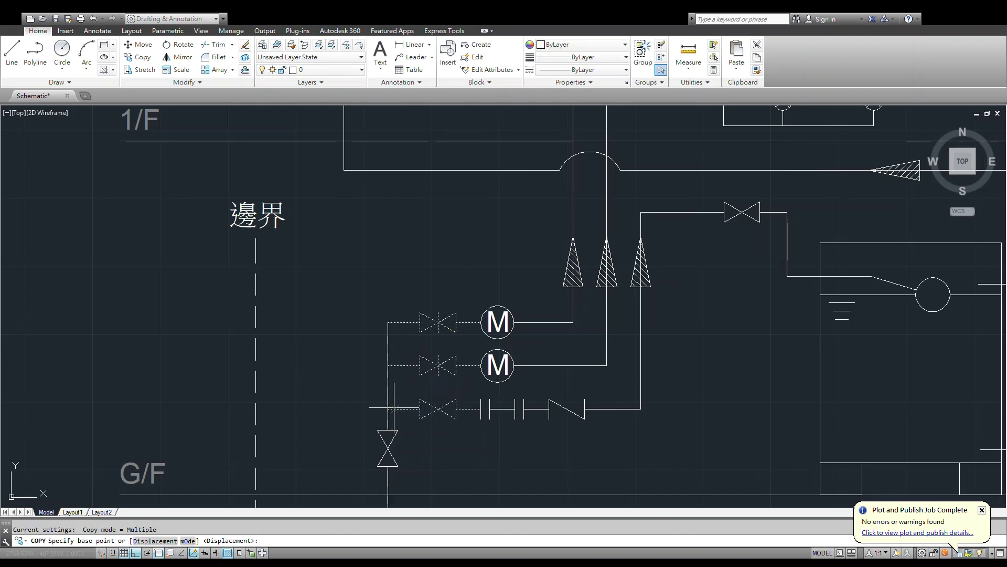
pyautogui.scroll(5, 406, 297)
pyautogui.press('Escape')
pyautogui.press('Return')
pyautogui.moveTo(434, 267); pyautogui.dragTo(400, 299)
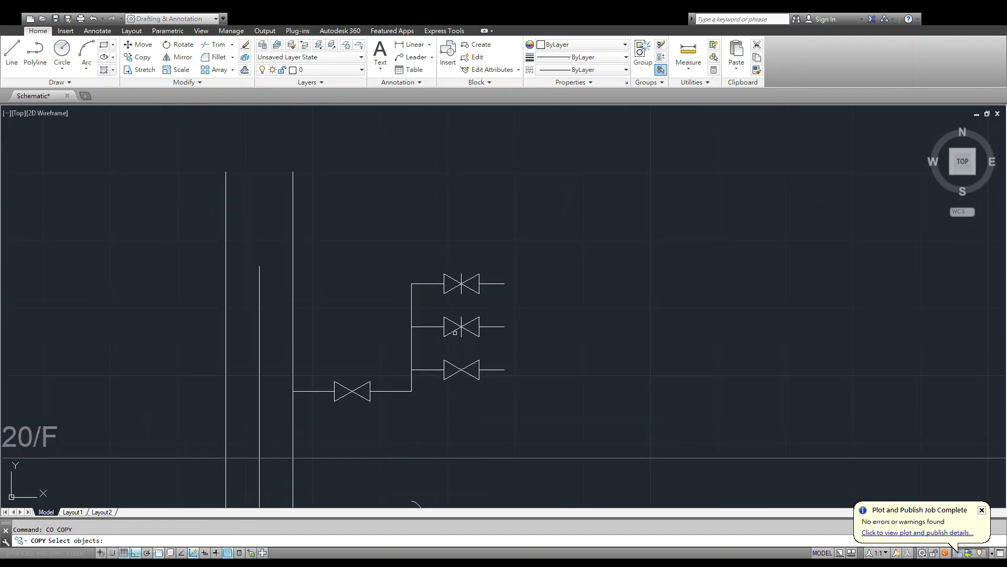
pyautogui.press('Return')
pyautogui.click(462, 370)
# Copy the M water meters onto the ends of the three valve branches.
pyautogui.scroll(-3, 461, 370)
pyautogui.scroll(-2, 462, 370)
pyautogui.scroll(4, 419, 422)
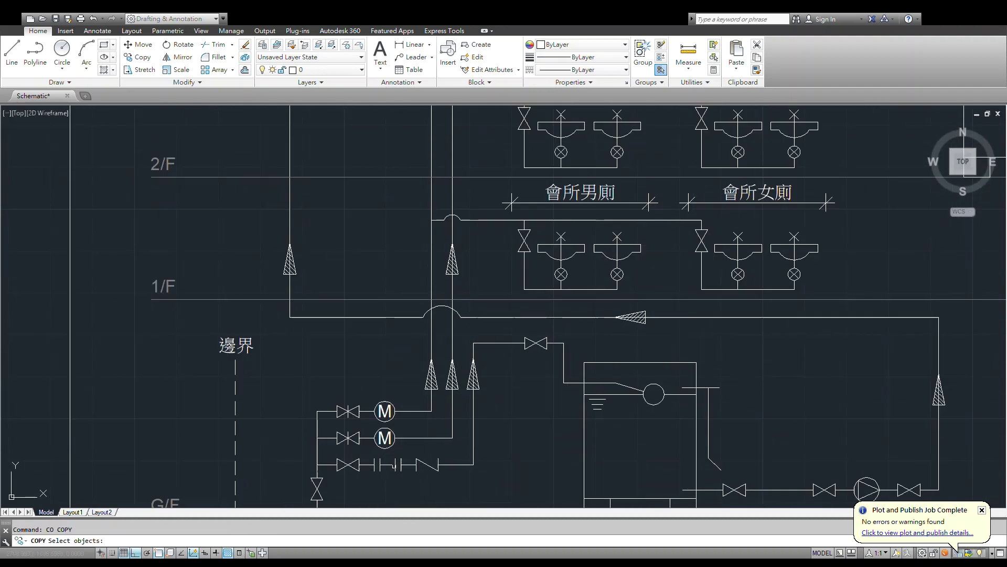
pyautogui.scroll(2, 418, 422)
pyautogui.scroll(-3, 418, 422)
pyautogui.click(420, 342)
pyautogui.press('Return')
# Select the left washbasin fixture for copying.
pyautogui.write('co')
pyautogui.press('Return')
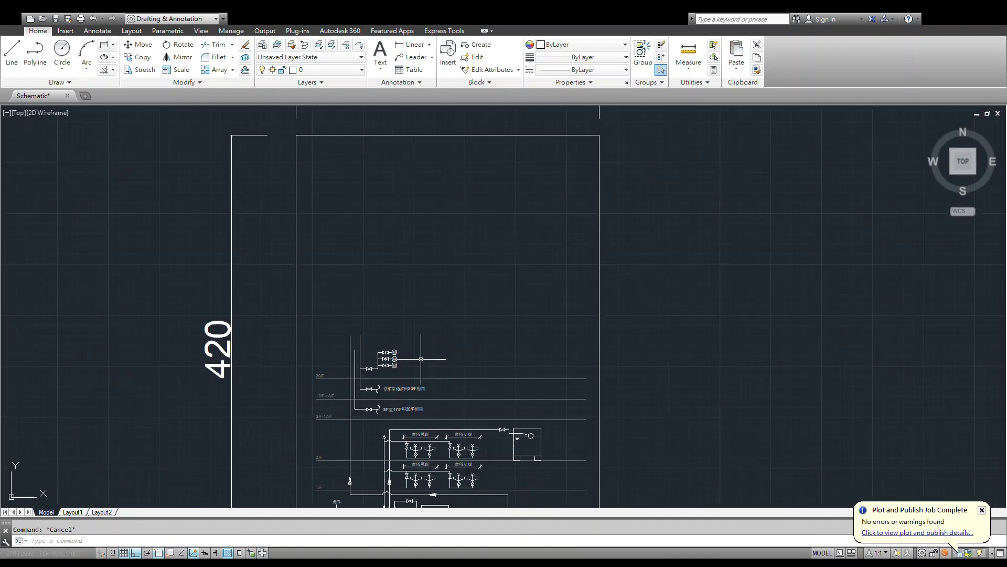
pyautogui.scroll(4, 420, 341)
pyautogui.moveTo(340, 347); pyautogui.dragTo(395, 412)
# Try copying the washbasin and erasing fixture pieces, cancelling both attempts.
pyautogui.press('Return')
pyautogui.scroll(-3, 351, 382)
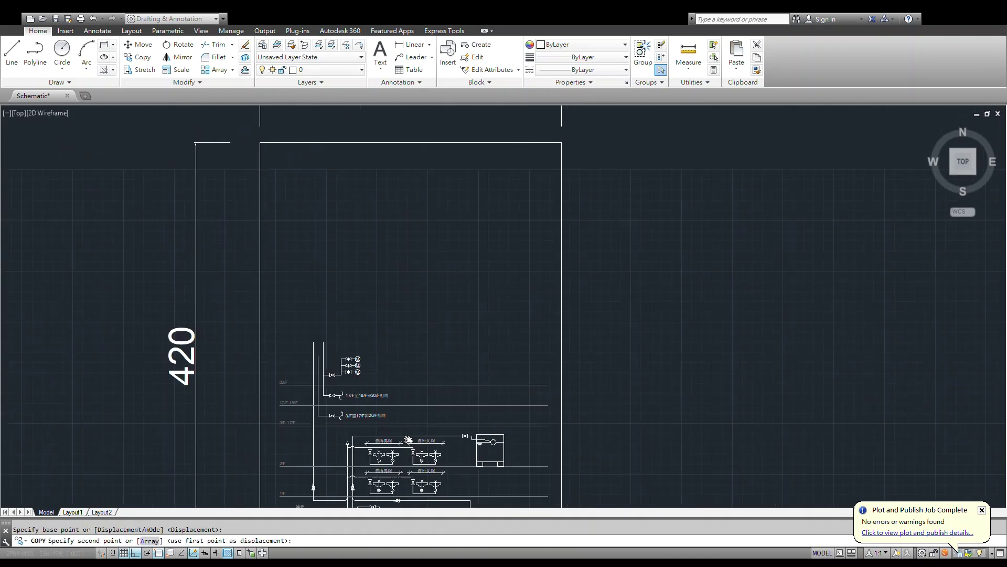
pyautogui.scroll(3, 399, 367)
pyautogui.click(401, 396)
pyautogui.scroll(-3, 401, 397)
pyautogui.press('Return')
pyautogui.write('e')
pyautogui.press('Return')
pyautogui.scroll(4, 420, 341)
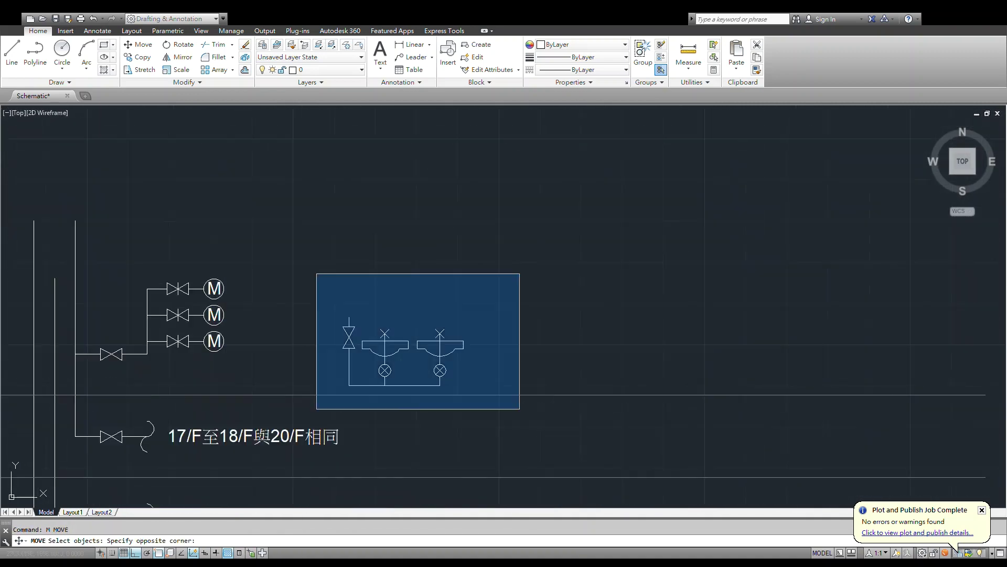
pyautogui.click(434, 347)
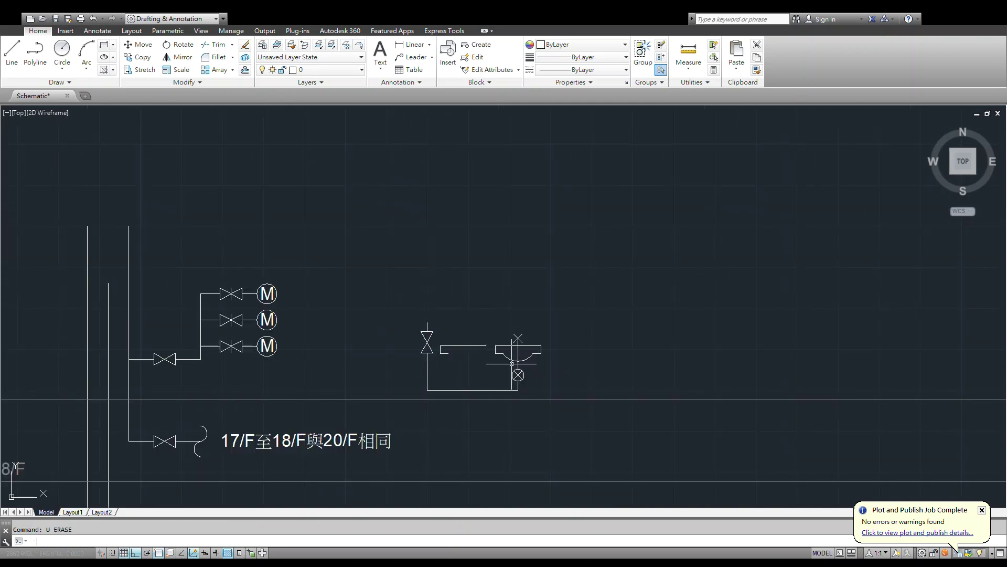
pyautogui.scroll(2, 512, 364)
pyautogui.press('Escape')
# Move the basin up onto the fixture branch.
pyautogui.scroll(-3, 532, 376)
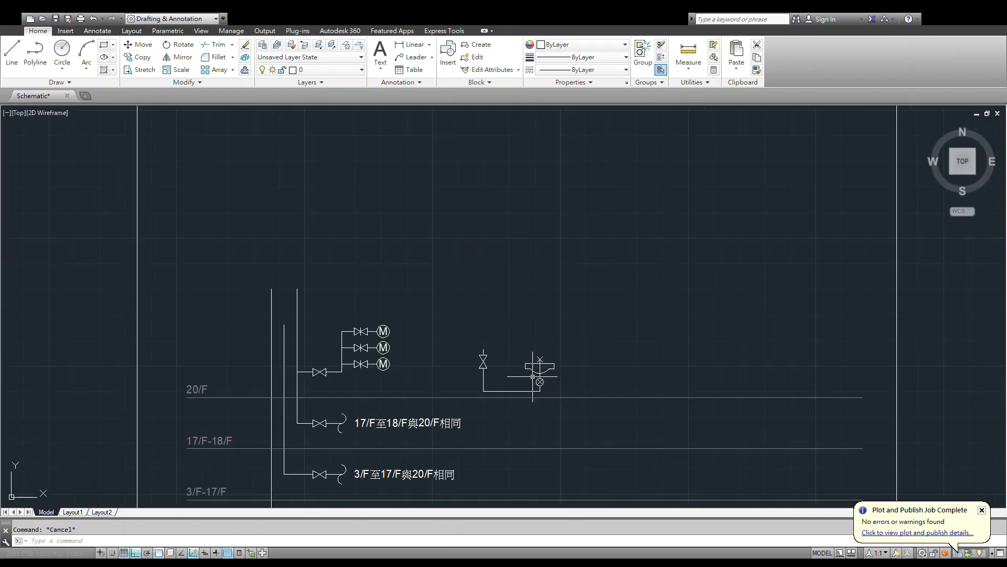
pyautogui.scroll(-3, 545, 386)
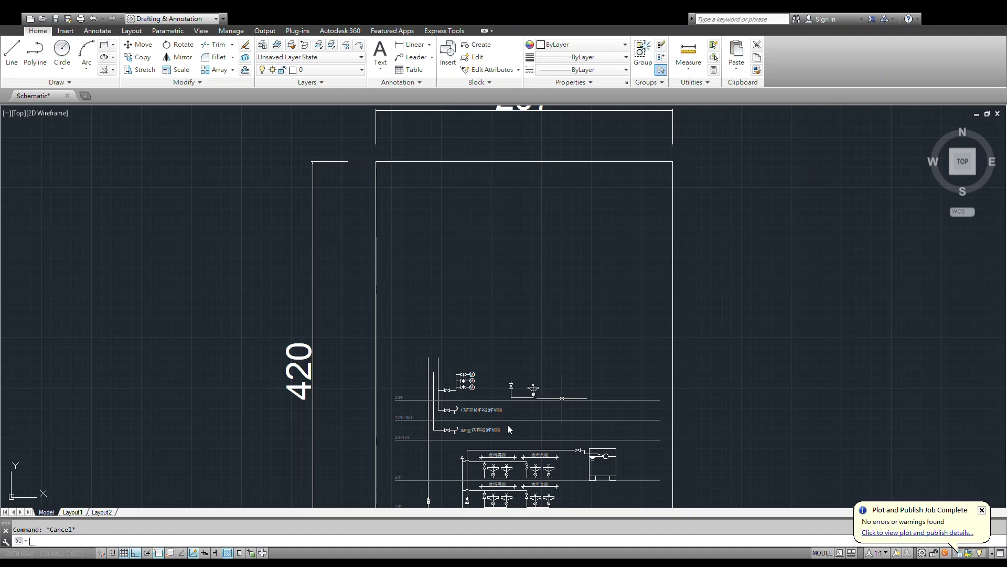
pyautogui.scroll(-5, 536, 255)
pyautogui.scroll(8, 800, 342)
pyautogui.write('c')
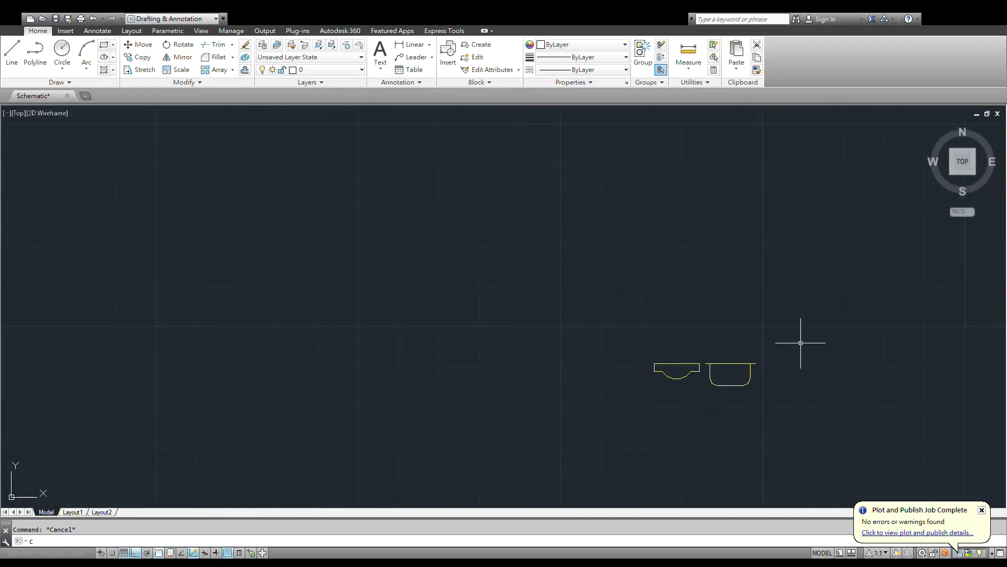
pyautogui.scroll(-3, 594, 360)
pyautogui.scroll(3, 612, 353)
pyautogui.scroll(1, 612, 354)
pyautogui.write('m')
pyautogui.press('Return')
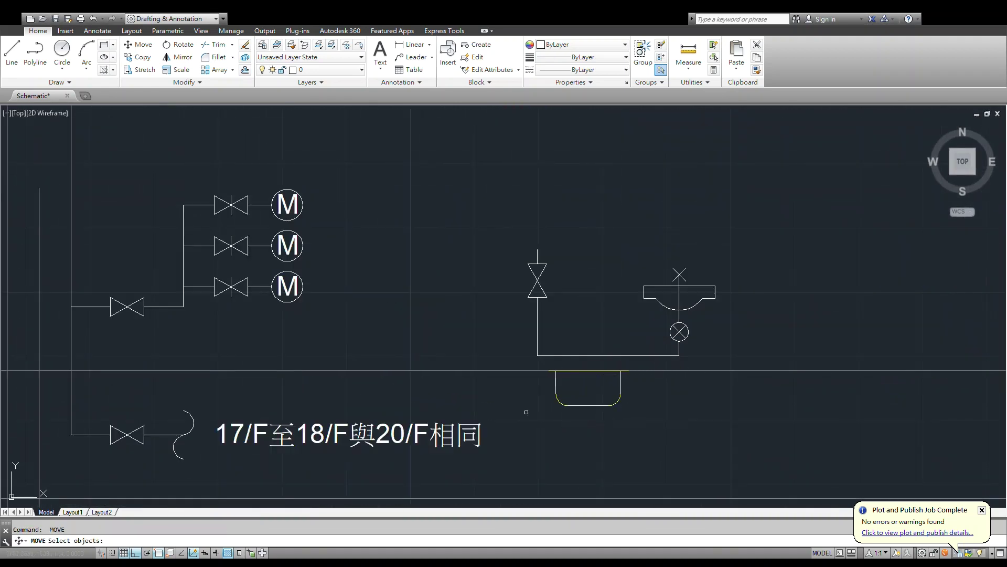
pyautogui.click(537, 278)
pyautogui.press('Return')
pyautogui.click(398, 283)
pyautogui.moveTo(525, 231); pyautogui.dragTo(630, 284)
pyautogui.press('Return')
pyautogui.click(530, 239)
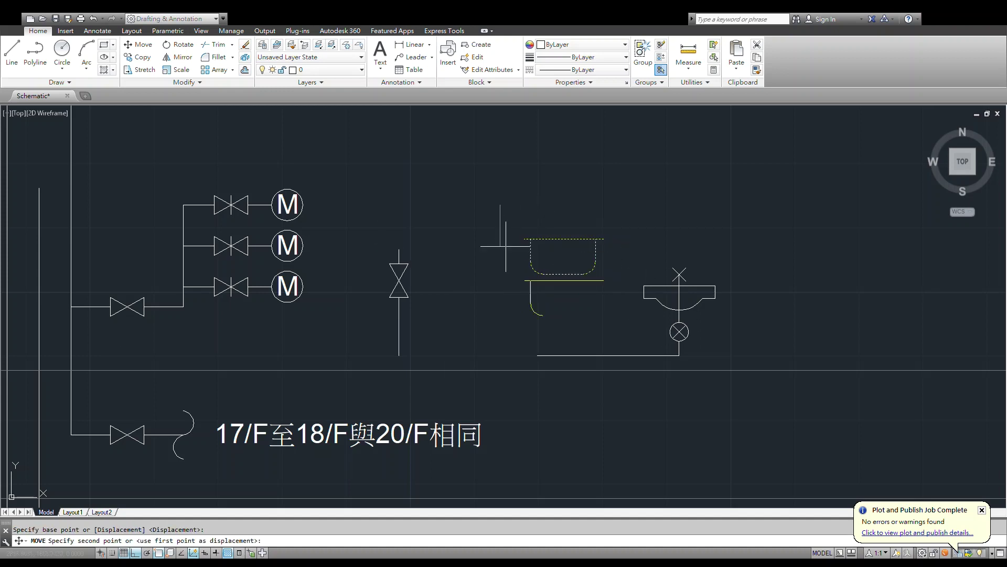
pyautogui.press('Escape')
pyautogui.write('CO')
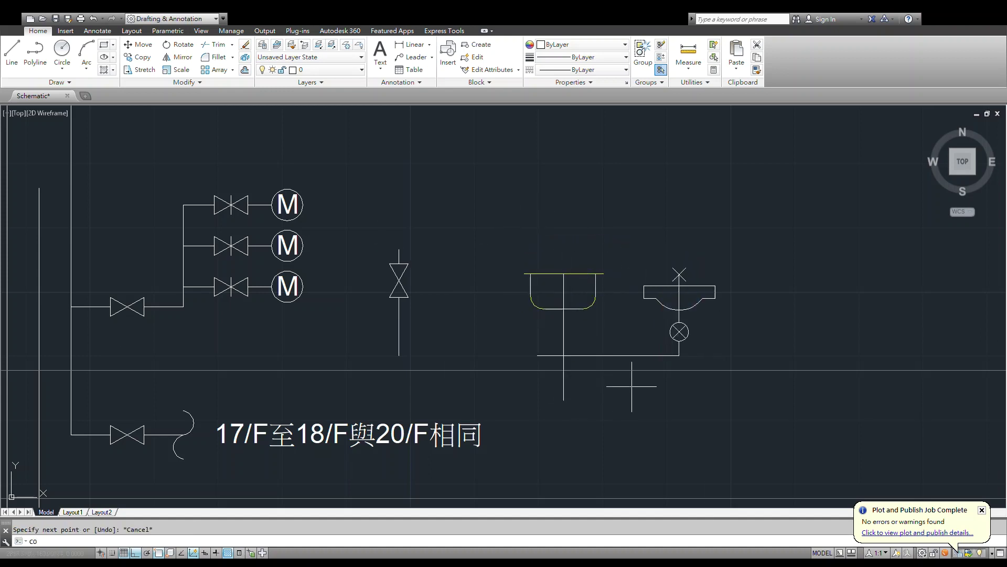
# Reposition the sink fixture parts and add a vertical pipe at the left fixture.
pyautogui.press('Return')
pyautogui.click(680, 314)
pyautogui.press('Return')
pyautogui.press('Escape')
pyautogui.write('m')
pyautogui.press('Return')
pyautogui.scroll(4, 565, 289)
pyautogui.click(520, 285)
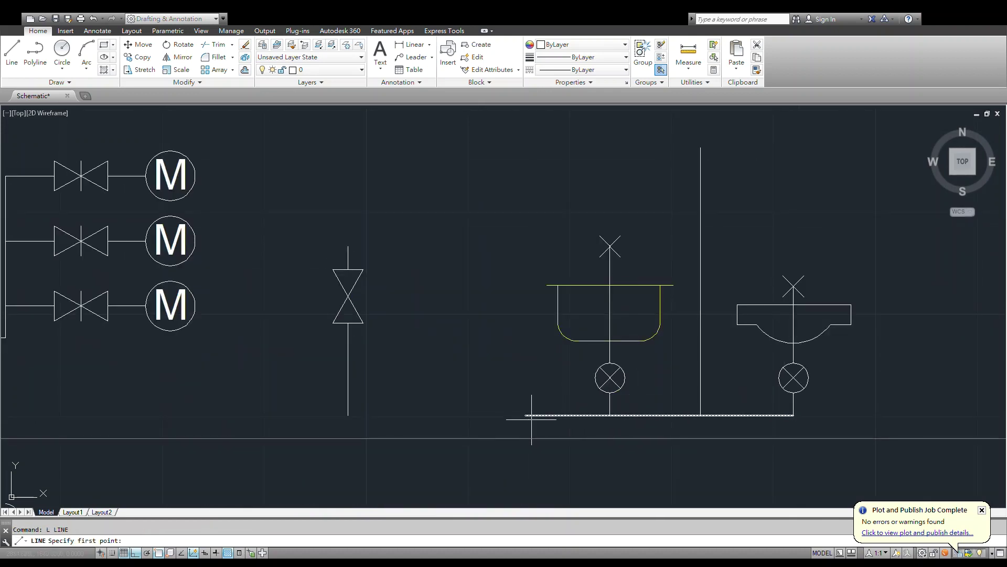
pyautogui.click(525, 415)
pyautogui.press('Escape')
# Copy valves onto the right branch pipe and the top supply pipe.
pyautogui.scroll(-4, 666, 417)
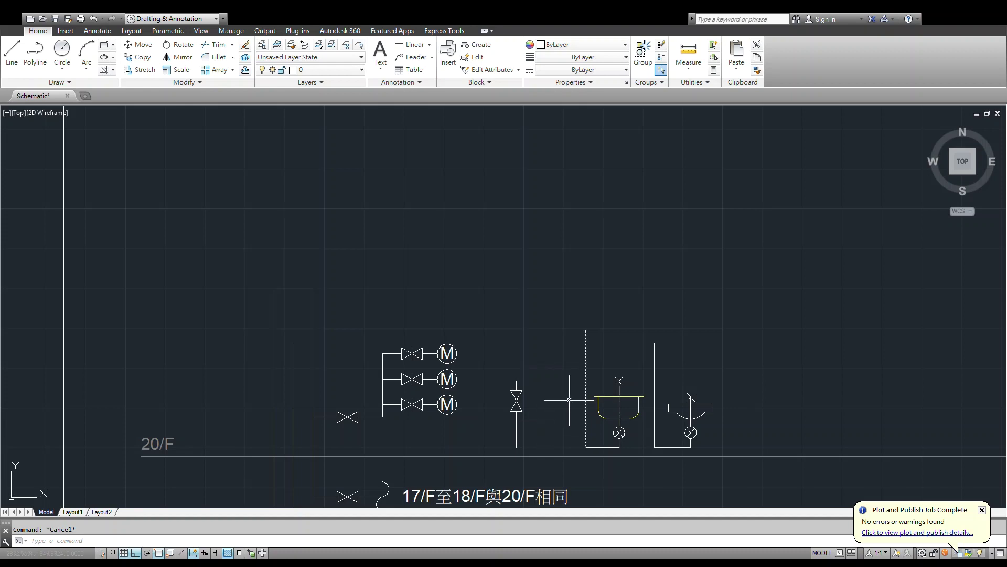
pyautogui.scroll(2, 537, 401)
pyautogui.click(724, 310)
pyautogui.press('Escape')
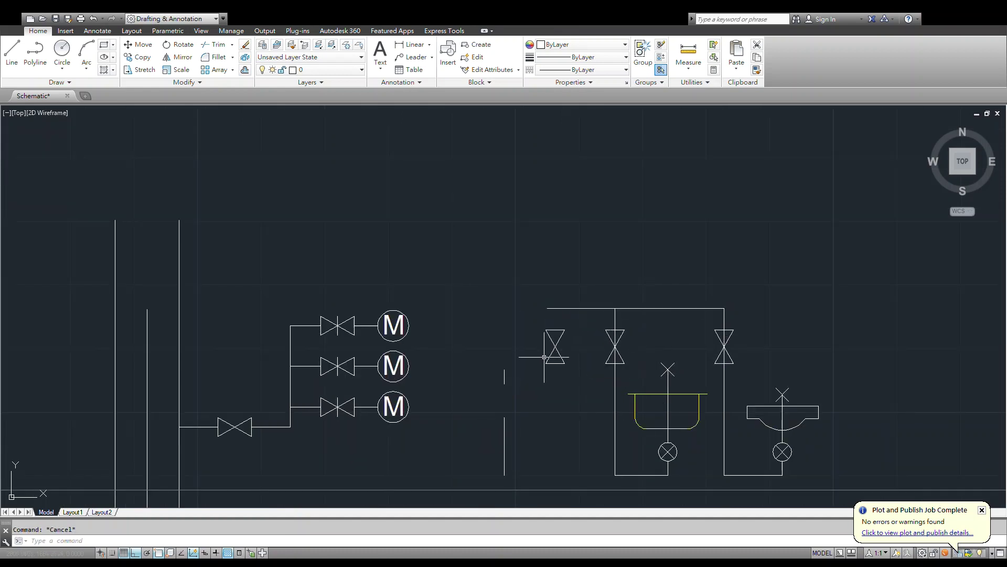
pyautogui.click(581, 355)
pyautogui.click(564, 308)
# Change the copied 會所女廁 label text to A單位.
pyautogui.scroll(-3, 564, 308)
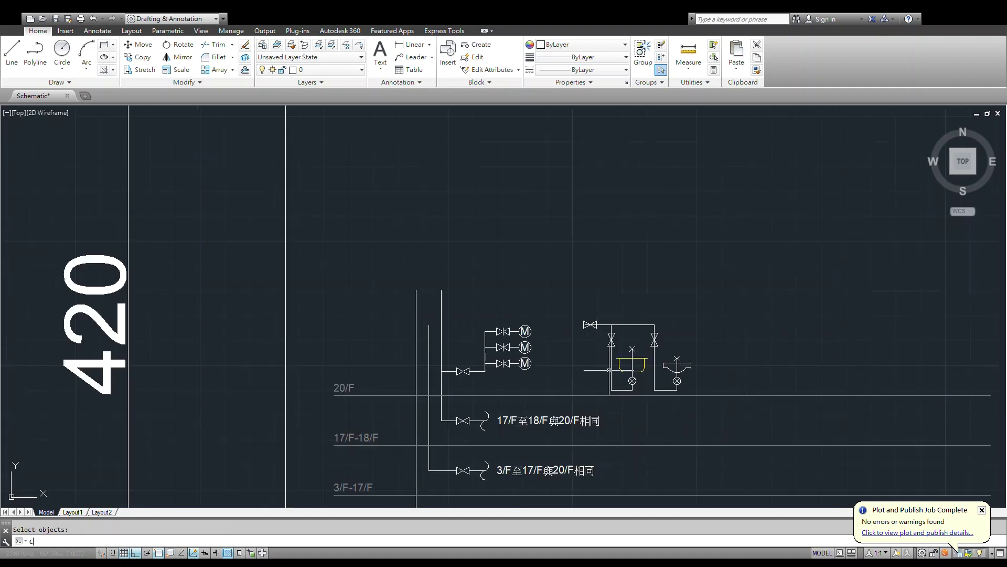
pyautogui.scroll(-3, 503, 307)
pyautogui.scroll(5, 455, 333)
pyautogui.scroll(-5, 455, 333)
pyautogui.scroll(5, 550, 341)
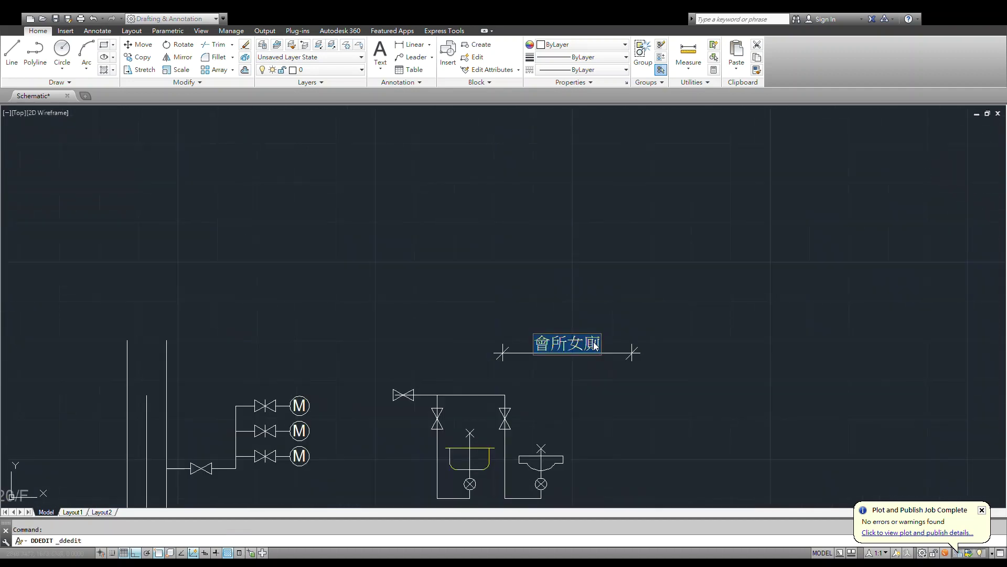
pyautogui.doubleClick(543, 342)
pyautogui.write('啤單位')
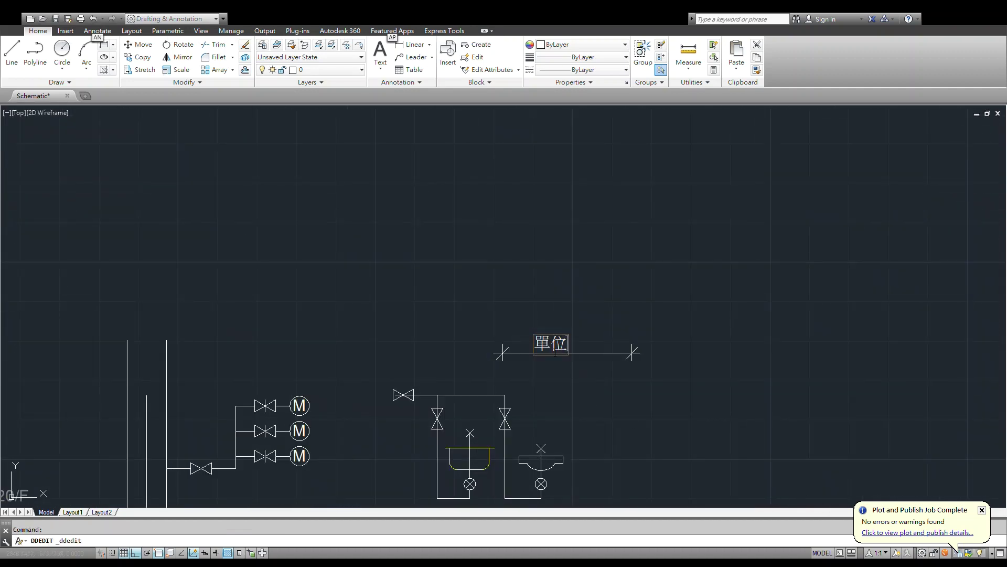
pyautogui.press('Return')
pyautogui.press('Escape')
# Move the A單位 label to sit centred above the fixture group.
pyautogui.scroll(-3, 587, 327)
pyautogui.press('m')
pyautogui.press('Return')
pyautogui.scroll(2, 464, 295)
pyautogui.click(621, 333)
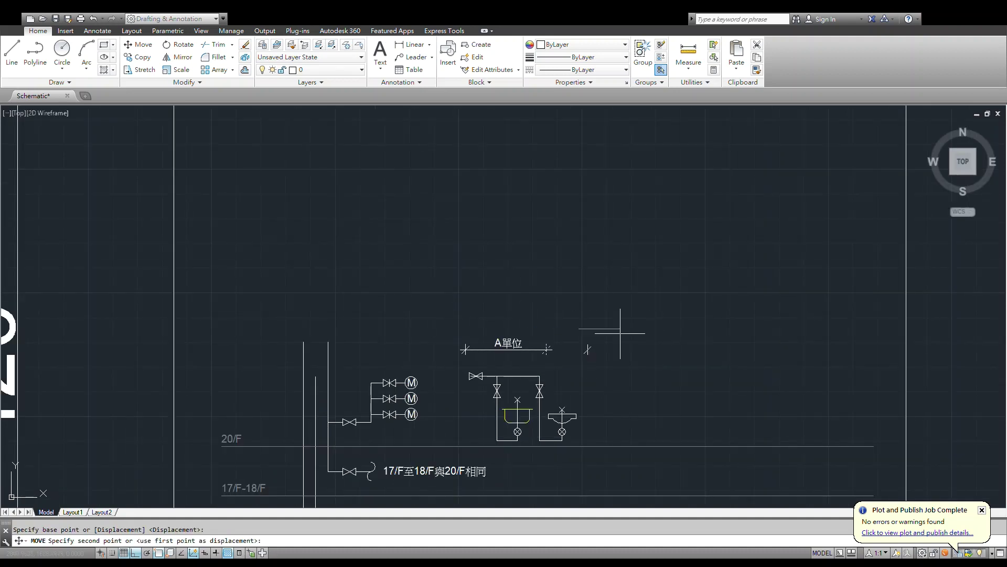
pyautogui.click(525, 327)
pyautogui.click(553, 327)
pyautogui.press('Escape')
pyautogui.moveTo(563, 369); pyautogui.dragTo(580, 390, button='middle')
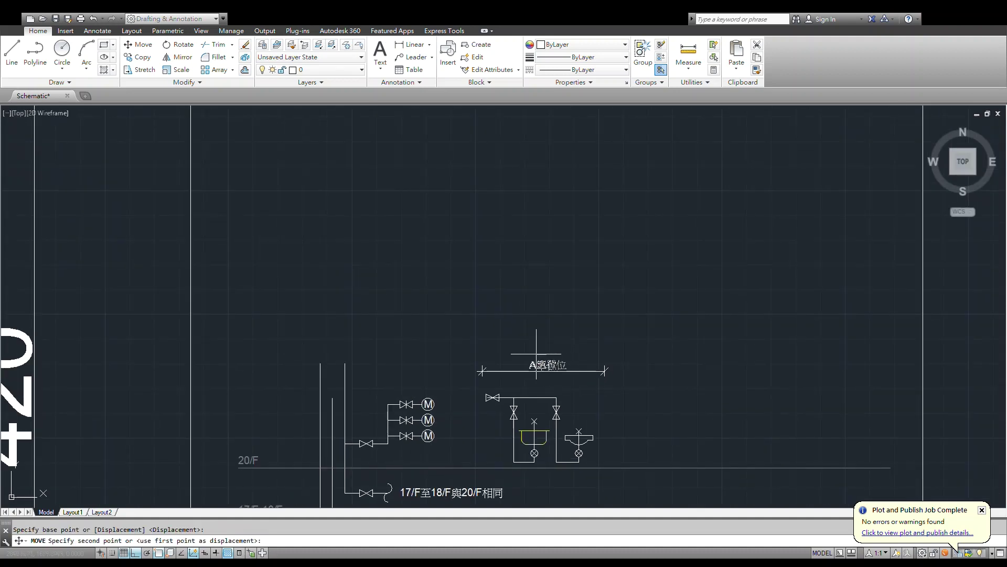
pyautogui.press('Escape')
pyautogui.scroll(4, 485, 384)
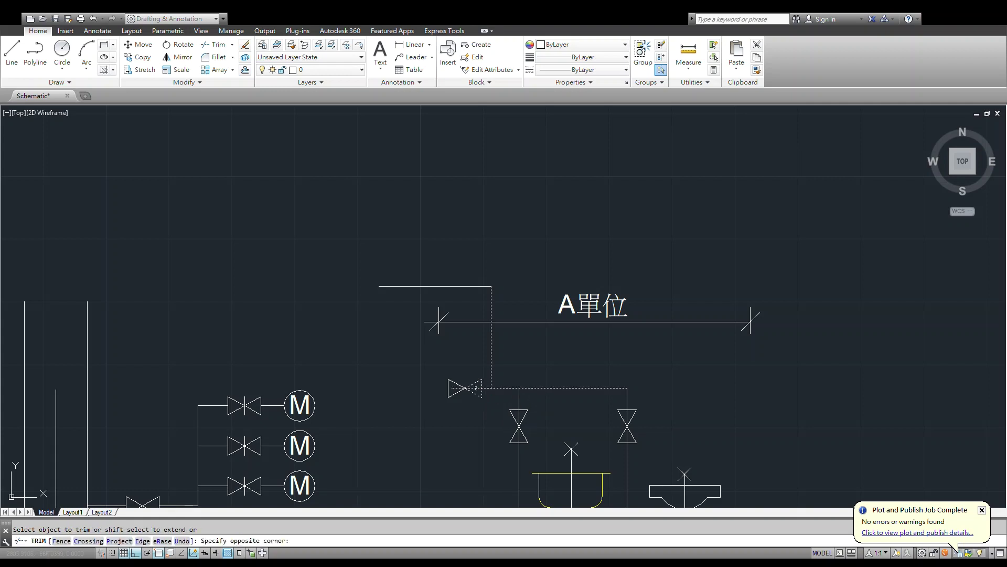
# Move the feed valve onto the vertical A單位 feed riser.
pyautogui.press('Escape')
pyautogui.scroll(2, 476, 389)
pyautogui.click(439, 417)
pyautogui.click(489, 336)
pyautogui.press('Escape')
# Trim away the riser pipe segment running through the valve.
pyautogui.write('T')
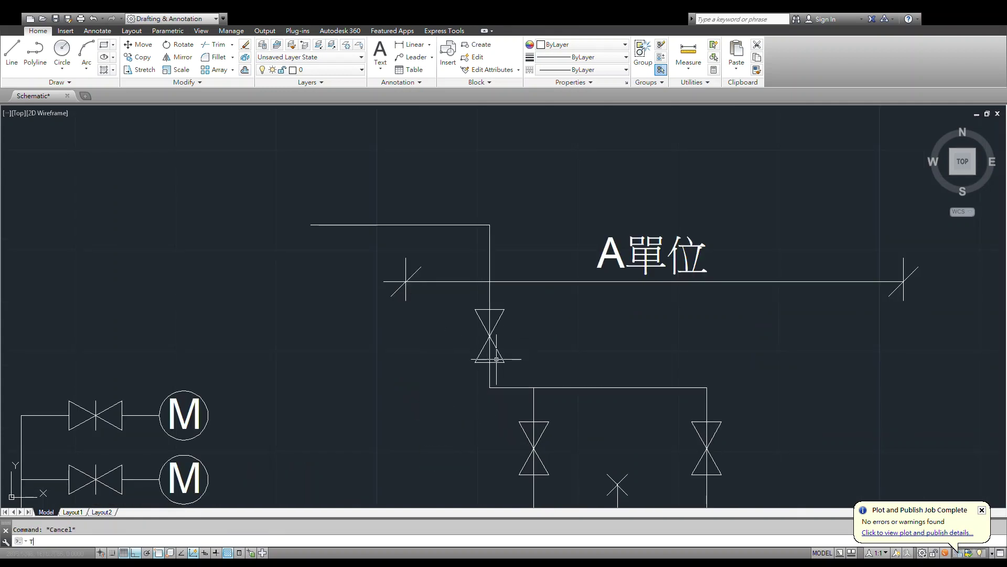
pyautogui.press('Escape')
pyautogui.scroll(-4, 483, 413)
pyautogui.click(418, 388)
pyautogui.press('Return')
pyautogui.scroll(4, 418, 388)
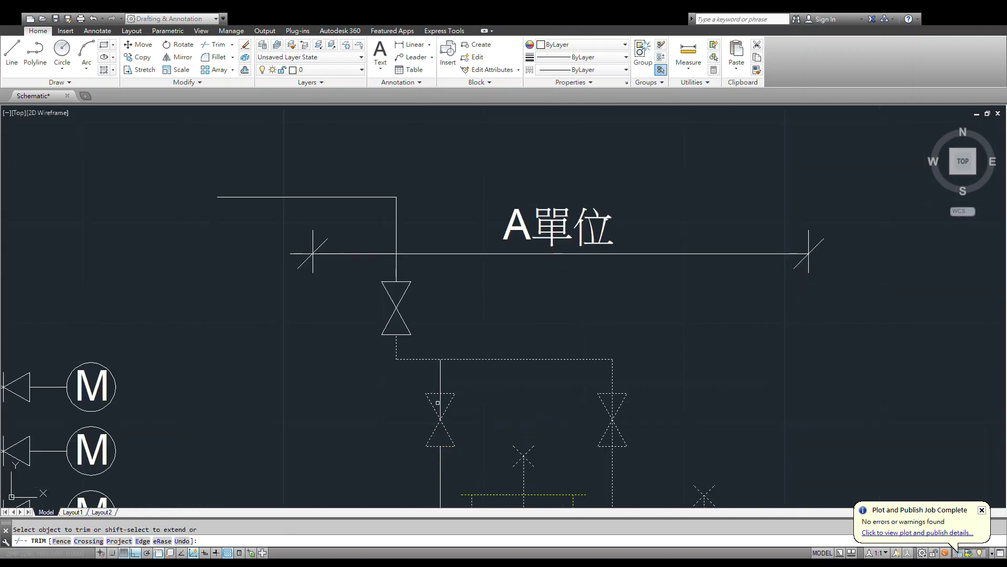
pyautogui.scroll(-3, 612, 408)
pyautogui.click(686, 417)
pyautogui.press('Escape')
pyautogui.scroll(-2, 472, 399)
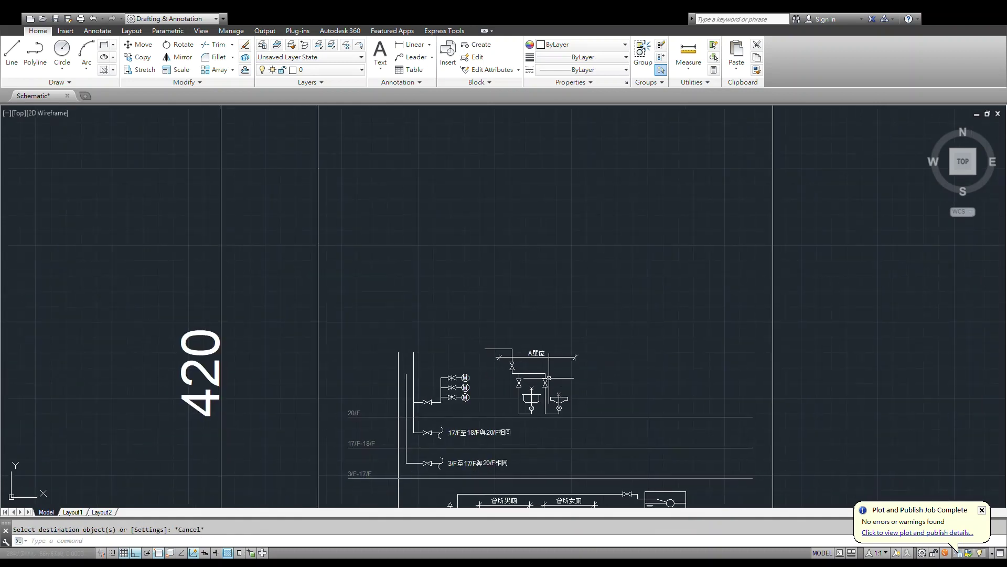
pyautogui.scroll(1, 457, 394)
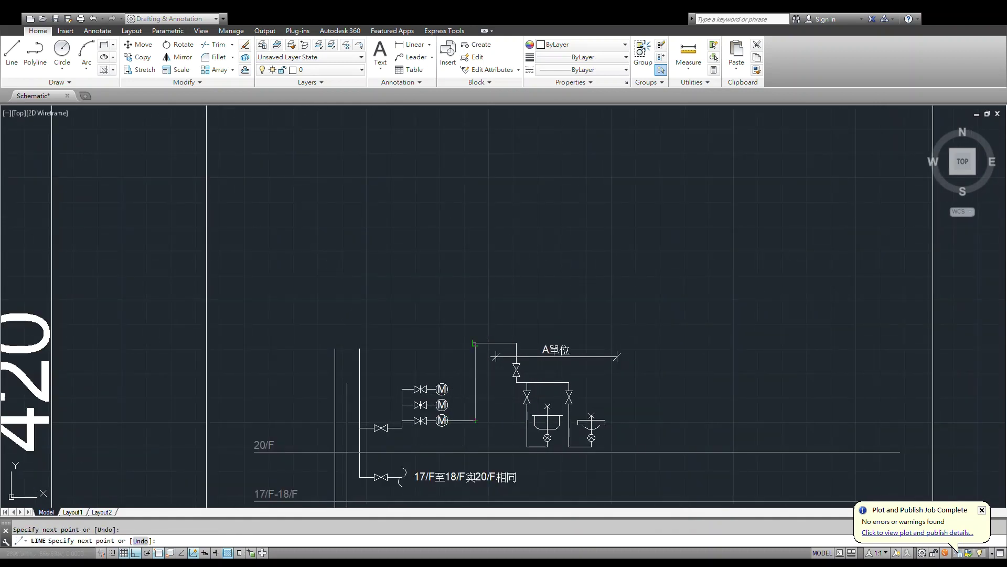
pyautogui.scroll(3, 476, 420)
# Offset the vertical riser twice to the left, creating two parallel pipes.
pyautogui.press('Escape')
pyautogui.write('f')
pyautogui.press('Return')
pyautogui.click(470, 447)
pyautogui.press('Escape')
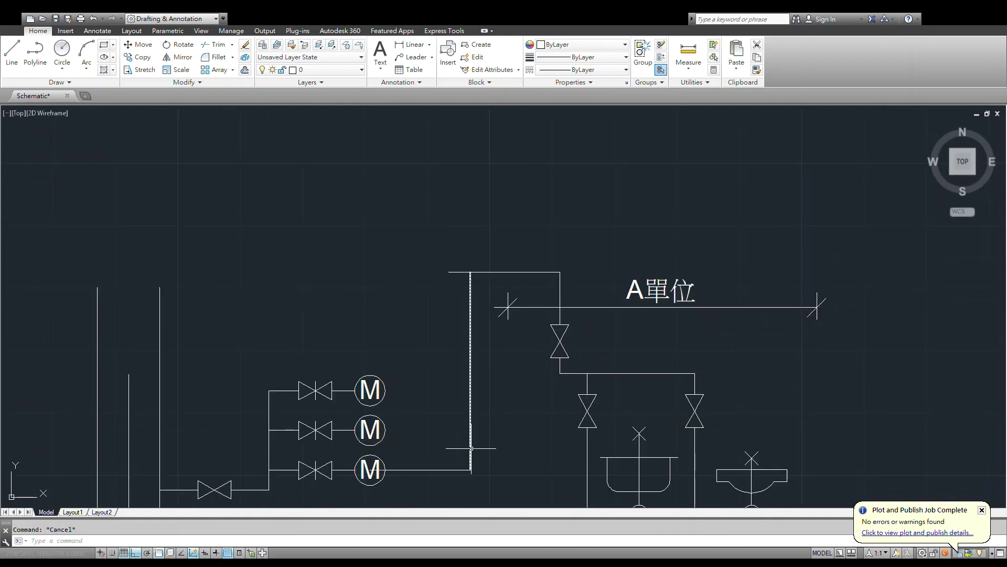
pyautogui.click(469, 436)
pyautogui.click(455, 433)
pyautogui.click(439, 430)
pyautogui.click(425, 429)
pyautogui.press('Escape')
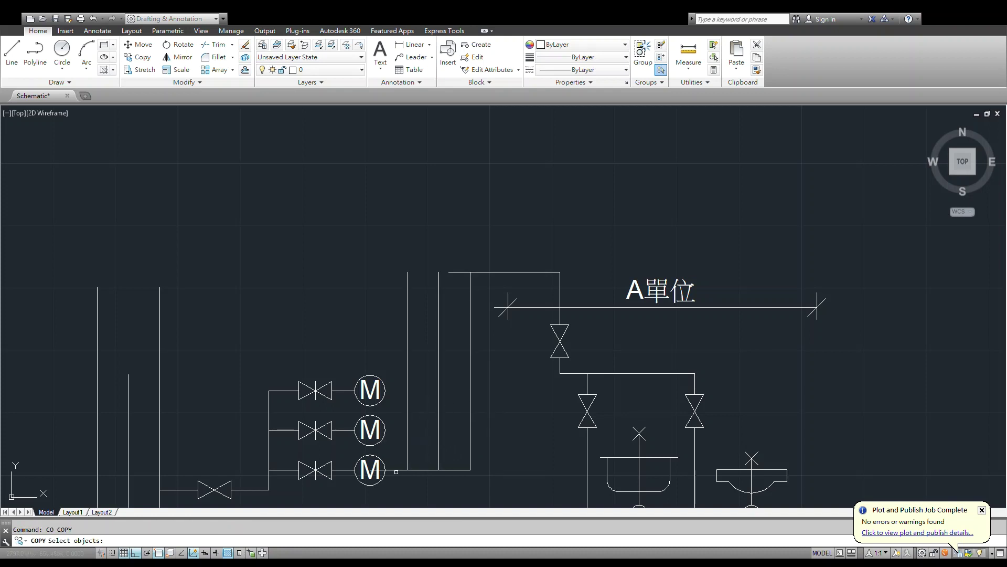
# Copy the bottom meter's outlet pipe up to the upper meters.
pyautogui.scroll(3, 383, 472)
pyautogui.click(423, 460)
pyautogui.click(424, 358)
pyautogui.click(424, 257)
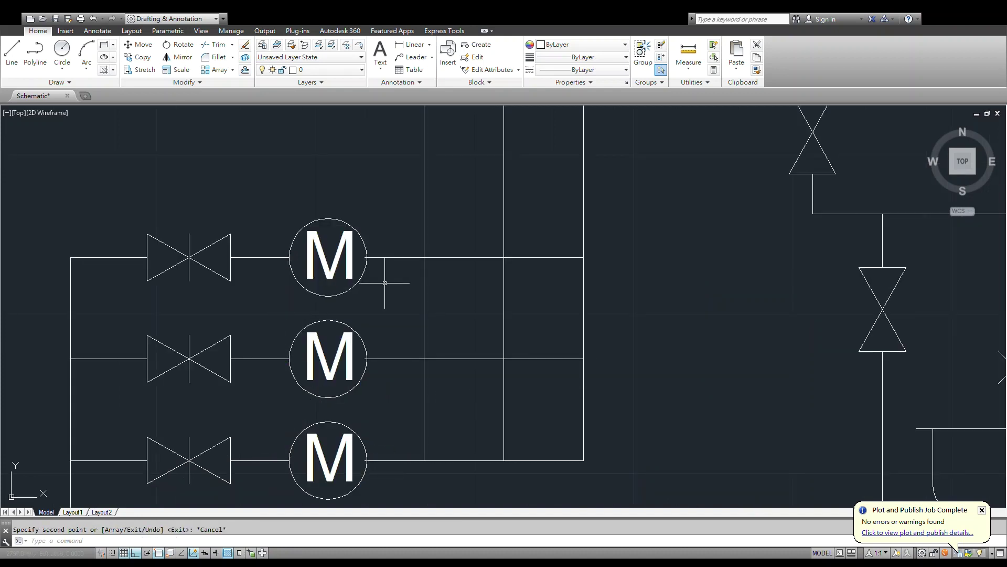
# Fillet the meter outlet pipes into corners with the horizontal supply lines.
pyautogui.write('f')
pyautogui.click(423, 247)
pyautogui.scroll(-5, 446, 368)
pyautogui.scroll(1, 446, 357)
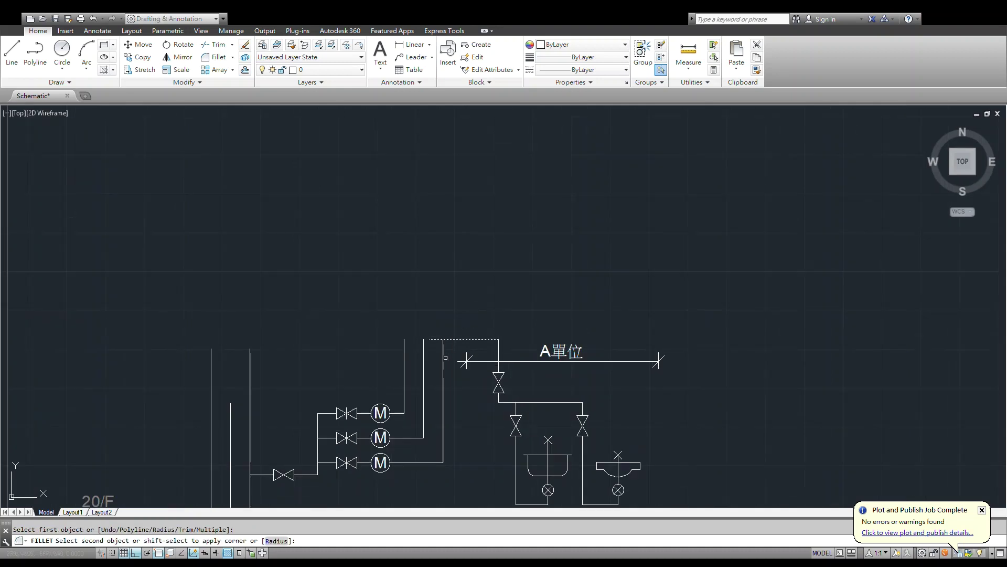
pyautogui.press('BackSpace')
pyautogui.write('o')
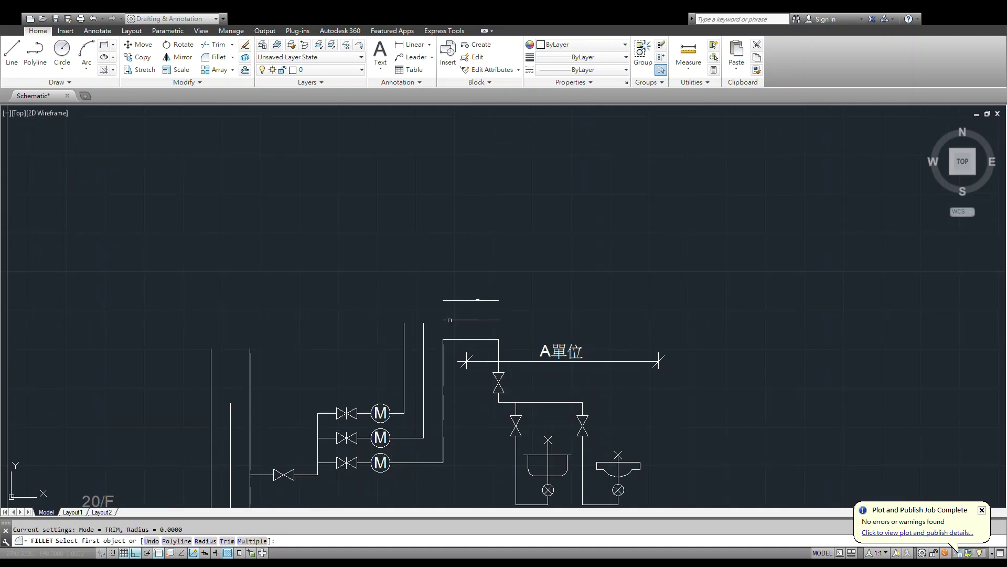
pyautogui.click(449, 319)
pyautogui.click(423, 367)
pyautogui.scroll(-5, 472, 368)
pyautogui.write('co')
pyautogui.press('Return')
# Copy the A單位 fixture group twice to the right.
pyautogui.click(635, 339)
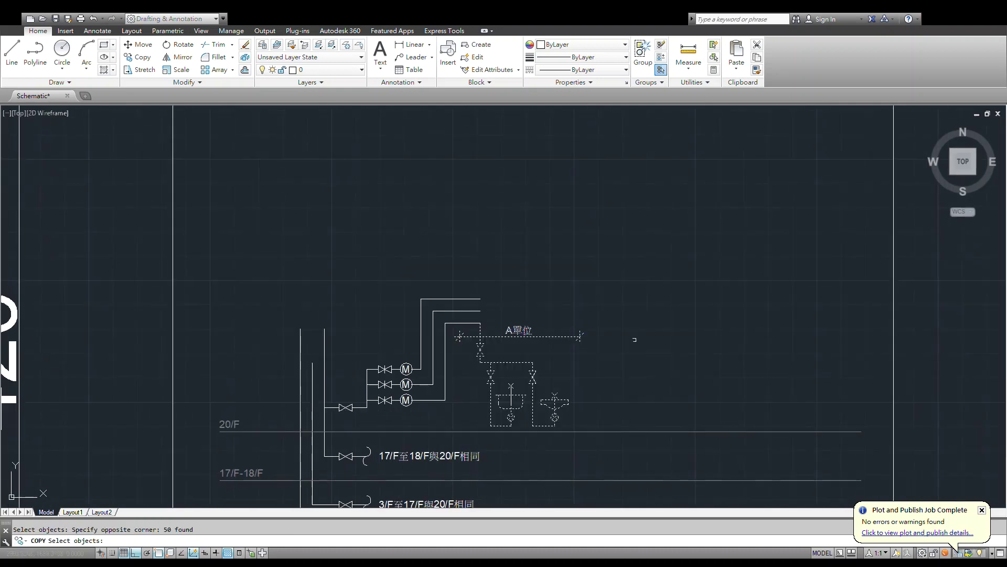
pyautogui.press('Return')
pyautogui.click(480, 336)
pyautogui.click(619, 336)
pyautogui.click(758, 336)
pyautogui.press('Escape')
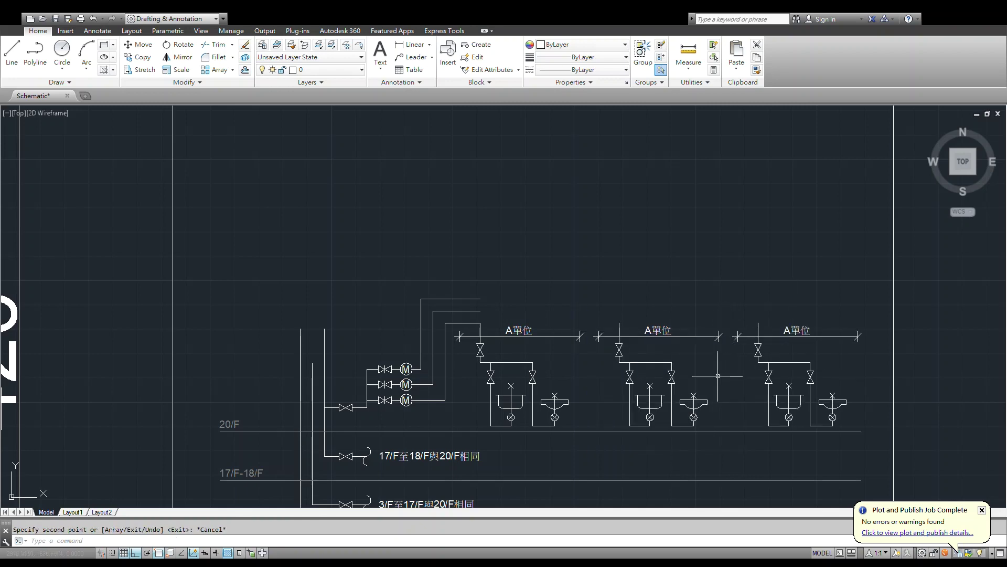
# Rename the two copied unit labels to B單位 and C單位.
pyautogui.scroll(-1, 718, 375)
pyautogui.doubleClick(546, 302)
pyautogui.write('B')
pyautogui.doubleClick(676, 304)
pyautogui.write('C')
pyautogui.scroll(-3, 599, 285)
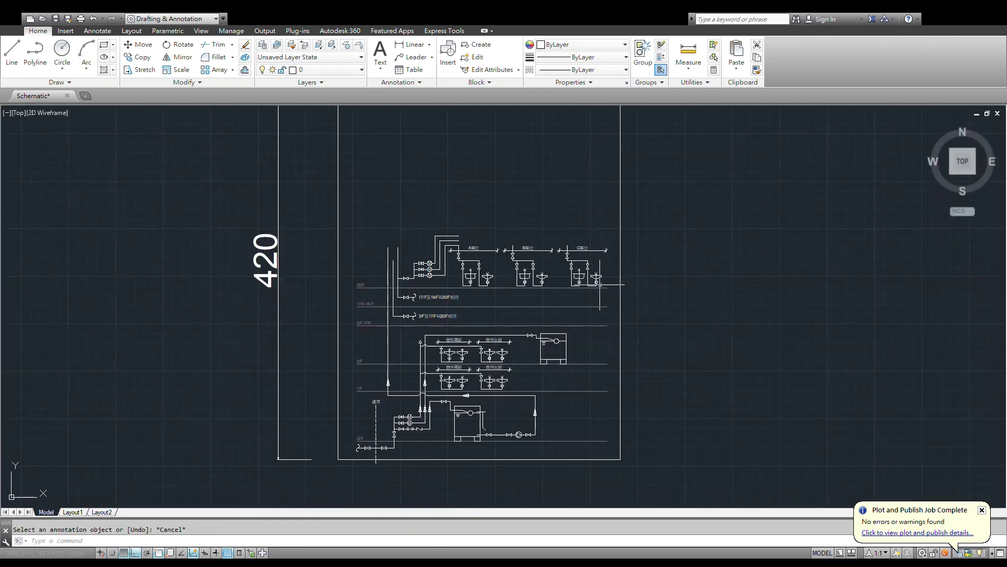
pyautogui.scroll(4, 599, 284)
# Shift unit B closer to A and place unit C next to B.
pyautogui.press('Escape')
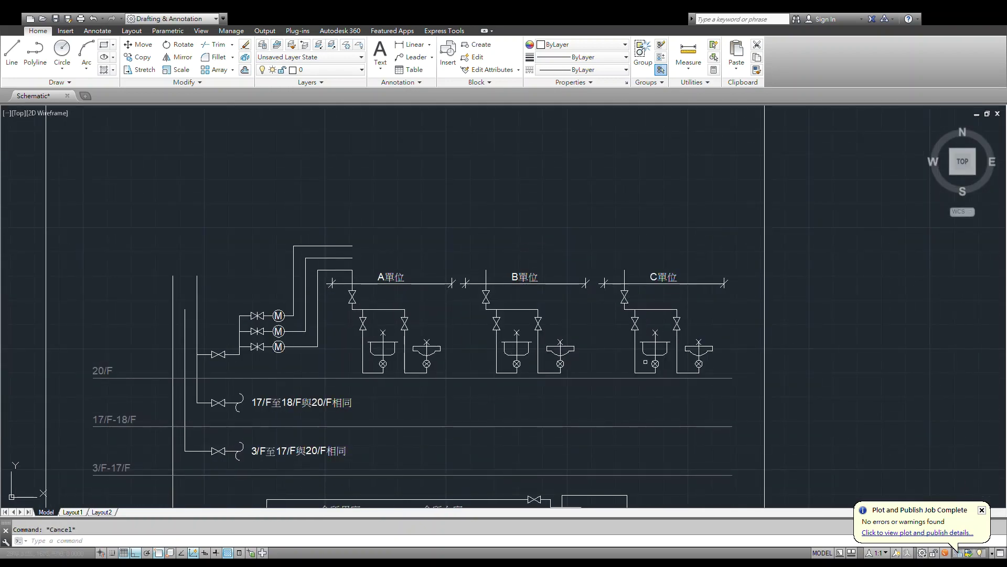
pyautogui.click(645, 362)
pyautogui.click(636, 362)
pyautogui.press('Return')
pyautogui.click(641, 362)
pyautogui.press('Return')
pyautogui.click(592, 270)
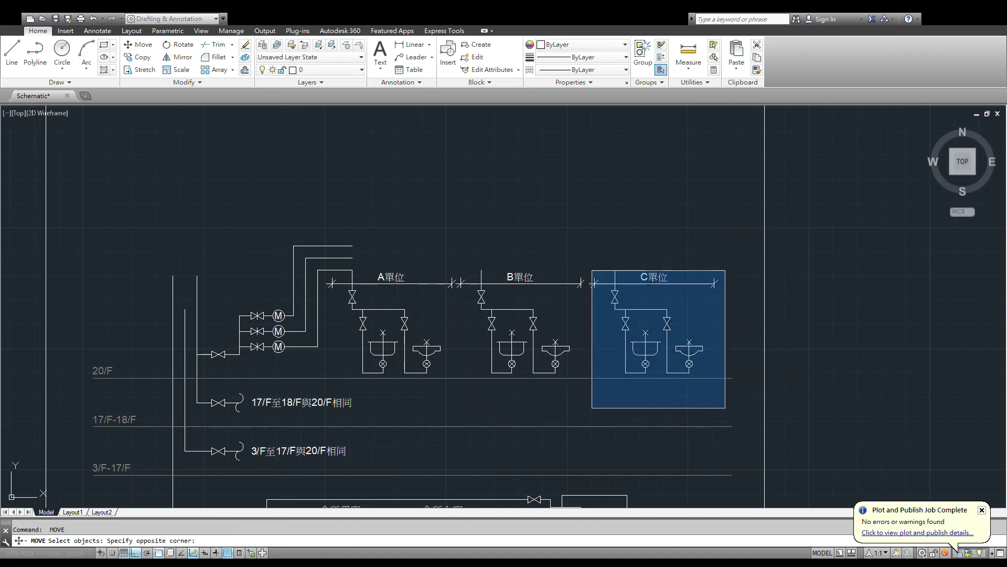
pyautogui.click(725, 408)
pyautogui.press('Escape')
pyautogui.scroll(-3, 652, 224)
pyautogui.scroll(3, 390, 230)
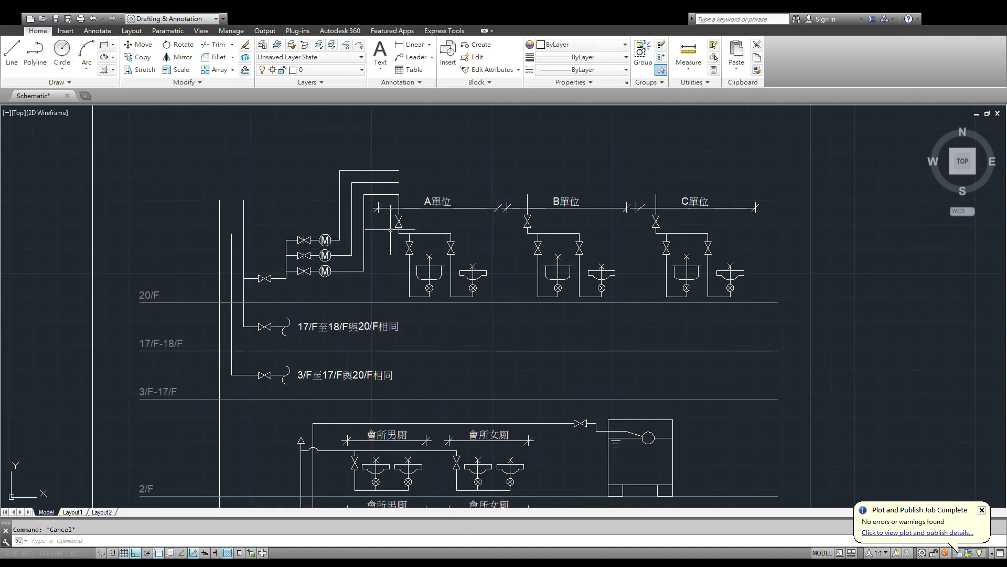
pyautogui.scroll(-3, 338, 289)
pyautogui.scroll(2, 315, 236)
# Select the upper-floor schematic for a move, then cancel it.
pyautogui.moveTo(309, 184); pyautogui.dragTo(456, 300)
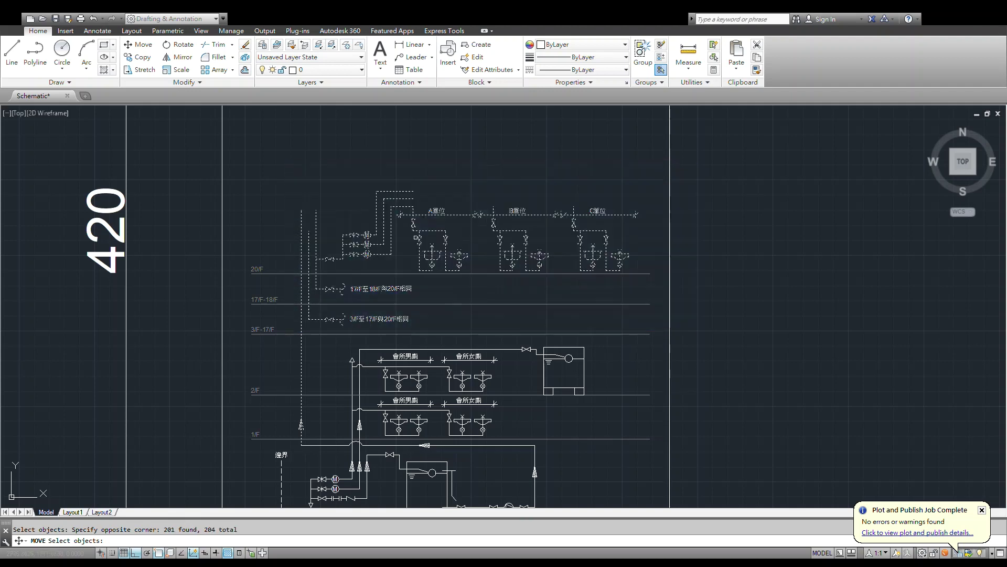
pyautogui.scroll(2, 367, 262)
pyautogui.press('Return')
pyautogui.scroll(-3, 339, 386)
pyautogui.scroll(3, 339, 387)
pyautogui.scroll(-3, 338, 387)
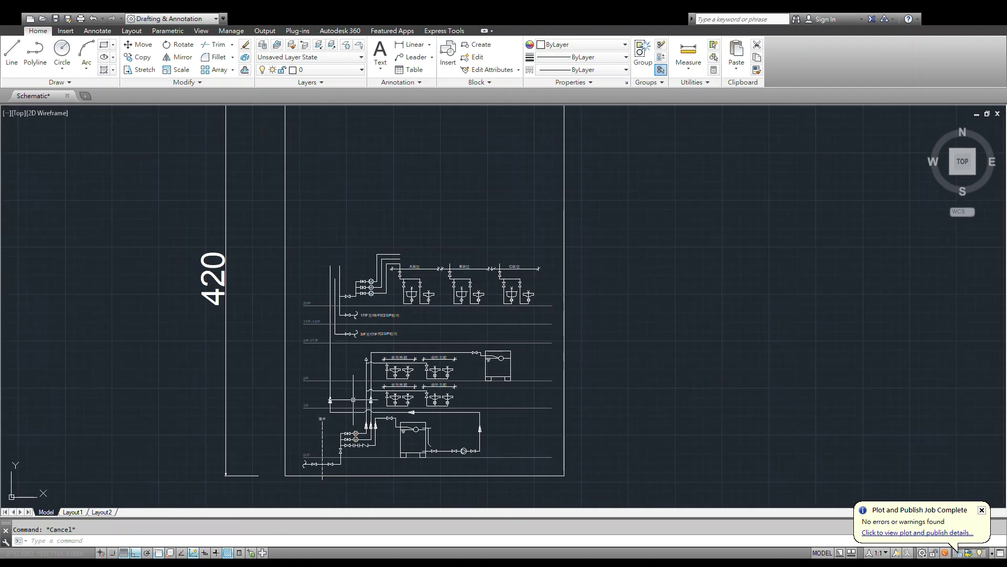
pyautogui.scroll(3, 339, 386)
pyautogui.press('Escape')
# Begin a copy near the lower left riser, then cancel it.
pyautogui.write('c')
pyautogui.click(307, 456)
pyautogui.press('Return')
pyautogui.click(316, 422)
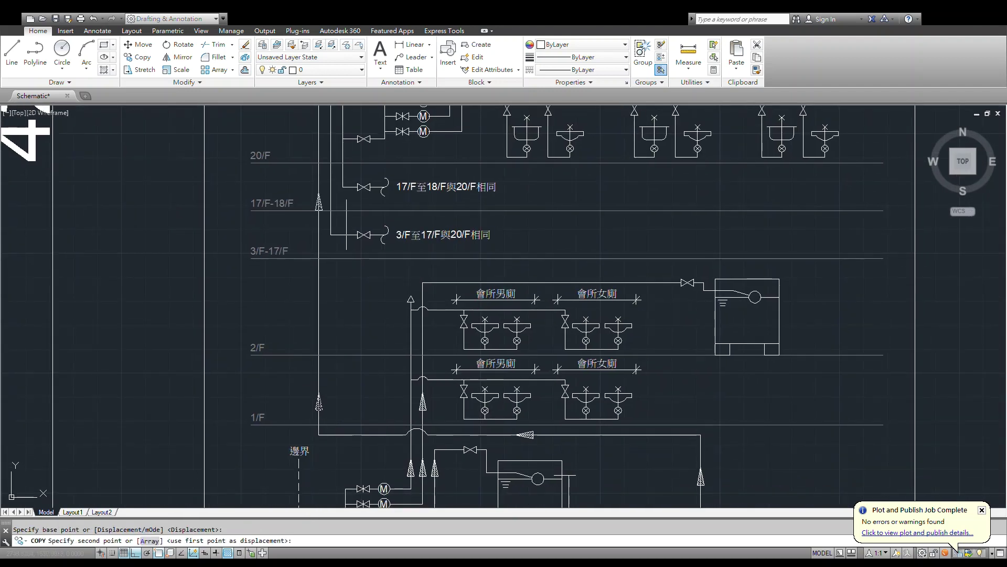
pyautogui.press('Escape')
pyautogui.scroll(-3, 336, 315)
pyautogui.scroll(2, 353, 373)
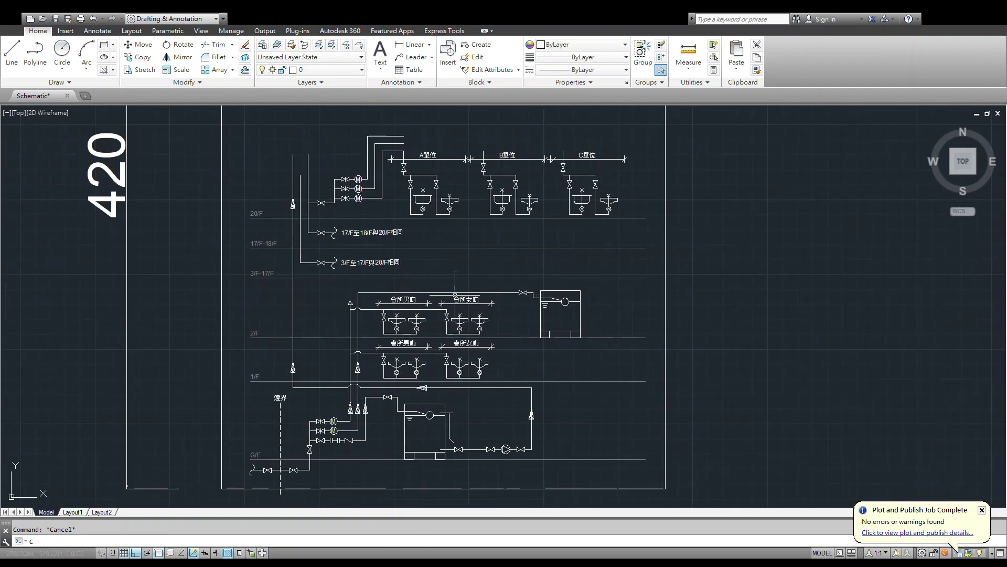
pyautogui.scroll(3, 354, 372)
# Scale the flow arrow on the left riser by 0.75.
pyautogui.write('sc')
pyautogui.press('Return')
pyautogui.click(278, 358)
pyautogui.press('Return')
# Select the riser arrows beside the lower tank for scaling, then cancel.
pyautogui.press('Return')
pyautogui.write('sc')
pyautogui.press('Return')
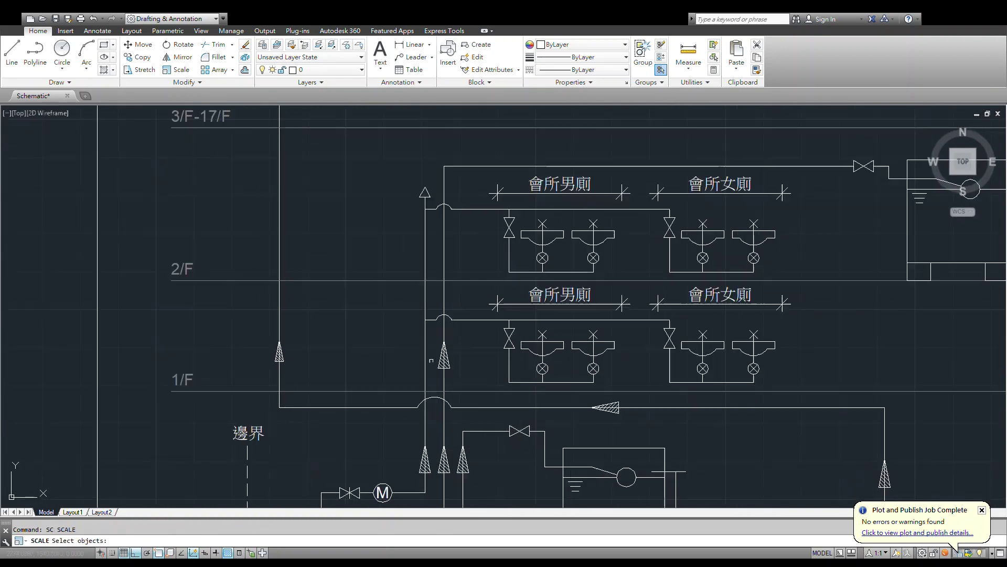
pyautogui.moveTo(459, 397); pyautogui.dragTo(474, 323, button='middle')
pyautogui.click(439, 371)
pyautogui.press('Return')
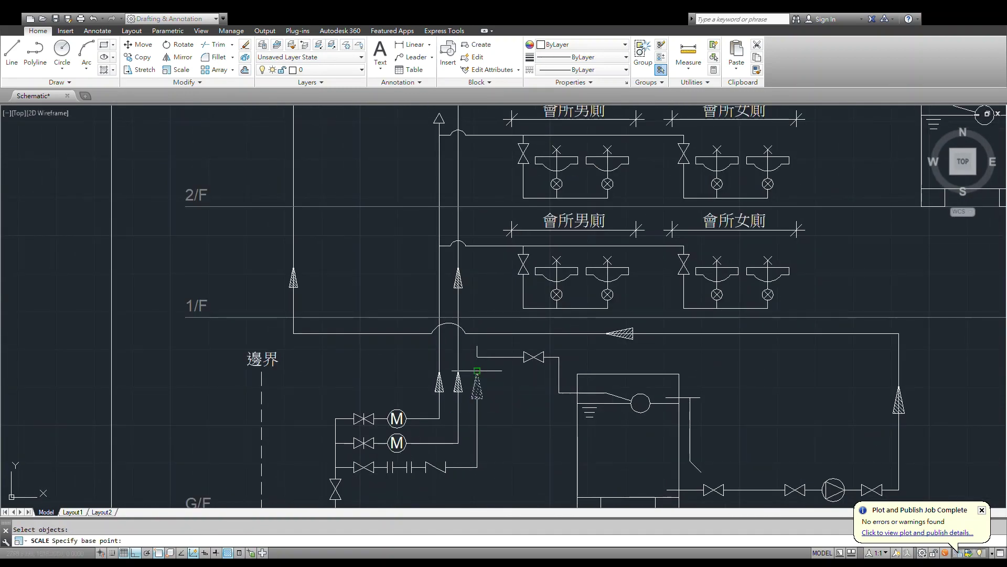
pyautogui.press('Escape')
pyautogui.scroll(-5, 477, 370)
pyautogui.scroll(-2, 525, 305)
pyautogui.scroll(3, 525, 304)
pyautogui.scroll(-3, 525, 304)
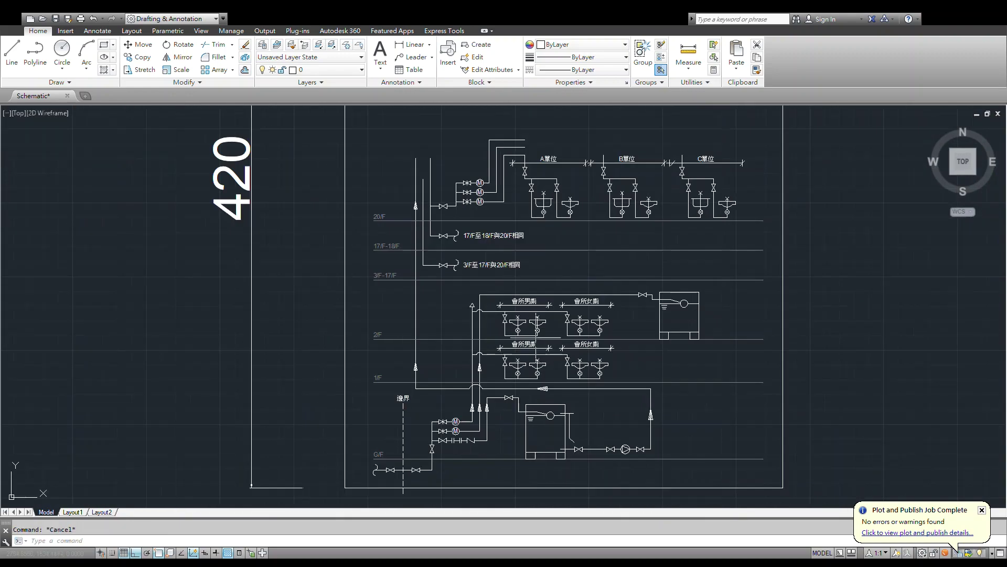
pyautogui.scroll(4, 565, 418)
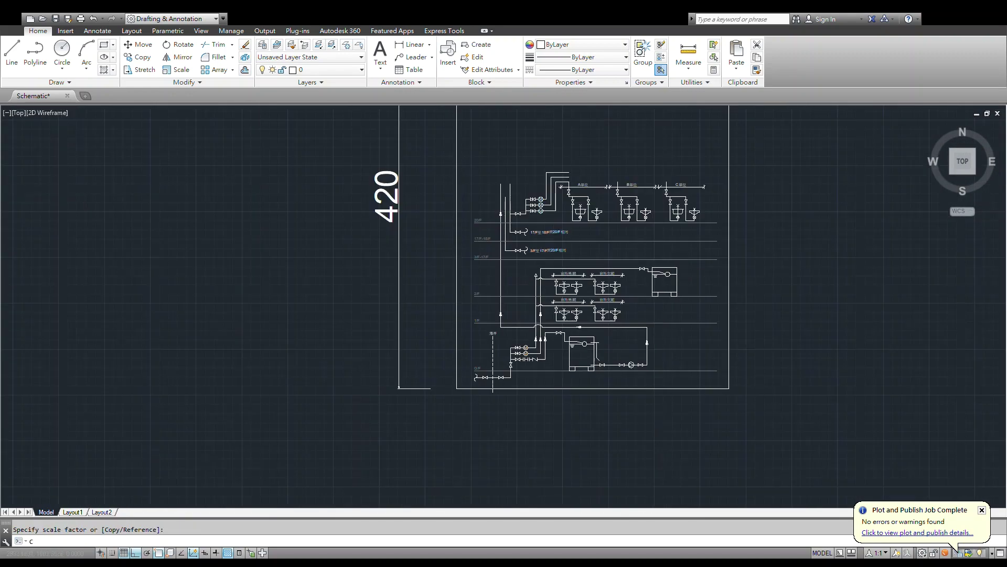
pyautogui.scroll(4, 546, 351)
# Start trimming the tank's pipe lines, then clear the selection.
pyautogui.scroll(3, 546, 351)
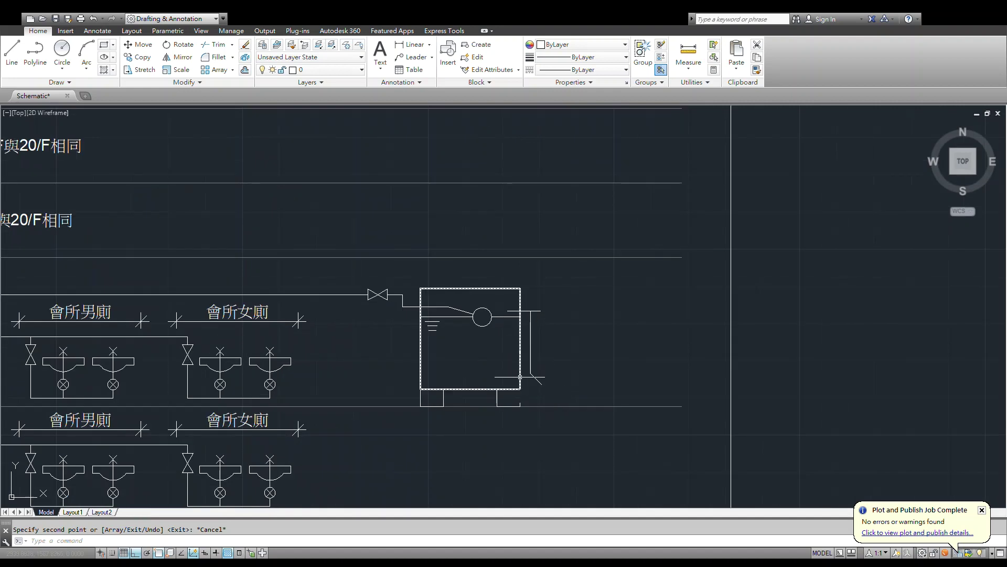
pyautogui.scroll(1, 535, 357)
pyautogui.press('Escape')
pyautogui.write('tr')
pyautogui.press('Return')
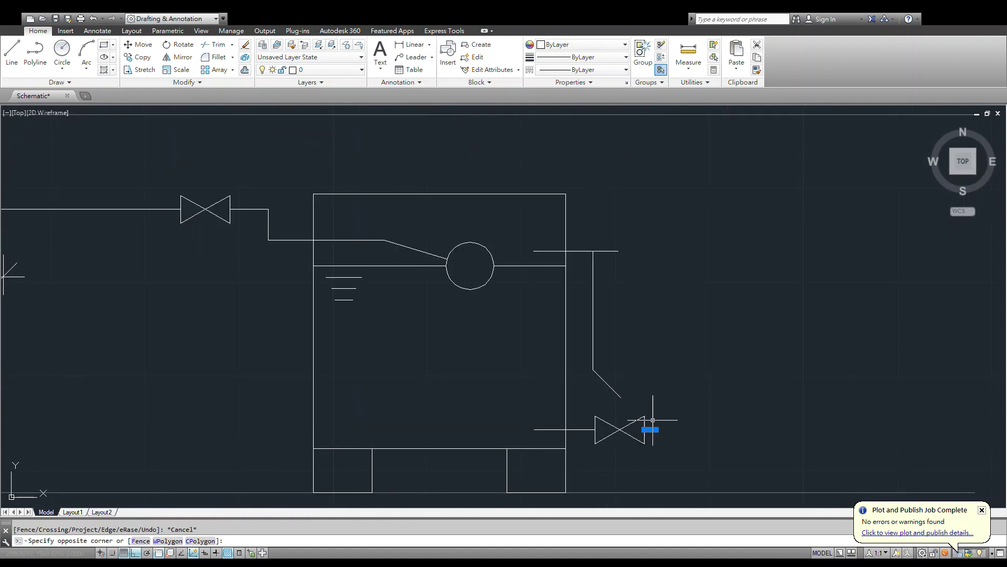
pyautogui.scroll(4, 651, 427)
pyautogui.press('Escape')
# Draw a short pipe stub extending past the valve's right end.
pyautogui.write('l')
pyautogui.press('Return')
pyautogui.click(615, 385)
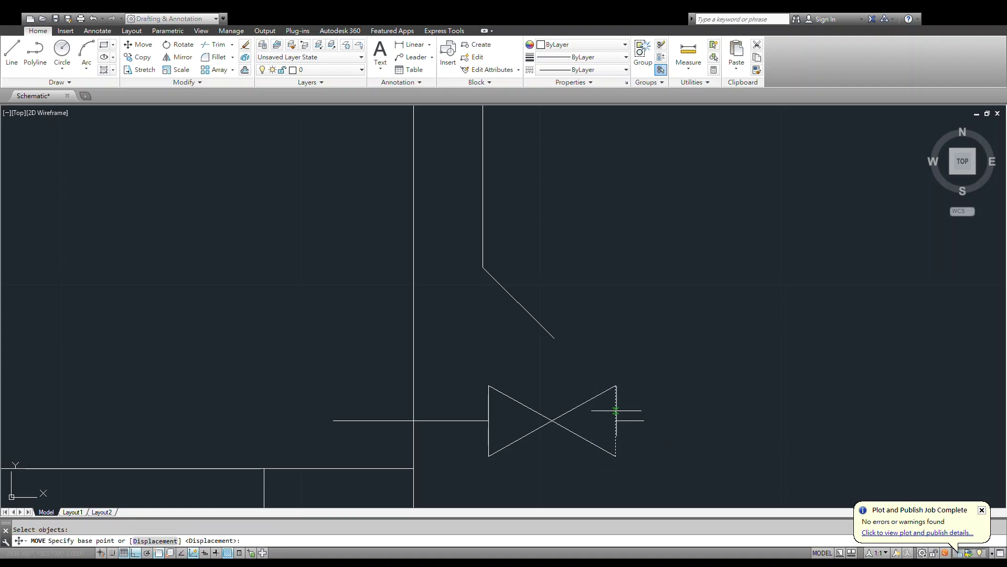
pyautogui.click(645, 386)
pyautogui.press('Escape')
pyautogui.scroll(-3, 542, 407)
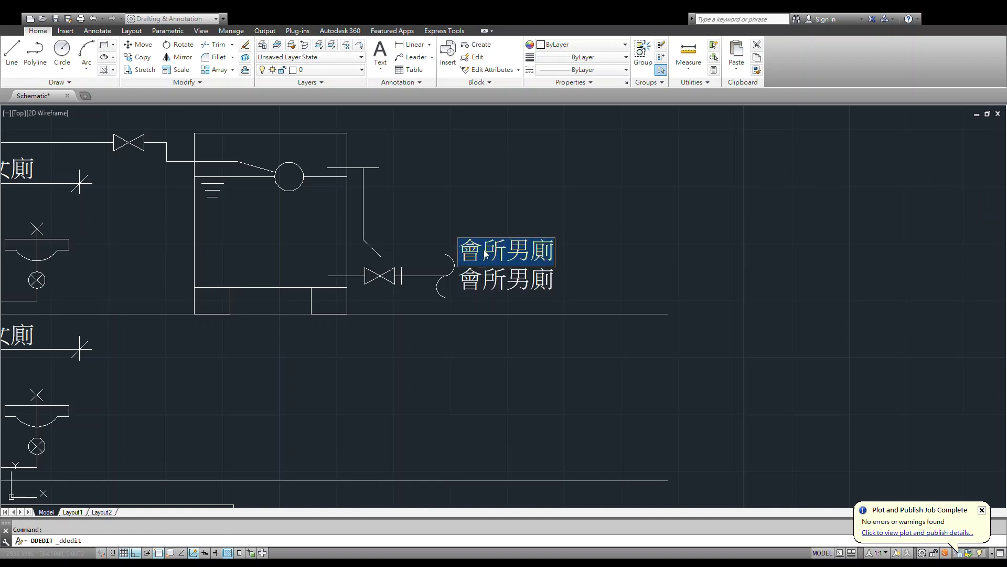
# Edit the copied outlet label to read 接駁至冷氣系統.
pyautogui.write('接駁至冷')
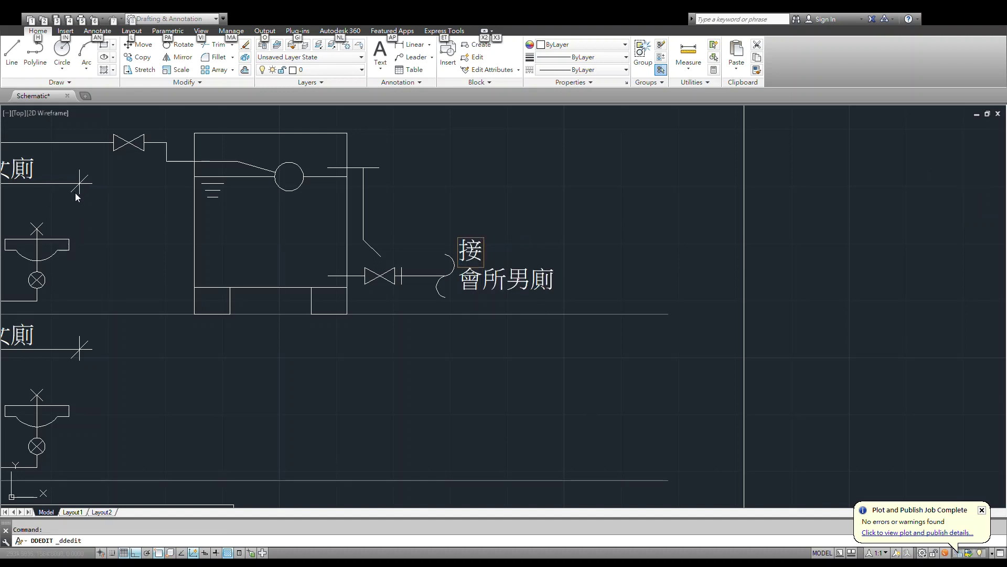
pyautogui.click(540, 283)
pyautogui.write('天氣')
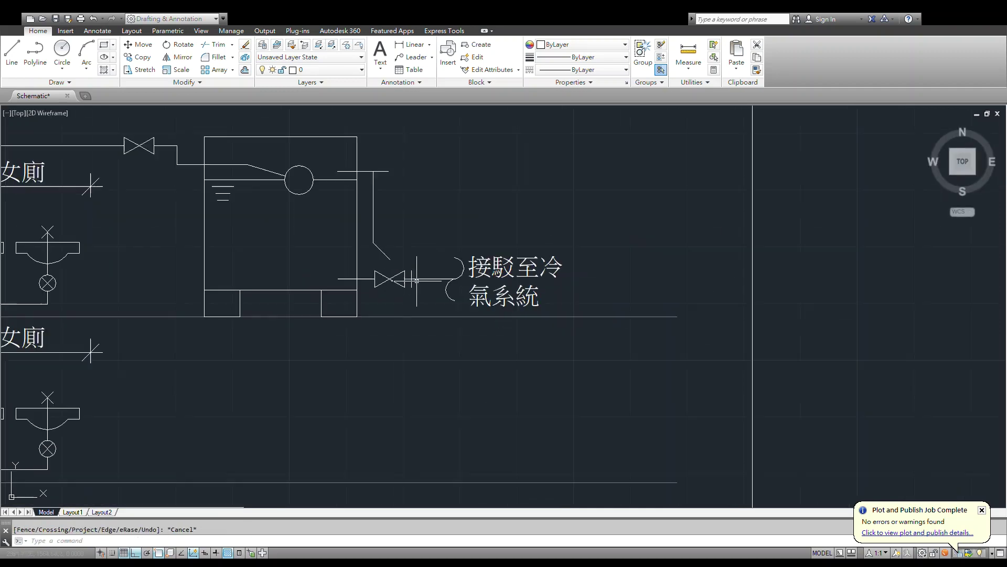
pyautogui.scroll(3, 416, 281)
pyautogui.scroll(4, 399, 275)
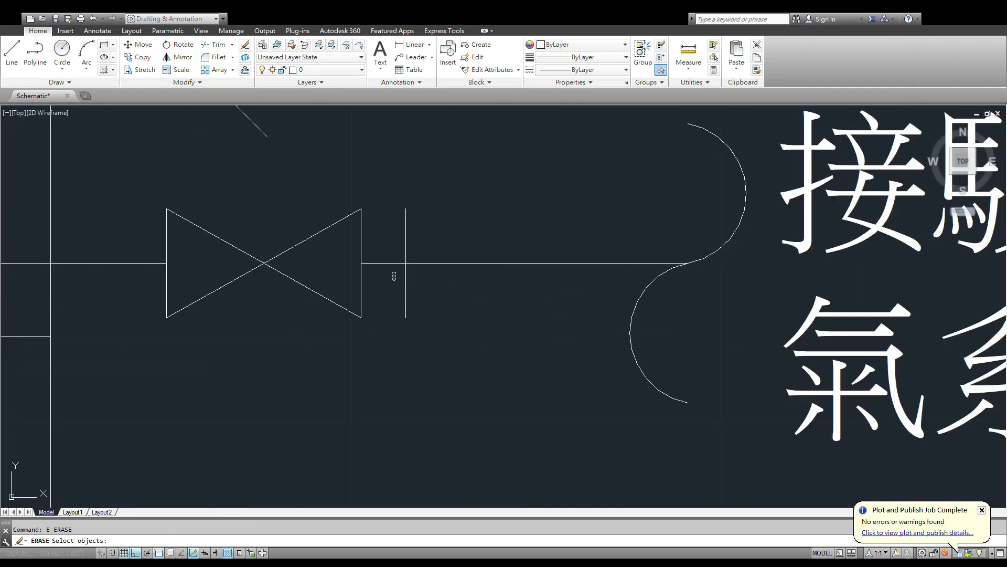
pyautogui.scroll(-3, 419, 278)
# Start mirroring the valve to the tank's left side, then cancel.
pyautogui.write('m')
pyautogui.scroll(-5, 256, 279)
pyautogui.scroll(2, 415, 236)
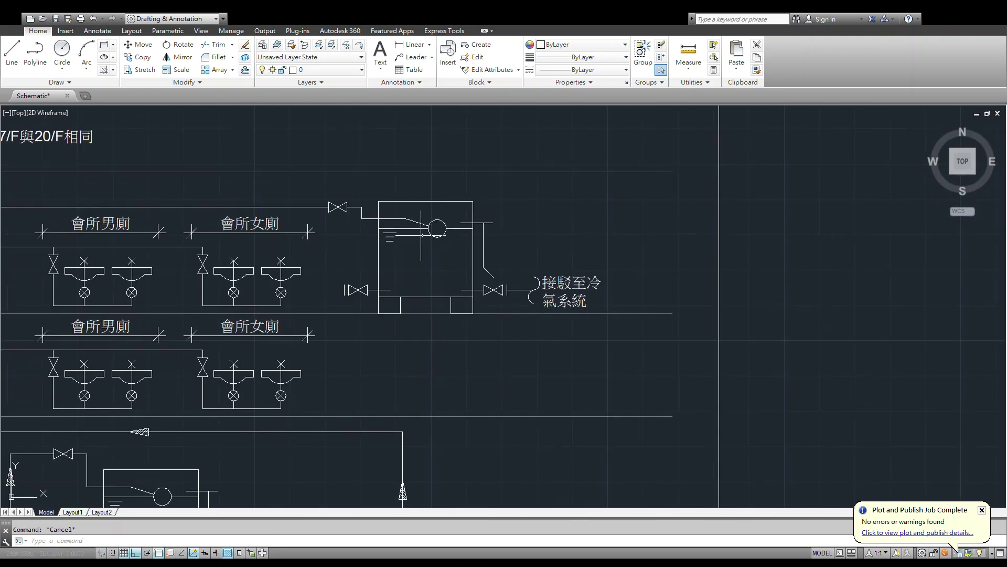
pyautogui.press('Escape')
pyautogui.scroll(4, 415, 247)
pyautogui.scroll(1, 412, 258)
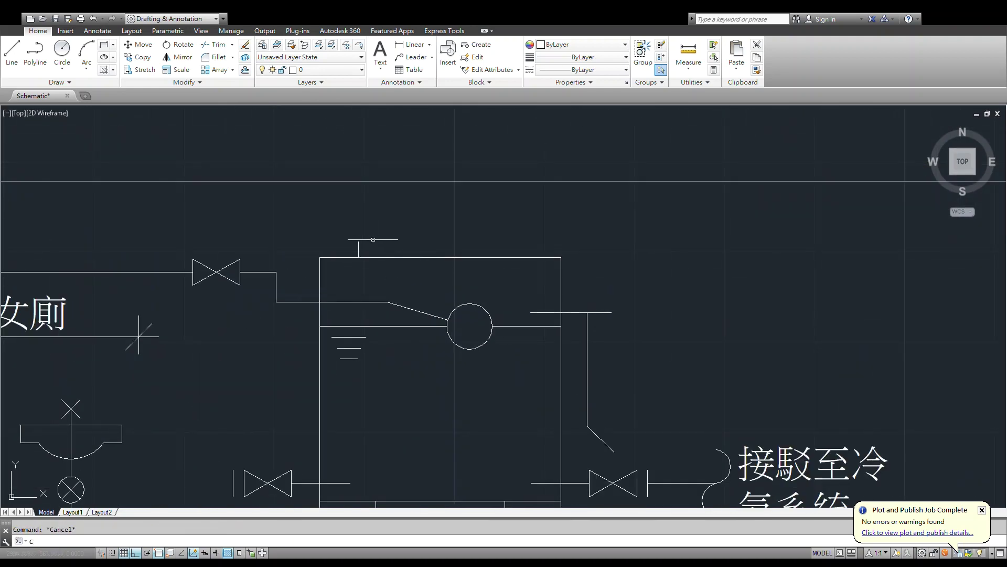
# Start drawing the access cover shape centred on top of the upper tank.
pyautogui.press('Escape')
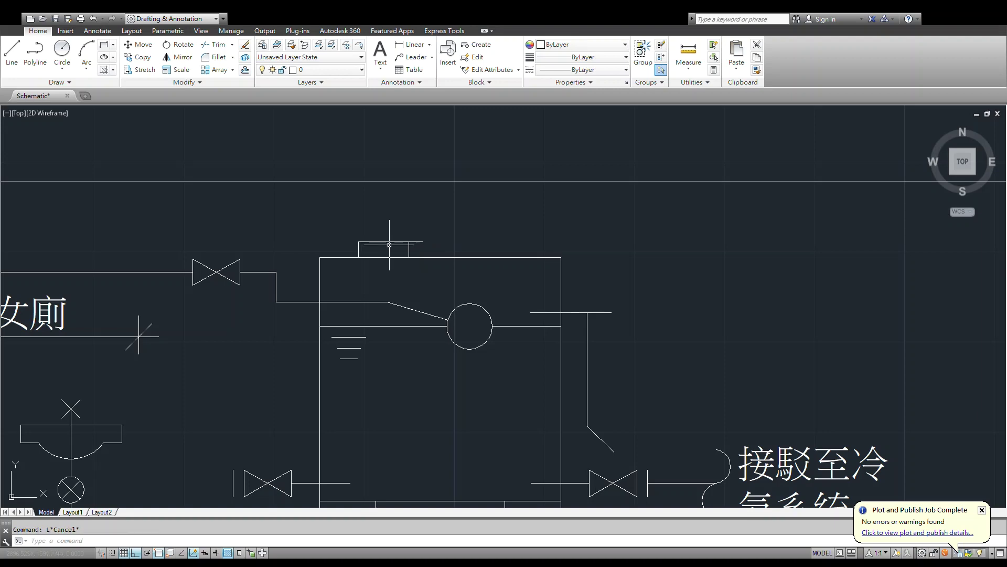
pyautogui.scroll(5, 381, 248)
pyautogui.scroll(-2, 339, 232)
pyautogui.scroll(-4, 367, 247)
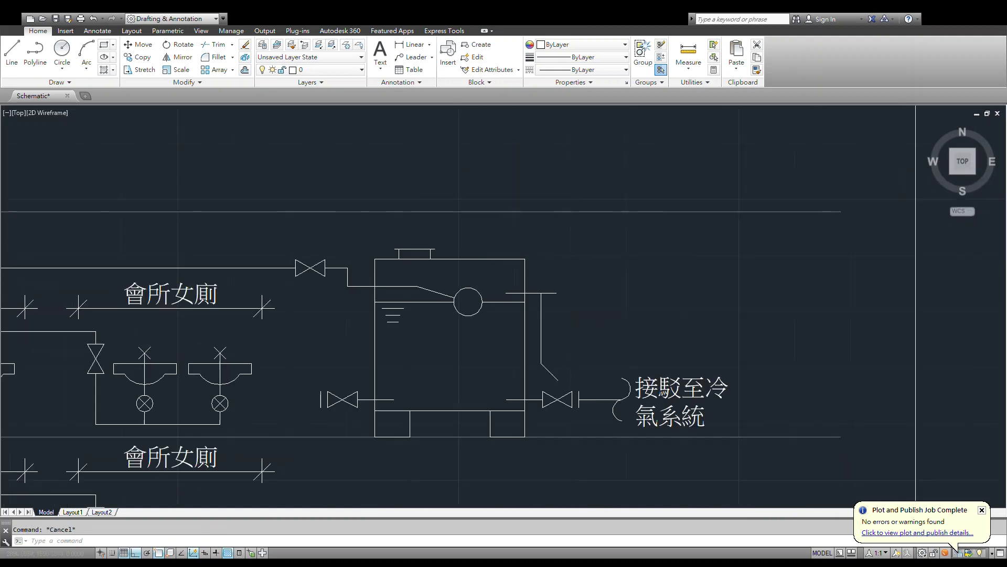
pyautogui.moveTo(480, 258); pyautogui.dragTo(520, 257, button='middle')
pyautogui.scroll(2, 533, 232)
pyautogui.write('c')
pyautogui.press('Return')
pyautogui.click(508, 230)
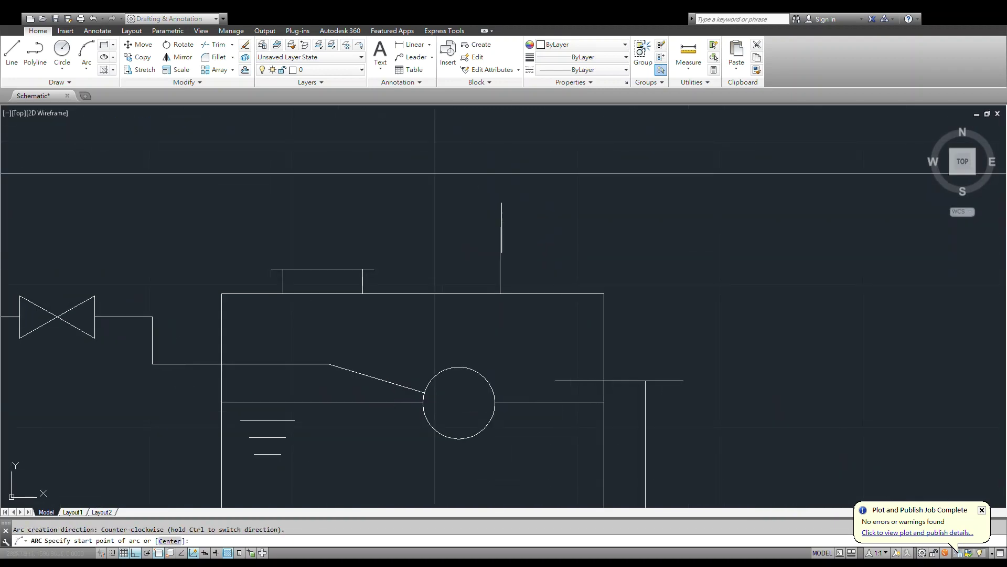
pyautogui.scroll(-5, 524, 233)
pyautogui.press('Escape')
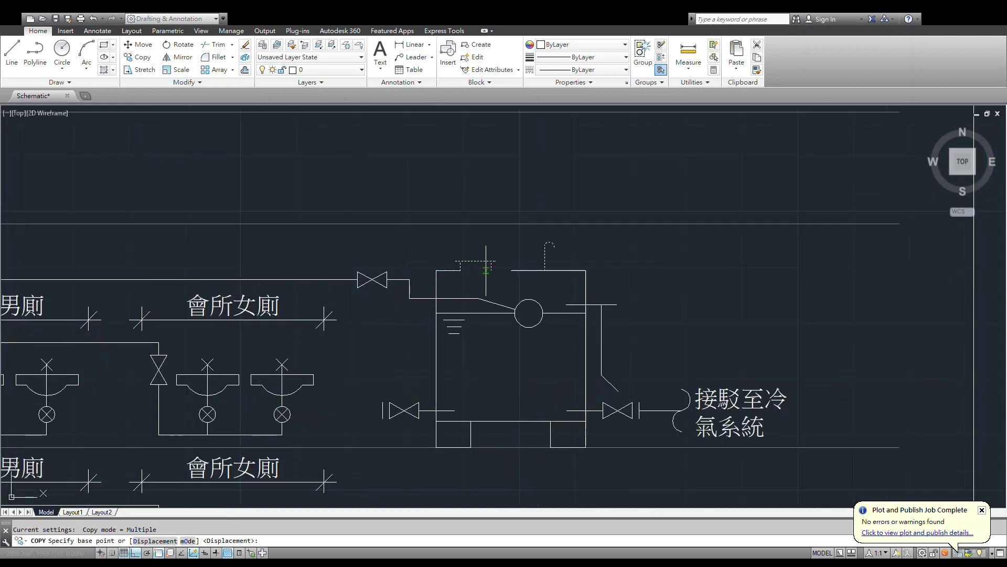
# Select the gooseneck vent hook above the tank and begin moving it.
pyautogui.scroll(5, 452, 315)
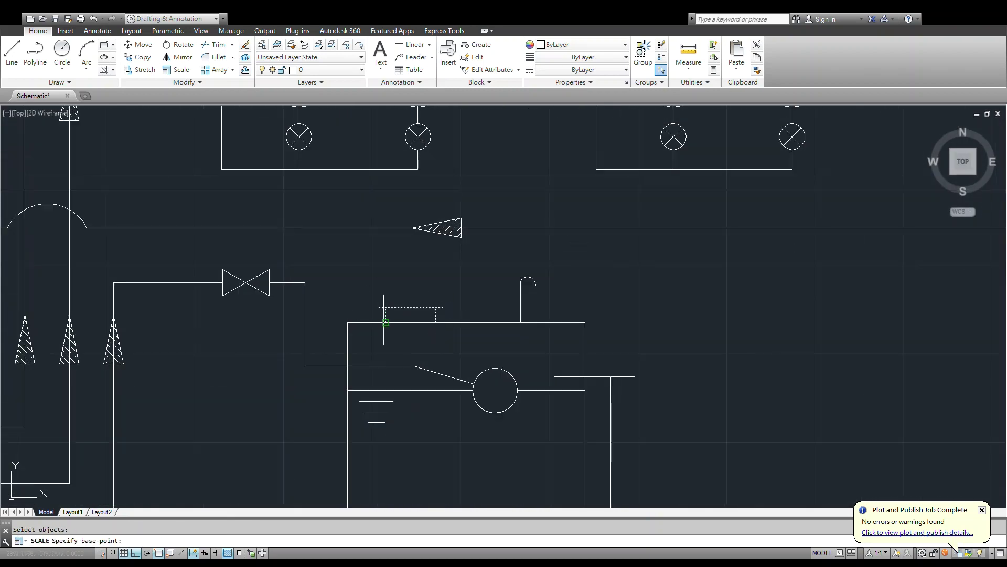
pyautogui.write('1.5')
pyautogui.scroll(-3, 415, 320)
pyautogui.click(605, 194)
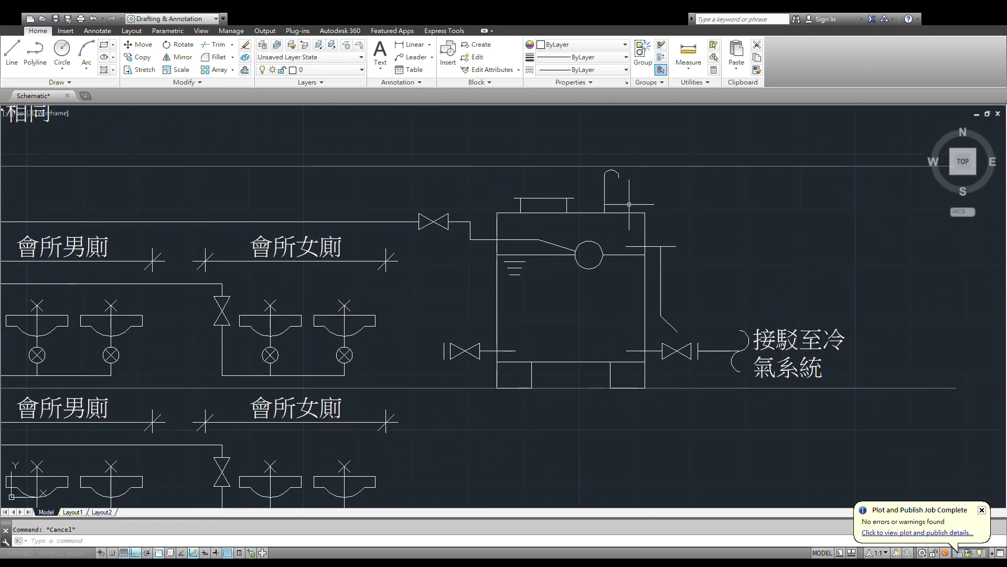
pyautogui.write('m')
pyautogui.press('Return')
pyautogui.click(605, 213)
pyautogui.press('Escape')
pyautogui.scroll(-4, 670, 207)
pyautogui.scroll(2, 740, 187)
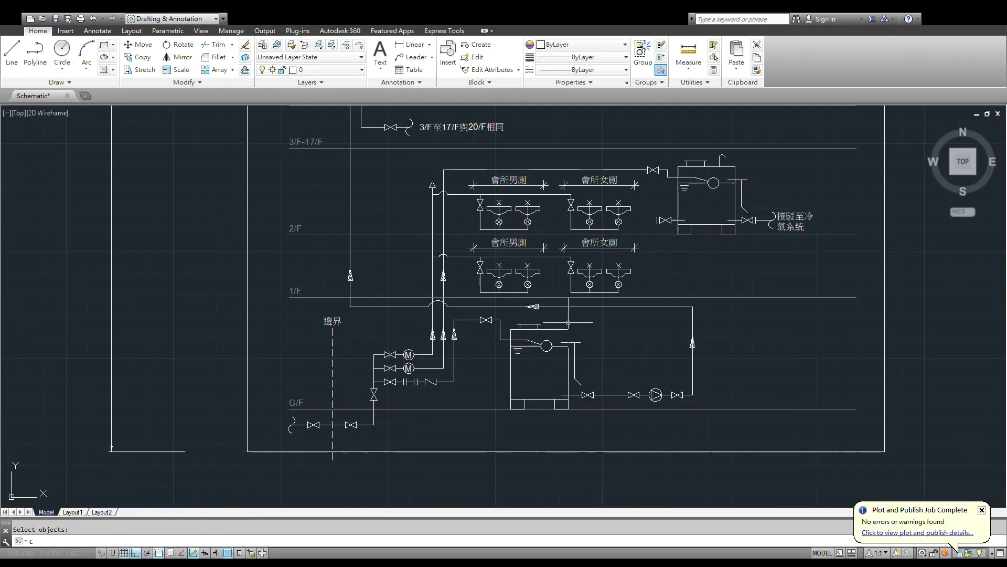
# Copy the gooseneck vent hook onto the upper tank's cover.
pyautogui.write('co')
pyautogui.press('Return')
pyautogui.click(741, 187)
pyautogui.scroll(-5, 741, 187)
pyautogui.scroll(2, 516, 262)
pyautogui.scroll(2, 305, 147)
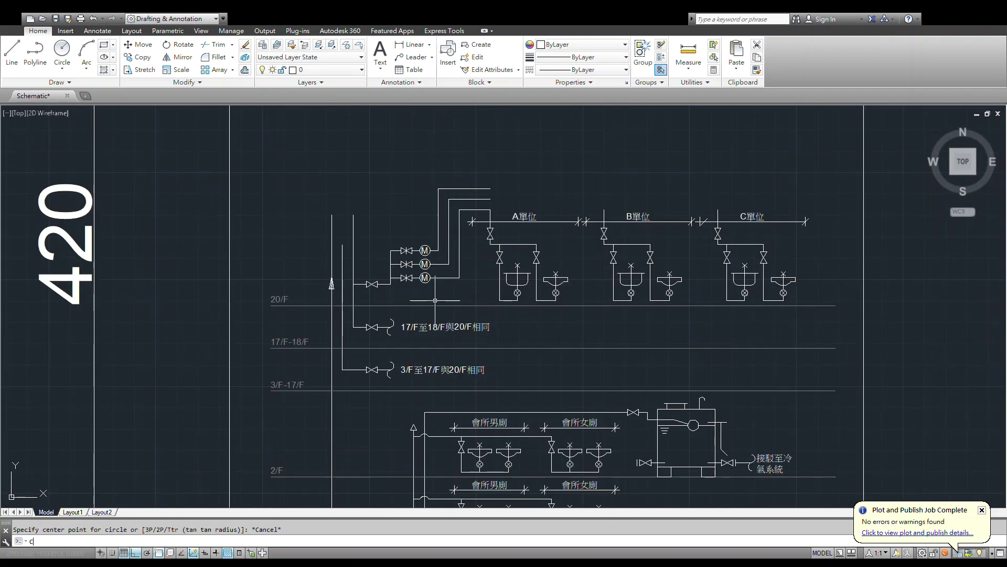
pyautogui.press('Escape')
pyautogui.scroll(-2, 306, 285)
pyautogui.scroll(4, 350, 274)
# Edit the 20/F floor label and select around the riser for the R/F roof line.
pyautogui.doubleClick(351, 275)
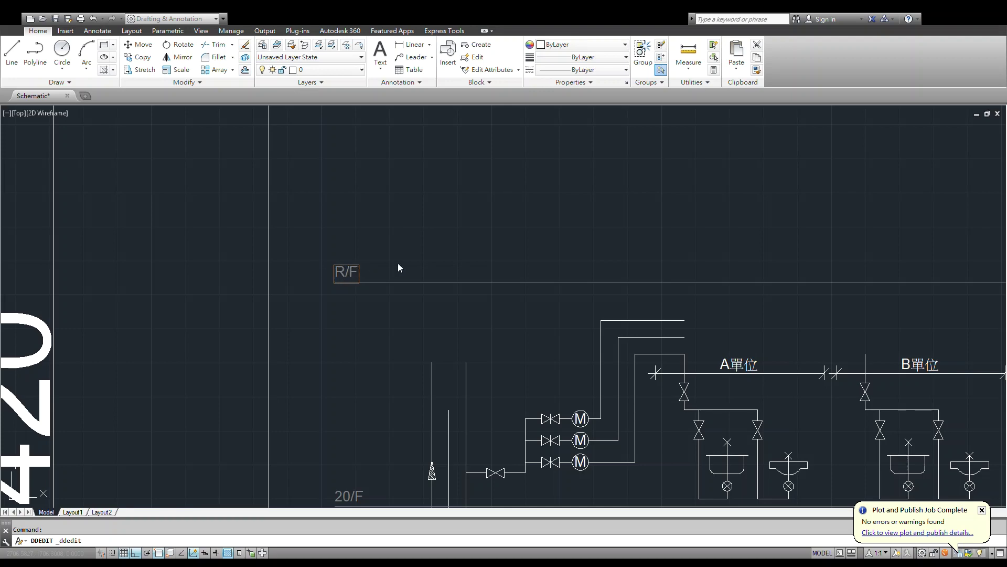
pyautogui.press('Escape')
pyautogui.scroll(2, 446, 369)
pyautogui.scroll(-2, 462, 311)
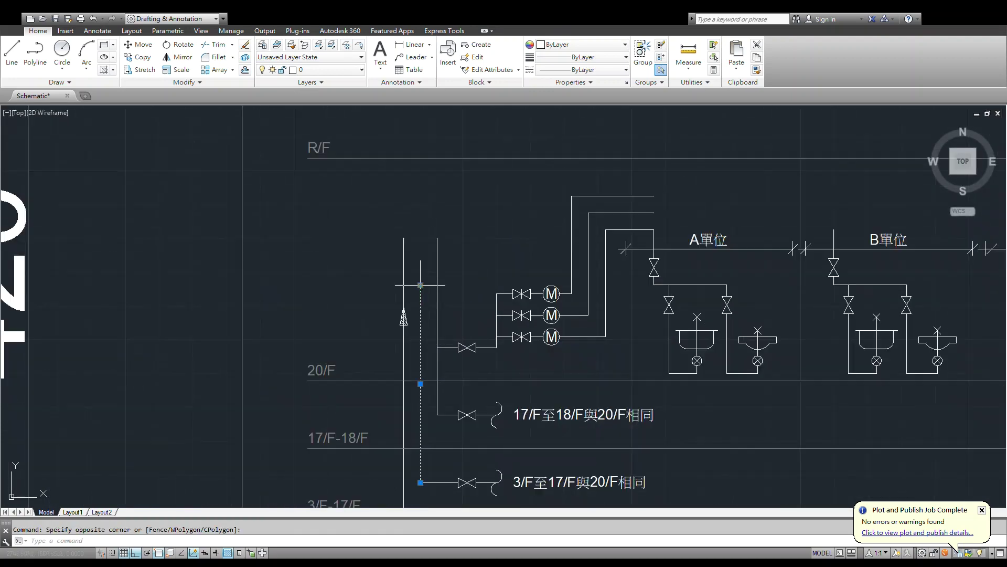
pyautogui.click(405, 273)
pyautogui.press('Escape')
pyautogui.scroll(-2, 373, 244)
pyautogui.scroll(3, 403, 308)
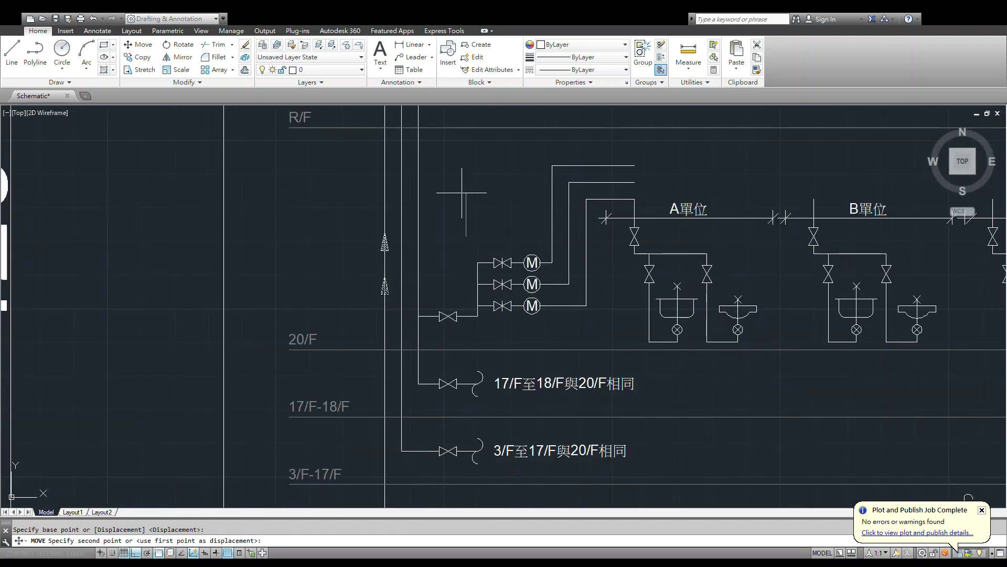
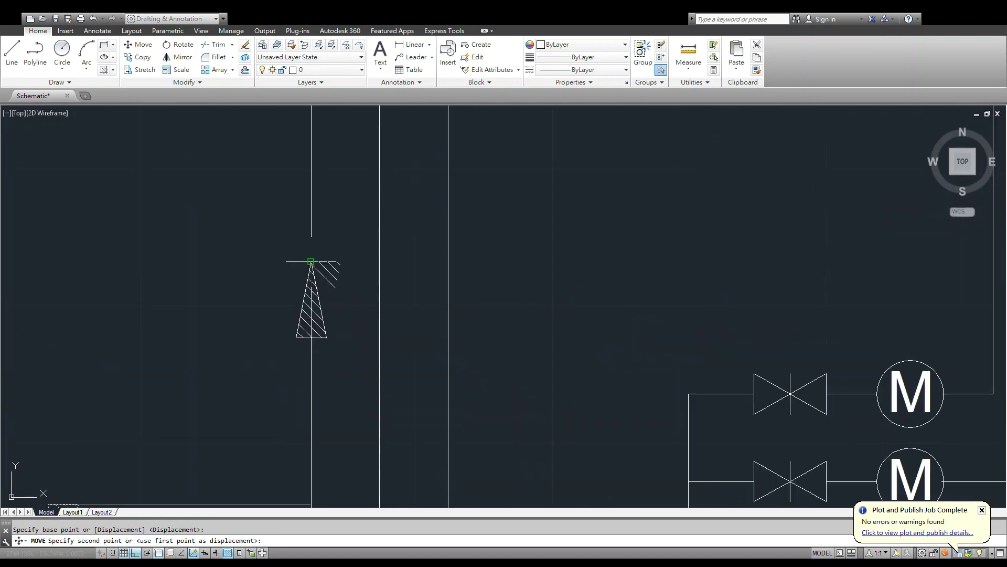
# Copy the hatched flow arrow onto the second and third risers.
pyautogui.click(379, 260)
pyautogui.click(447, 261)
pyautogui.press('Escape')
pyautogui.scroll(-5, 445, 220)
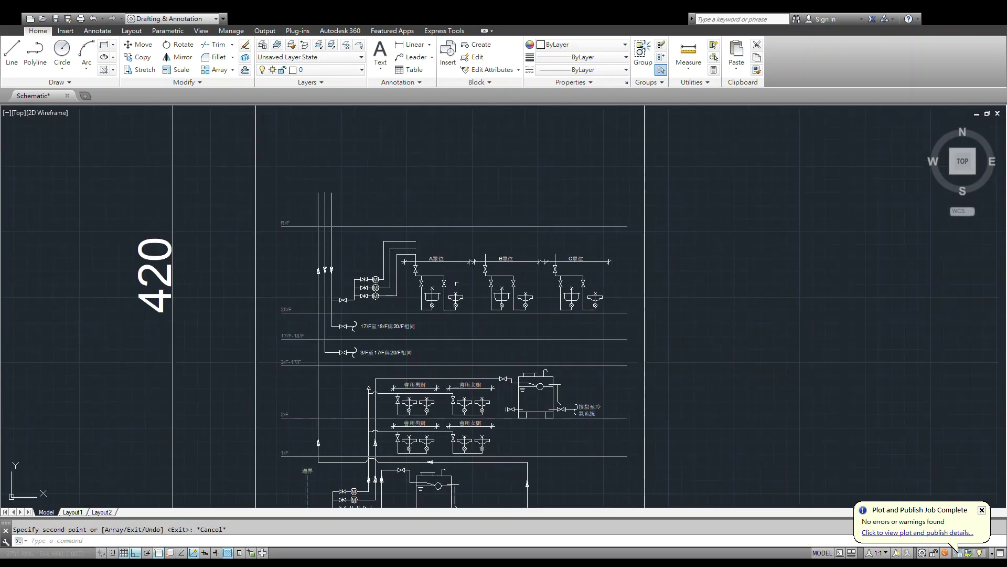
pyautogui.scroll(2, 461, 281)
# Start filleting the upper branch pipe corner, undoing a stray zoom.
pyautogui.press('Escape')
pyautogui.scroll(-3, 385, 219)
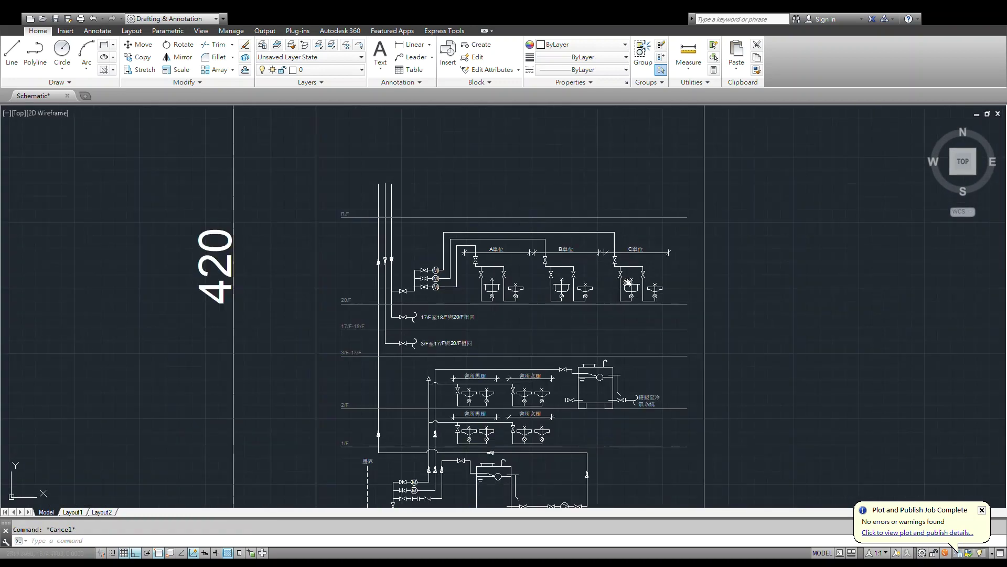
pyautogui.scroll(1, 525, 309)
pyautogui.scroll(-1, 525, 309)
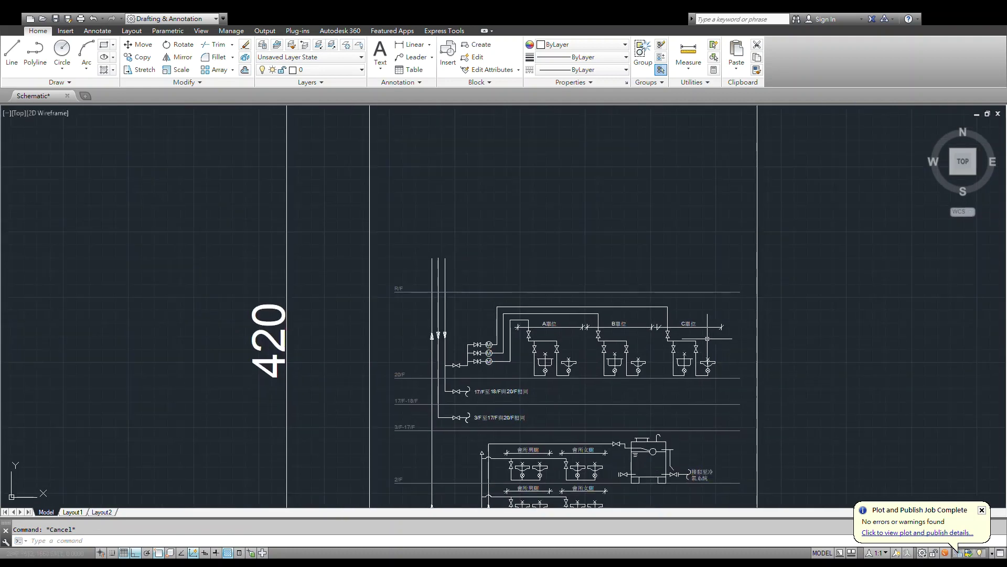
pyautogui.scroll(2, 515, 315)
pyautogui.press('Return')
pyautogui.click(525, 297)
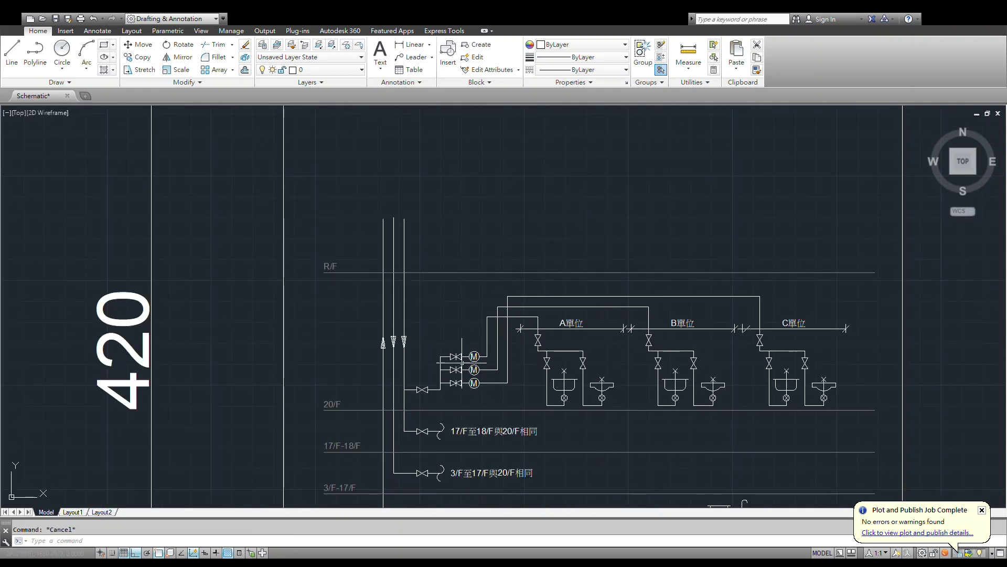
pyautogui.scroll(2, 496, 326)
pyautogui.hotkey('ctrl', 'z')
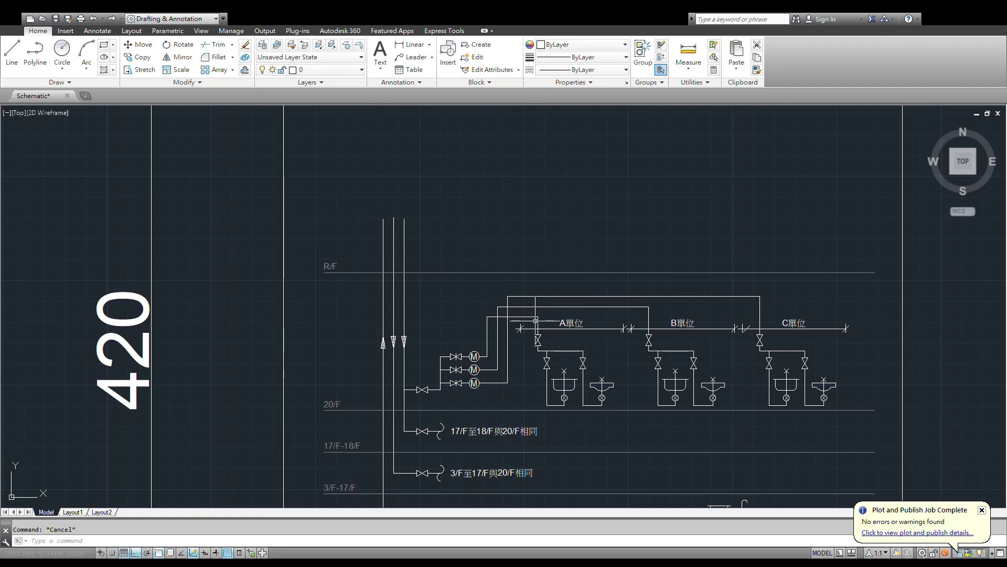
# Extend the top branch pipe across to unit C.
pyautogui.write('ex')
pyautogui.press('Return')
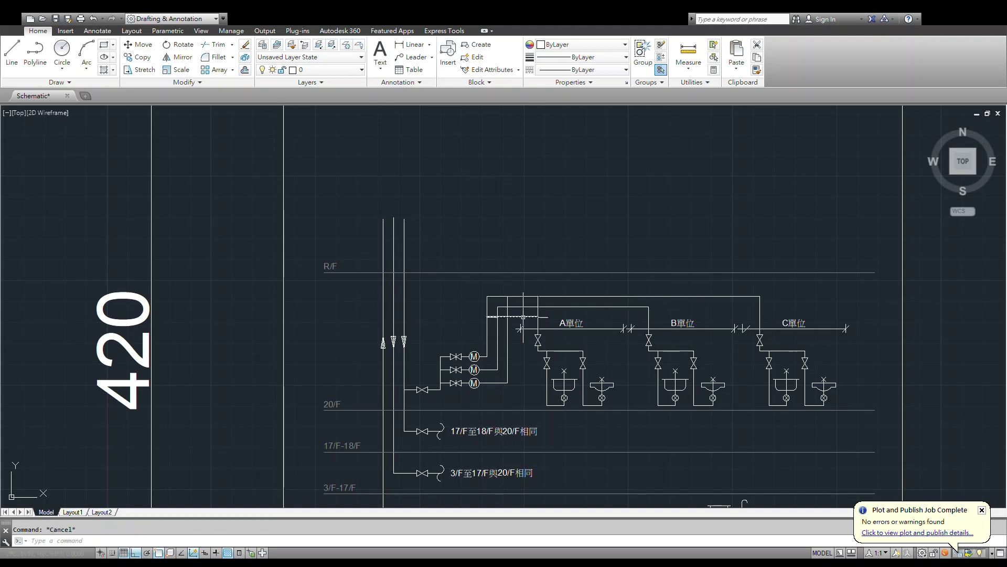
pyautogui.write('f')
pyautogui.press('Return')
pyautogui.click(590, 317)
pyautogui.press('Escape')
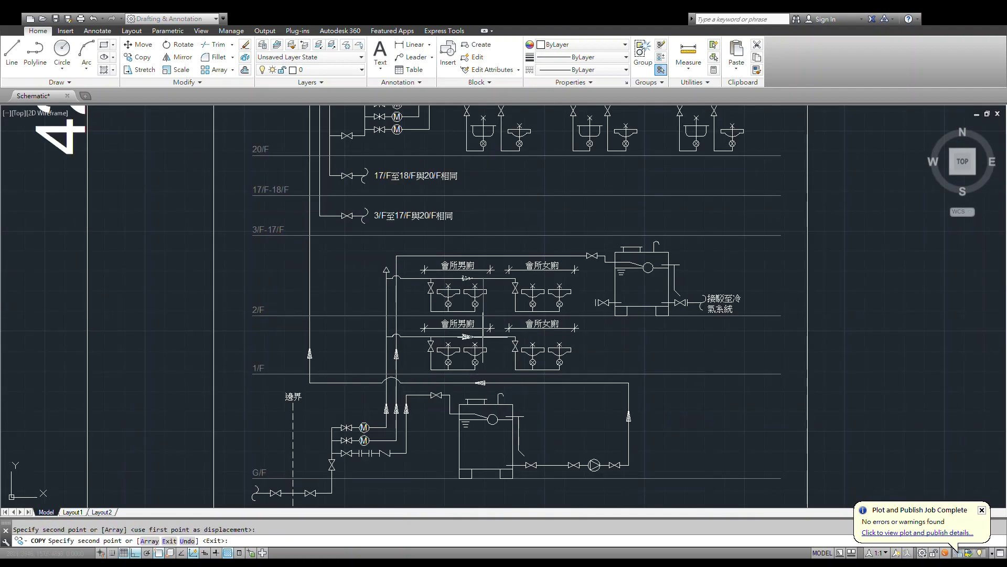
# Begin copying flow arrows onto the horizontal branch pipes.
pyautogui.write('co')
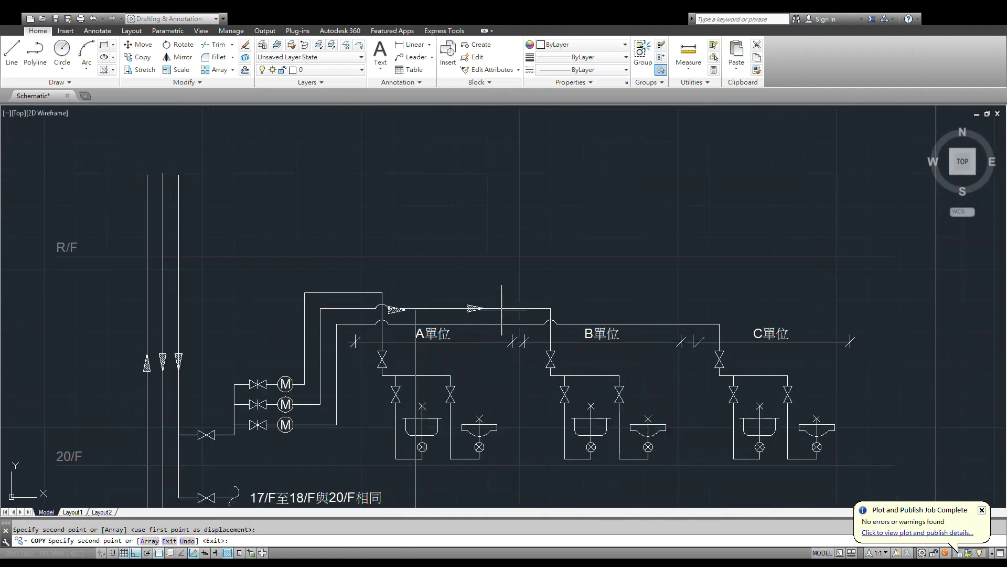
pyautogui.scroll(2, 457, 334)
pyautogui.press('Escape')
pyautogui.scroll(-5, 471, 293)
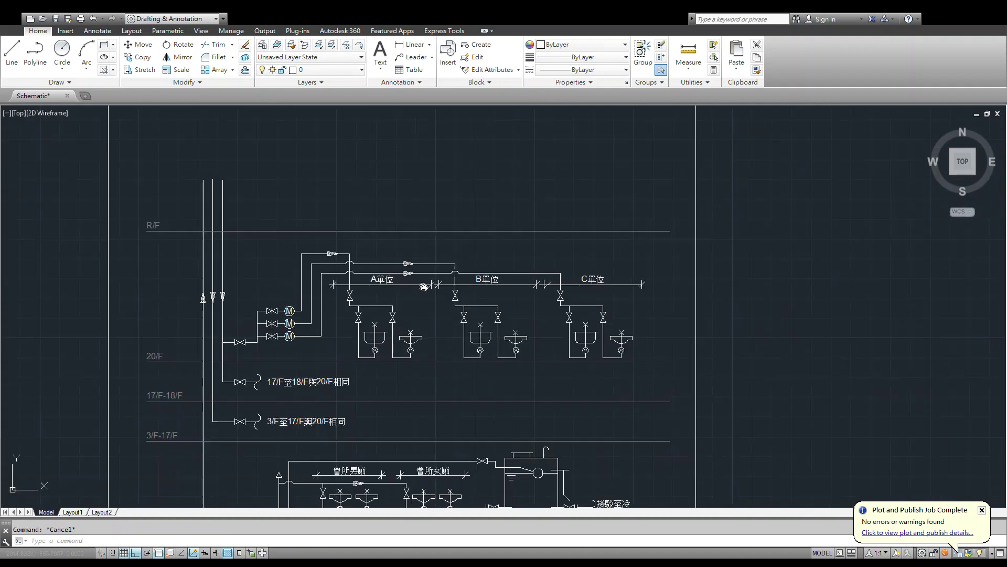
pyautogui.scroll(-4, 471, 294)
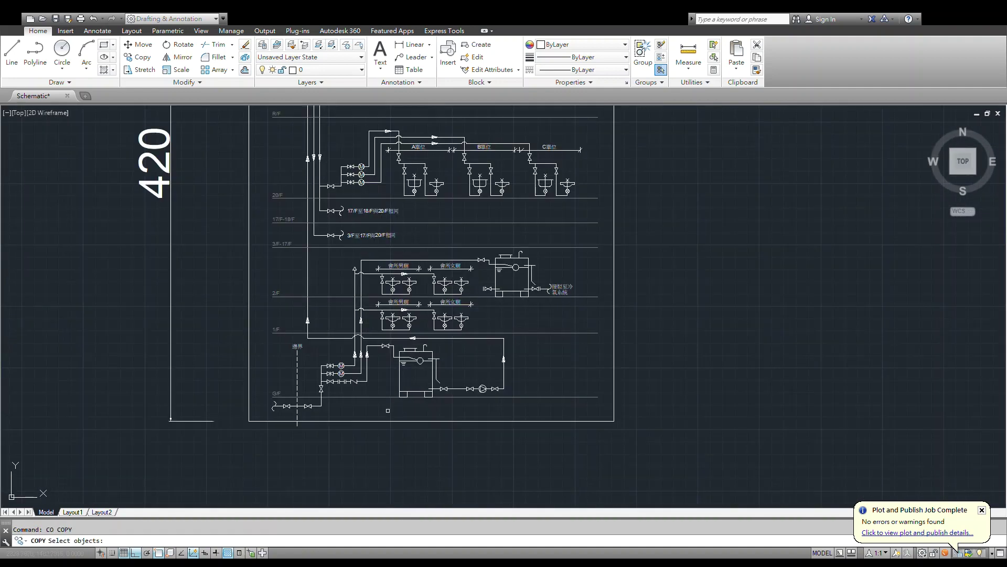
# Mirror the copied water tank about a vertical line.
pyautogui.scroll(-3, 431, 263)
pyautogui.scroll(5, 525, 367)
pyautogui.write('M')
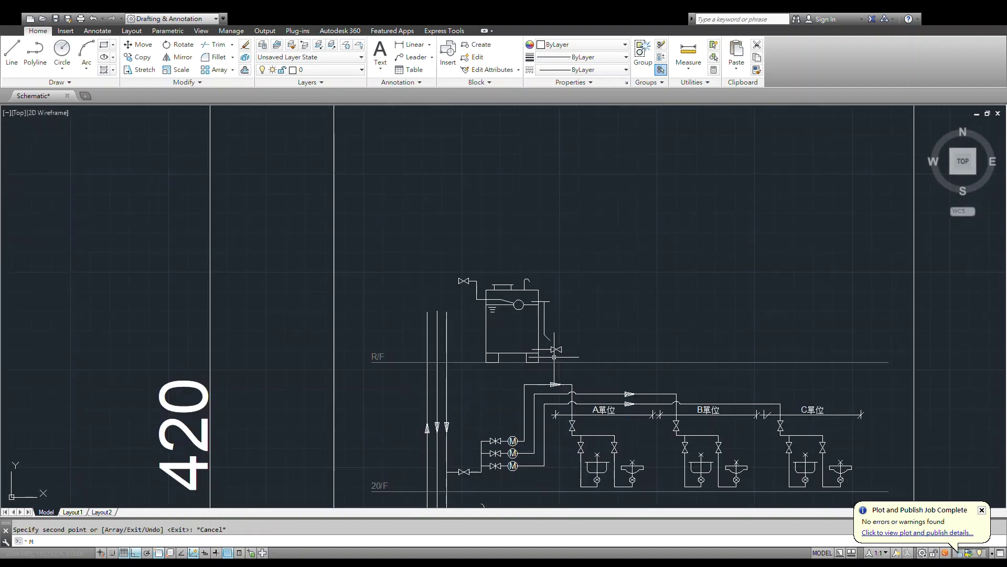
pyautogui.press('Return')
pyautogui.scroll(2, 518, 351)
pyautogui.click(559, 367)
pyautogui.press('Escape')
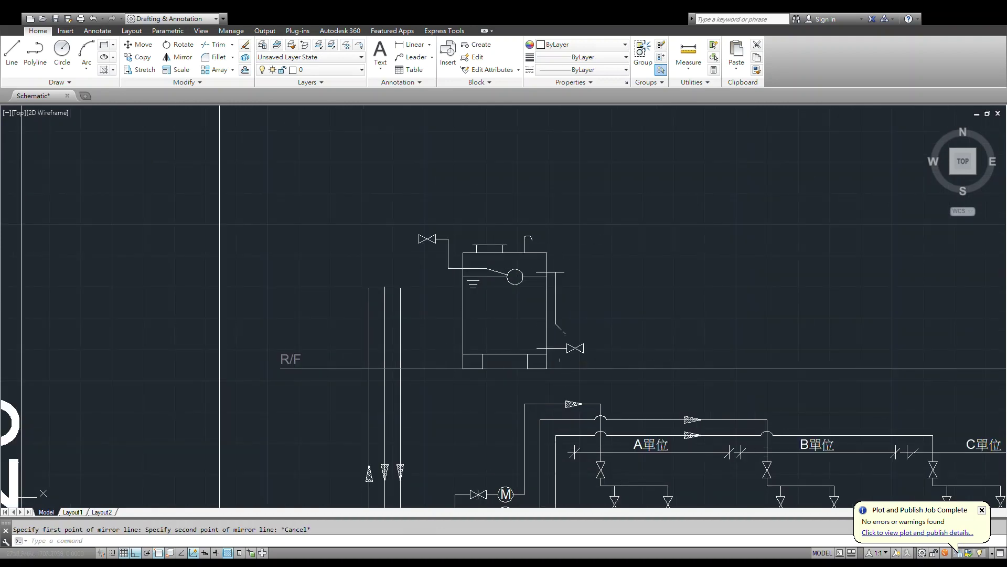
# Move the mirrored tank up to sit above the R/F line.
pyautogui.moveTo(458, 383); pyautogui.dragTo(572, 231)
pyautogui.press('Return')
pyautogui.click(504, 367)
pyautogui.click(505, 236)
pyautogui.press('Return')
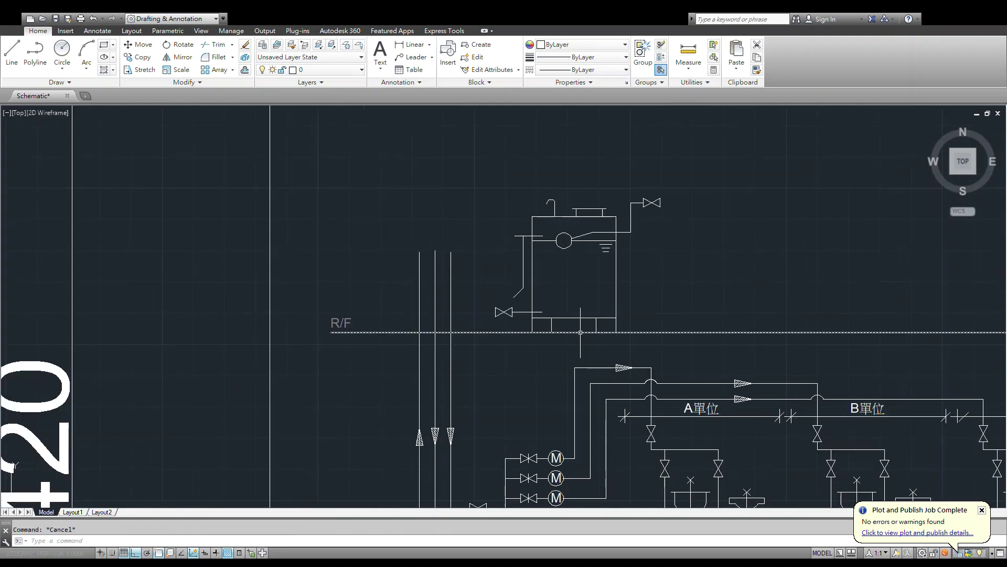
# Erase the extra valve at the tank's upper right.
pyautogui.scroll(2, 525, 314)
pyautogui.scroll(-2, 540, 343)
pyautogui.click(502, 383)
pyautogui.press('Escape')
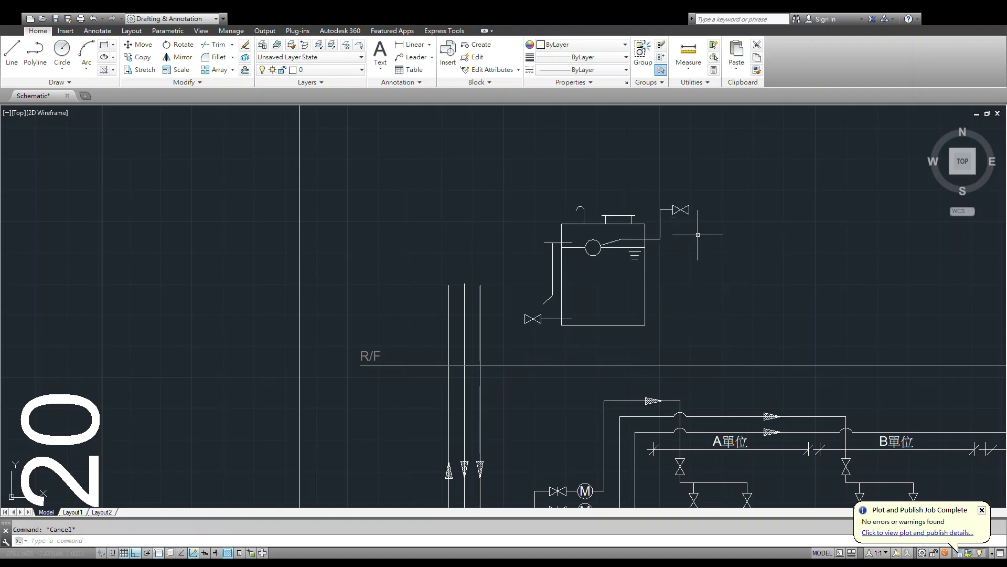
# Copy the whole tank alongside the original to form the twin tank.
pyautogui.scroll(2, 662, 236)
pyautogui.click(656, 257)
pyautogui.scroll(-2, 589, 225)
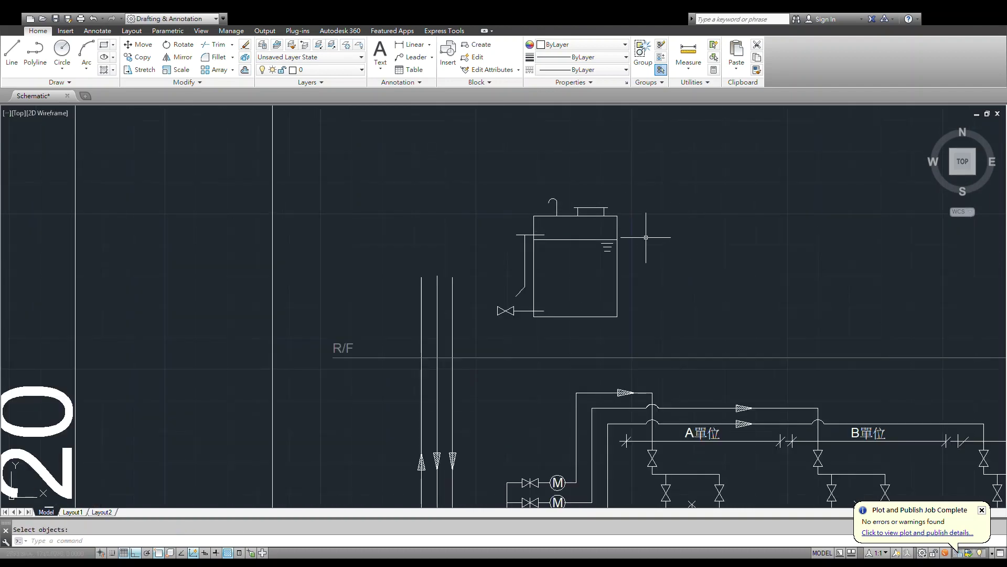
pyautogui.moveTo(528, 197); pyautogui.dragTo(668, 322)
pyautogui.press('Return')
pyautogui.click(617, 216)
pyautogui.click(701, 215)
pyautogui.press('Escape')
# Mirror the tank's side piping, keeping the original.
pyautogui.scroll(-2, 634, 278)
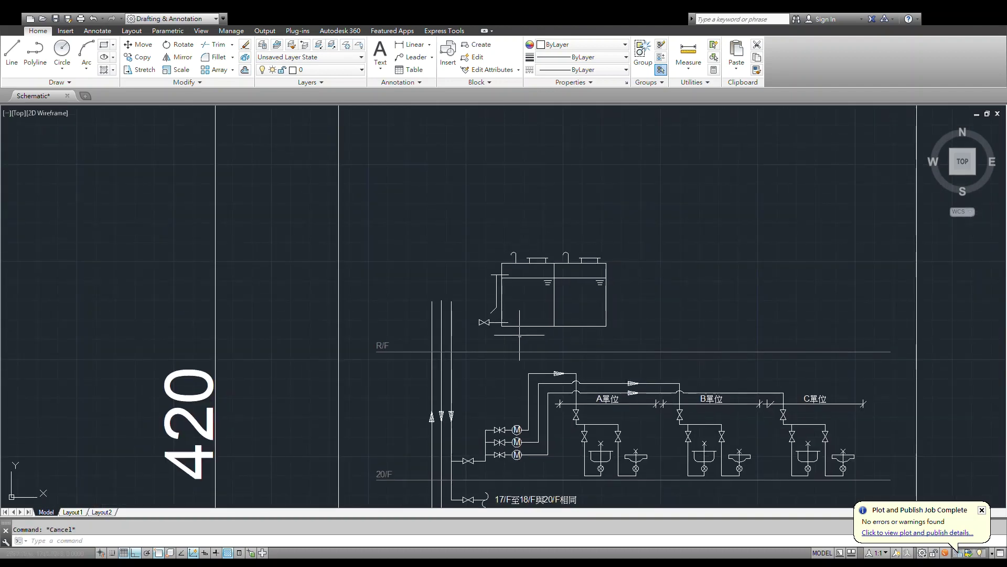
pyautogui.scroll(2, 387, 370)
pyautogui.click(653, 264)
pyautogui.press('Return')
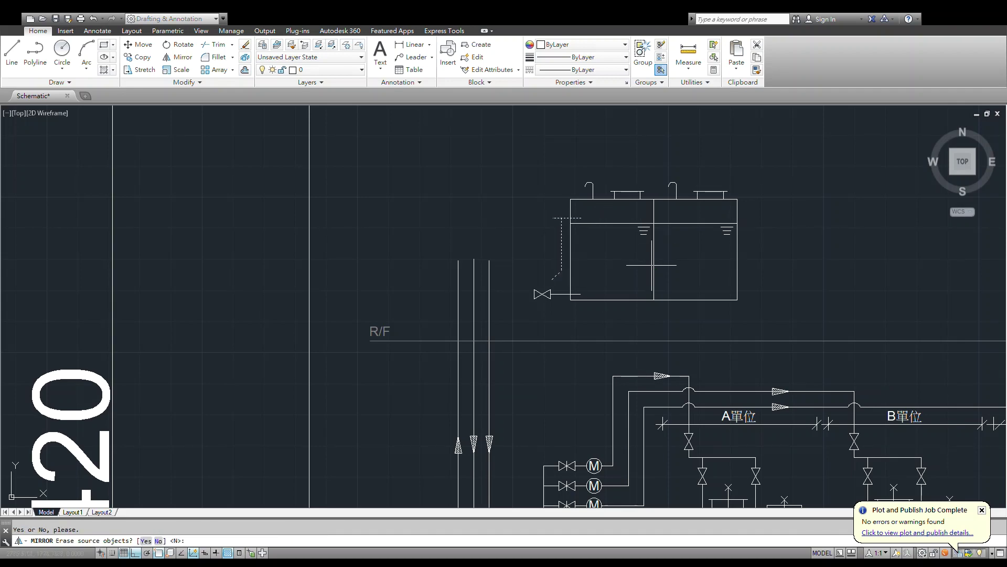
pyautogui.scroll(-2, 472, 341)
pyautogui.scroll(2, 574, 335)
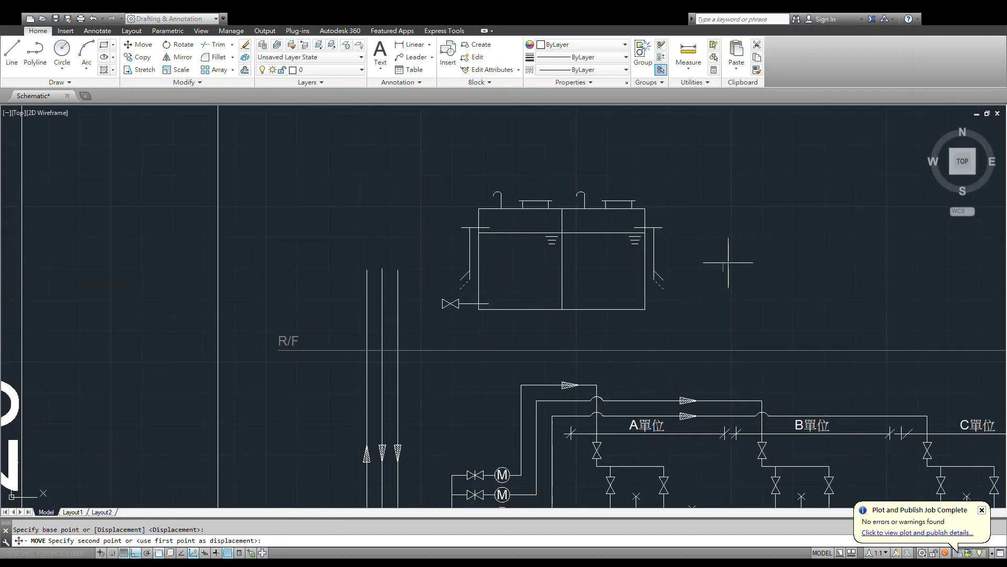
pyautogui.press('Escape')
# Trim the tank lines and mirror the outlet valve to the other side.
pyautogui.write('tr')
pyautogui.press('Return')
pyautogui.scroll(2, 455, 277)
pyautogui.click(491, 257)
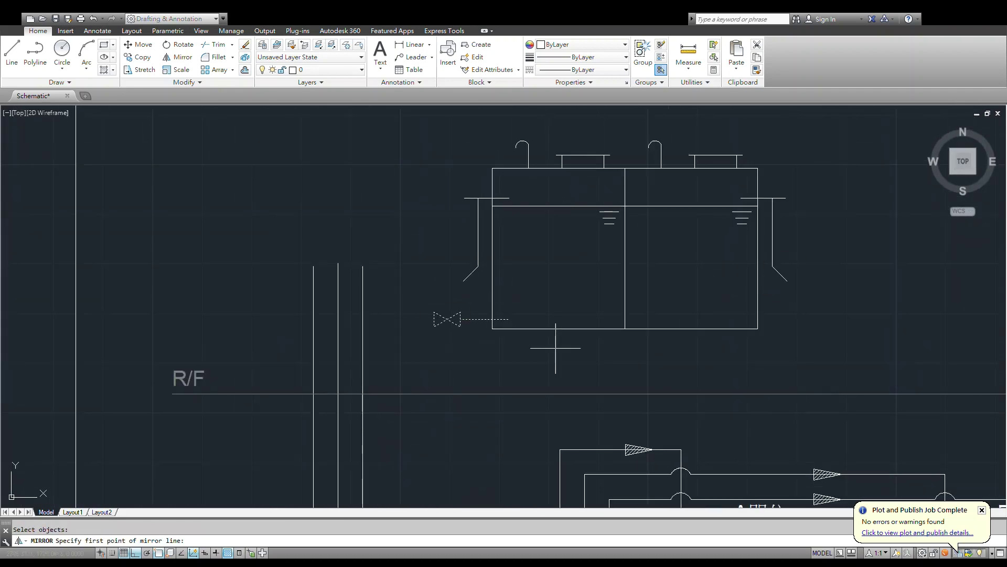
pyautogui.click(625, 328)
pyautogui.click(625, 357)
pyautogui.press('Return')
pyautogui.scroll(-3, 577, 336)
# Draw a pipe from the left tank valve toward the riser.
pyautogui.scroll(2, 562, 306)
pyautogui.click(562, 306)
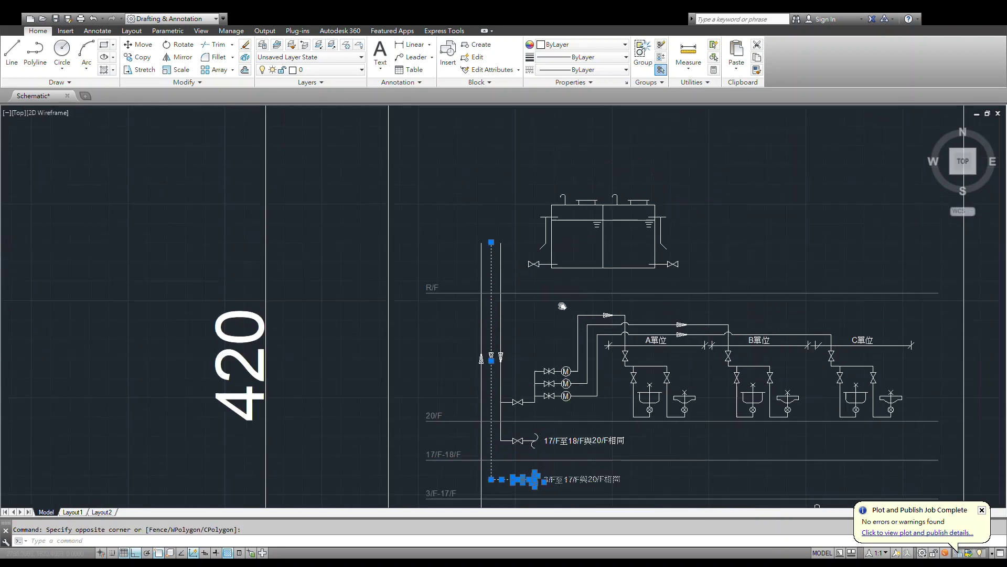
pyautogui.press('Escape')
pyautogui.scroll(2, 504, 274)
pyautogui.scroll(-3, 481, 258)
pyautogui.scroll(5, 419, 262)
pyautogui.write('L')
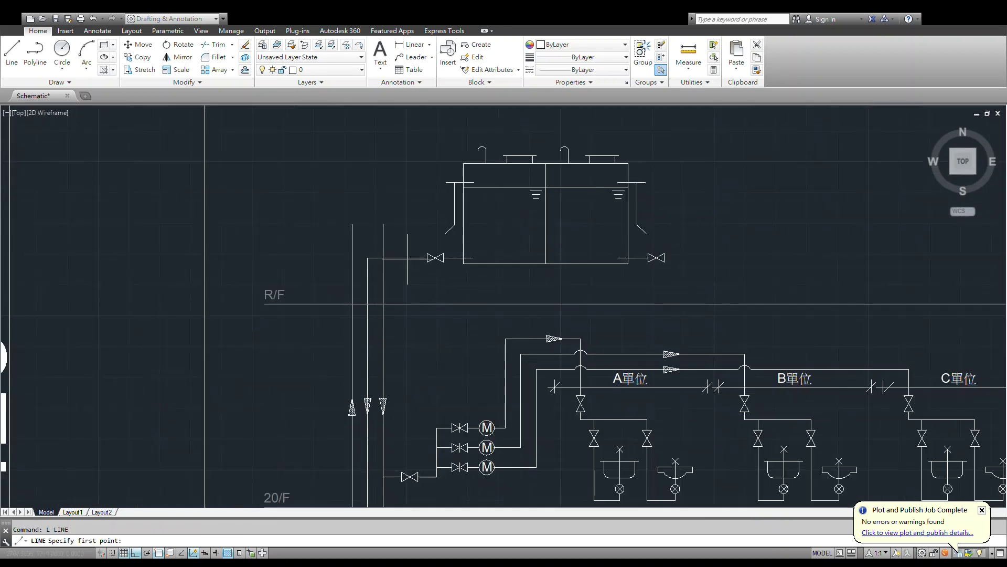
pyautogui.write('l')
pyautogui.press('Return')
pyautogui.click(408, 257)
pyautogui.press('Escape')
pyautogui.scroll(-3, 577, 283)
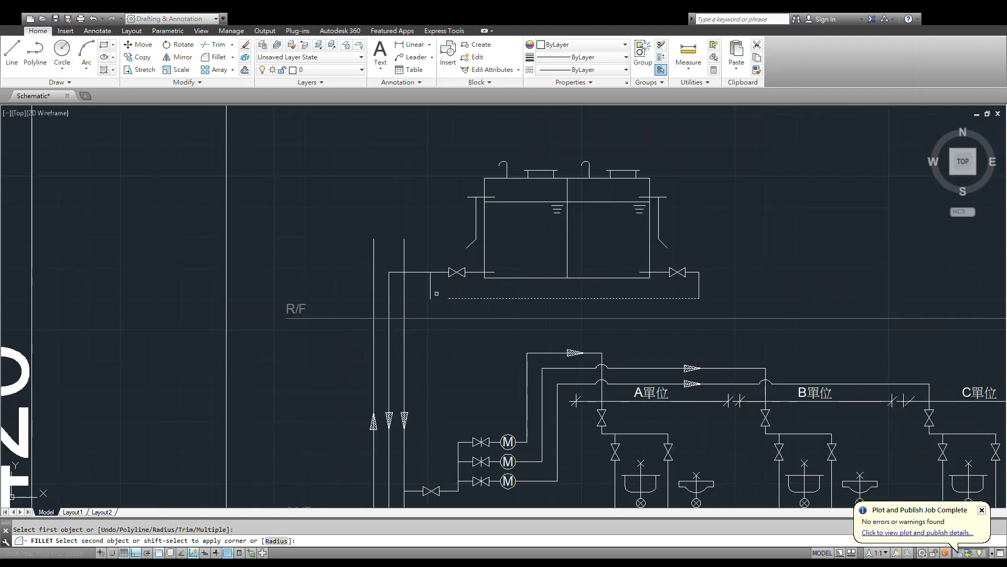
pyautogui.scroll(-2, 498, 286)
pyautogui.scroll(-2, 482, 287)
pyautogui.scroll(8, 517, 257)
# Copy a valve just above the original and mirror it to the left side.
pyautogui.write('co')
pyautogui.press('Return')
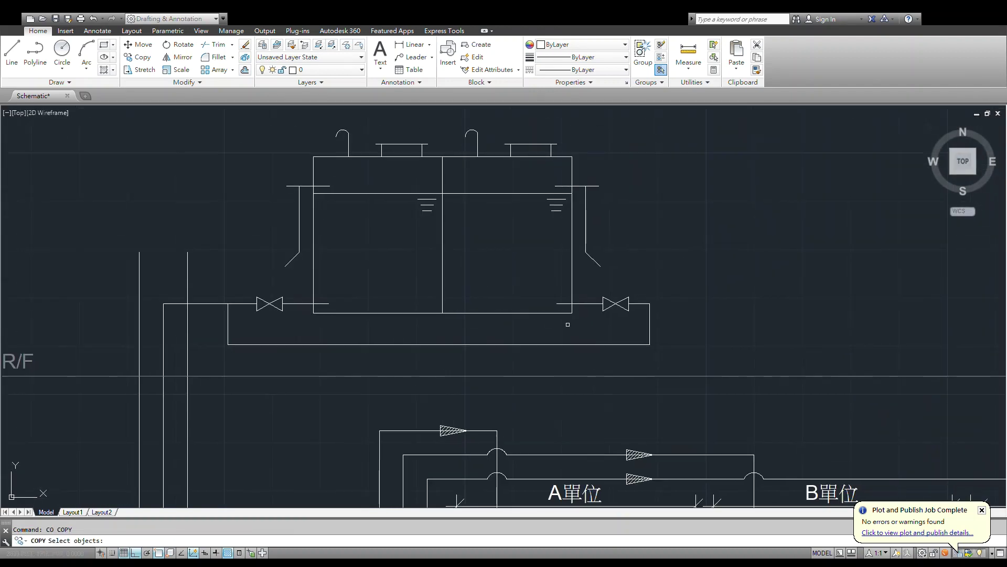
pyautogui.click(639, 297)
pyautogui.press('Escape')
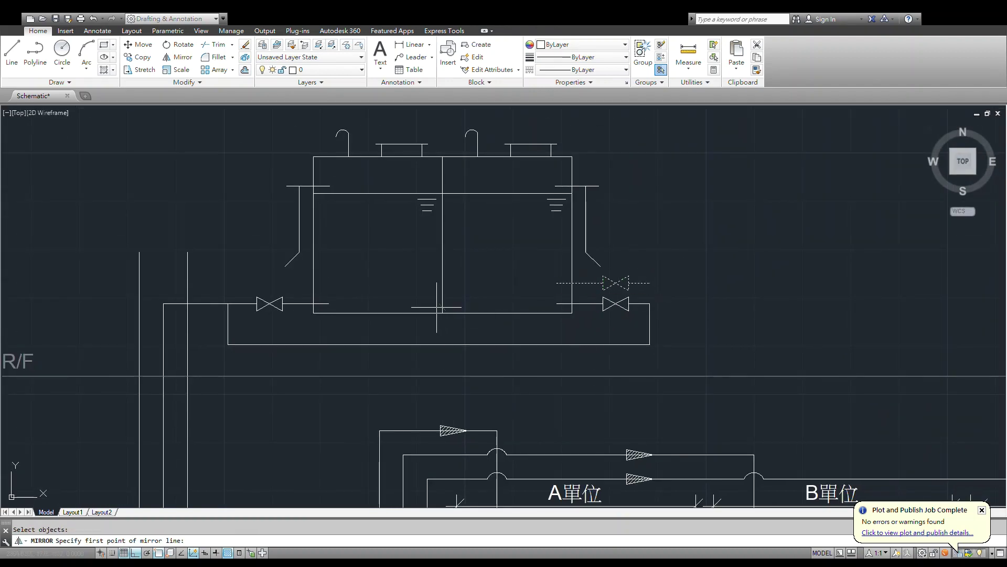
pyautogui.click(436, 307)
pyautogui.click(436, 335)
pyautogui.press('Return')
# Offset the pipe beneath the tanks to create a second loop.
pyautogui.moveTo(436, 315); pyautogui.dragTo(575, 284, button='middle')
pyautogui.press('Escape')
pyautogui.click(339, 286)
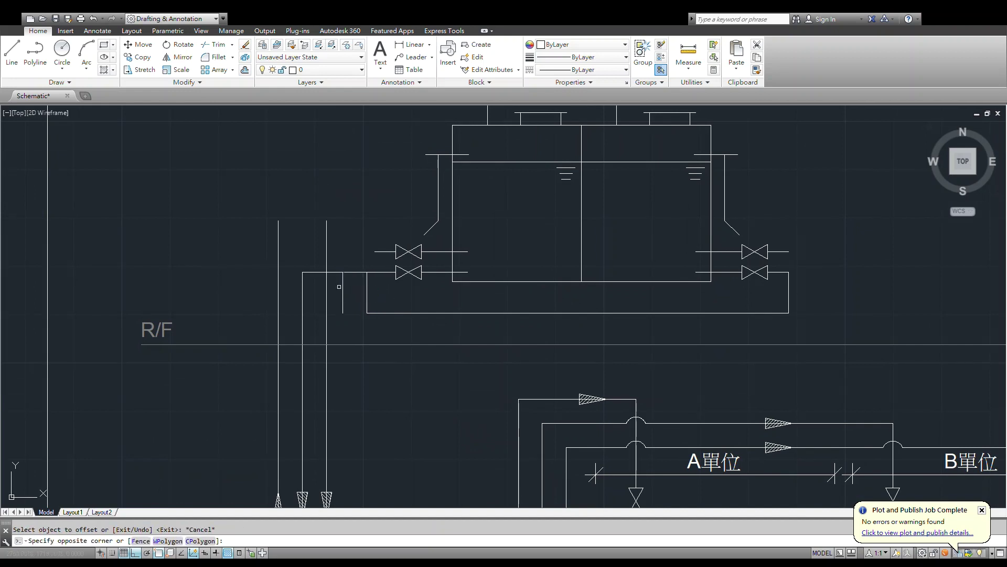
pyautogui.click(327, 292)
# Fillet the vertical pipe into the horizontal pipe below the tanks.
pyautogui.write('f')
pyautogui.press('Return')
pyautogui.scroll(-1, 399, 300)
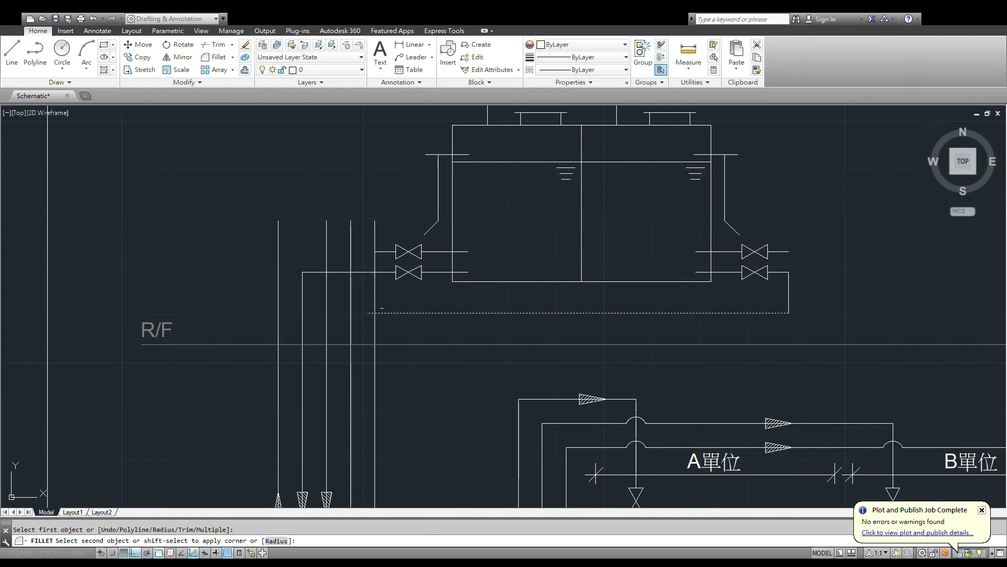
pyautogui.scroll(2, 399, 299)
pyautogui.scroll(-4, 399, 299)
pyautogui.click(409, 297)
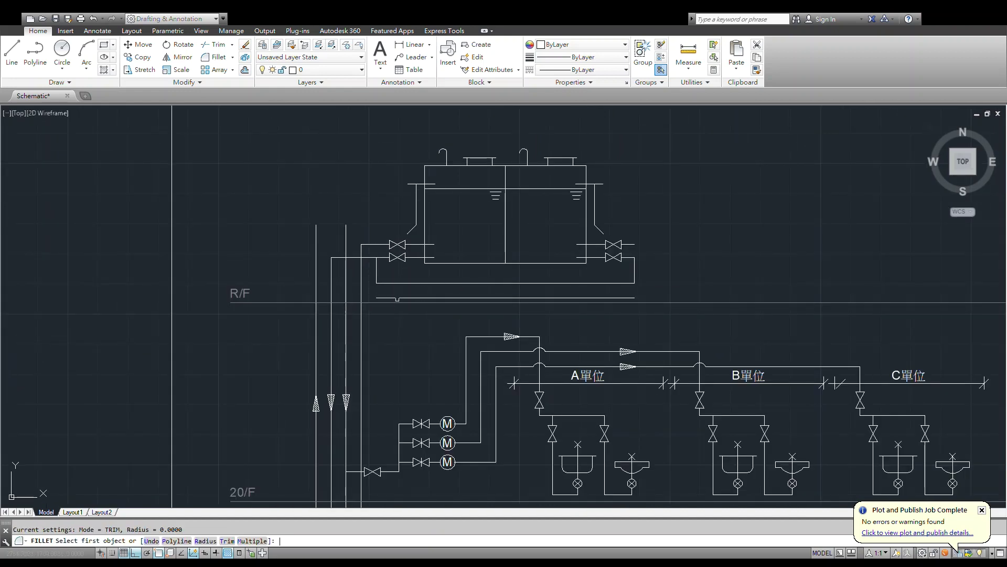
pyautogui.click(361, 315)
pyautogui.moveTo(361, 315); pyautogui.dragTo(288, 318, button='middle')
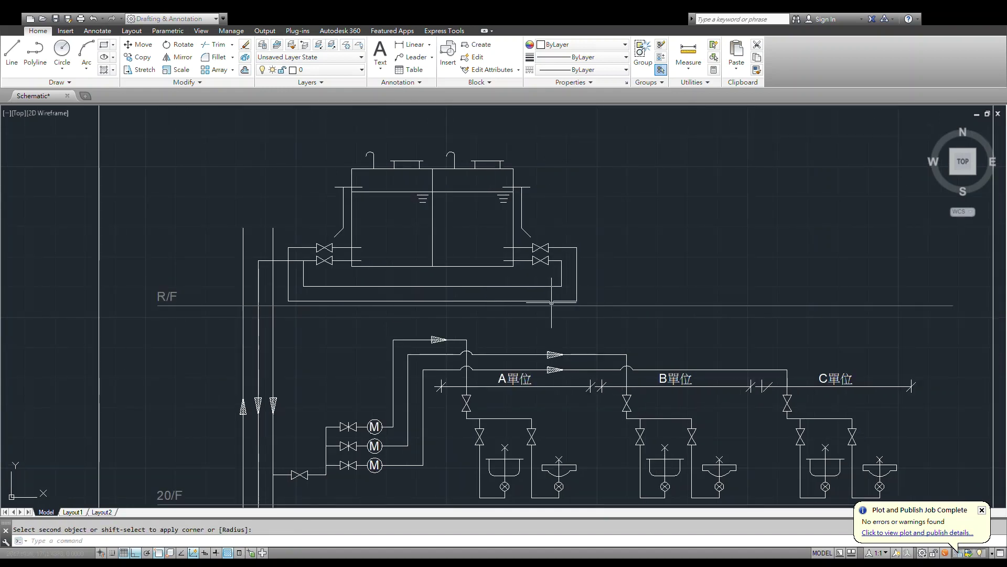
pyautogui.moveTo(552, 303); pyautogui.dragTo(491, 313, button='middle')
pyautogui.press('Escape')
# Select the line beside the right valve and start copying the pump group.
pyautogui.click(519, 259)
pyautogui.write('co')
pyautogui.press('Return')
pyautogui.scroll(-3, 516, 258)
# Window-select the pump and valve group, then cancel the unfinished copy.
pyautogui.moveTo(367, 326); pyautogui.dragTo(630, 367)
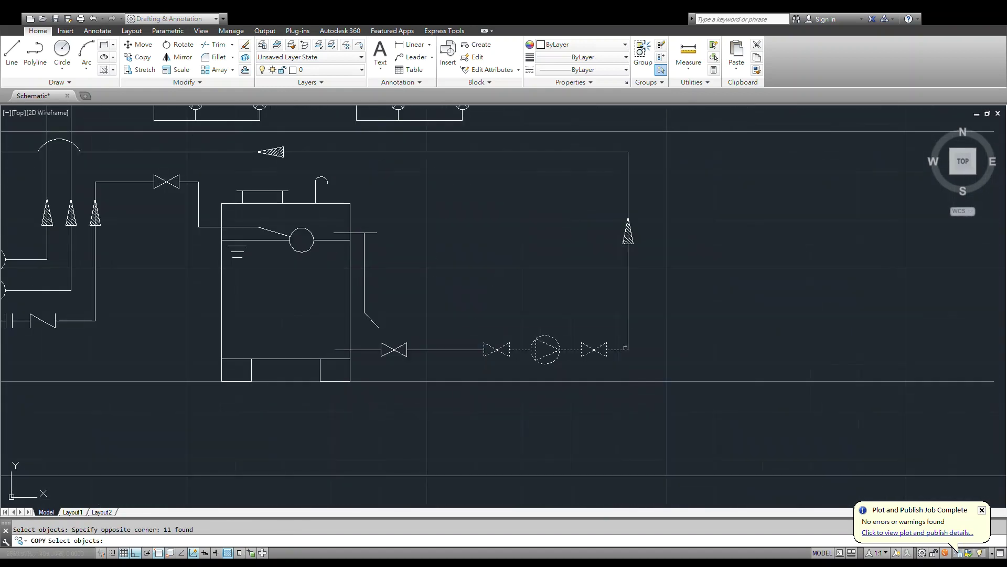
pyautogui.click(462, 420)
pyautogui.scroll(3, 400, 156)
pyautogui.scroll(-4, 400, 155)
pyautogui.scroll(2, 465, 258)
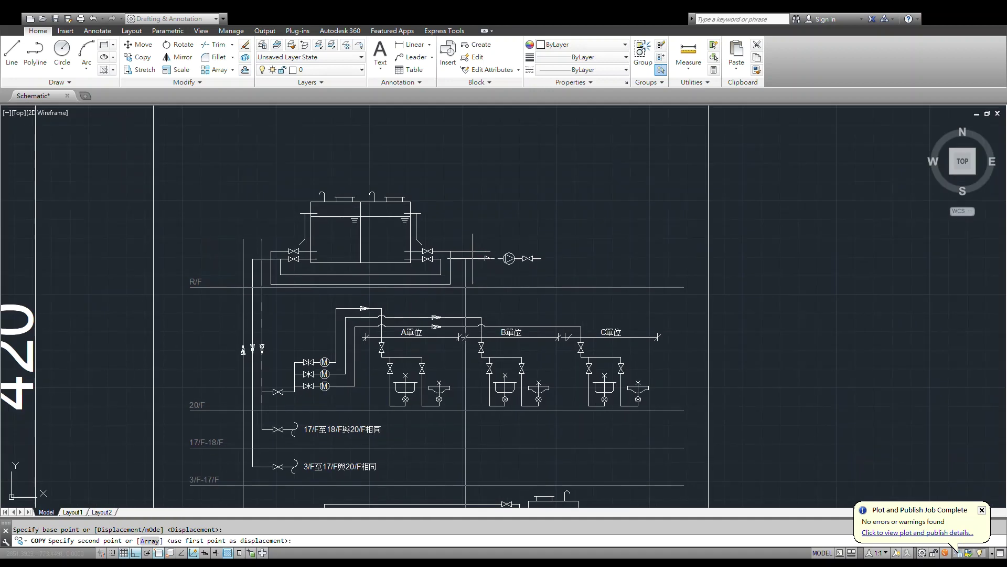
pyautogui.press('Escape')
pyautogui.scroll(2, 466, 259)
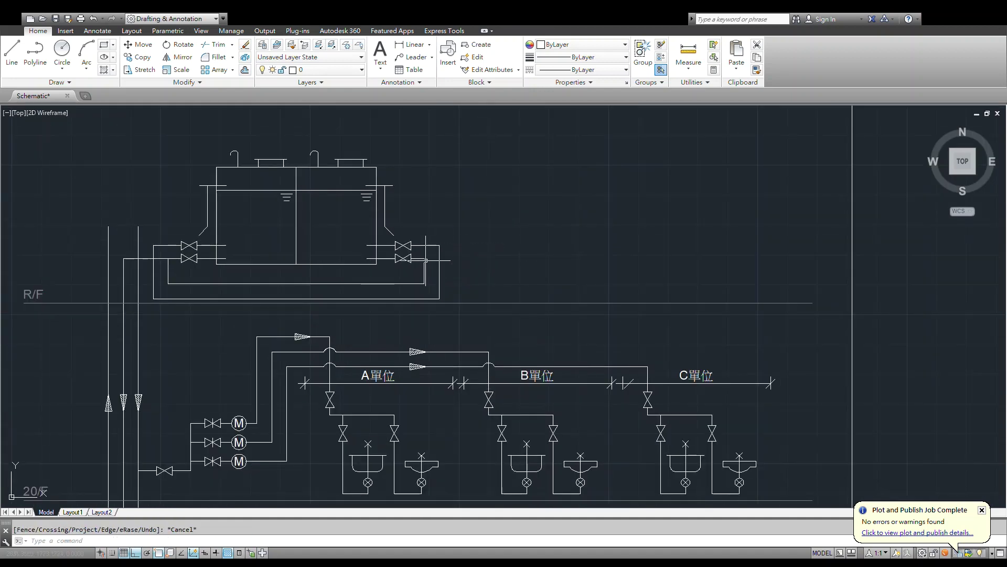
# Move the roof tank group further to the right.
pyautogui.write('m')
pyautogui.press('Return')
pyautogui.click(81, 124)
pyautogui.click(491, 321)
pyautogui.press('Return')
pyautogui.click(469, 170)
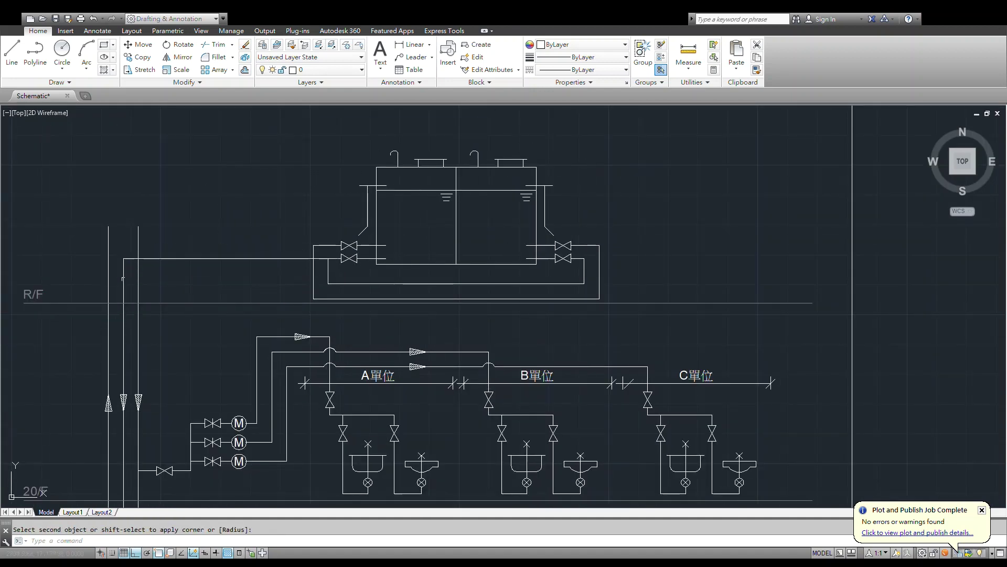
pyautogui.scroll(-4, 319, 246)
pyautogui.scroll(2, 308, 218)
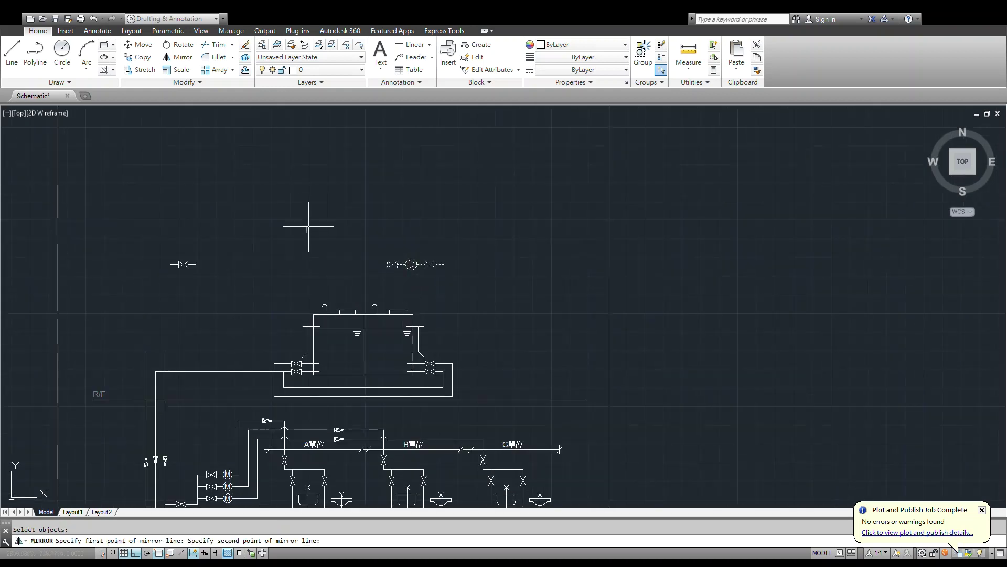
# Copy the pump-and-valve row to add a second parallel pump below.
pyautogui.write('m')
pyautogui.press('Return')
pyautogui.press('Return')
pyautogui.click(192, 333)
pyautogui.scroll(2, 218, 321)
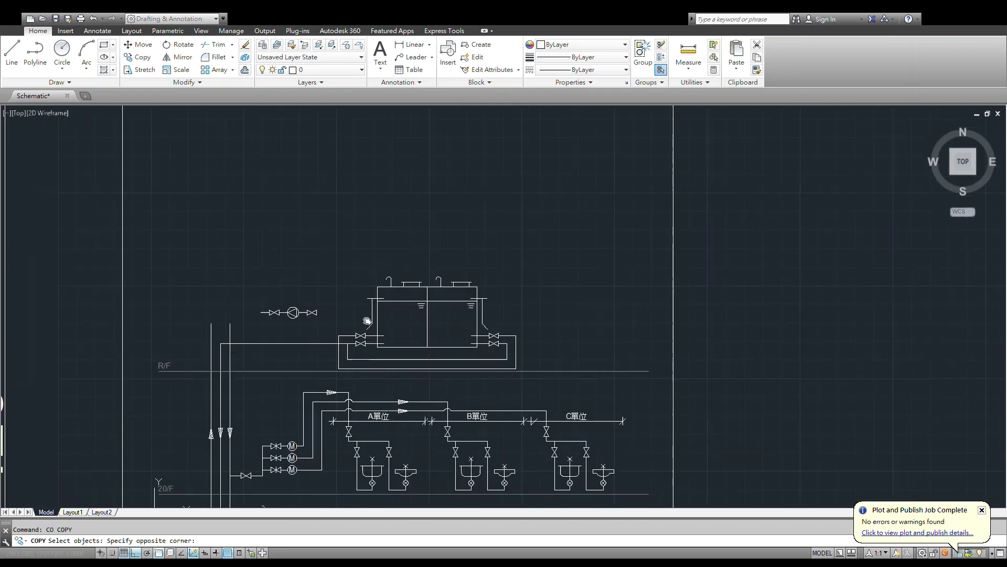
pyautogui.click(346, 310)
pyautogui.press('Return')
pyautogui.click(277, 296)
pyautogui.write('l')
pyautogui.press('Return')
# Pipe the pumps into the tank outlet and trim the excess pipe.
pyautogui.click(342, 321)
pyautogui.scroll(2, 346, 322)
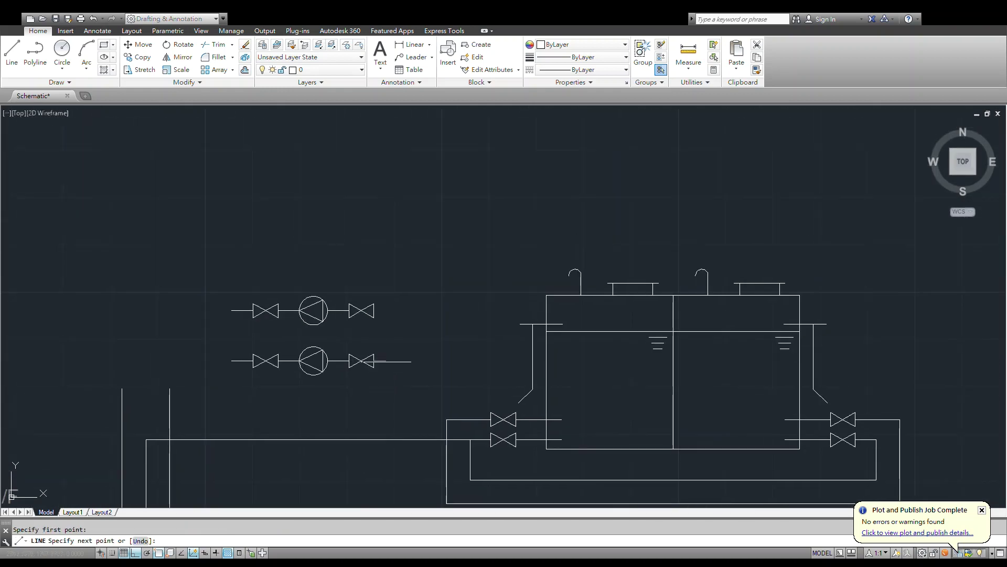
pyautogui.moveTo(463, 452); pyautogui.dragTo(433, 393, button='middle')
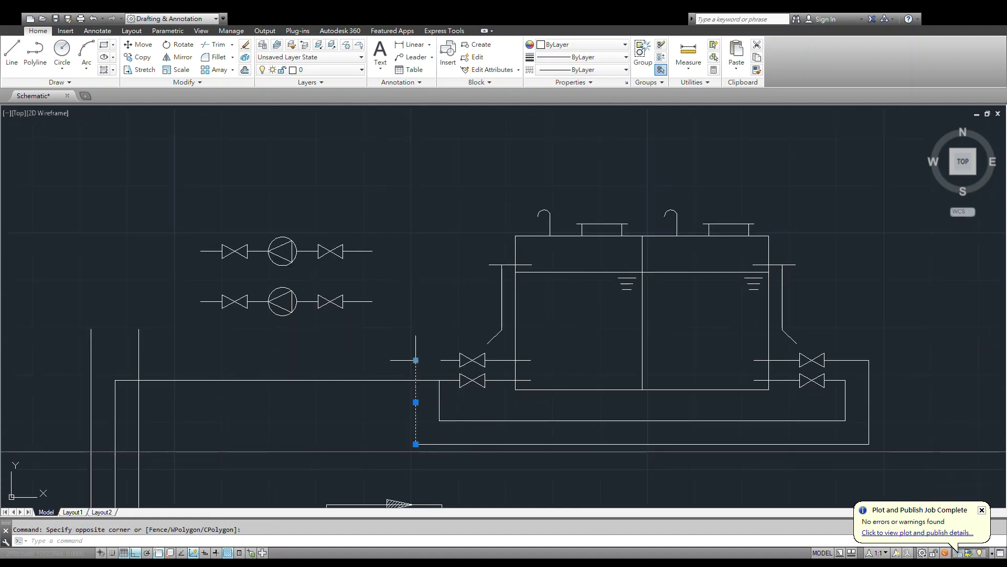
pyautogui.write('tr')
pyautogui.press('Return')
pyautogui.click(433, 259)
pyautogui.click(376, 294)
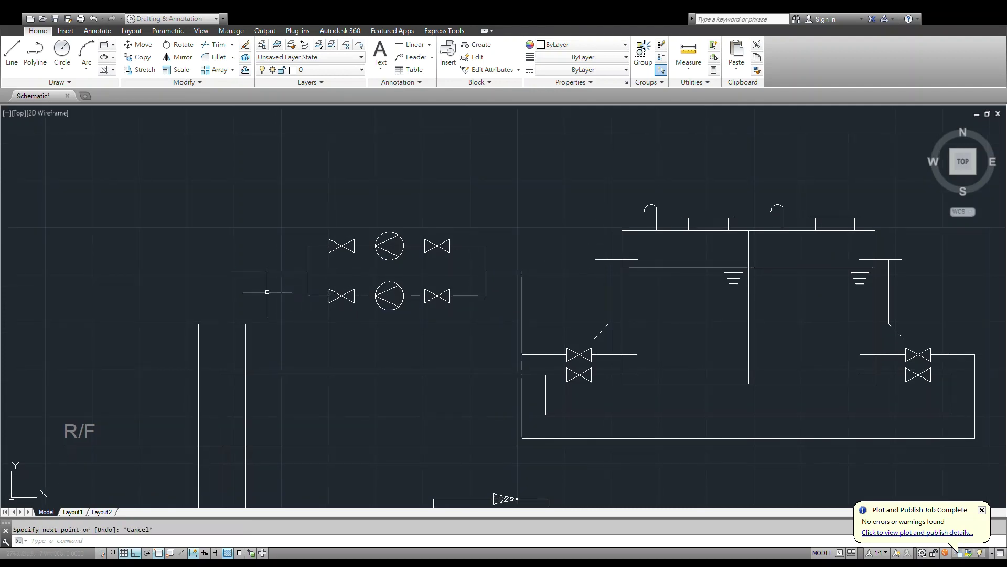
pyautogui.scroll(5, 297, 269)
pyautogui.press('Escape')
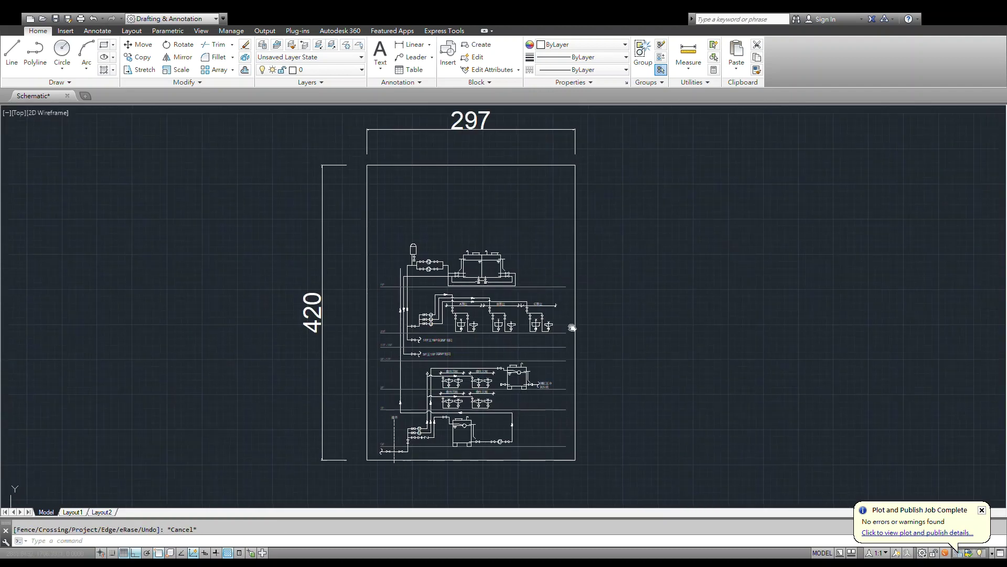
# Position a copied vertical pipe above the roof tank.
pyautogui.scroll(2, 435, 328)
pyautogui.scroll(1, 488, 357)
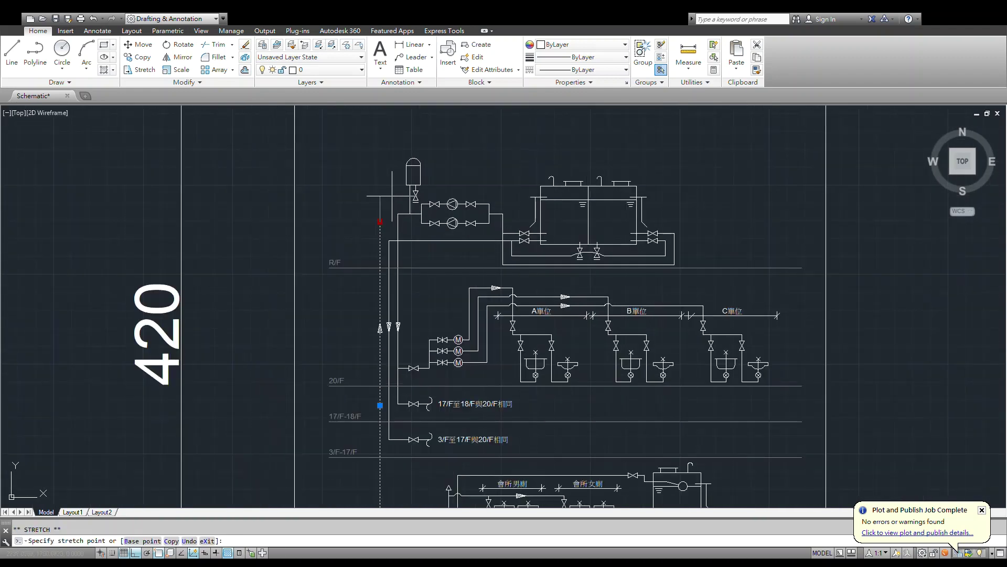
pyautogui.scroll(1, 568, 307)
pyautogui.scroll(2, 586, 310)
pyautogui.write('m')
pyautogui.press('Return')
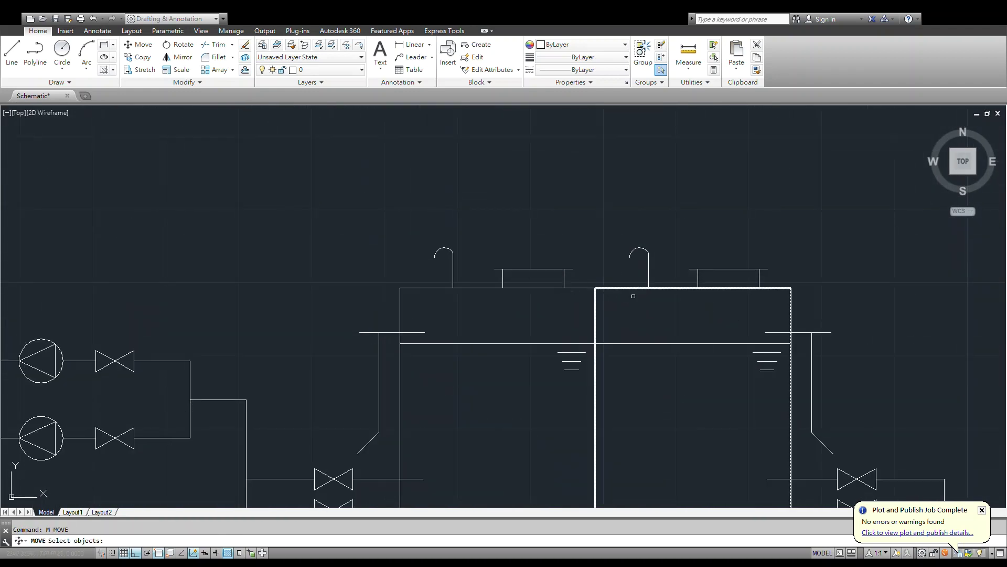
pyautogui.moveTo(663, 233); pyautogui.dragTo(615, 271)
pyautogui.click(467, 218)
pyautogui.press('Escape')
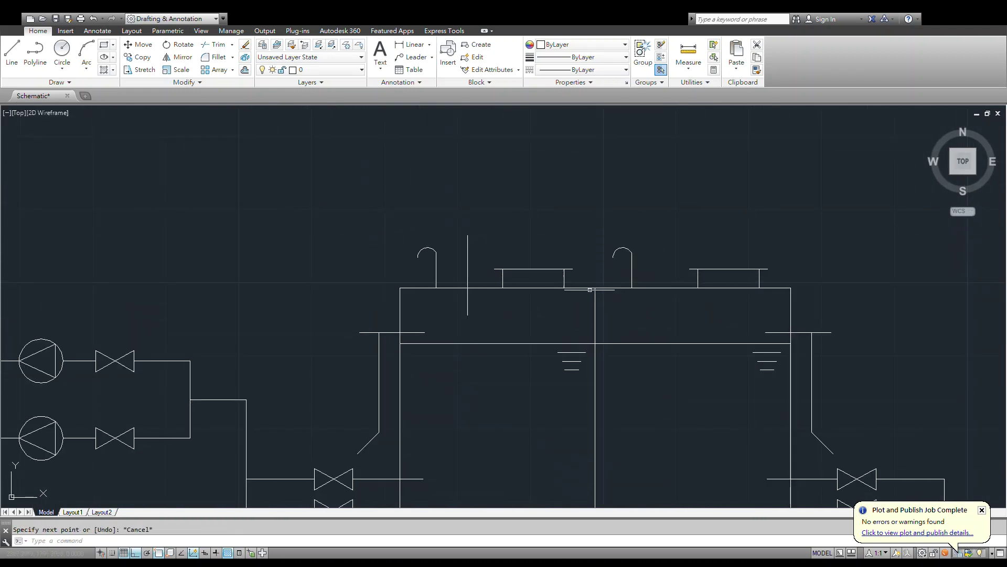
pyautogui.click(631, 288)
pyautogui.press('Escape')
pyautogui.moveTo(672, 263); pyautogui.dragTo(664, 294, button='middle')
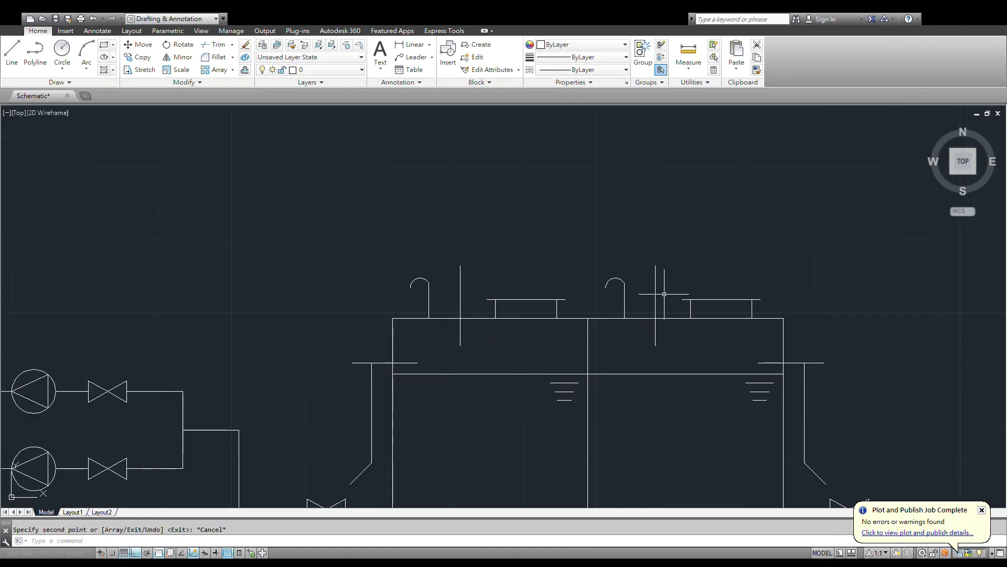
# Draw the pipe from the left riser over the tank with a filleted corner.
pyautogui.click(424, 239)
pyautogui.press('Escape')
pyautogui.scroll(-5, 592, 273)
pyautogui.click(503, 226)
pyautogui.click(504, 254)
pyautogui.press('Escape')
pyautogui.scroll(-3, 549, 253)
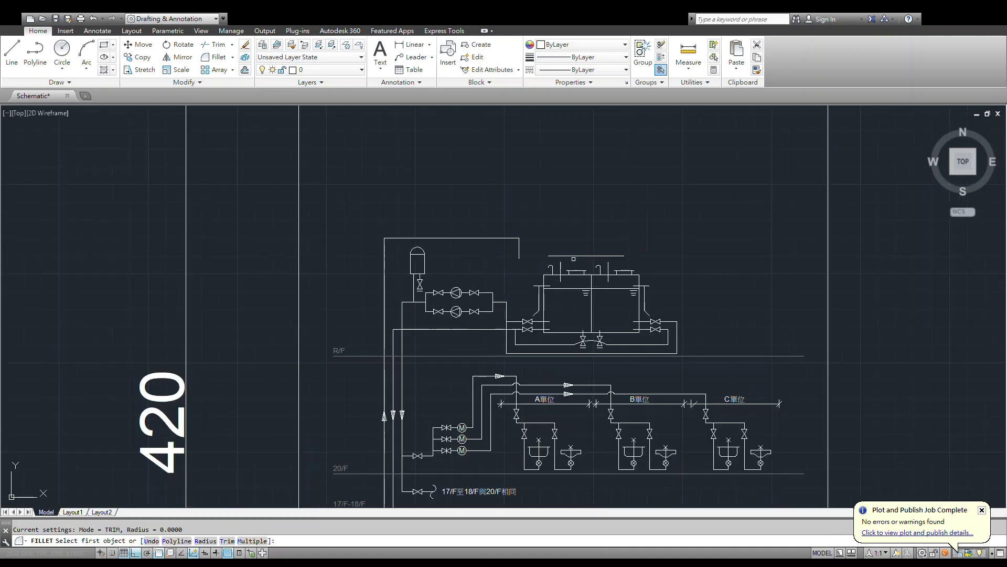
pyautogui.click(548, 254)
# Place a valve on the left drop pipe and copy it onto the right drop.
pyautogui.click(546, 253)
pyautogui.write('c')
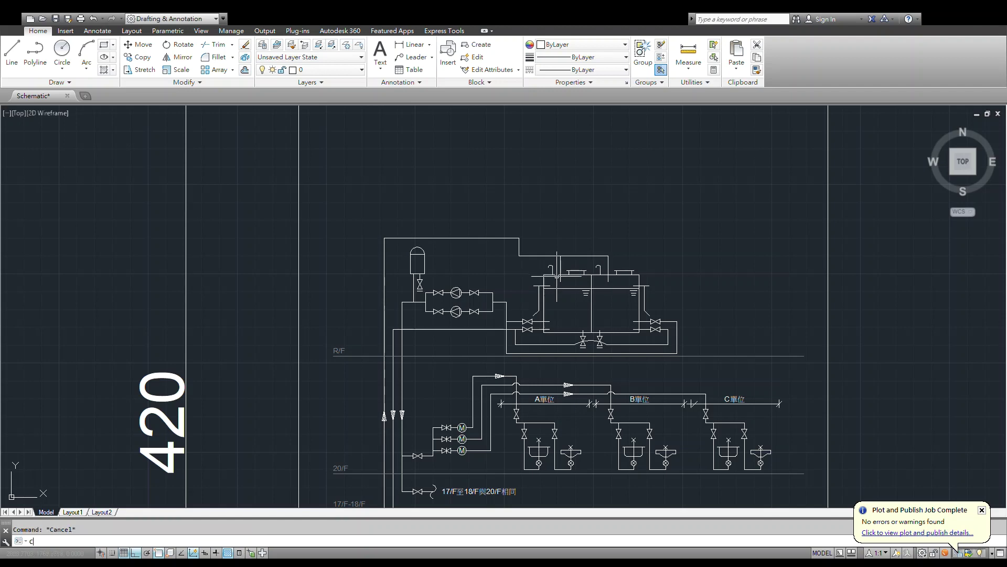
pyautogui.scroll(5, 547, 253)
pyautogui.scroll(-3, 472, 273)
pyautogui.click(489, 285)
pyautogui.press('Escape')
pyautogui.scroll(3, 489, 286)
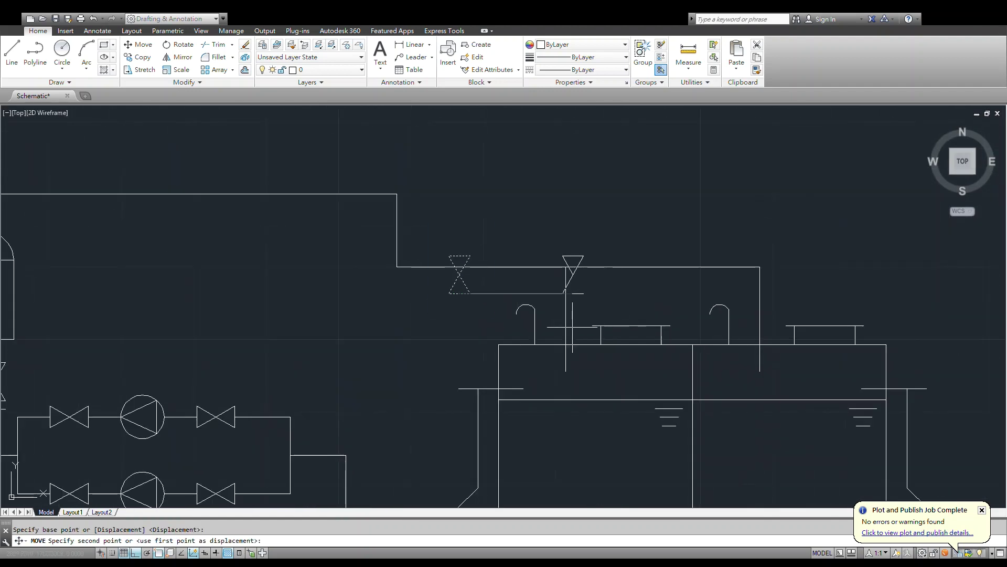
pyautogui.click(567, 307)
pyautogui.write('co')
pyautogui.press('Return')
pyautogui.click(761, 287)
pyautogui.press('Return')
# Trim the pipe inside each valve, including the valve on the top pipe.
pyautogui.write('tr')
pyautogui.press('Return')
pyautogui.press('Return')
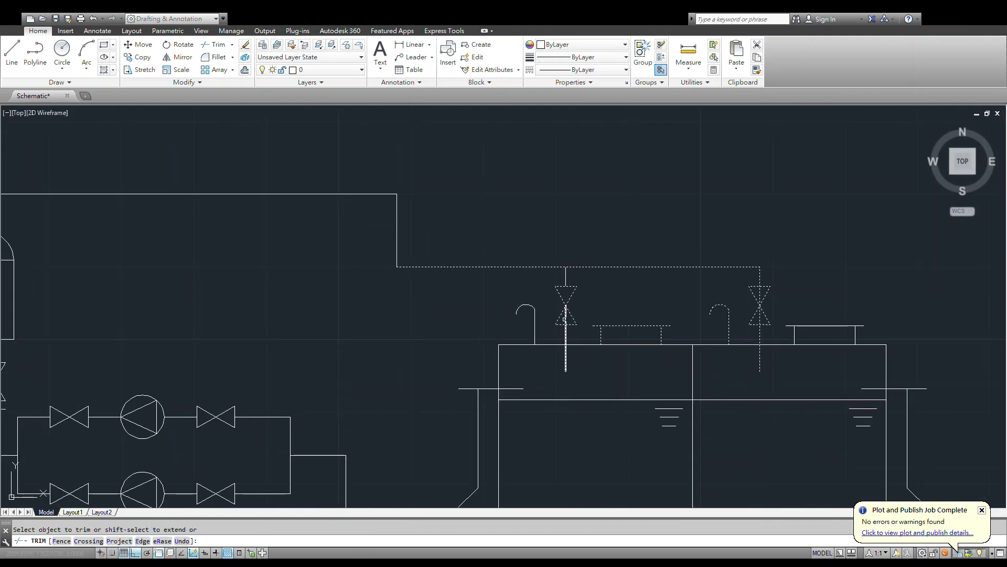
pyautogui.click(428, 299)
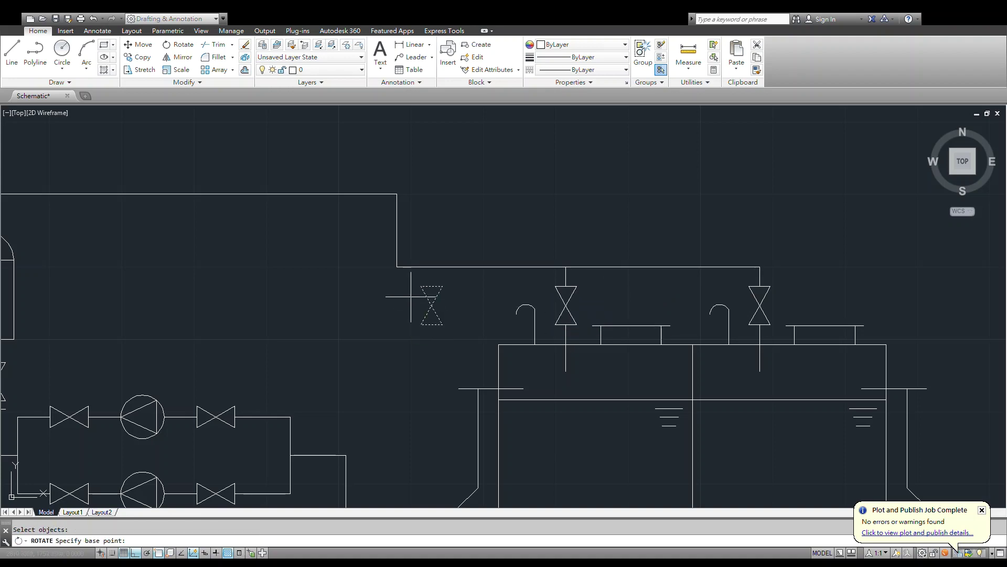
pyautogui.click(496, 267)
pyautogui.write('tr')
pyautogui.press('Return')
pyautogui.click(529, 271)
pyautogui.click(470, 285)
# Draw a small rectangular tank just right of the roof tank.
pyautogui.press('Escape')
pyautogui.scroll(-3, 488, 217)
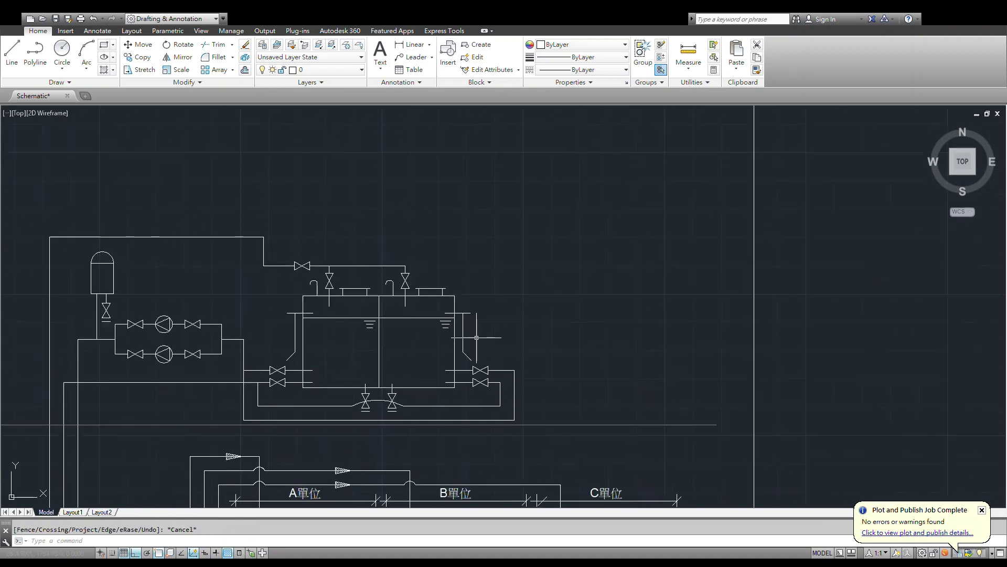
pyautogui.scroll(-2, 488, 218)
pyautogui.write('rec')
pyautogui.press('Return')
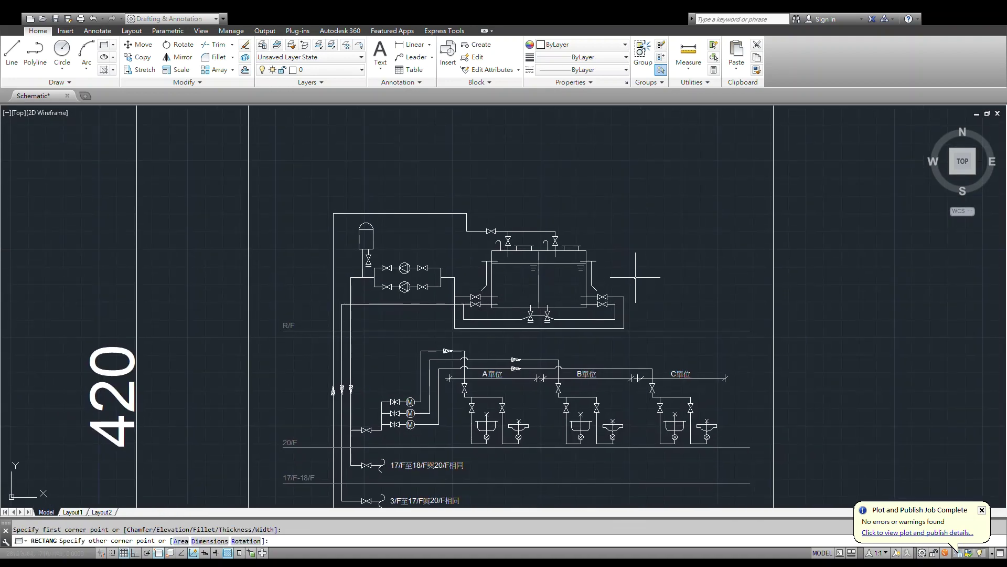
pyautogui.click(655, 230)
pyautogui.click(697, 279)
pyautogui.moveTo(700, 294); pyautogui.dragTo(637, 308, button='middle')
pyautogui.press('Escape')
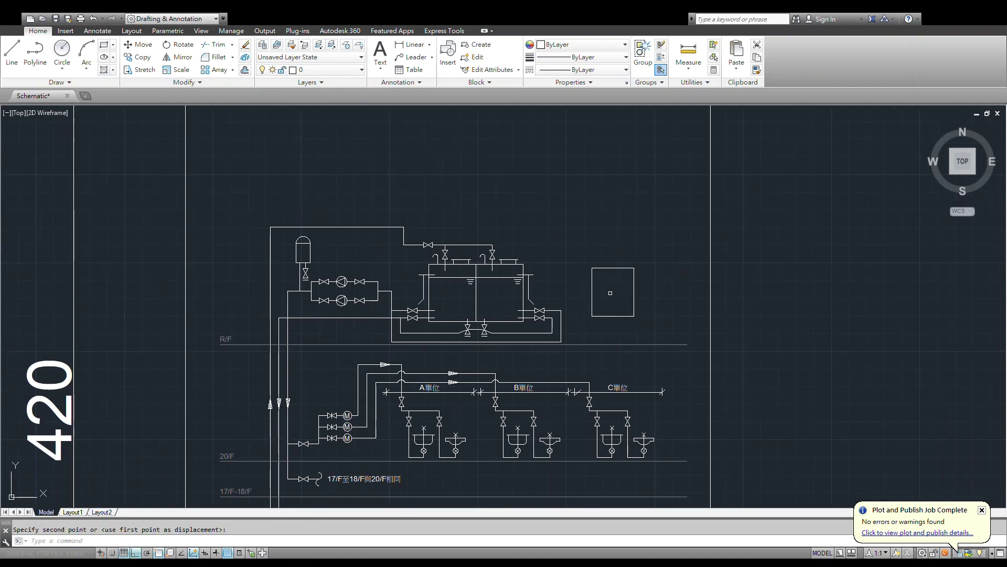
pyautogui.scroll(2, 581, 231)
pyautogui.moveTo(580, 231); pyautogui.dragTo(665, 298, button='middle')
# Add a feed line parallel to the top pipe and fillet its corner.
pyautogui.write('l')
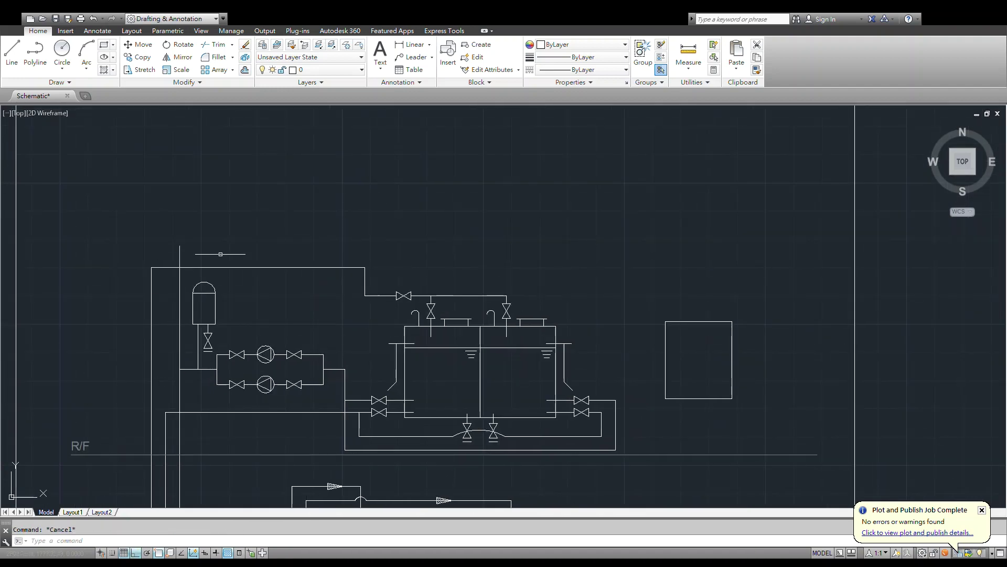
pyautogui.click(211, 258)
pyautogui.press('Escape')
pyautogui.write('f')
pyautogui.press('Return')
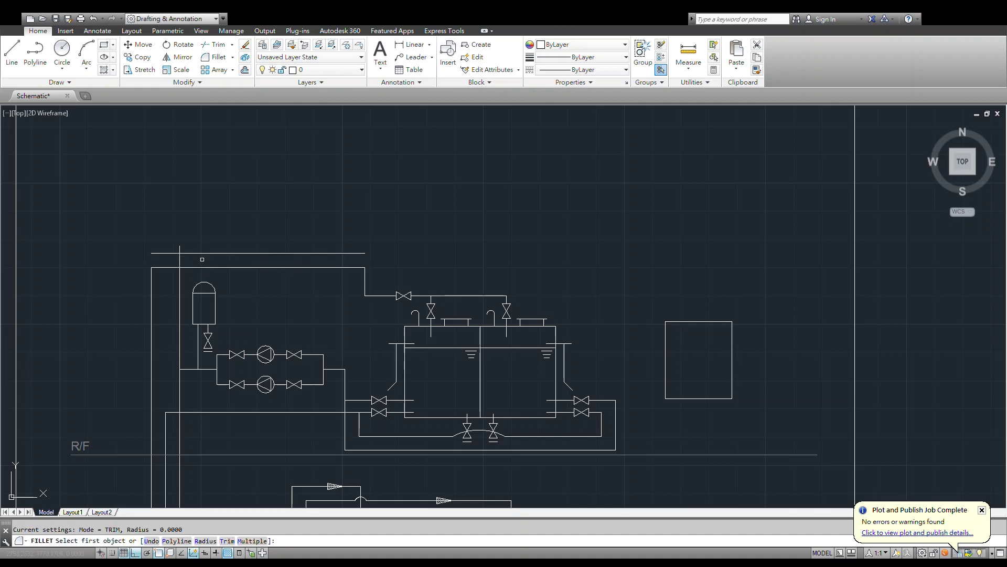
pyautogui.scroll(3, 612, 356)
pyautogui.scroll(2, 611, 357)
# Copy the water-level line and mark into the small tank and mirror it.
pyautogui.write('co')
pyautogui.press('Return')
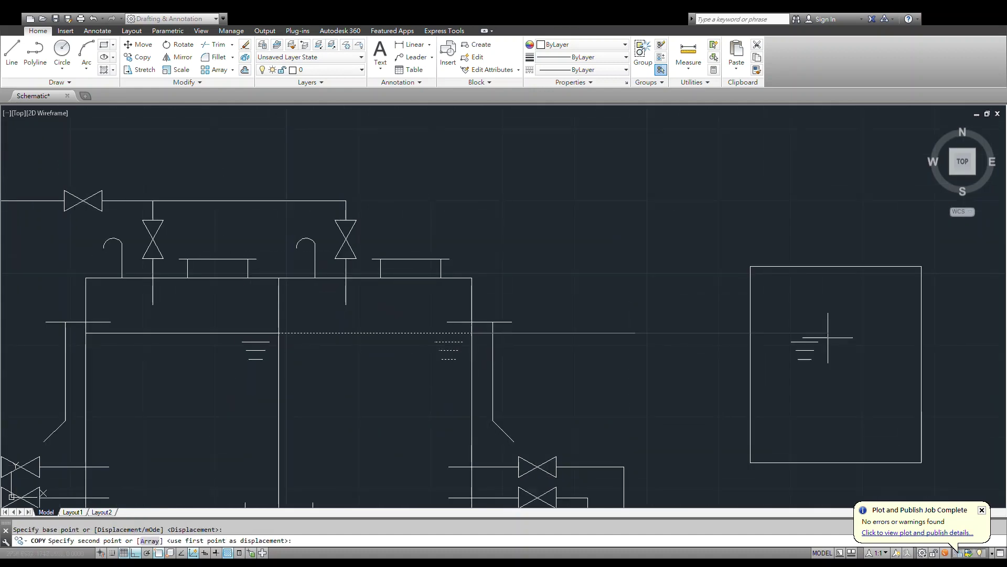
pyautogui.click(921, 314)
pyautogui.scroll(2, 921, 314)
pyautogui.scroll(-5, 387, 326)
pyautogui.scroll(4, 473, 338)
pyautogui.write('mi')
pyautogui.press('Return')
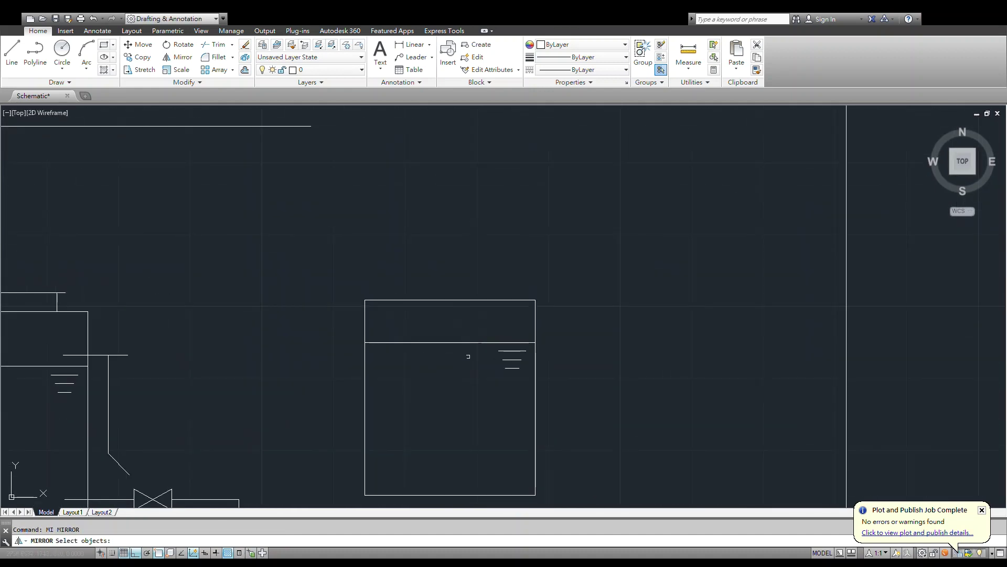
# Draw the float ball circle with its arm inside the small tank.
pyautogui.write('c')
pyautogui.press('Return')
pyautogui.click(488, 342)
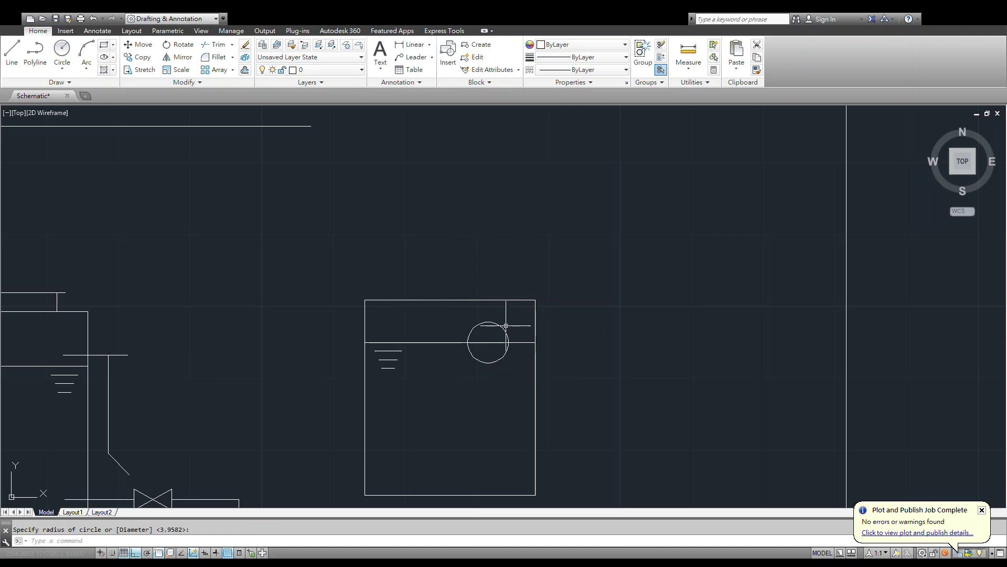
pyautogui.click(366, 320)
pyautogui.press('Return')
pyautogui.scroll(1, 366, 320)
pyautogui.click(357, 320)
pyautogui.click(357, 320)
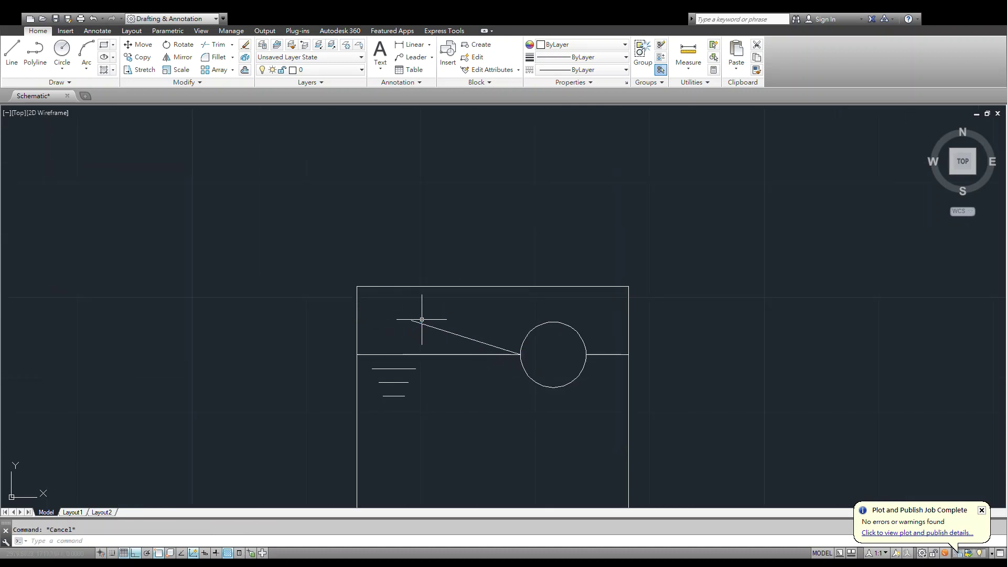
pyautogui.press('Escape')
# Copy a valve onto the small tank's feed pipe.
pyautogui.scroll(-3, 270, 319)
pyautogui.scroll(3, 294, 315)
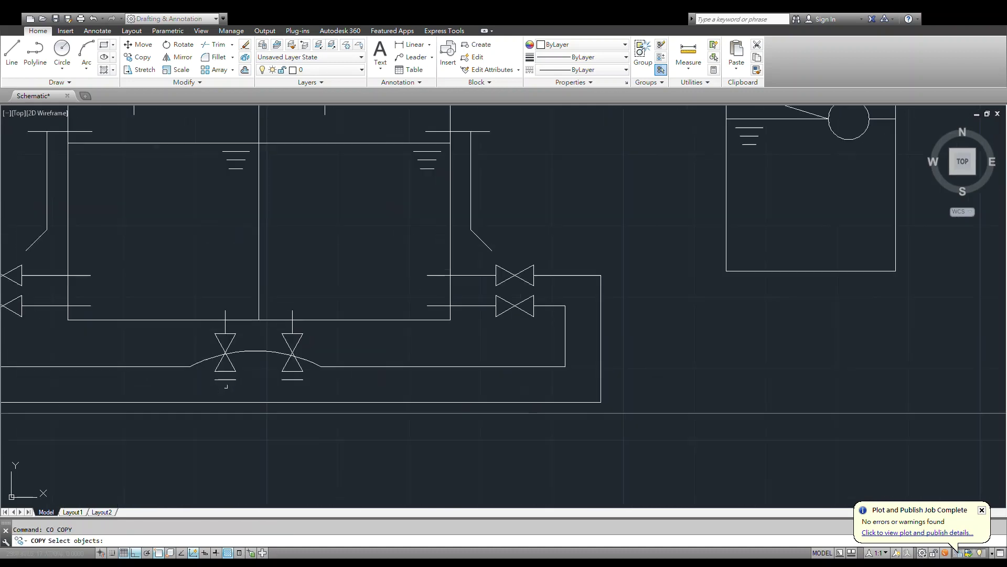
pyautogui.click(293, 352)
pyautogui.press('Return')
pyautogui.click(293, 353)
pyautogui.press('Escape')
pyautogui.scroll(-3, 285, 450)
pyautogui.scroll(3, 506, 262)
# Copy a valve onto the lower tank pipe.
pyautogui.press('Escape')
pyautogui.scroll(-4, 527, 374)
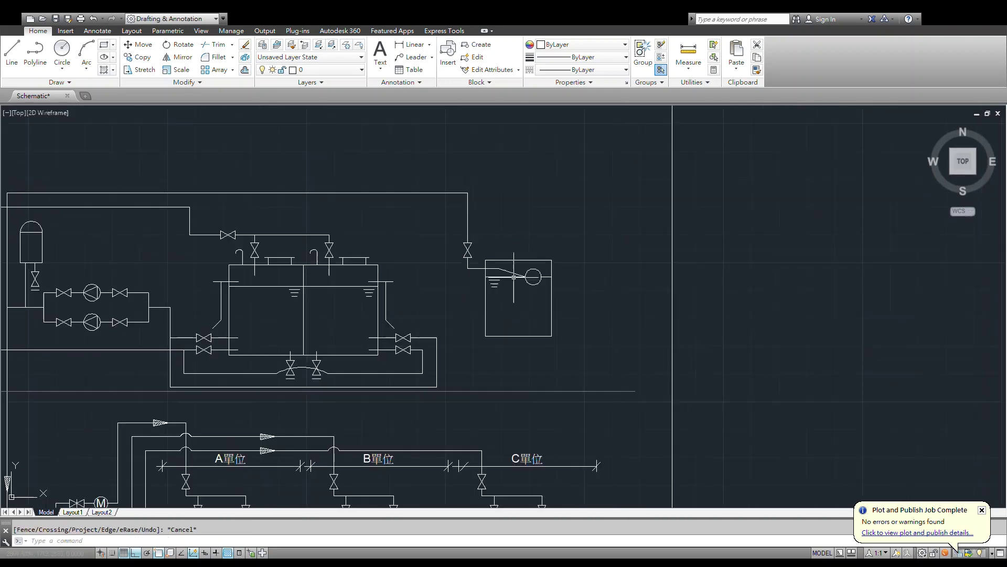
pyautogui.click(391, 410)
pyautogui.press('Return')
pyautogui.scroll(3, 391, 410)
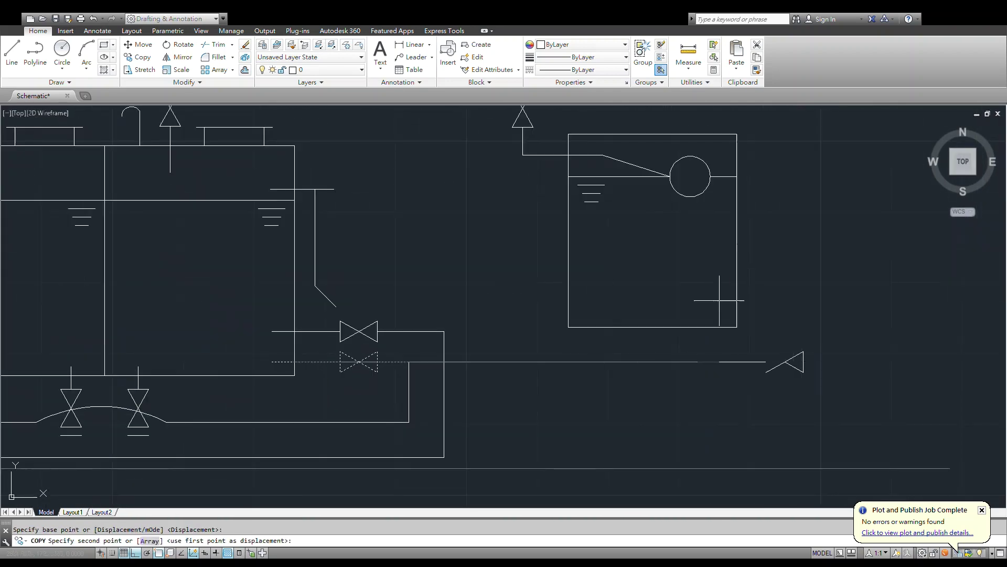
pyautogui.click(704, 338)
pyautogui.press('Escape')
pyautogui.click(631, 329)
pyautogui.press('Escape')
pyautogui.scroll(-4, 631, 328)
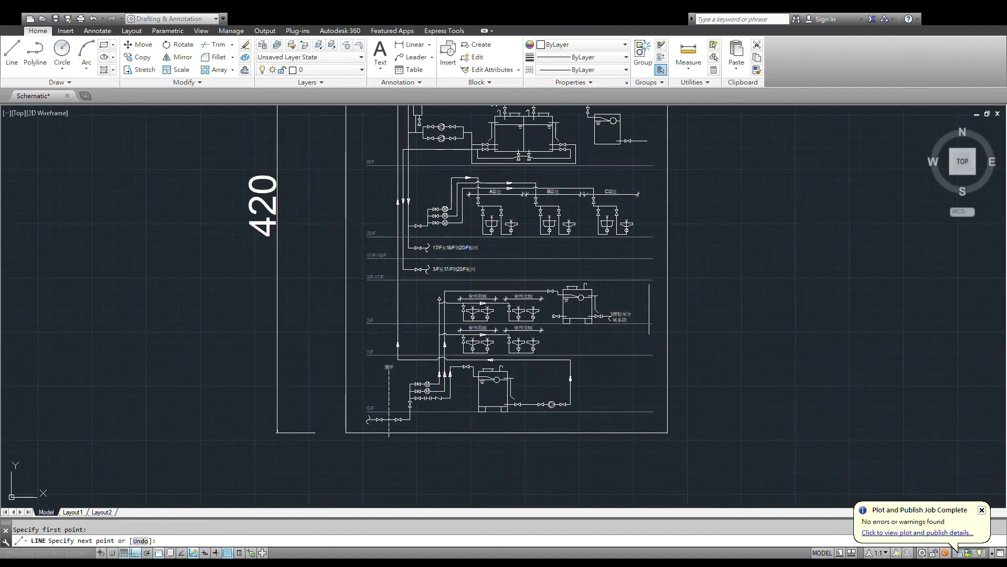
pyautogui.scroll(3, 647, 388)
# Draw a small square box right of unit C's fixtures.
pyautogui.press('Escape')
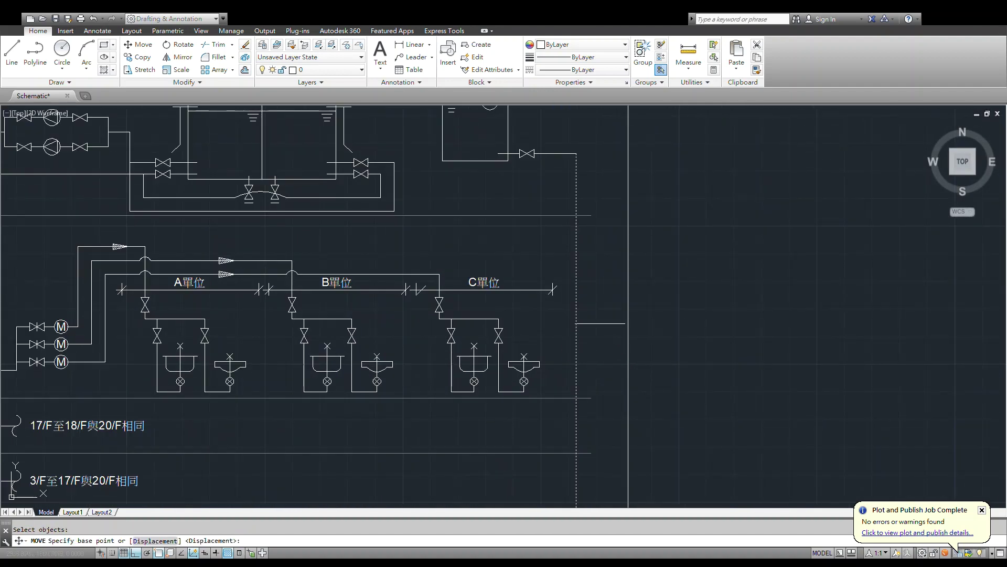
pyautogui.write('rec')
pyautogui.press('Return')
pyautogui.scroll(4, 559, 353)
pyautogui.click(560, 353)
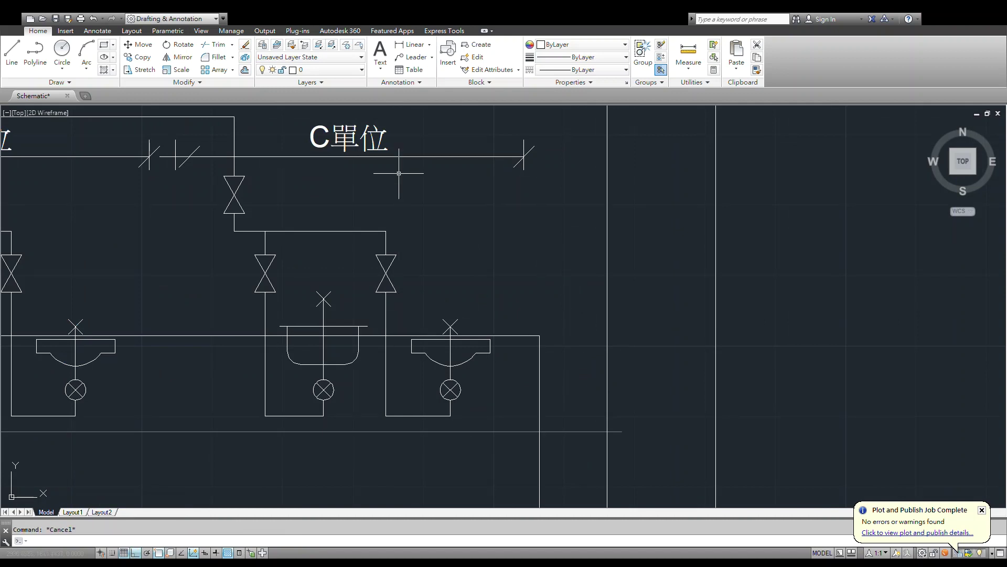
pyautogui.write('@')
pyautogui.press('Escape')
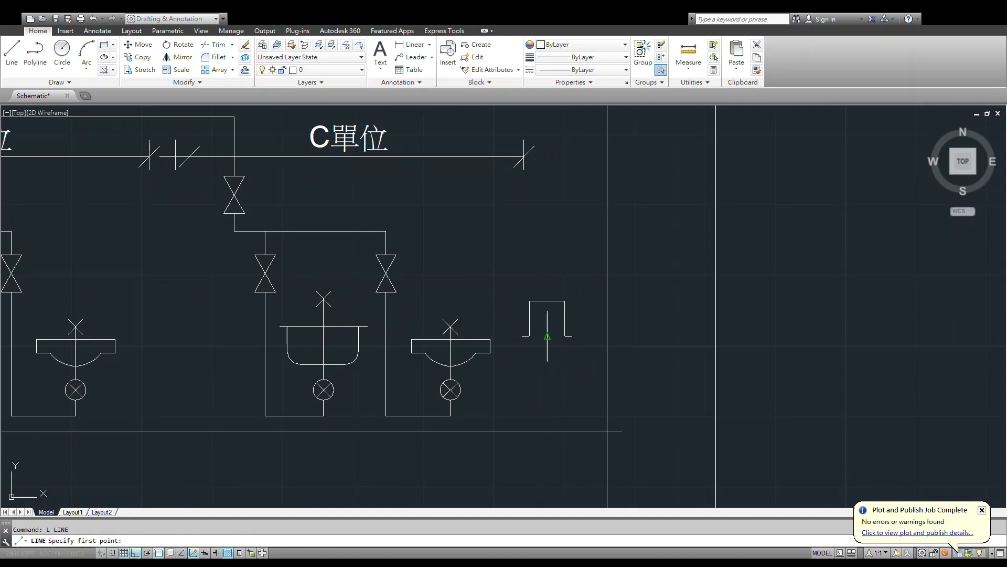
# Copy the sink's X mark into the box and move the boxed X into place.
pyautogui.scroll(3, 506, 317)
pyautogui.press('Return')
pyautogui.click(664, 312)
pyautogui.write('sc')
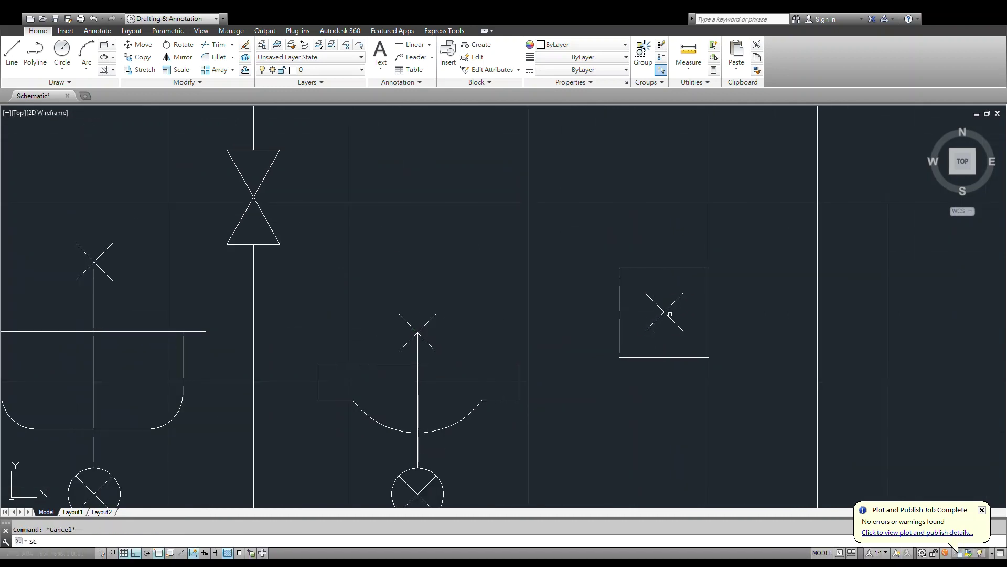
pyautogui.press('Escape')
pyautogui.scroll(-4, 632, 331)
pyautogui.click(588, 325)
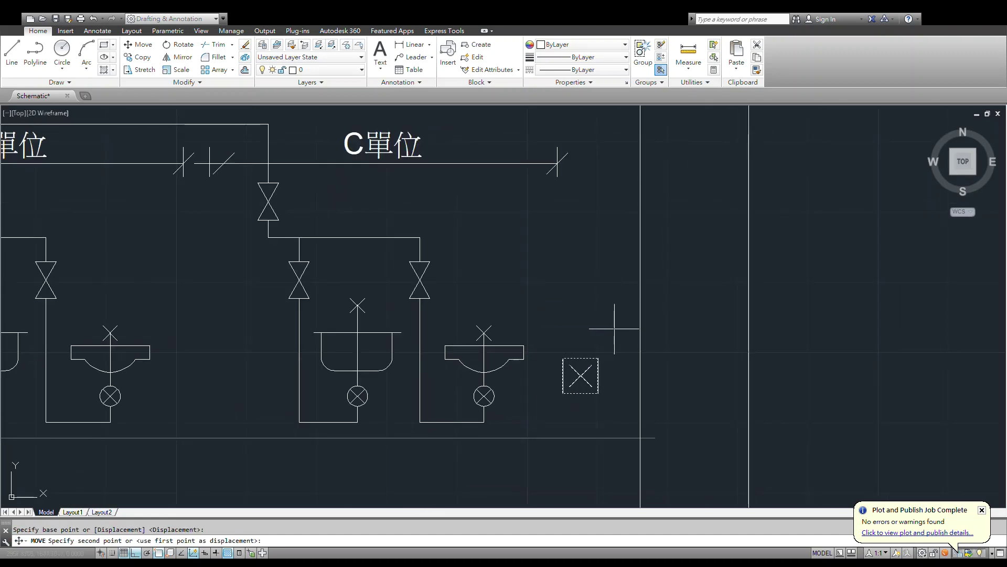
# Draw a short line dropping below the boxed X.
pyautogui.write('l')
pyautogui.press('Return')
pyautogui.press('Escape')
pyautogui.scroll(-3, 640, 407)
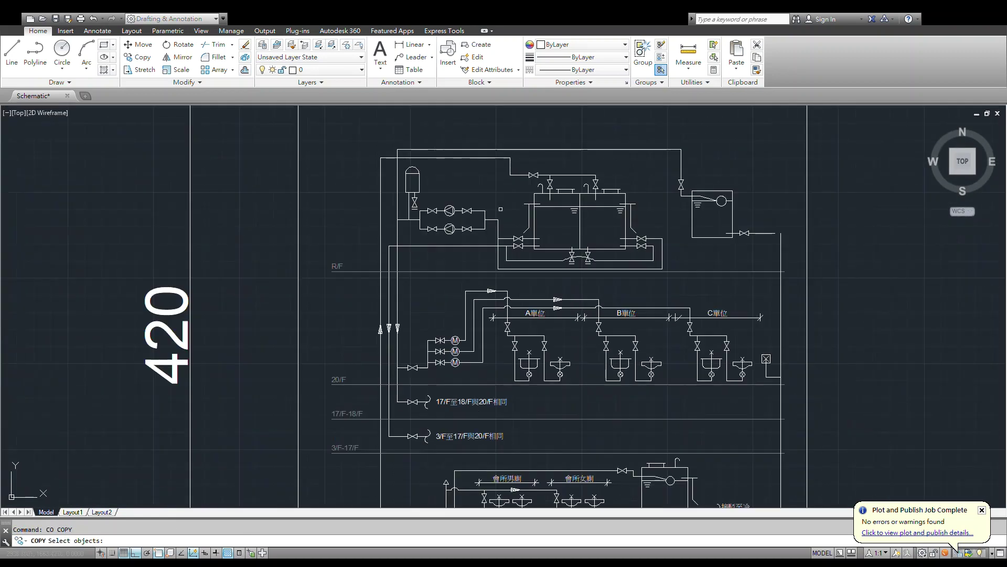
# Finish the valve copy and move the line, box and valve outlet toward the riser.
pyautogui.scroll(3, 428, 255)
pyautogui.click(428, 254)
pyautogui.press('Escape')
pyautogui.scroll(3, 449, 299)
pyautogui.scroll(-3, 434, 286)
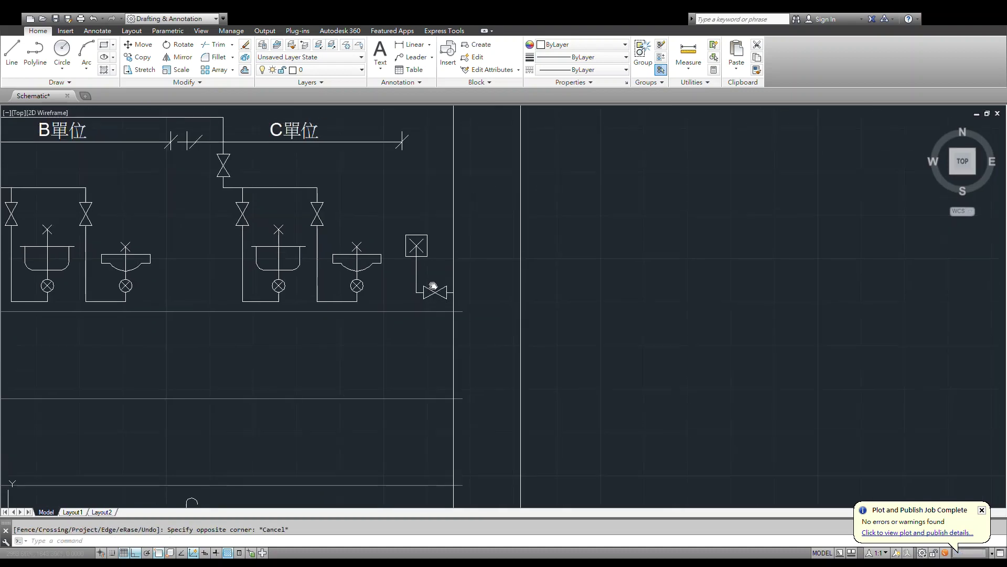
pyautogui.press('Return')
pyautogui.click(547, 254)
pyautogui.click(432, 215)
# Erase the unwanted pieces and extend the short outlet line to the right-hand riser.
pyautogui.write('e')
pyautogui.press('Return')
pyautogui.scroll(4, 445, 289)
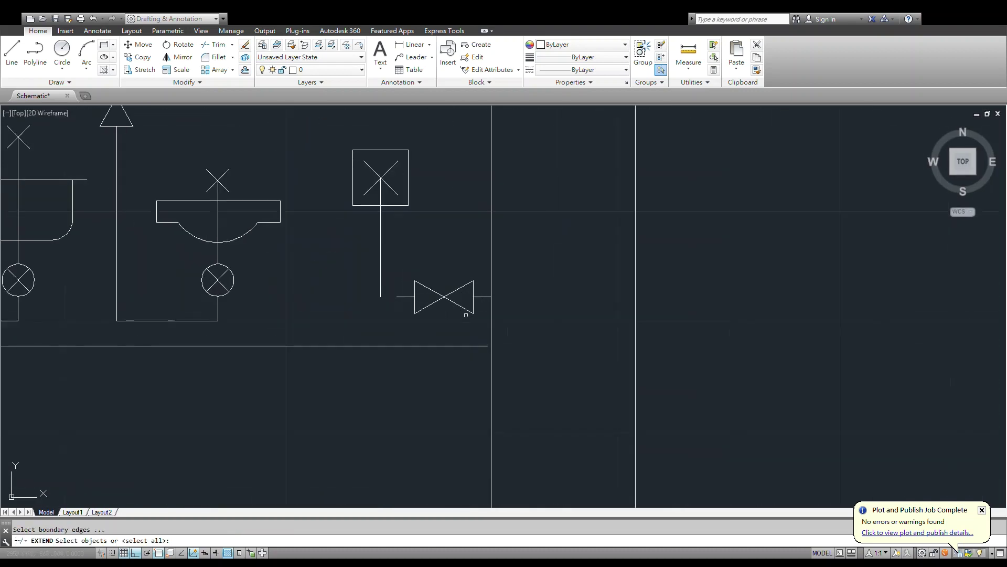
pyautogui.click(492, 297)
pyautogui.press('Escape')
# Reposition the valve along the outlet line.
pyautogui.moveTo(387, 338); pyautogui.dragTo(479, 276)
pyautogui.write('m')
pyautogui.press('Return')
pyautogui.click(462, 305)
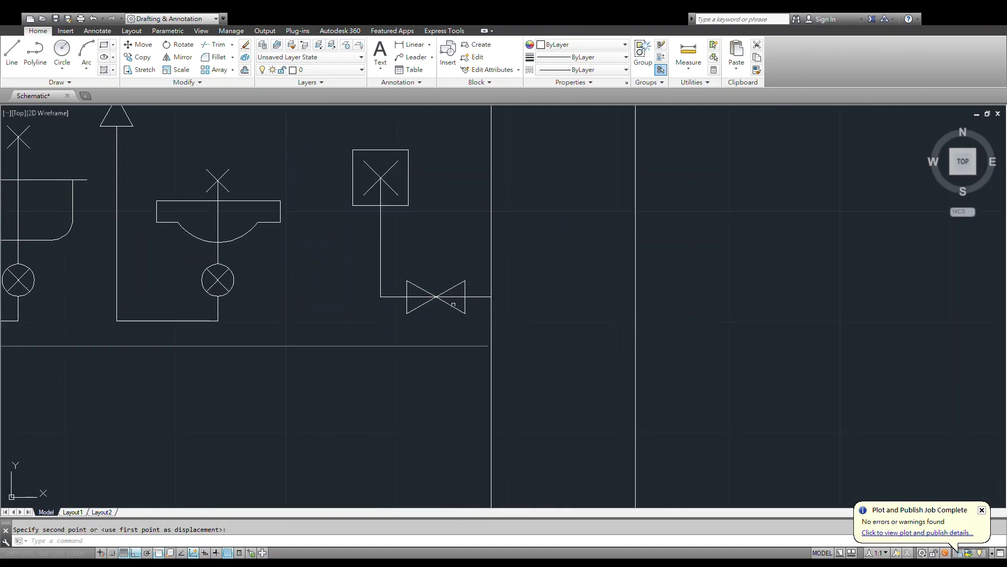
pyautogui.press('Escape')
pyautogui.scroll(-5, 557, 288)
pyautogui.scroll(3, 558, 288)
# Copy the box-and-valve outlet to the next floor level on the riser.
pyautogui.write('co')
pyautogui.press('Return')
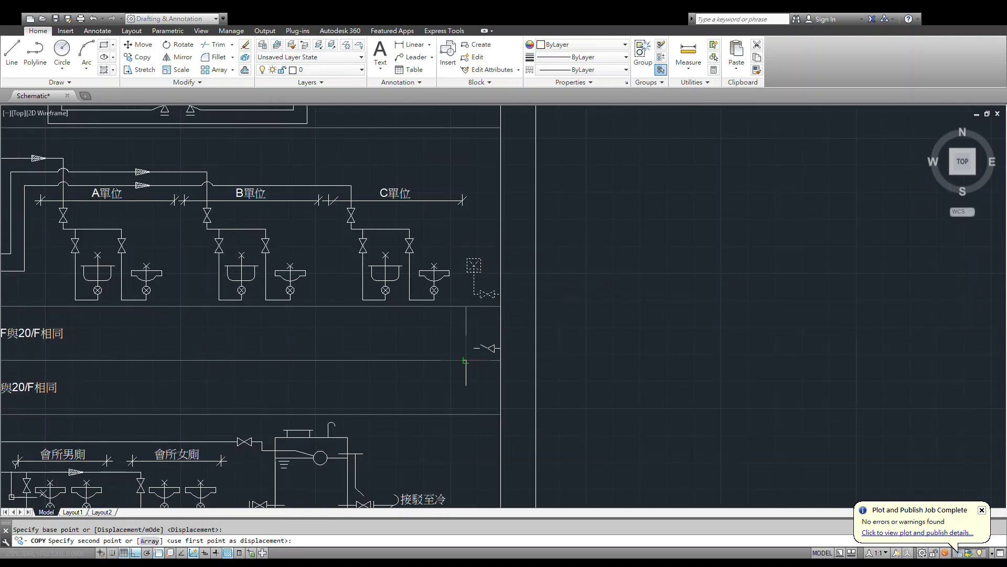
pyautogui.click(474, 320)
pyautogui.moveTo(485, 339); pyautogui.dragTo(441, 94, button='middle')
pyautogui.scroll(3, 455, 320)
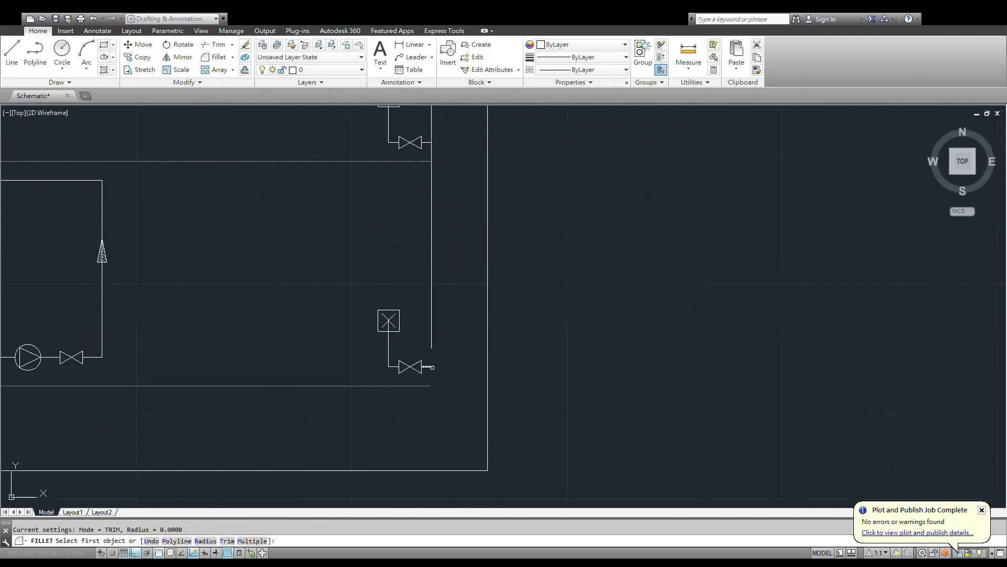
pyautogui.scroll(2, 455, 320)
pyautogui.press('Escape')
pyautogui.scroll(-3, 455, 320)
pyautogui.scroll(-2, 477, 360)
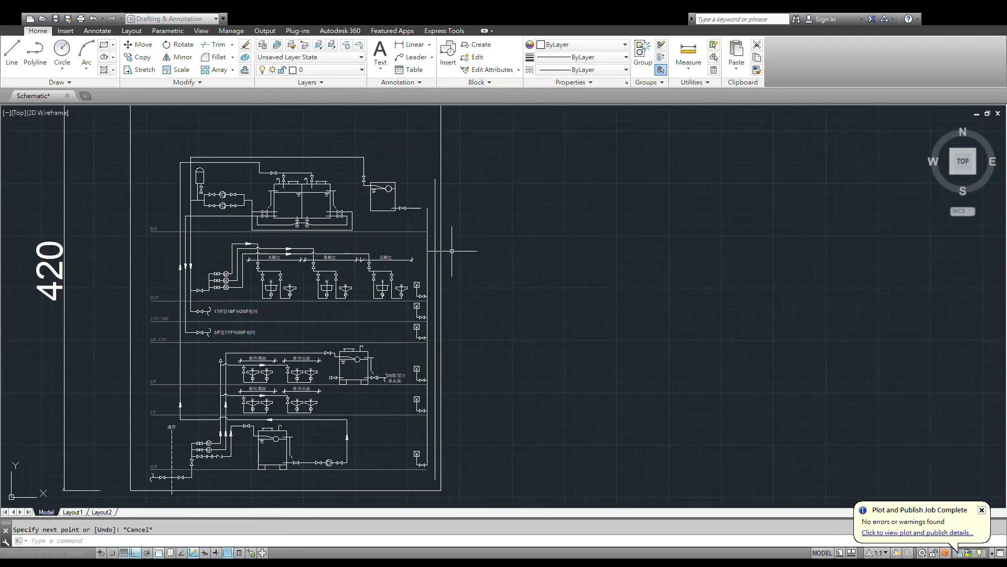
pyautogui.scroll(4, 456, 225)
# Extend the outlet lines to the riser at the lower floors.
pyautogui.write('ex')
pyautogui.press('Return')
pyautogui.press('Return')
pyautogui.moveTo(380, 398); pyautogui.dragTo(412, 384, button='middle')
pyautogui.press('Escape')
pyautogui.scroll(-4, 408, 305)
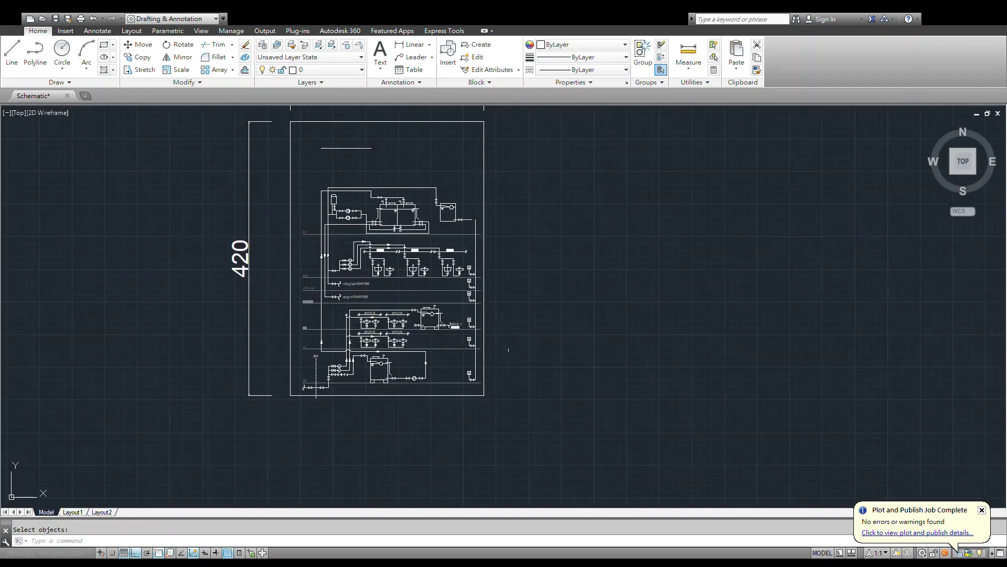
pyautogui.scroll(4, 449, 291)
# Square off a pipe corner with fillet and begin another outlet copy.
pyautogui.write('f')
pyautogui.press('Return')
pyautogui.write('o')
pyautogui.press('Return')
pyautogui.scroll(3, 504, 307)
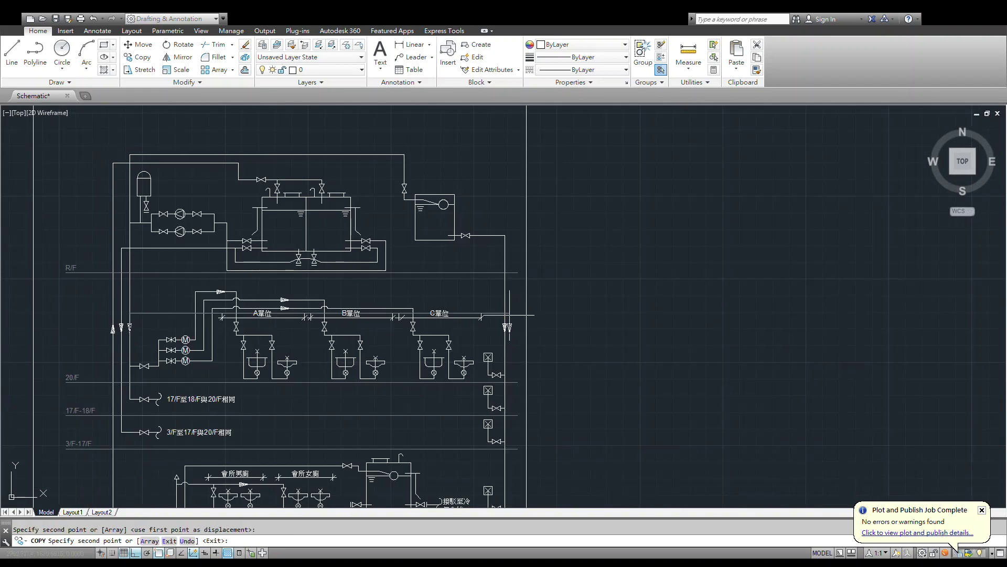
pyautogui.scroll(-5, 504, 307)
pyautogui.press('Escape')
pyautogui.scroll(1, 441, 283)
# Copy the outlet to the remaining floor levels along the riser.
pyautogui.write('co')
pyautogui.press('Return')
pyautogui.scroll(8, 420, 352)
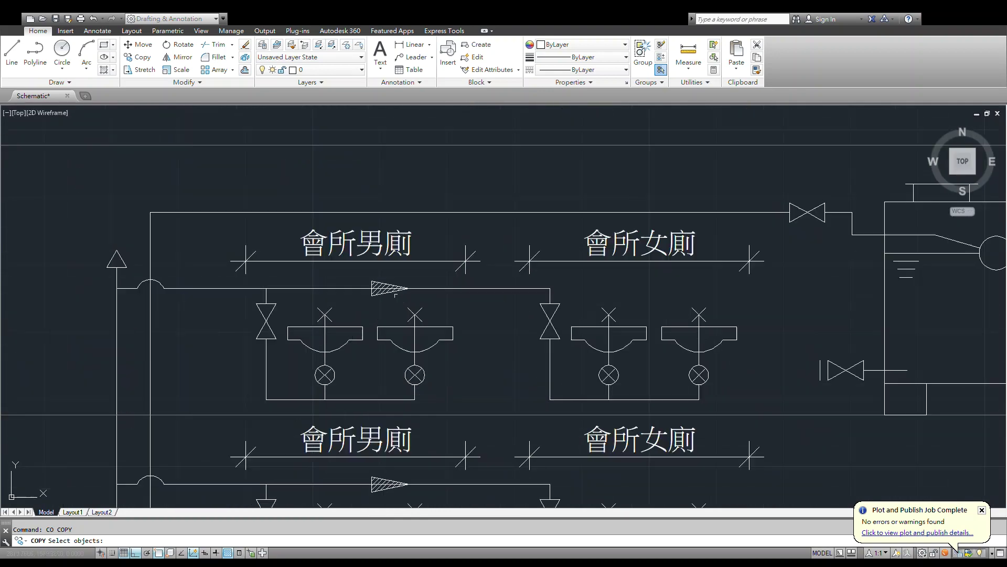
pyautogui.scroll(-6, 478, 251)
pyautogui.scroll(2, 392, 381)
# Copy the G/F pump and its valves directly above the original as a second set.
pyautogui.scroll(-5, 472, 294)
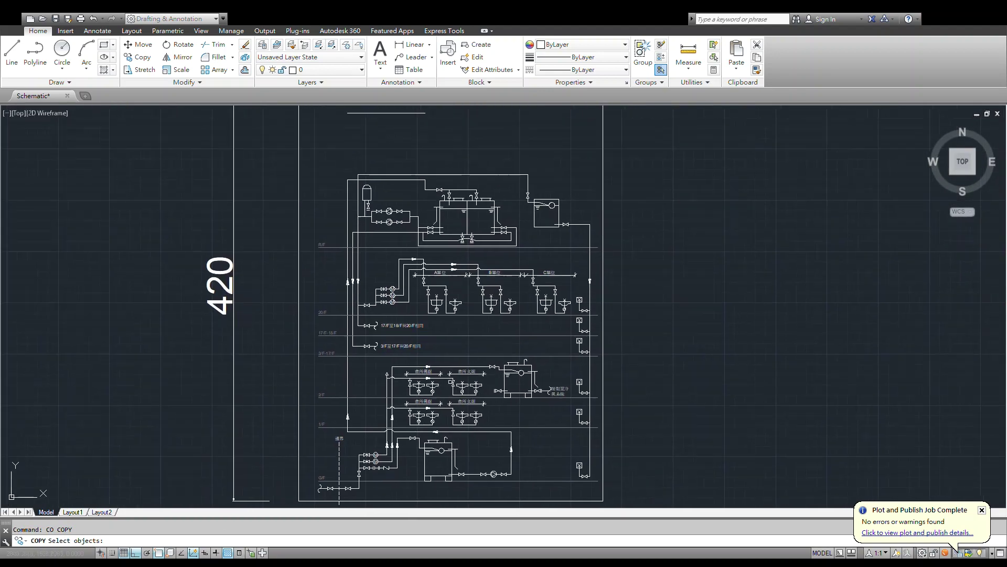
pyautogui.scroll(6, 525, 420)
pyautogui.click(550, 469)
pyautogui.press('Return')
pyautogui.click(567, 432)
pyautogui.click(567, 392)
pyautogui.press('Escape')
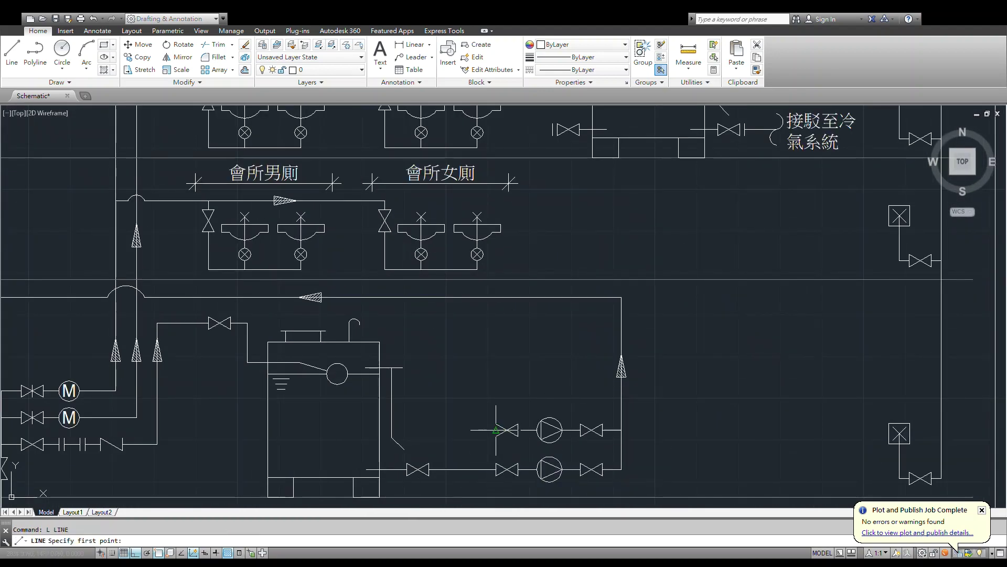
# Erase the stray line at the top of the sheet.
pyautogui.scroll(-5, 598, 470)
pyautogui.scroll(-3, 524, 368)
pyautogui.scroll(5, 417, 178)
pyautogui.click(417, 178)
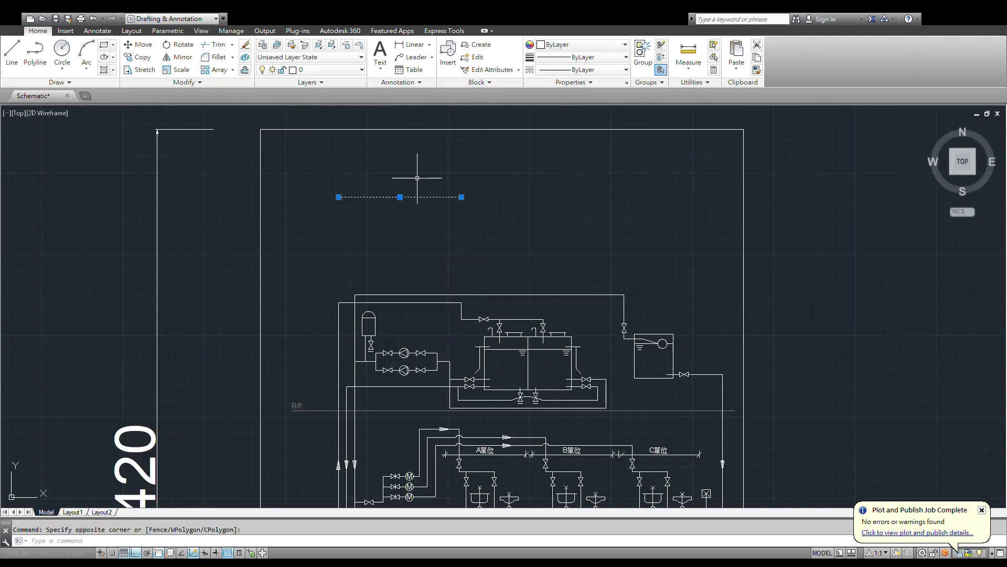
pyautogui.press('Escape')
pyautogui.scroll(-2, 514, 370)
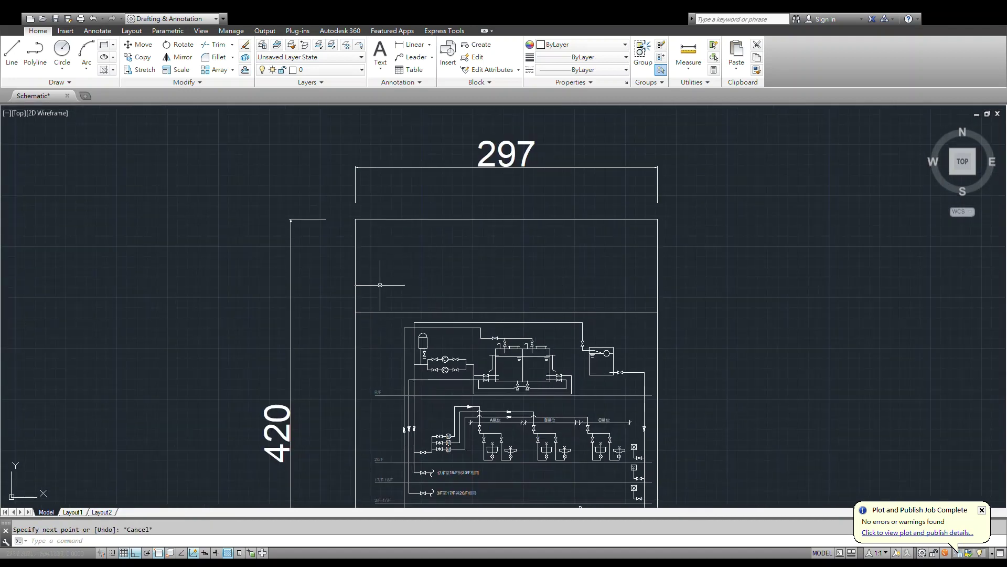
pyautogui.click(630, 312)
pyautogui.press('e')
pyautogui.press('Return')
# Place a copy of the 邊界 text left of the G/F inlet pipe.
pyautogui.scroll(-2, 577, 368)
pyautogui.scroll(6, 441, 452)
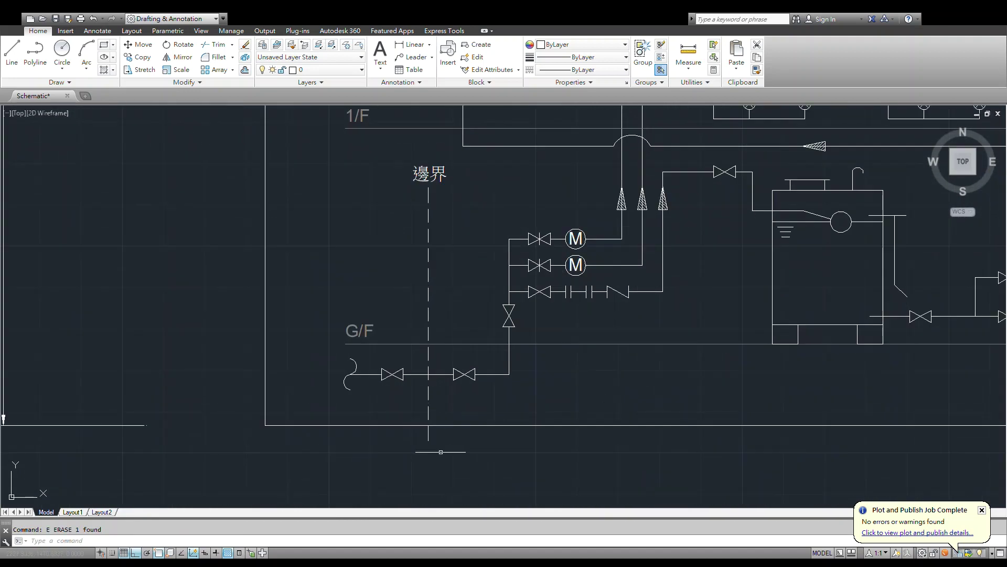
pyautogui.scroll(-3, 432, 391)
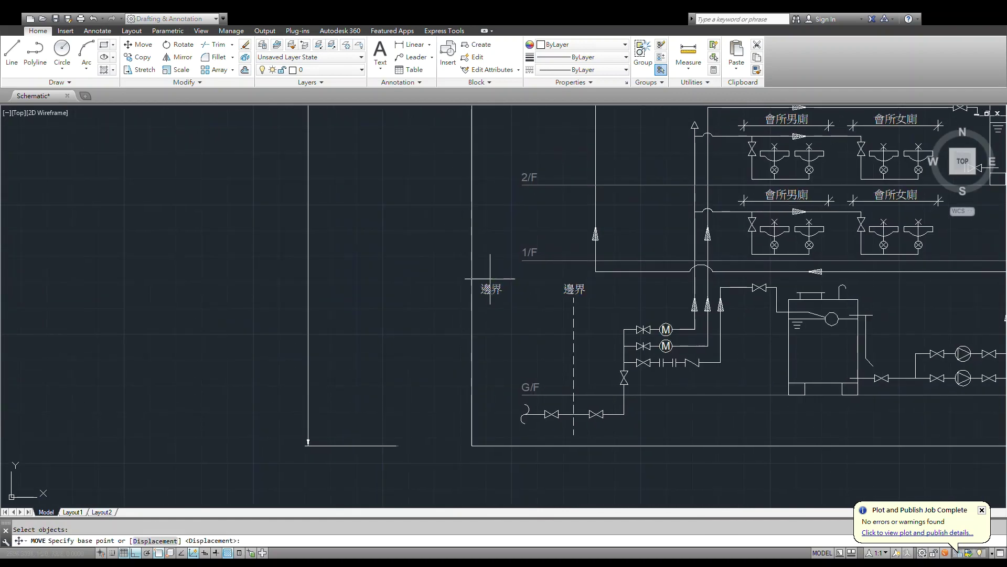
pyautogui.click(511, 409)
pyautogui.press('Escape')
pyautogui.scroll(4, 511, 409)
# Reword the copied text to 政府來水 and position it at the inlet.
pyautogui.doubleClick(540, 385)
pyautogui.write('天')
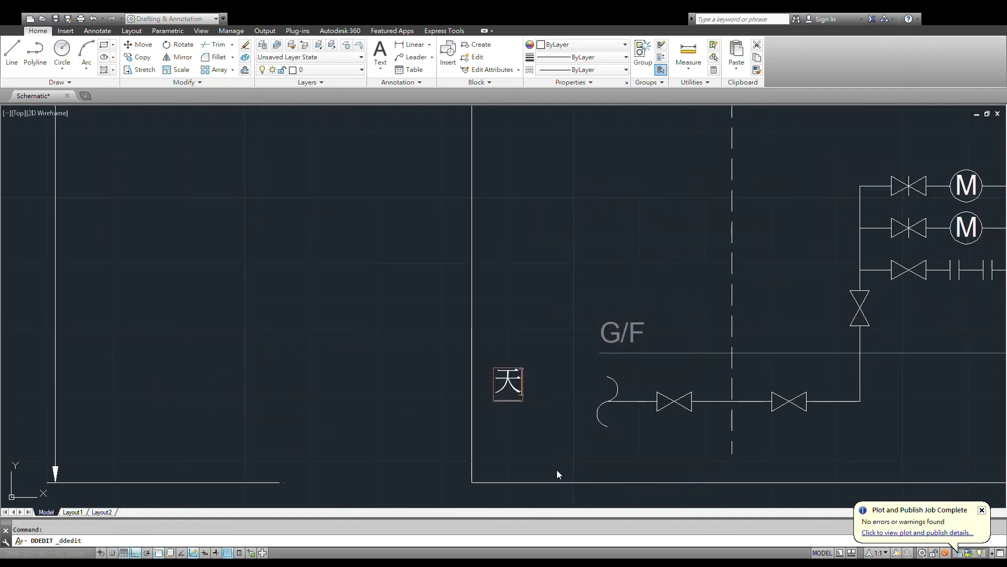
pyautogui.press('Return')
pyautogui.moveTo(566, 354); pyautogui.dragTo(514, 405)
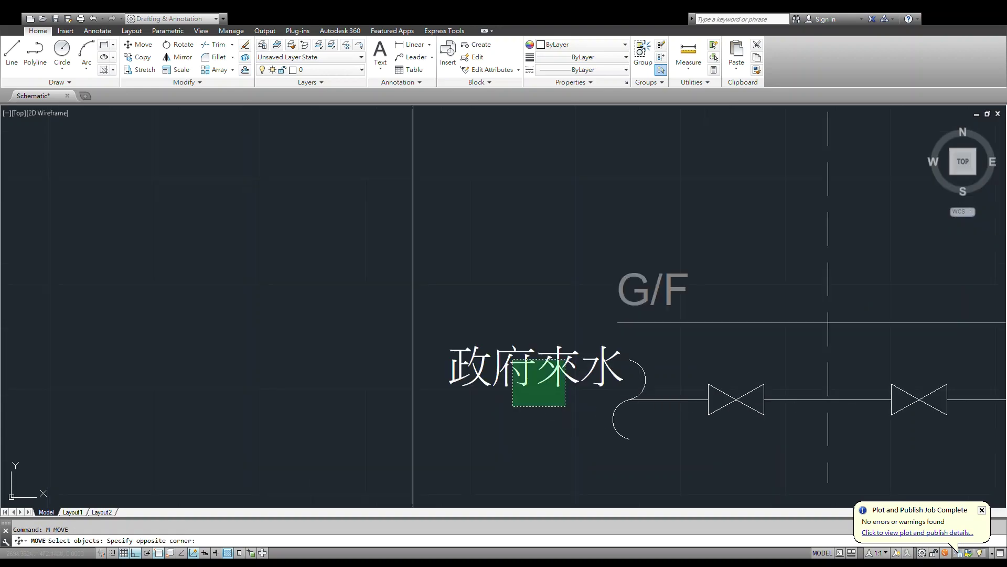
pyautogui.scroll(-3, 524, 462)
pyautogui.press('Escape')
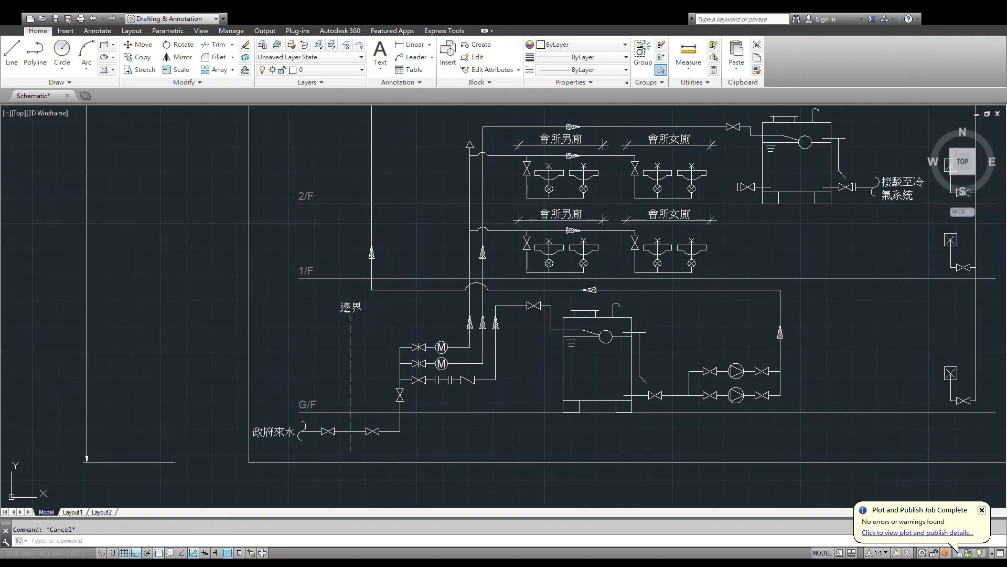
# Delete the unneeded stray copied text.
pyautogui.scroll(5, 906, 149)
pyautogui.scroll(-4, 282, 207)
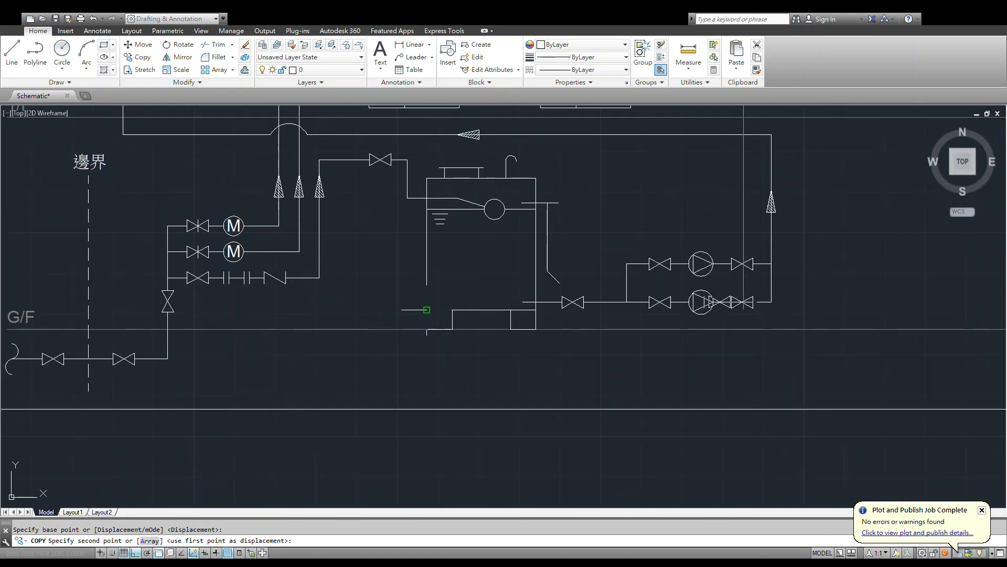
pyautogui.scroll(-2, 346, 451)
pyautogui.scroll(-1, 346, 451)
pyautogui.click(346, 452)
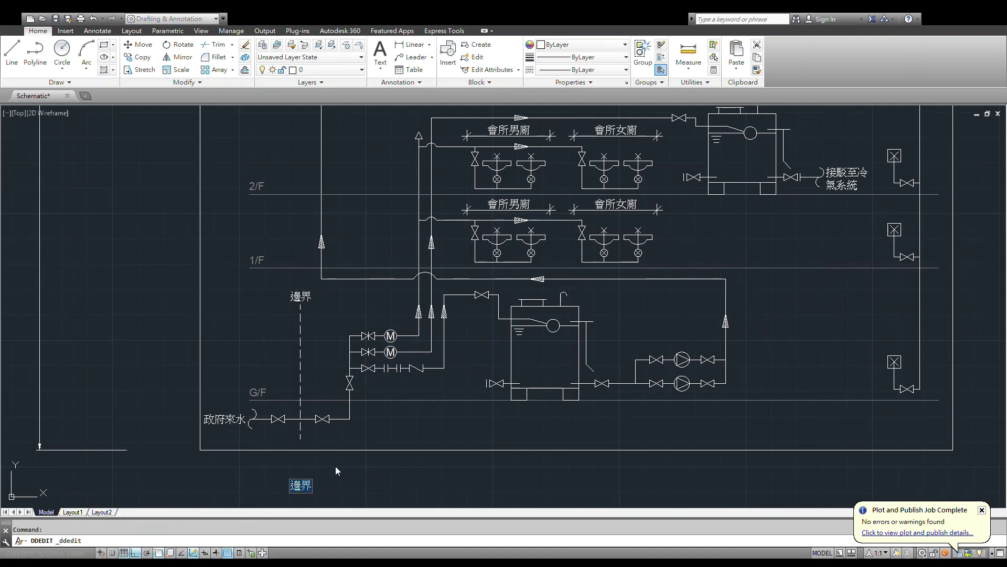
pyautogui.press('BackSpace')
pyautogui.press('Return')
pyautogui.write('E')
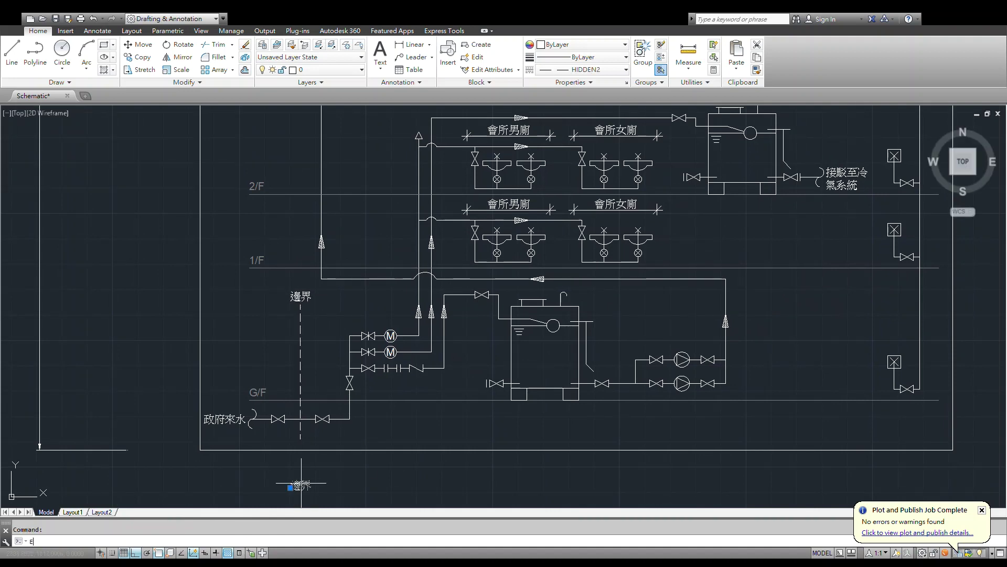
pyautogui.scroll(-2, 329, 477)
pyautogui.scroll(-1, 328, 478)
pyautogui.scroll(2, 328, 477)
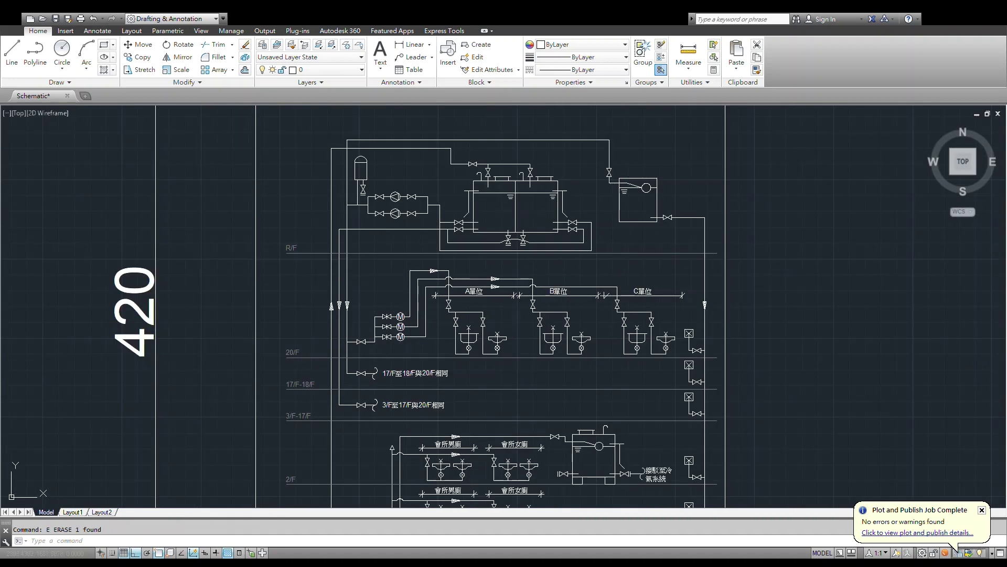
pyautogui.write('CO')
# Copy the R/F floor label down beside the 政府來水 inlet at G/F.
pyautogui.scroll(2, 478, 307)
pyautogui.scroll(-3, 478, 306)
pyautogui.scroll(4, 409, 493)
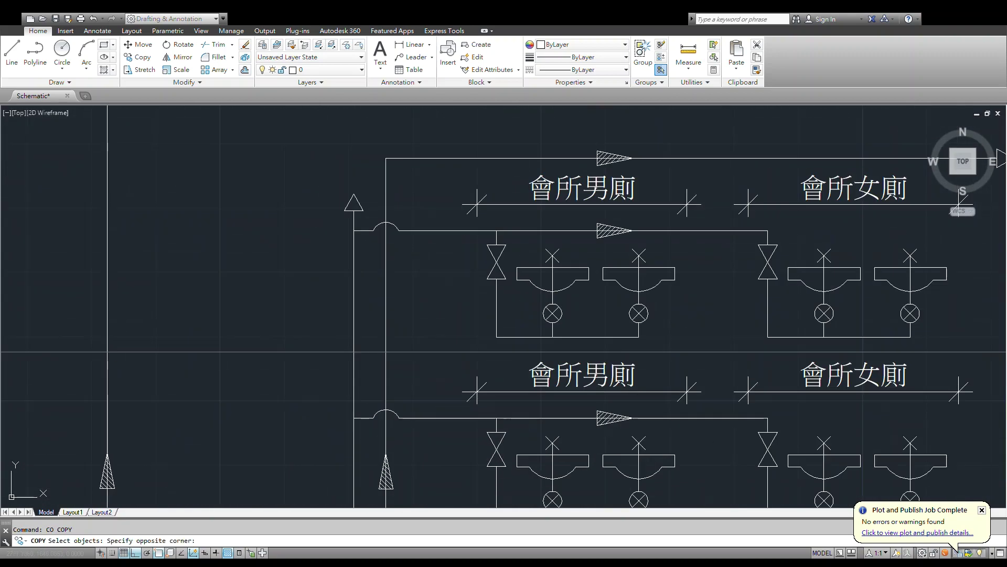
pyautogui.scroll(-3, 409, 493)
pyautogui.press('Return')
pyautogui.scroll(2, 394, 192)
pyautogui.press('Escape')
pyautogui.write('tr')
pyautogui.press('Return')
pyautogui.press('Return')
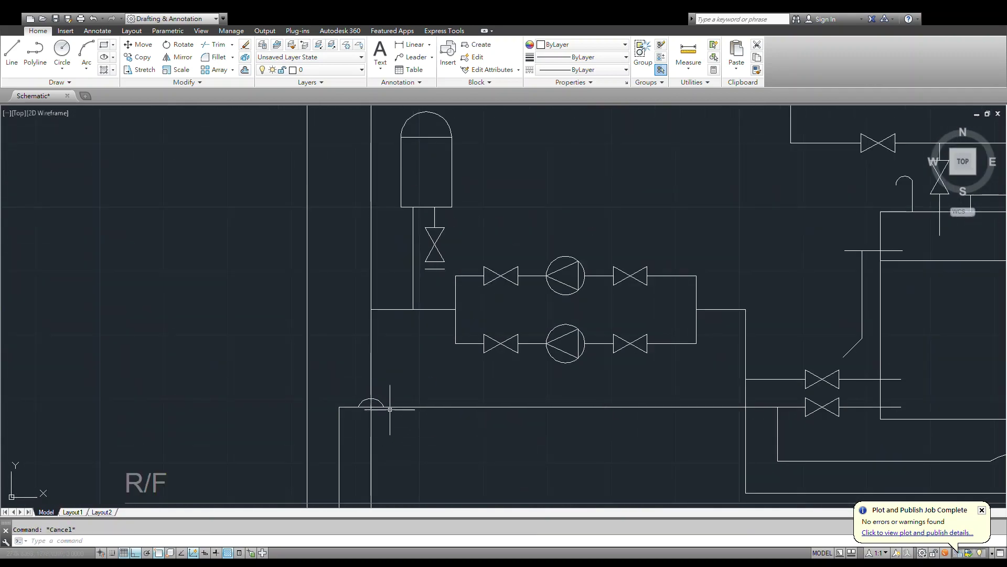
pyautogui.press('Escape')
pyautogui.scroll(-1, 399, 372)
pyautogui.scroll(2, 399, 372)
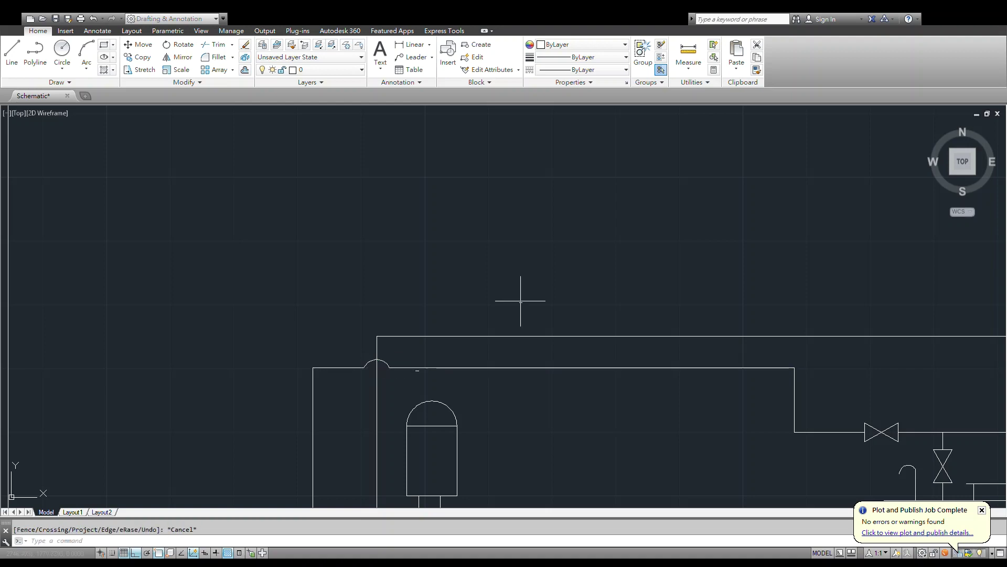
pyautogui.scroll(3, 417, 174)
# Check the existing Ø50 pipe-size label.
pyautogui.scroll(-4, 416, 173)
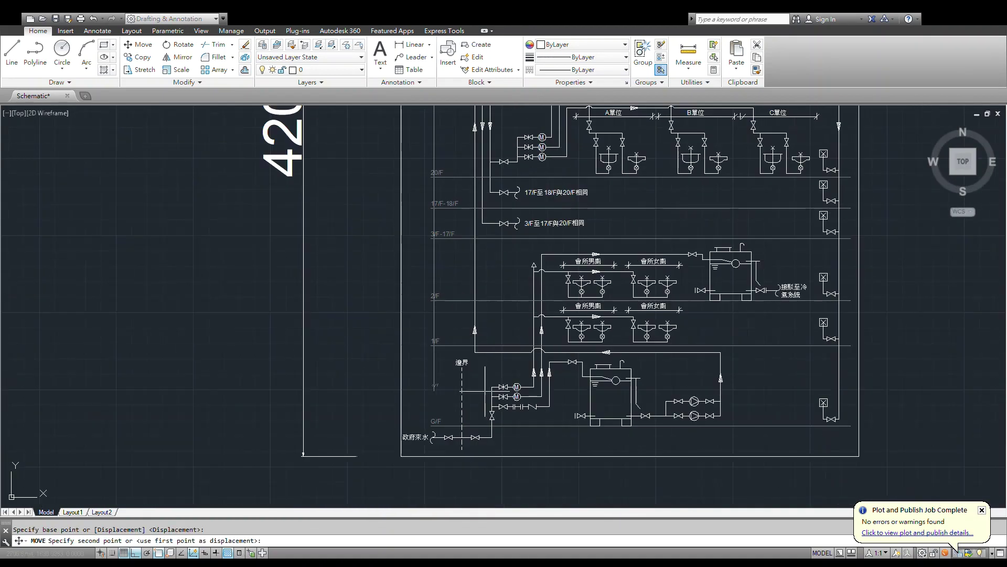
pyautogui.scroll(5, 281, 281)
pyautogui.click(284, 307)
pyautogui.doubleClick(283, 307)
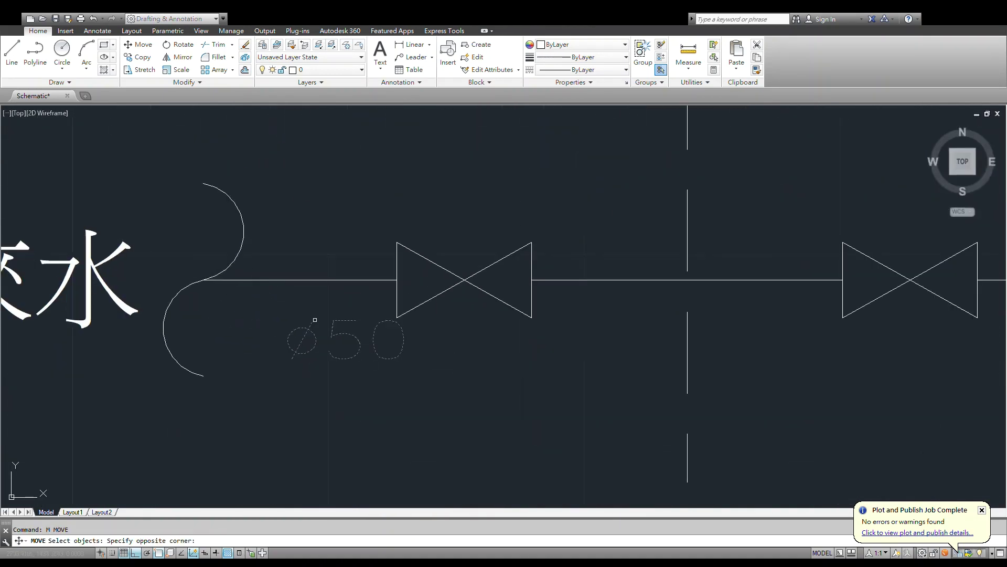
pyautogui.press('Escape')
# Move the Ø50 label above the incoming pipe beside 政府來水.
pyautogui.scroll(-3, 311, 223)
pyautogui.moveTo(368, 236); pyautogui.dragTo(424, 200, button='middle')
pyautogui.press('m')
pyautogui.press('Return')
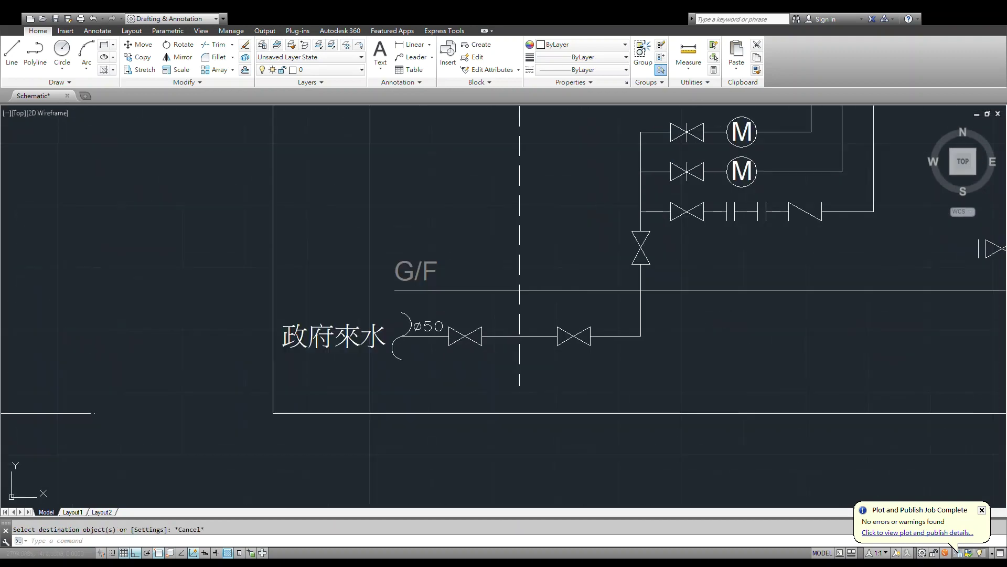
pyautogui.scroll(2, 420, 320)
pyautogui.click(434, 311)
pyautogui.click(409, 325)
pyautogui.press('Return')
pyautogui.click(410, 309)
pyautogui.moveTo(669, 316); pyautogui.dragTo(446, 316, button='middle')
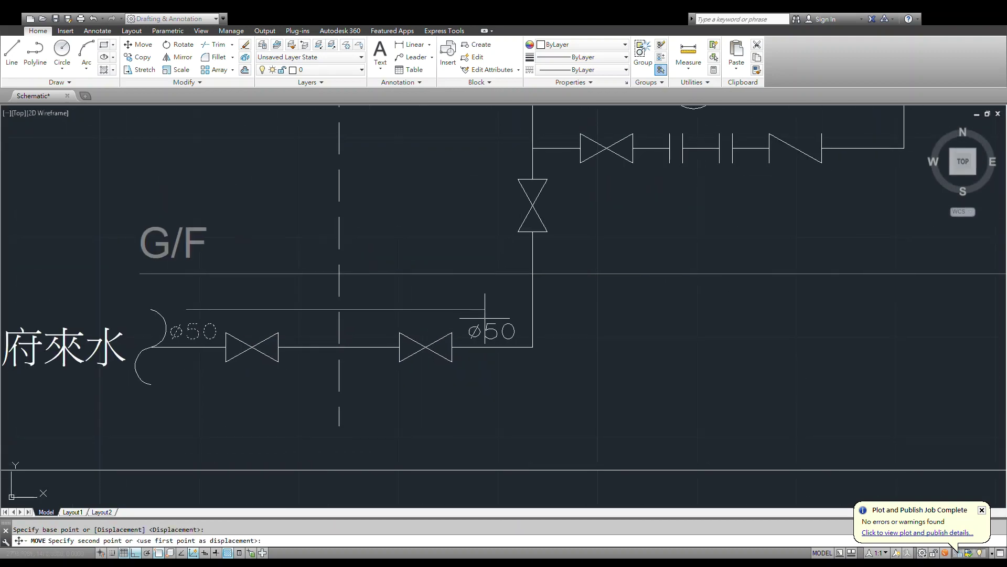
pyautogui.click(485, 309)
pyautogui.write('sc')
pyautogui.press('Return')
# Add a second Ø50 label before the riser and adjust the break arc.
pyautogui.scroll(-3, 483, 341)
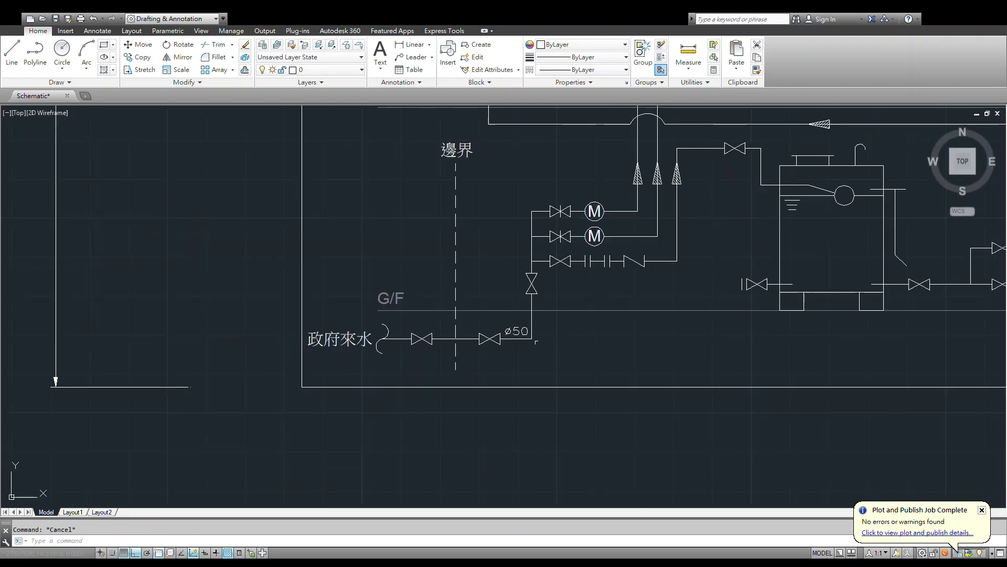
pyautogui.scroll(2, 472, 315)
pyautogui.click(506, 328)
pyautogui.click(304, 328)
pyautogui.press('Escape')
pyautogui.scroll(2, 324, 360)
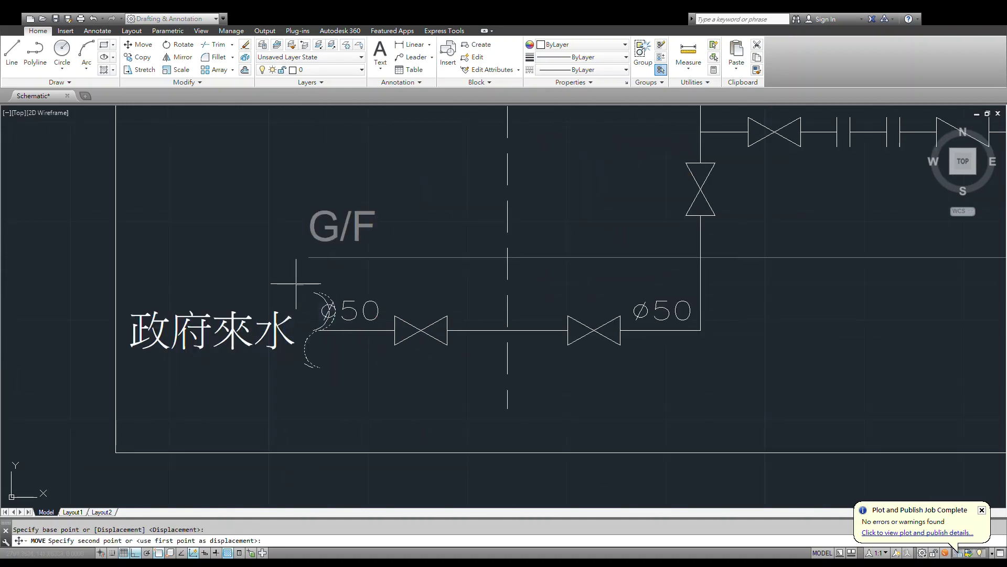
pyautogui.scroll(2, 314, 336)
pyautogui.write('ex')
pyautogui.press('Return')
pyautogui.scroll(-2, 217, 336)
pyautogui.press('Escape')
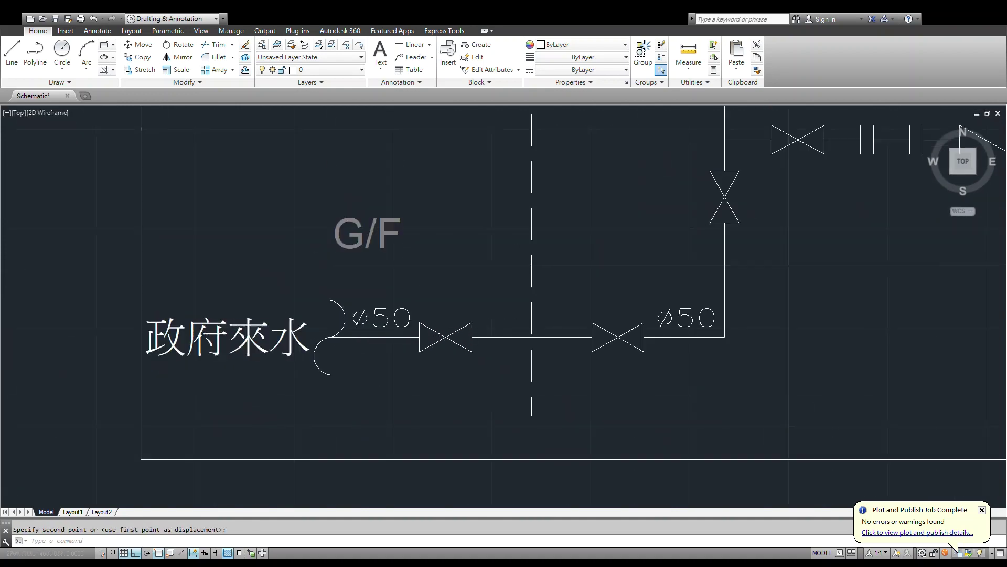
pyautogui.scroll(-5, 202, 353)
pyautogui.scroll(3, 376, 301)
# Copy the ø50 label to the second meter branch and change it to ø35.
pyautogui.scroll(1, 399, 283)
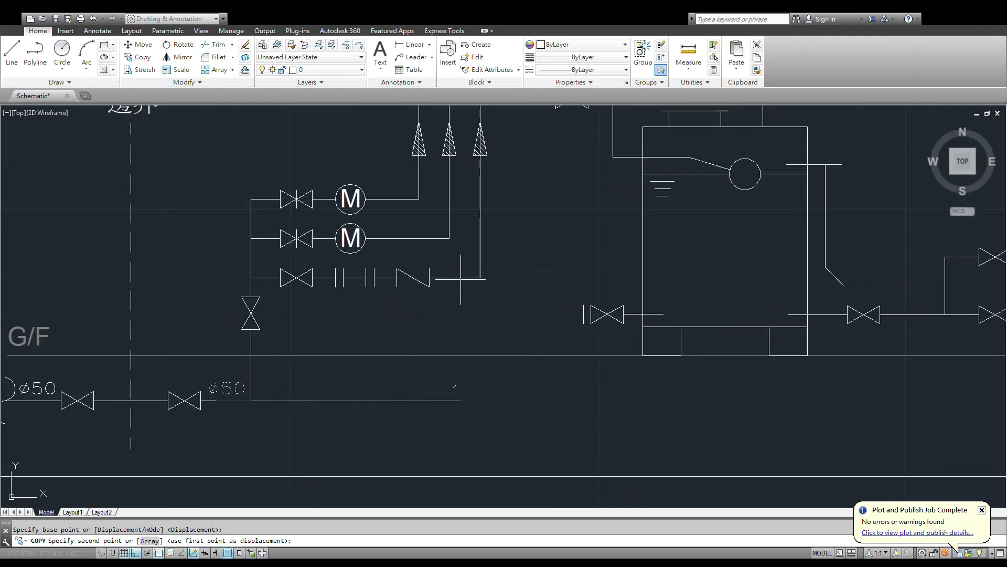
pyautogui.scroll(2, 437, 258)
pyautogui.click(365, 216)
pyautogui.press('Escape')
pyautogui.doubleClick(360, 198)
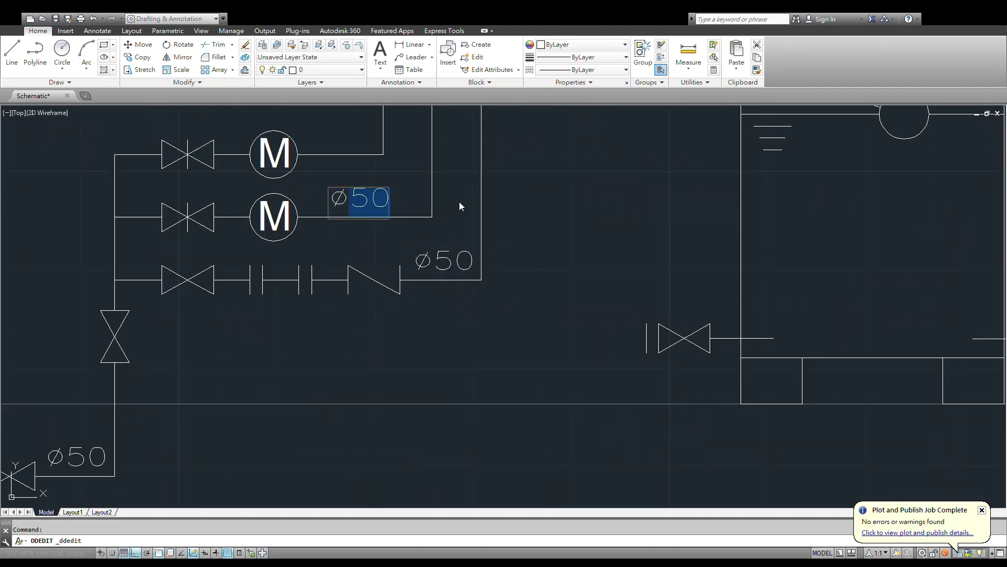
pyautogui.write('35')
pyautogui.press('Return')
pyautogui.press('Escape')
# Copy the ø35 label to the top meter branch and change it to ø28.
pyautogui.scroll(-2, 416, 300)
pyautogui.click(366, 287)
pyautogui.click(366, 248)
pyautogui.press('Escape')
pyautogui.write('m')
pyautogui.press('Return')
pyautogui.scroll(2, 400, 240)
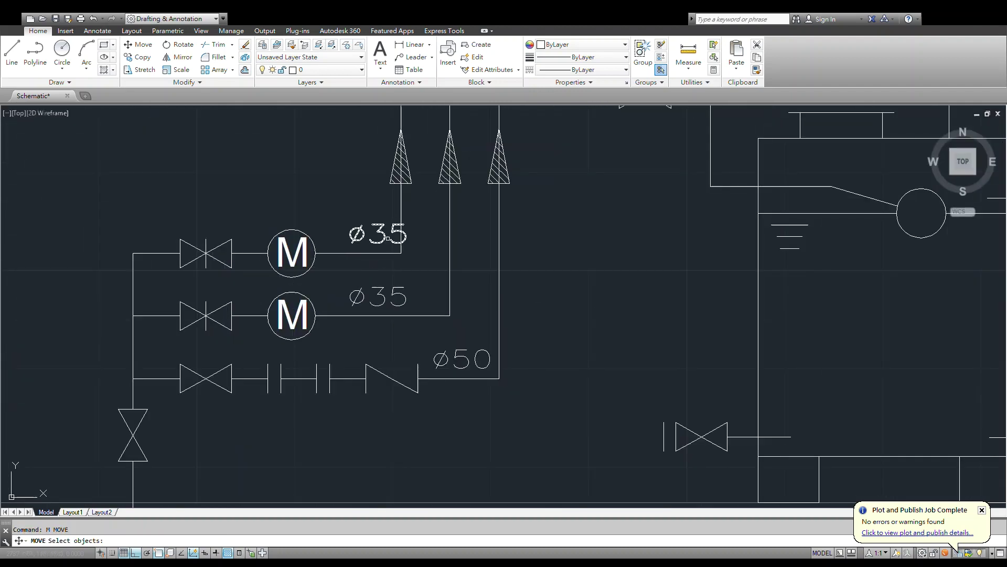
pyautogui.doubleClick(363, 232)
pyautogui.write('28')
pyautogui.scroll(-4, 447, 229)
pyautogui.scroll(3, 481, 320)
pyautogui.write('co')
pyautogui.press('Return')
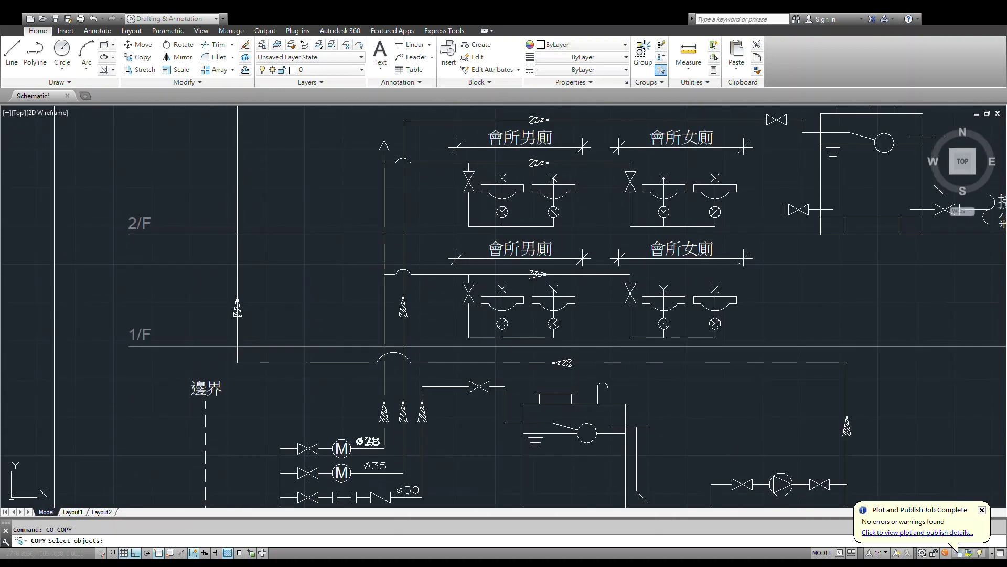
# Place ø22 labels on the 2/F and 1/F clubhouse branches.
pyautogui.scroll(-3, 504, 307)
pyautogui.scroll(3, 417, 354)
pyautogui.click(417, 353)
pyautogui.press('Escape')
pyautogui.write('CO')
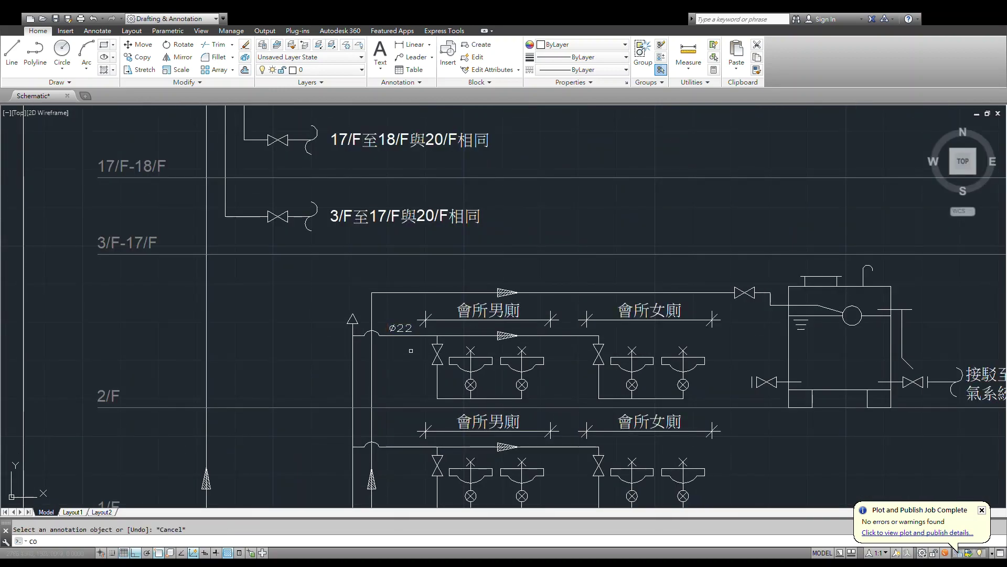
pyautogui.press('Return')
pyautogui.scroll(-3, 411, 351)
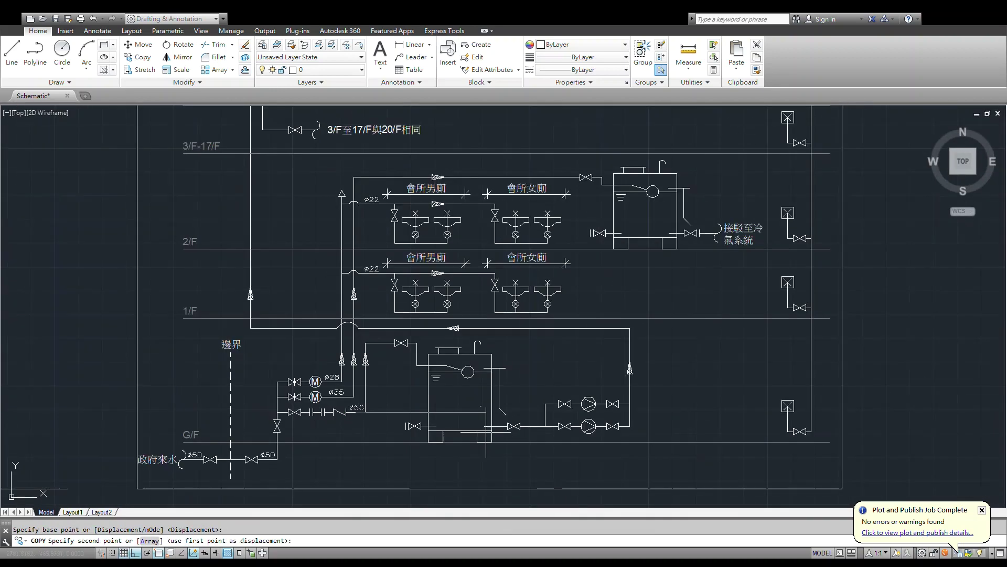
pyautogui.press('Escape')
# Copy a ø50 label onto the tank, pump and return pipe.
pyautogui.press('m')
pyautogui.press('Return')
pyautogui.scroll(3, 367, 294)
pyautogui.scroll(-3, 368, 294)
pyautogui.scroll(4, 332, 303)
pyautogui.click(332, 303)
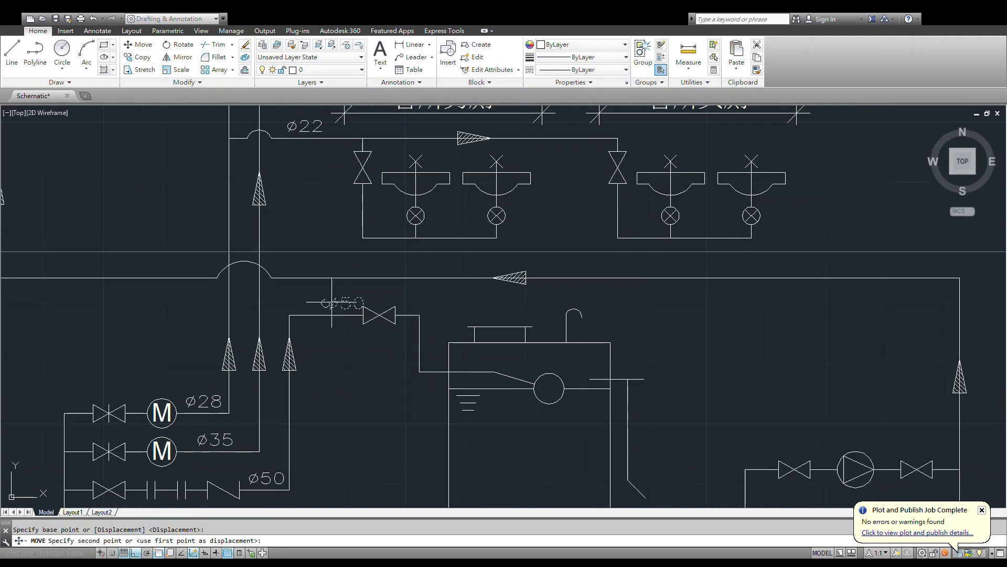
pyautogui.press('Escape')
pyautogui.write('co')
pyautogui.press('Return')
pyautogui.scroll(-3, 369, 311)
pyautogui.click(478, 292)
pyautogui.press('Escape')
pyautogui.scroll(-3, 478, 292)
pyautogui.scroll(3, 405, 430)
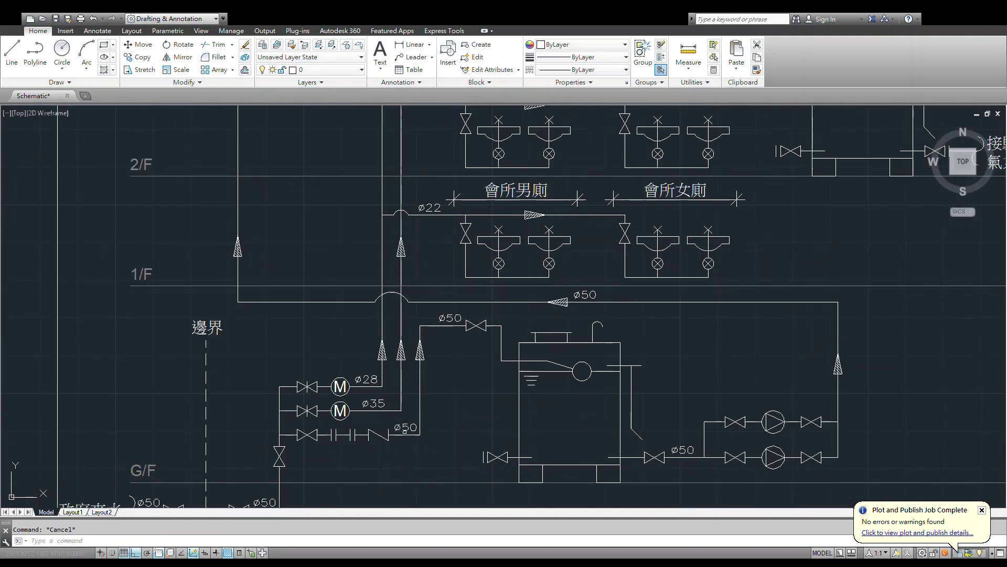
pyautogui.press('Escape')
# Copy the vertical ø50 label onto the left riser.
pyautogui.scroll(-3, 224, 389)
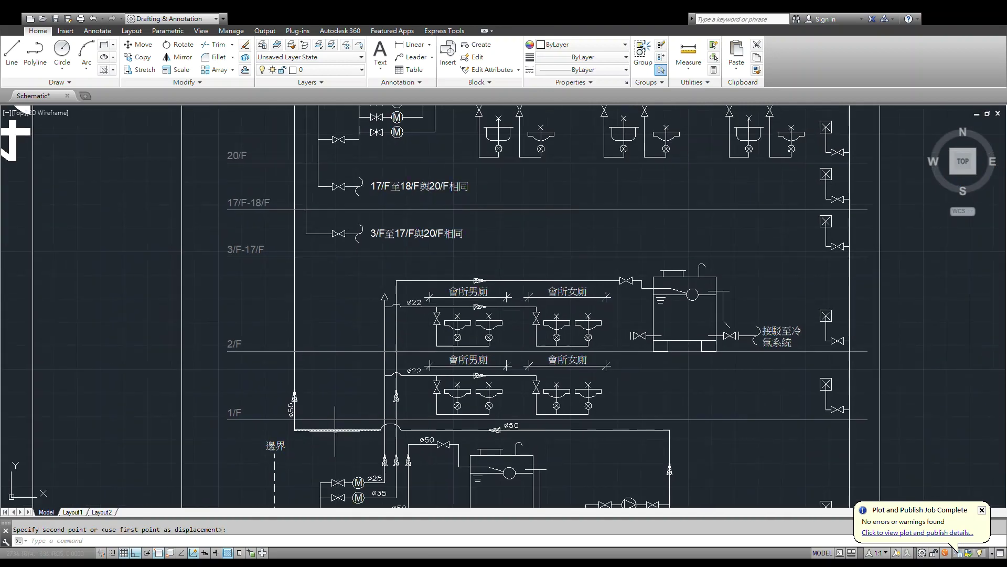
pyautogui.write('co')
pyautogui.press('Return')
pyautogui.scroll(3, 265, 287)
pyautogui.click(265, 288)
pyautogui.scroll(-3, 265, 288)
pyautogui.scroll(3, 294, 341)
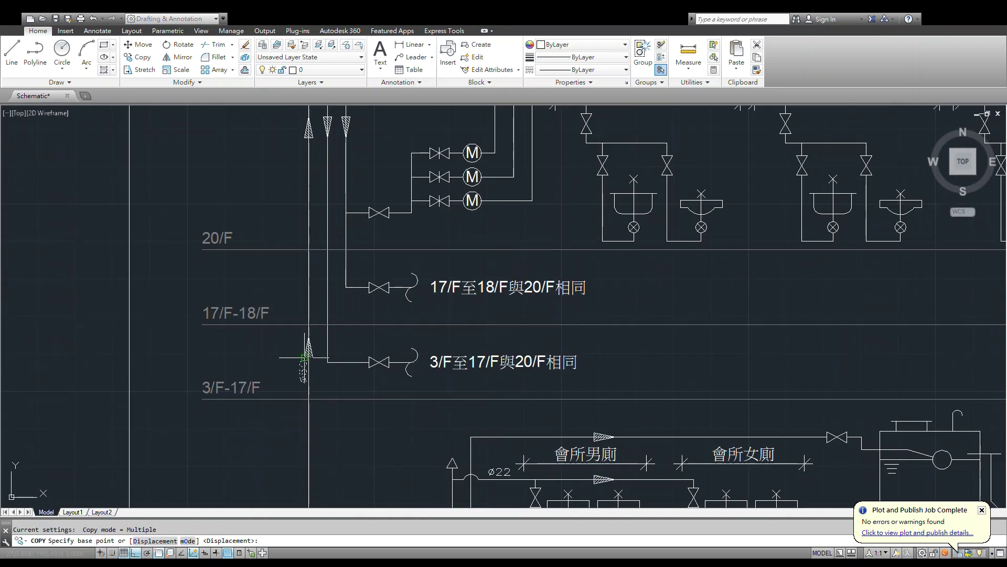
pyautogui.click(283, 341)
pyautogui.moveTo(294, 237); pyautogui.dragTo(294, 309, button='middle')
pyautogui.scroll(-2, 372, 303)
pyautogui.press('Escape')
# Copy the vertical label further up onto the upper riser.
pyautogui.scroll(2, 371, 304)
pyautogui.click(461, 297)
pyautogui.write('co')
pyautogui.press('Return')
pyautogui.scroll(-2, 467, 297)
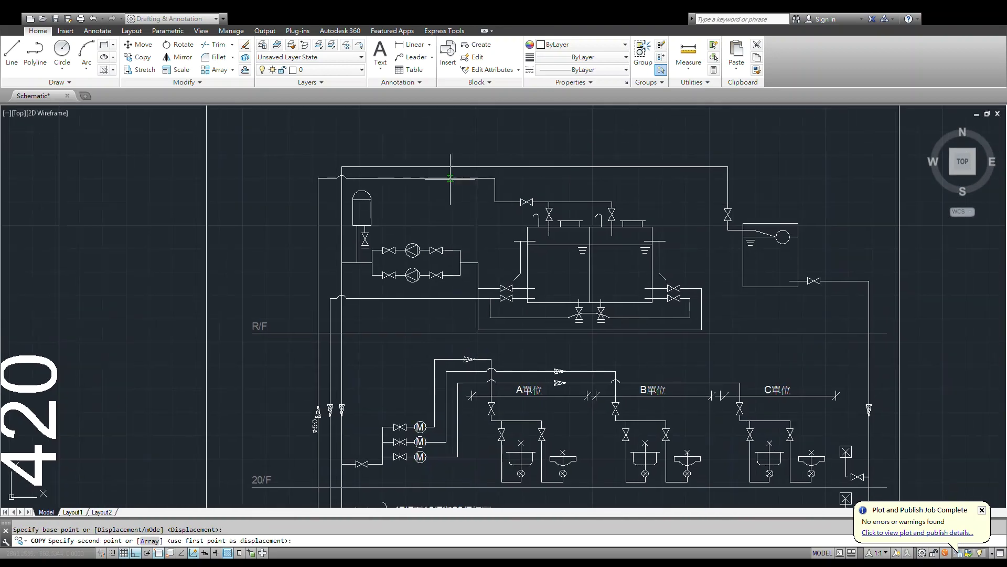
pyautogui.scroll(-3, 468, 167)
pyautogui.scroll(3, 367, 263)
pyautogui.scroll(-3, 367, 262)
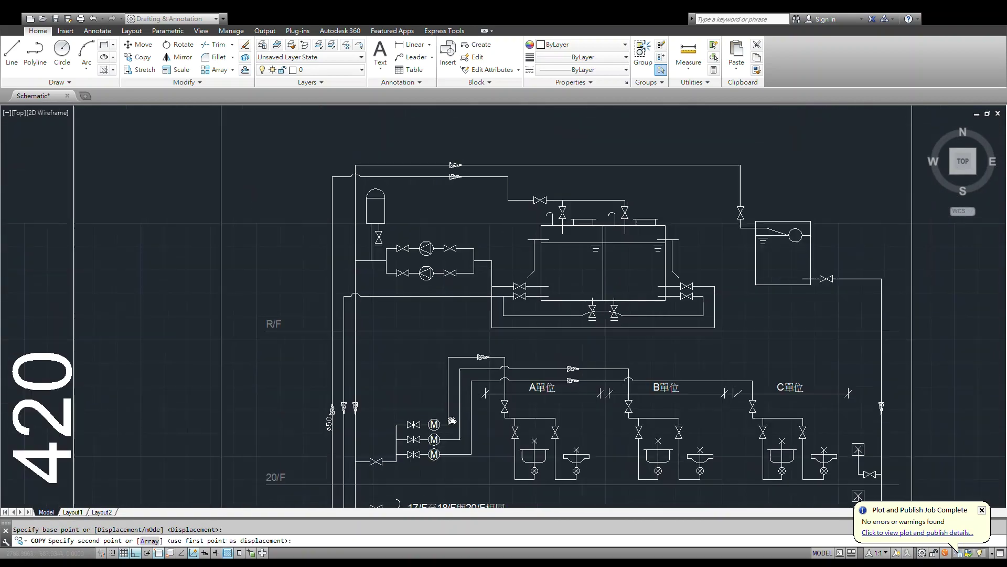
pyautogui.scroll(2, 477, 352)
pyautogui.click(477, 352)
pyautogui.press('Escape')
# Copy the ø50 label from the top pipe and edit the copy to ø28.
pyautogui.scroll(-2, 477, 352)
pyautogui.scroll(3, 486, 284)
pyautogui.click(461, 254)
pyautogui.press('Return')
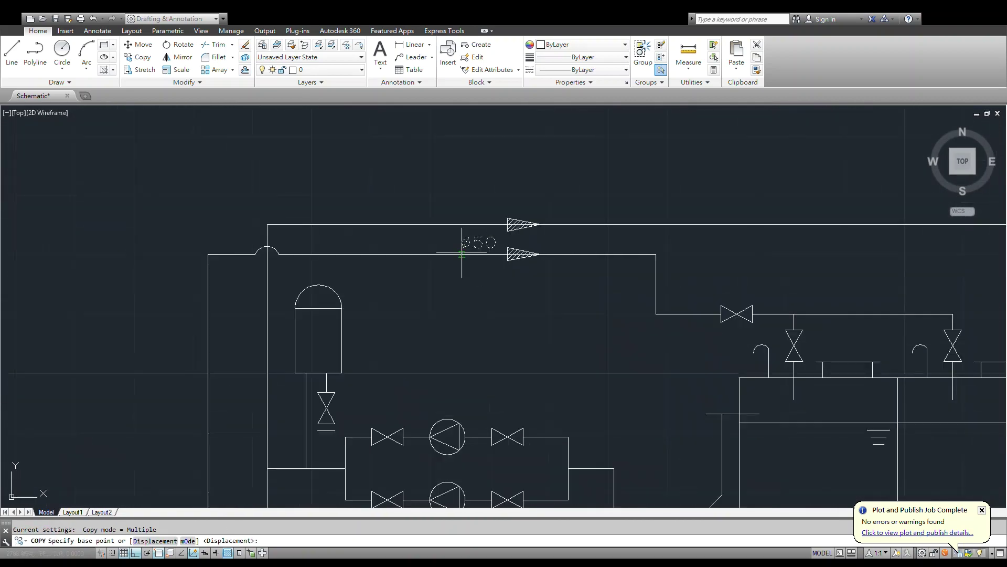
pyautogui.doubleClick(475, 213)
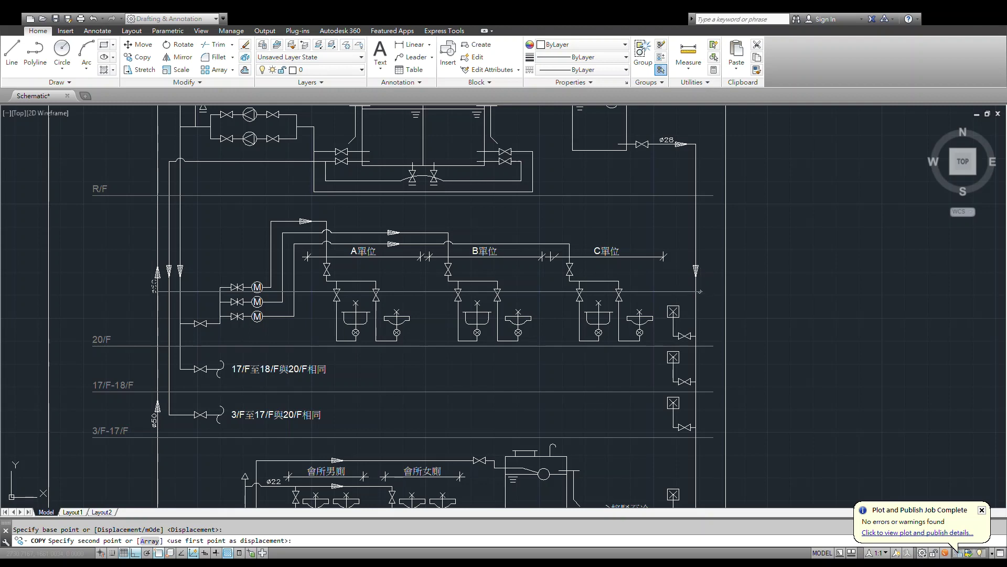
pyautogui.scroll(4, 701, 291)
pyautogui.scroll(-4, 633, 131)
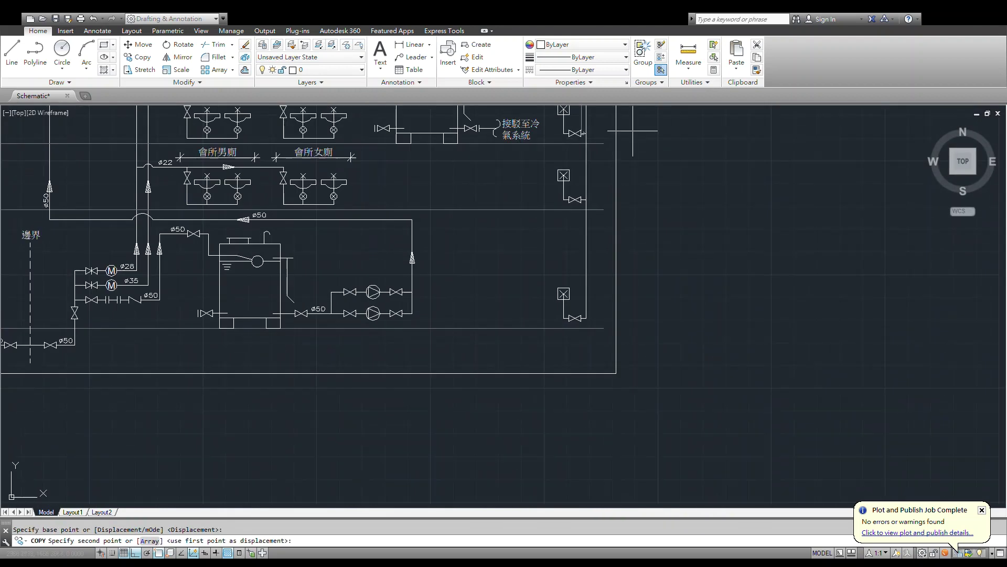
pyautogui.scroll(4, 633, 131)
pyautogui.press('Escape')
# Start another label copy along the right-hand riser, then cancel it.
pyautogui.scroll(-4, 539, 378)
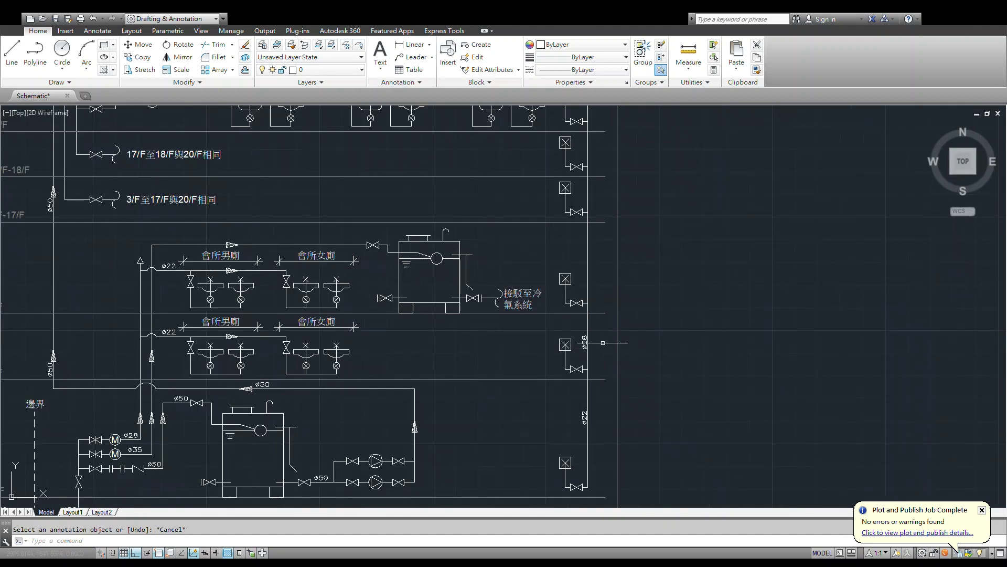
pyautogui.write('co')
pyautogui.press('Return')
pyautogui.scroll(3, 556, 215)
pyautogui.scroll(-5, 556, 215)
pyautogui.scroll(3, 641, 225)
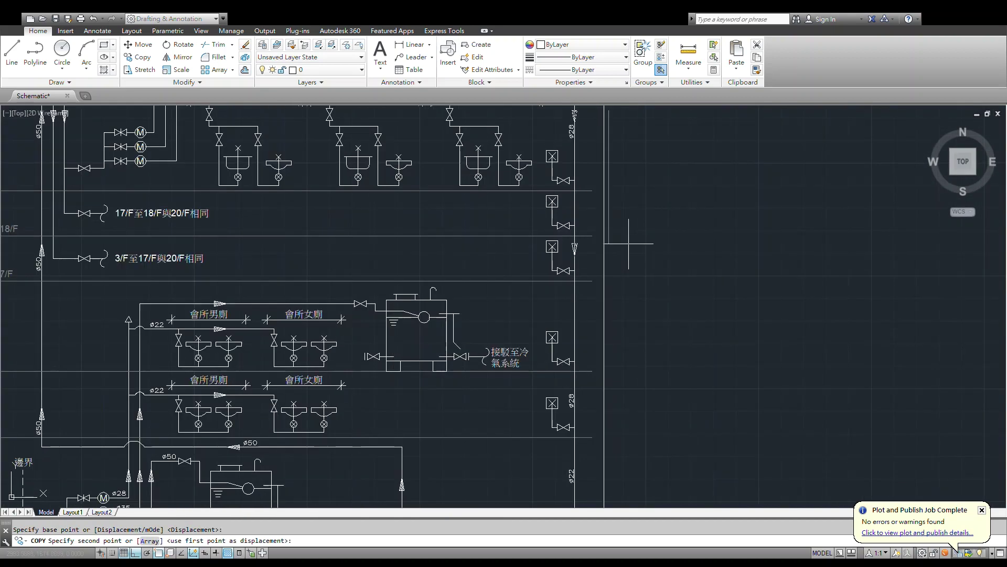
pyautogui.scroll(4, 597, 334)
pyautogui.press('Escape')
pyautogui.press('Escape')
# Start a label copy near the unit A–C risers, then cancel it.
pyautogui.scroll(-5, 588, 309)
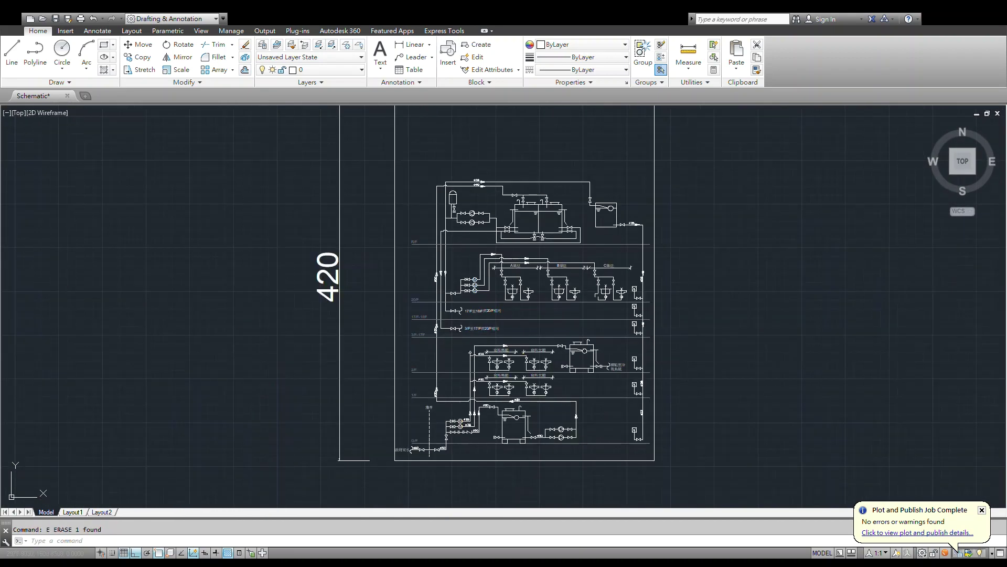
pyautogui.scroll(4, 472, 289)
pyautogui.write('co')
pyautogui.press('Return')
pyautogui.scroll(2, 472, 289)
pyautogui.scroll(-5, 371, 312)
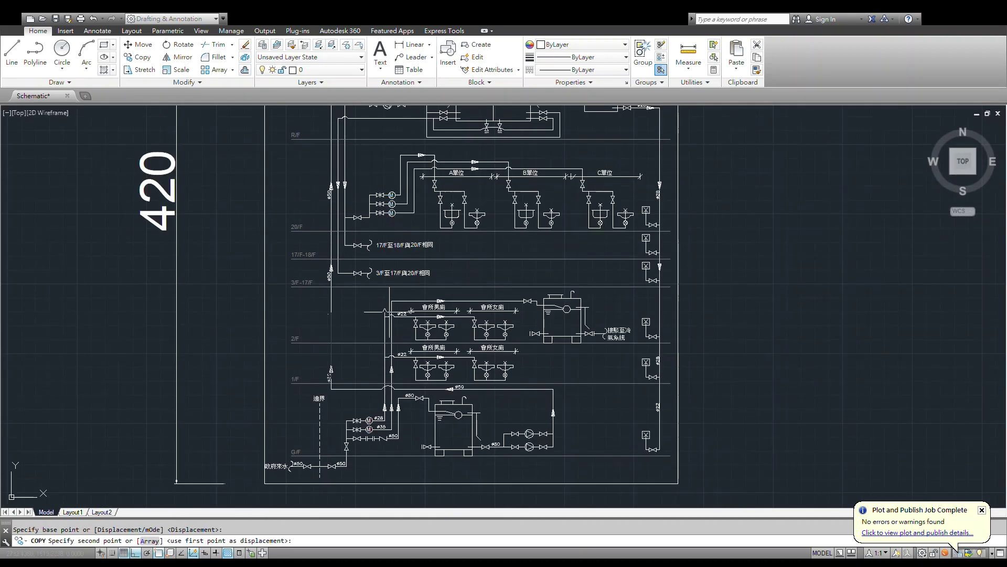
pyautogui.scroll(4, 362, 200)
pyautogui.scroll(2, 360, 198)
pyautogui.scroll(2, 416, 305)
pyautogui.press('Escape')
pyautogui.scroll(-2, 416, 306)
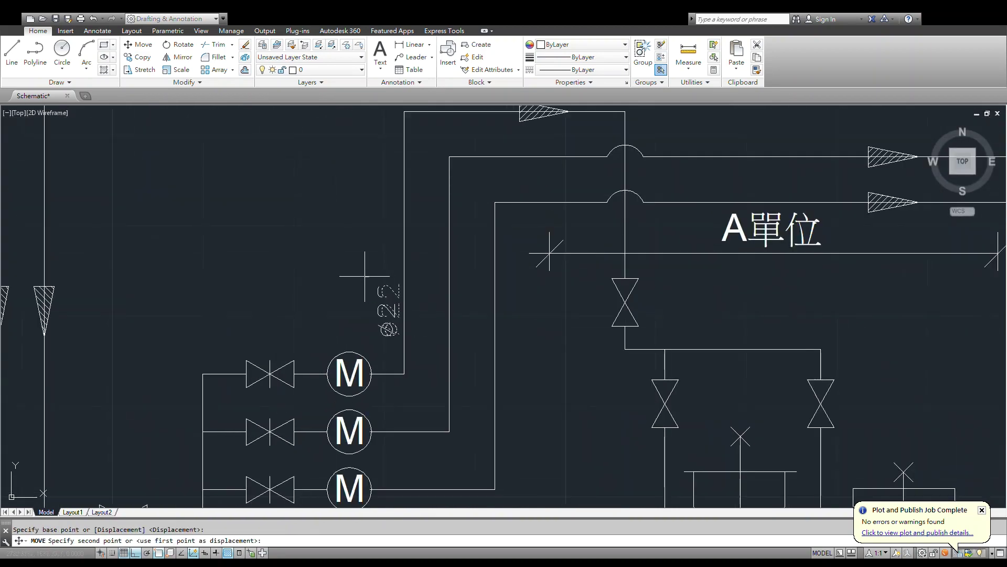
pyautogui.scroll(-3, 400, 269)
pyautogui.scroll(-1, 503, 375)
# Copy the ø50 label below the roof tank pipe and open the copy to change it to ø35.
pyautogui.write('co')
pyautogui.press('Return')
pyautogui.click(504, 376)
pyautogui.press('Return')
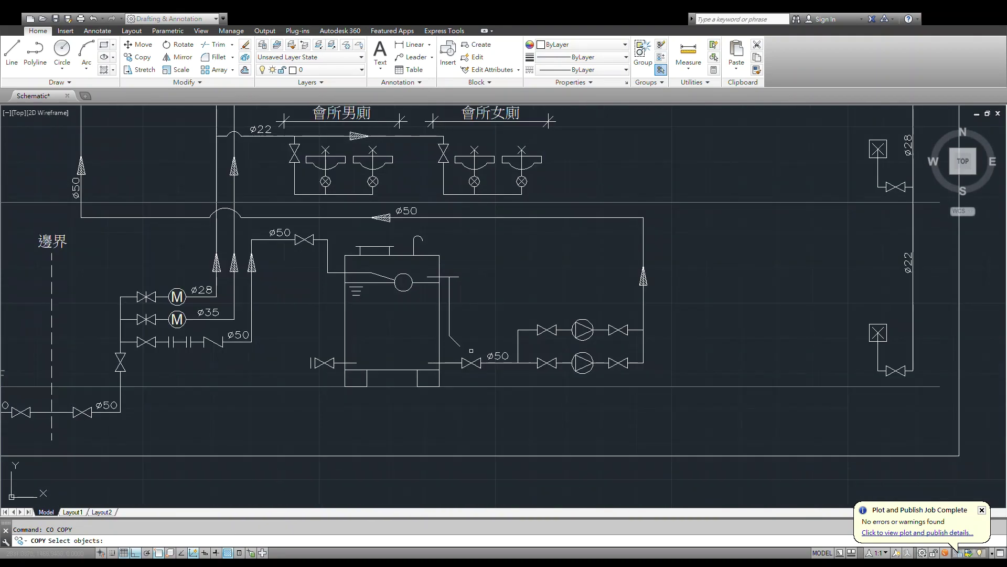
pyautogui.scroll(-2, 504, 375)
pyautogui.scroll(2, 729, 240)
pyautogui.scroll(2, 729, 240)
pyautogui.scroll(2, 730, 240)
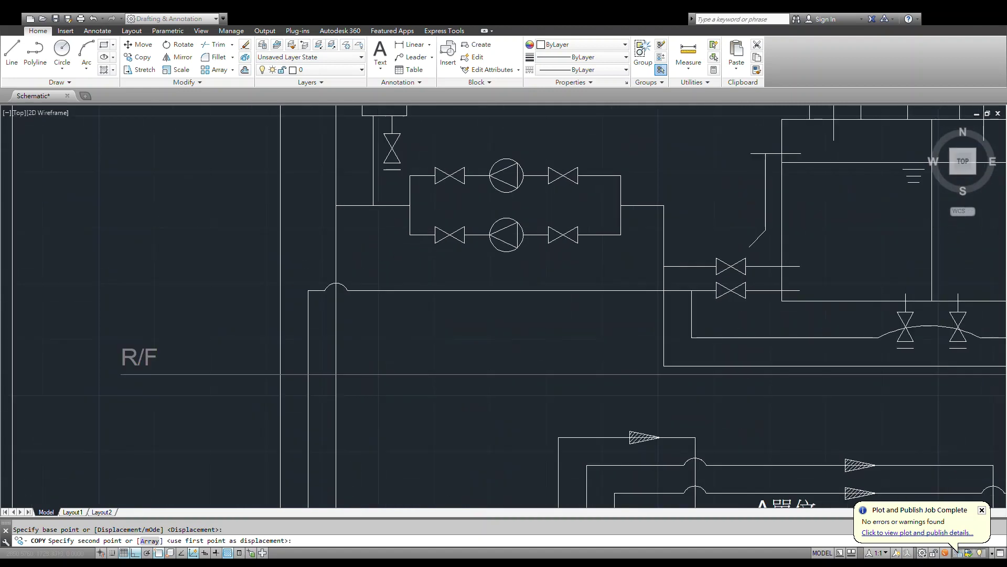
pyautogui.scroll(-2, 658, 308)
pyautogui.scroll(2, 603, 314)
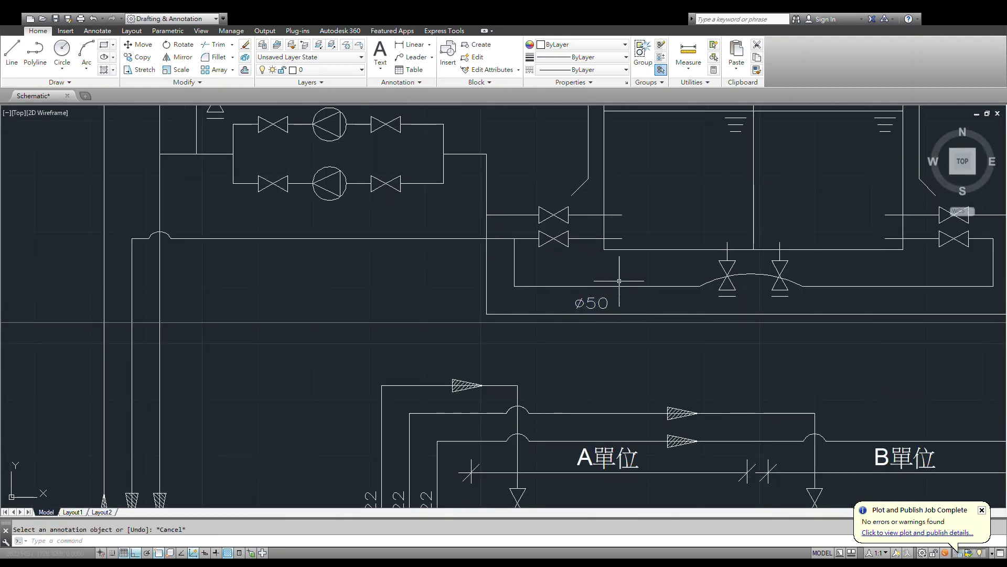
pyautogui.click(591, 303)
pyautogui.press('Escape')
pyautogui.doubleClick(591, 304)
# Copy and mirror the two flow arrows, placing them beside the ø50 and ø35 labels.
pyautogui.press('Escape')
pyautogui.scroll(-2, 551, 303)
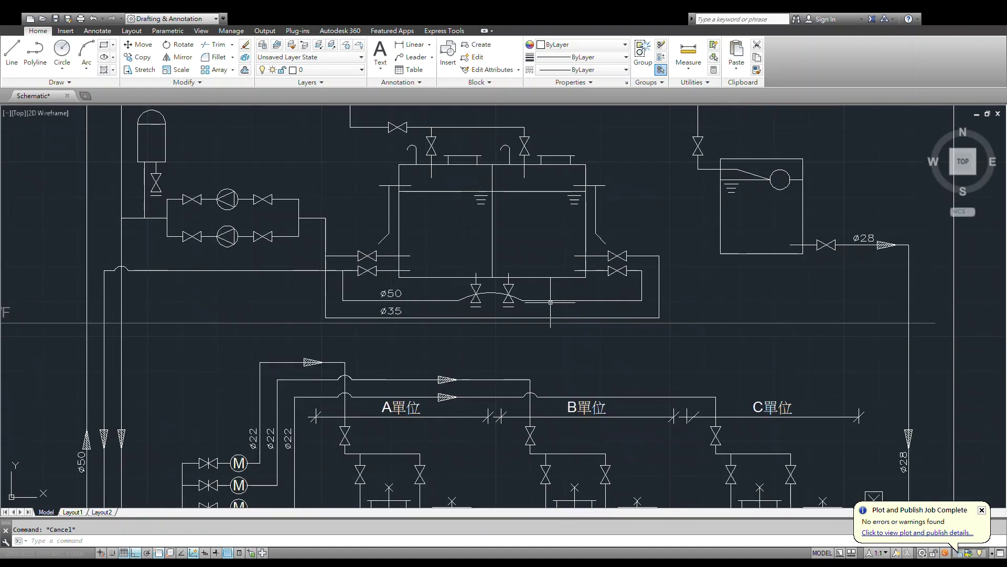
pyautogui.moveTo(424, 408); pyautogui.dragTo(462, 370)
pyautogui.click(669, 340)
pyautogui.write('mi')
pyautogui.press('Return')
pyautogui.moveTo(641, 326); pyautogui.dragTo(698, 357)
pyautogui.press('Return')
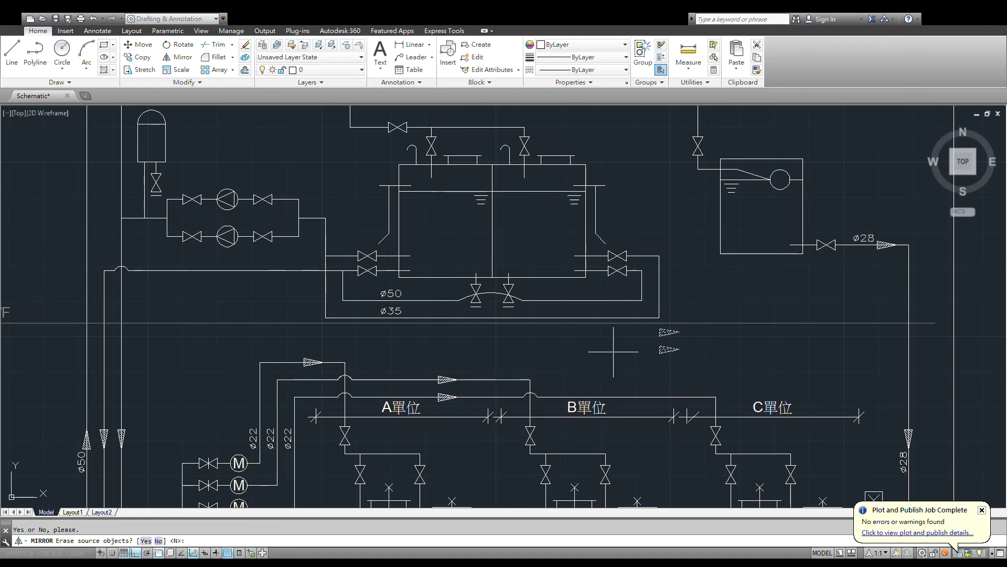
pyautogui.scroll(2, 355, 322)
pyautogui.click(367, 304)
pyautogui.press('Escape')
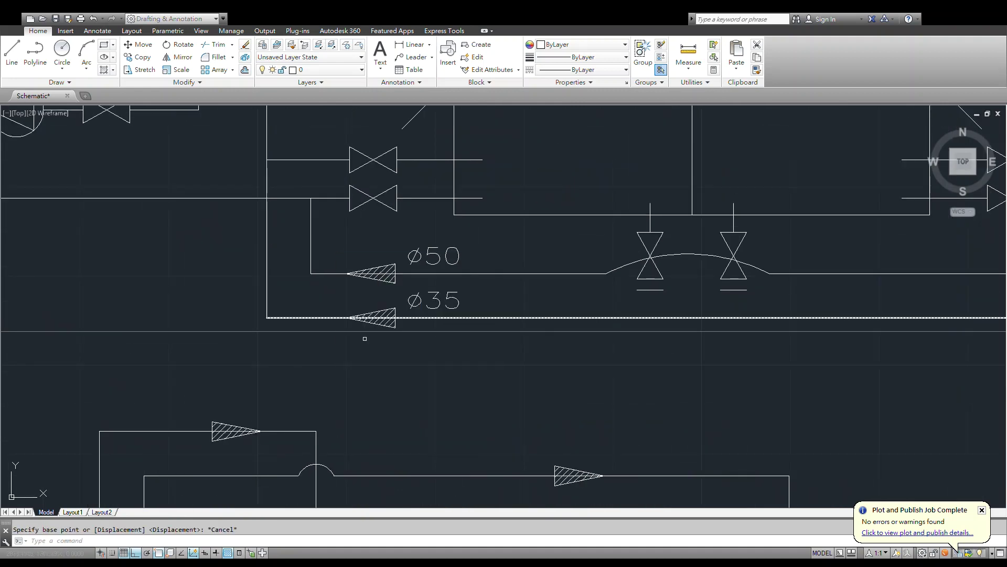
# Begin copying the ø50 label and bring the 20/F riser pipes into view.
pyautogui.scroll(-2, 445, 288)
pyautogui.write('c')
pyautogui.press('Return')
pyautogui.scroll(2, 513, 292)
pyautogui.scroll(2, 569, 320)
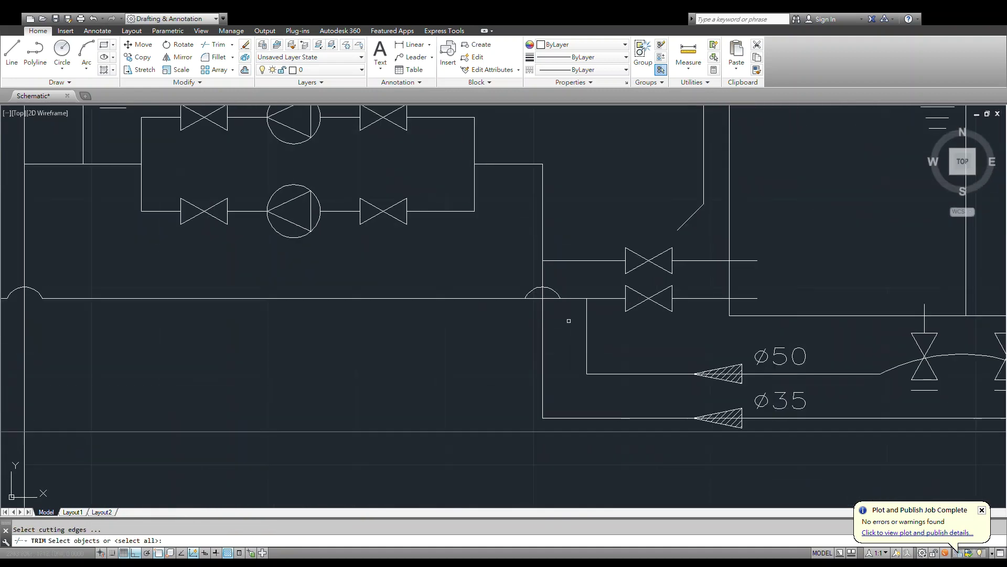
pyautogui.press('Escape')
pyautogui.scroll(-4, 556, 336)
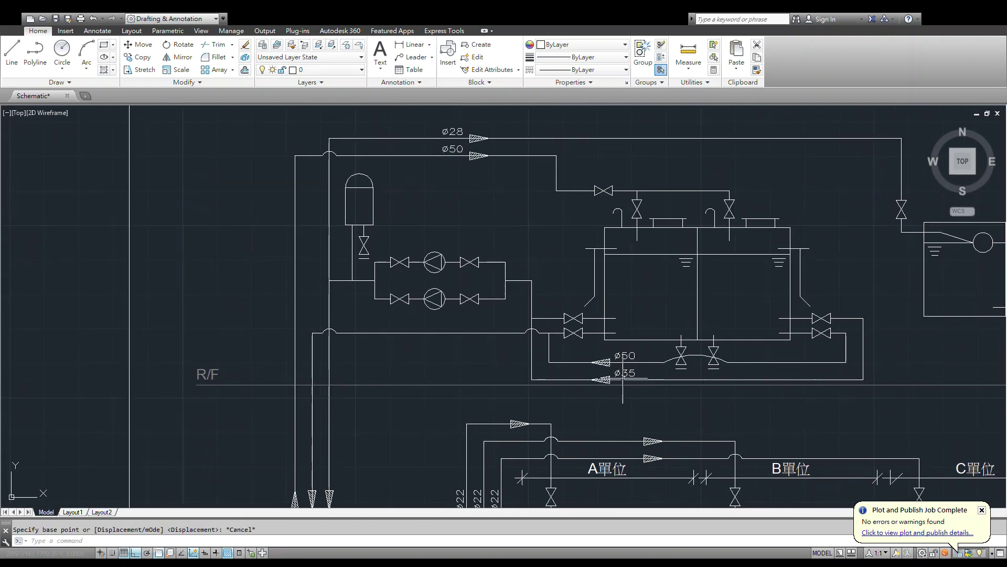
pyautogui.moveTo(518, 280); pyautogui.dragTo(575, 110, button='middle')
# Place a copied ø50 label on the riser.
pyautogui.scroll(2, 367, 328)
pyautogui.click(395, 326)
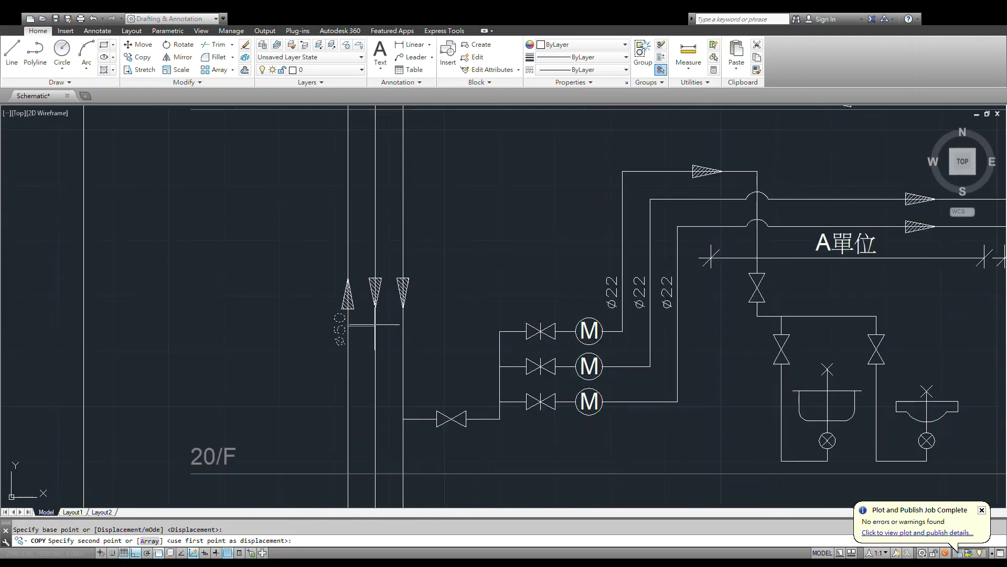
pyautogui.press('Escape')
pyautogui.scroll(-5, 461, 281)
pyautogui.scroll(3, 462, 281)
# Copy a pipe label and change its text to ø22.
pyautogui.write('co')
pyautogui.press('Return')
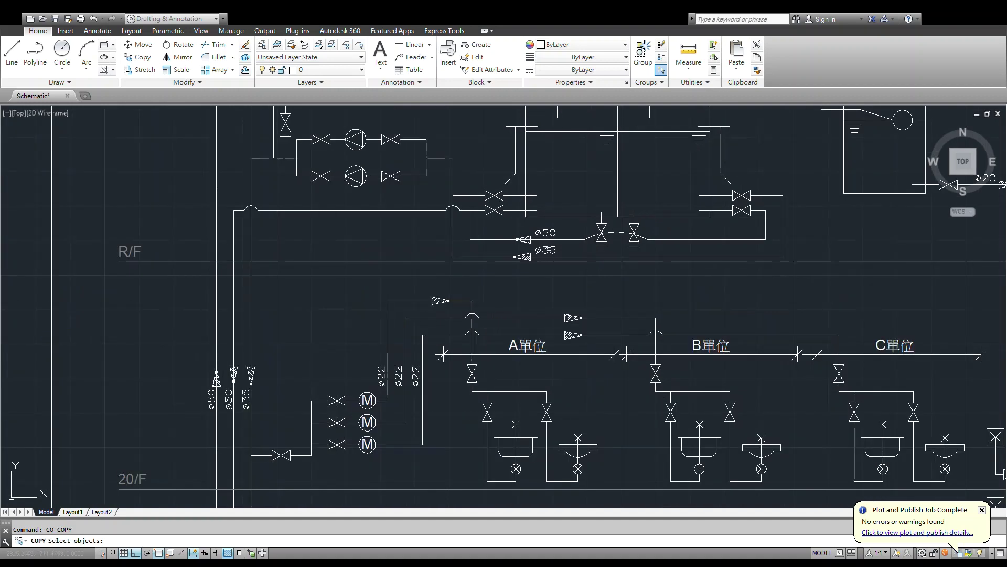
pyautogui.write('%%c22')
pyautogui.press('Return')
pyautogui.press('Escape')
# Copy the ø22 label onto two A-unit branch pipes.
pyautogui.scroll(2, 450, 294)
pyautogui.moveTo(415, 283); pyautogui.dragTo(342, 269, button='middle')
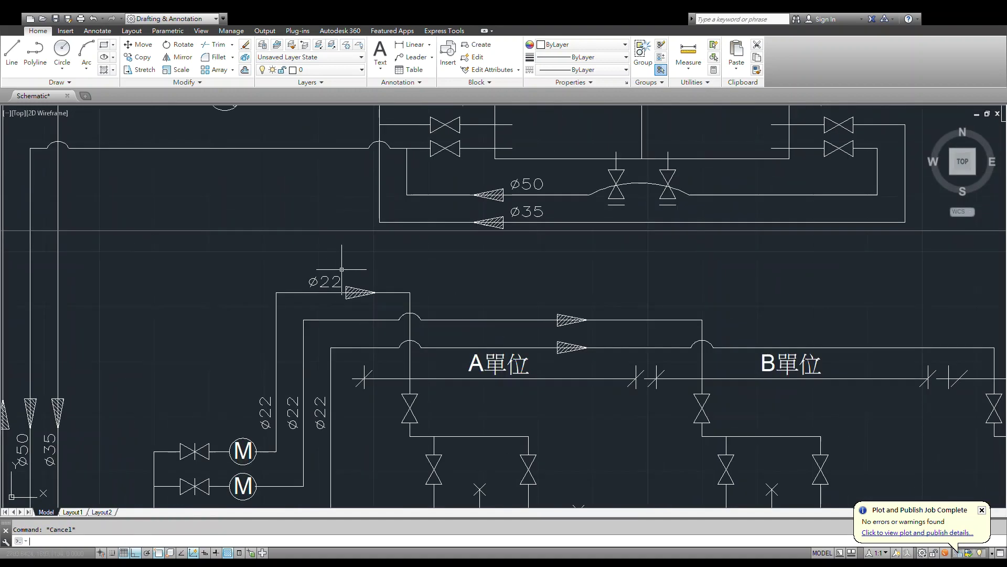
pyautogui.click(312, 278)
pyautogui.click(523, 305)
pyautogui.click(523, 333)
pyautogui.press('Escape')
pyautogui.scroll(-3, 535, 336)
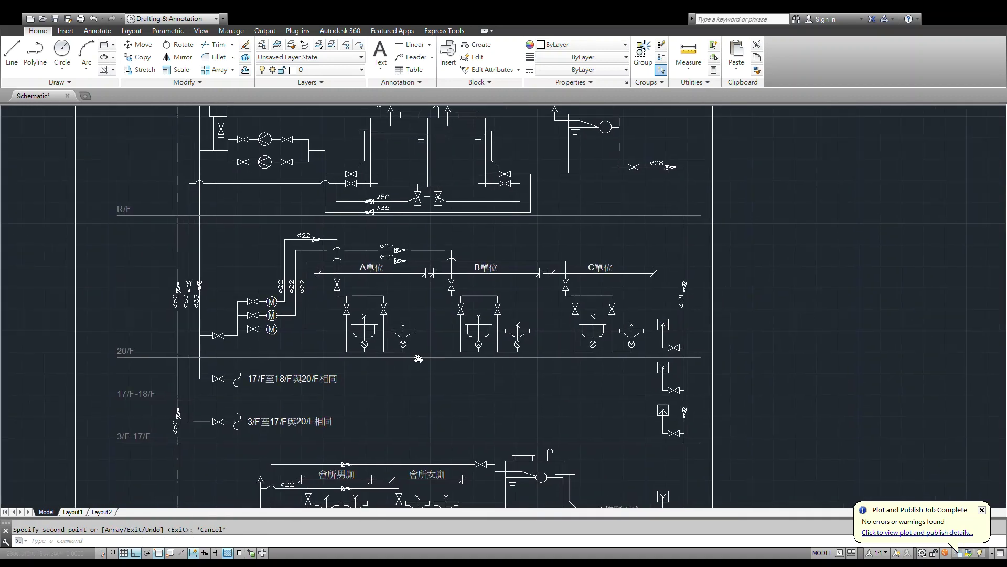
pyautogui.scroll(1, 549, 349)
pyautogui.moveTo(549, 349); pyautogui.dragTo(549, 250, button='middle')
# Place a ø35 label on the top 會所 washroom supply pipe.
pyautogui.write('co')
pyautogui.press('Return')
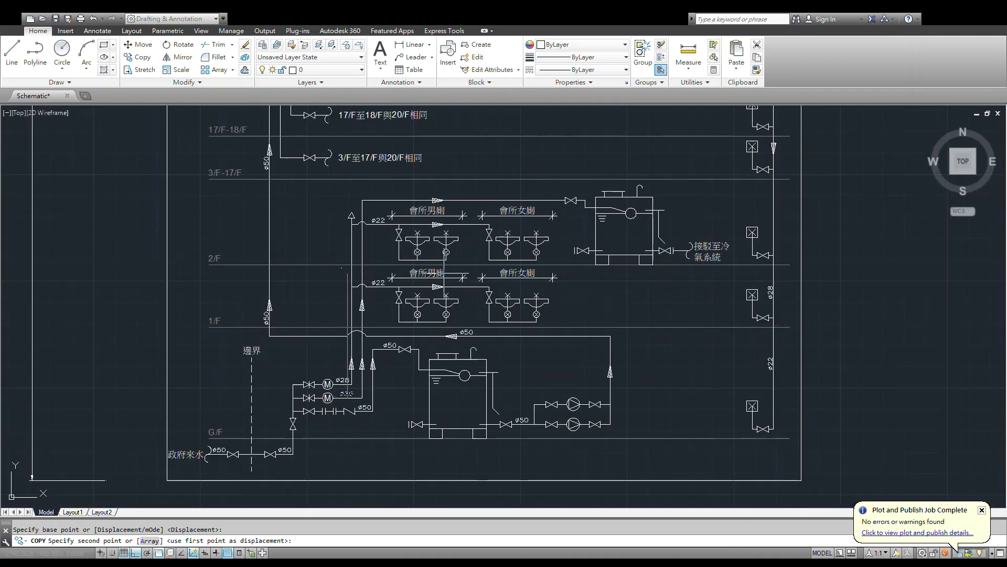
pyautogui.scroll(3, 424, 190)
pyautogui.click(425, 190)
pyautogui.press('Escape')
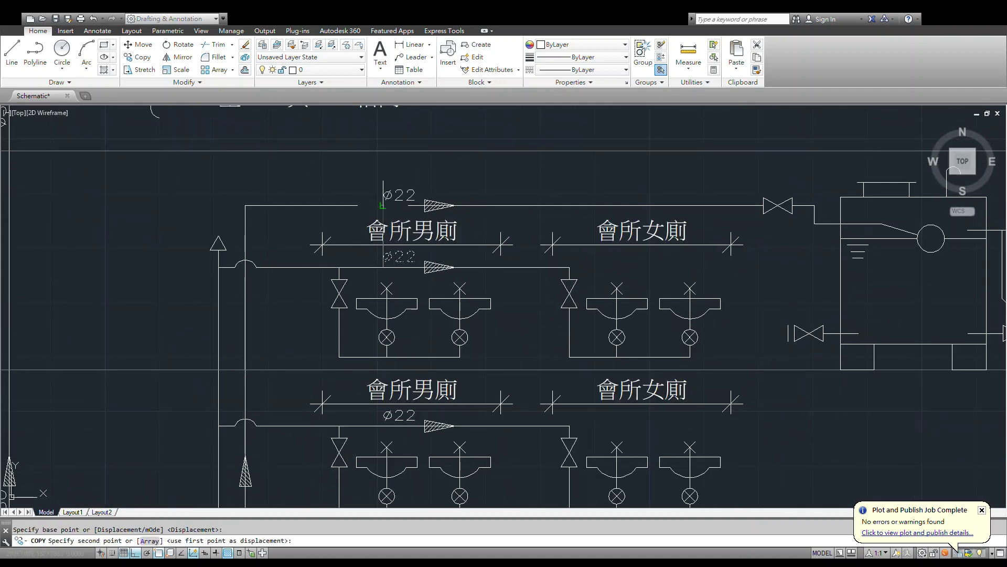
# Cancel an unfinished label copy and bring the roof equipment into view.
pyautogui.scroll(-5, 394, 195)
pyautogui.write('co')
pyautogui.press('Return')
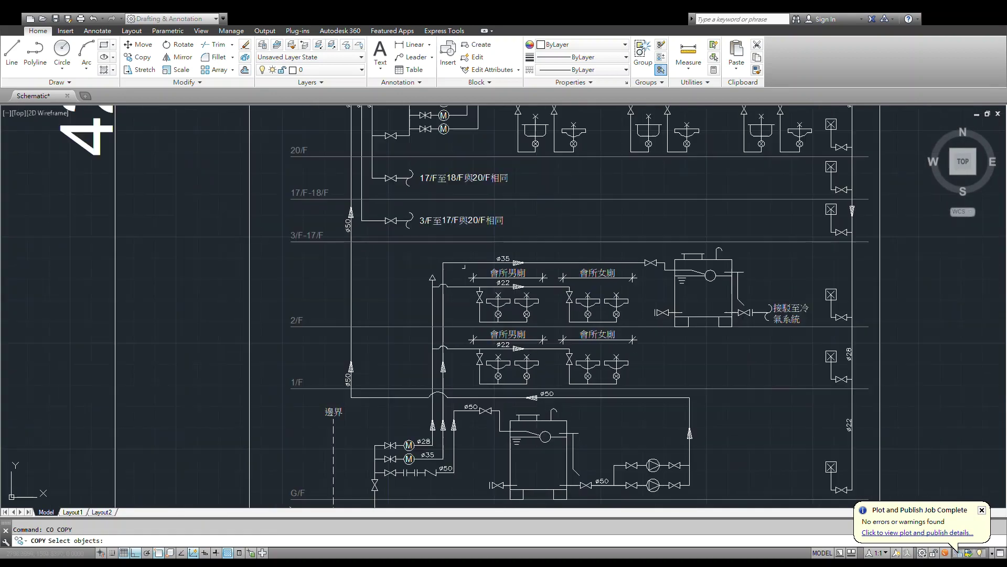
pyautogui.scroll(5, 449, 257)
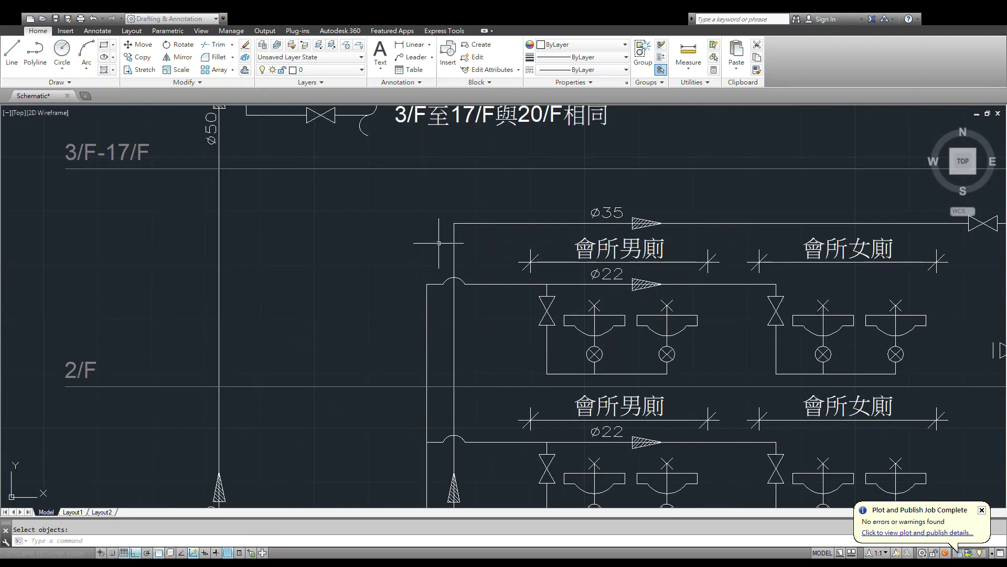
pyautogui.scroll(-5, 532, 346)
pyautogui.scroll(-2, 440, 352)
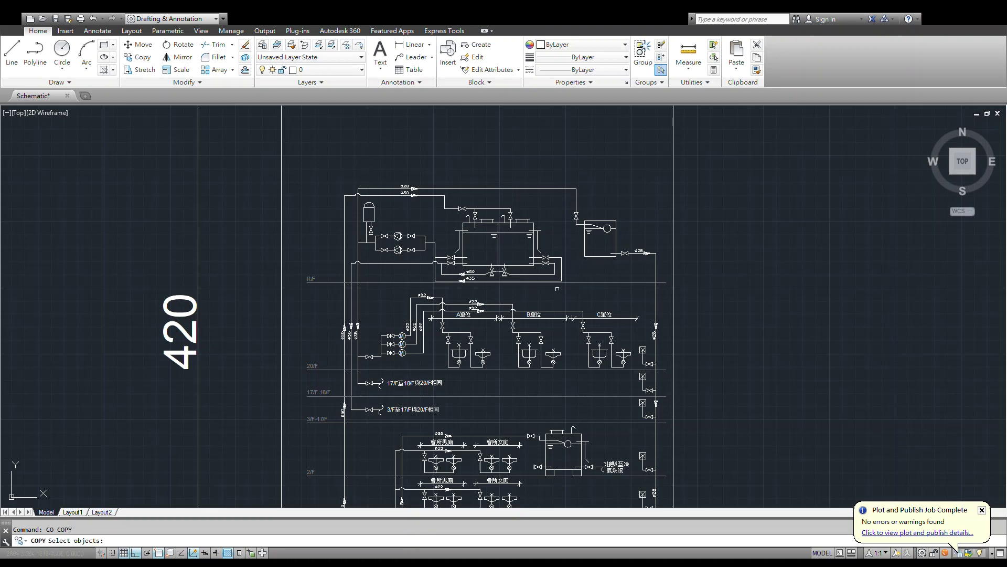
pyautogui.scroll(4, 557, 288)
pyautogui.press('Escape')
pyautogui.scroll(-4, 557, 288)
pyautogui.moveTo(577, 282); pyautogui.dragTo(562, 329, button='middle')
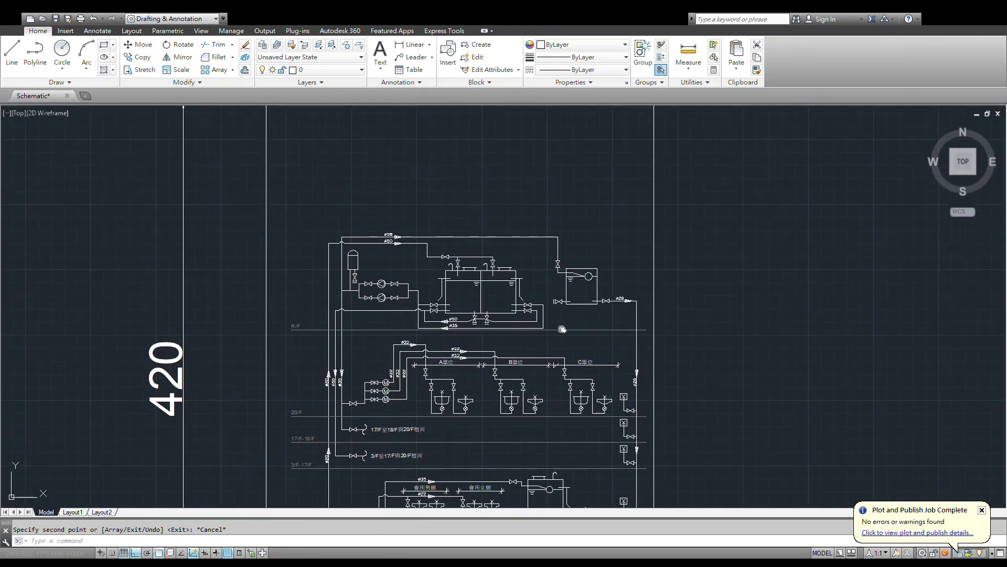
pyautogui.scroll(3, 562, 329)
pyautogui.press('Escape')
pyautogui.scroll(-1, 562, 328)
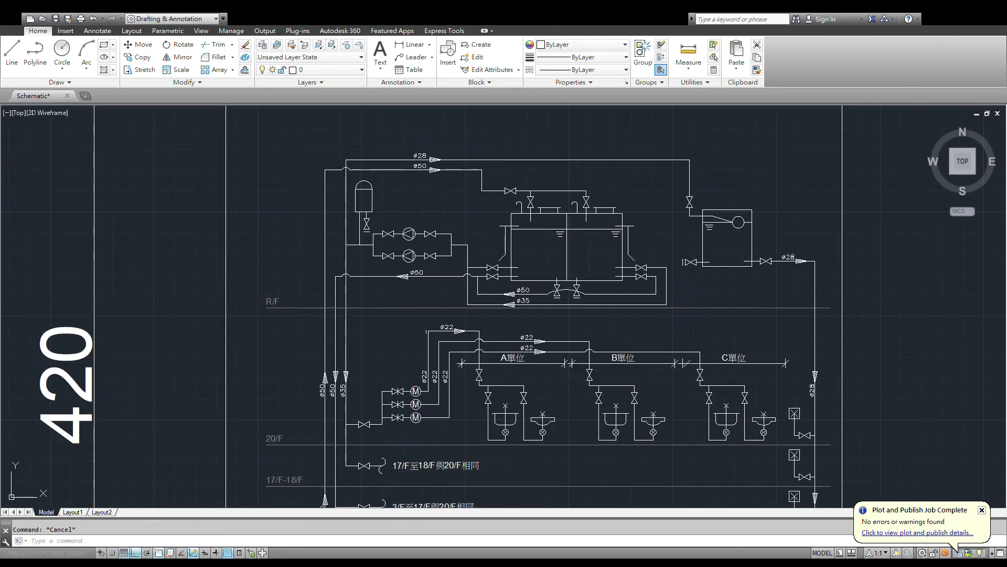
# Copy ø35 and ø50 labels beside the roof pumps and pump pipe.
pyautogui.click(512, 303)
pyautogui.scroll(3, 470, 269)
pyautogui.scroll(-2, 469, 269)
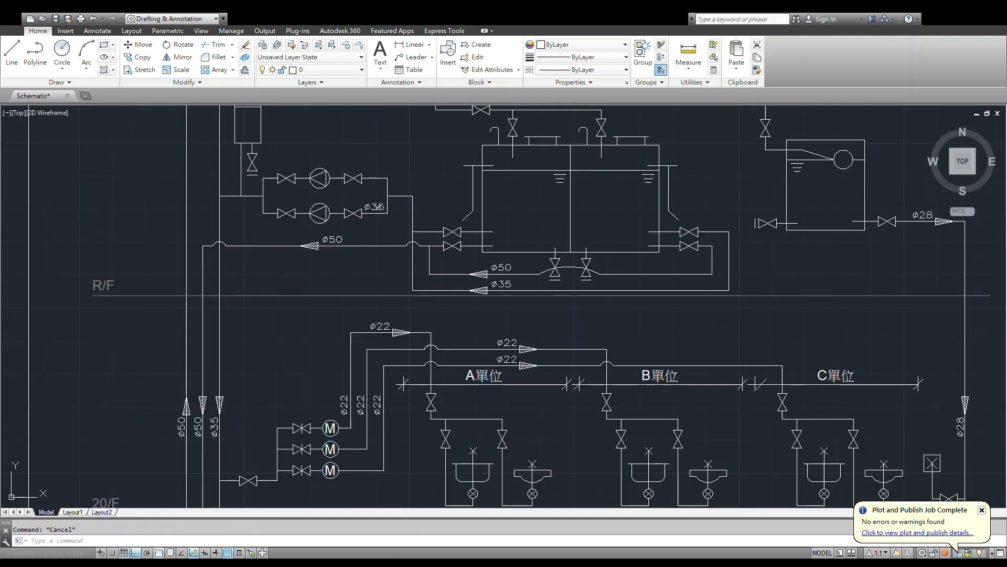
pyautogui.scroll(3, 359, 147)
pyautogui.click(360, 147)
pyautogui.scroll(-5, 359, 147)
pyautogui.scroll(5, 554, 422)
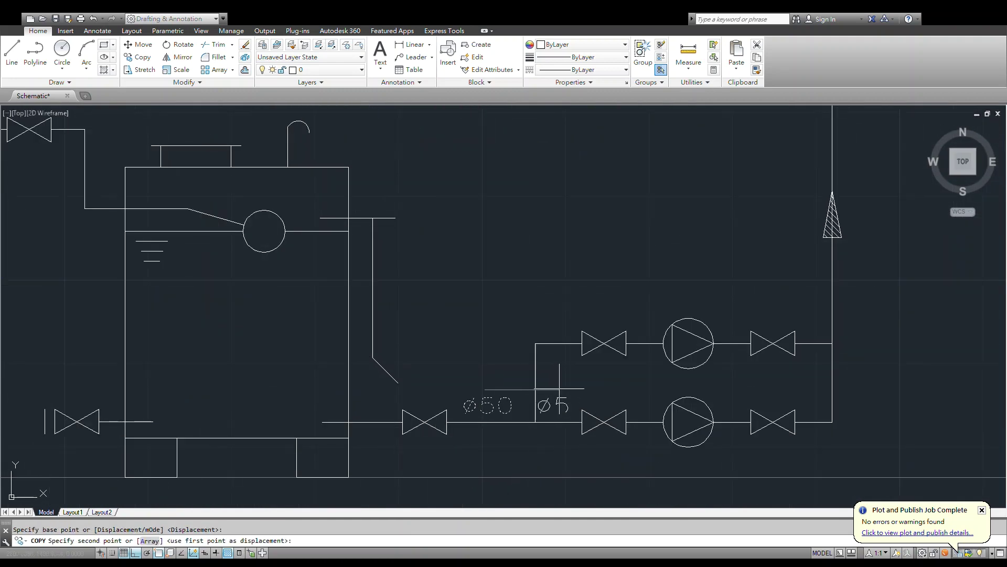
pyautogui.click(560, 388)
pyautogui.scroll(-2, 557, 364)
pyautogui.press('Escape')
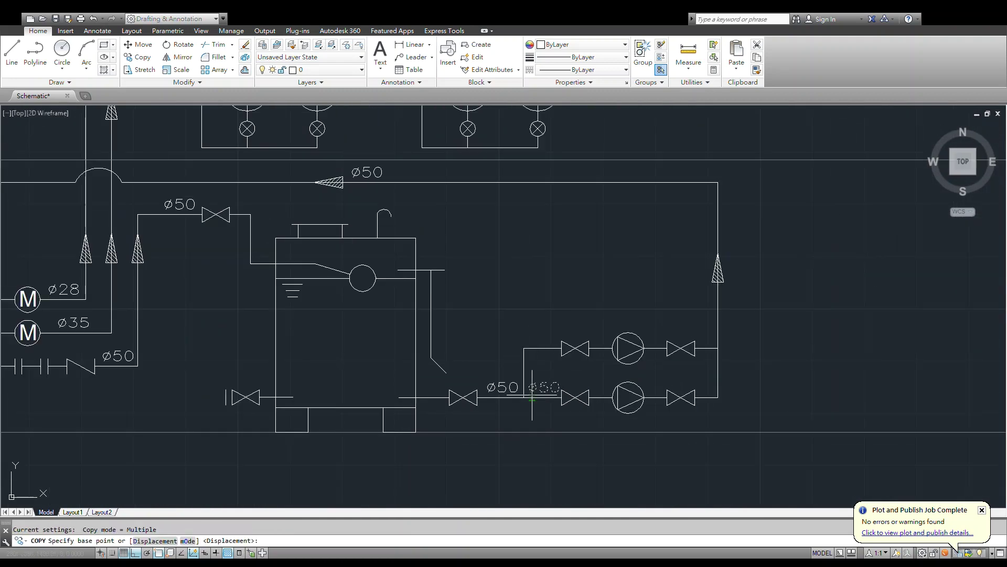
pyautogui.press('Escape')
# Begin drawing lines around the G/F tank and pump area.
pyautogui.scroll(-3, 533, 395)
pyautogui.scroll(2, 472, 315)
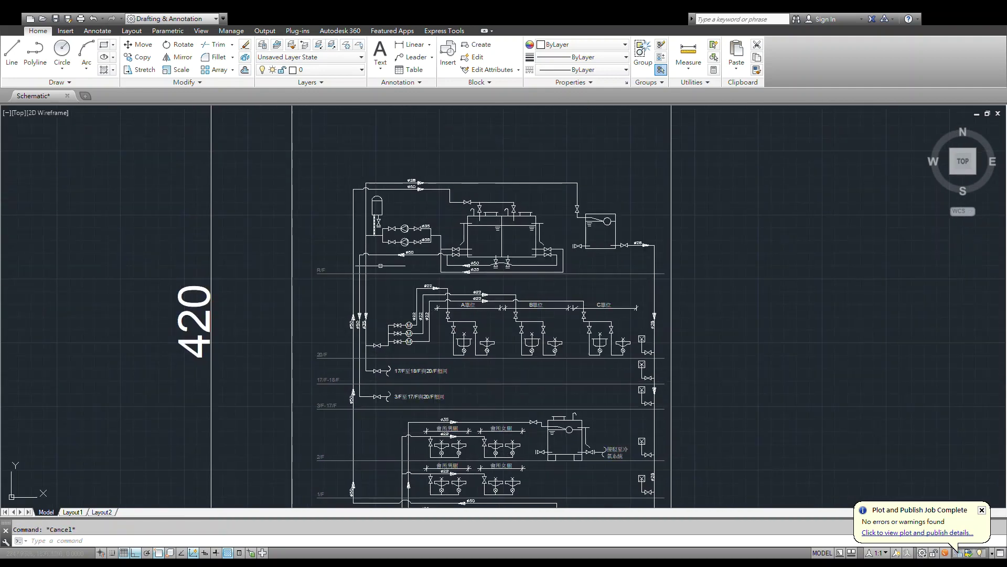
pyautogui.scroll(-2, 380, 266)
pyautogui.scroll(-2, 380, 265)
pyautogui.scroll(3, 377, 357)
pyautogui.scroll(2, 377, 356)
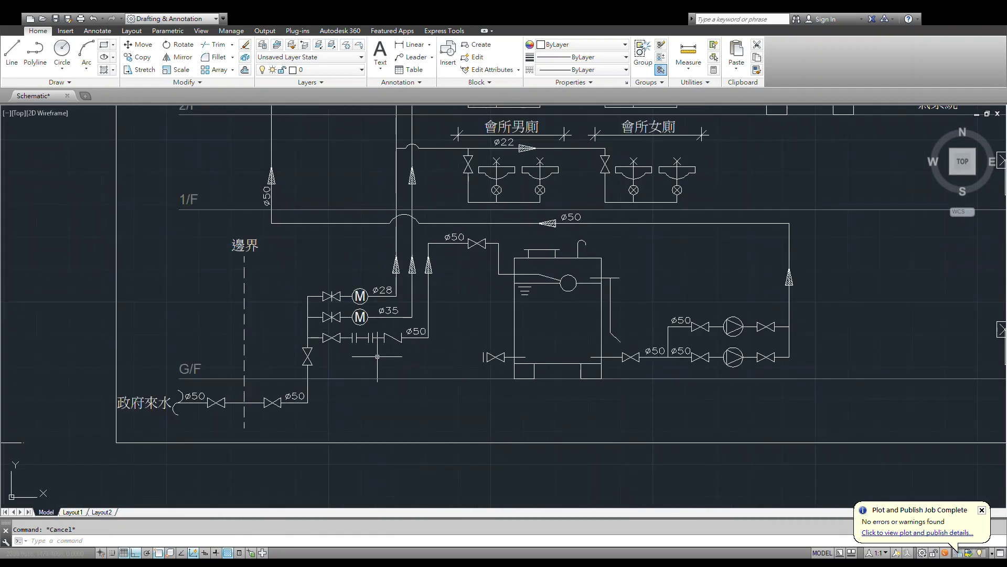
pyautogui.scroll(2, 377, 357)
pyautogui.press('l')
pyautogui.press('Return')
pyautogui.click(356, 335)
pyautogui.scroll(2, 844, 293)
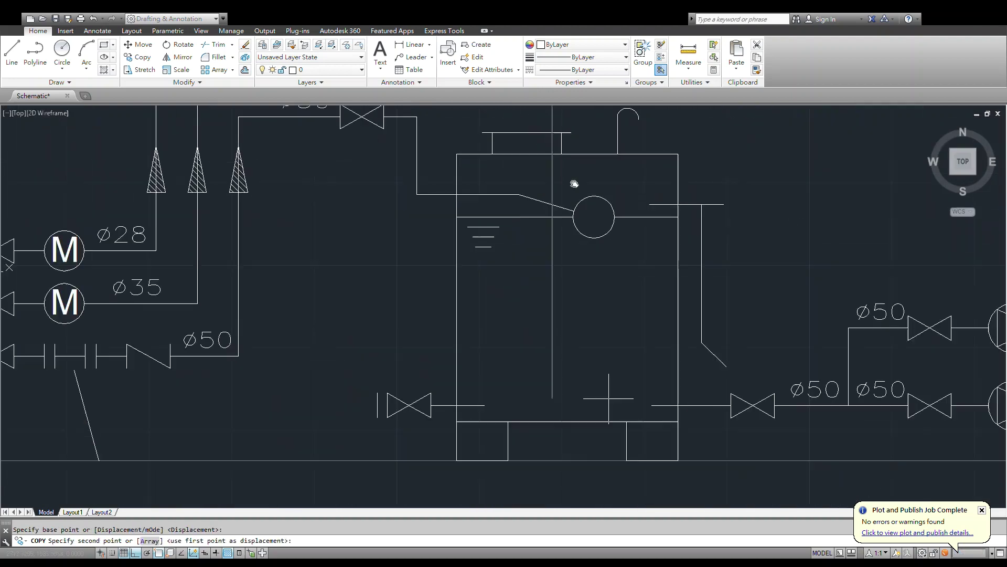
pyautogui.moveTo(530, 490); pyautogui.dragTo(530, 362, button='middle')
pyautogui.press('l')
pyautogui.press('Return')
pyautogui.scroll(-3, 71, 216)
# Trim the unwanted pipe line segment near the tank arrow.
pyautogui.scroll(2, 293, 278)
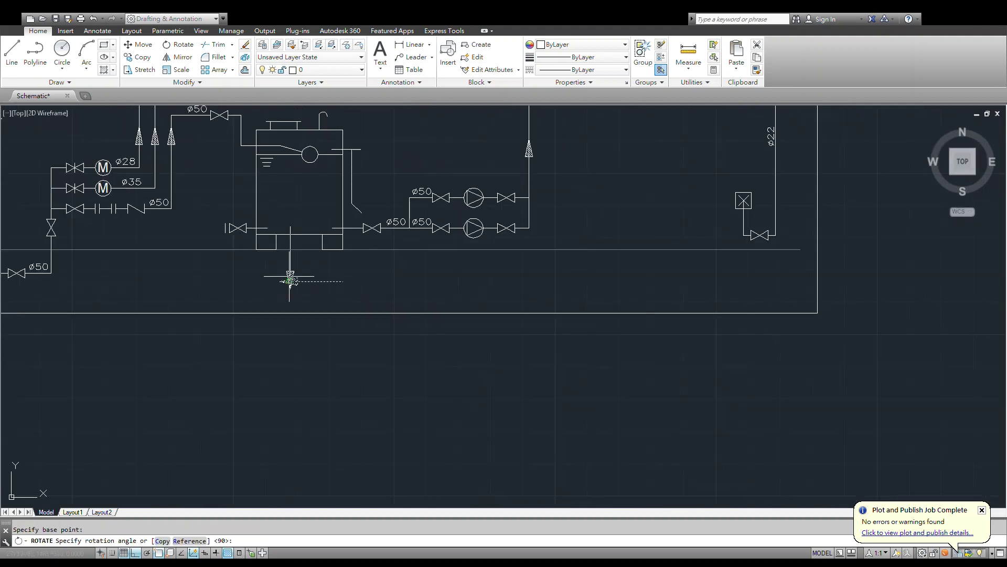
pyautogui.click(354, 285)
pyautogui.write('m')
pyautogui.press('Return')
pyautogui.press('Escape')
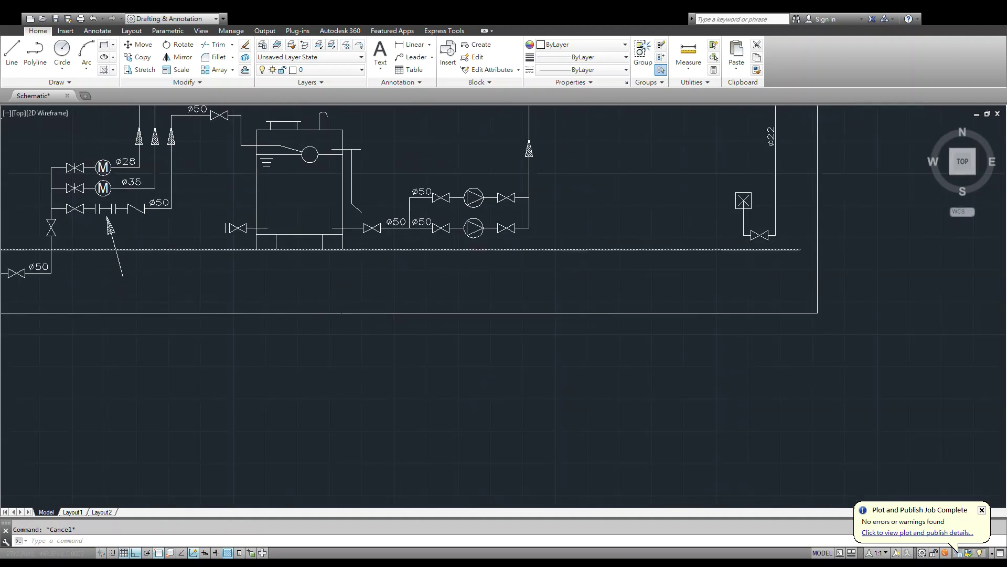
pyautogui.moveTo(354, 286); pyautogui.dragTo(476, 302, button='middle')
pyautogui.write('tr')
pyautogui.press('Return')
pyautogui.click(265, 267)
# Move the 政府來水 text beside the new leader and stack three copies below it.
pyautogui.press('Escape')
pyautogui.moveTo(237, 283); pyautogui.dragTo(290, 283, button='middle')
pyautogui.click(89, 288)
pyautogui.write('m')
pyautogui.press('Return')
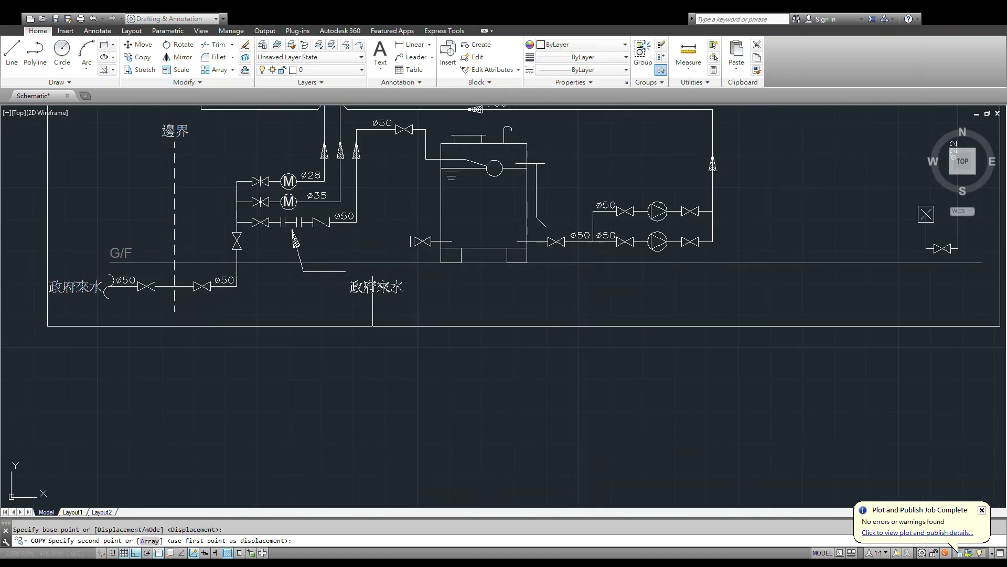
pyautogui.scroll(4, 362, 294)
pyautogui.click(361, 228)
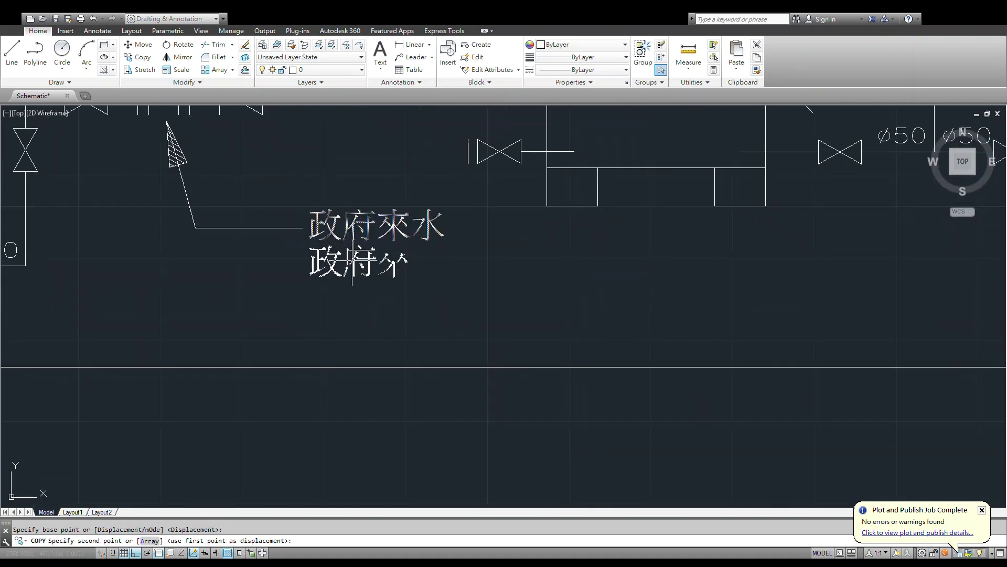
pyautogui.click(361, 260)
pyautogui.click(361, 295)
pyautogui.click(360, 332)
pyautogui.press('Escape')
# Edit the first copied note line to read 頂至底.
pyautogui.scroll(-3, 361, 332)
pyautogui.scroll(-2, 590, 346)
pyautogui.scroll(4, 589, 346)
pyautogui.doubleClick(589, 346)
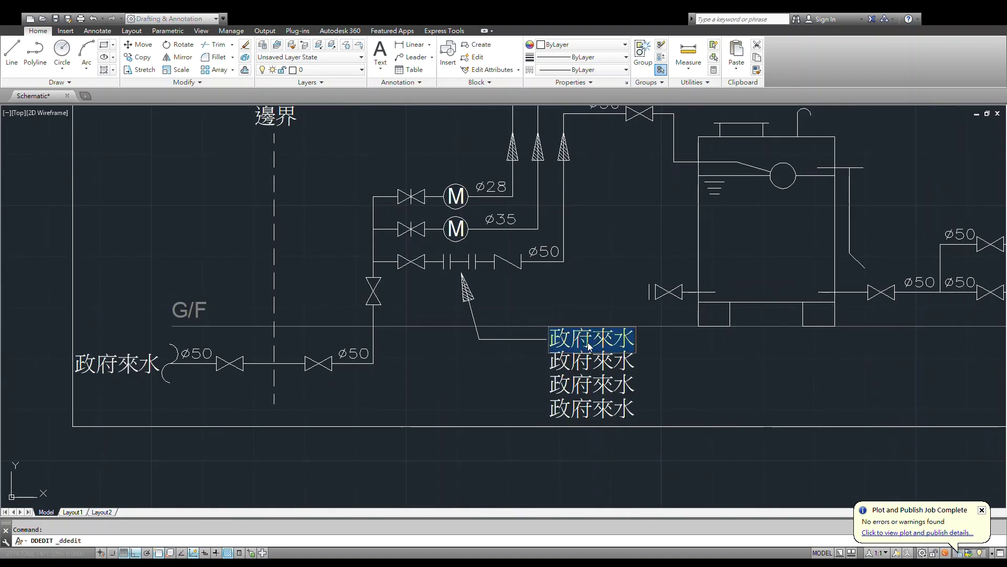
pyautogui.press('BackSpace')
pyautogui.write('丁')
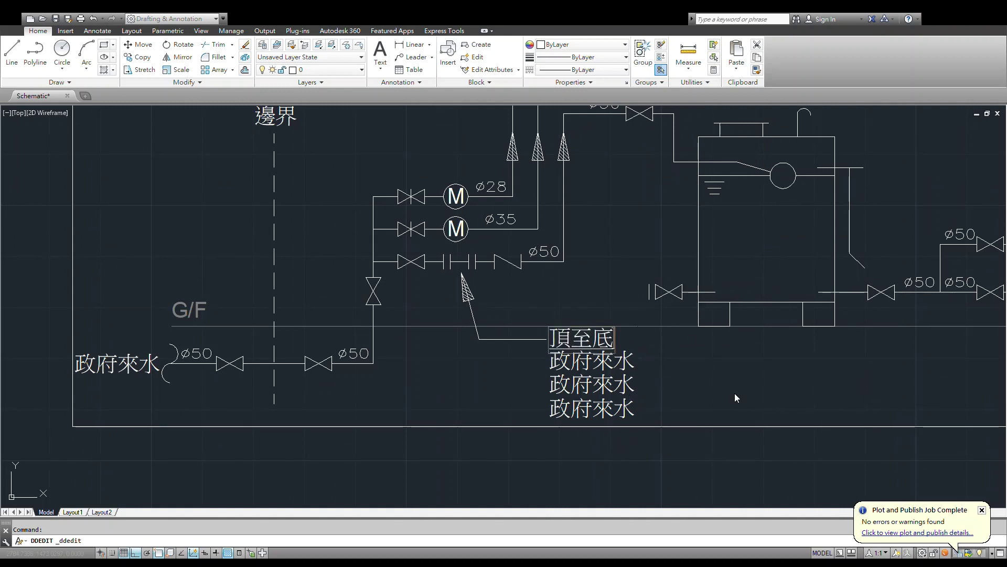
pyautogui.press('Return')
# Change the next note line to 15MM水錶供1/F-2/F and close the text editor.
pyautogui.click(592, 361)
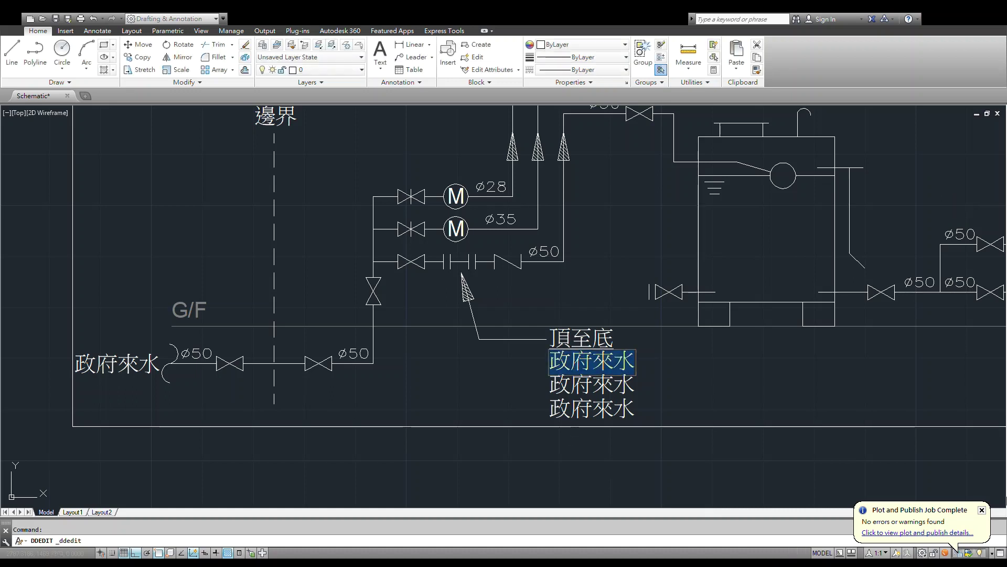
pyautogui.write('15MM水金')
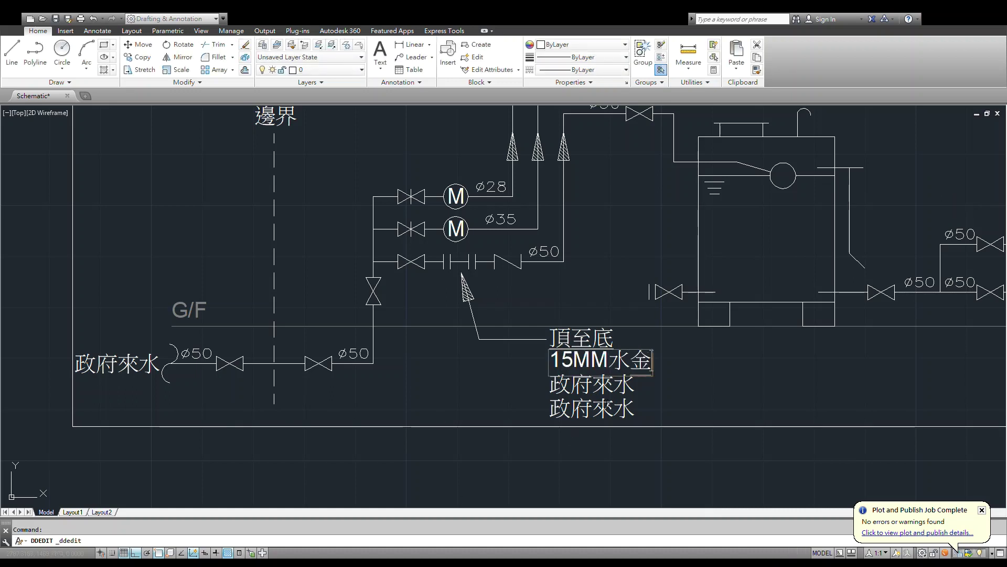
pyautogui.write('1/')
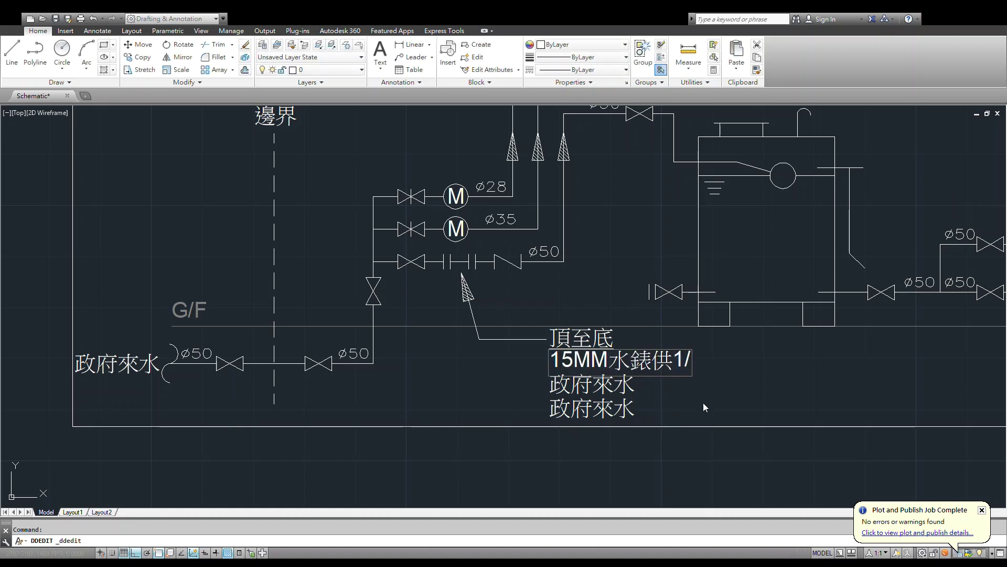
pyautogui.write('F至2/F')
pyautogui.press('Left')
pyautogui.press('Left')
pyautogui.press('Left')
pyautogui.press('BackSpace')
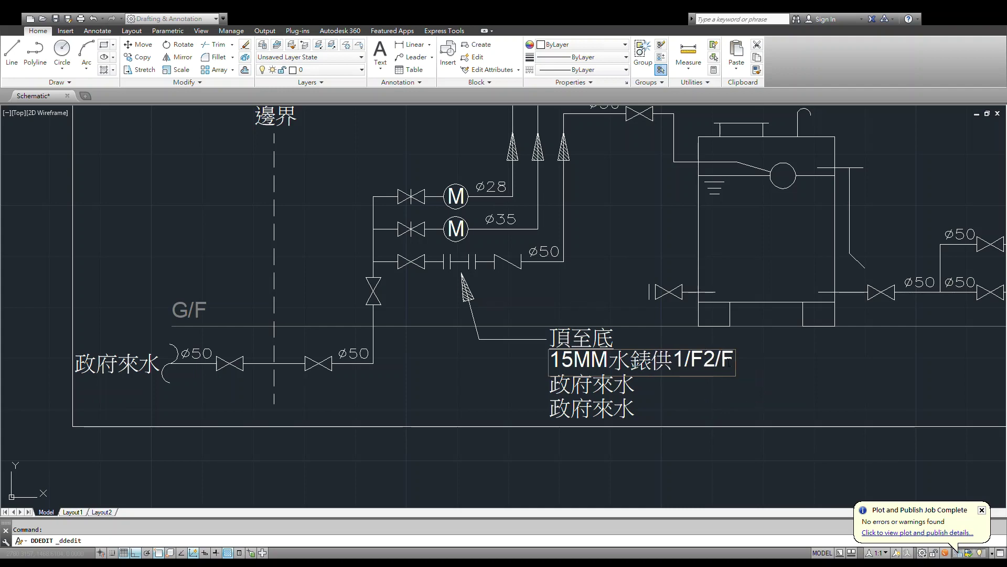
pyautogui.write('-')
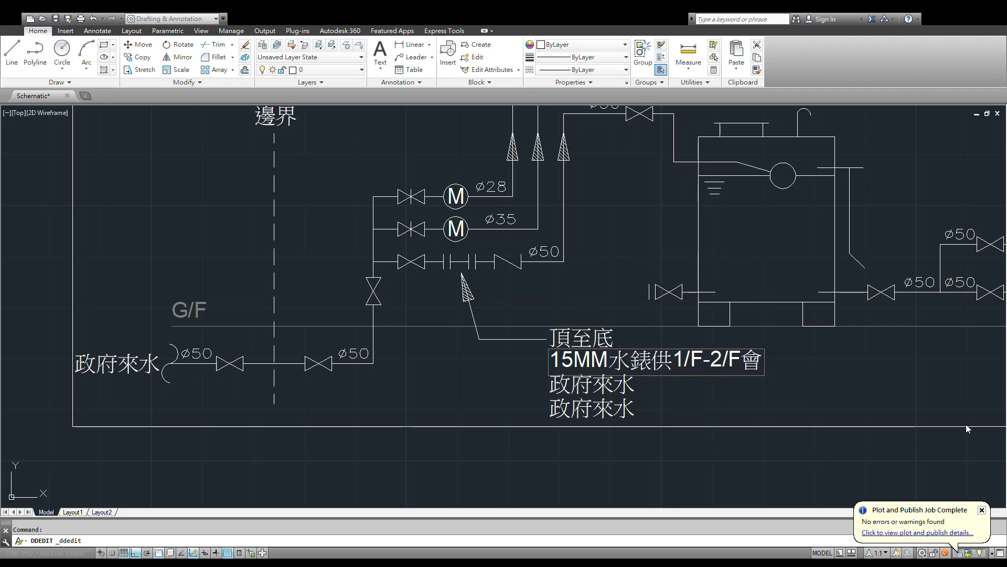
pyautogui.click(822, 435)
pyautogui.press('Escape')
pyautogui.scroll(-5, 822, 435)
pyautogui.scroll(1, 822, 435)
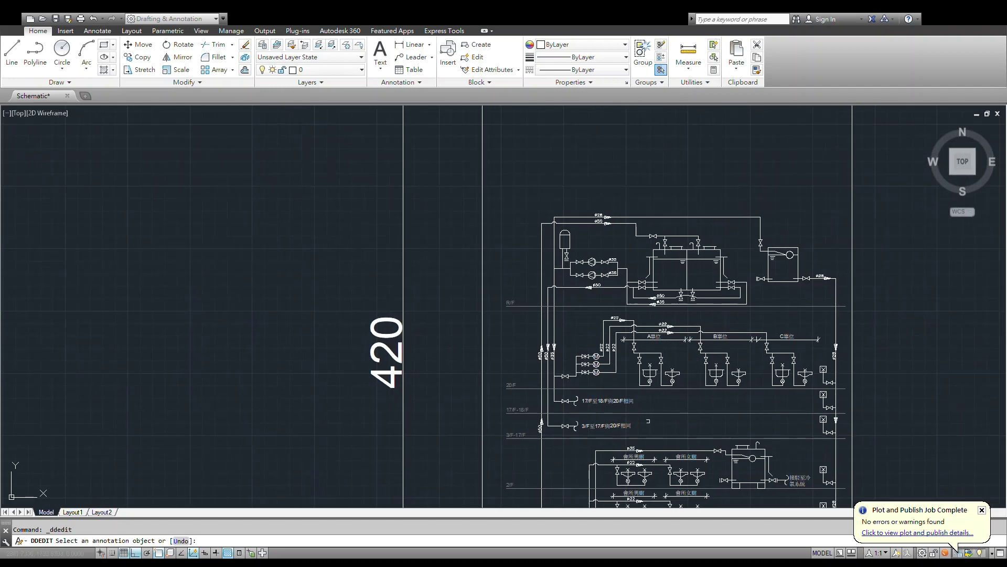
pyautogui.scroll(1, 682, 393)
pyautogui.scroll(1, 682, 394)
# Change the third note line to 25MM水錶供冷氣.
pyautogui.moveTo(577, 446); pyautogui.dragTo(635, 257, button='middle')
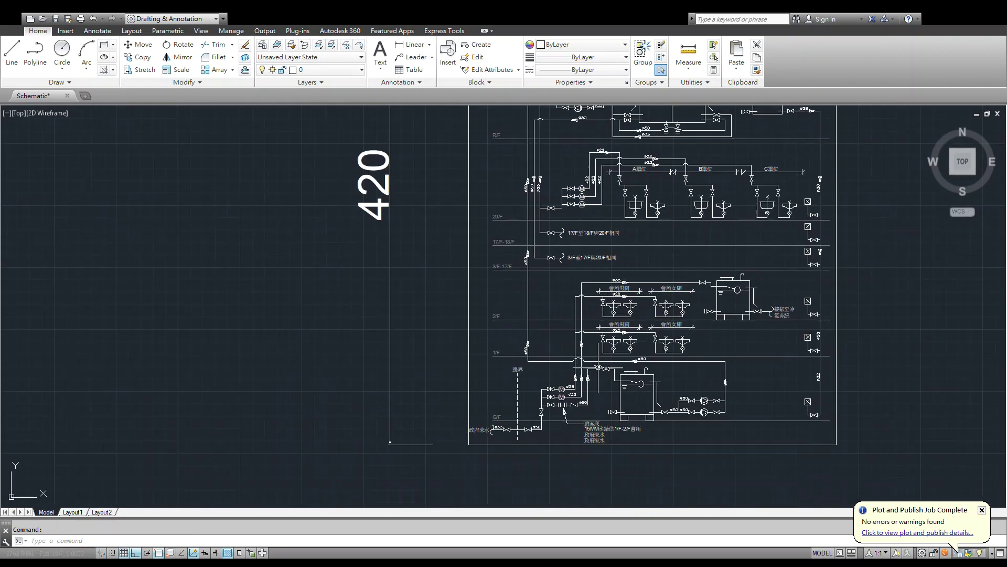
pyautogui.scroll(4, 588, 446)
pyautogui.doubleClick(588, 446)
pyautogui.write('25二')
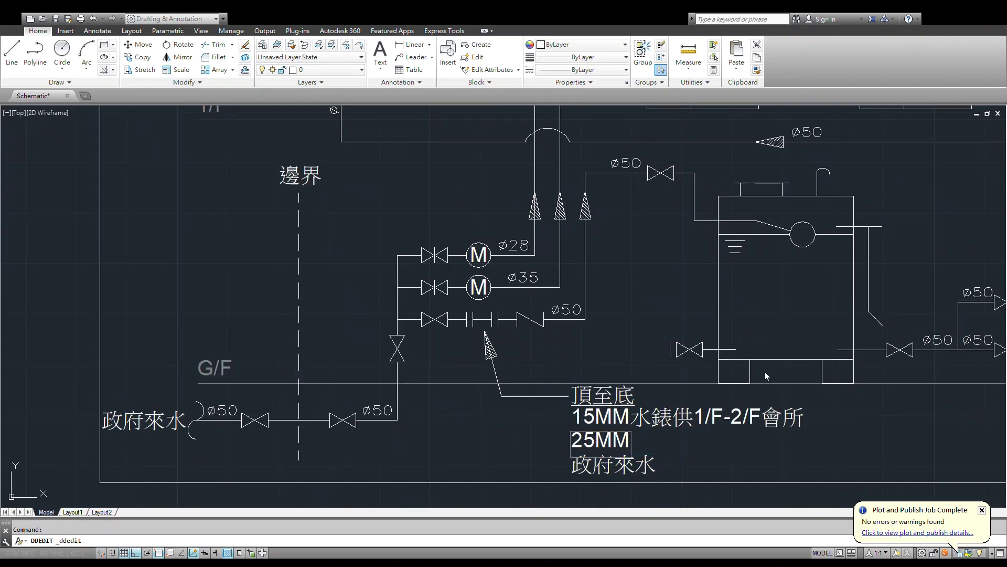
pyautogui.click(674, 418)
pyautogui.click(629, 440)
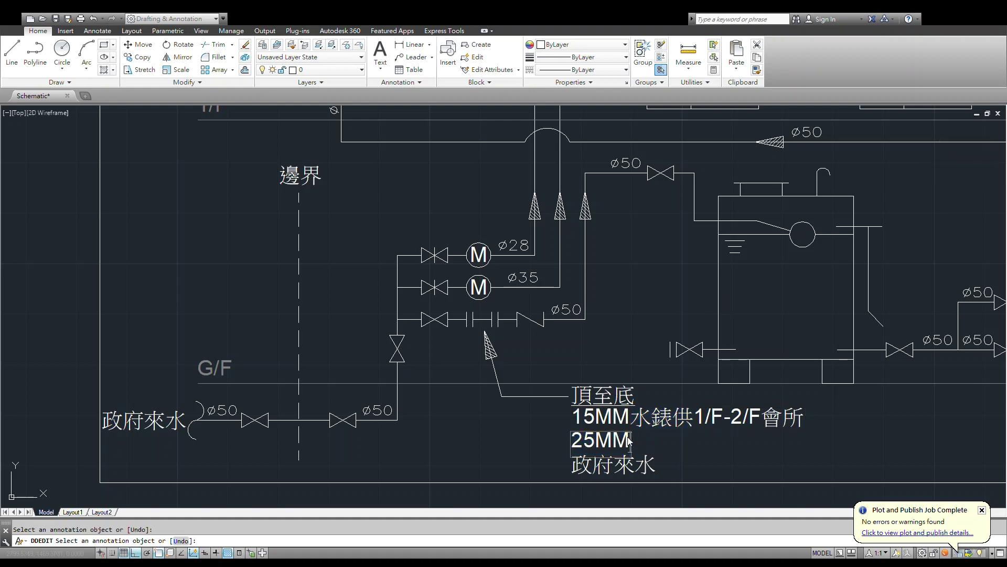
pyautogui.write('冷氣')
# Change the last note line to 40MM檢測錶位供3/F-20/F住宅.
pyautogui.click(604, 469)
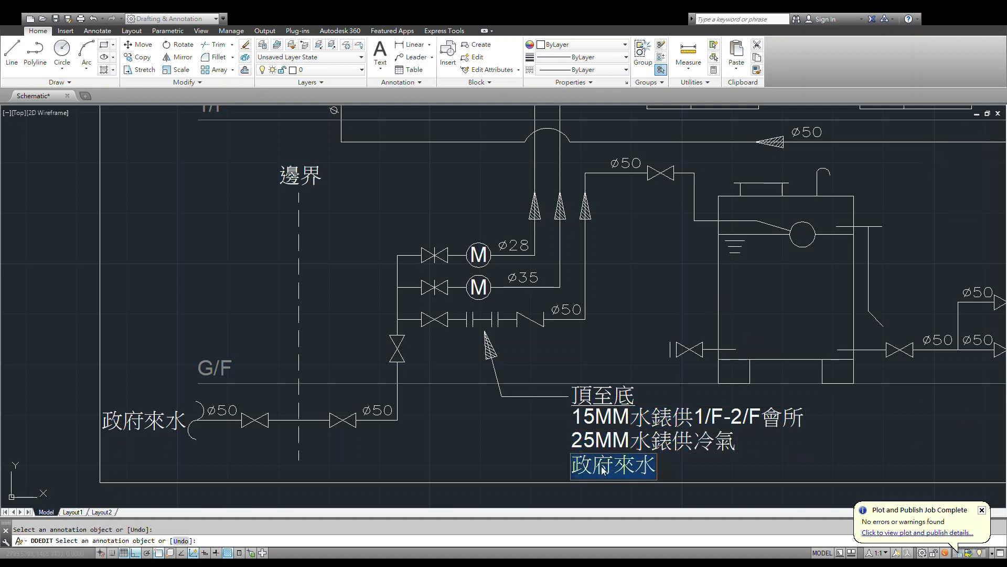
pyautogui.write('40MM檢測錶位供')
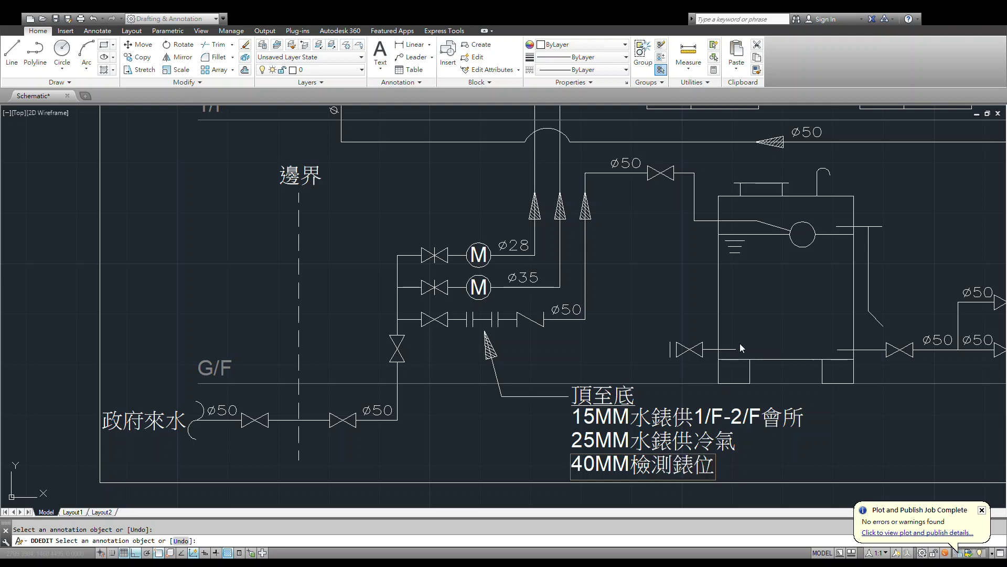
pyautogui.write('仕')
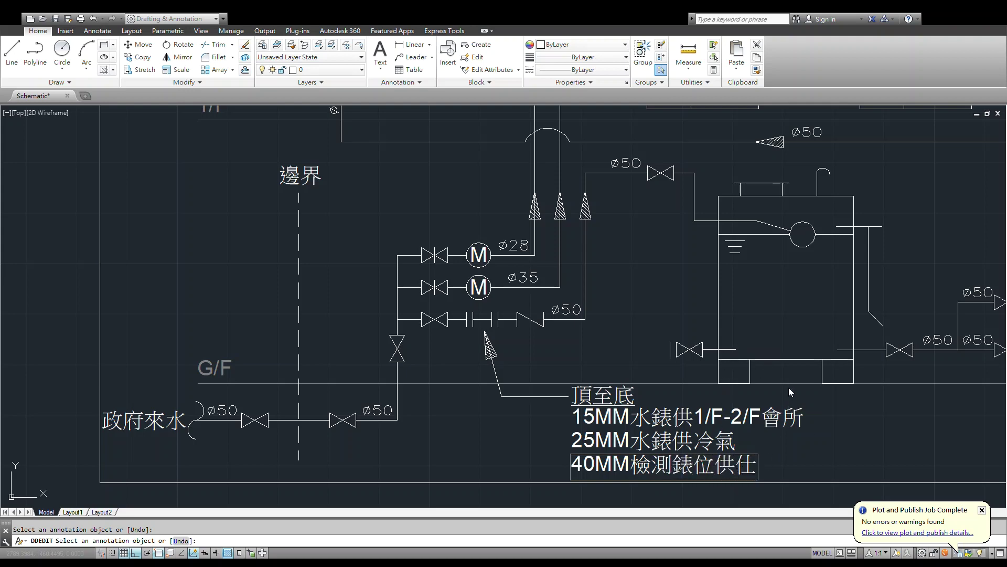
pyautogui.scroll(2, 732, 455)
pyautogui.write('3')
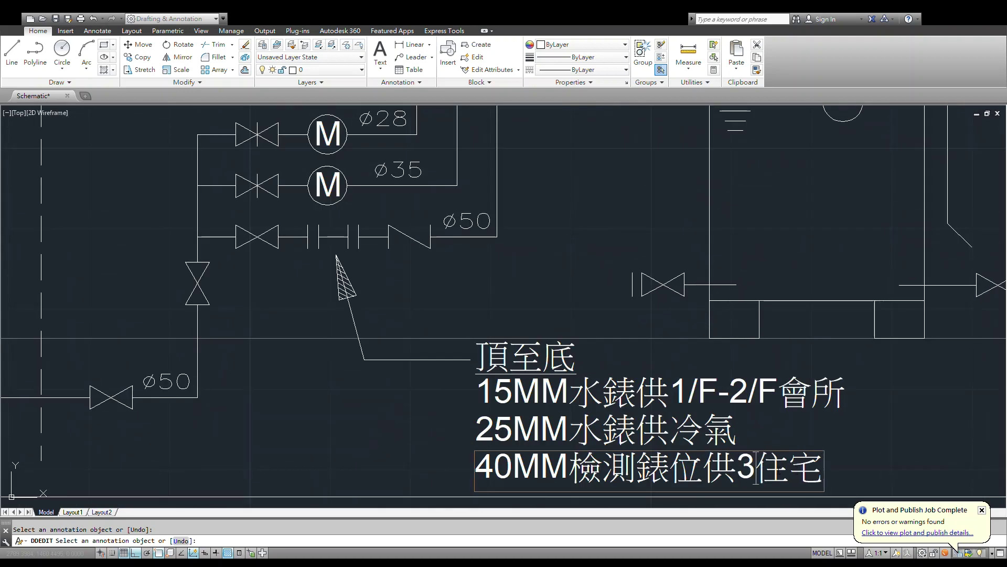
pyautogui.write('/F-')
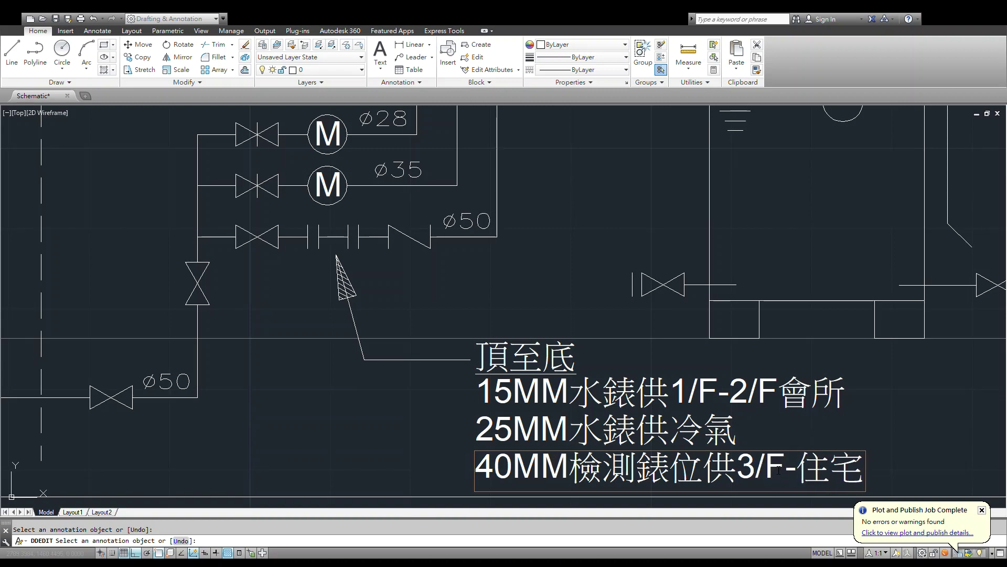
pyautogui.write('20/F')
pyautogui.scroll(-5, 524, 439)
pyautogui.scroll(-2, 523, 440)
pyautogui.scroll(4, 406, 420)
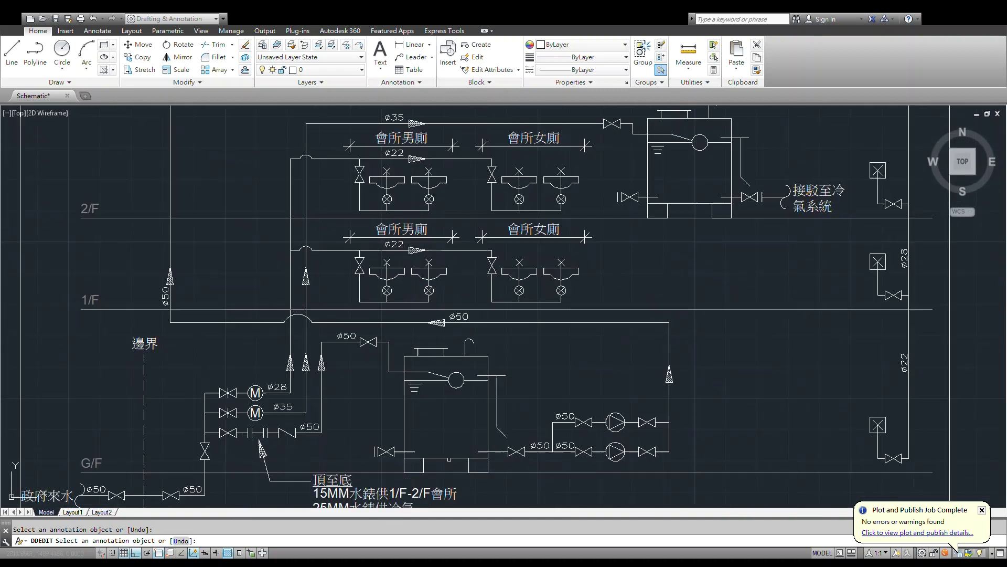
pyautogui.press('Escape')
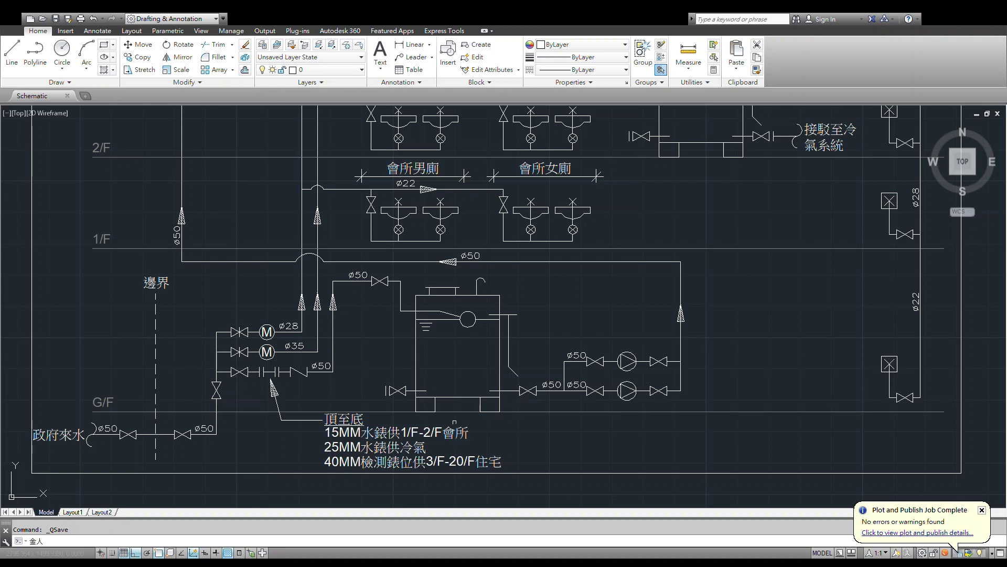
# Copy the ø50 pipe label to the first tank's upper-right outlet pipe.
pyautogui.scroll(2, 454, 422)
pyautogui.click(349, 158)
pyautogui.scroll(2, 641, 180)
pyautogui.scroll(-2, 640, 248)
pyautogui.click(557, 272)
pyautogui.press('Escape')
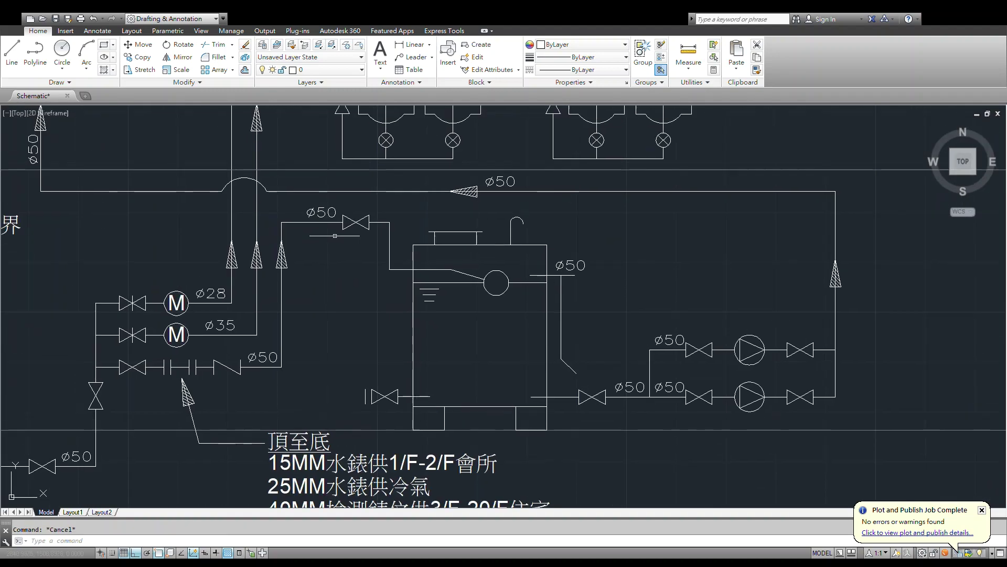
pyautogui.scroll(-3, 619, 262)
pyautogui.scroll(-2, 619, 262)
pyautogui.scroll(8, 576, 362)
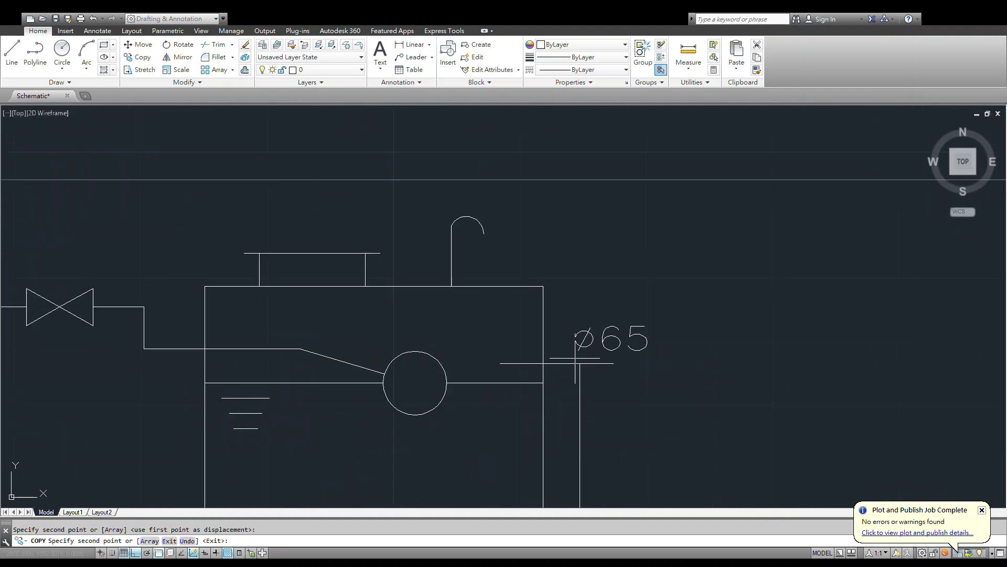
pyautogui.scroll(-8, 575, 359)
pyautogui.scroll(2, 575, 359)
pyautogui.press('Escape')
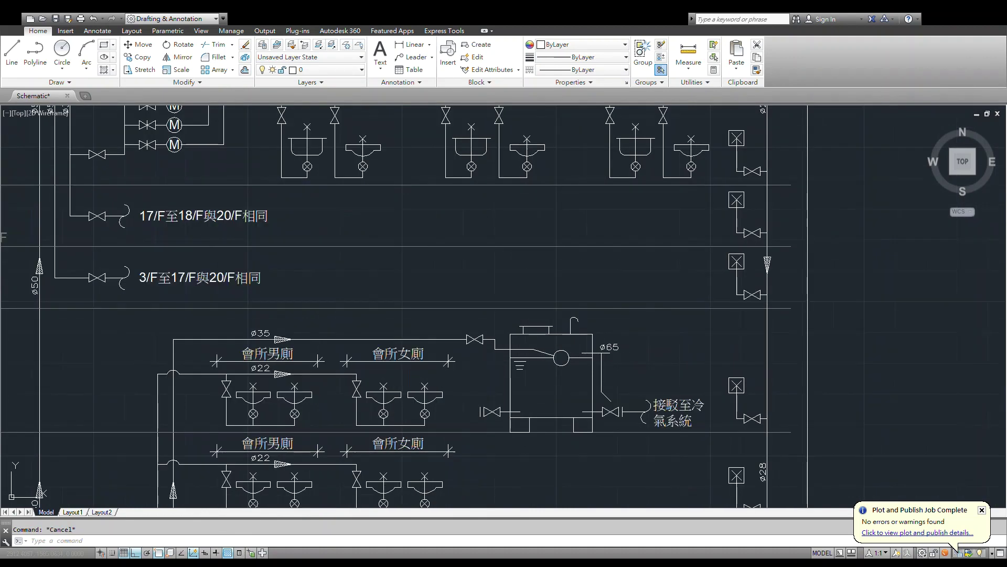
pyautogui.scroll(2, 604, 368)
pyautogui.scroll(-4, 556, 370)
pyautogui.scroll(2, 556, 371)
# Copy another ø label onto the next tank's upper-right pipe for the ø65 size.
pyautogui.write('co')
pyautogui.press('Return')
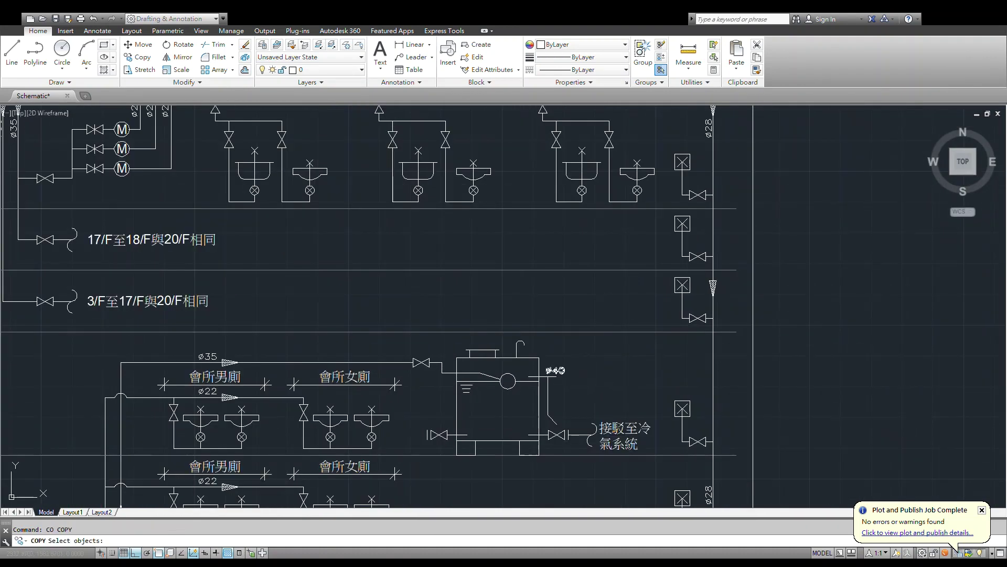
pyautogui.click(556, 370)
pyautogui.scroll(-3, 557, 371)
pyautogui.scroll(4, 568, 265)
pyautogui.press('Escape')
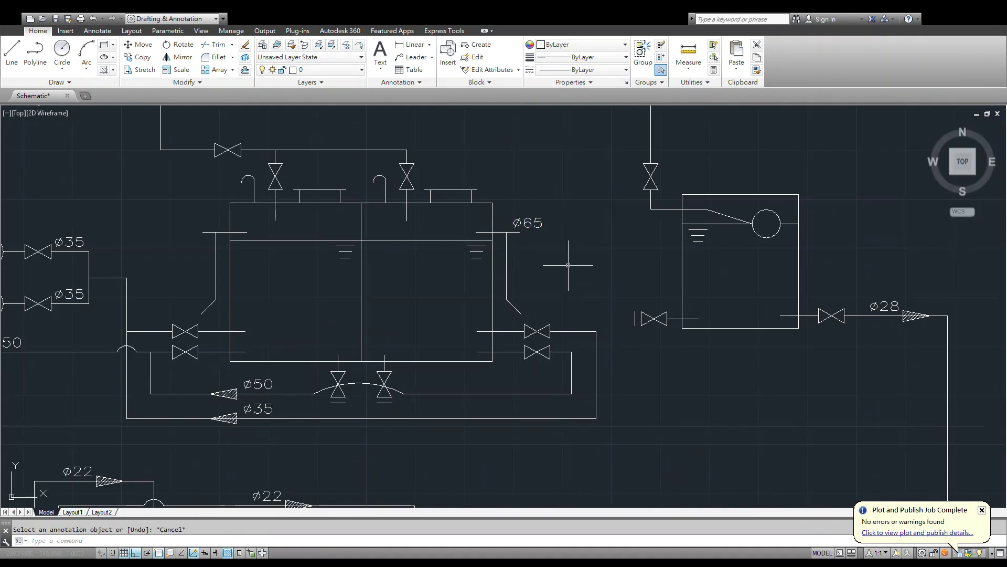
pyautogui.scroll(-4, 568, 265)
pyautogui.scroll(4, 568, 265)
pyautogui.scroll(-3, 556, 266)
pyautogui.scroll(-1, 545, 266)
pyautogui.press('Escape')
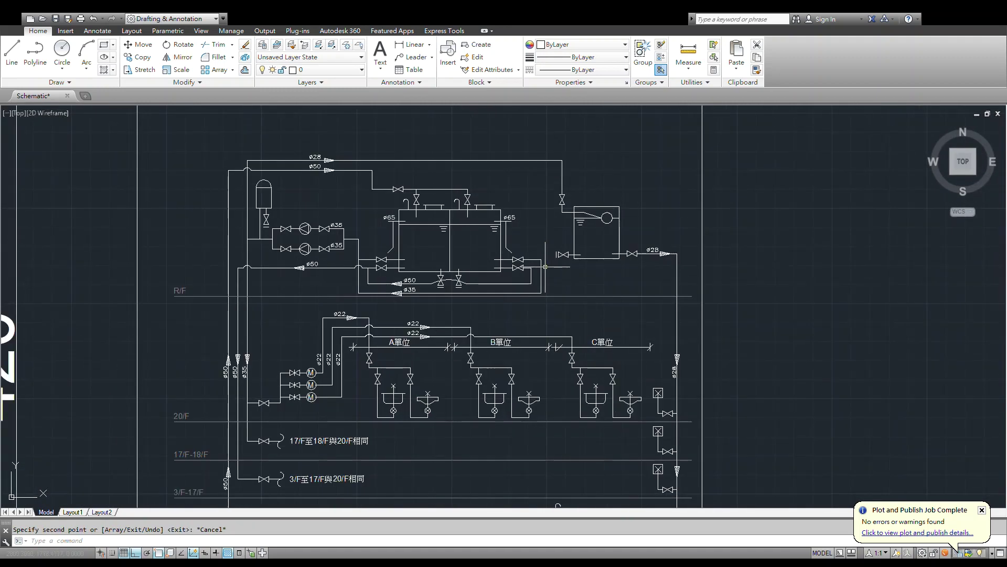
pyautogui.moveTo(537, 284)
pyautogui.mouseDown(button='middle')
pyautogui.moveTo(532, 269)
pyautogui.moveTo(578, 157)
pyautogui.mouseUp(button='middle')
pyautogui.scroll(-3, 588, 277)
# Copy the 15MM note near the G/F pumps and rewrite it as 食水上水泵.
pyautogui.scroll(4, 367, 368)
pyautogui.write('CO')
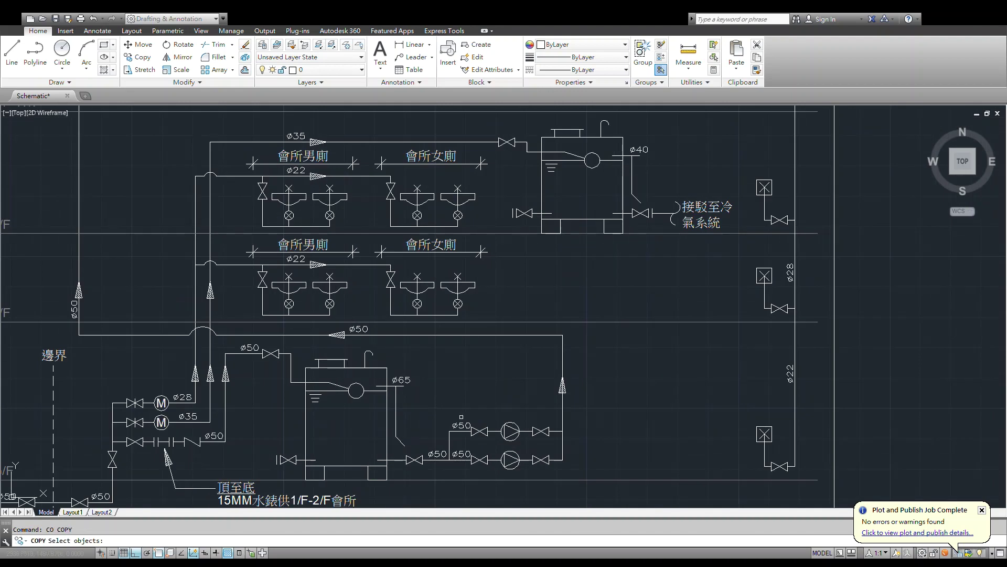
pyautogui.press('Return')
pyautogui.click(292, 466)
pyautogui.click(505, 466)
pyautogui.doubleClick(505, 466)
pyautogui.press('Delete')
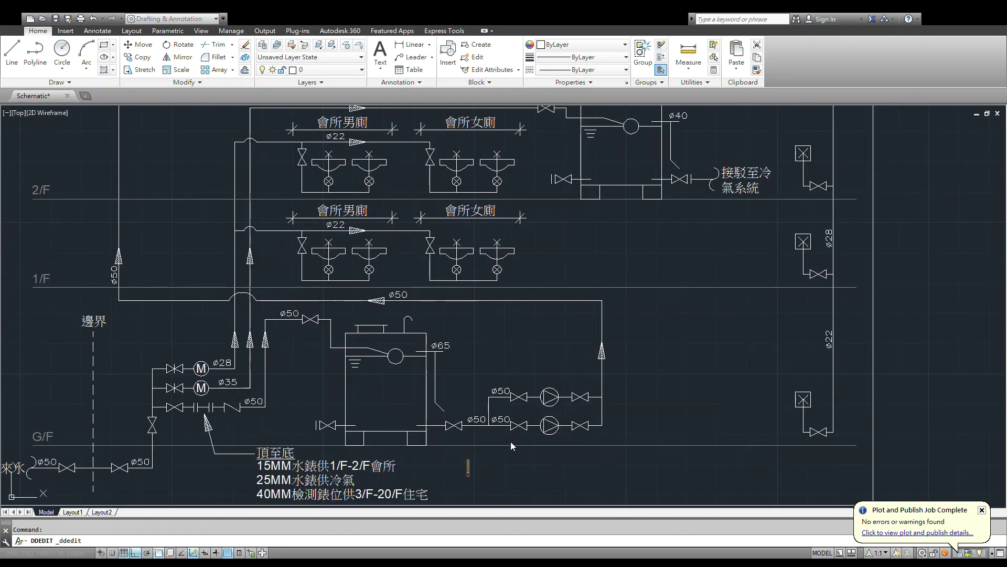
pyautogui.write('食水上水泵')
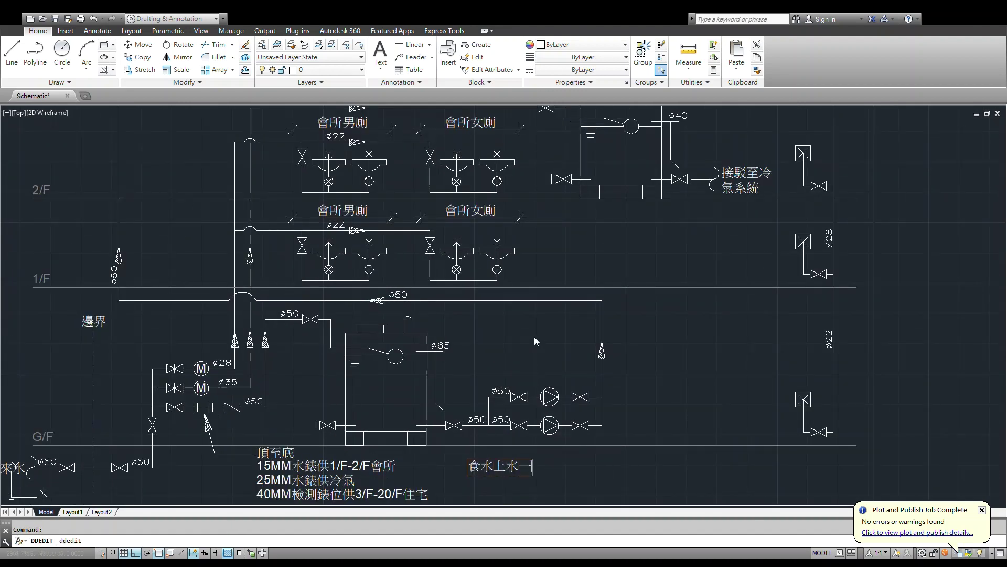
pyautogui.scroll(2, 518, 465)
pyautogui.press('Return')
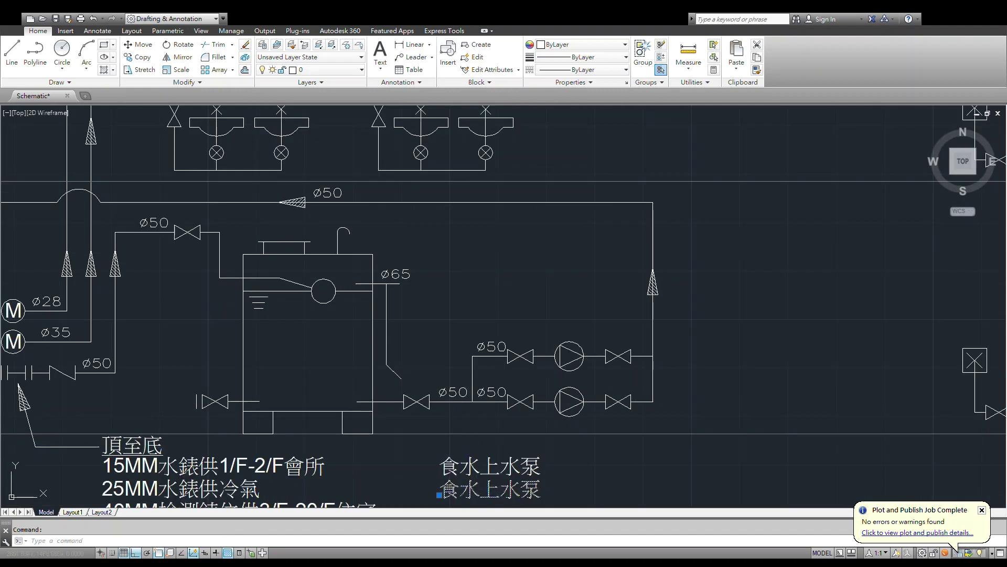
pyautogui.write('(')
pyautogui.press('BackSpace')
pyautogui.press('Return')
pyautogui.click(491, 465)
# Move the 食水上水泵 label to sit above the G/F pumps.
pyautogui.press('m')
pyautogui.press('Return')
pyautogui.scroll(2, 506, 481)
pyautogui.click(444, 451)
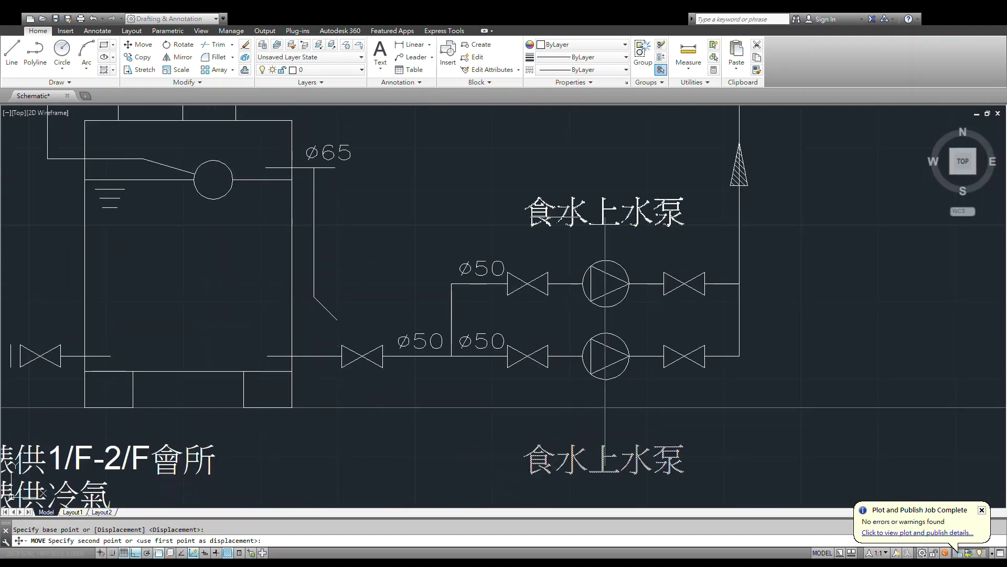
pyautogui.click(403, 198)
pyautogui.scroll(-3, 403, 198)
pyautogui.scroll(3, 531, 288)
# Mirror the arrow leader so it points from the label to the pump.
pyautogui.press('m')
pyautogui.press('i')
pyautogui.press('Return')
pyautogui.click(483, 173)
pyautogui.click(504, 176)
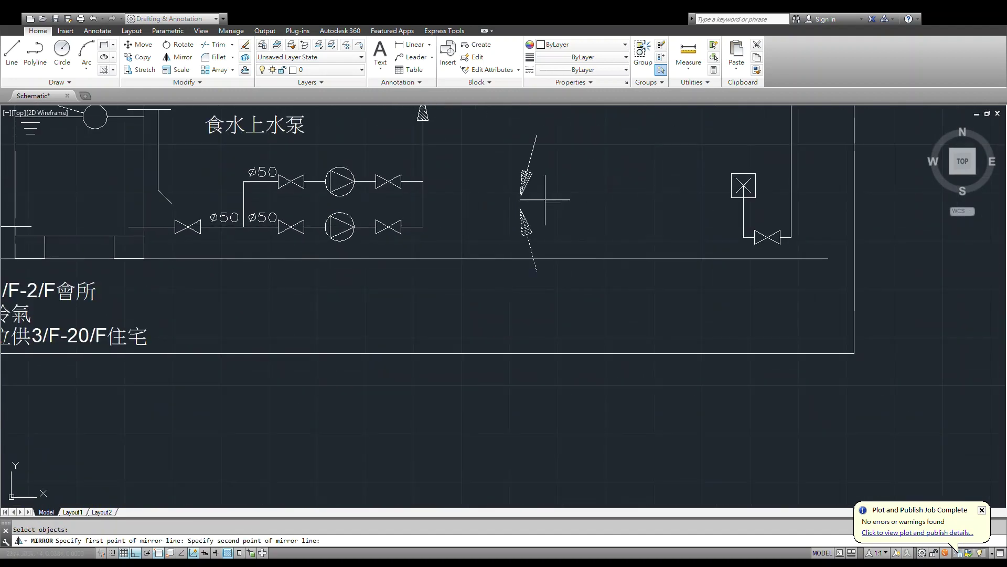
pyautogui.press('Escape')
pyautogui.moveTo(352, 130); pyautogui.dragTo(401, 230, button='middle')
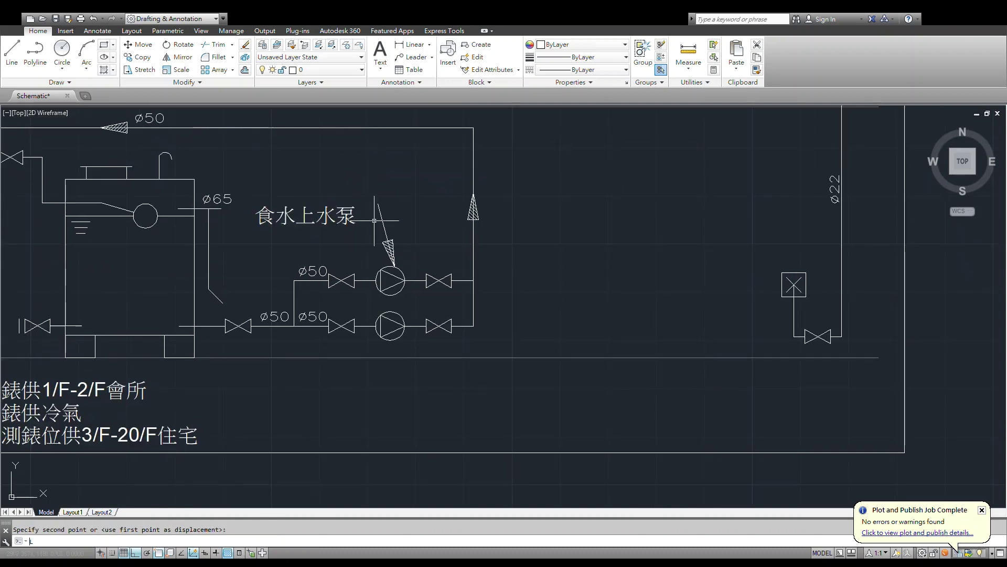
pyautogui.press('t')
pyautogui.press('r')
pyautogui.press('Return')
pyautogui.press('Escape')
# Copy the pump label and its leader arrow up to the roof pumps.
pyautogui.click(388, 247)
pyautogui.press('c')
pyautogui.press('o')
pyautogui.press('Return')
pyautogui.click(392, 265)
pyautogui.scroll(-3, 401, 230)
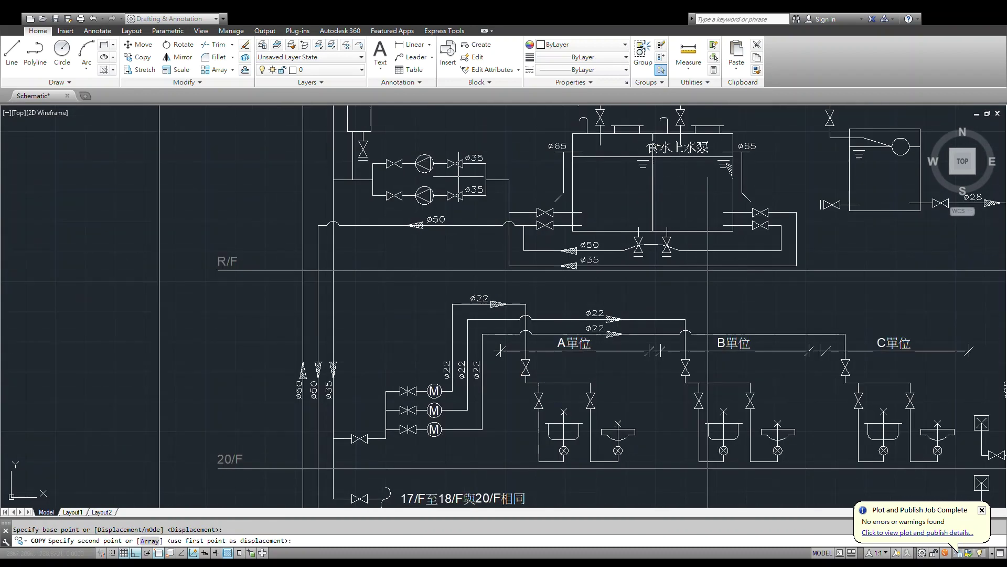
pyautogui.click(451, 295)
pyautogui.press('Escape')
pyautogui.scroll(5, 460, 283)
# Change the roof pump label's text to 食水增壓泵.
pyautogui.hotkey('ctrl', 'z')
pyautogui.doubleClick(452, 247)
pyautogui.moveTo(405, 246); pyautogui.dragTo(584, 251)
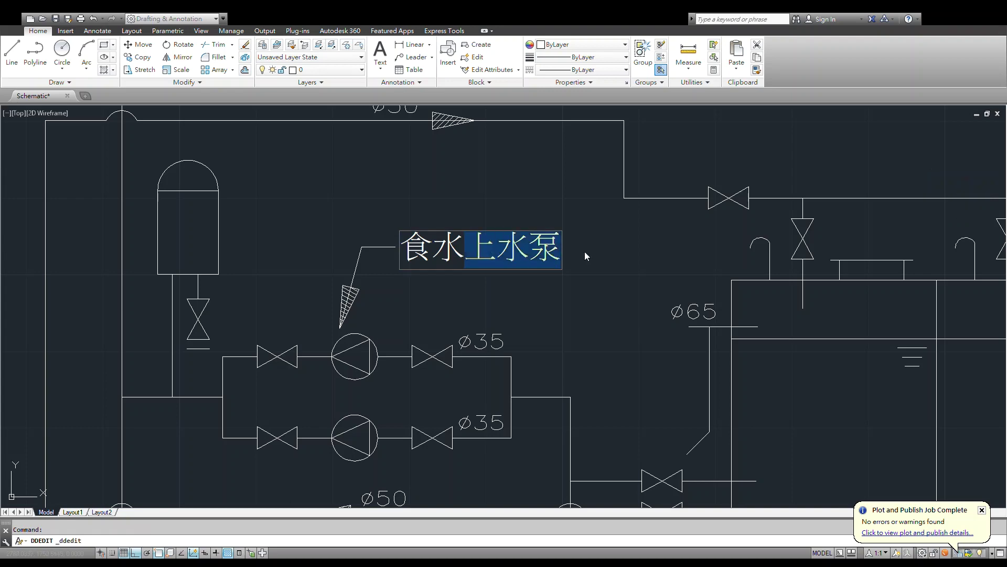
pyautogui.write('堵')
pyautogui.press('BackSpace')
pyautogui.write('增王')
pyautogui.write('壓泵')
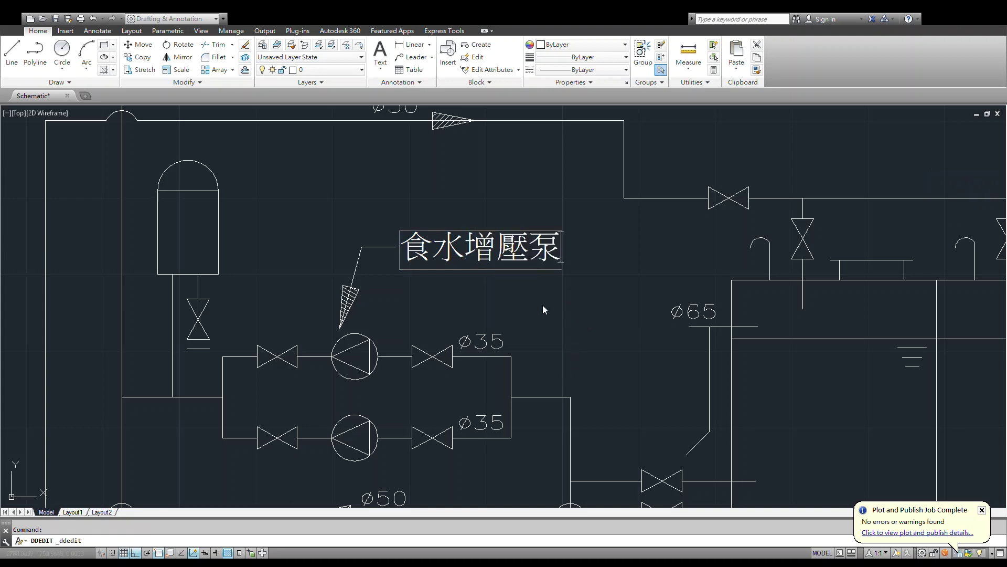
pyautogui.press('Return')
pyautogui.scroll(-5, 543, 305)
pyautogui.scroll(4, 444, 362)
# Copy a meter row above the others to add a fourth 20/F meter branch.
pyautogui.write('co')
pyautogui.press('Return')
pyautogui.scroll(2, 445, 362)
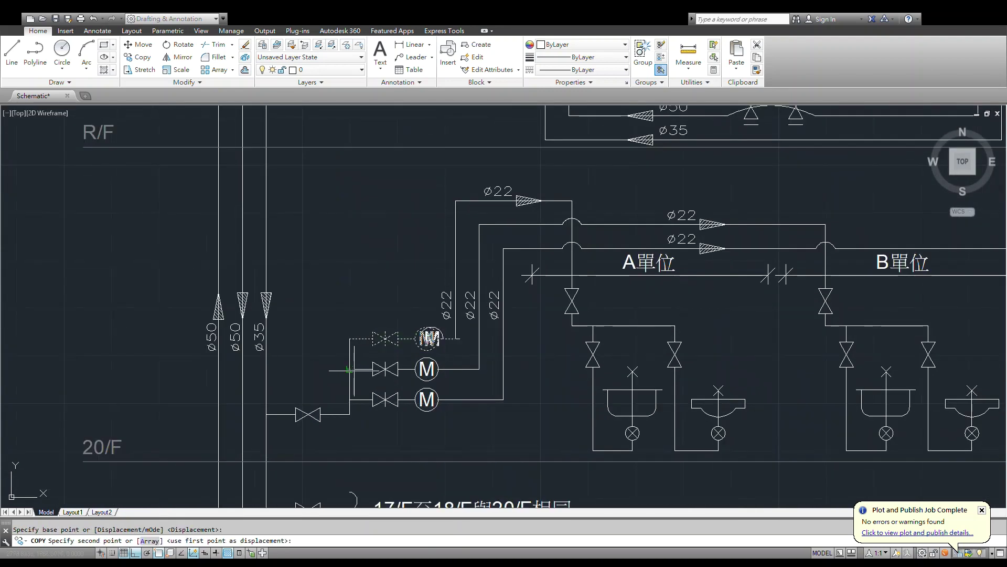
pyautogui.click(393, 336)
pyautogui.press('Escape')
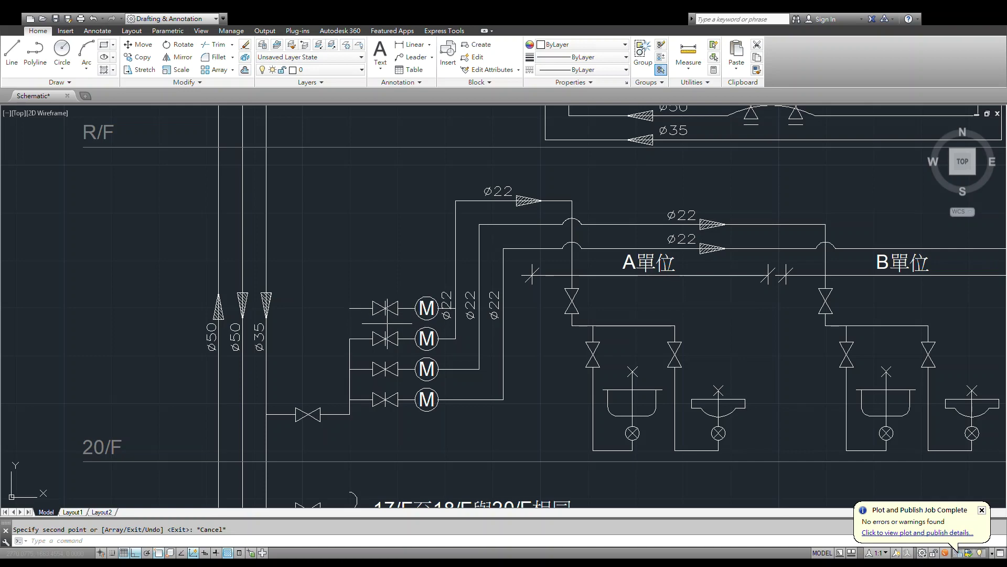
pyautogui.scroll(-3, 387, 324)
pyautogui.scroll(-1, 763, 305)
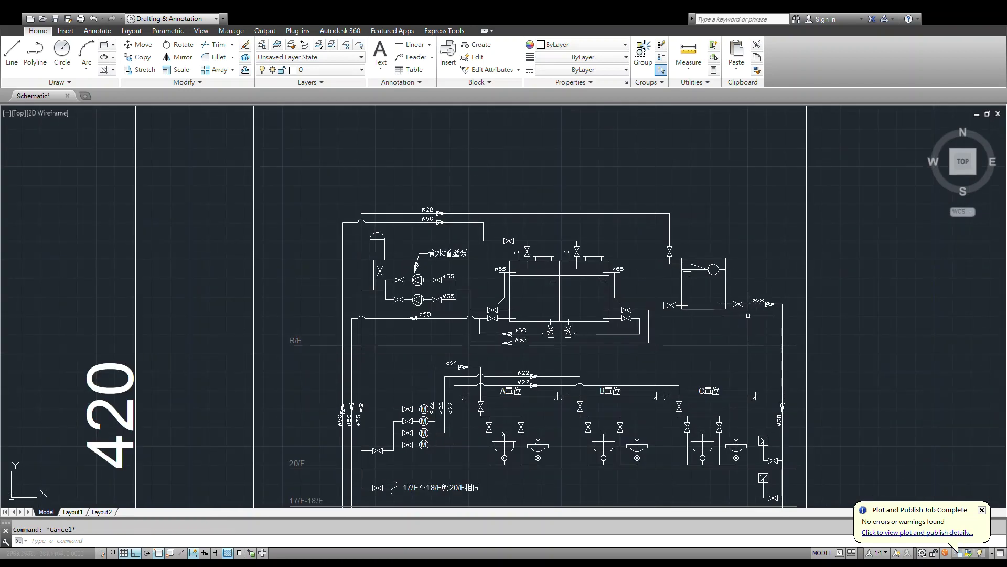
# Draw a new pipe line with a short horizontal run above the 20/F branches.
pyautogui.scroll(2, 748, 315)
pyautogui.write('l')
pyautogui.press('Return')
pyautogui.click(747, 319)
pyautogui.moveTo(751, 372); pyautogui.dragTo(835, 303, button='middle')
pyautogui.click(183, 303)
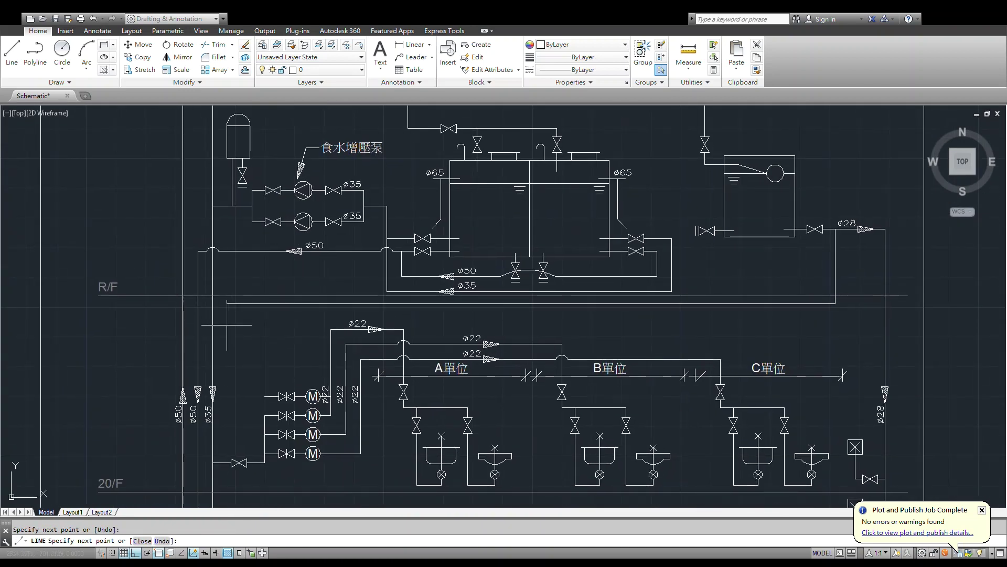
pyautogui.press('Return')
pyautogui.write('co')
pyautogui.press('Return')
pyautogui.click(212, 316)
pyautogui.press('Escape')
pyautogui.write('f')
pyautogui.press('Return')
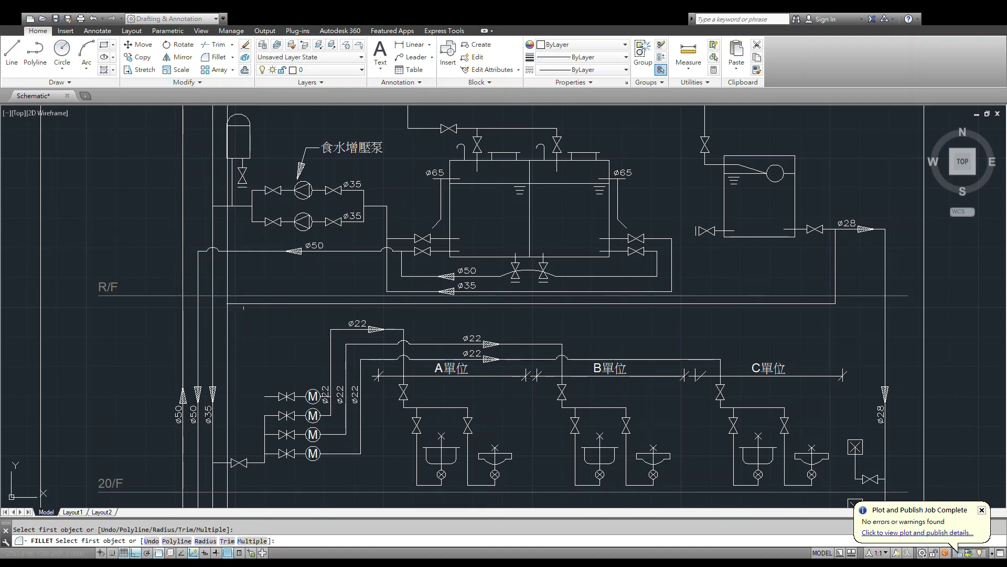
pyautogui.press('Escape')
pyautogui.scroll(-2, 563, 346)
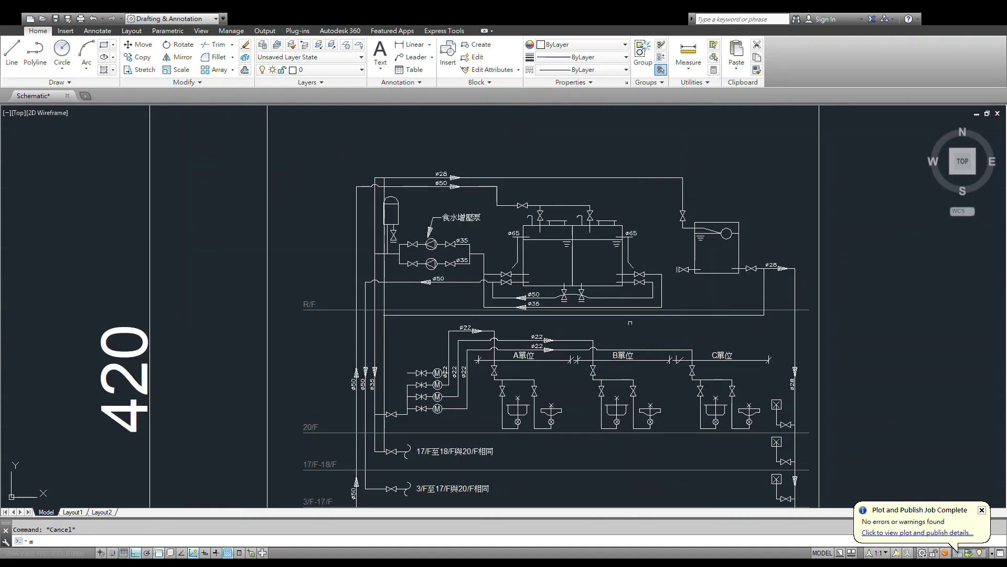
# Stretch the short horizontal pipe so it spans the A, B and C units.
pyautogui.click(491, 315)
pyautogui.scroll(4, 492, 318)
pyautogui.click(491, 301)
pyautogui.scroll(-4, 491, 302)
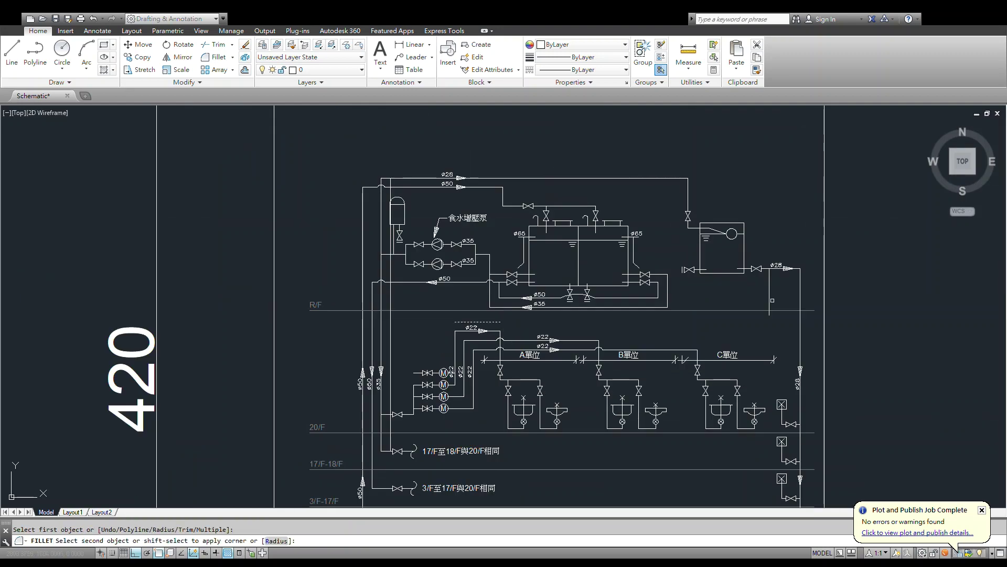
pyautogui.press('Escape')
pyautogui.click(425, 372)
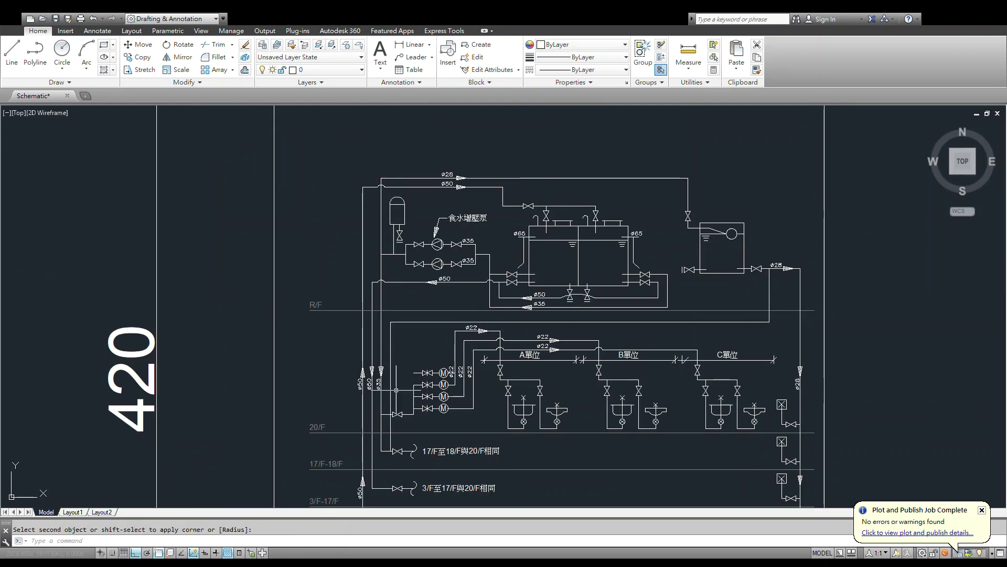
pyautogui.click(414, 372)
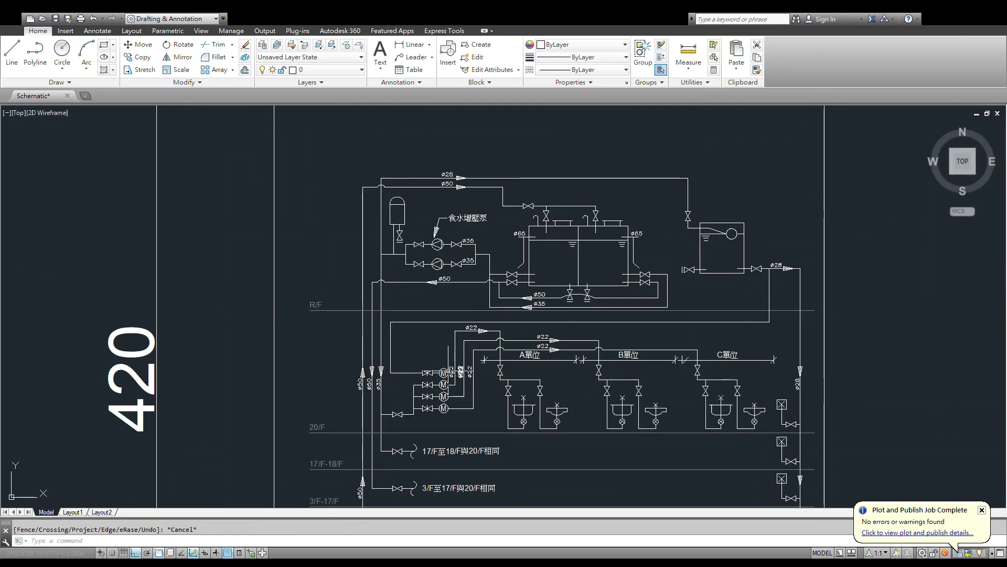
pyautogui.scroll(-3, 493, 432)
pyautogui.scroll(-2, 494, 431)
# Window-select the left riser pipes for a move, then cancel it.
pyautogui.scroll(5, 494, 431)
pyautogui.write('m')
pyautogui.press('Return')
pyautogui.click(494, 431)
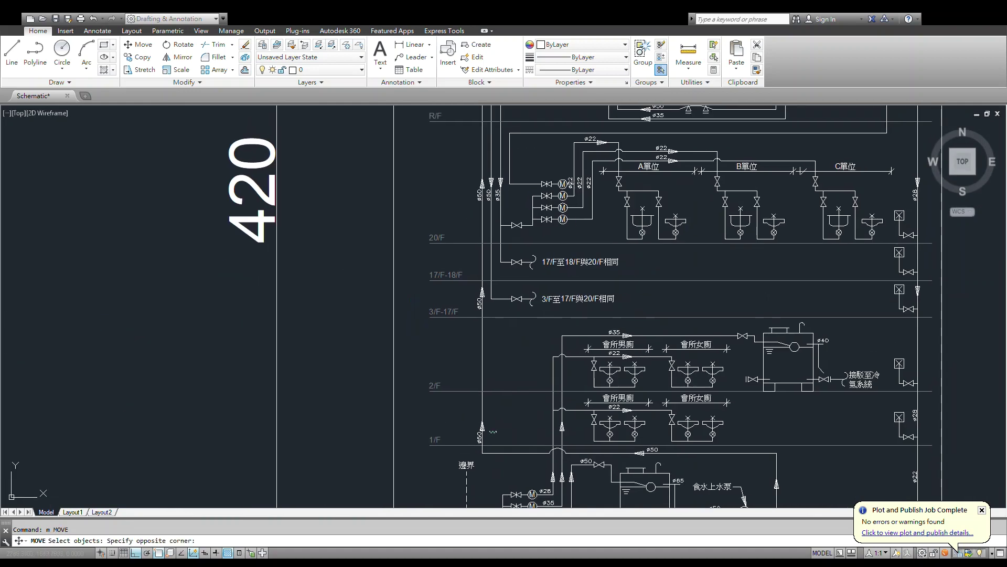
pyautogui.moveTo(477, 230); pyautogui.dragTo(478, 378, button='middle')
pyautogui.click(477, 378)
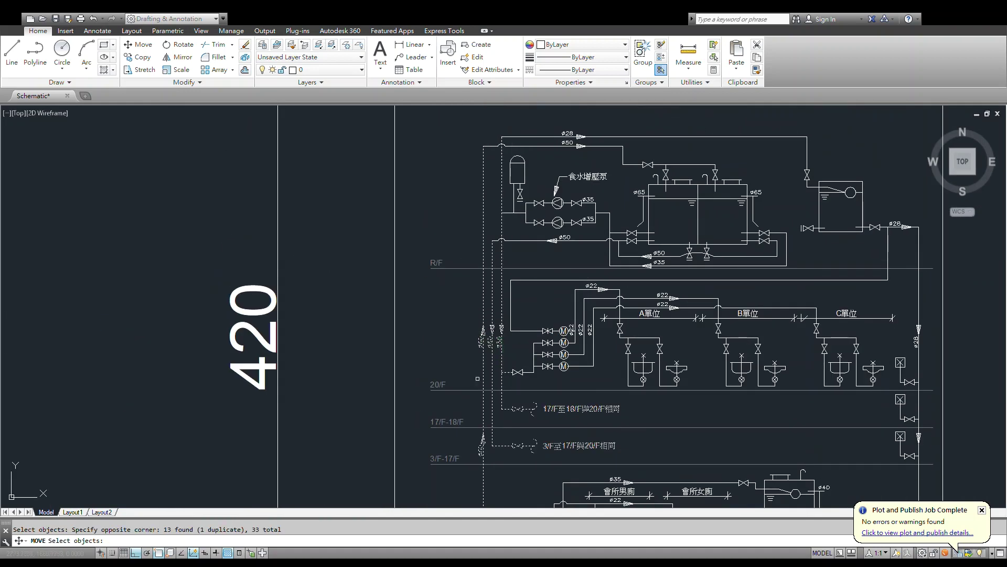
pyautogui.click(566, 309)
pyautogui.scroll(1, 534, 448)
pyautogui.press('Return')
pyautogui.scroll(1, 534, 447)
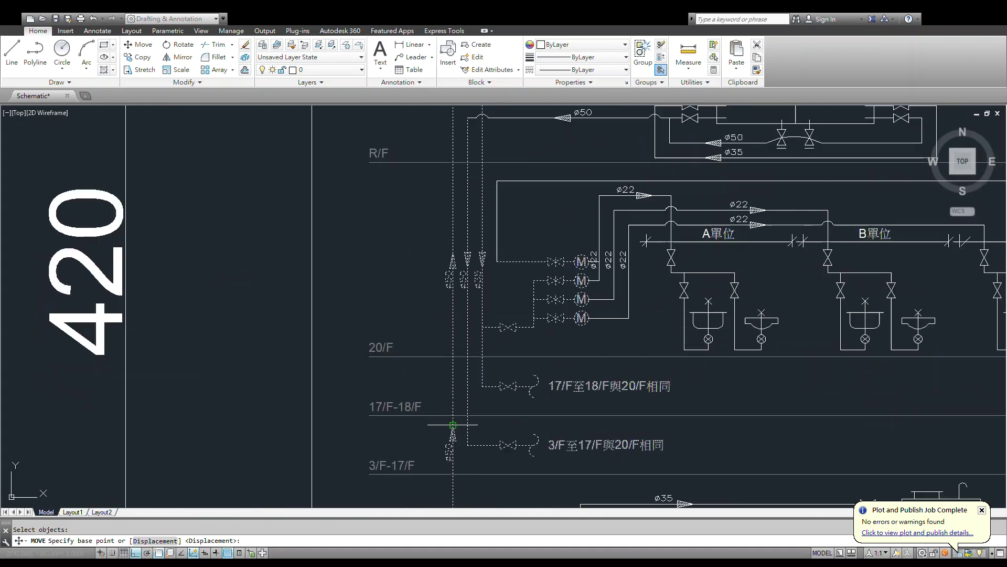
pyautogui.press('Escape')
# Move the pipes beside the pressure vessel left to line up with the risers.
pyautogui.scroll(2, 570, 136)
pyautogui.scroll(-2, 456, 399)
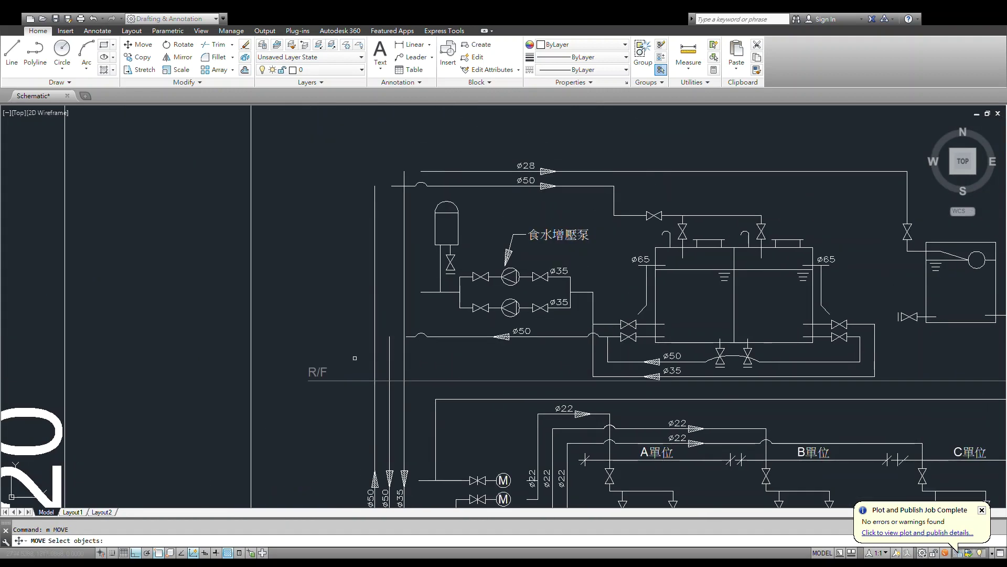
pyautogui.click(333, 353)
pyautogui.click(440, 326)
pyautogui.press('Return')
pyautogui.scroll(2, 415, 347)
pyautogui.click(387, 335)
# Start EXTEND and pick the roof-level boundary lines for the pipes.
pyautogui.press('Escape')
pyautogui.moveTo(425, 345); pyautogui.dragTo(427, 565, button='middle')
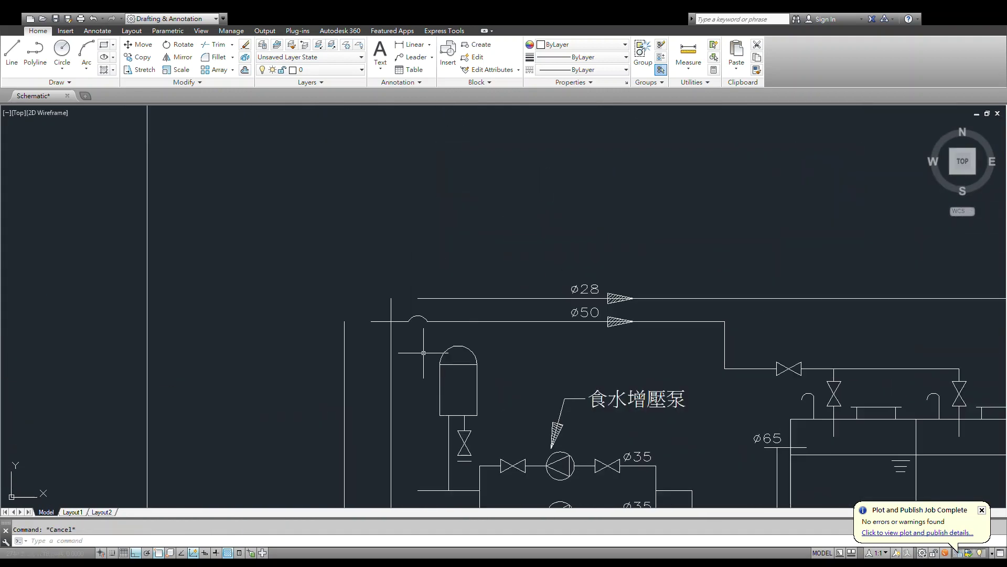
pyautogui.click(360, 315)
pyautogui.click(472, 341)
pyautogui.click(408, 306)
pyautogui.scroll(-3, 397, 315)
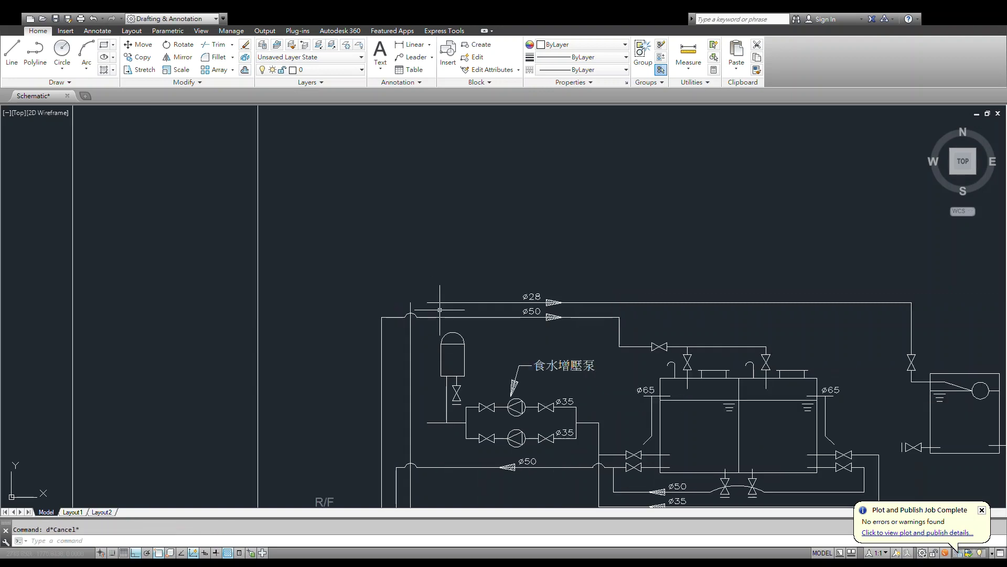
pyautogui.press('Return')
pyautogui.scroll(-3, 398, 315)
pyautogui.scroll(4, 393, 281)
pyautogui.scroll(-1, 431, 309)
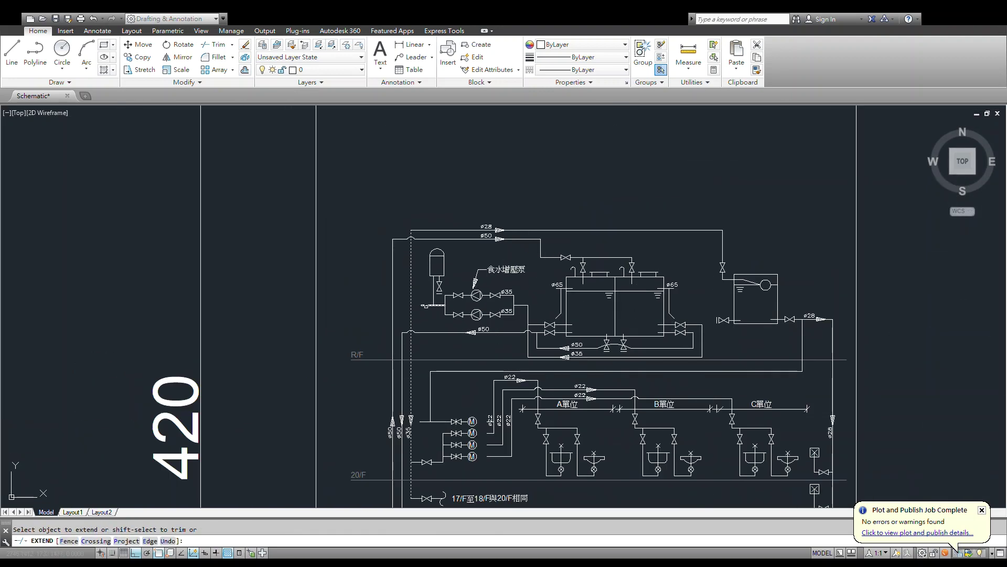
# Copy a valve twice onto the vertical pipe beside the pressure vessel.
pyautogui.scroll(6, 455, 315)
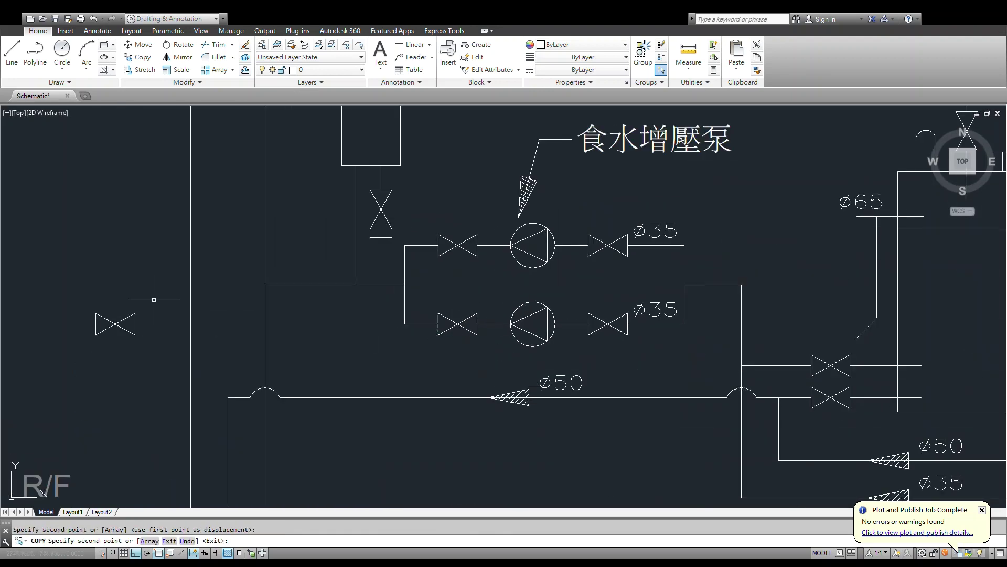
pyautogui.click(217, 349)
pyautogui.scroll(-3, 378, 283)
pyautogui.scroll(3, 420, 252)
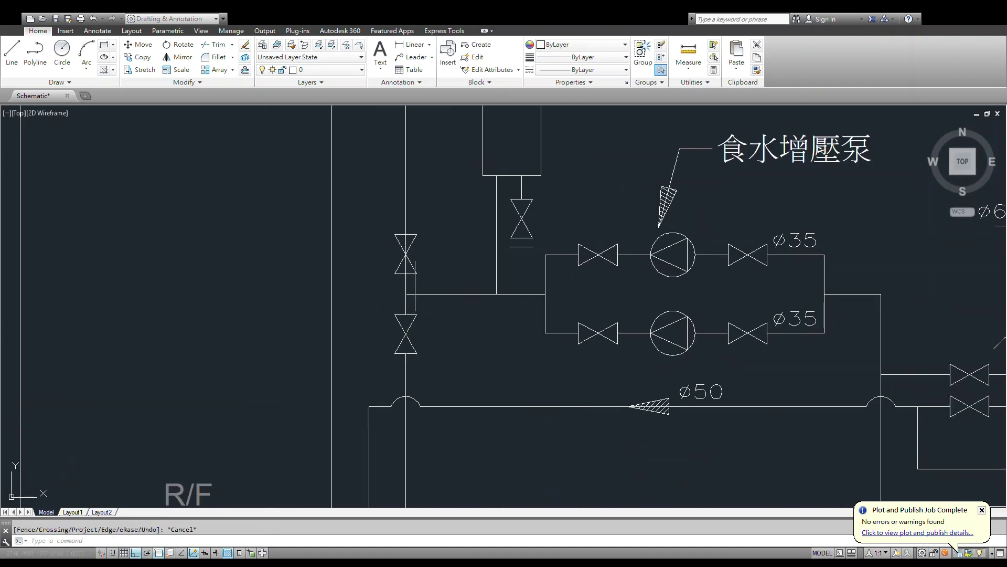
pyautogui.press('Escape')
pyautogui.scroll(-3, 262, 278)
pyautogui.scroll(-3, 262, 278)
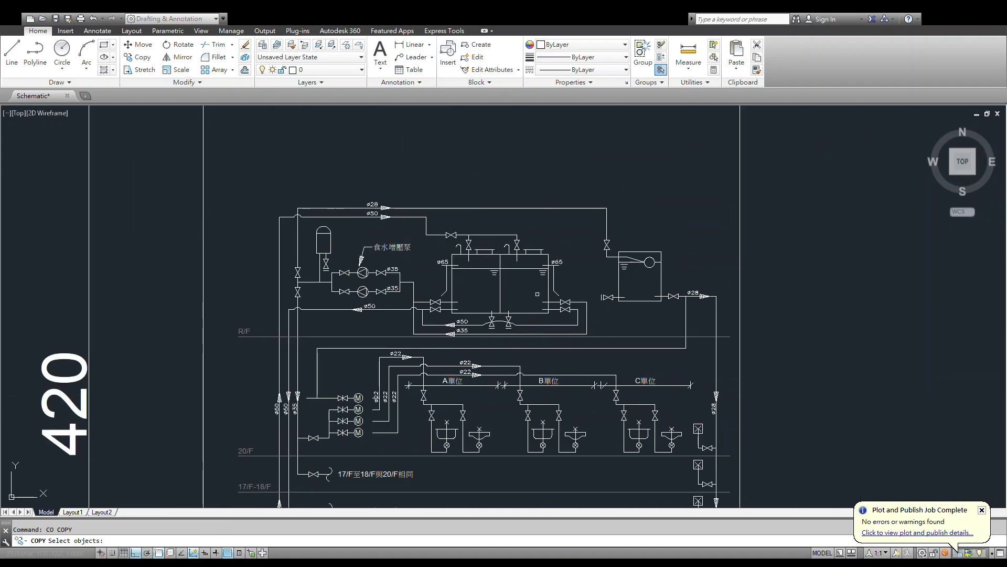
pyautogui.scroll(4, 537, 294)
# Copy the ø65 pipe label to the small roof tank's pipe.
pyautogui.click(539, 307)
pyautogui.click(567, 288)
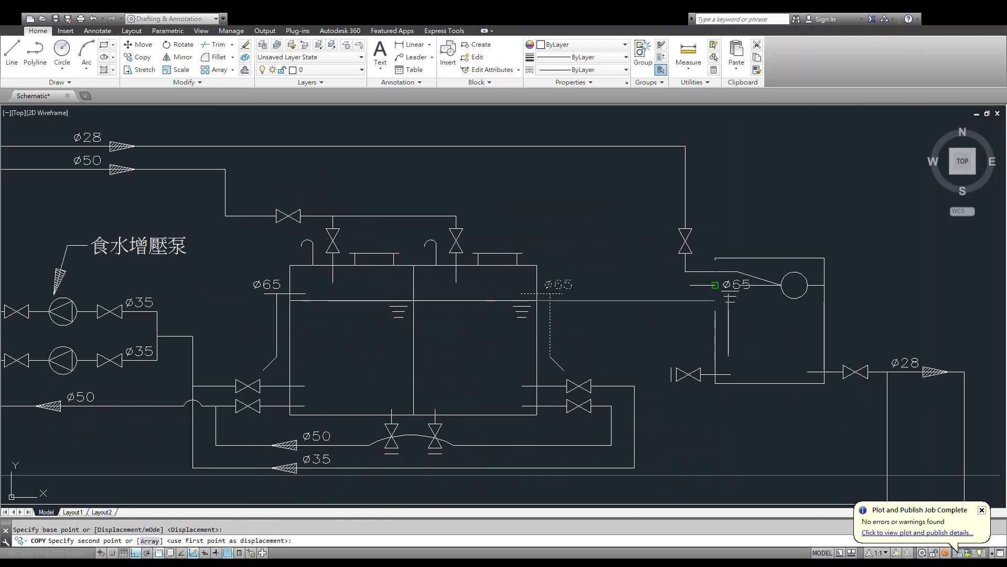
pyautogui.click(715, 285)
pyautogui.press('Escape')
pyautogui.moveTo(844, 305); pyautogui.dragTo(669, 315, button='middle')
# Copy the tank fitting onto the small tank at the right.
pyautogui.press('Return')
pyautogui.scroll(-3, 520, 351)
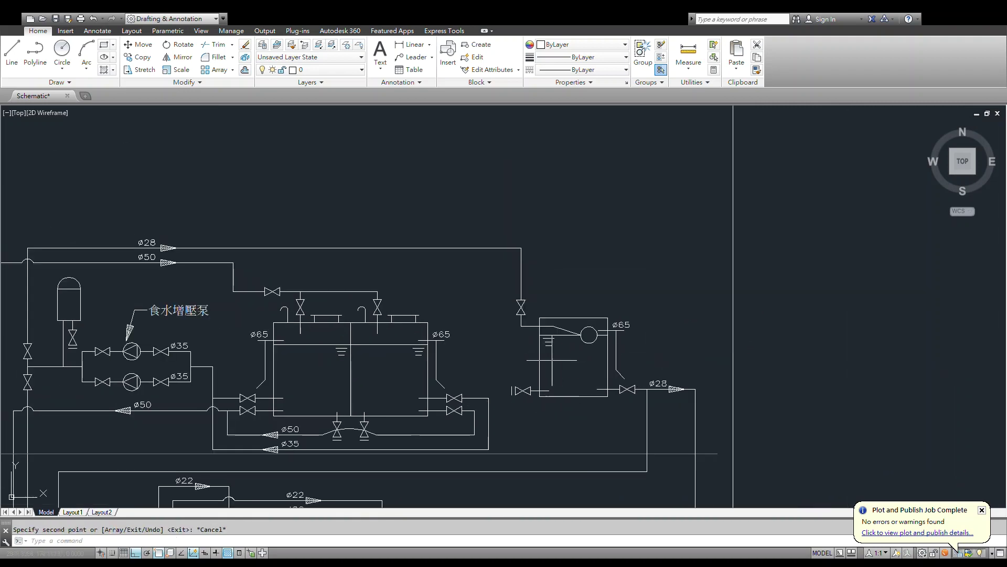
pyautogui.scroll(4, 389, 342)
pyautogui.scroll(2, 389, 341)
pyautogui.click(114, 316)
pyautogui.press('Return')
pyautogui.press('Return')
pyautogui.moveTo(13, 328); pyautogui.dragTo(368, 337, button='middle')
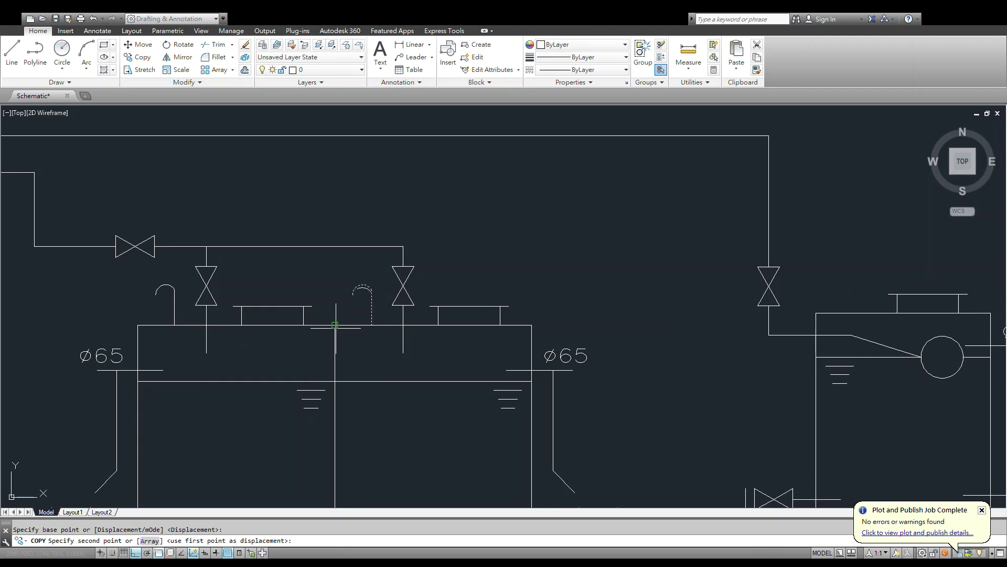
pyautogui.click(335, 325)
# Select the vertical pipe line for another copy.
pyautogui.press('Return')
pyautogui.press('Return')
pyautogui.scroll(-3, 335, 326)
pyautogui.scroll(2, 482, 309)
pyautogui.scroll(2, 482, 309)
pyautogui.click(482, 310)
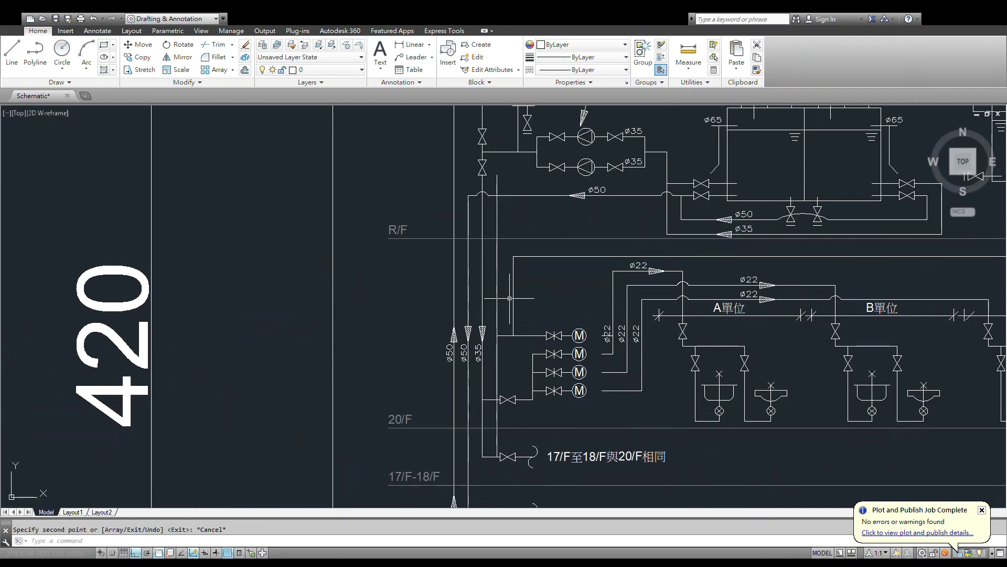
# Erase the stray line near the riser.
pyautogui.press('Escape')
pyautogui.write('e')
pyautogui.press('Return')
pyautogui.scroll(-2, 539, 281)
# Fillet the riser lines into a clean radius-0 corner.
pyautogui.click(513, 279)
pyautogui.press('Return')
pyautogui.scroll(4, 581, 308)
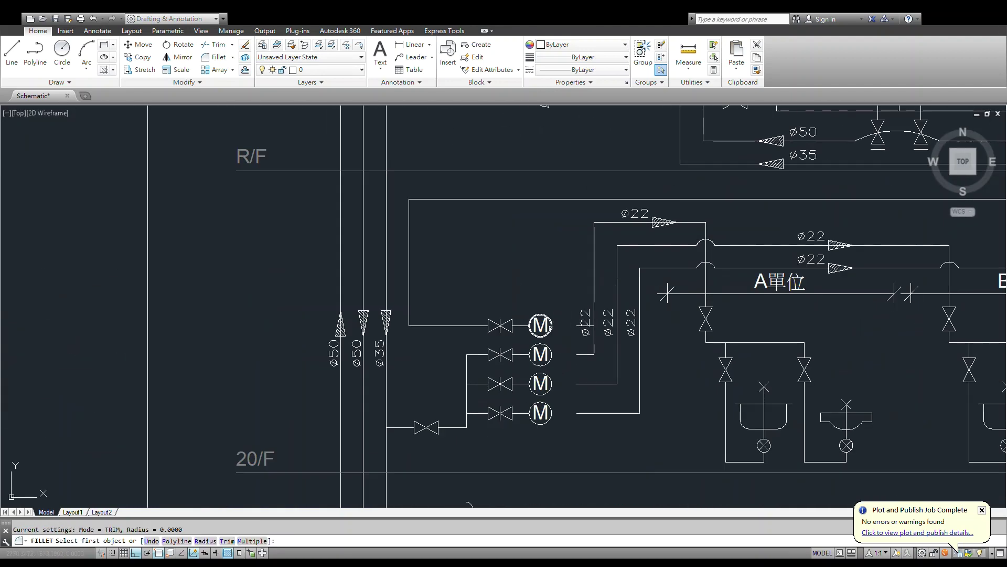
pyautogui.press('Escape')
pyautogui.scroll(4, 555, 326)
pyautogui.scroll(-4, 603, 351)
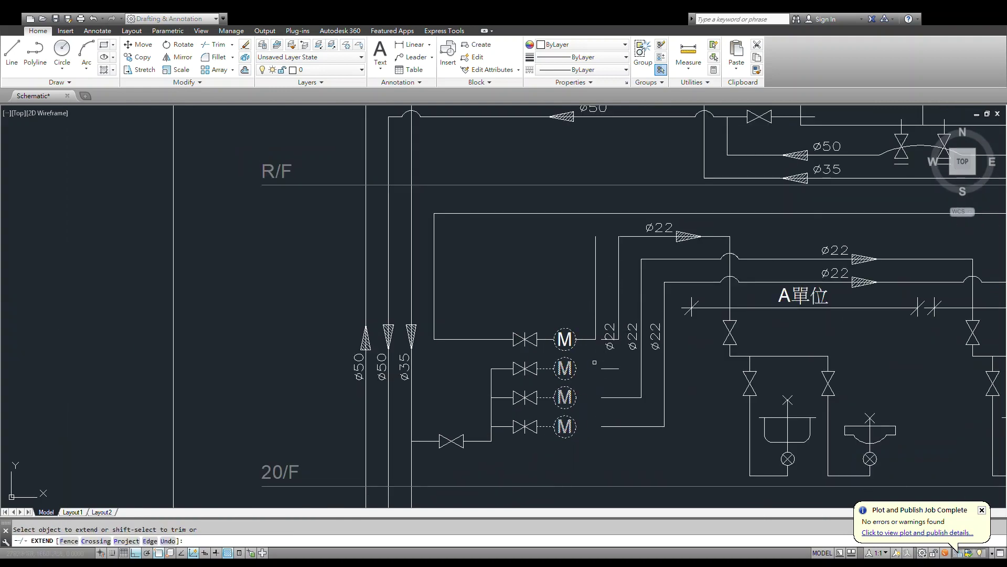
pyautogui.press('Escape')
pyautogui.scroll(-3, 603, 351)
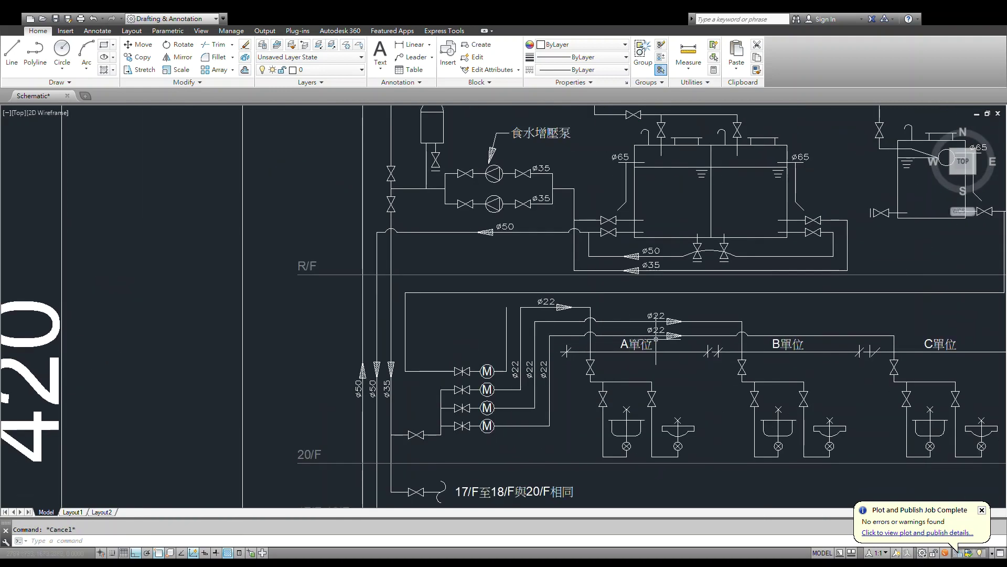
pyautogui.scroll(-2, 603, 352)
pyautogui.scroll(5, 435, 316)
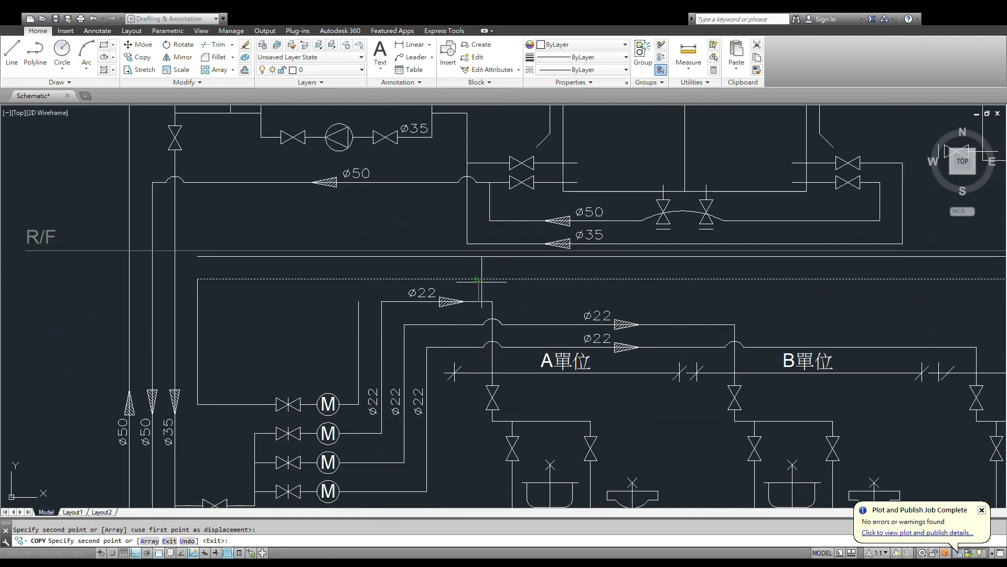
pyautogui.scroll(-2, 475, 297)
# Fillet the new pipe to the right-hand ø28 riser and close the remaining corner.
pyautogui.write('f')
pyautogui.press('Return')
pyautogui.click(325, 270)
pyautogui.press('Escape')
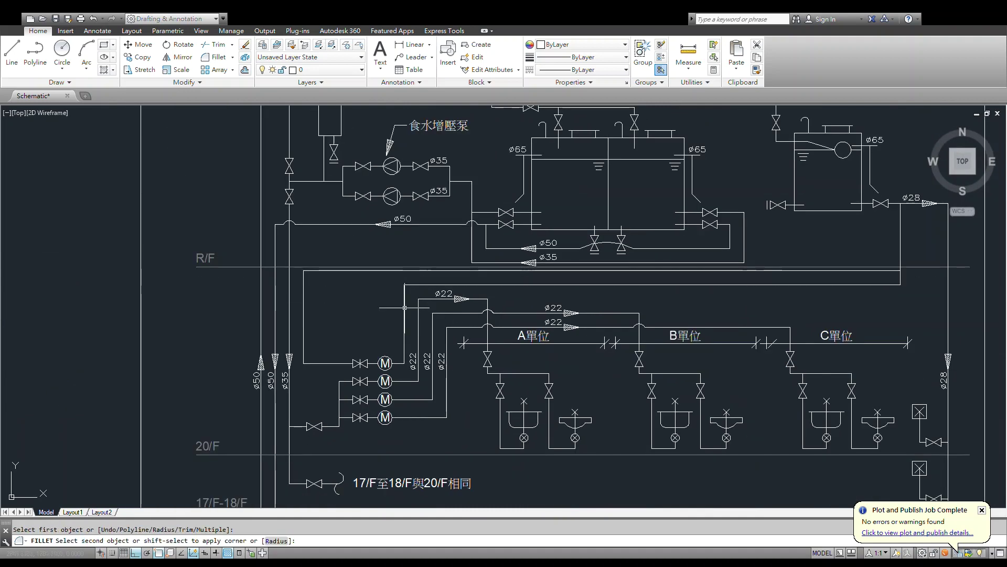
pyautogui.moveTo(905, 287); pyautogui.dragTo(734, 331, button='middle')
pyautogui.click(777, 358)
pyautogui.press('Return')
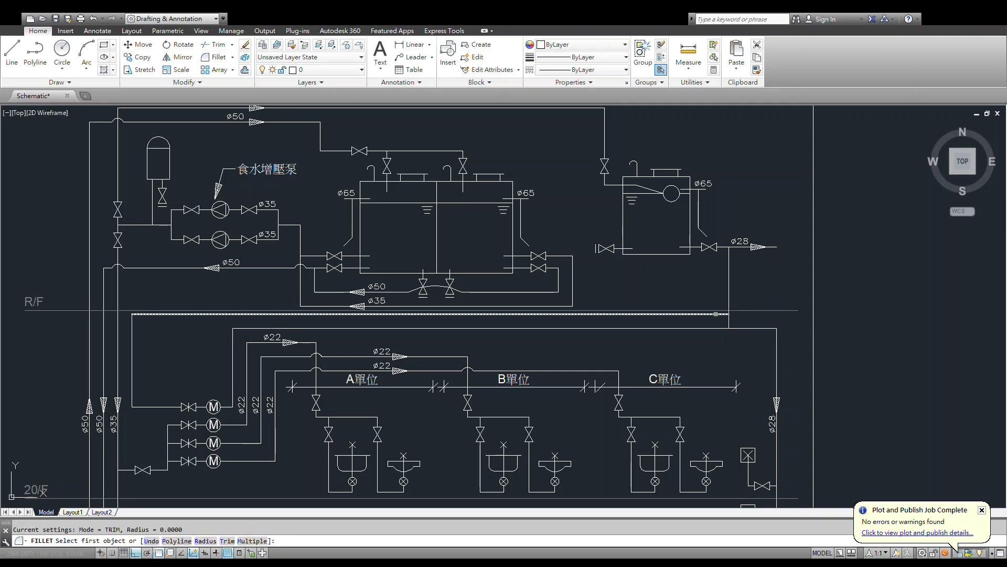
pyautogui.click(730, 263)
pyautogui.scroll(-3, 730, 263)
pyautogui.scroll(3, 718, 309)
pyautogui.write('m')
pyautogui.press('Return')
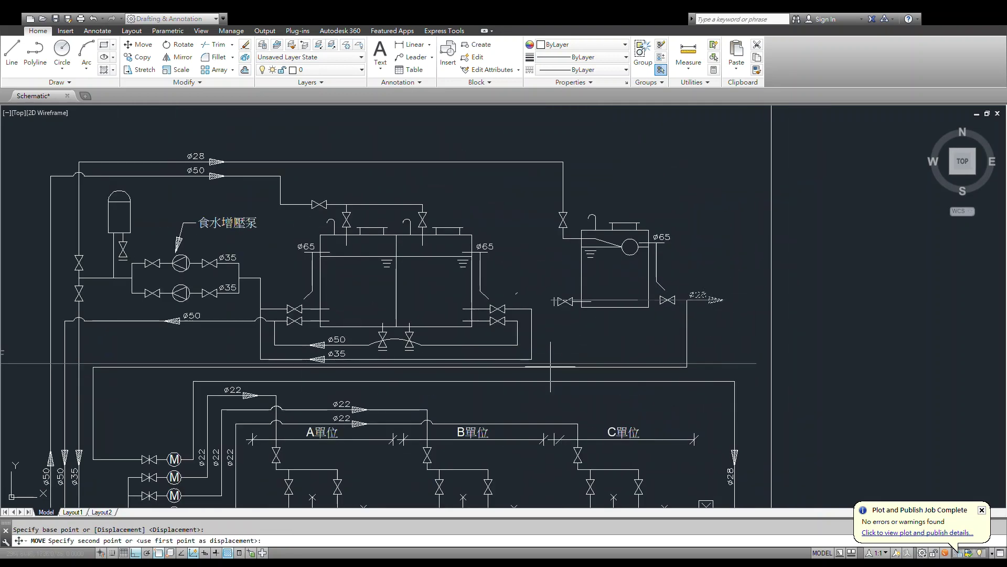
# Place the copied ø28 label on the new pipe over the 20/F meters.
pyautogui.scroll(3, 350, 405)
pyautogui.click(333, 326)
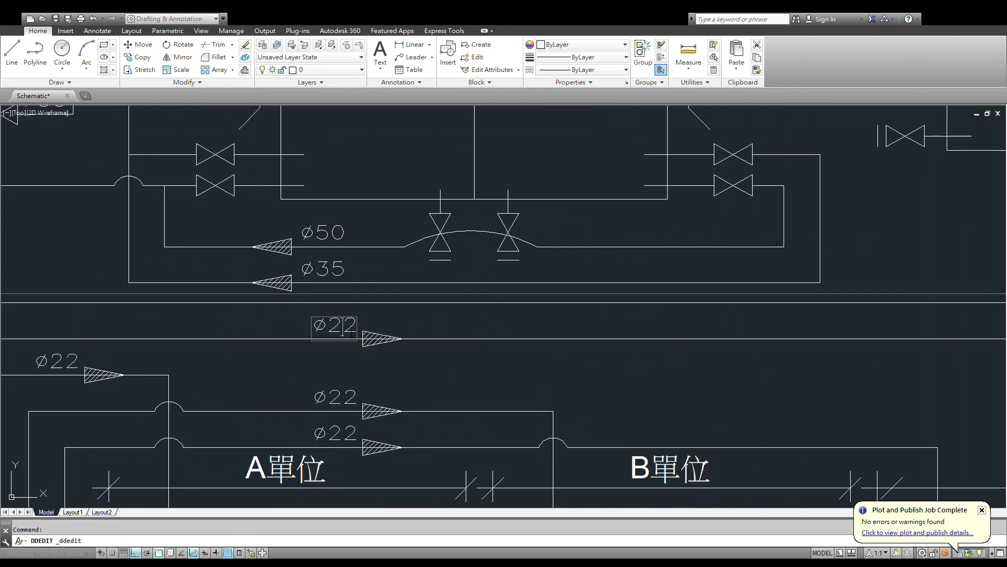
pyautogui.doubleClick(444, 326)
pyautogui.press('Escape')
pyautogui.scroll(-3, 194, 339)
# Move the roof-level tank section upward.
pyautogui.write('m')
pyautogui.press('Return')
pyautogui.scroll(-3, 195, 340)
pyautogui.click(337, 207)
pyautogui.click(612, 292)
pyautogui.scroll(5, 189, 249)
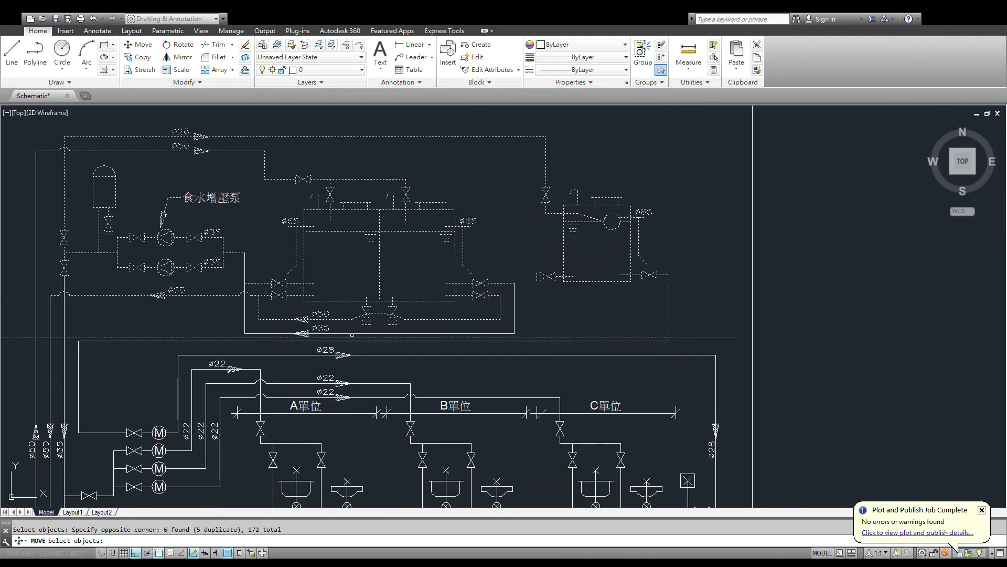
pyautogui.press('Return')
pyautogui.click(731, 342)
pyautogui.click(731, 324)
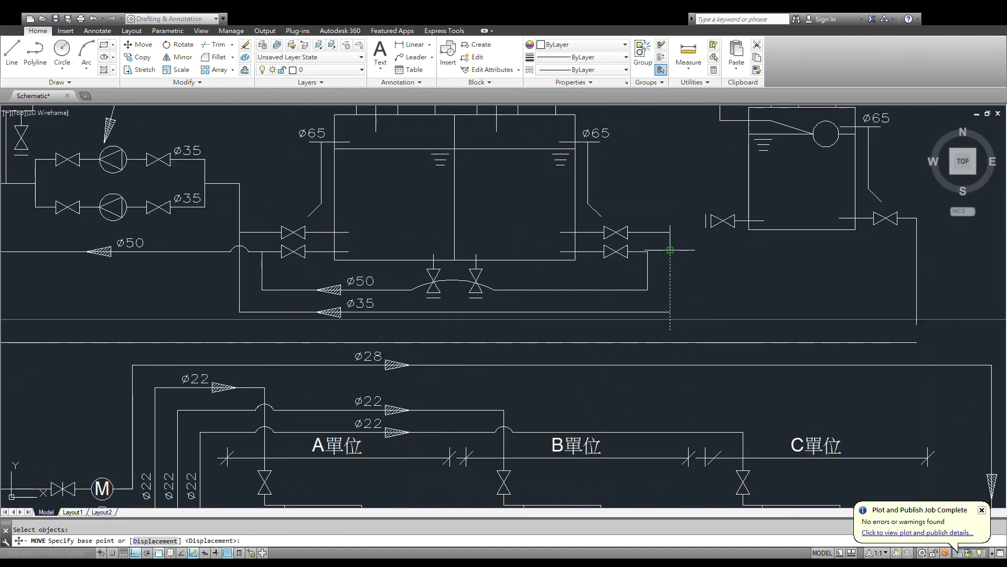
pyautogui.scroll(-3, 749, 295)
# Fillet the horizontal pipe into the vertical pipe at a corner.
pyautogui.write('f')
pyautogui.press('Return')
pyautogui.click(750, 292)
pyautogui.click(813, 265)
pyautogui.press('Escape')
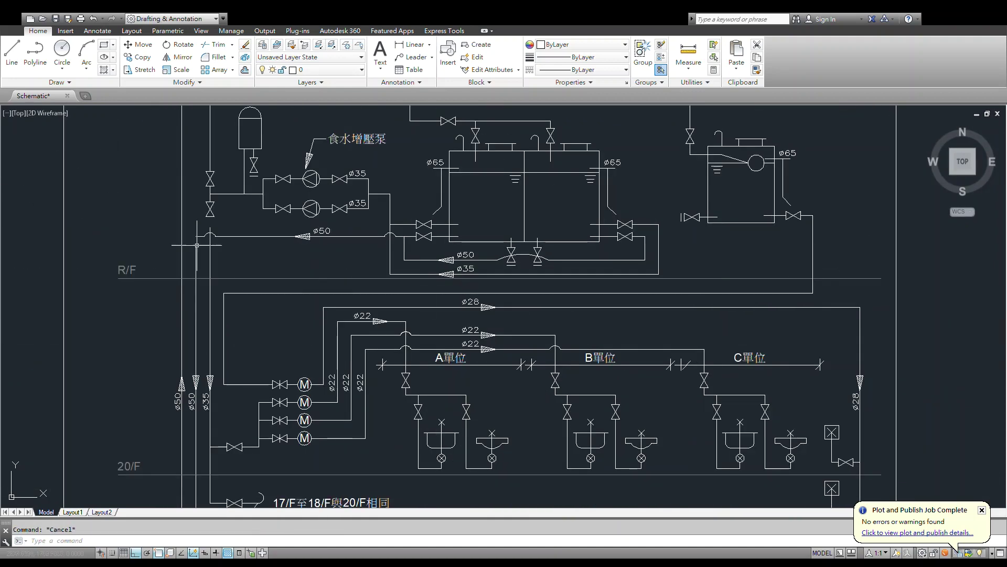
# Copy the ø28 label and arrow onto the upper pipe.
pyautogui.press('Escape')
pyautogui.scroll(4, 460, 316)
pyautogui.click(542, 265)
pyautogui.press('Escape')
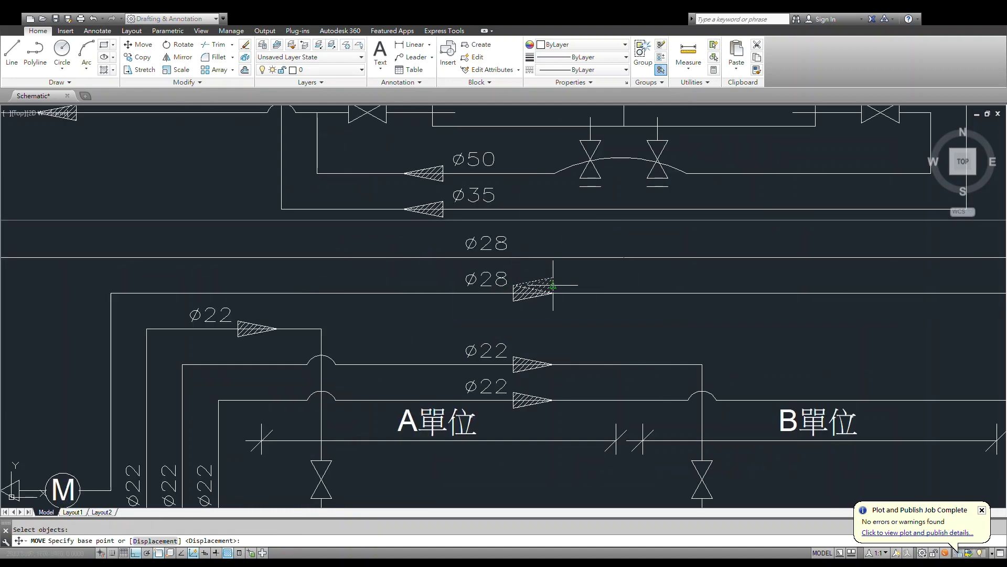
pyautogui.press('Escape')
pyautogui.scroll(-5, 553, 284)
pyautogui.scroll(2, 553, 285)
pyautogui.scroll(-2, 553, 285)
pyautogui.scroll(1, 553, 285)
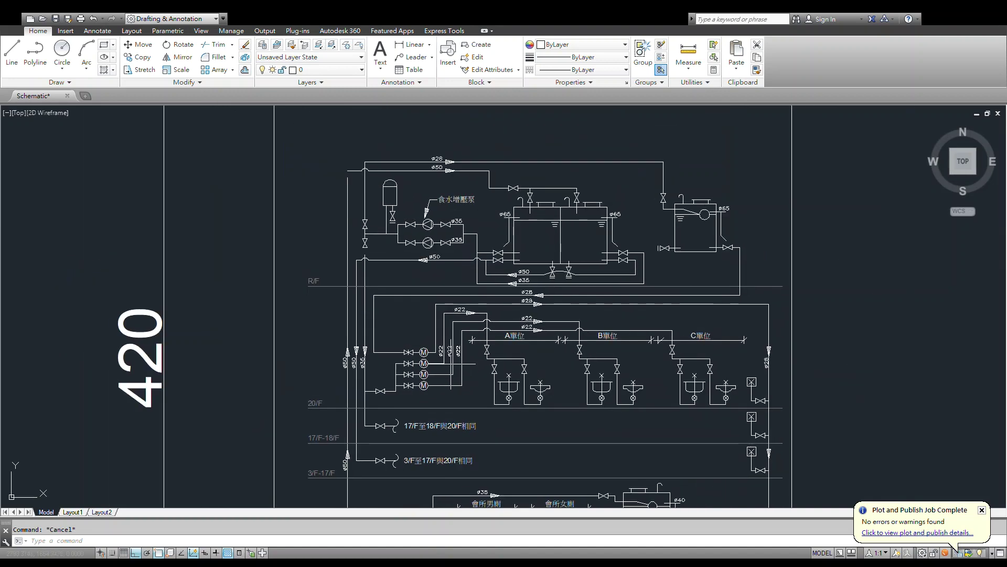
pyautogui.scroll(1, 449, 334)
pyautogui.scroll(3, 449, 334)
pyautogui.press('Escape')
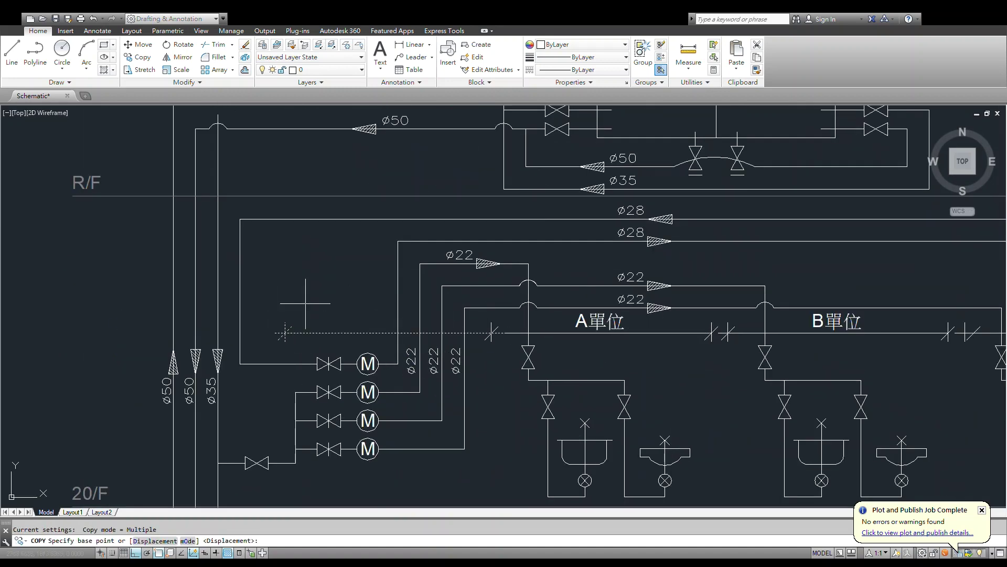
# Copy the break marks further left along the distribution line.
pyautogui.click(305, 304)
pyautogui.click(275, 303)
pyautogui.press('Escape')
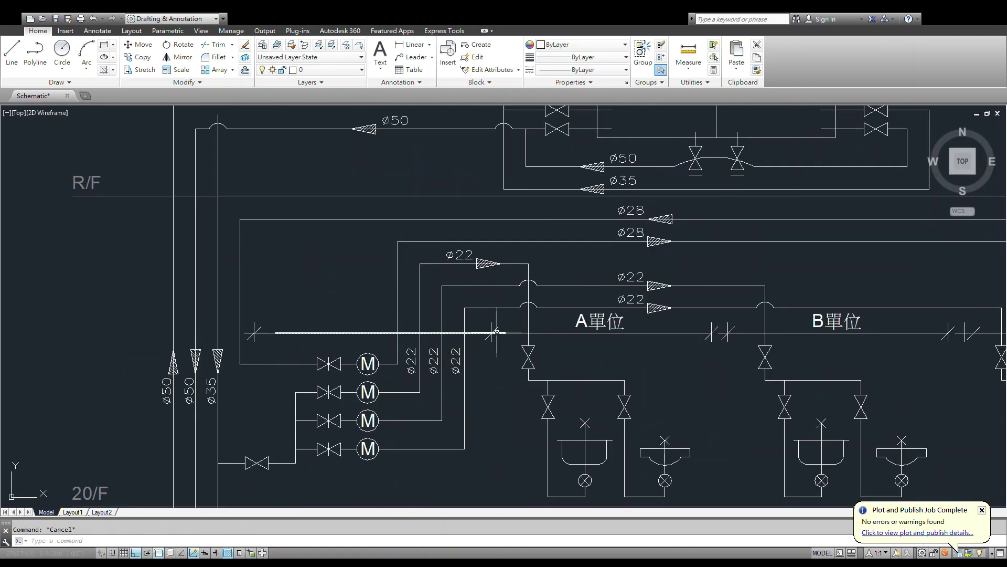
pyautogui.scroll(2, 496, 377)
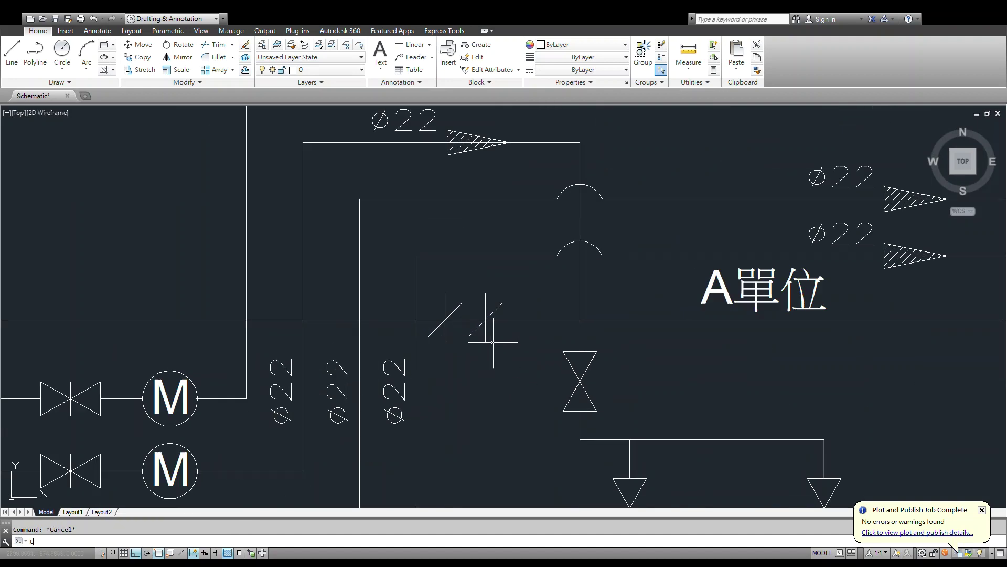
pyautogui.click(517, 326)
pyautogui.scroll(-2, 496, 346)
pyautogui.scroll(2, 496, 347)
pyautogui.click(368, 356)
pyautogui.scroll(2, 523, 358)
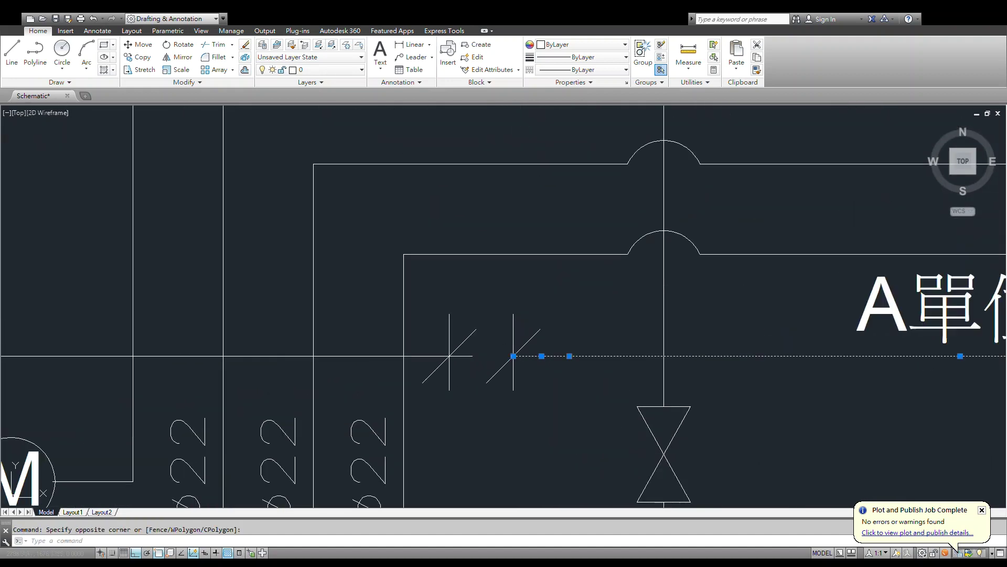
pyautogui.scroll(-7, 542, 382)
pyautogui.press('Escape')
# Copy the A單位 label to the line's left end and edit it to read 水錶房.
pyautogui.press('Return')
pyautogui.click(603, 369)
pyautogui.press('Return')
pyautogui.click(535, 376)
pyautogui.click(356, 375)
pyautogui.doubleClick(425, 369)
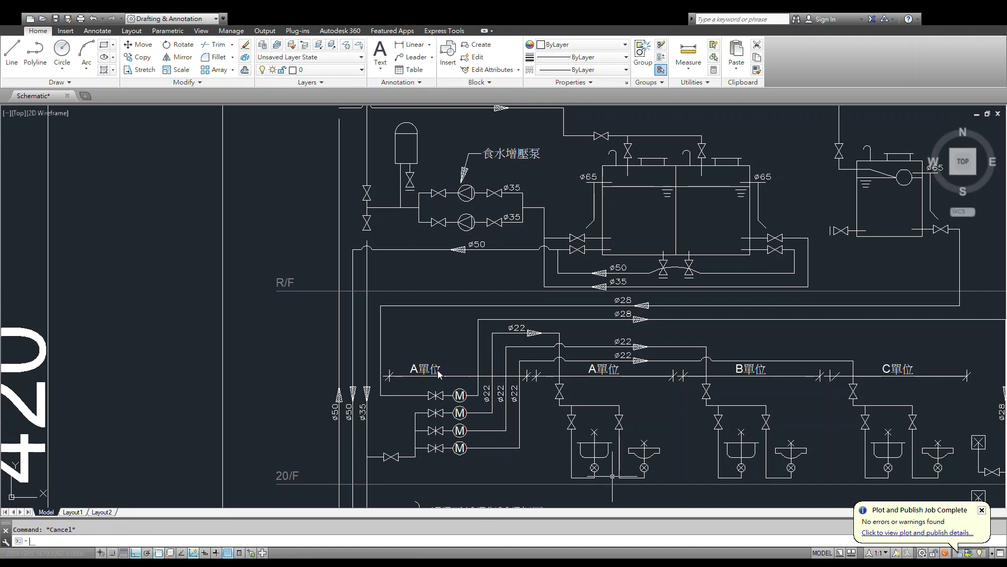
pyautogui.scroll(-5, 439, 374)
pyautogui.scroll(6, 494, 391)
# Extend the pipe lines near the meter valves.
pyautogui.write('ex')
pyautogui.press('Return')
pyautogui.moveTo(415, 278); pyautogui.dragTo(381, 295)
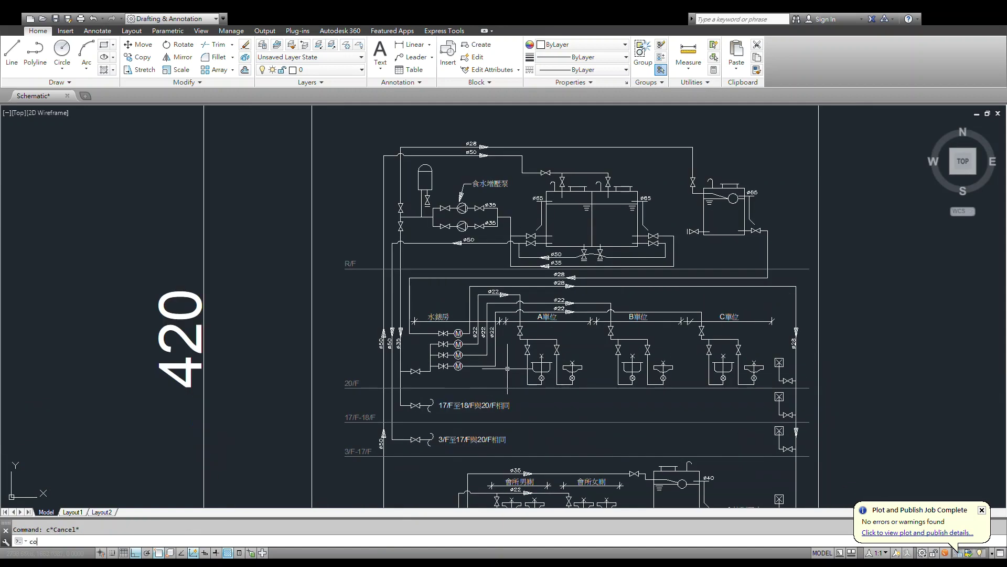
pyautogui.press('Escape')
# Move the copied 會所女厠 label up to sit above the G/F tank.
pyautogui.scroll(-3, 503, 307)
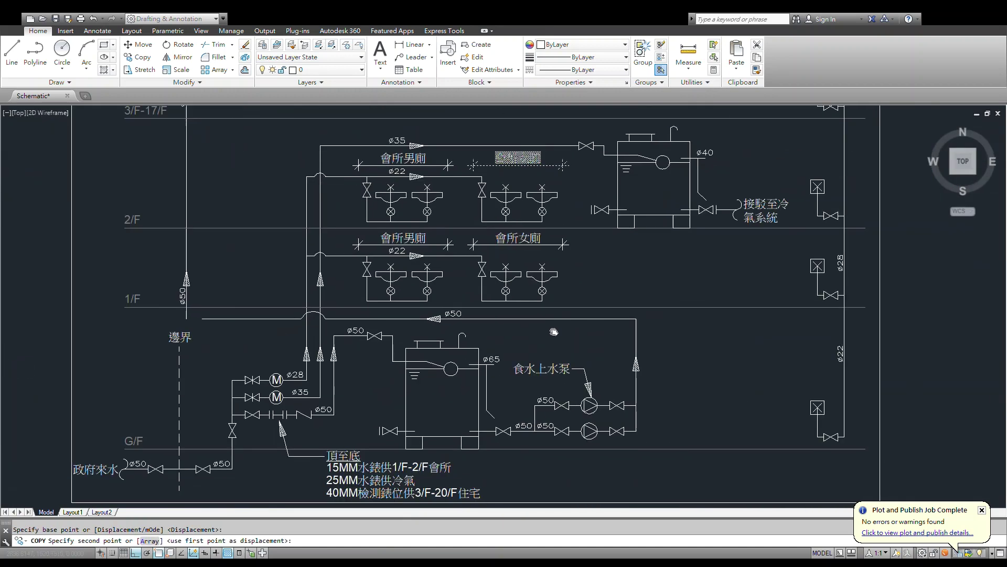
pyautogui.scroll(3, 420, 394)
pyautogui.write('m')
pyautogui.press('Return')
pyautogui.click(478, 326)
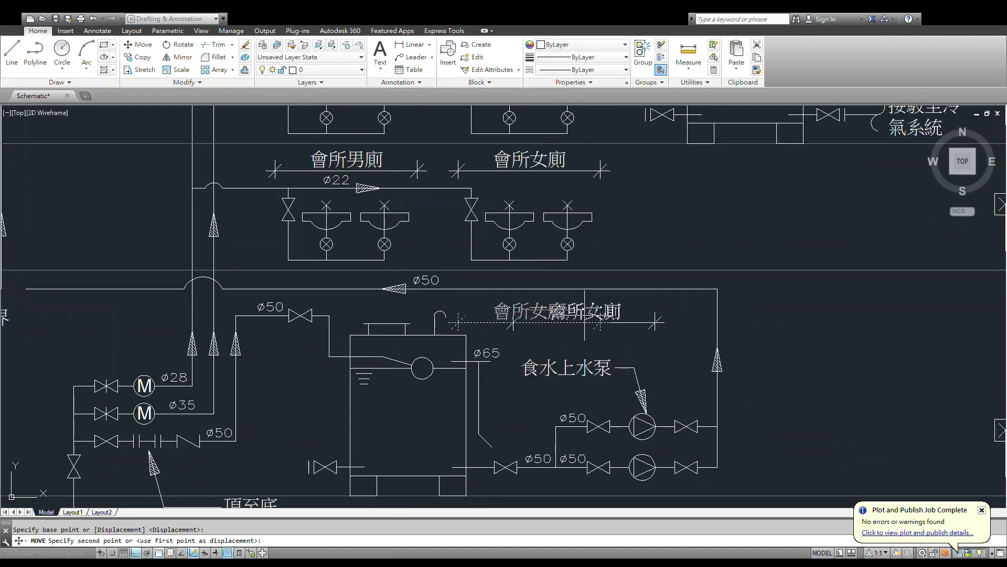
pyautogui.click(365, 326)
pyautogui.click(589, 328)
pyautogui.click(492, 293)
pyautogui.press('Return')
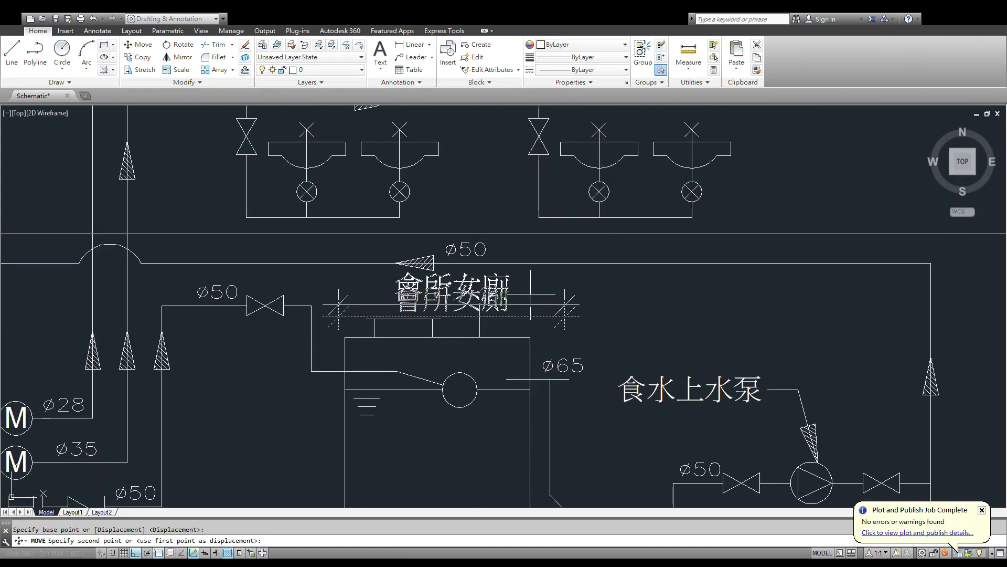
pyautogui.scroll(2, 504, 310)
pyautogui.scroll(-2, 540, 324)
pyautogui.press('Escape')
pyautogui.scroll(-3, 540, 325)
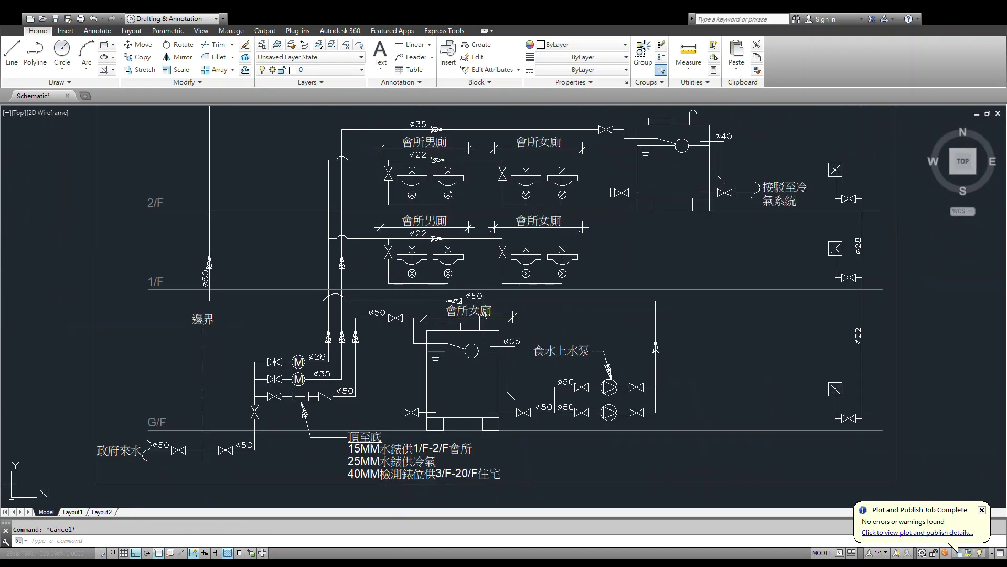
pyautogui.scroll(3, 479, 342)
# Stretch the label's extent line to the right pipe and rename the label 水泵房.
pyautogui.click(457, 321)
pyautogui.click(424, 329)
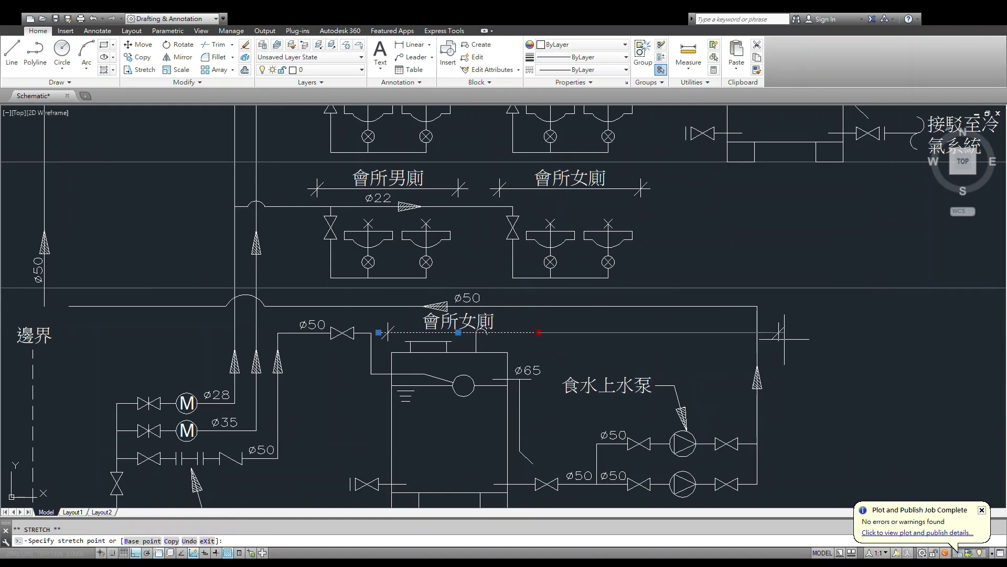
pyautogui.click(530, 329)
pyautogui.doubleClick(567, 321)
pyautogui.write('e')
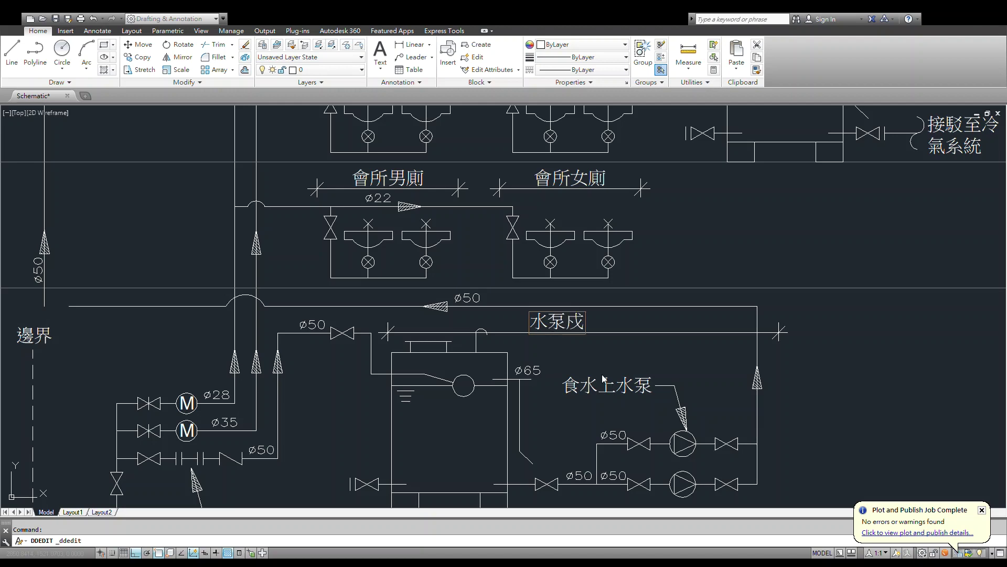
pyautogui.press('Return')
# Join the two pipe lines to tidy the ø50 return pipe corner.
pyautogui.scroll(-3, 512, 342)
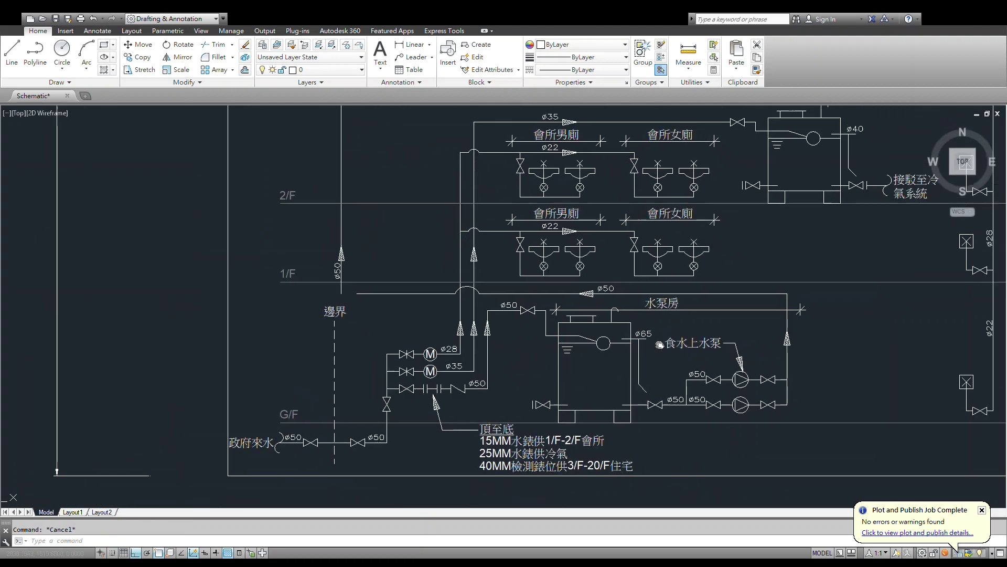
pyautogui.click(262, 326)
pyautogui.click(315, 330)
pyautogui.write('m')
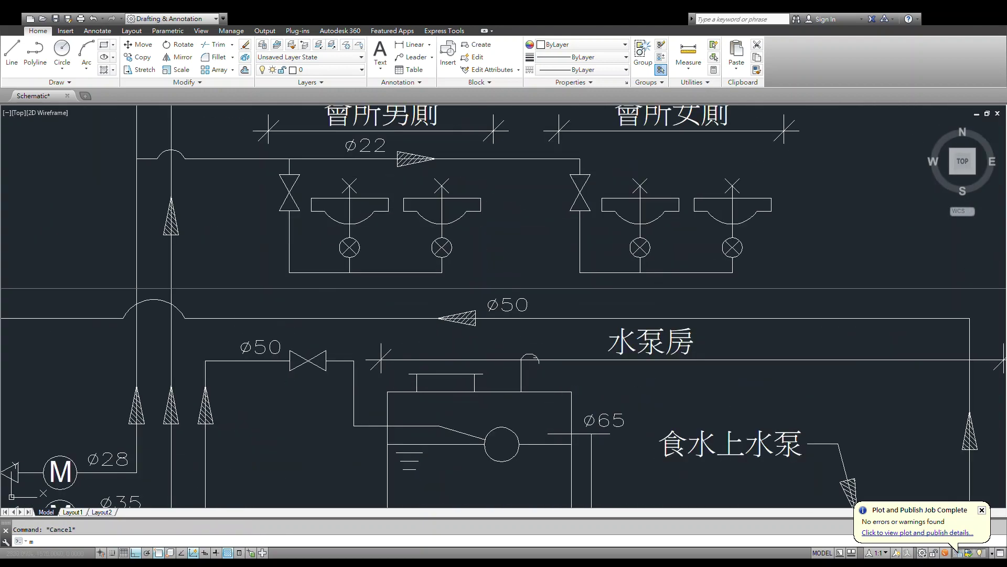
pyautogui.scroll(6, 562, 336)
pyautogui.write('tr')
pyautogui.press('Return')
pyautogui.press('Return')
pyautogui.press('Escape')
pyautogui.scroll(-5, 564, 294)
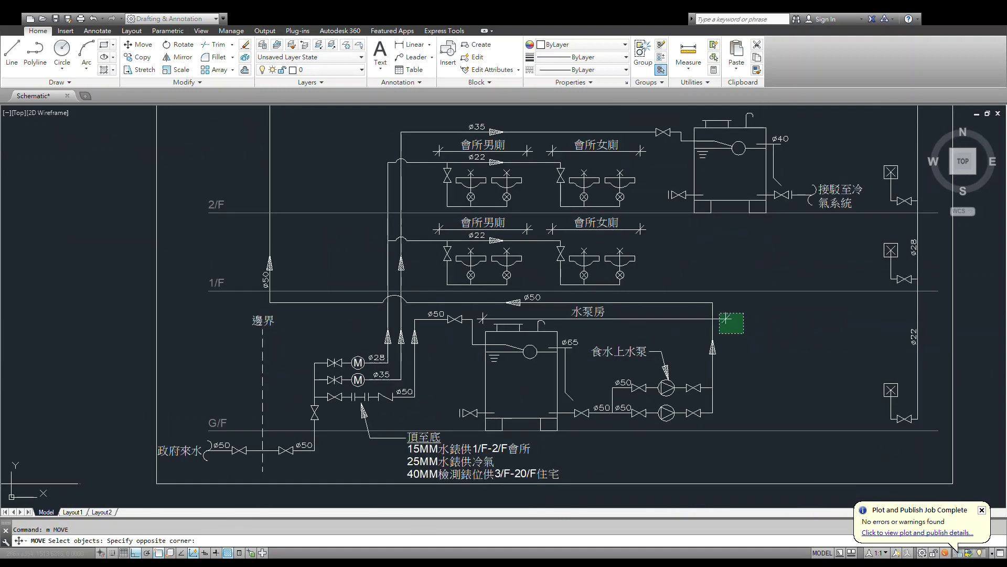
pyautogui.click(726, 319)
pyautogui.scroll(5, 726, 319)
pyautogui.scroll(-5, 577, 315)
pyautogui.scroll(3, 314, 325)
pyautogui.scroll(2, 280, 328)
pyautogui.click(276, 322)
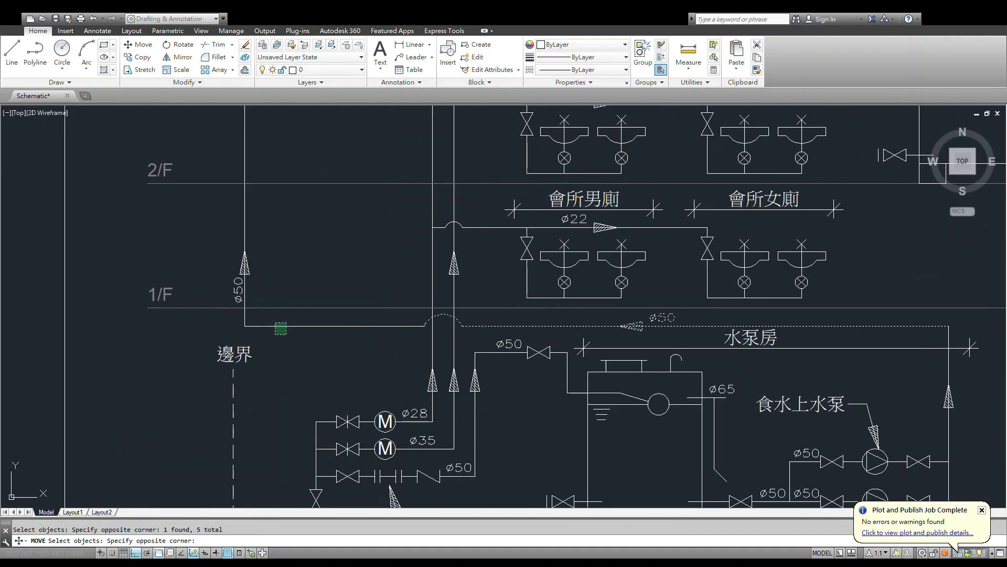
pyautogui.scroll(-5, 524, 294)
# Copy the 食水增壓泵 label to the sheet's top-left and change it to the 圖例 heading.
pyautogui.scroll(-2, 524, 294)
pyautogui.press('Escape')
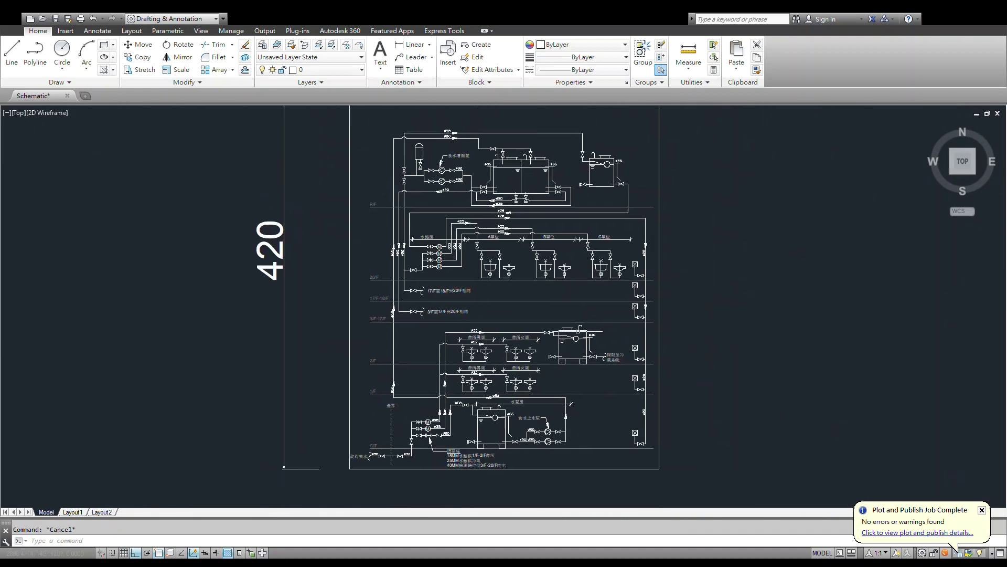
pyautogui.scroll(5, 509, 320)
pyautogui.scroll(-5, 509, 320)
pyautogui.scroll(2, 473, 236)
pyautogui.scroll(1, 472, 236)
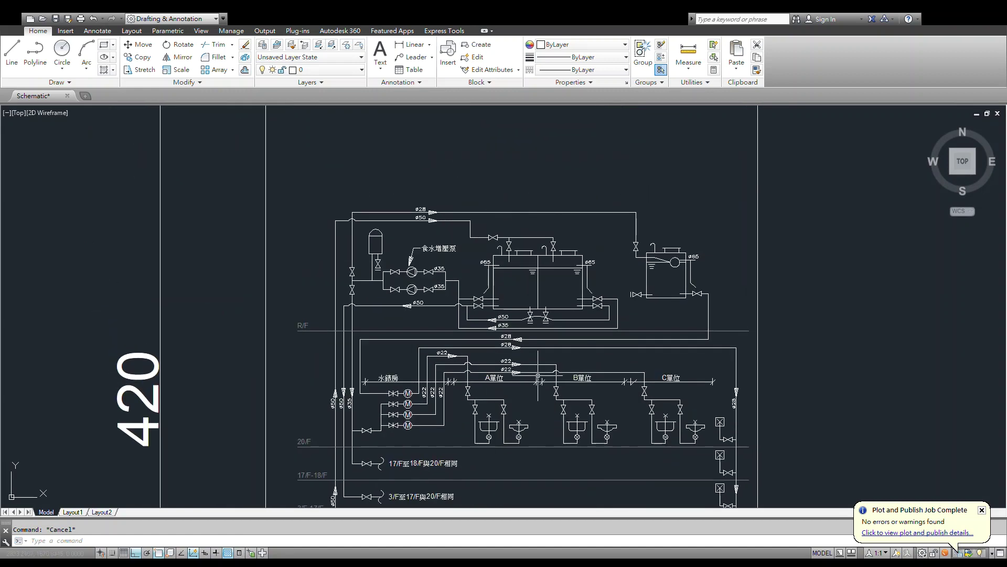
pyautogui.scroll(1, 538, 375)
pyautogui.scroll(4, 473, 375)
pyautogui.scroll(-5, 473, 375)
pyautogui.write('co')
pyautogui.press('Return')
pyautogui.scroll(4, 487, 383)
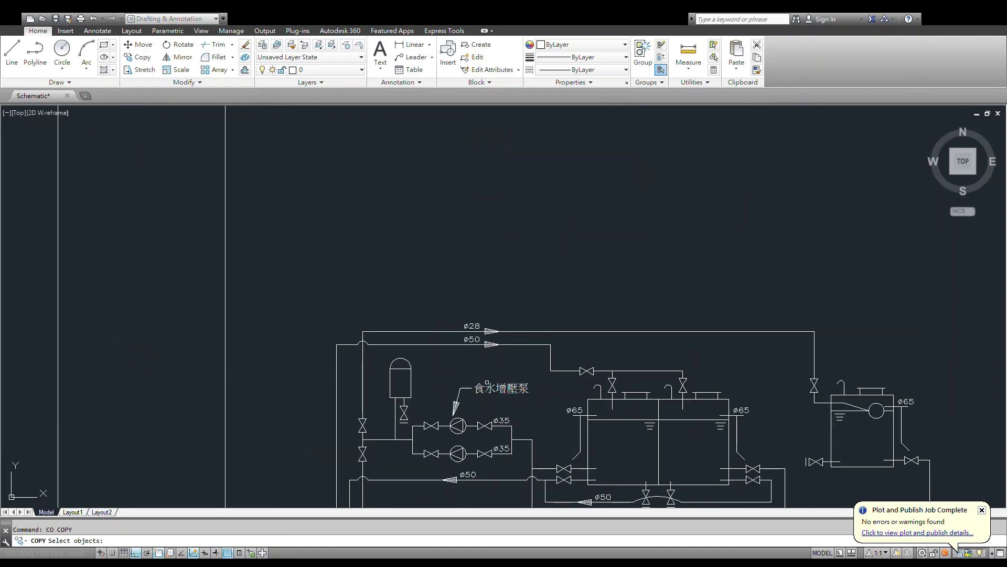
pyautogui.click(487, 383)
pyautogui.press('Return')
pyautogui.click(487, 383)
pyautogui.scroll(-3, 487, 383)
pyautogui.click(362, 277)
pyautogui.doubleClick(359, 274)
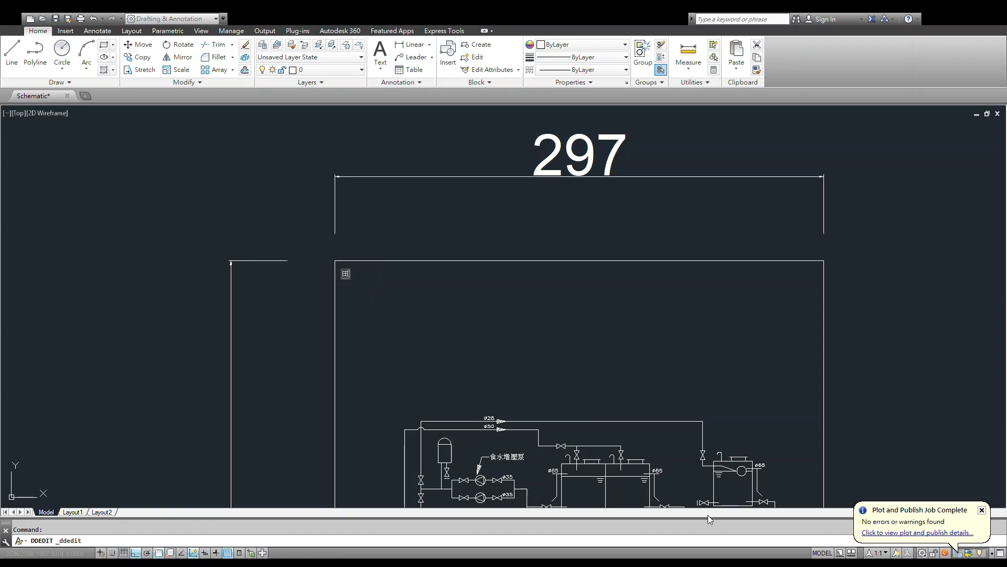
pyautogui.press('Return')
# Place a valve symbol under the 圖例 heading.
pyautogui.scroll(4, 332, 271)
pyautogui.scroll(-6, 484, 342)
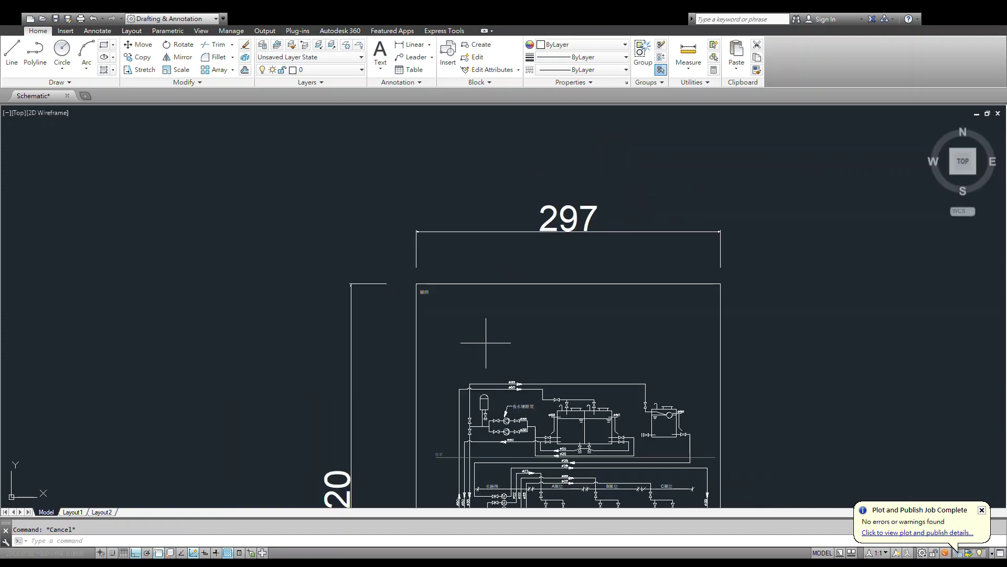
pyautogui.scroll(5, 484, 342)
pyautogui.scroll(3, 484, 342)
pyautogui.scroll(-3, 592, 366)
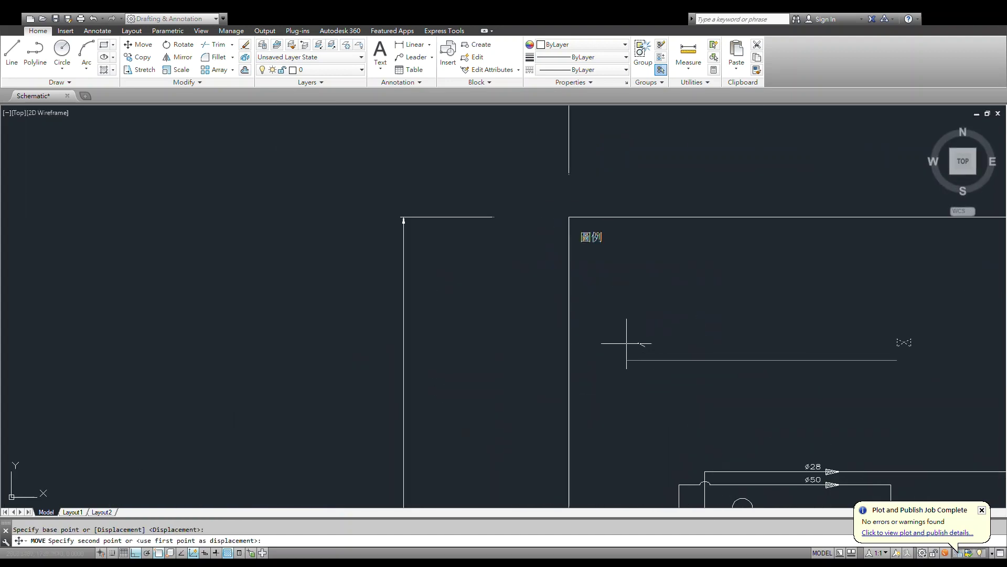
pyautogui.click(654, 283)
pyautogui.scroll(3, 654, 283)
pyautogui.press('Return')
pyautogui.press('Escape')
pyautogui.scroll(-2, 659, 318)
pyautogui.scroll(-3, 660, 318)
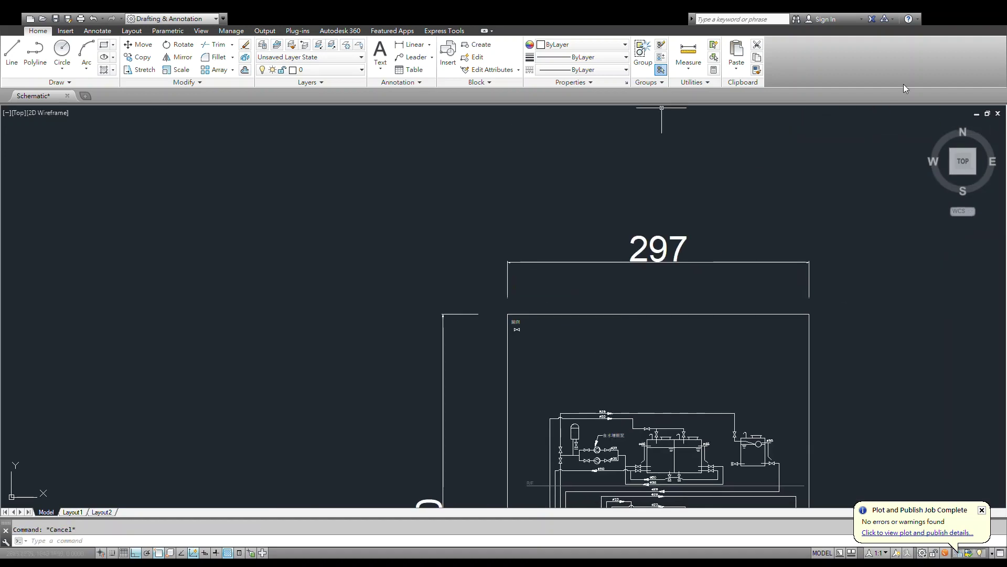
# Copy a label beside the legend valve and change it to 閘閥.
pyautogui.moveTo(417, 360); pyautogui.dragTo(153, 226, button='middle')
pyautogui.scroll(2, 298, 199)
pyautogui.click(349, 221)
pyautogui.click(139, 56)
pyautogui.click(348, 220)
pyautogui.scroll(-5, 285, 308)
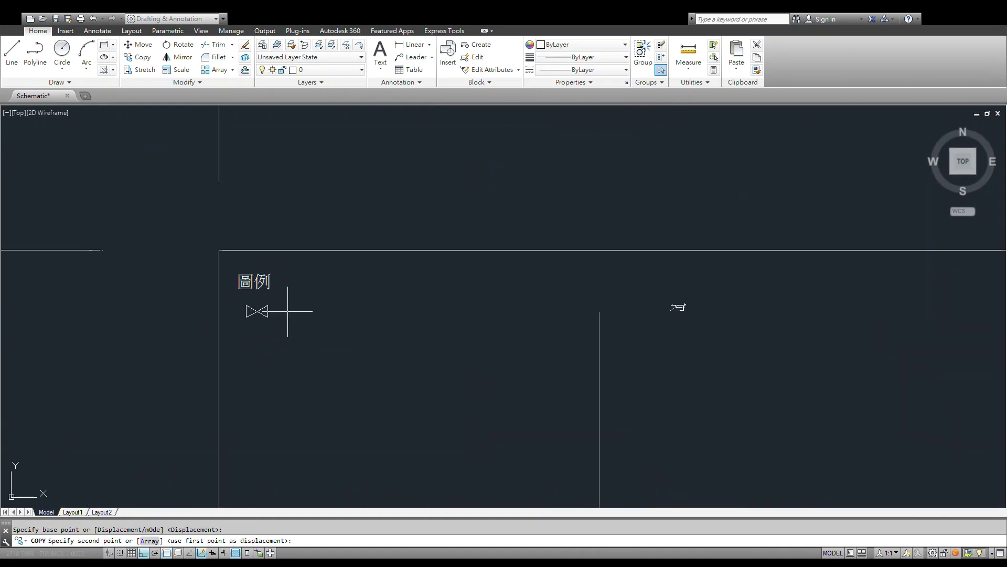
pyautogui.click(273, 311)
pyautogui.doubleClick(314, 312)
pyautogui.write('閘')
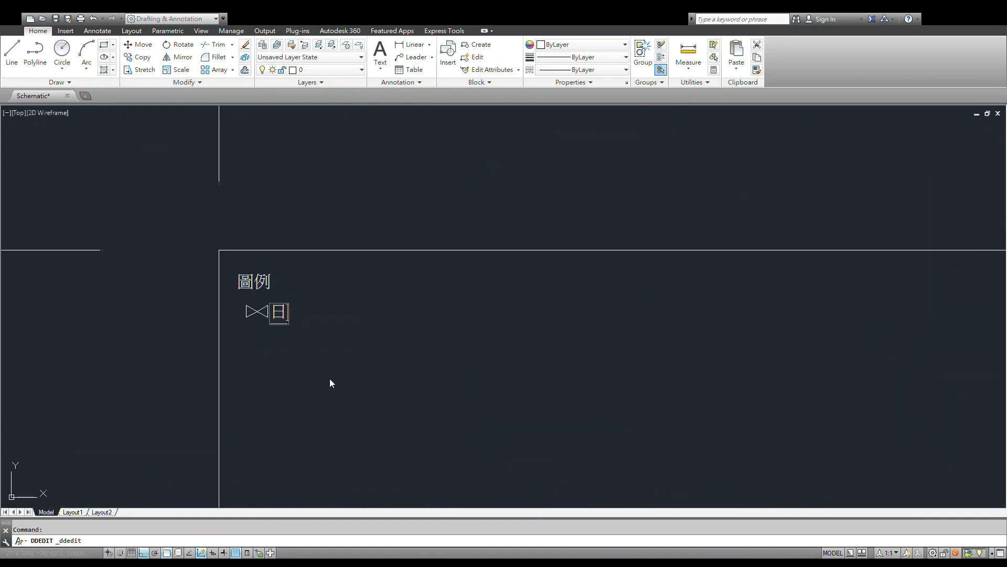
pyautogui.write('呤')
pyautogui.press('Return')
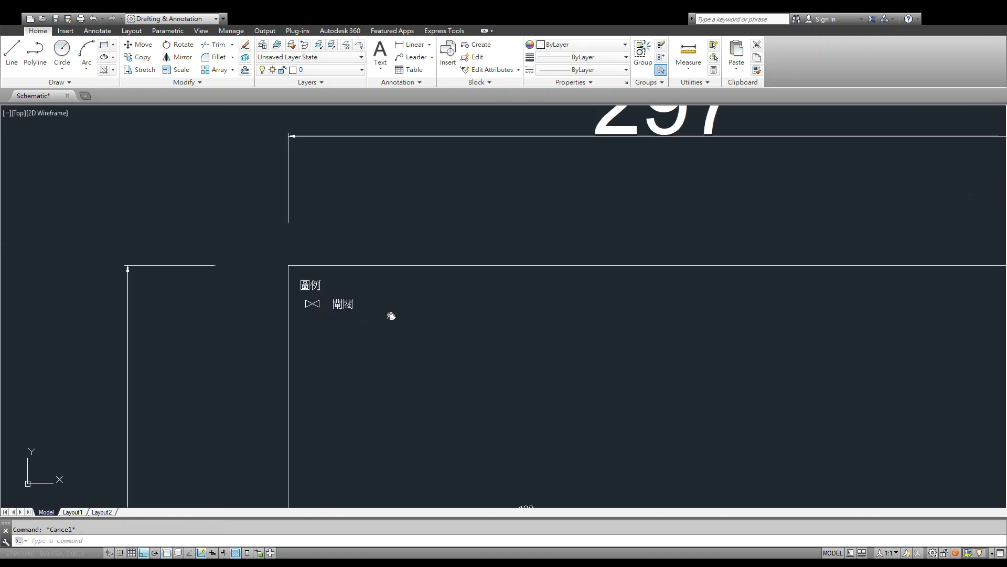
# Copy the valve and its 閘閥 label one row below.
pyautogui.moveTo(386, 265); pyautogui.dragTo(297, 299)
pyautogui.press('Return')
pyautogui.click(317, 277)
pyautogui.click(317, 306)
pyautogui.press('Escape')
# Change the lower legend row's 閘閥 label to 活皮心掣.
pyautogui.scroll(4, 331, 308)
pyautogui.write('l')
pyautogui.press('Return')
pyautogui.click(316, 311)
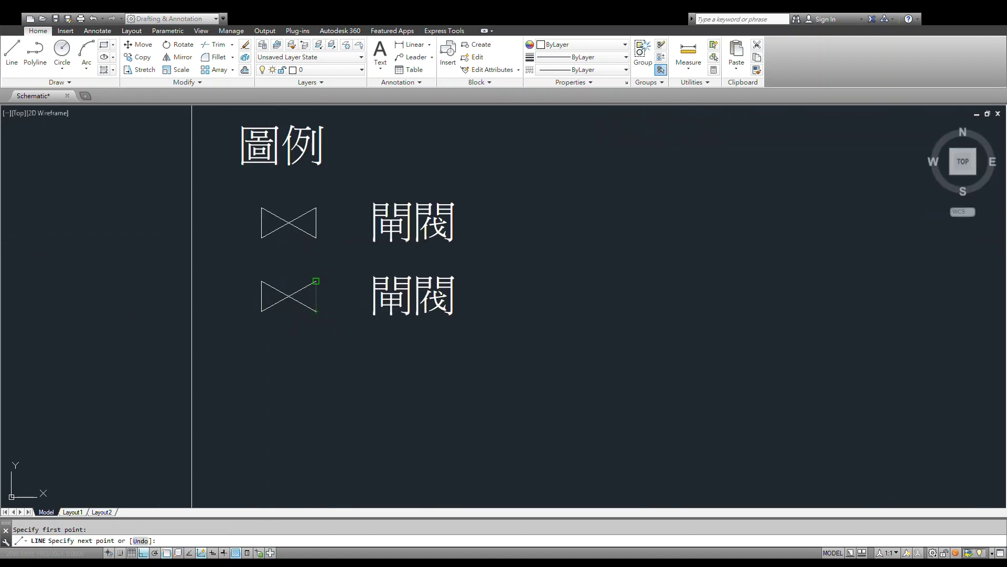
pyautogui.press('Escape')
pyautogui.doubleClick(429, 306)
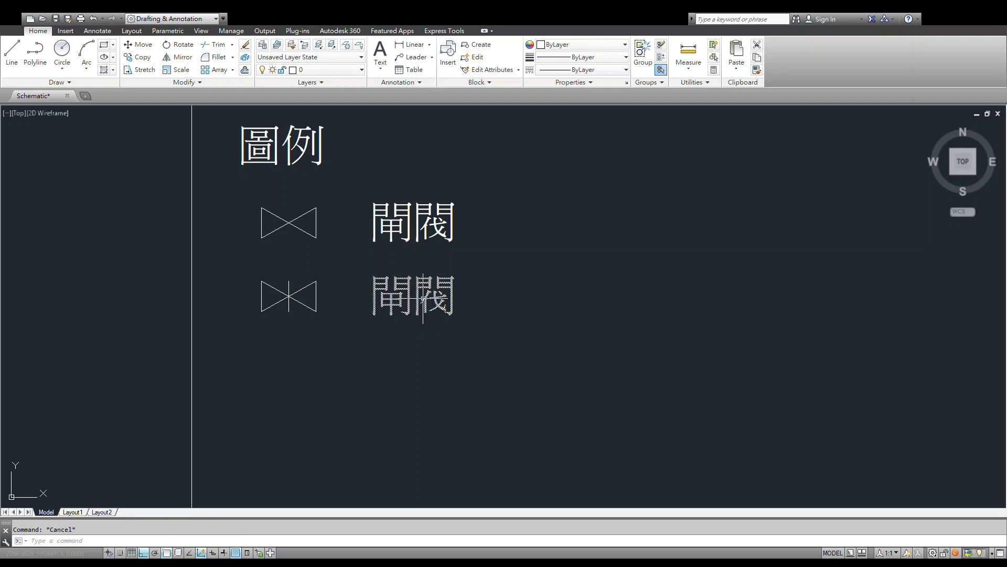
pyautogui.write('活')
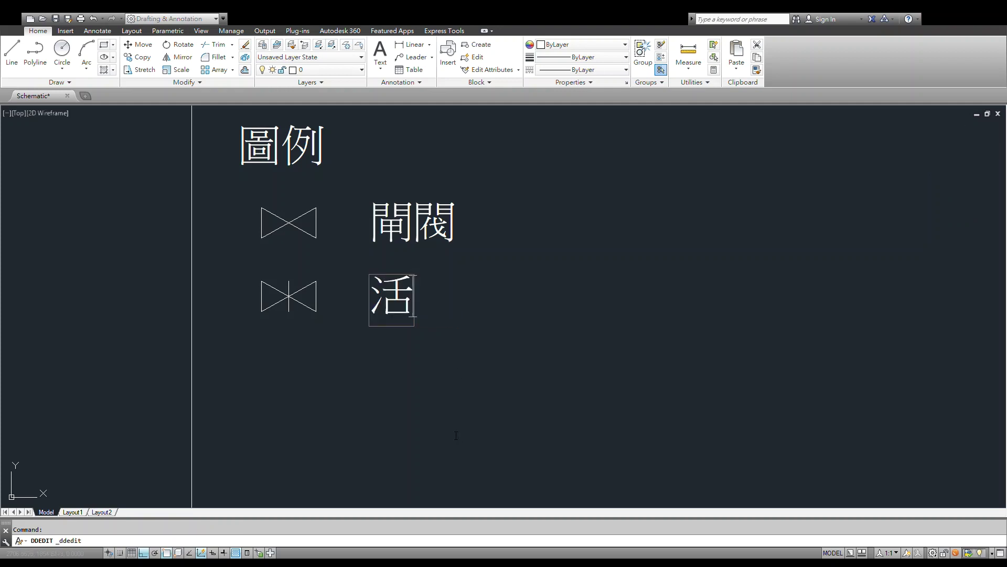
pyautogui.write('皮心')
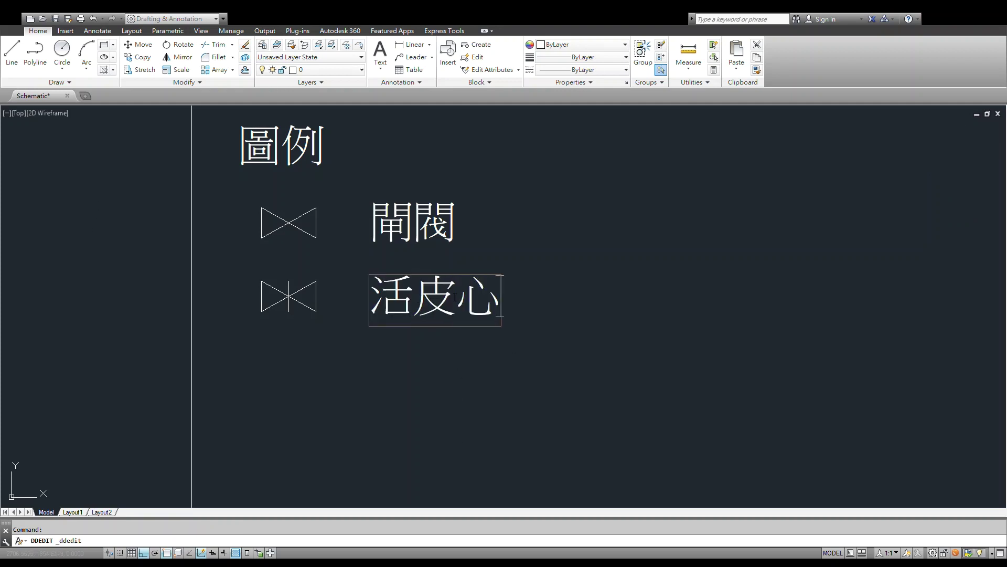
pyautogui.press('Escape')
# Enter 壓力水缸 as the pressure-tank symbol's label.
pyautogui.scroll(-6, 391, 303)
pyautogui.scroll(-3, 457, 415)
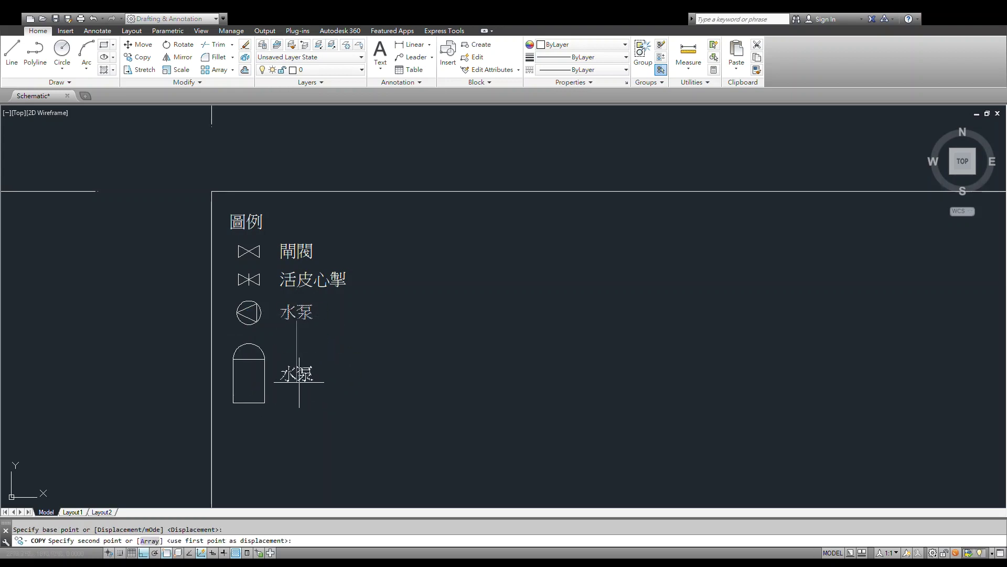
pyautogui.write('壓力')
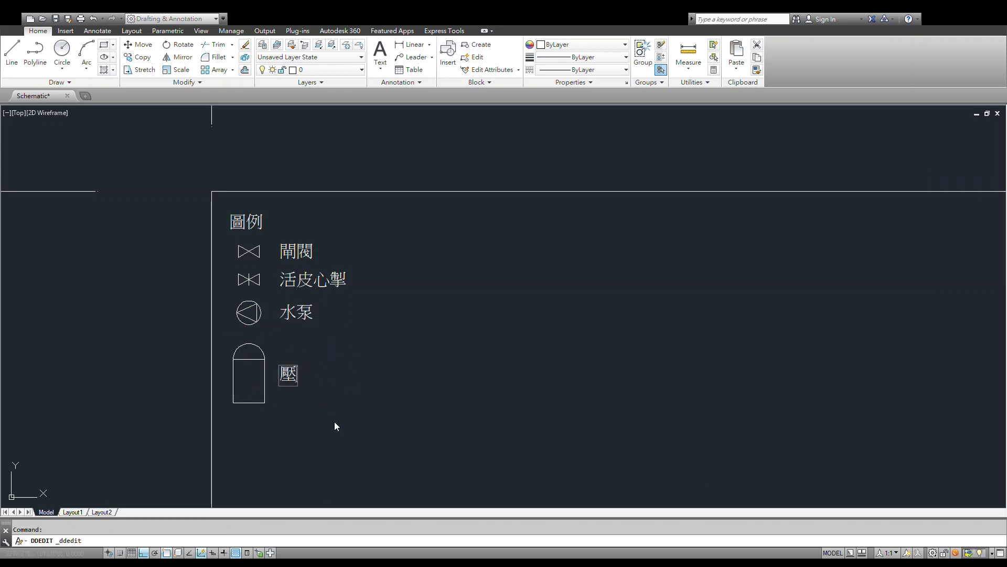
pyautogui.write('水仁')
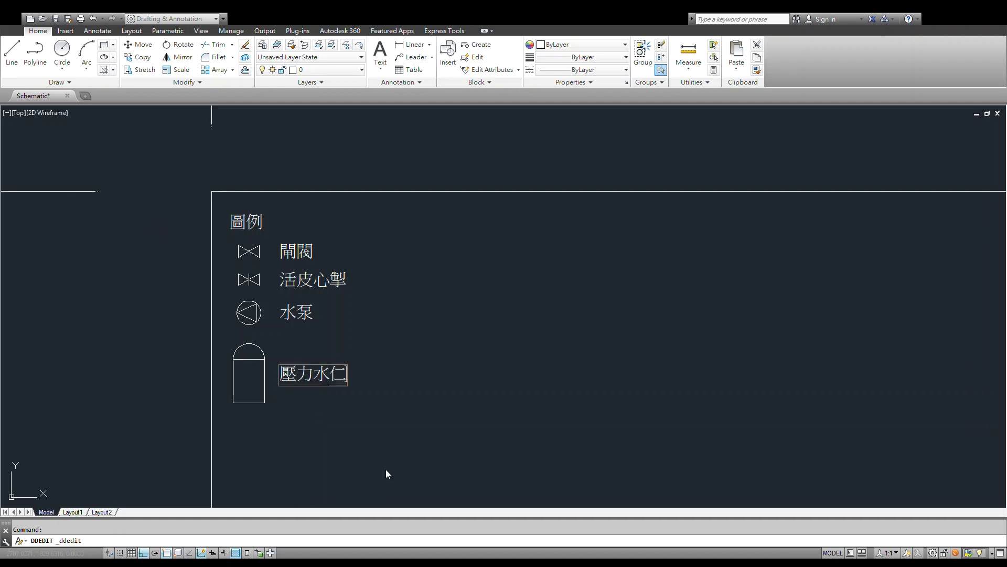
pyautogui.write('低')
# Confirm the 壓力水缸 label and move a copy of the water tank beside the legend.
pyautogui.press('Return')
pyautogui.scroll(-3, 671, 376)
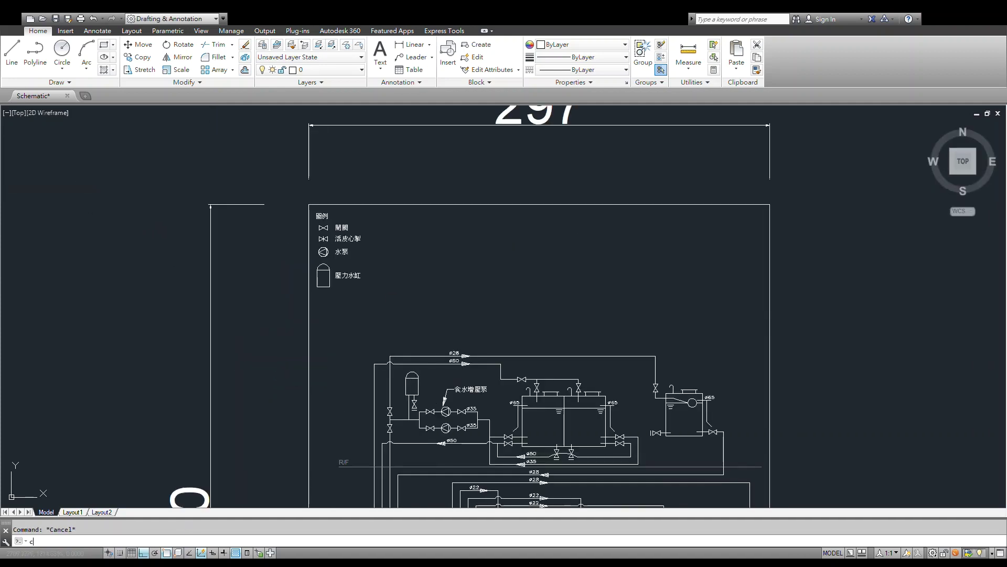
pyautogui.scroll(1, 672, 375)
pyautogui.scroll(1, 672, 375)
pyautogui.press('Escape')
pyautogui.moveTo(625, 417); pyautogui.dragTo(568, 374, button='middle')
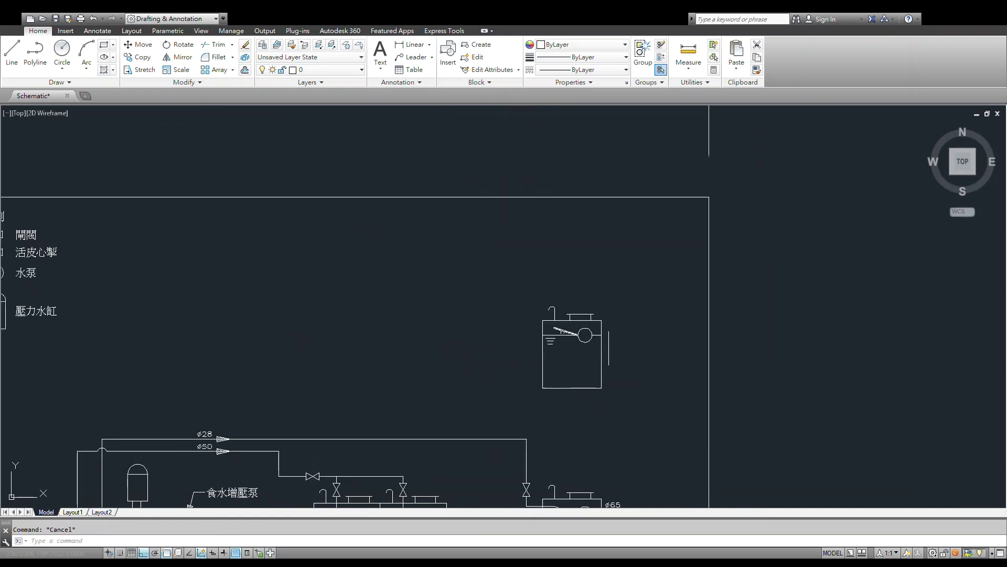
pyautogui.scroll(-2, 555, 260)
pyautogui.scroll(2, 555, 260)
pyautogui.moveTo(555, 241)
pyautogui.mouseDown(button='middle')
pyautogui.moveTo(552, 260)
pyautogui.moveTo(525, 200)
pyautogui.mouseUp(button='middle')
pyautogui.scroll(1, 555, 260)
pyautogui.press('Escape')
pyautogui.scroll(-2, 573, 273)
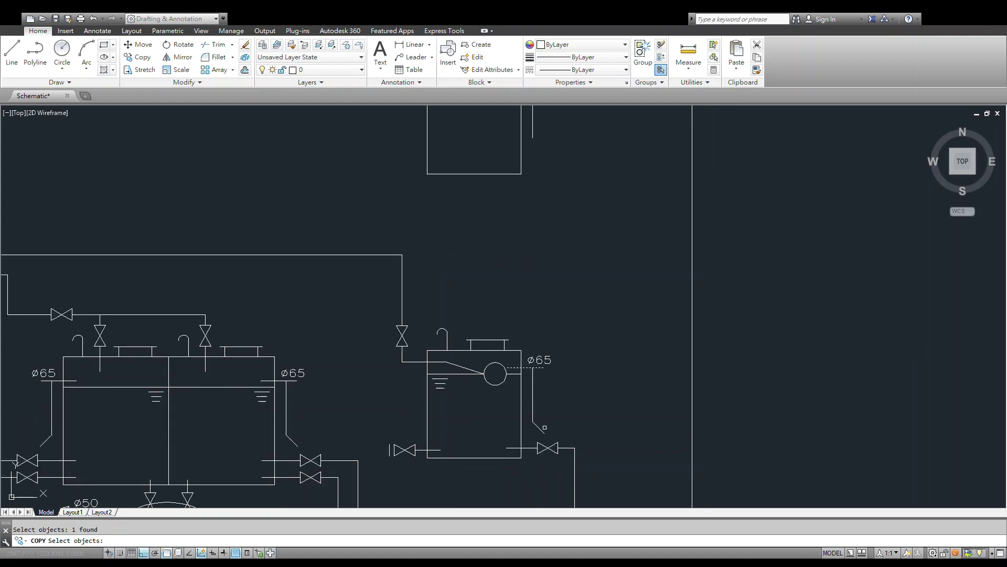
pyautogui.scroll(1, 525, 199)
pyautogui.write('m')
pyautogui.press('Return')
pyautogui.moveTo(473, 262); pyautogui.dragTo(845, 291, button='middle')
pyautogui.click(404, 283)
# Erase the legend tank's float valve and pipe lines and label it 食水缸.
pyautogui.write('e')
pyautogui.press('Return')
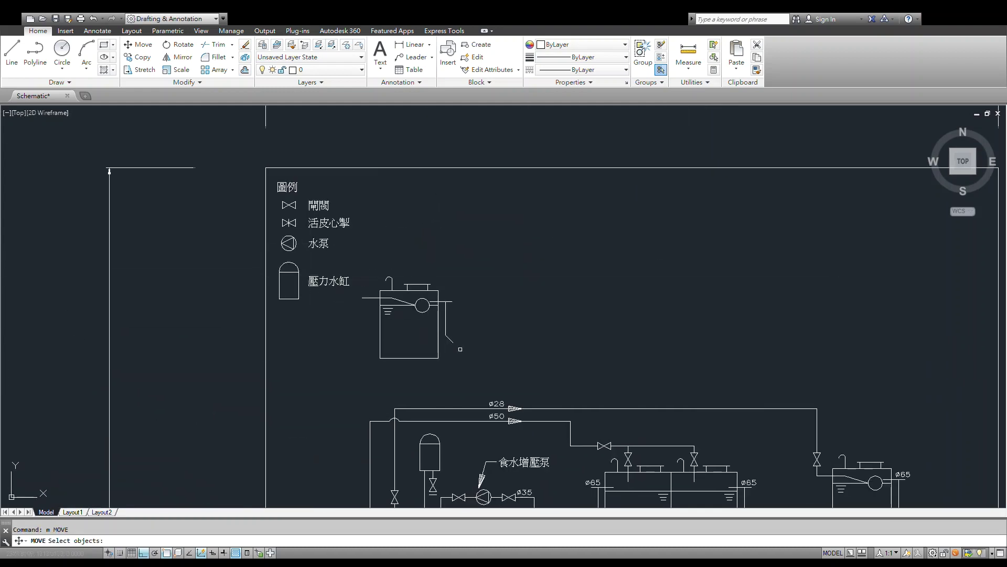
pyautogui.scroll(1, 420, 207)
pyautogui.click(420, 193)
pyautogui.click(371, 207)
pyautogui.press('Return')
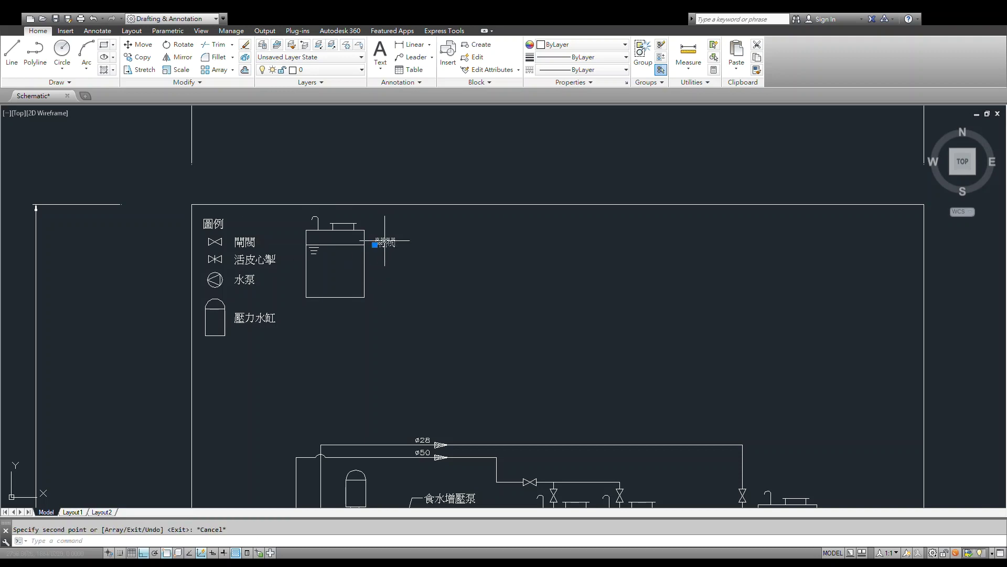
pyautogui.doubleClick(377, 243)
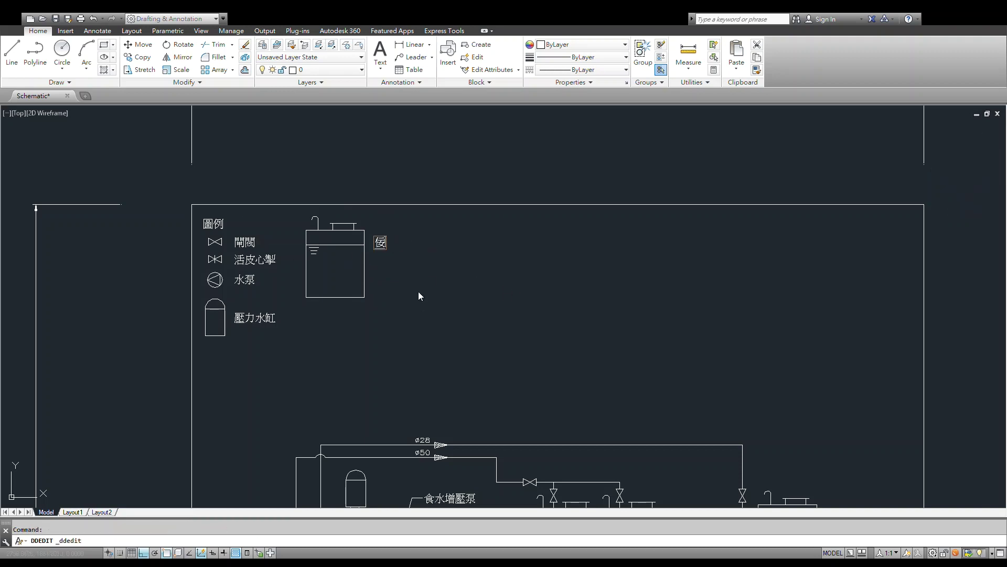
pyautogui.write('食水缸')
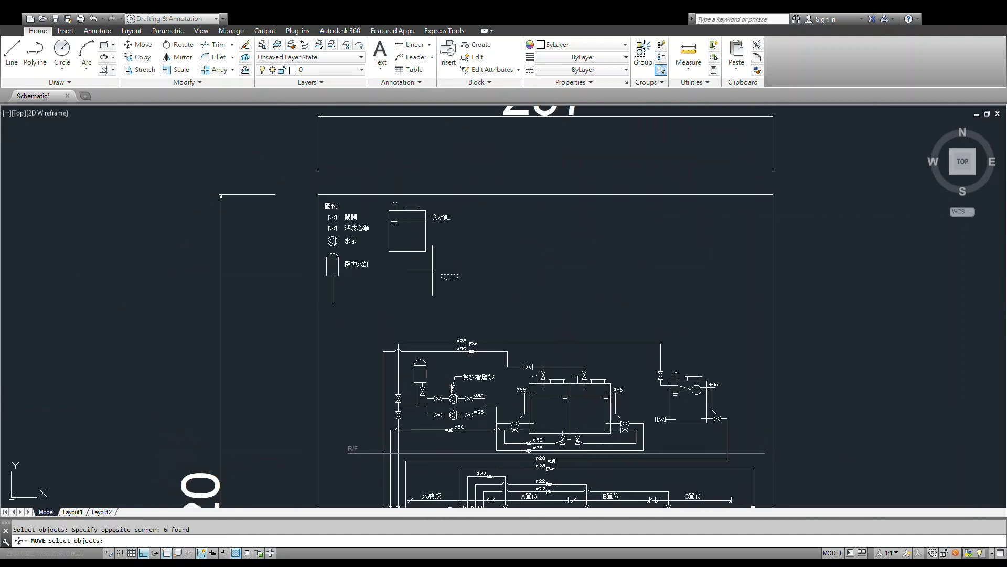
# Label the washbasin 洗手盤 and add a sink row below with its own label.
pyautogui.press('Escape')
pyautogui.scroll(2, 348, 296)
pyautogui.click(383, 280)
pyautogui.doubleClick(362, 281)
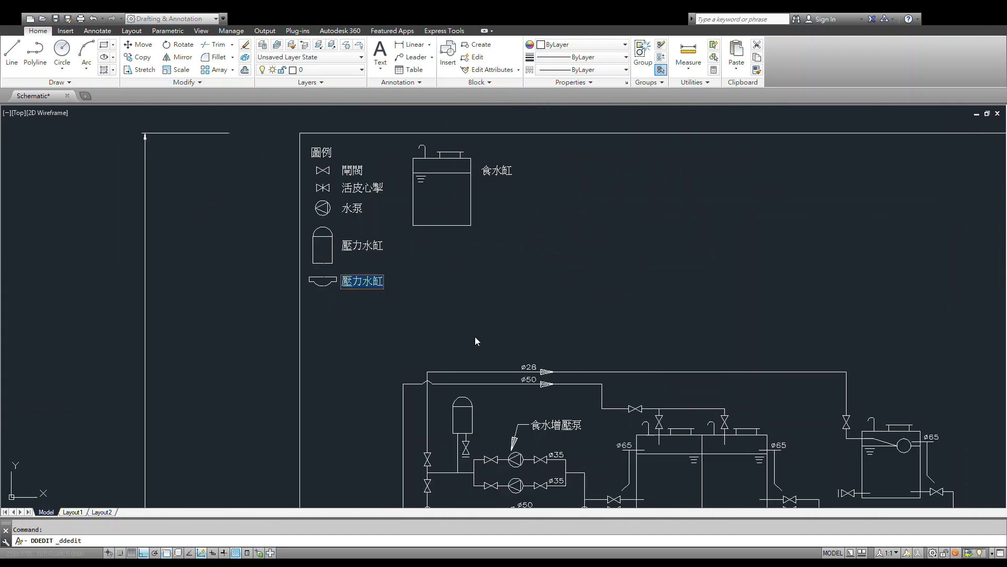
pyautogui.write('洗手升')
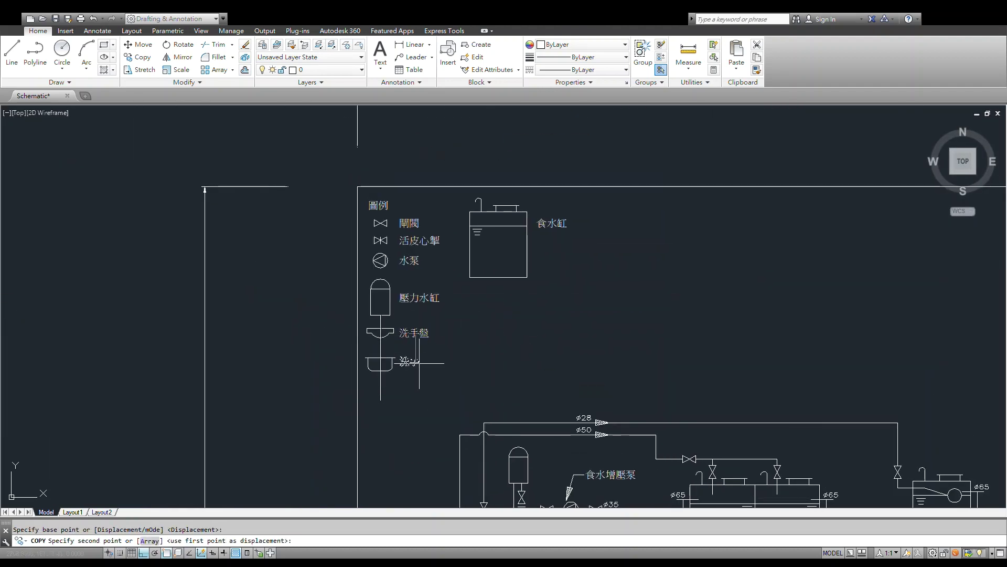
pyautogui.click(419, 362)
pyautogui.doubleClick(412, 363)
pyautogui.write('星竹')
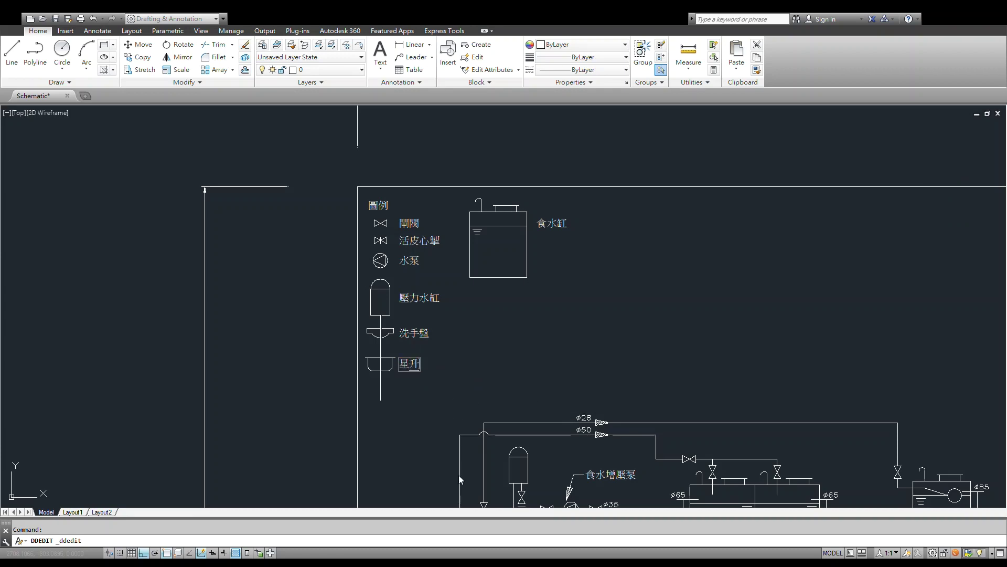
pyautogui.scroll(-3, 459, 474)
# Move the tap symbol line into the legend beneath the 食水缸 feed-water tank.
pyautogui.press('Escape')
pyautogui.scroll(-3, 492, 351)
pyautogui.write('c')
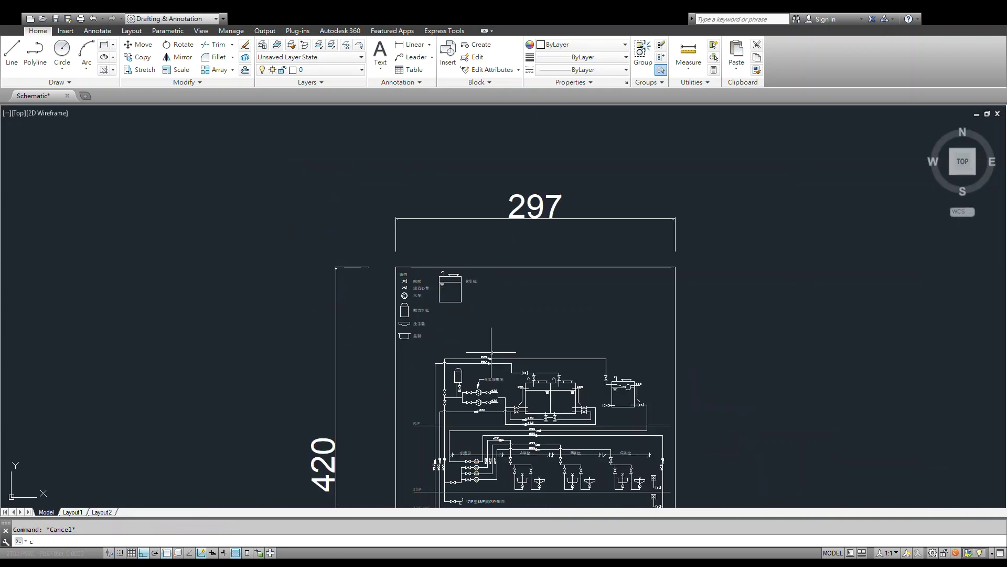
pyautogui.scroll(5, 492, 351)
pyautogui.press('Return')
pyautogui.scroll(2, 209, 234)
pyautogui.click(463, 341)
pyautogui.press('Return')
pyautogui.click(463, 318)
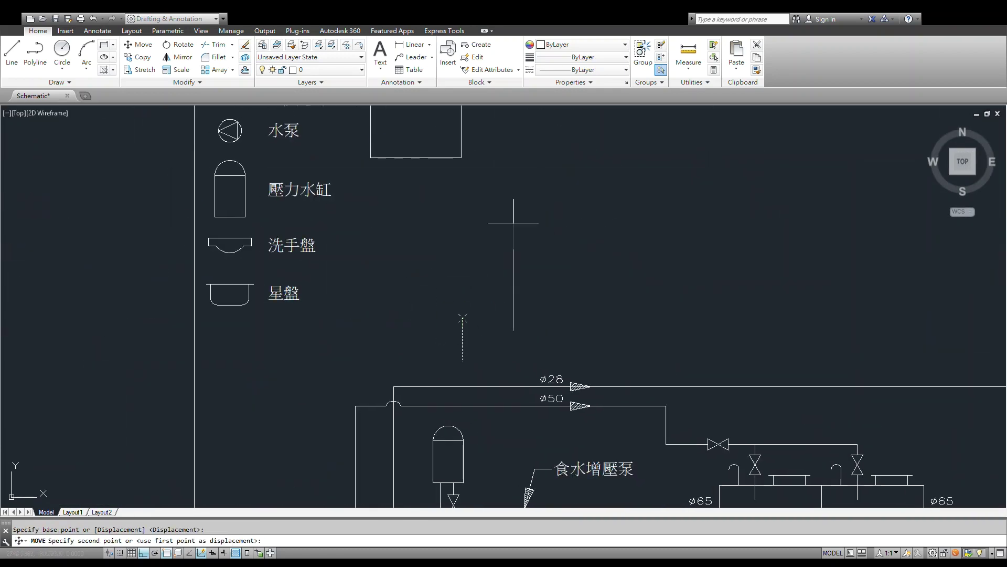
pyautogui.click(462, 203)
# Copy the 壓力水缸 label and place the copy beside the tap symbol.
pyautogui.write('co')
pyautogui.press('Return')
pyautogui.click(300, 189)
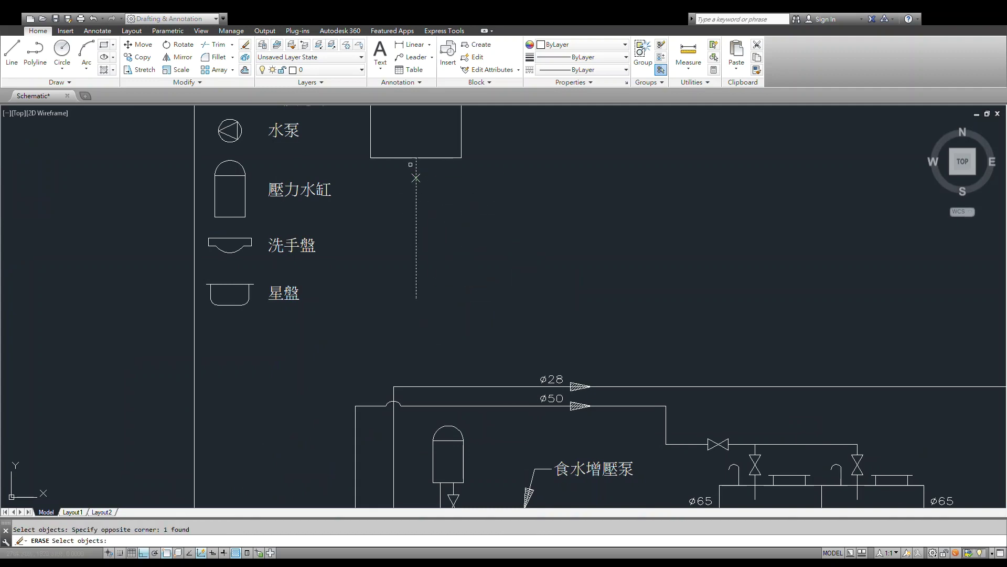
pyautogui.press('Return')
pyautogui.moveTo(503, 202); pyautogui.dragTo(479, 274, button='middle')
pyautogui.click(482, 272)
pyautogui.press('Return')
pyautogui.write('m')
pyautogui.press('Return')
pyautogui.click(486, 294)
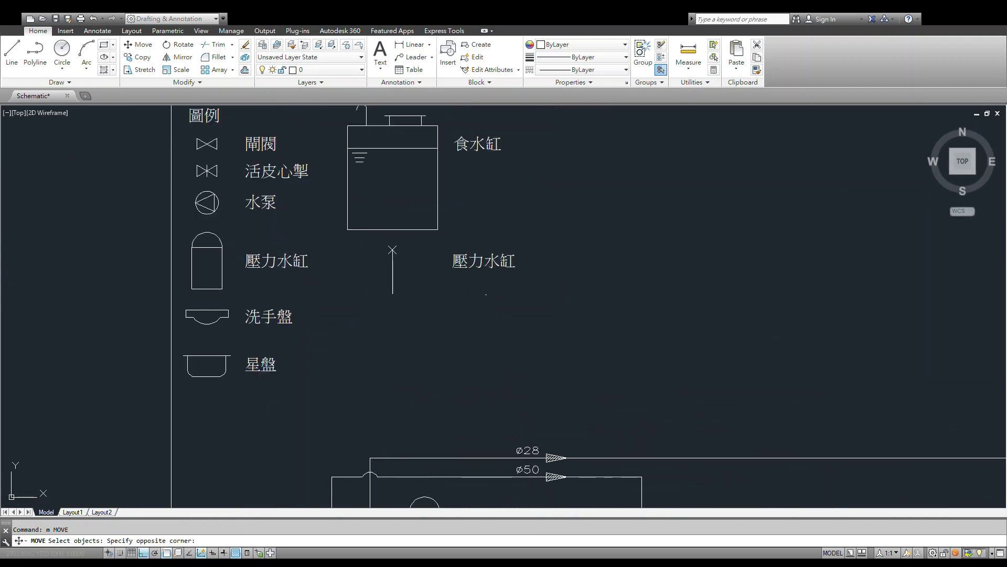
# Edit the copied label beside the tap to read 單冷水龍頭.
pyautogui.doubleClick(482, 261)
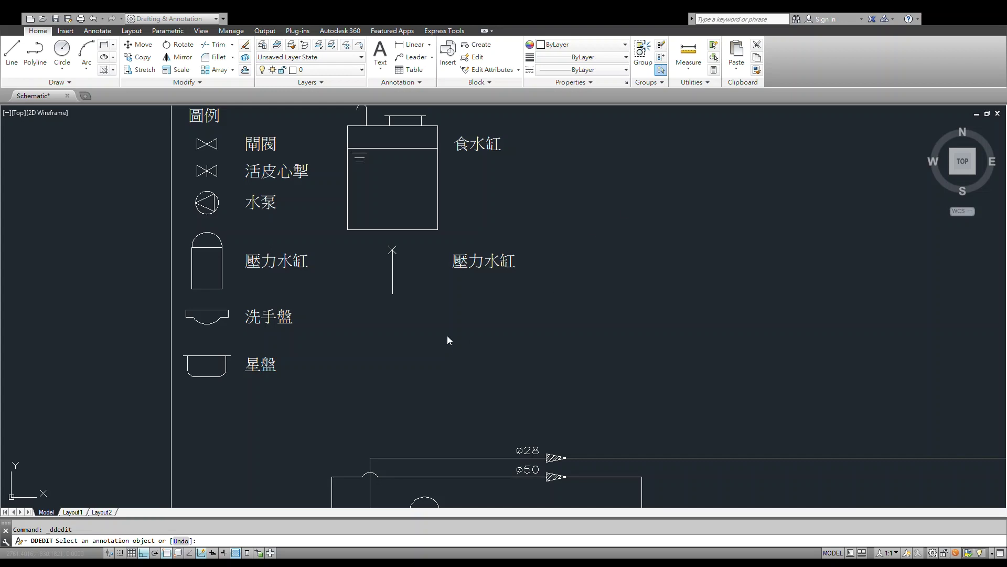
pyautogui.click(480, 263)
pyautogui.write('水水龍頭')
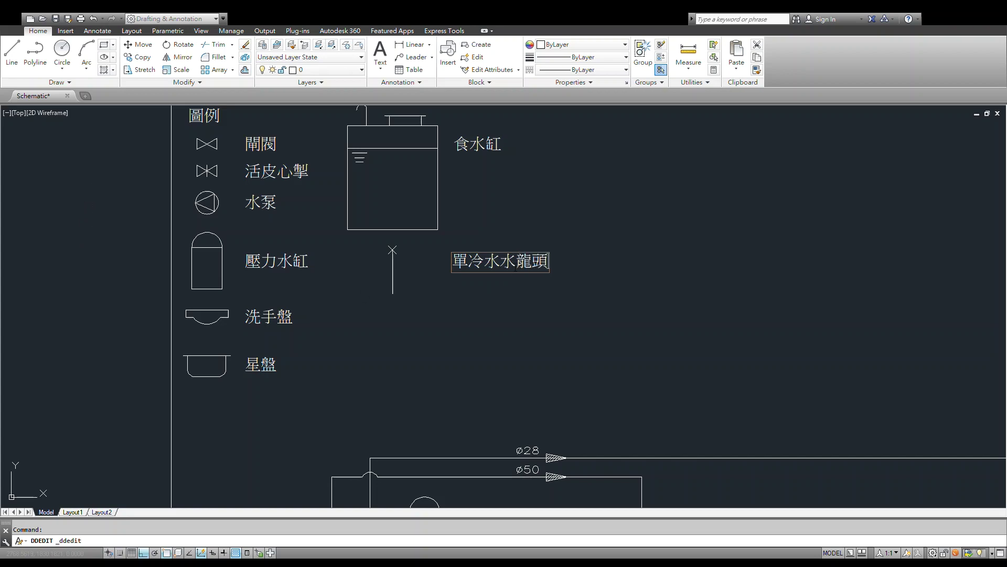
pyautogui.press('Return')
pyautogui.scroll(-3, 247, 367)
# Copy the M meter and test-meter symbols out of the schematic.
pyautogui.click(263, 306)
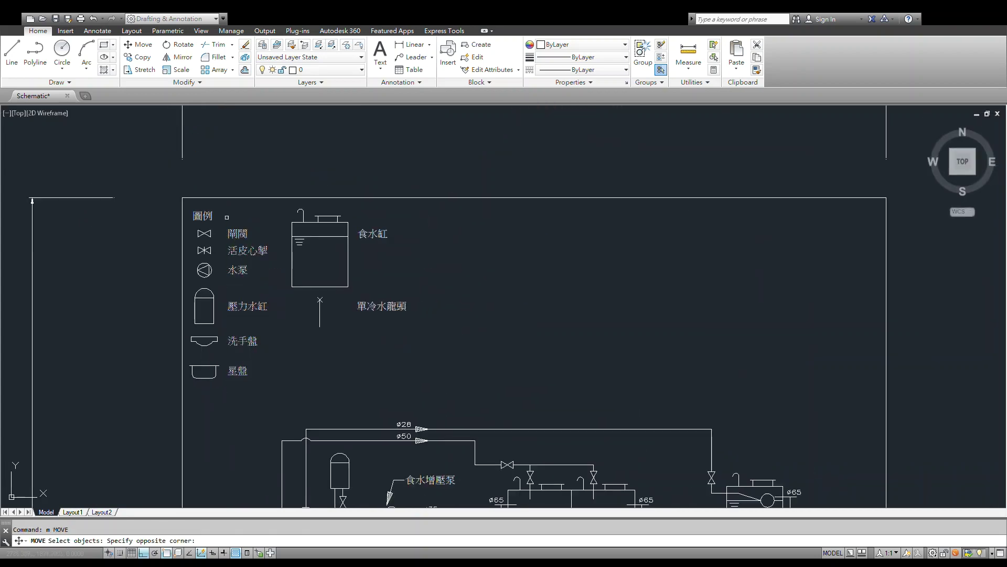
pyautogui.press('Return')
pyautogui.click(249, 240)
pyautogui.scroll(-3, 250, 241)
pyautogui.press('Escape')
pyautogui.write('co')
pyautogui.press('Return')
pyautogui.scroll(6, 632, 239)
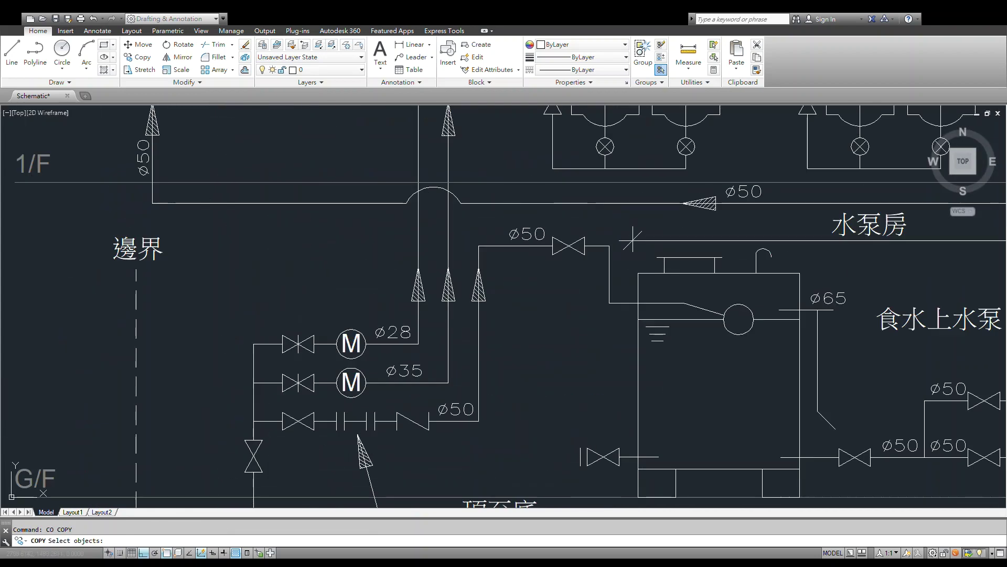
pyautogui.scroll(-5, 633, 239)
pyautogui.scroll(6, 297, 285)
pyautogui.press('Escape')
# Place the meter symbol below the tap and give it a 水錶 label.
pyautogui.write('m')
pyautogui.press('Return')
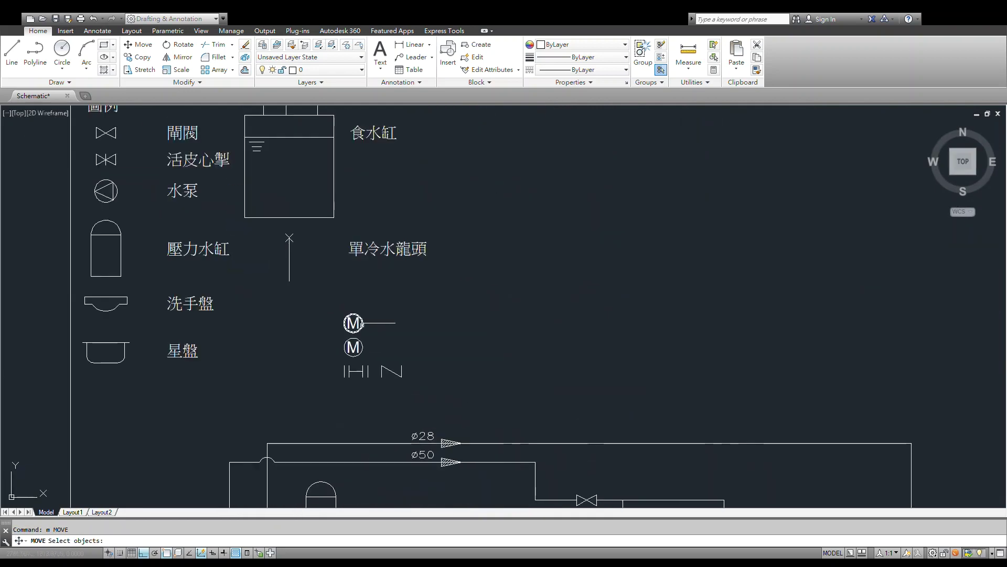
pyautogui.click(297, 285)
pyautogui.write('co')
pyautogui.click(388, 248)
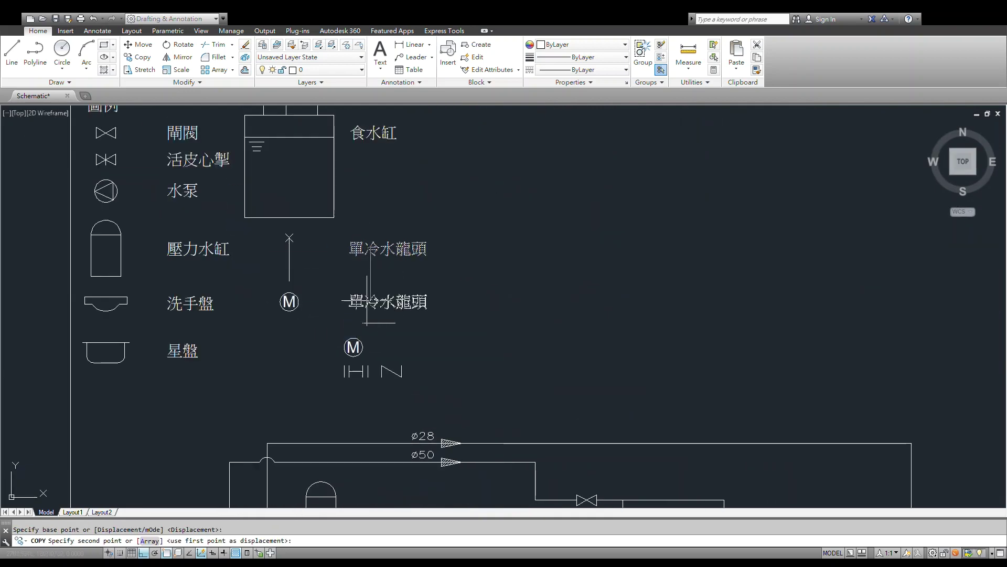
pyautogui.click(388, 302)
pyautogui.doubleClick(367, 303)
pyautogui.write('e')
pyautogui.press('Return')
pyautogui.press('Escape')
pyautogui.write('水錶')
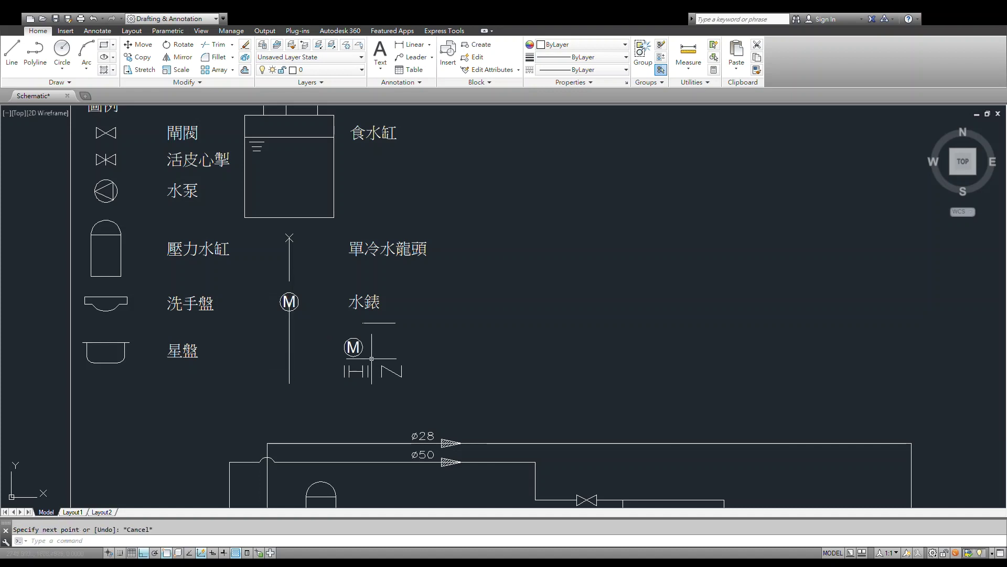
# Copy the 水錶 label one row lower and move the test-meter-position symbol beside it.
pyautogui.click(364, 302)
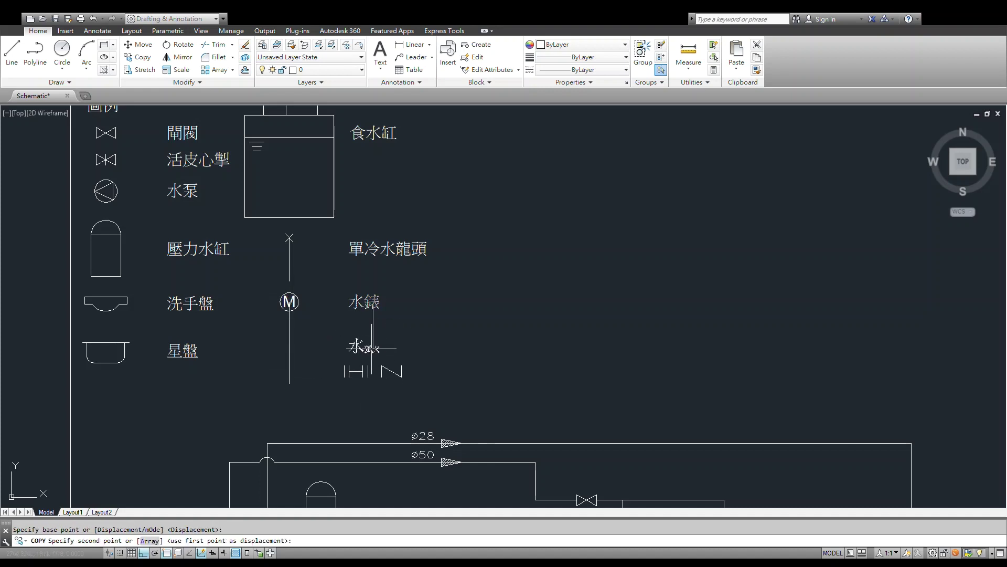
pyautogui.click(364, 343)
pyautogui.press('Escape')
pyautogui.write('m')
pyautogui.click(294, 326)
pyautogui.click(357, 372)
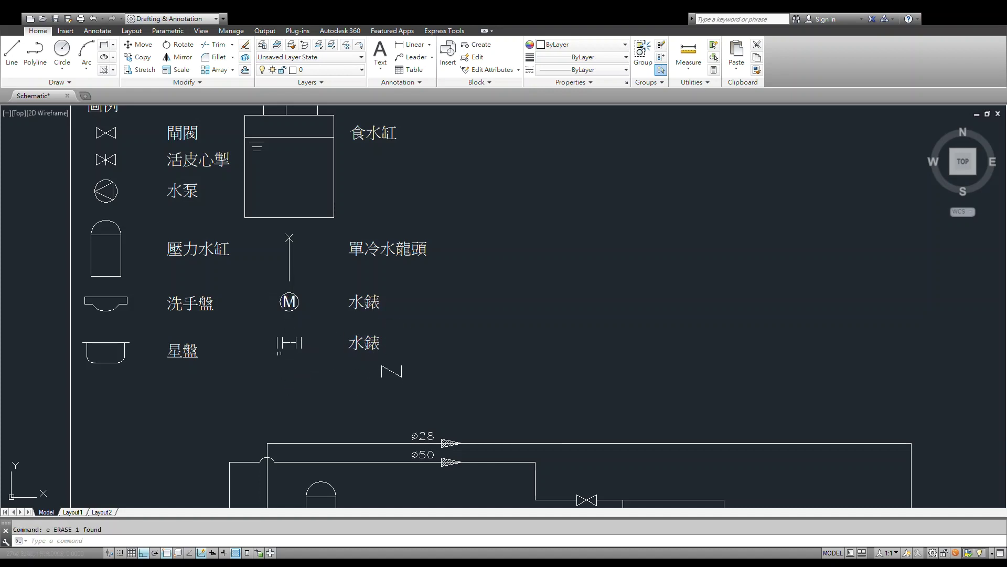
pyautogui.scroll(2, 348, 348)
pyautogui.scroll(-10, 348, 348)
pyautogui.press('Escape')
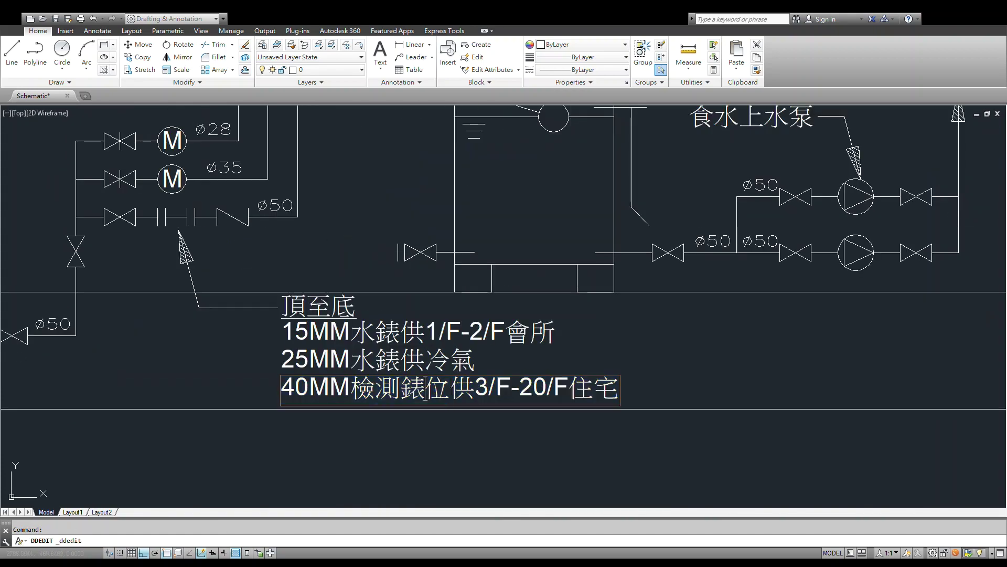
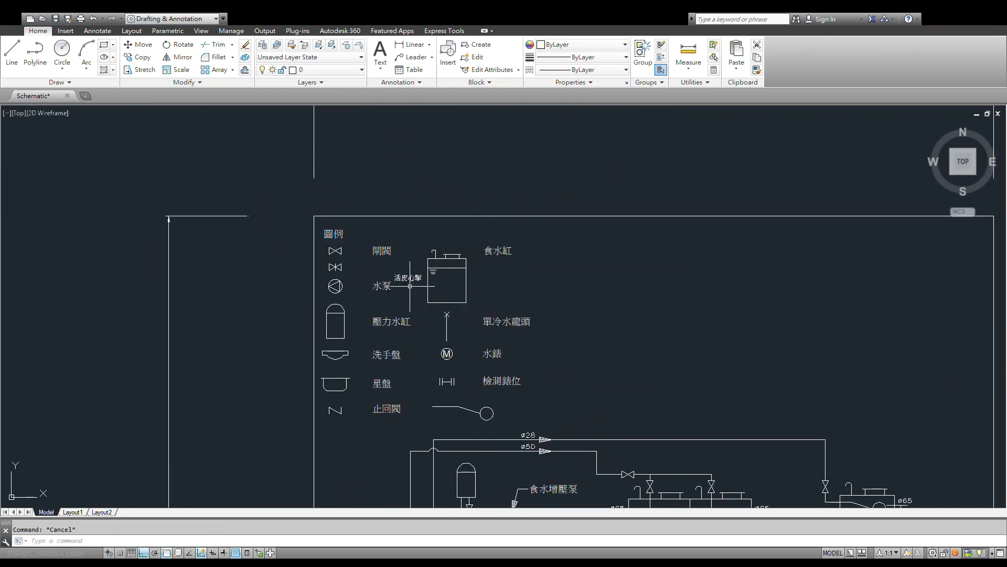
# Copy the 檢測錶位 label beside the float valve and retitle it 浮球閥.
pyautogui.click(447, 303)
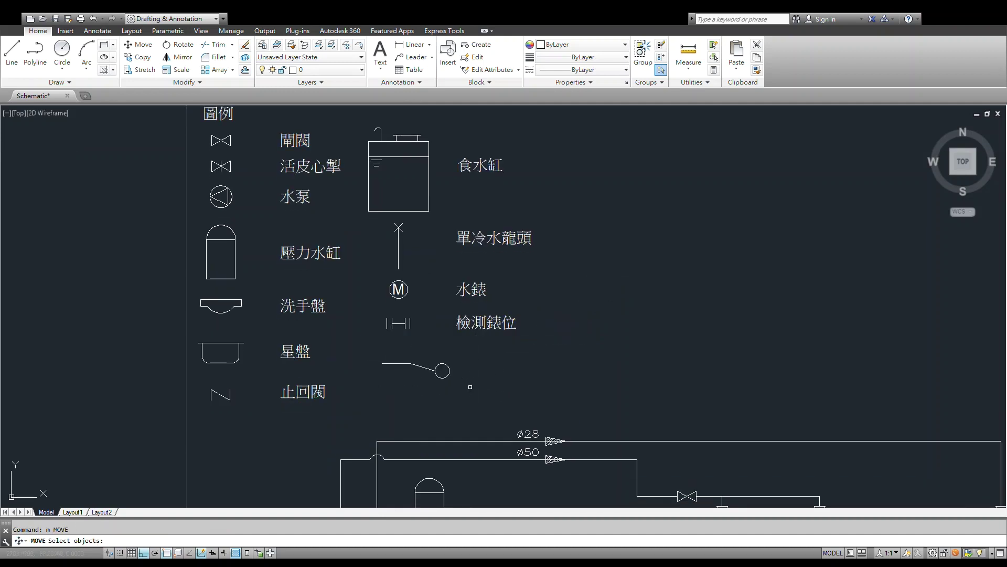
pyautogui.click(425, 344)
pyautogui.doubleClick(479, 361)
pyautogui.write('浮球吟')
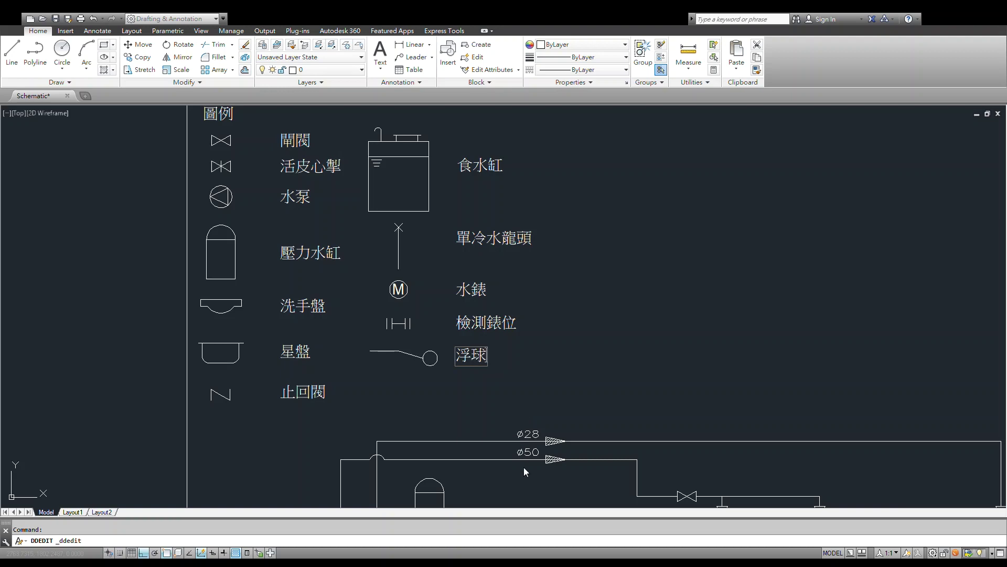
pyautogui.scroll(-5, 541, 427)
pyautogui.scroll(5, 540, 427)
pyautogui.scroll(-5, 569, 335)
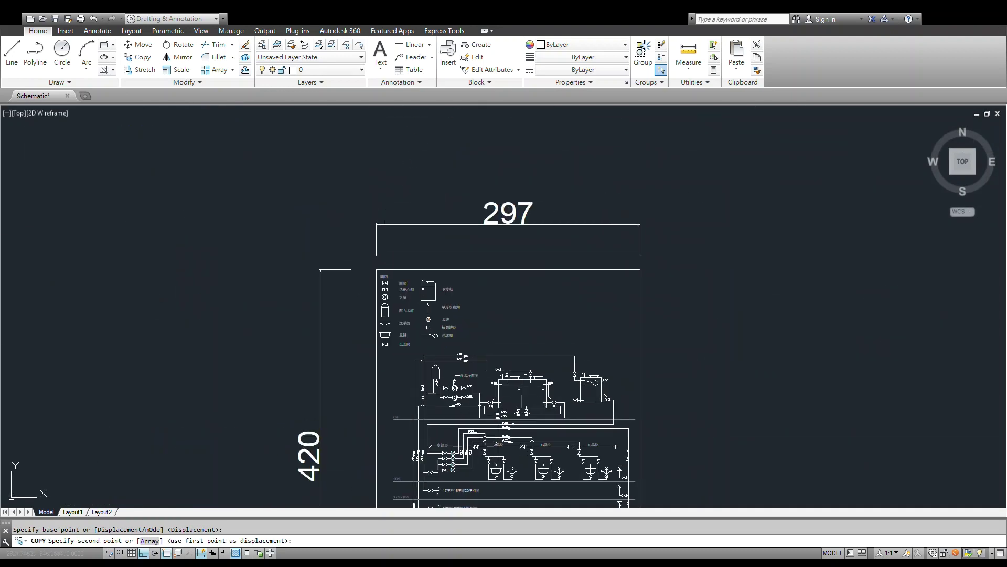
pyautogui.scroll(5, 569, 335)
pyautogui.write('m')
pyautogui.press('Return')
# Move the ⊗ symbol under the float valve.
pyautogui.click(568, 334)
pyautogui.press('Return')
pyautogui.scroll(-5, 569, 334)
pyautogui.scroll(5, 569, 334)
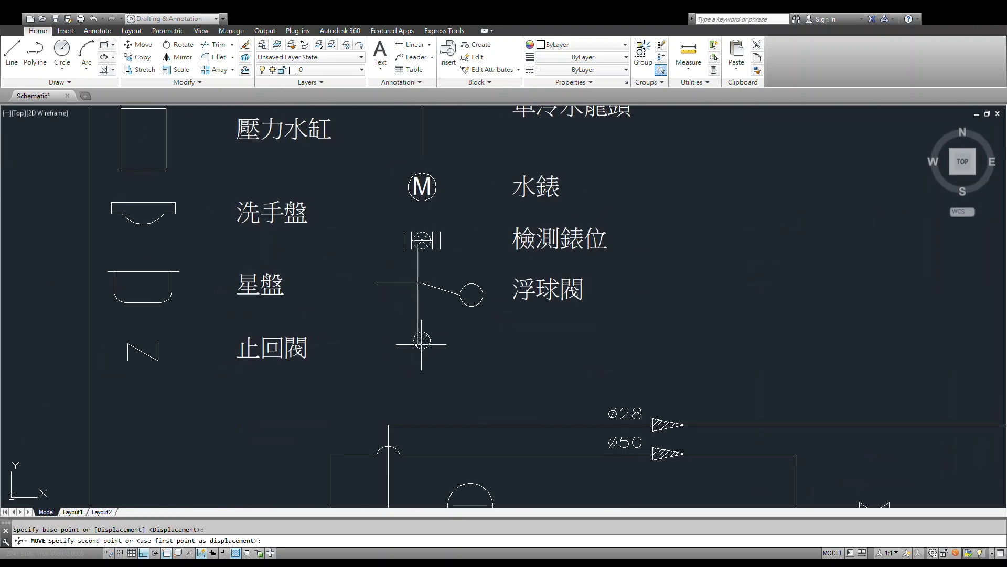
# Copy the 浮球閥 label below the float valve and relabel it 角閥.
pyautogui.write('co')
pyautogui.press('Return')
pyautogui.click(548, 289)
pyautogui.press('Return')
pyautogui.click(547, 289)
pyautogui.click(547, 341)
pyautogui.doubleClick(548, 340)
pyautogui.write('角吟')
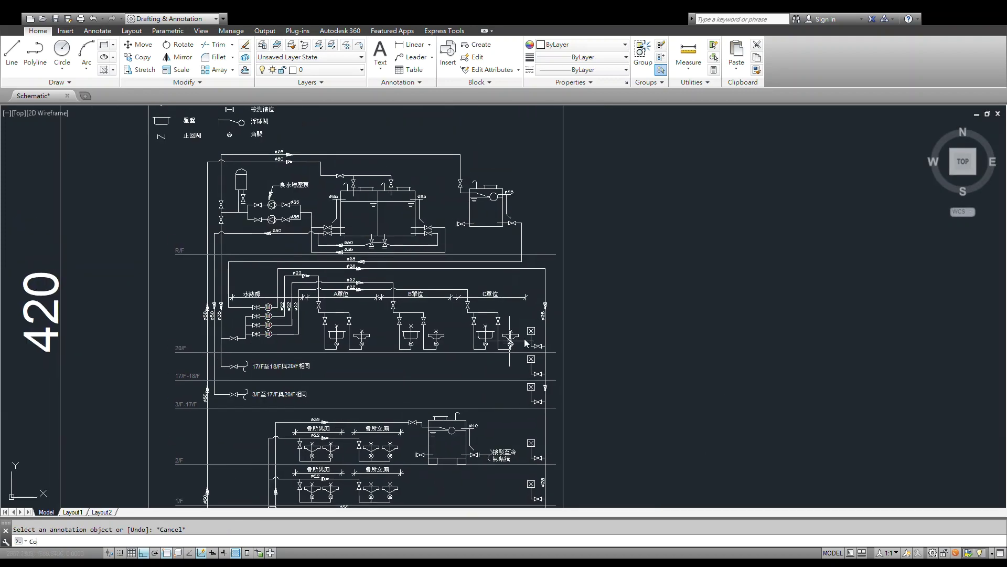
pyautogui.scroll(4, 517, 317)
pyautogui.press('Escape')
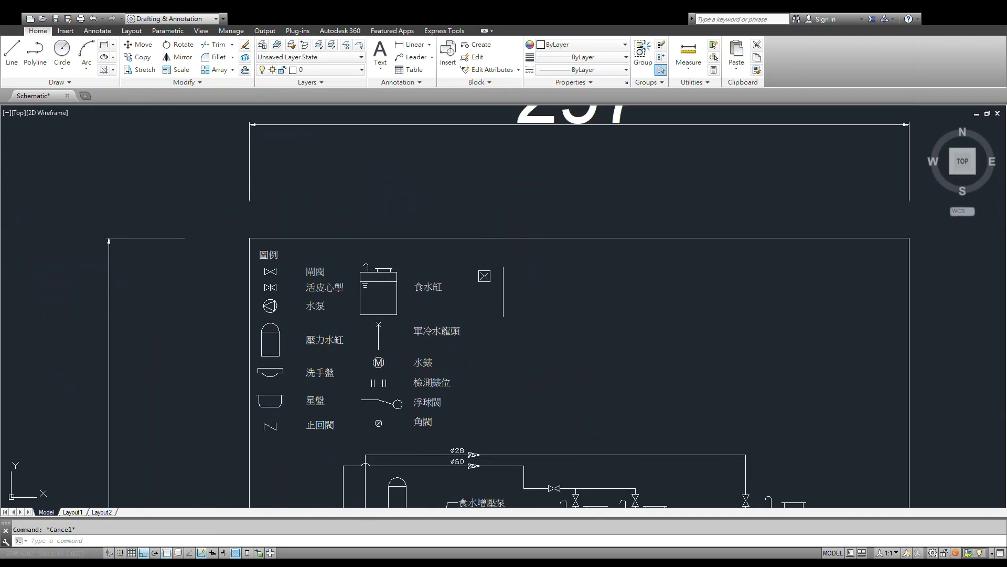
# Copy the 食水缸 label beside the boxed-cross symbol and relabel it 洗地.
pyautogui.click(479, 294)
pyautogui.scroll(3, 479, 295)
pyautogui.click(472, 247)
pyautogui.press('Escape')
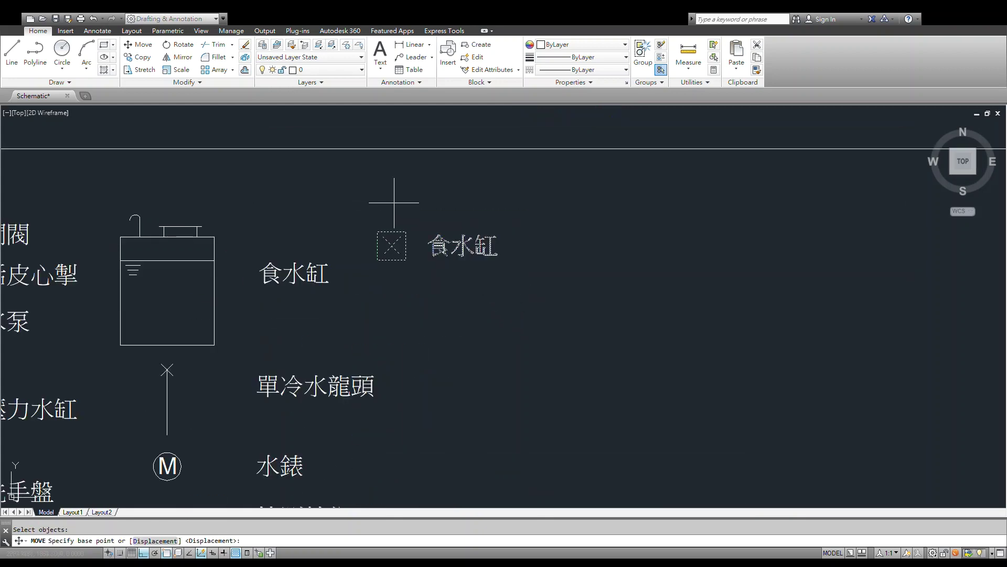
pyautogui.doubleClick(464, 252)
pyautogui.write('氾地')
pyautogui.press('Return')
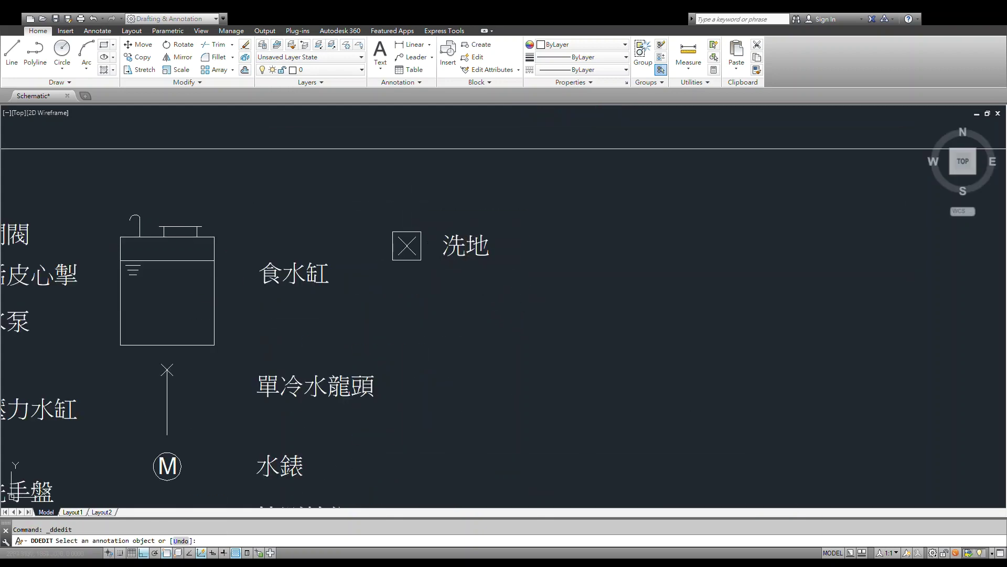
pyautogui.press('Escape')
pyautogui.scroll(-5, 471, 231)
# Bring the 1/F pump area into view and attempt a pipe trim, then cancel it.
pyautogui.moveTo(471, 231); pyautogui.dragTo(435, 47, button='middle')
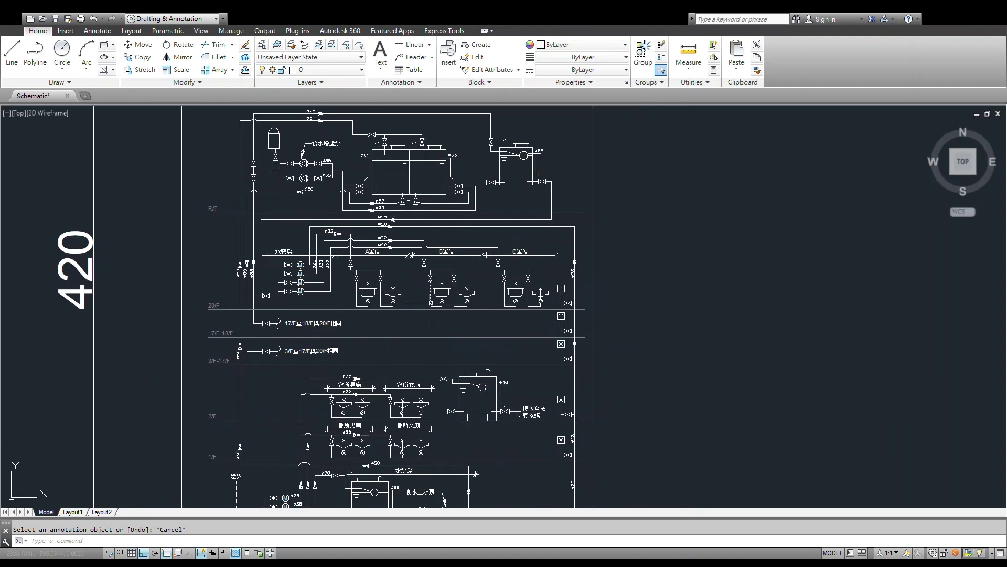
pyautogui.moveTo(489, 443); pyautogui.dragTo(471, 322, button='middle')
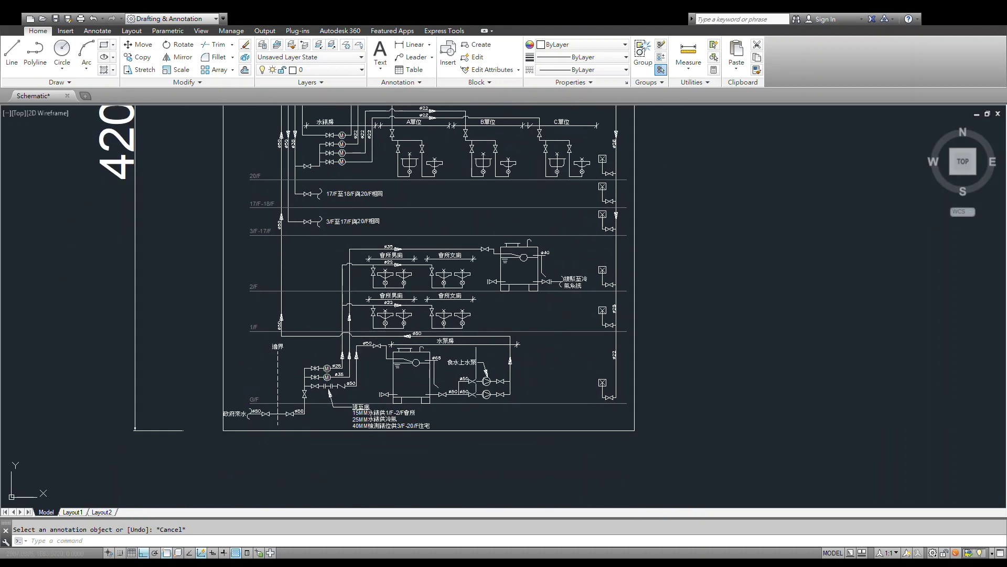
pyautogui.scroll(-3, 330, 339)
pyautogui.scroll(3, 329, 340)
pyautogui.scroll(2, 329, 340)
pyautogui.scroll(2, 329, 340)
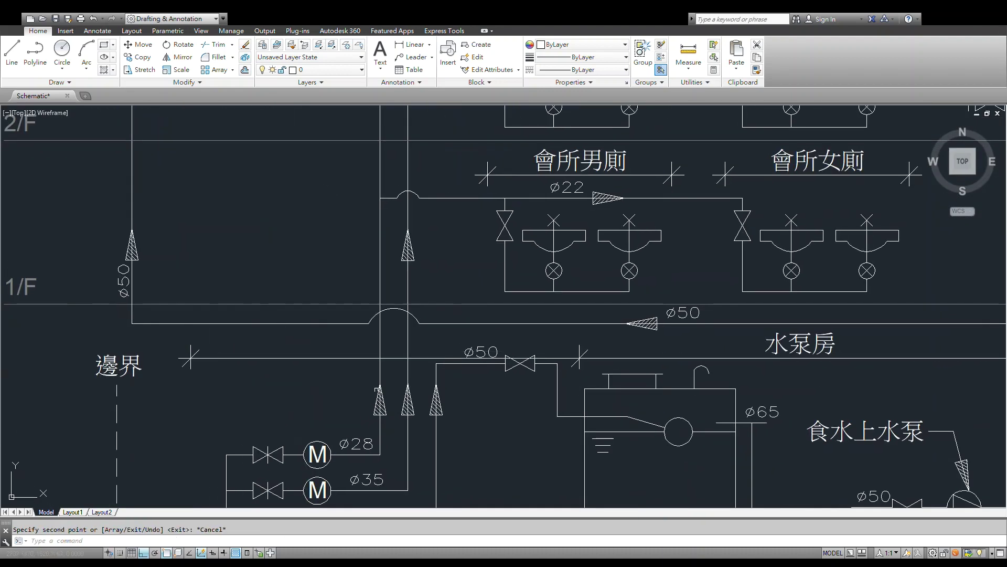
pyautogui.write('tr')
pyautogui.press('Return')
pyautogui.scroll(2, 455, 370)
pyautogui.press('Return')
pyautogui.scroll(2, 454, 369)
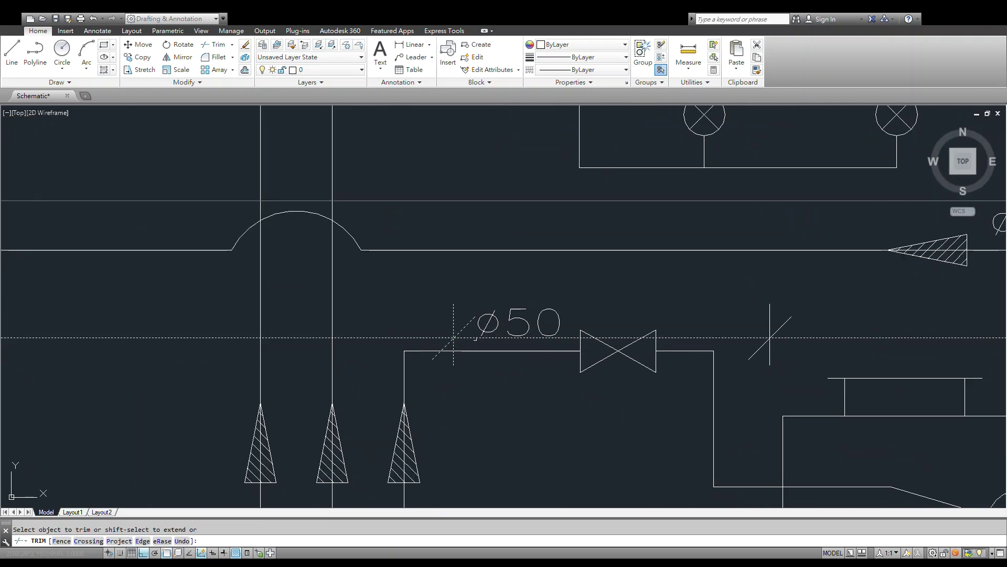
pyautogui.click(453, 337)
pyautogui.scroll(-3, 431, 342)
pyautogui.scroll(2, 530, 346)
pyautogui.press('Escape')
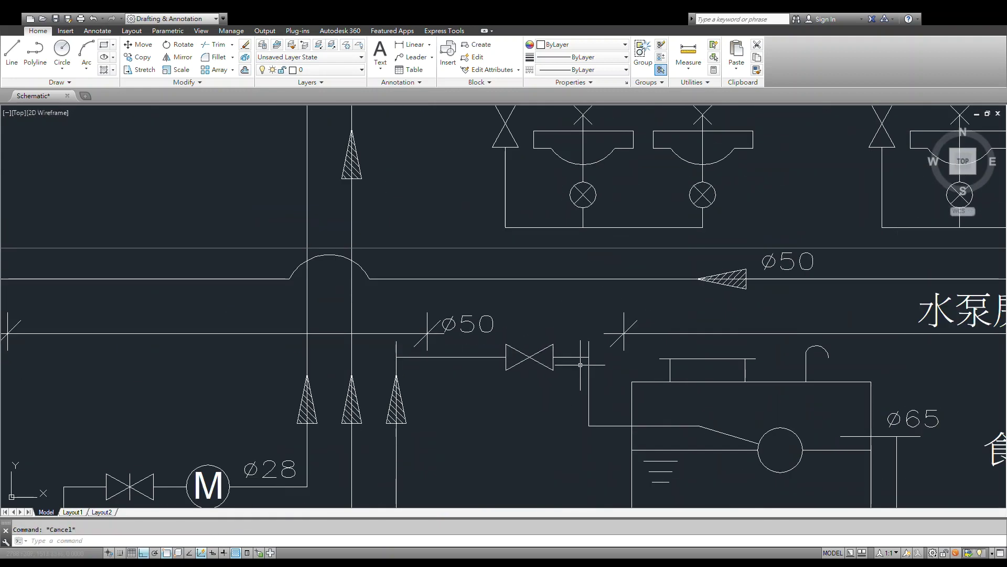
# Move the ⌀50 size label beside the valve pipe and open the left room label.
pyautogui.click(467, 324)
pyautogui.write('m')
pyautogui.press('Return')
pyautogui.click(397, 357)
pyautogui.scroll(-3, 396, 357)
pyautogui.scroll(3, 399, 332)
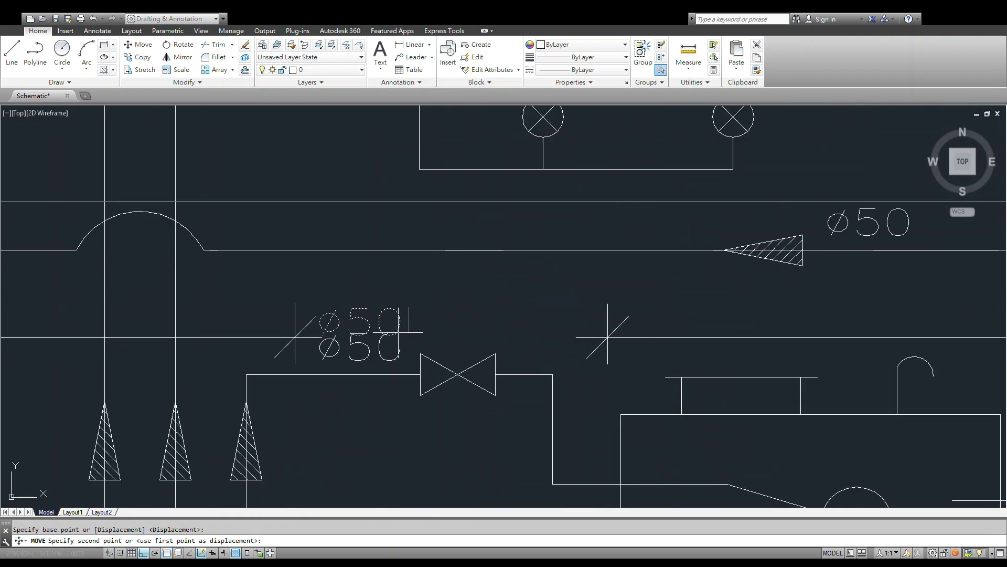
pyautogui.scroll(-3, 408, 332)
pyautogui.scroll(3, 451, 346)
pyautogui.click(507, 350)
pyautogui.doubleClick(303, 334)
# Rename the left room label to 水錶房.
pyautogui.write('水銀')
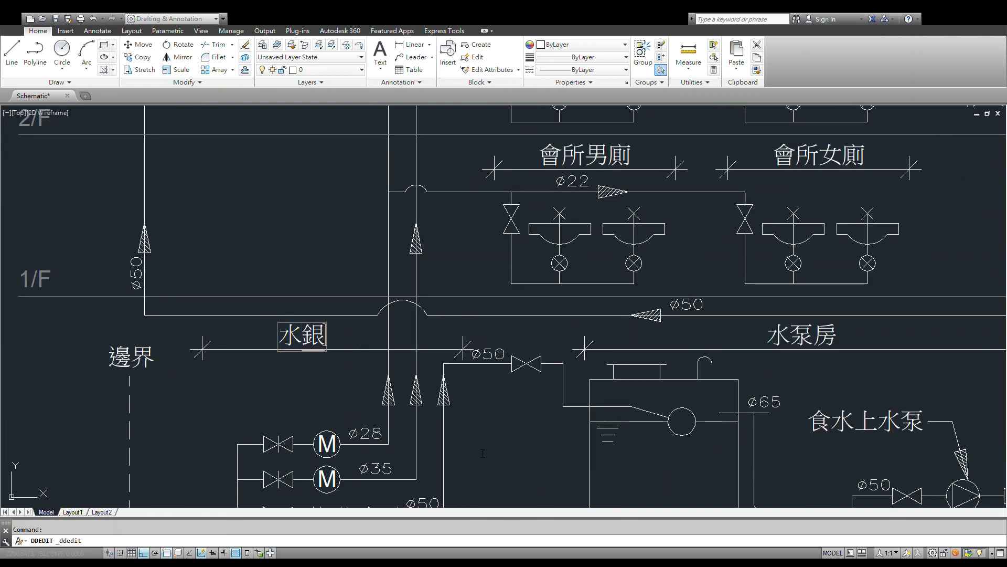
pyautogui.write('錶廚房')
pyautogui.scroll(-3, 355, 355)
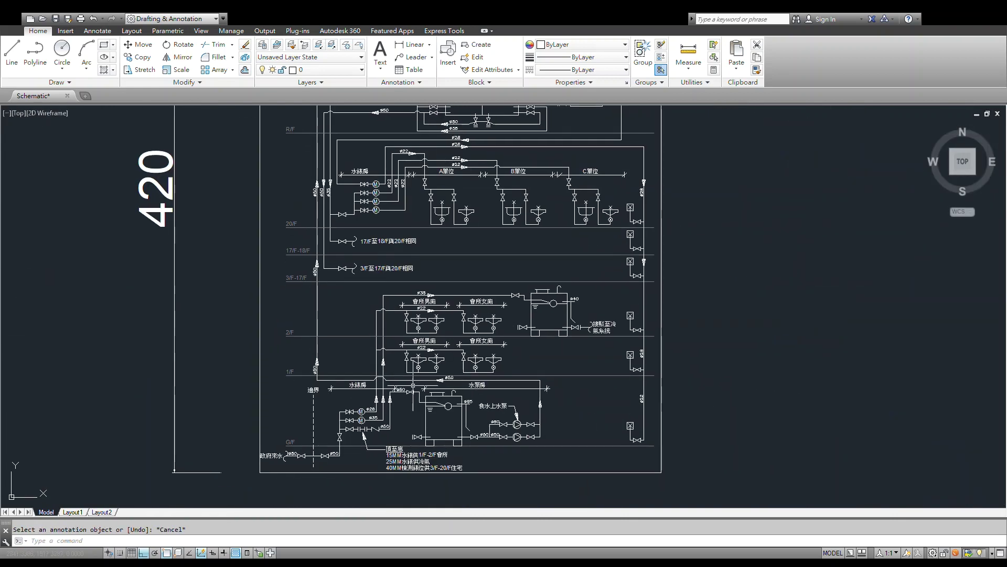
pyautogui.scroll(2, 472, 362)
pyautogui.scroll(2, 477, 361)
# Edit the copied note to 警報喉接駁到 and add a second line 公眾位置 below it.
pyautogui.click(481, 360)
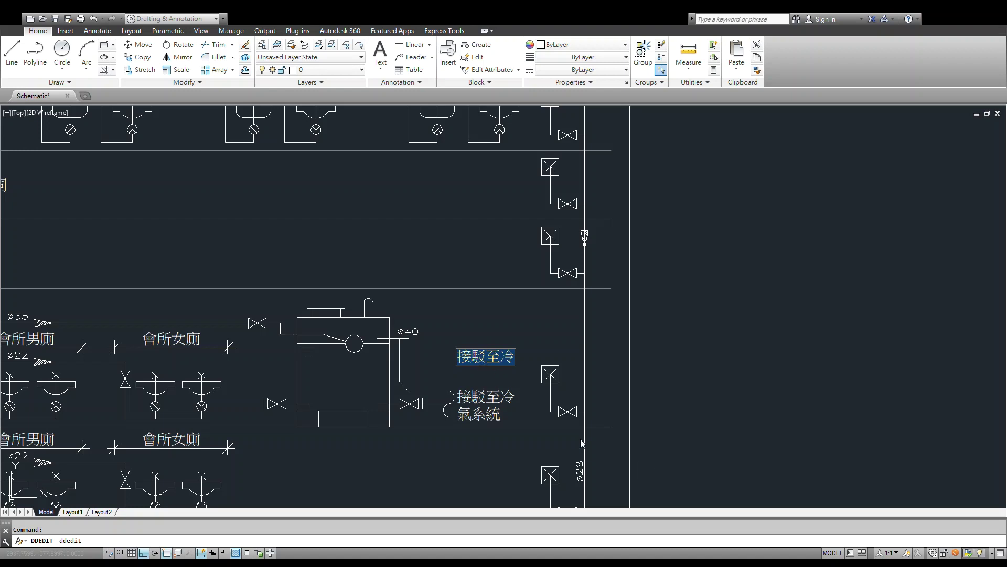
pyautogui.write('苛')
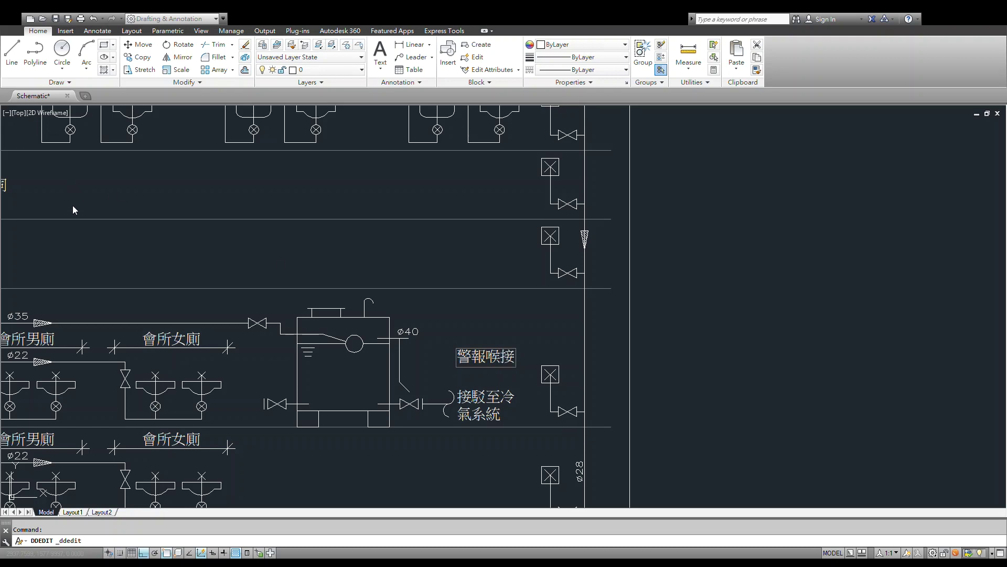
pyautogui.press('Return')
pyautogui.scroll(2, 574, 433)
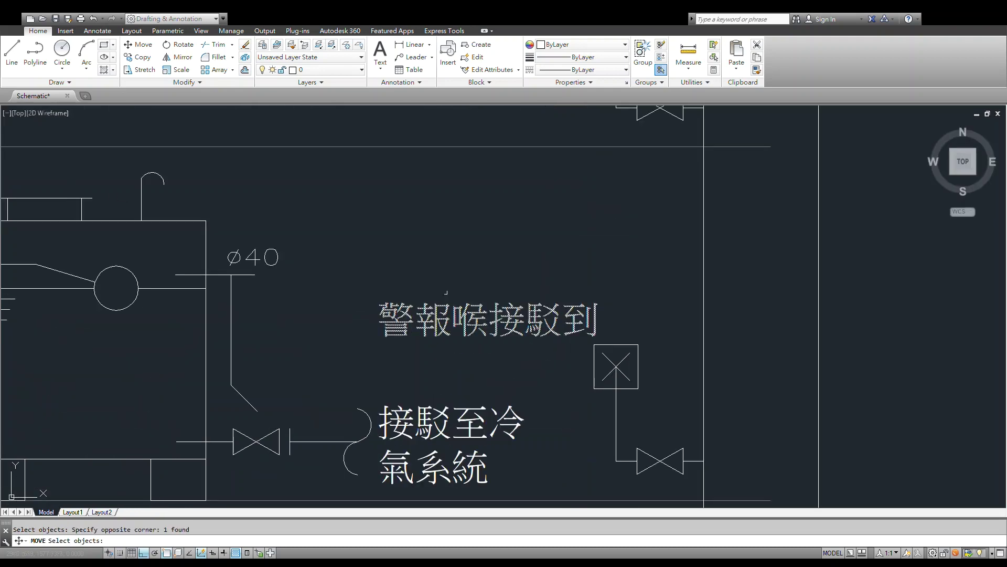
pyautogui.click(362, 364)
pyautogui.write('公眾位')
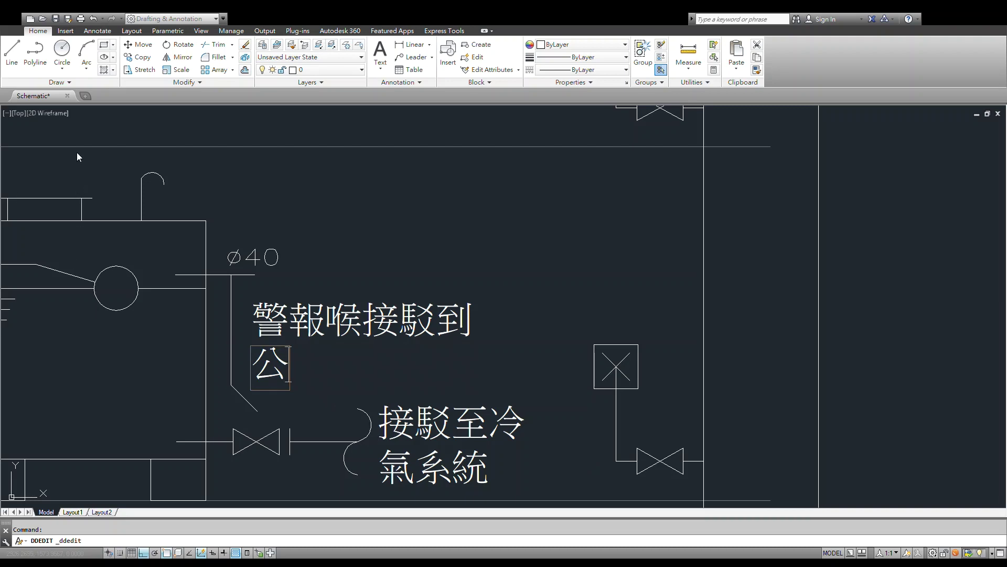
pyautogui.write('置')
pyautogui.press('Return')
pyautogui.press('Return')
# Place a copy of the two-line note beside the pump-room tank.
pyautogui.scroll(-5, 462, 273)
pyautogui.scroll(-3, 462, 273)
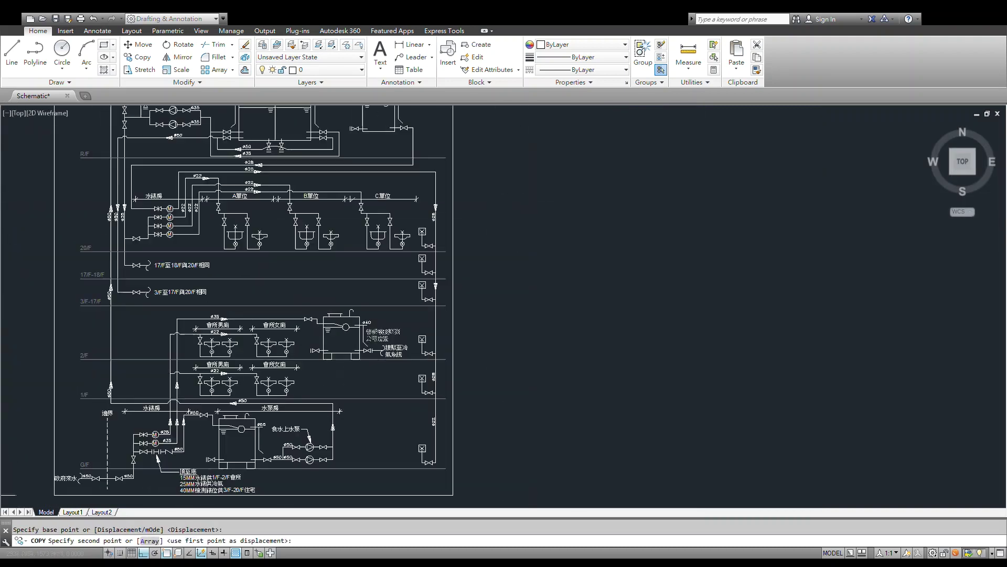
pyautogui.scroll(2, 461, 273)
pyautogui.scroll(2, 462, 273)
pyautogui.scroll(4, 410, 258)
pyautogui.scroll(-5, 409, 258)
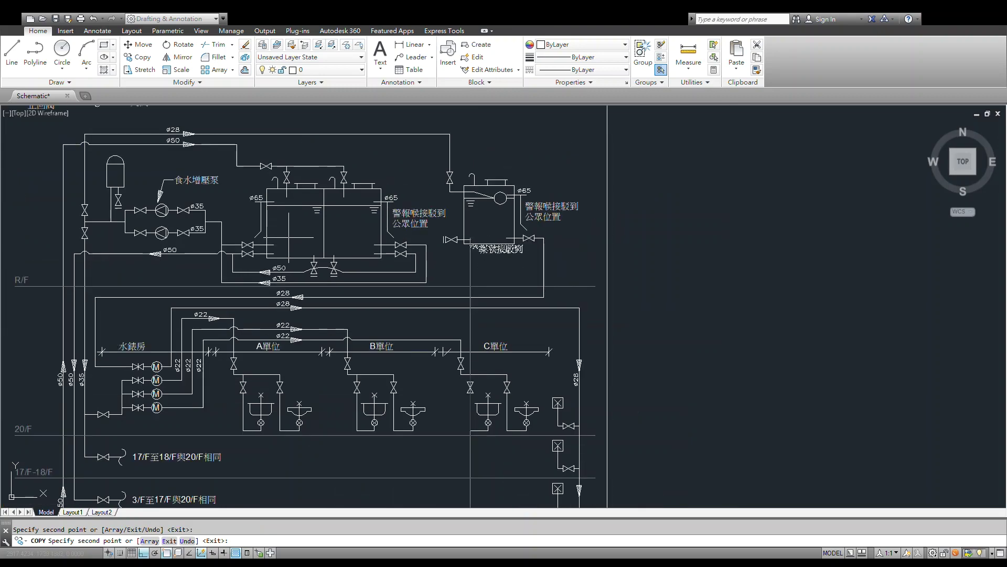
pyautogui.scroll(1, 368, 294)
pyautogui.moveTo(340, 414); pyautogui.dragTo(325, 286, button='middle')
pyautogui.scroll(3, 322, 299)
pyautogui.scroll(2, 482, 342)
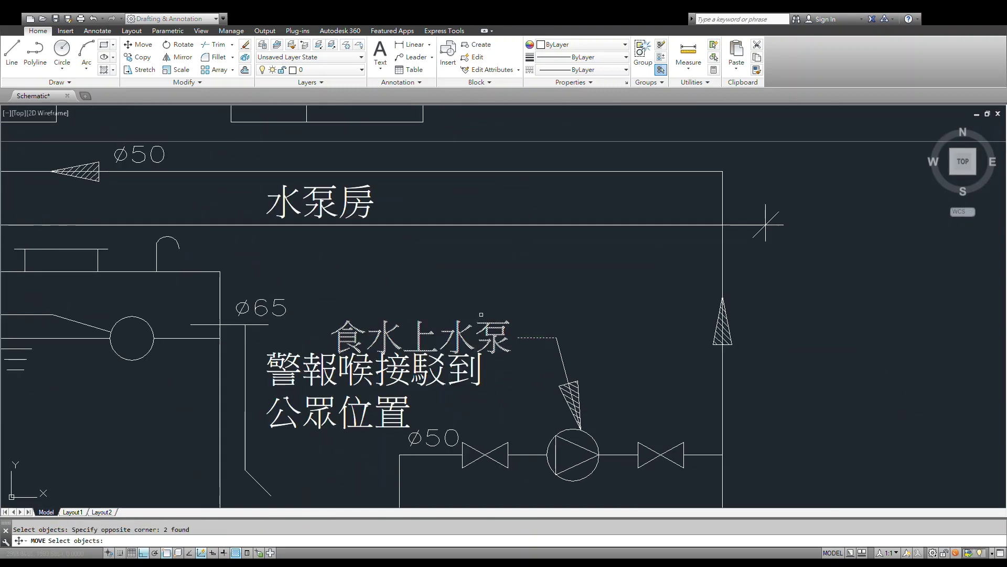
pyautogui.click(483, 342)
pyautogui.scroll(-1, 483, 342)
pyautogui.press('Escape')
# Start repositioning the tank note, cancel the move, and zoom out to the whole sheet.
pyautogui.write('c')
pyautogui.press('BackSpace')
pyautogui.press('m')
pyautogui.press('Return')
pyautogui.click(482, 342)
pyautogui.scroll(-5, 483, 342)
pyautogui.scroll(3, 278, 190)
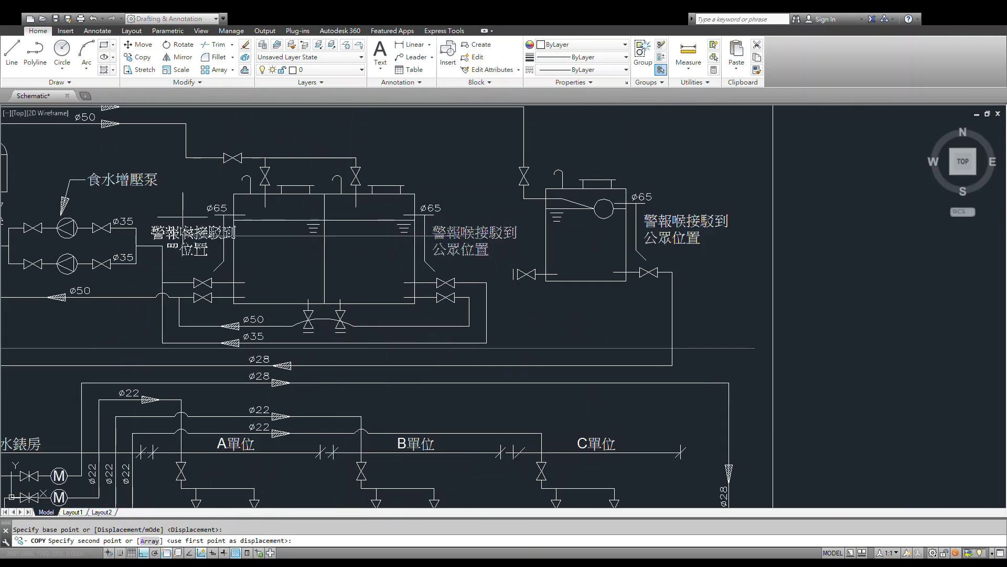
pyautogui.scroll(2, 279, 190)
pyautogui.press('Escape')
pyautogui.scroll(-4, 278, 189)
pyautogui.scroll(-3, 278, 190)
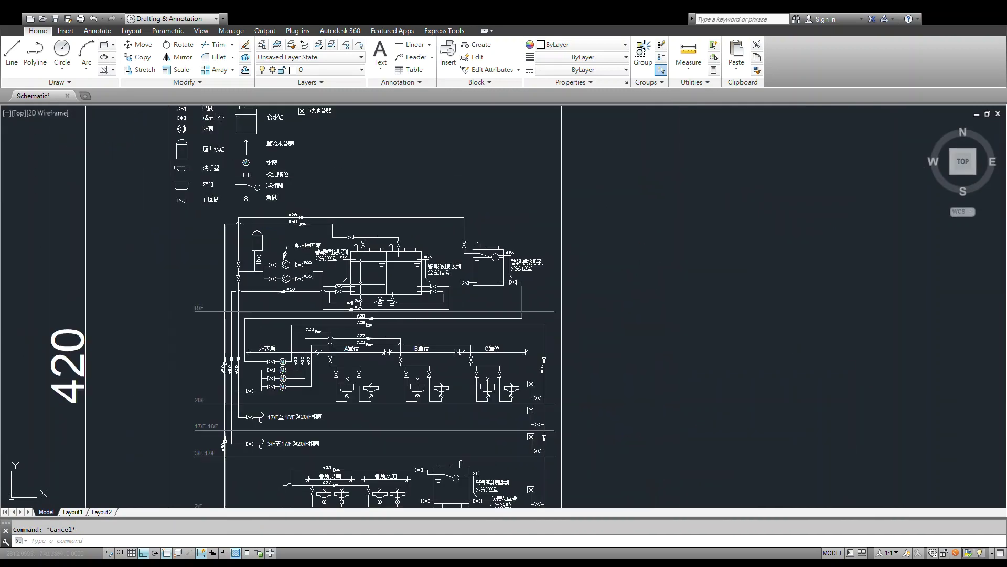
pyautogui.scroll(-2, 278, 190)
pyautogui.moveTo(170, 116); pyautogui.dragTo(246, 304, button='middle')
# Bring the legend into view and window-select the valve line, then clear the selection.
pyautogui.moveTo(340, 315); pyautogui.dragTo(339, 192, button='middle')
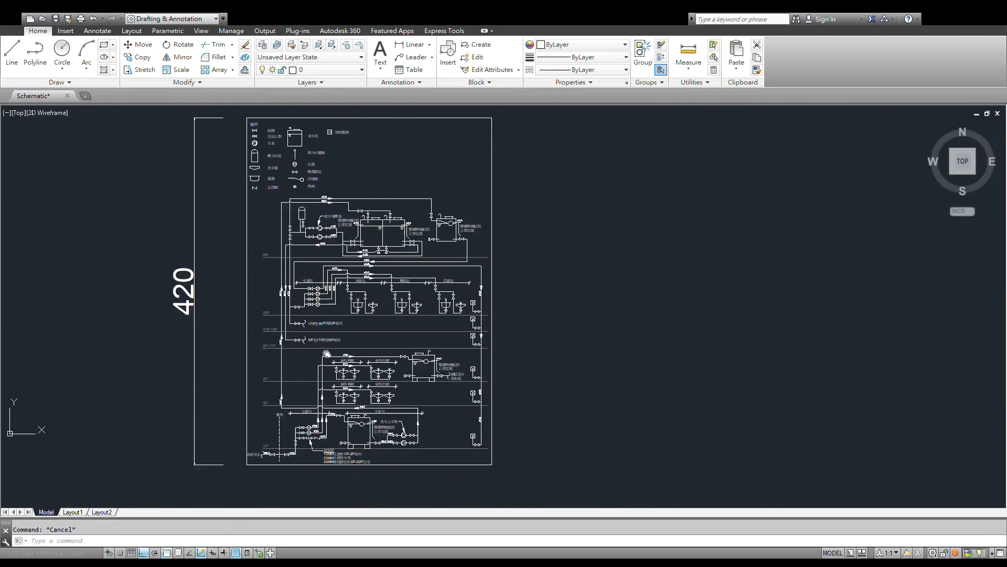
pyautogui.scroll(2, 315, 262)
pyautogui.scroll(-2, 315, 262)
pyautogui.scroll(4, 308, 330)
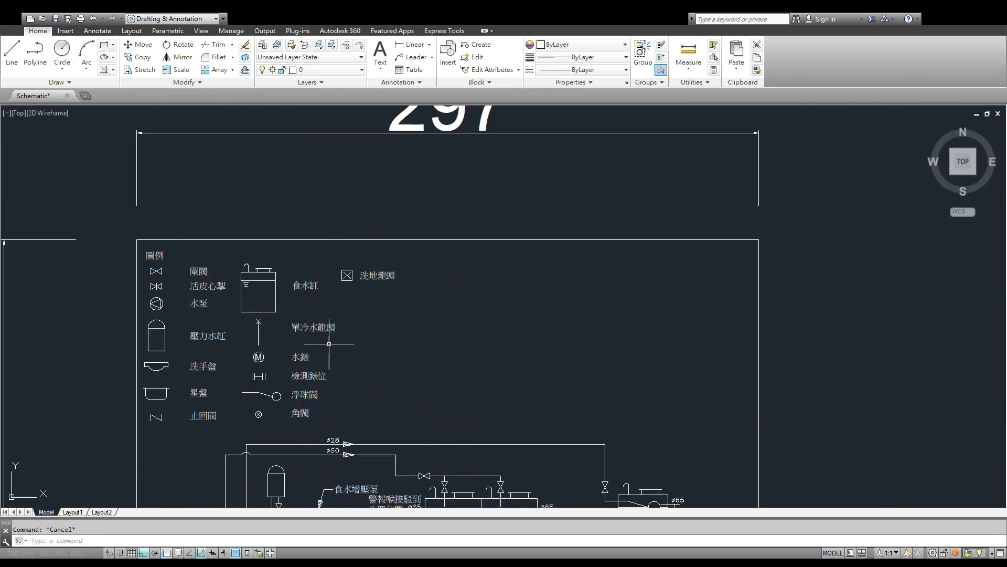
pyautogui.scroll(-3, 329, 344)
pyautogui.scroll(3, 376, 360)
pyautogui.click(367, 336)
pyautogui.click(293, 314)
pyautogui.scroll(5, 315, 326)
pyautogui.press('Escape')
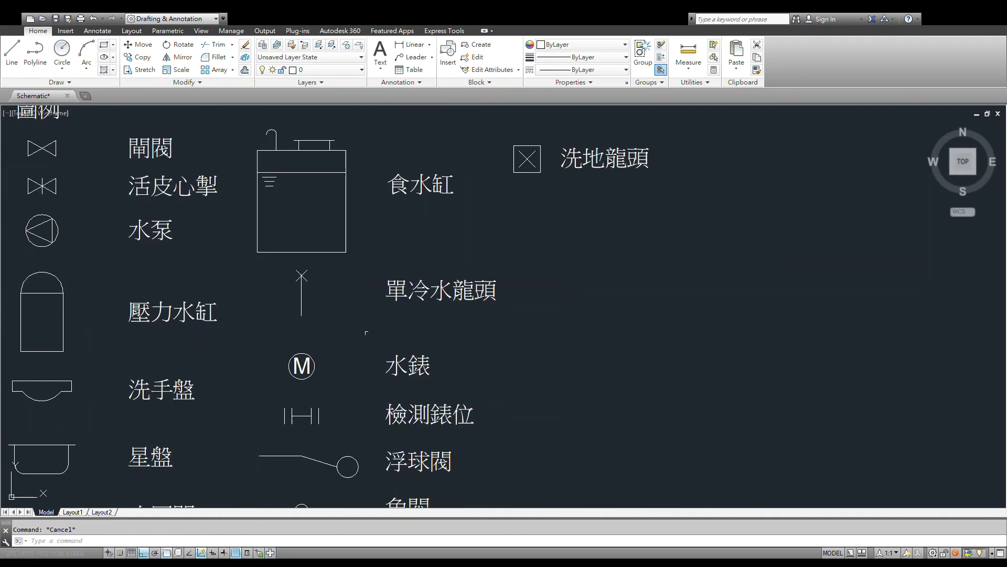
pyautogui.scroll(-3, 366, 332)
# Move the 洗地龍頭 symbol and label into the legend below 角閥.
pyautogui.write('1')
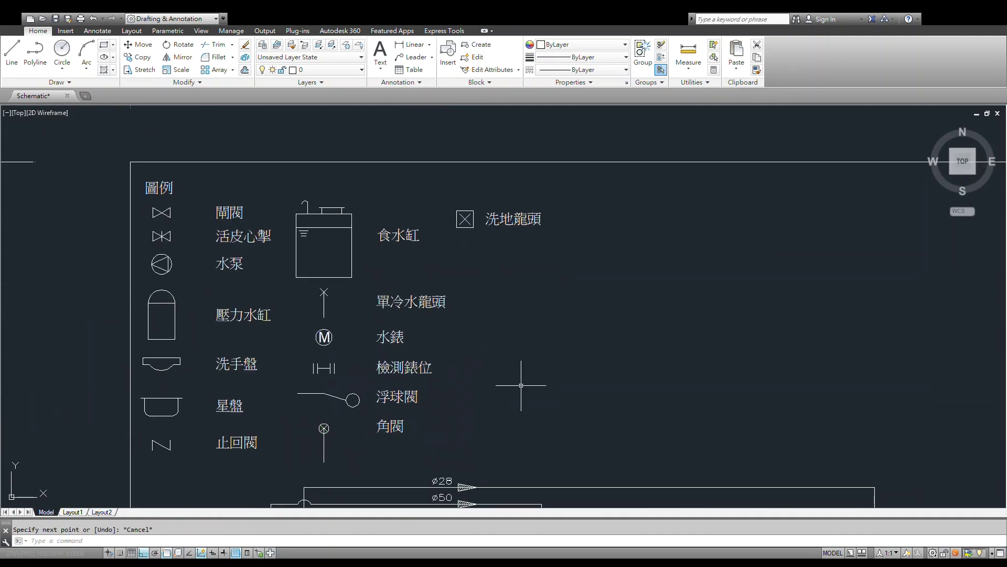
pyautogui.scroll(-2, 521, 385)
pyautogui.click(367, 454)
pyautogui.scroll(2, 367, 454)
pyautogui.click(386, 347)
pyautogui.scroll(-2, 387, 348)
pyautogui.press('Escape')
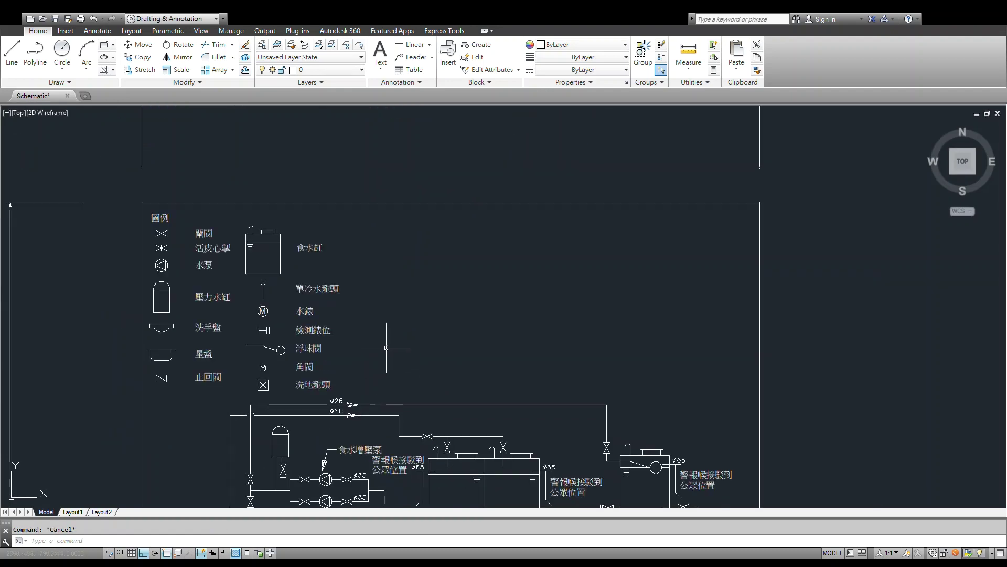
# Select several legend items for copying, then cancel the copy.
pyautogui.click(234, 262)
pyautogui.click(355, 397)
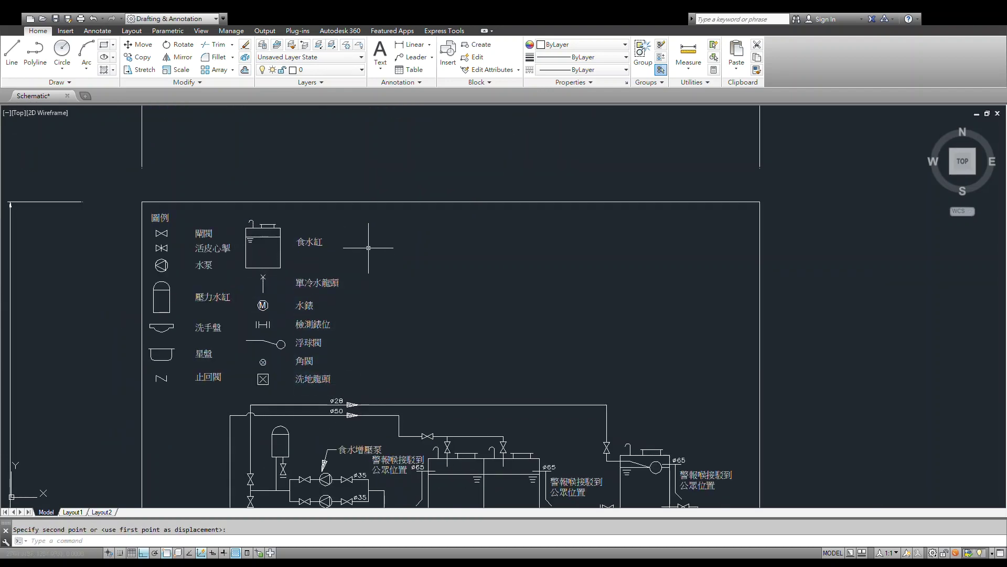
pyautogui.scroll(-3, 360, 225)
pyautogui.scroll(5, 292, 348)
pyautogui.write('co')
pyautogui.press('Return')
pyautogui.press('Escape')
pyautogui.moveTo(20, 221); pyautogui.dragTo(189, 251, button='middle')
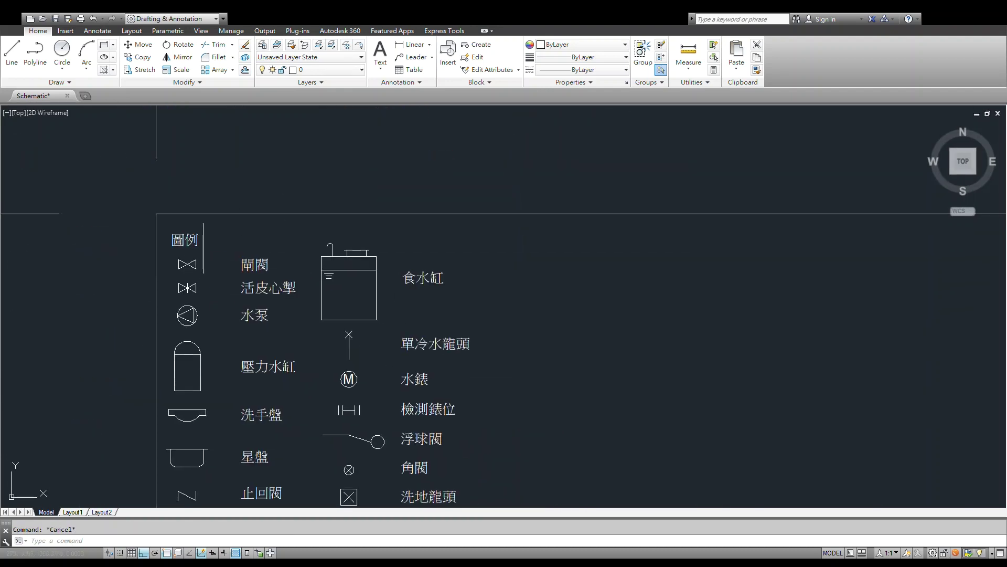
# Copy the 圖例 heading to the right of the legend and begin retyping it as 缸計算.
pyautogui.doubleClick(185, 240)
pyautogui.click(185, 240)
pyautogui.write('co')
pyautogui.press('Return')
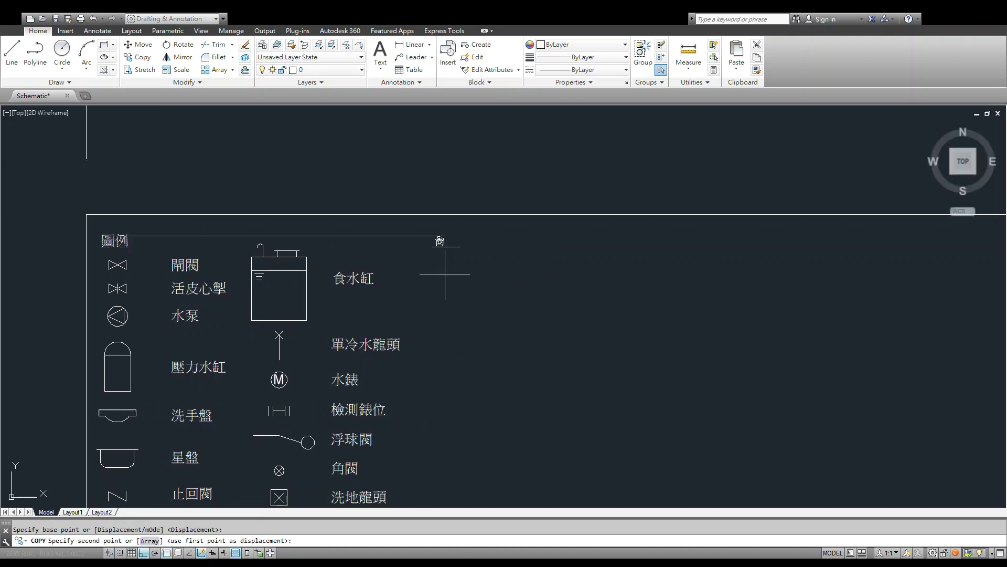
pyautogui.click(426, 246)
pyautogui.doubleClick(426, 246)
pyautogui.write('e')
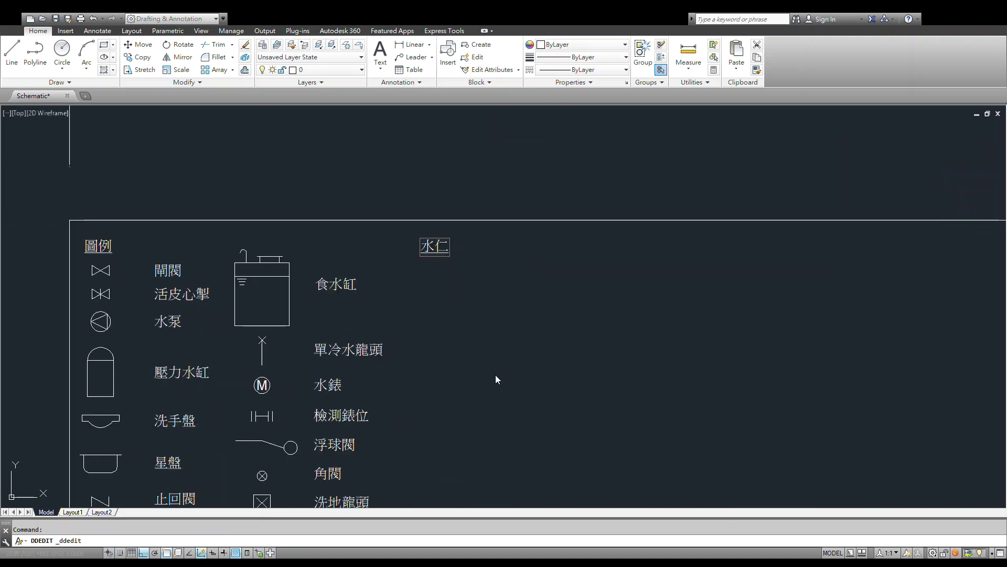
pyautogui.write('缸計算')
# Confirm the 水缸計算 heading and copy the 食水缸 label beneath it.
pyautogui.press('Return')
pyautogui.scroll(-5, 495, 386)
pyautogui.scroll(4, 494, 386)
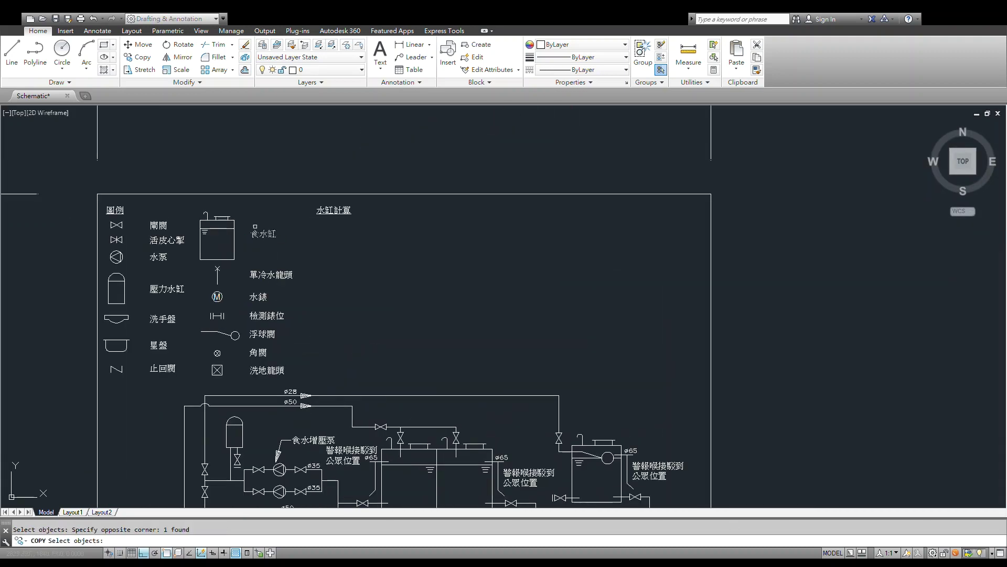
pyautogui.press('Return')
pyautogui.click(255, 226)
pyautogui.scroll(3, 315, 226)
pyautogui.click(307, 210)
pyautogui.press('Return')
# Rewrite the copied label as the drinking-water calculation line.
pyautogui.doubleClick(310, 250)
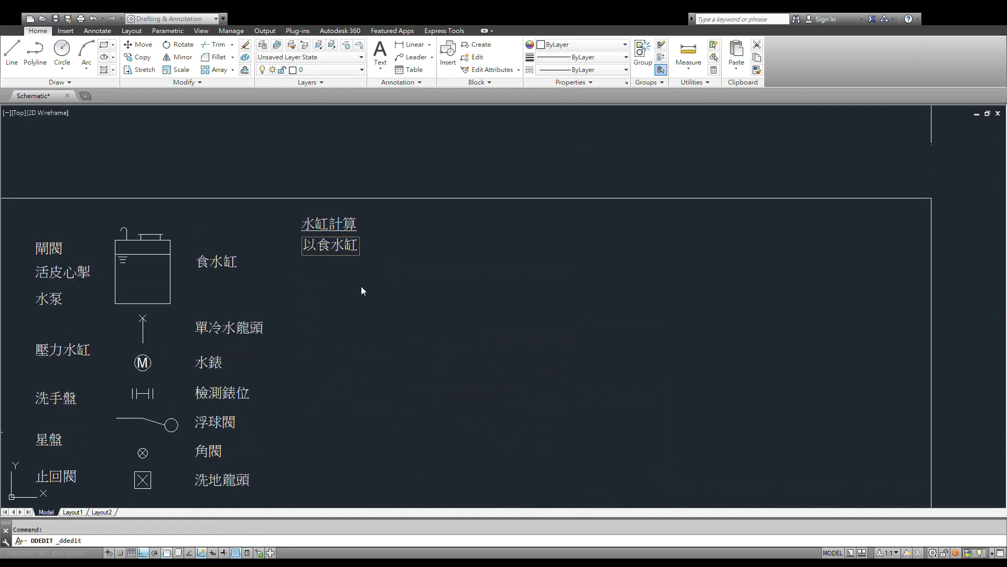
pyautogui.press('Return')
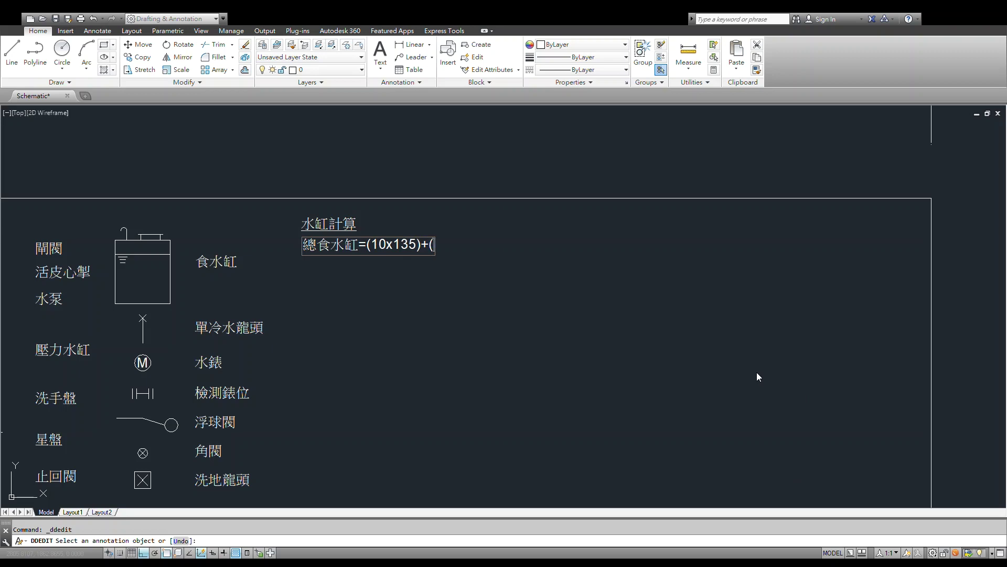
pyautogui.press('Escape')
pyautogui.scroll(-5, 584, 357)
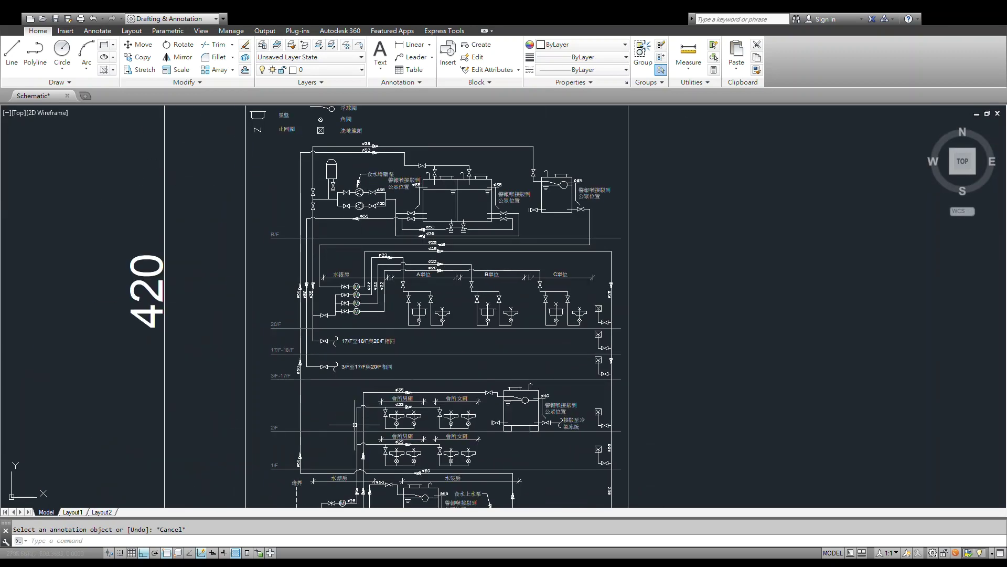
pyautogui.scroll(-2, 430, 332)
pyautogui.scroll(5, 431, 332)
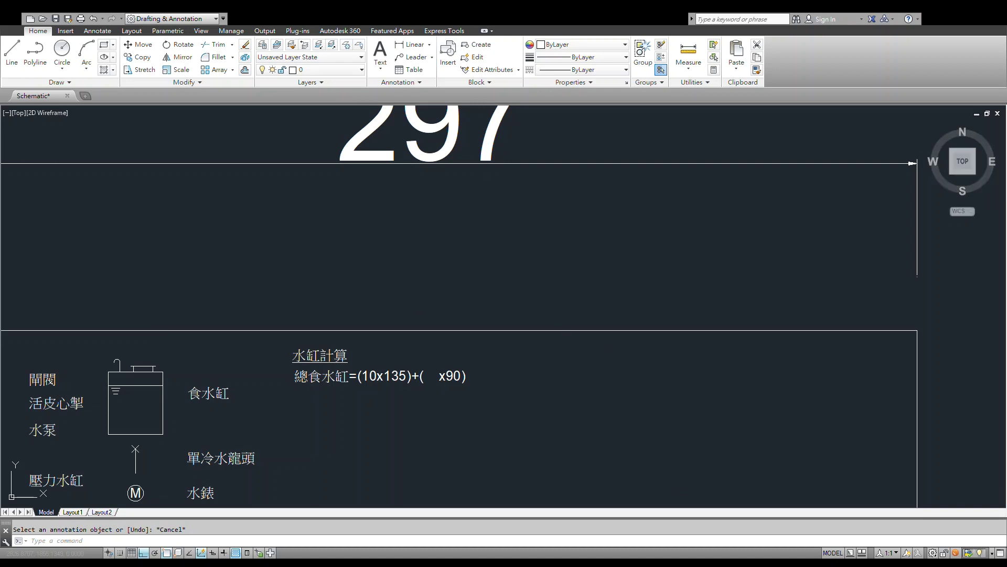
# Correct the drinking-water formula by inserting 4 and set its result to 5310.
pyautogui.doubleClick(439, 376)
pyautogui.click(439, 375)
pyautogui.write('44')
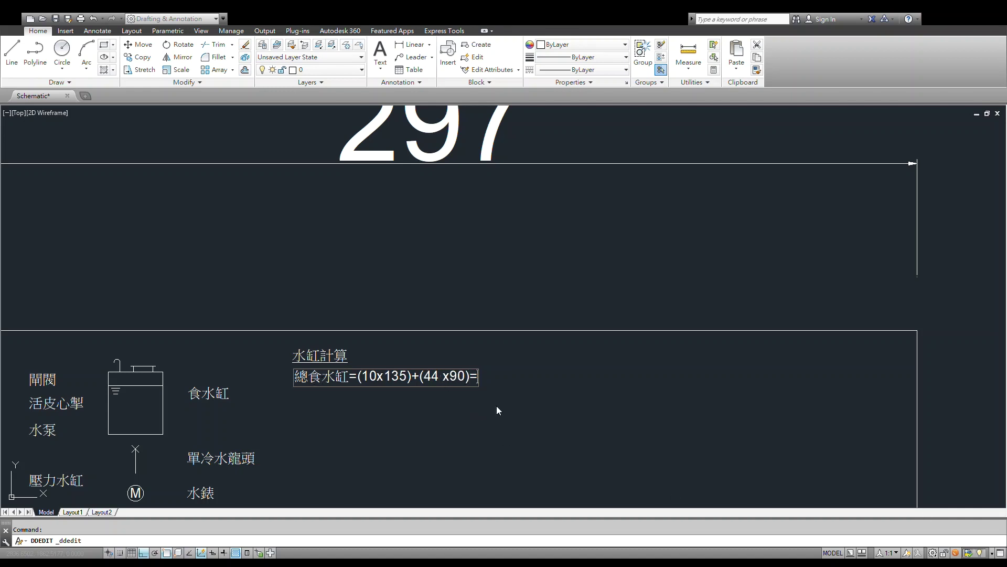
pyautogui.press('Return')
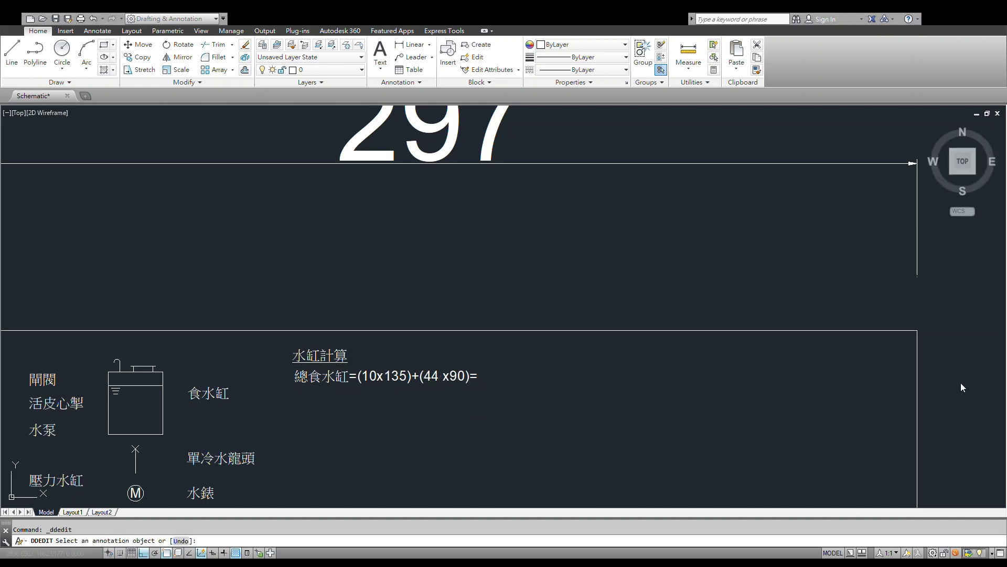
pyautogui.click(461, 376)
pyautogui.write('5310')
pyautogui.press('Return')
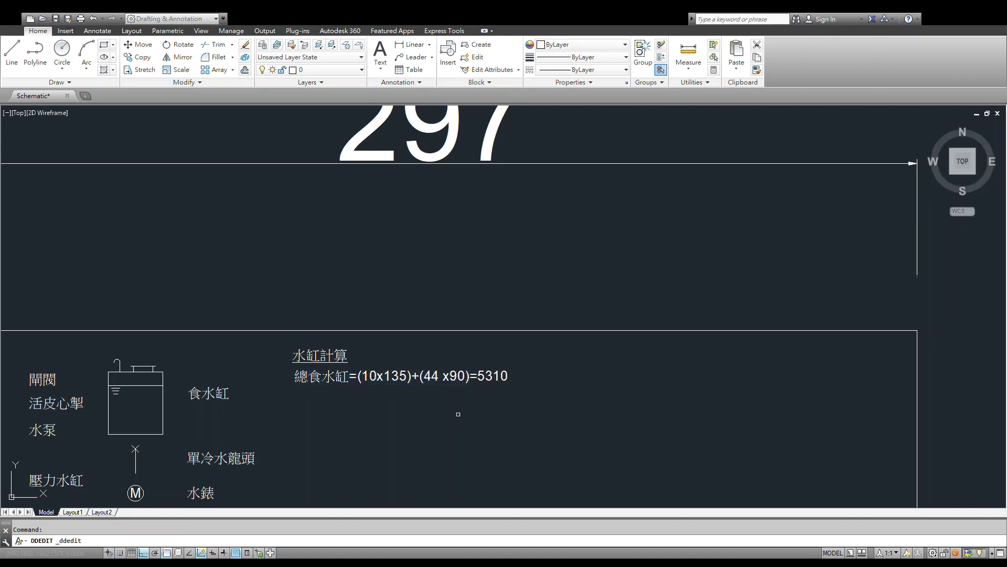
# Prefix the first calculation line with '1.' and the drinking-water wording.
pyautogui.doubleClick(305, 384)
pyautogui.write('1.')
pyautogui.press('Delete')
pyautogui.write('仗')
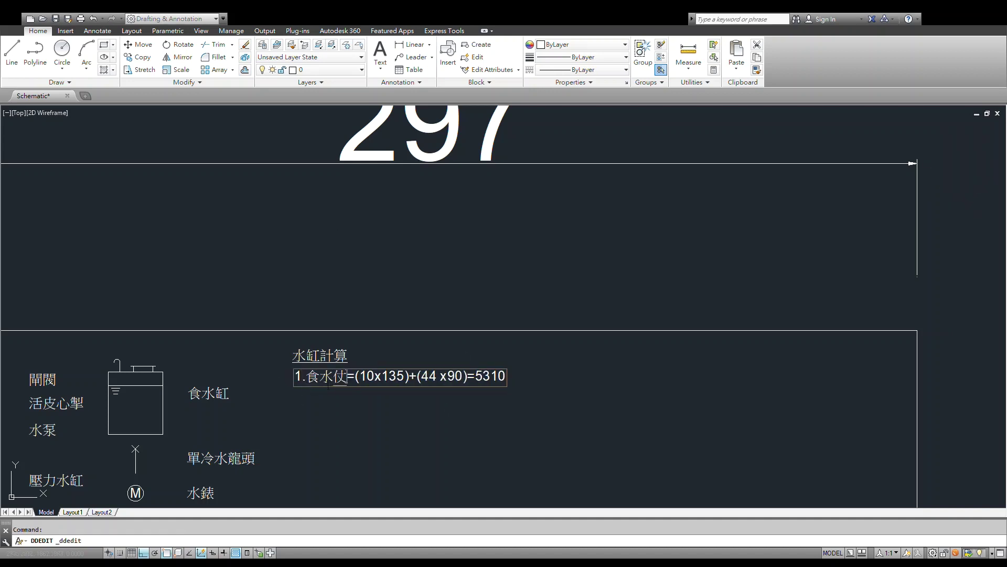
pyautogui.write('用旺')
pyautogui.press('BackSpace')
pyautogui.press('Return')
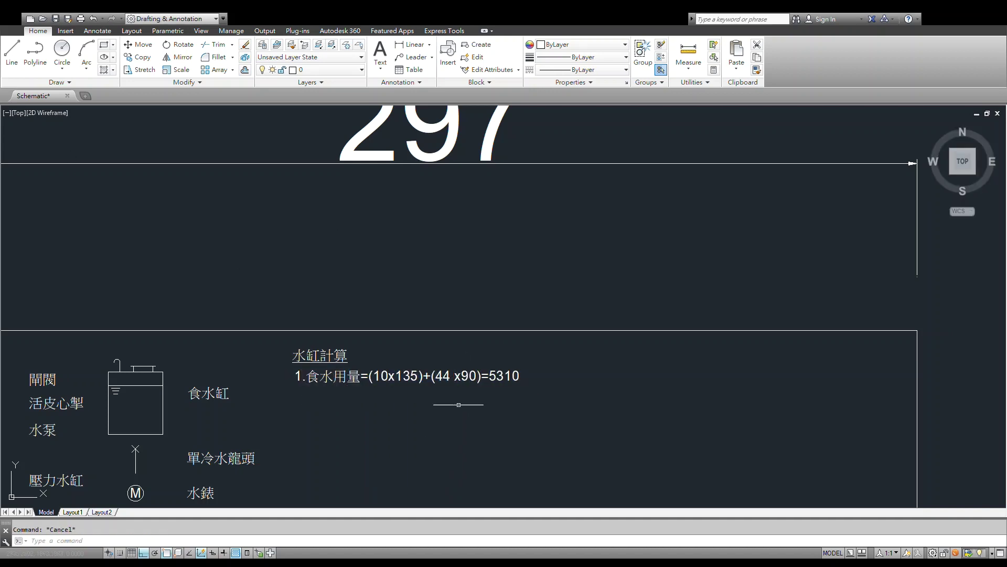
# Copy the first line below and reword it for floor-washing water (地水), trimming the old formula.
pyautogui.moveTo(286, 367); pyautogui.dragTo(541, 386)
pyautogui.click(305, 375)
pyautogui.click(304, 399)
pyautogui.doubleClick(367, 399)
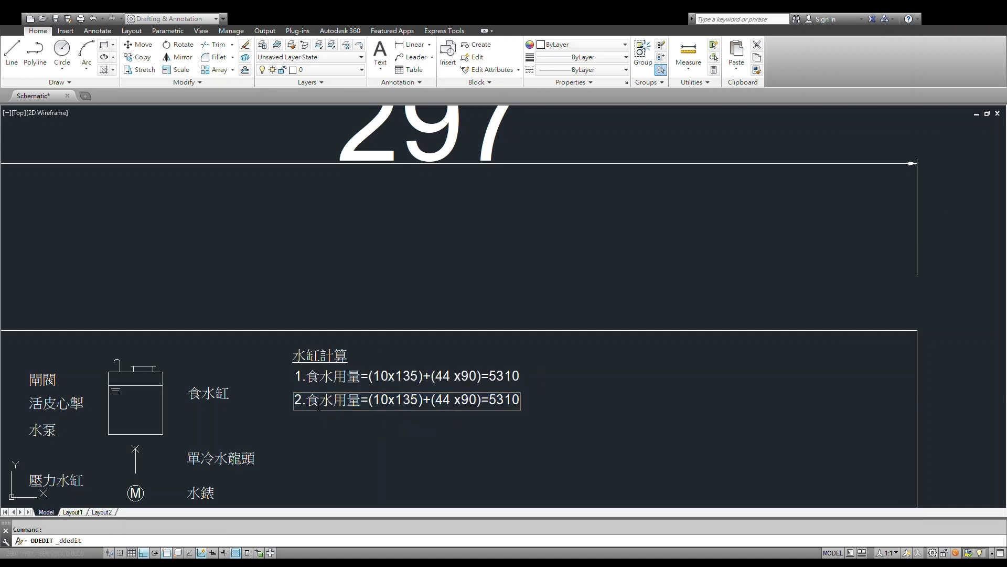
pyautogui.write('地水')
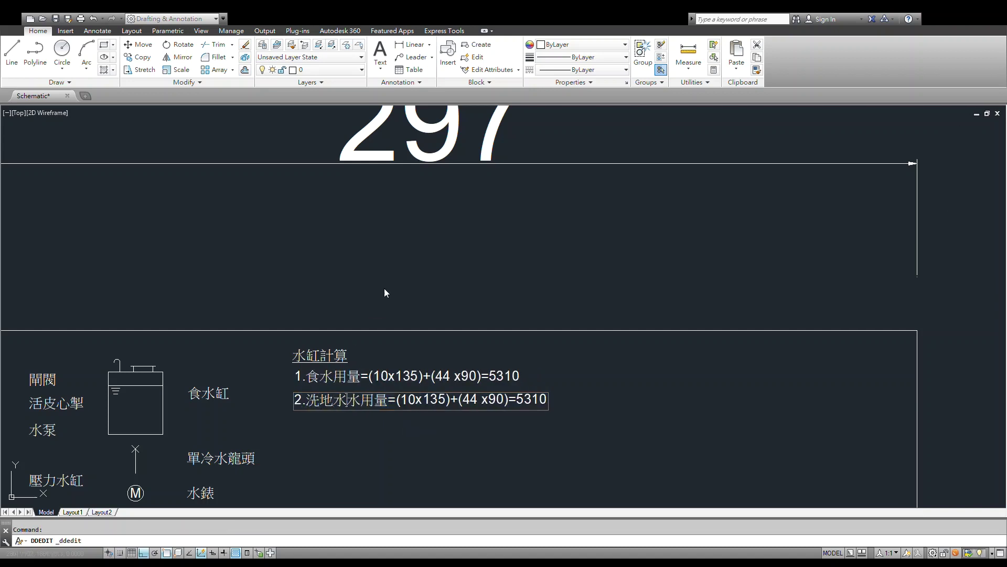
pyautogui.press('BackSpace')
pyautogui.moveTo(494, 400); pyautogui.dragTo(403, 400)
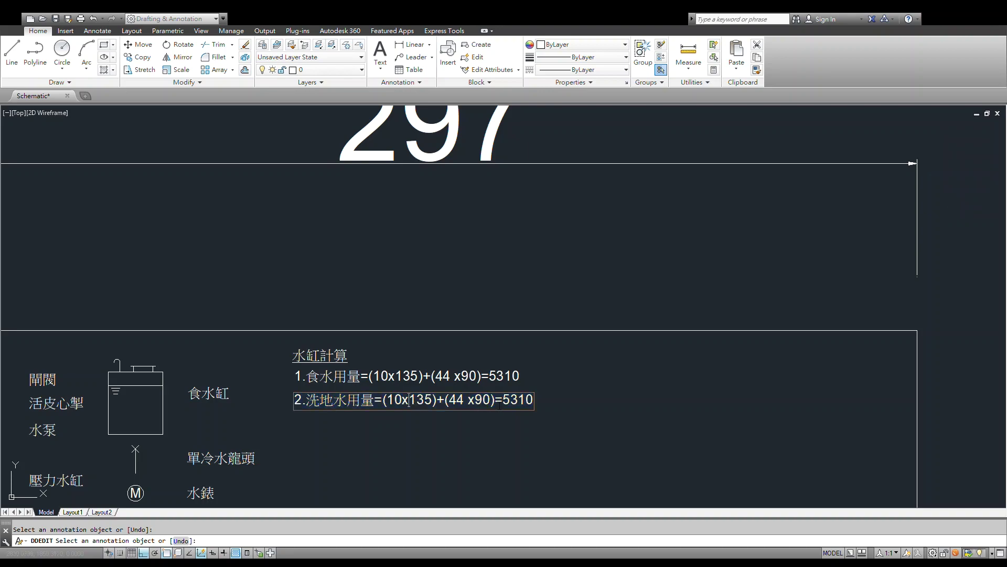
pyautogui.press('Delete')
pyautogui.write('x')
# Set the floor-washing water line's result to 945L.
pyautogui.scroll(-5, 405, 407)
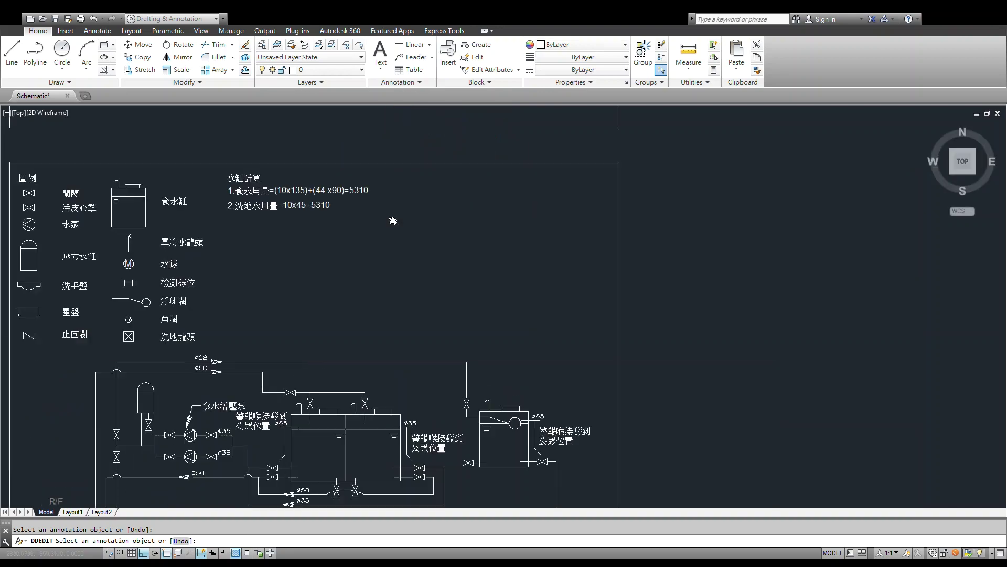
pyautogui.scroll(3, 404, 407)
pyautogui.scroll(-3, 405, 407)
pyautogui.scroll(8, 440, 141)
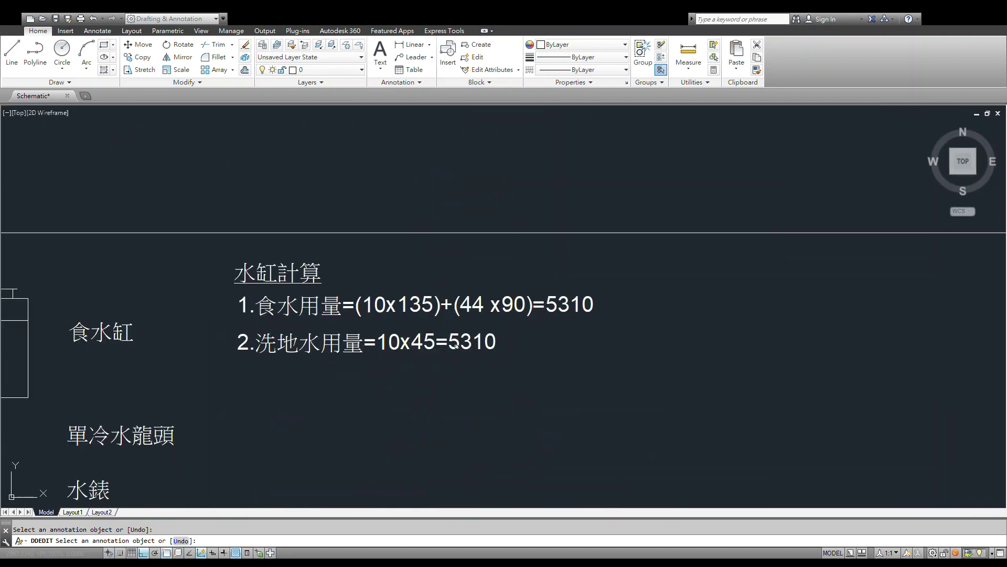
pyautogui.press('Escape')
pyautogui.scroll(-4, 522, 372)
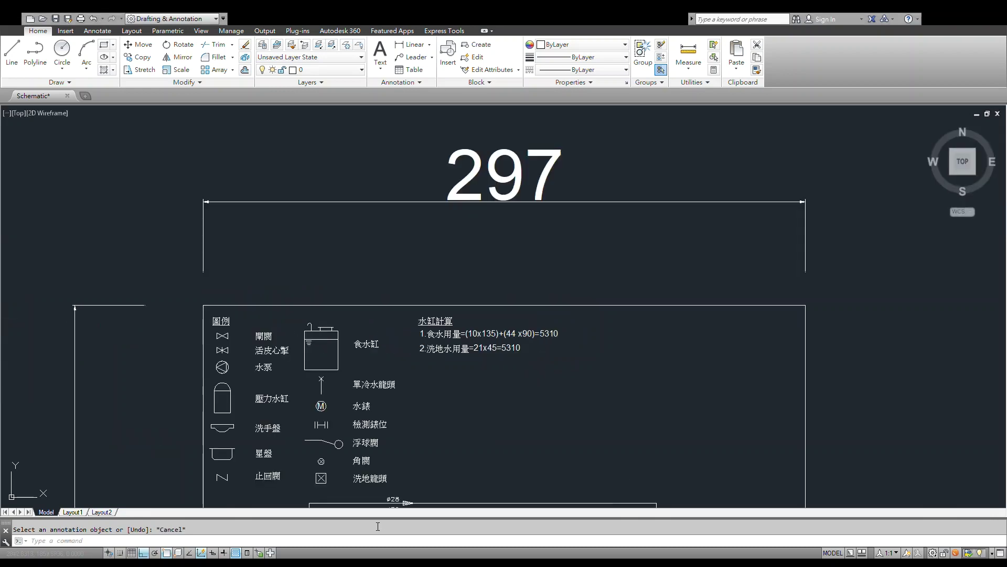
pyautogui.scroll(4, 510, 352)
pyautogui.doubleClick(525, 342)
pyautogui.write('945L')
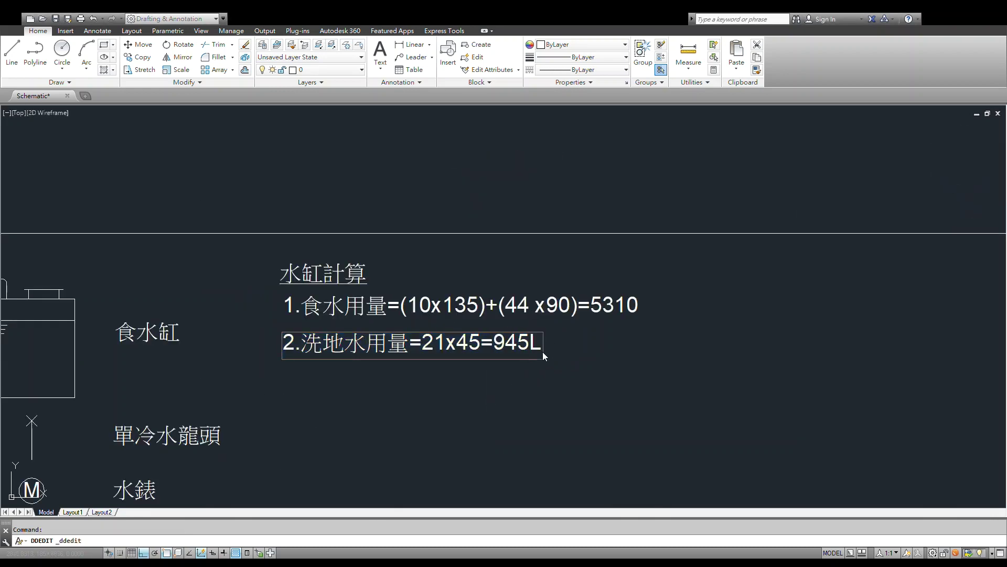
pyautogui.press('Return')
pyautogui.press('Escape')
# Copy the 945L text above the right-hand tank and label it 945L洗地水缸.
pyautogui.scroll(-4, 542, 351)
pyautogui.scroll(4, 577, 300)
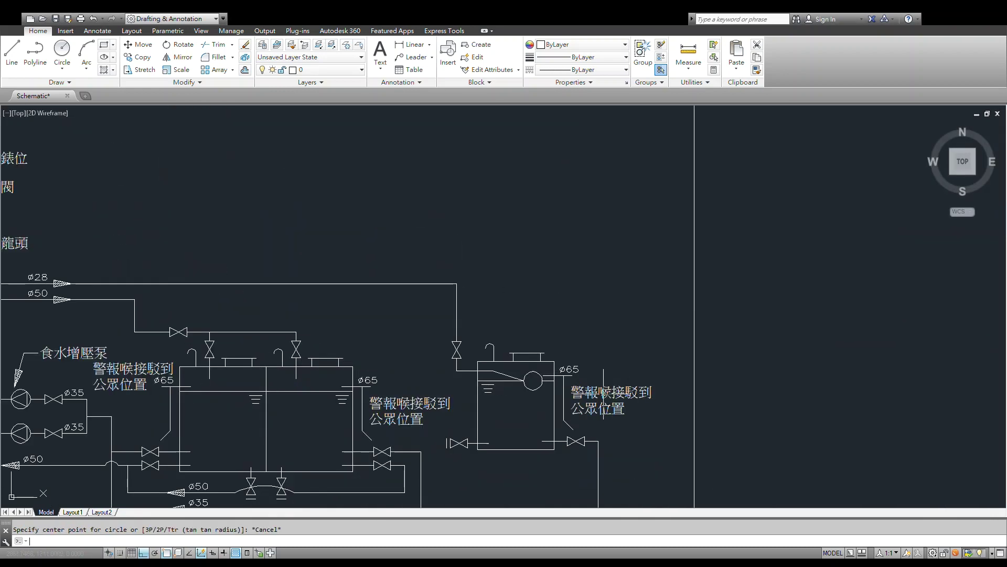
pyautogui.write('co')
pyautogui.press('Return')
pyautogui.click(606, 392)
pyautogui.scroll(2, 614, 385)
pyautogui.click(462, 294)
pyautogui.doubleClick(425, 293)
pyautogui.write('945L')
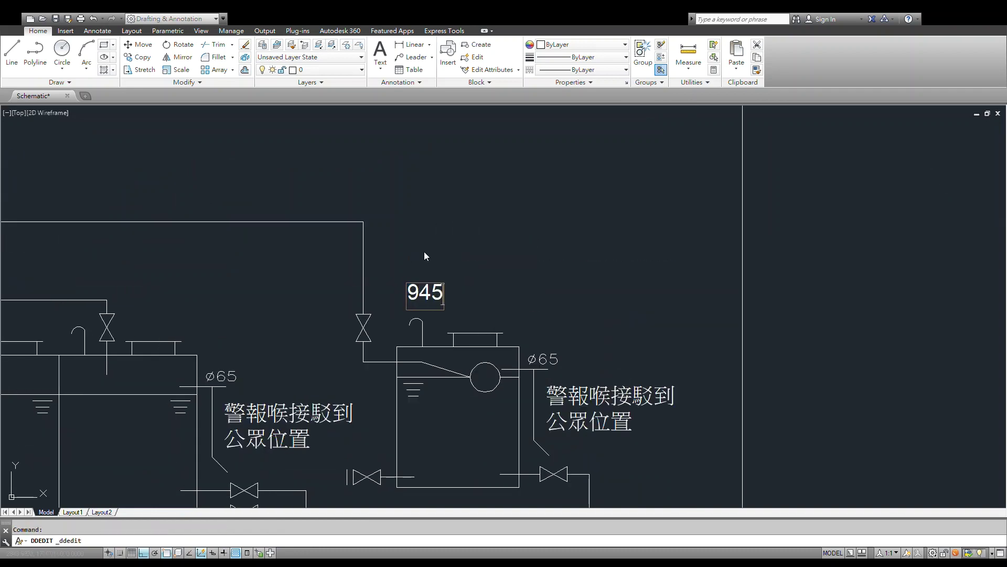
pyautogui.write('氾')
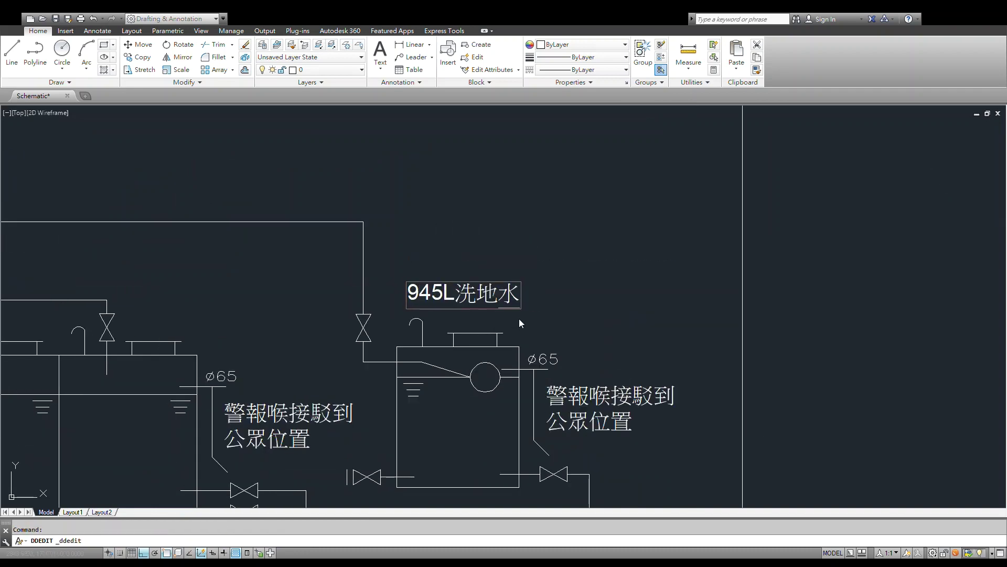
pyautogui.scroll(-4, 577, 441)
pyautogui.scroll(2, 388, 283)
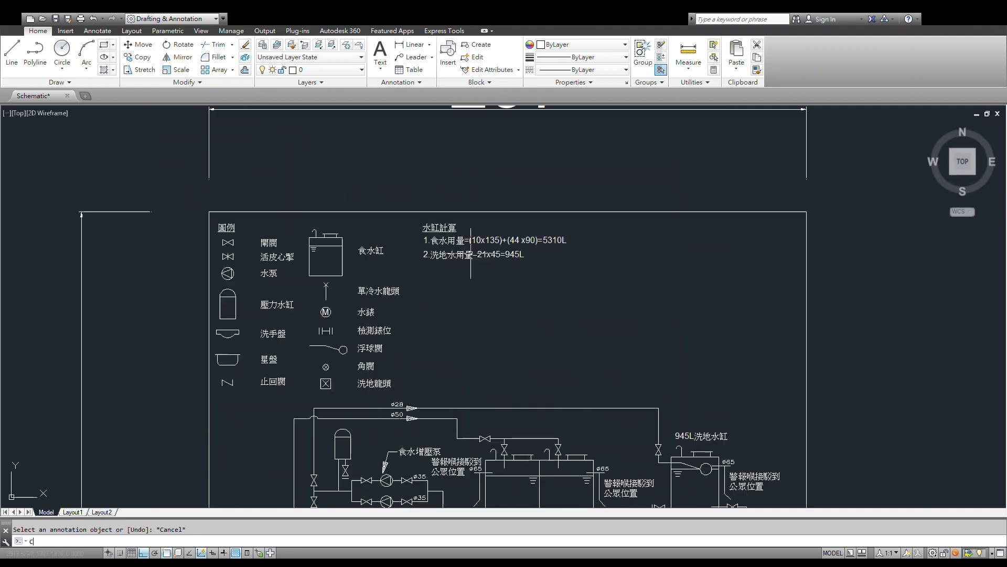
pyautogui.scroll(2, 389, 284)
# Turn a copied line into line 3, the total water sum 5310+945.
pyautogui.click(387, 285)
pyautogui.press('Home')
pyautogui.press('Delete')
pyautogui.write('3.')
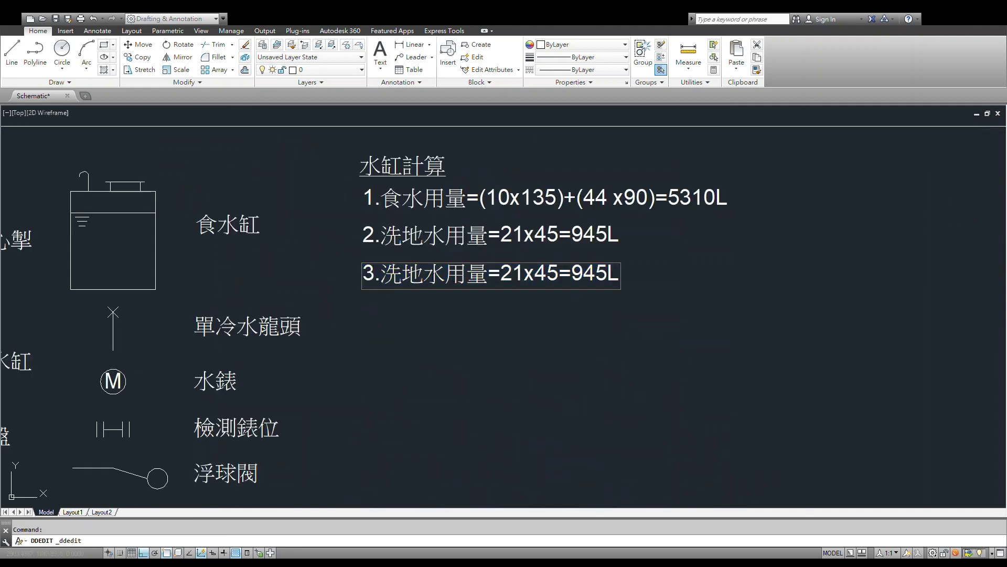
pyautogui.write('妣')
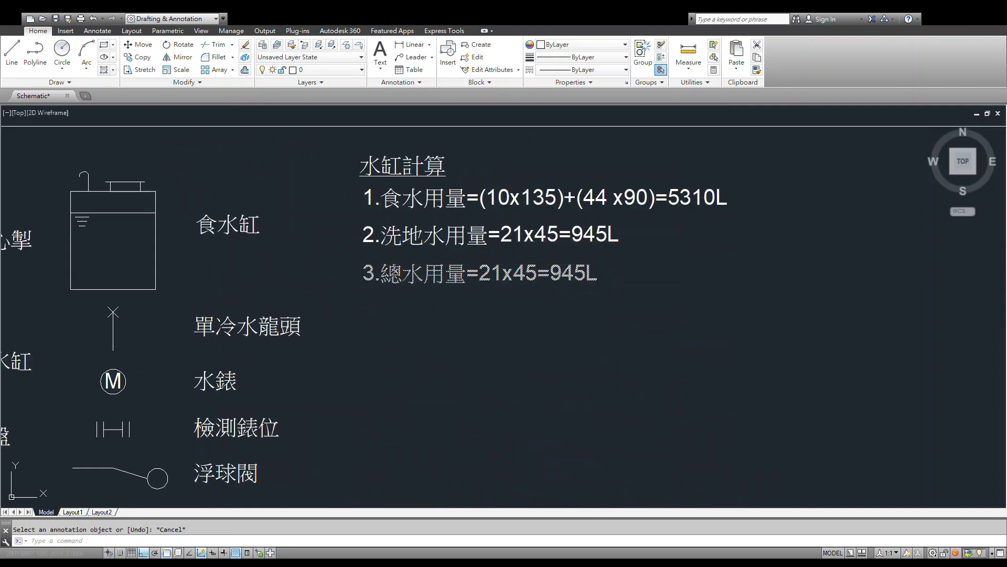
pyautogui.moveTo(478, 273); pyautogui.dragTo(539, 274)
pyautogui.write('945')
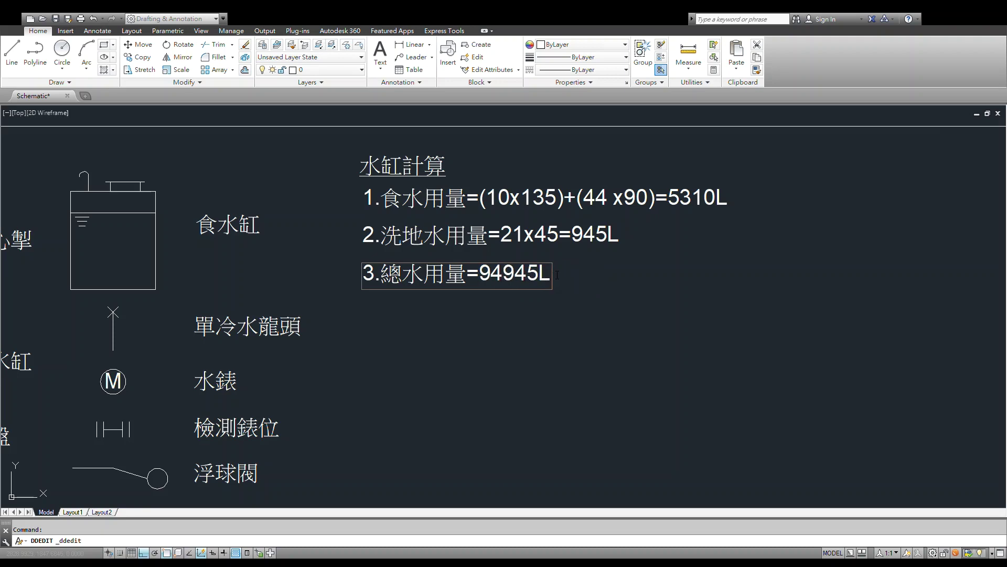
pyautogui.press('BackSpace')
pyautogui.press('BackSpace')
pyautogui.write('5310+945=')
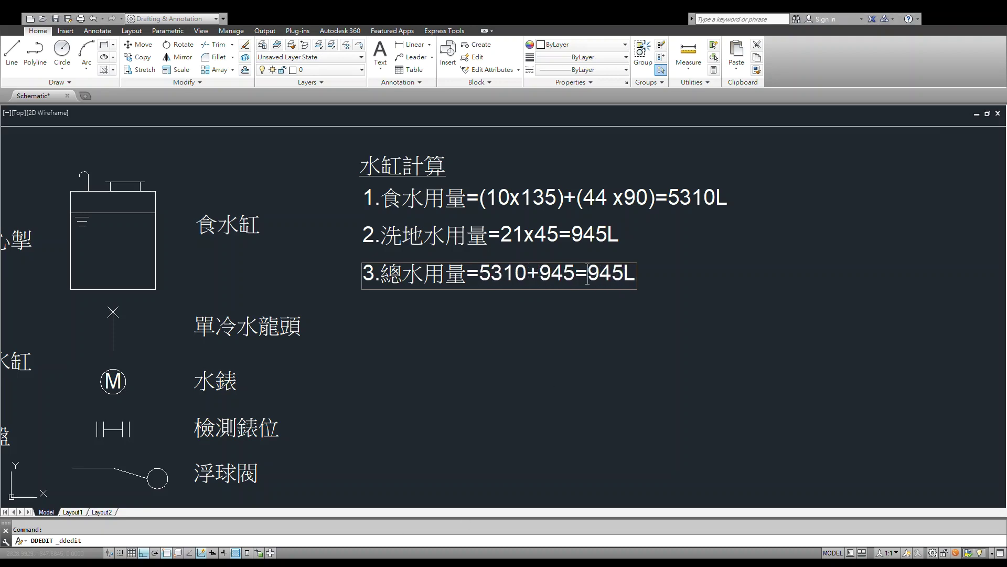
pyautogui.press('BackSpace')
pyautogui.press('BackSpace')
pyautogui.write('625')
pyautogui.press('Return')
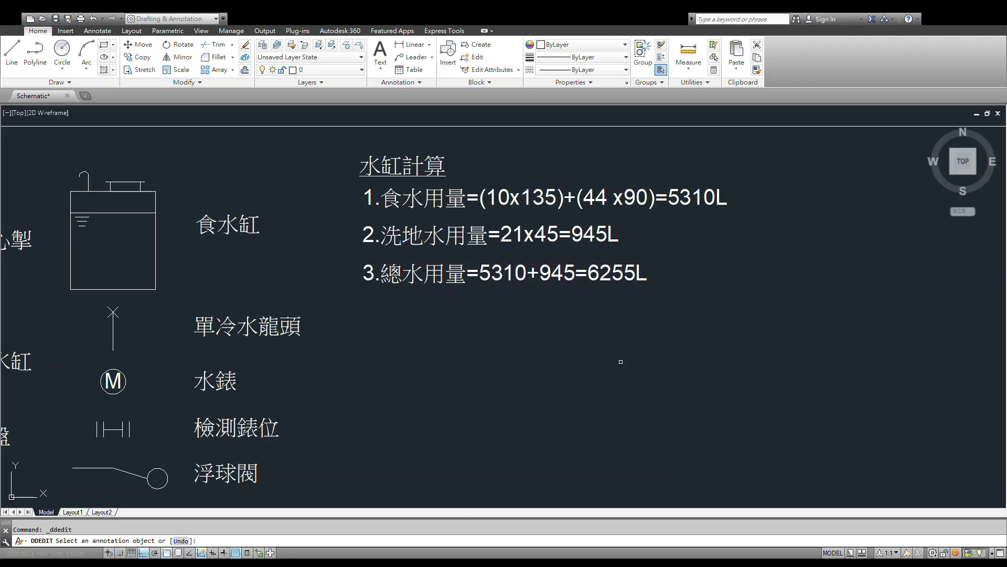
# Copy line 3 below as line 4 and rename it 地下食水缸.
pyautogui.click(415, 273)
pyautogui.click(393, 309)
pyautogui.press('Escape')
pyautogui.doubleClick(394, 315)
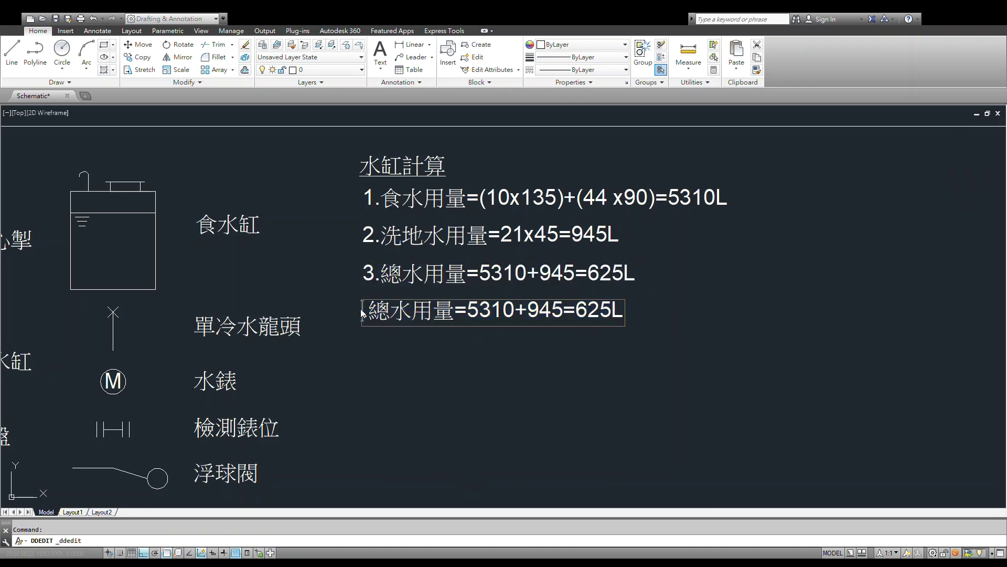
pyautogui.write('4.GD')
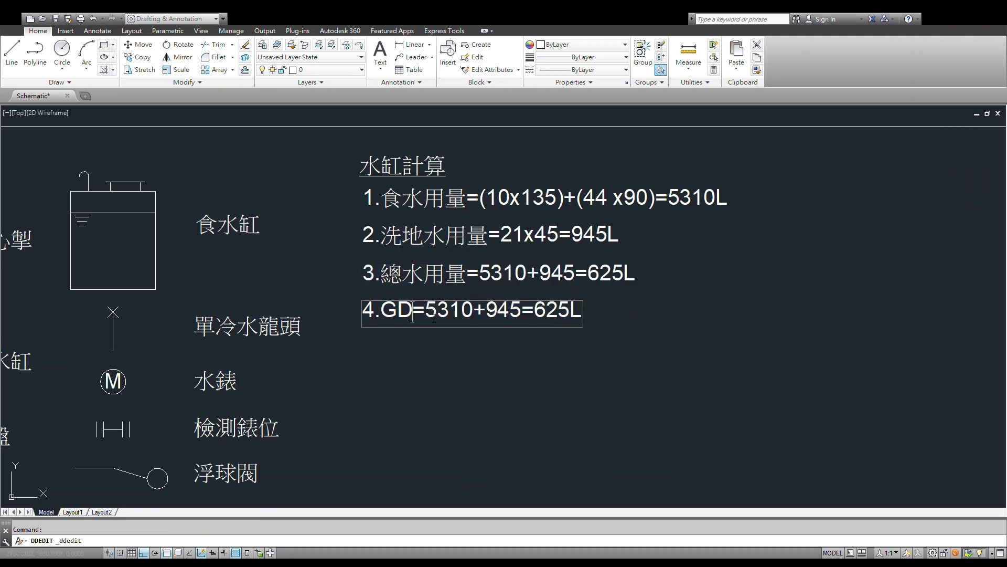
pyautogui.write('地下食')
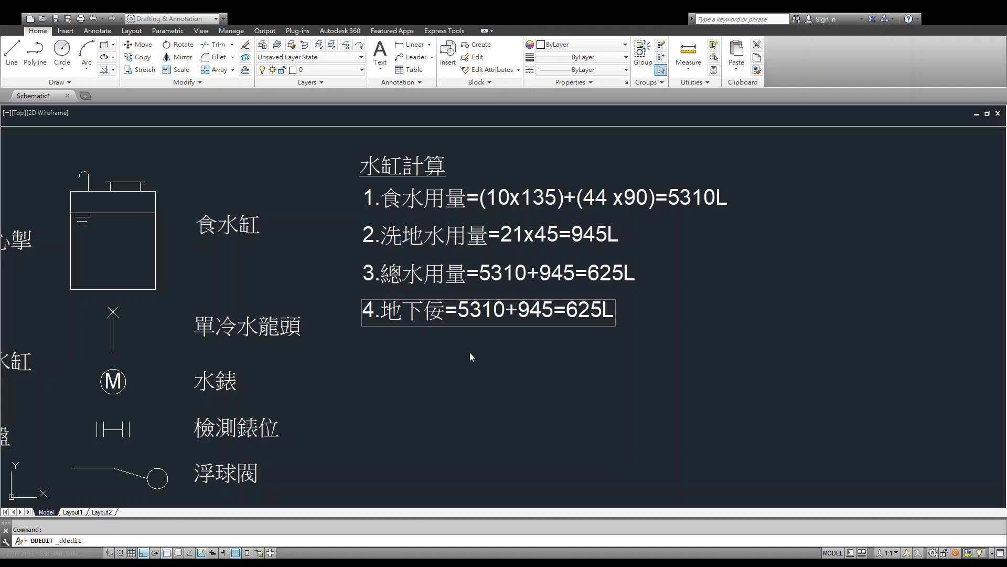
pyautogui.write('水仁')
pyautogui.doubleClick(522, 325)
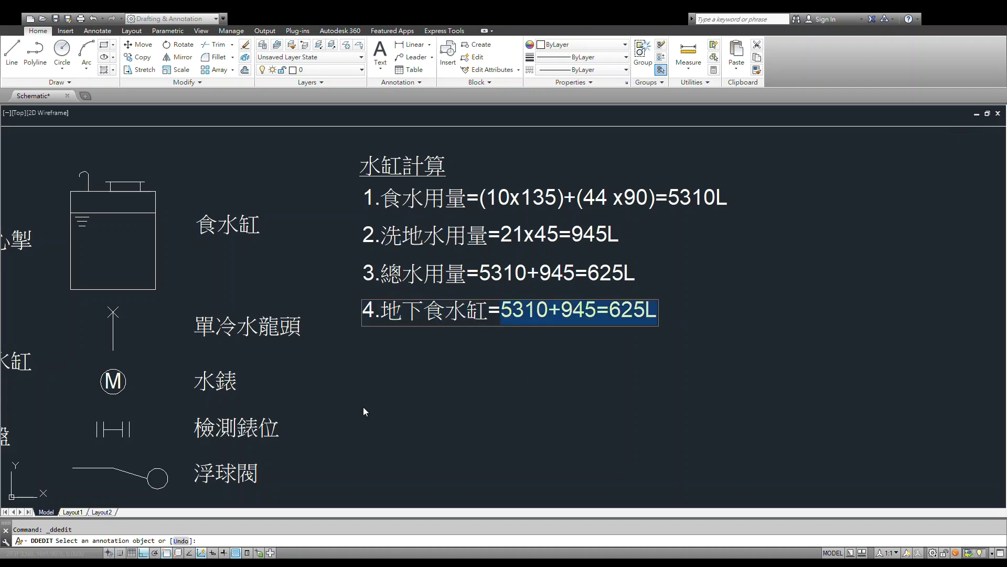
pyautogui.click(242, 331)
# Correct the total water figure from 625L to 6255L.
pyautogui.click(624, 273)
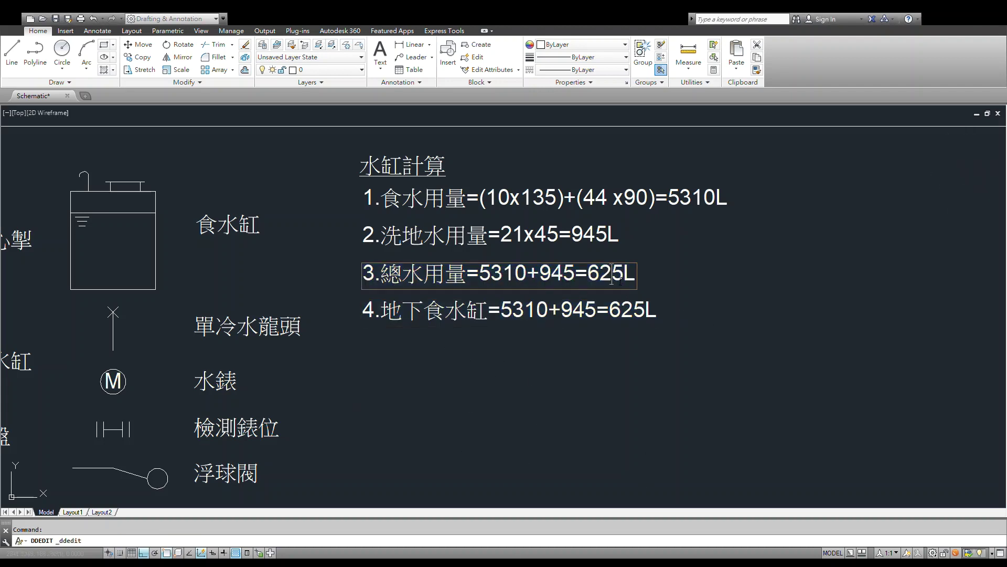
pyautogui.write('5')
pyautogui.click(490, 499)
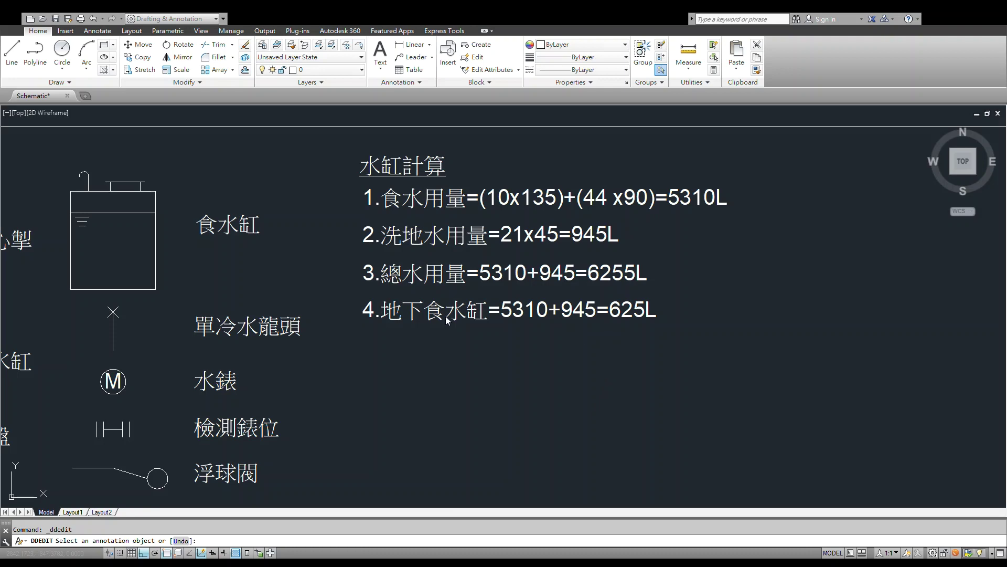
# Rewrite line 4's formula as 6255x0.25=1565L.
pyautogui.click(603, 313)
pyautogui.moveTo(609, 312); pyautogui.dragTo(502, 312)
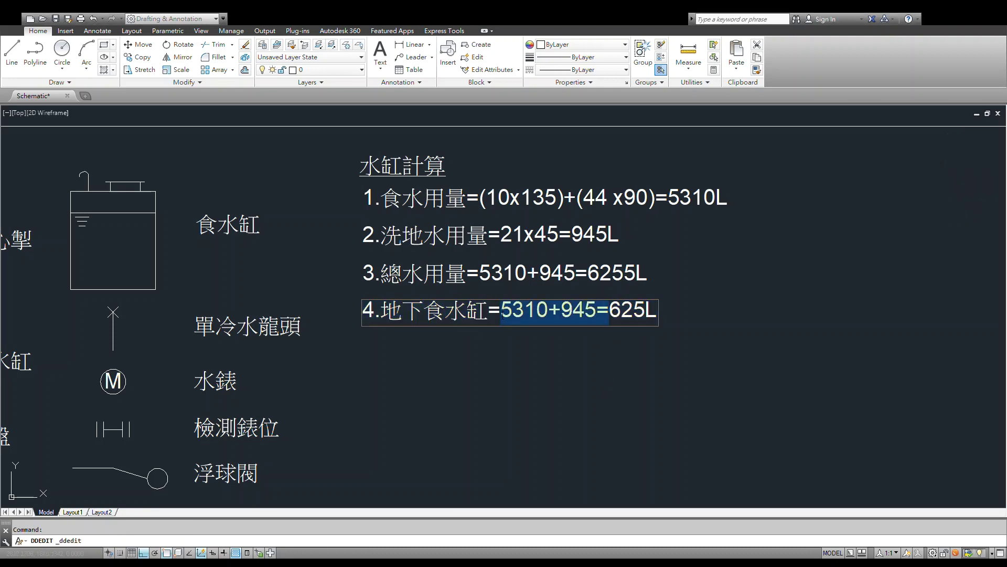
pyautogui.press('Delete')
pyautogui.write('5')
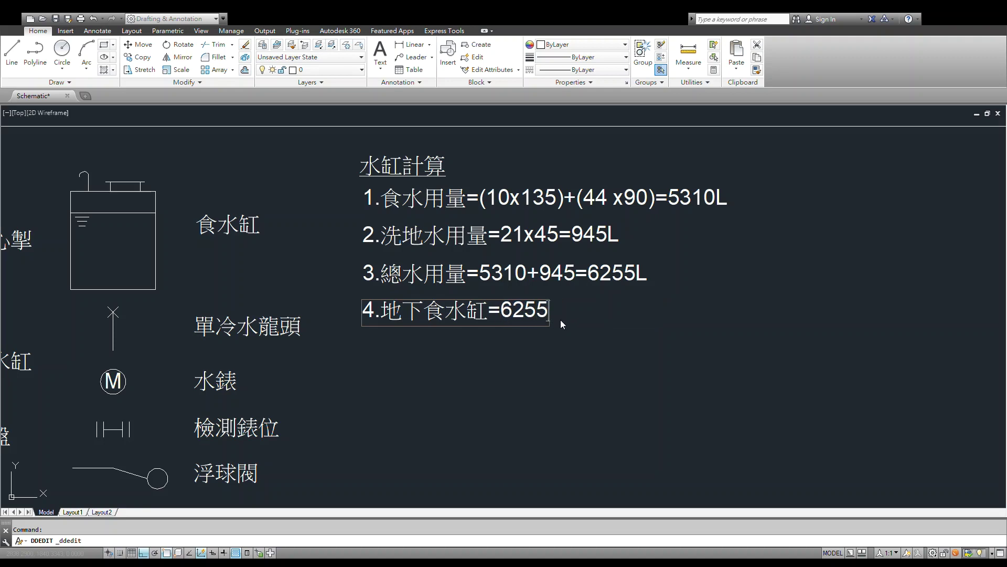
pyautogui.write('x0.25=')
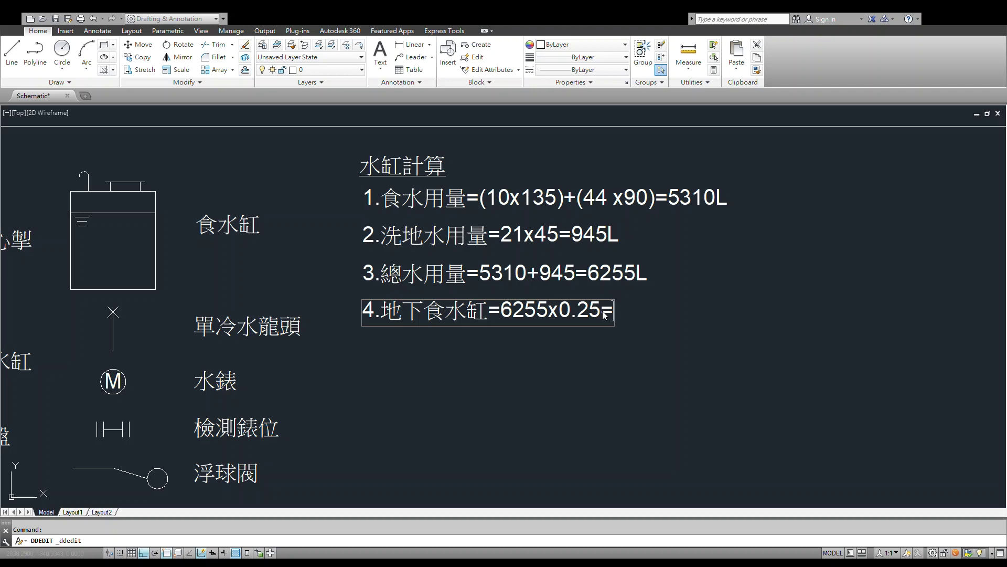
pyautogui.write('1565')
pyautogui.press('BackSpace')
pyautogui.write('5L')
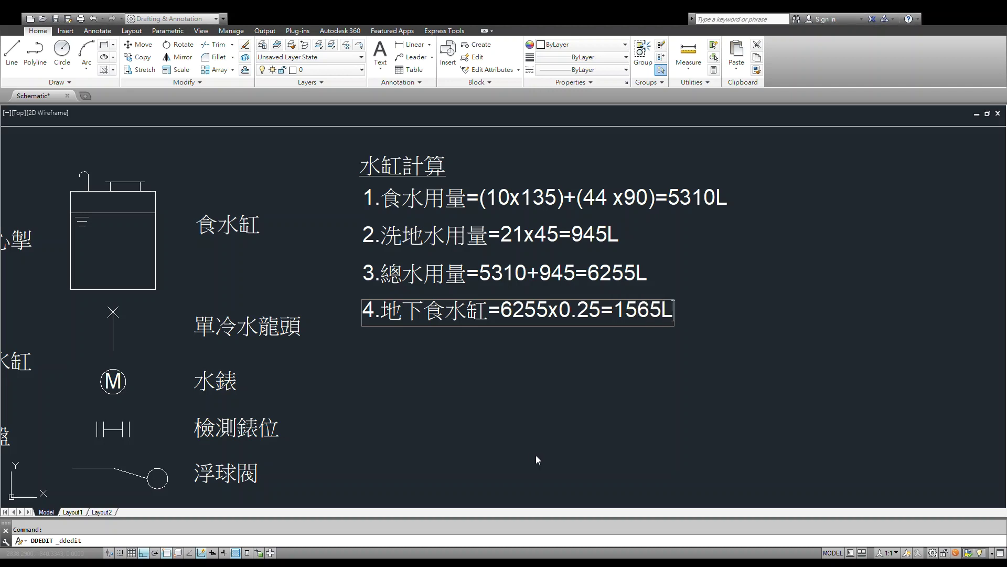
pyautogui.click(536, 454)
# Copy line 4 below, renaming it 天台面食水缸 and changing 0.25 to 0.75.
pyautogui.click(450, 338)
pyautogui.doubleClick(387, 349)
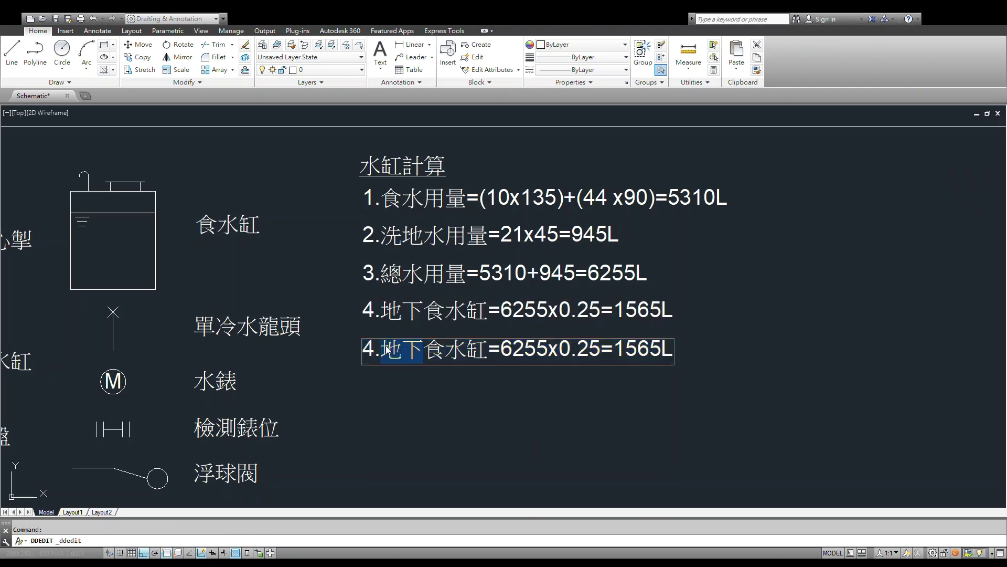
pyautogui.write('天月')
pyautogui.write('面')
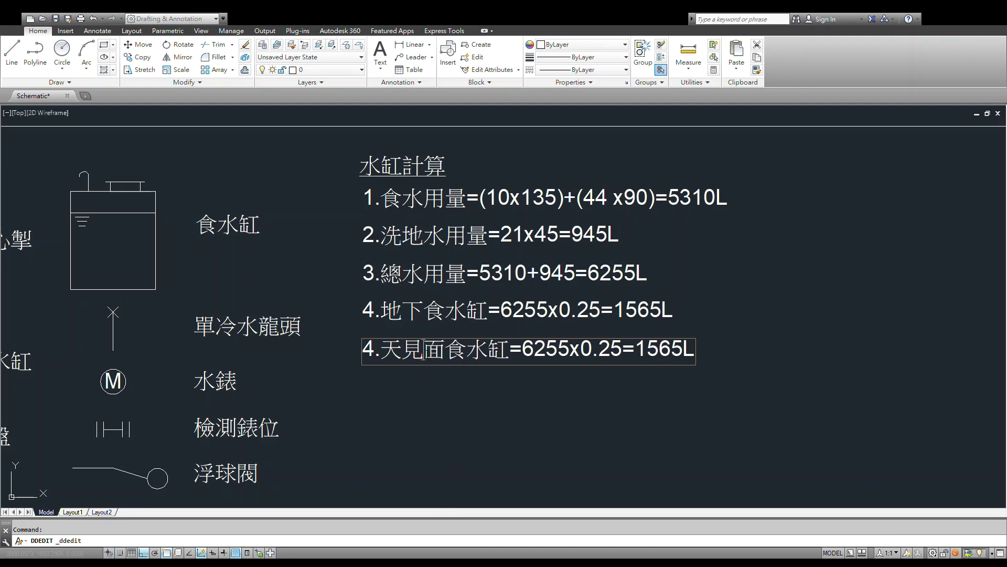
pyautogui.press('BackSpace')
pyautogui.write('台')
pyautogui.moveTo(611, 351); pyautogui.dragTo(622, 351)
pyautogui.write('7')
pyautogui.press('Return')
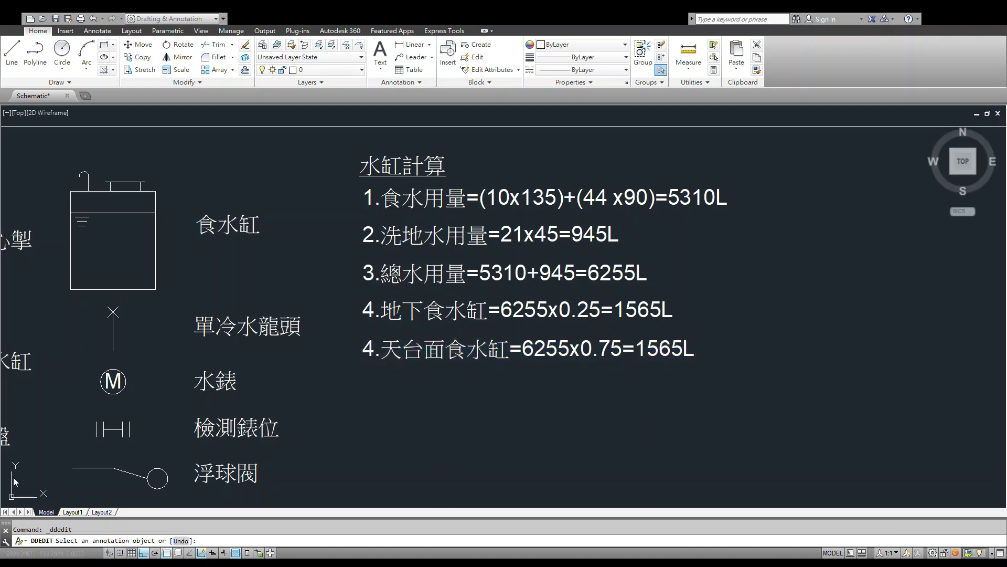
# Add /2 to the roof tank formula and select the old 4695 result for replacement.
pyautogui.click(656, 355)
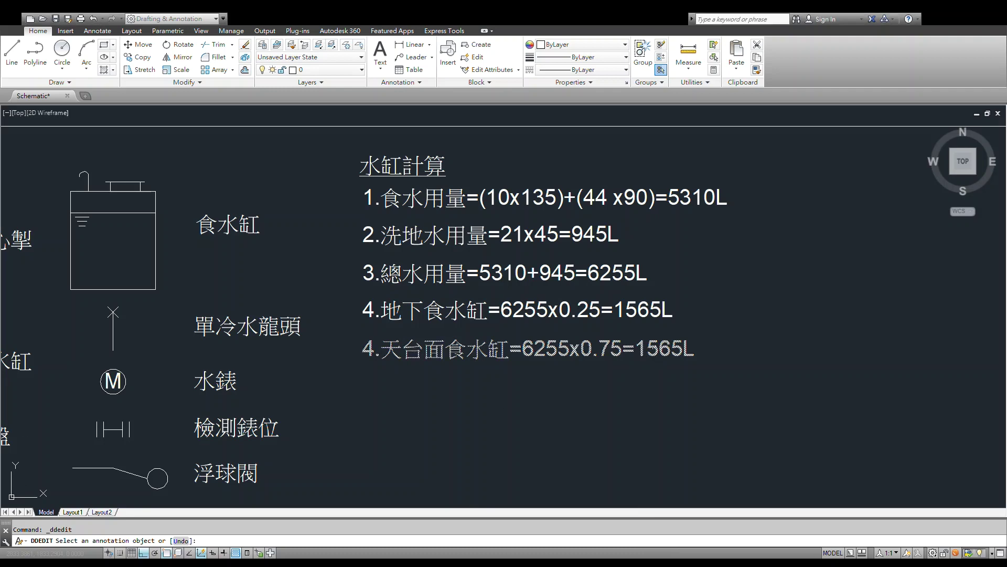
pyautogui.write('469')
pyautogui.scroll(-3, 683, 350)
pyautogui.scroll(3, 656, 367)
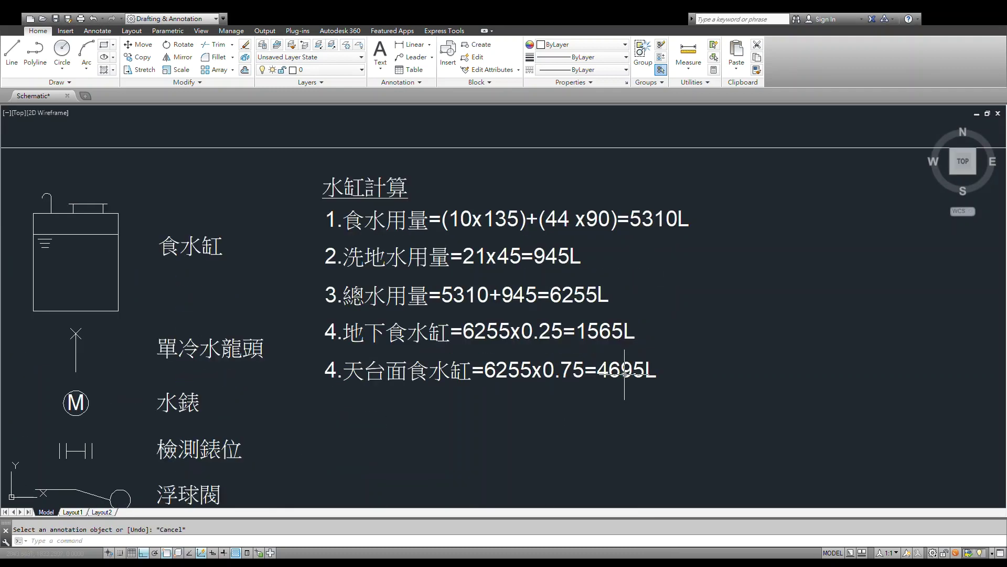
pyautogui.doubleClick(656, 371)
pyautogui.click(589, 371)
pyautogui.write('/2)')
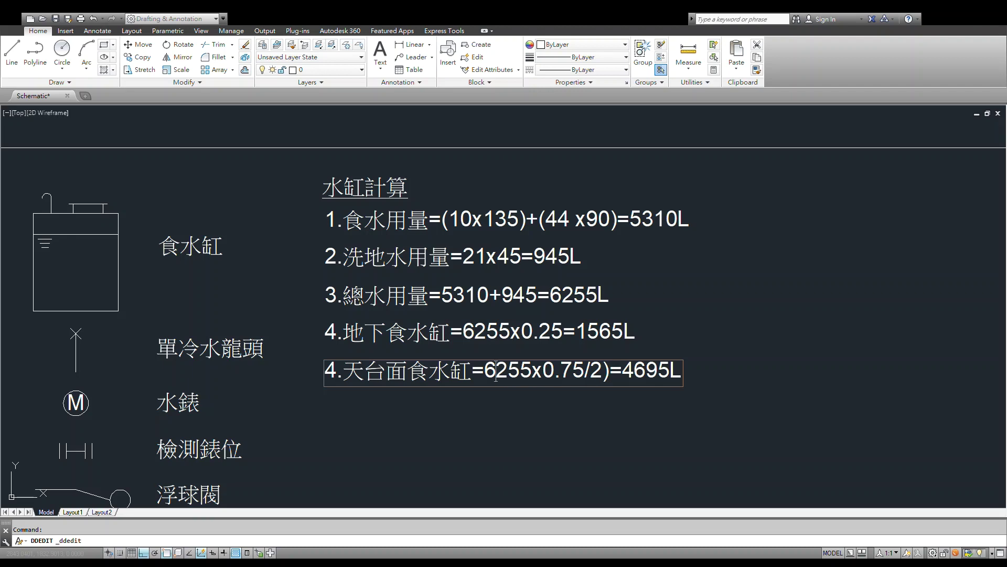
pyautogui.click(485, 371)
pyautogui.write('(')
pyautogui.press('Delete')
pyautogui.click(484, 370)
pyautogui.press('Delete')
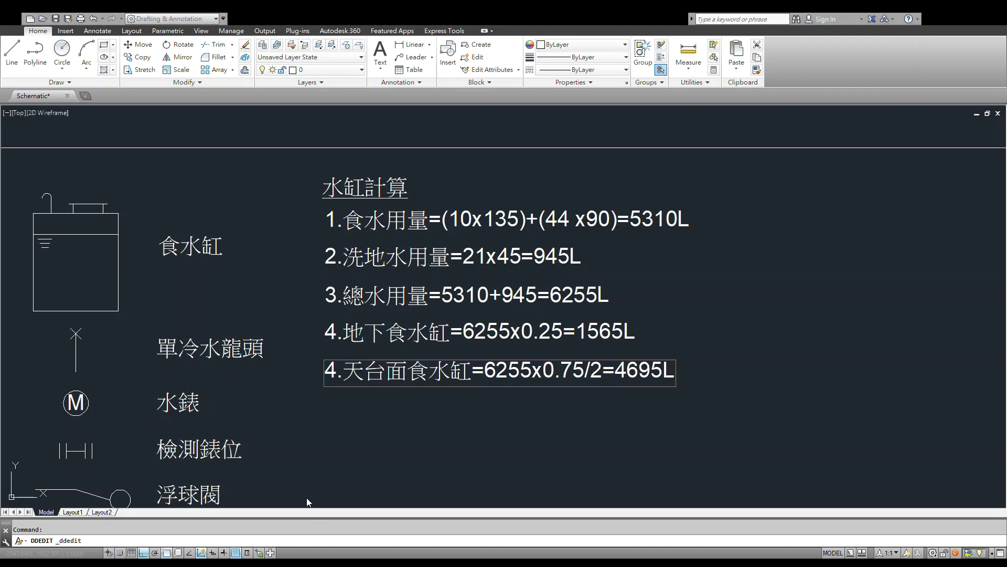
pyautogui.moveTo(615, 370); pyautogui.dragTo(662, 371)
# Finish the first roof tank label with volume 2345.
pyautogui.write('2345')
pyautogui.click(248, 248)
pyautogui.press('Escape')
pyautogui.scroll(-6, 248, 247)
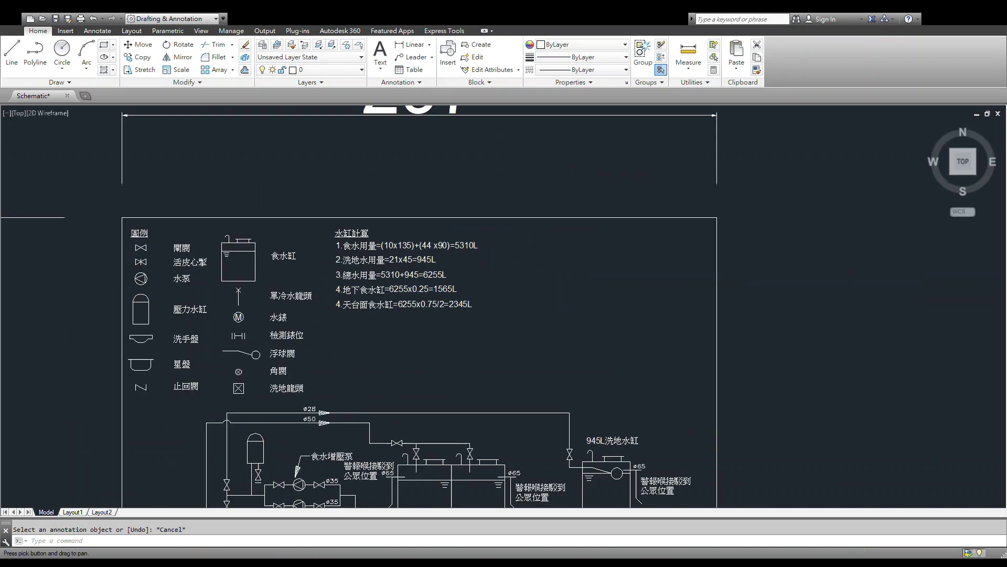
pyautogui.scroll(2, 293, 304)
pyautogui.scroll(2, 293, 305)
pyautogui.scroll(-2, 292, 305)
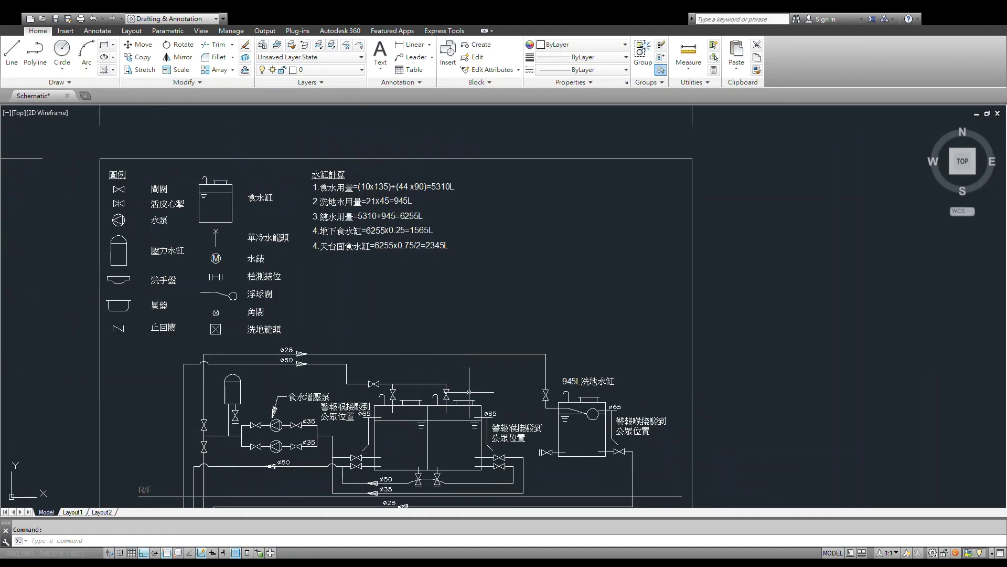
pyautogui.scroll(2, 293, 305)
pyautogui.scroll(-5, 434, 266)
pyautogui.scroll(4, 399, 262)
pyautogui.scroll(-3, 378, 263)
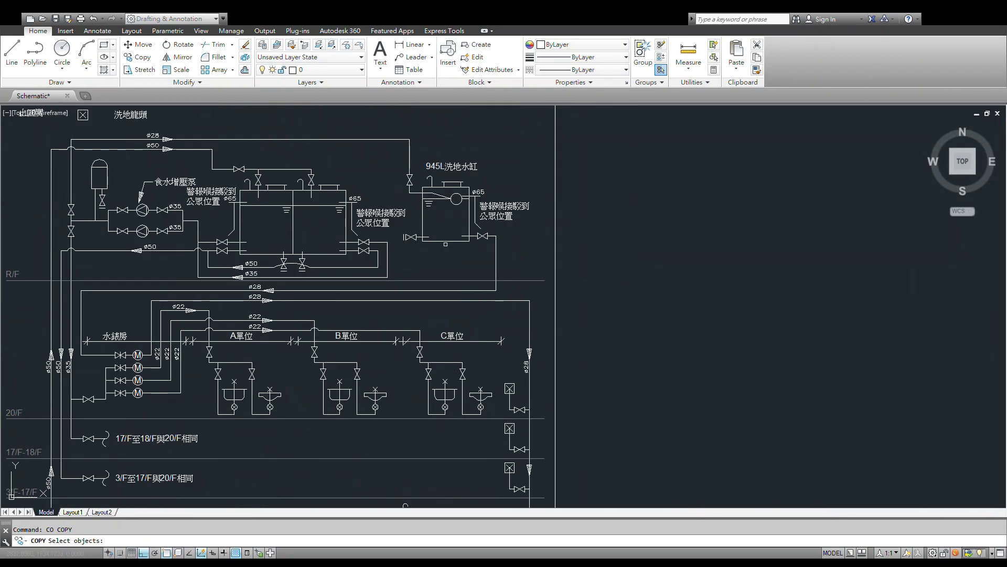
pyautogui.scroll(1, 373, 262)
# Place a copy of the 945L label at the roof tanks and change it to 2345L食水缸.
pyautogui.click(374, 262)
pyautogui.scroll(3, 374, 262)
pyautogui.scroll(2, 525, 283)
pyautogui.doubleClick(551, 283)
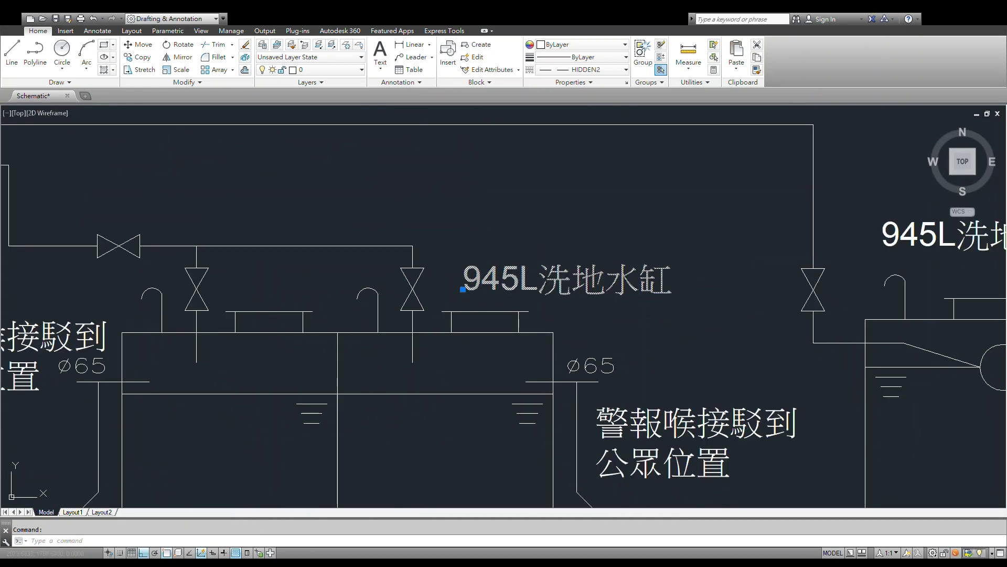
pyautogui.moveTo(539, 279); pyautogui.dragTo(572, 279)
pyautogui.write('人')
pyautogui.press('BackSpace')
pyautogui.write('食')
pyautogui.moveTo(572, 284); pyautogui.dragTo(586, 344, button='middle')
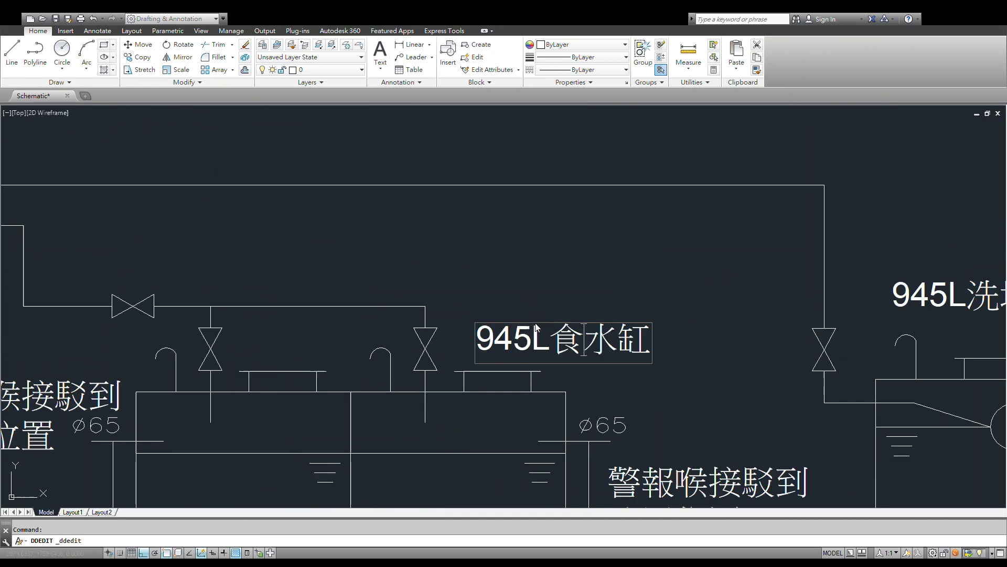
pyautogui.moveTo(476, 338); pyautogui.dragTo(532, 339)
pyautogui.write('2345')
pyautogui.press('Return')
# Copy the 2345L食水缸 label beside the pump-room tank.
pyautogui.click(532, 341)
pyautogui.scroll(-2, 260, 346)
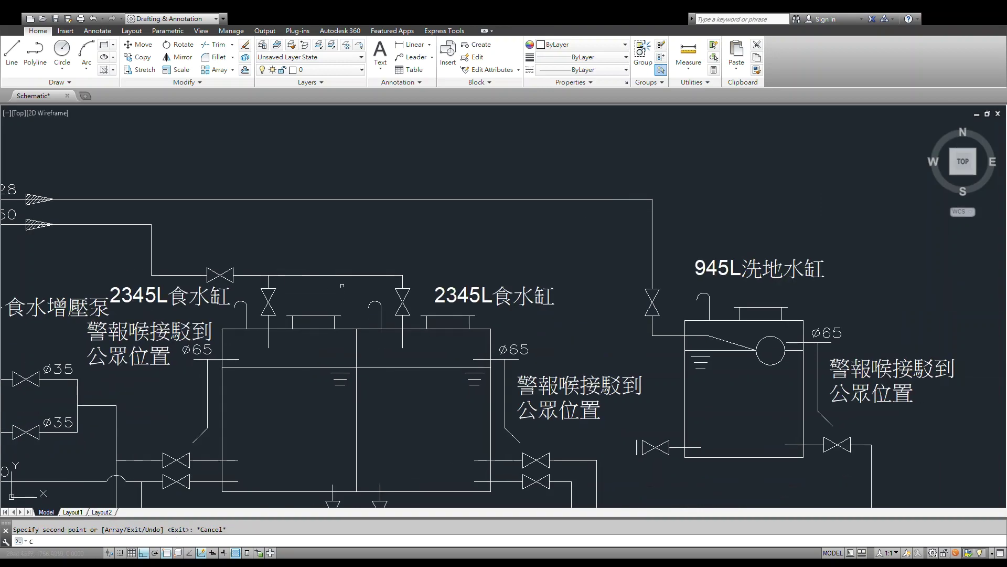
pyautogui.scroll(-3, 260, 346)
pyautogui.scroll(3, 261, 347)
pyautogui.moveTo(220, 446); pyautogui.dragTo(210, 220, button='middle')
pyautogui.click(203, 362)
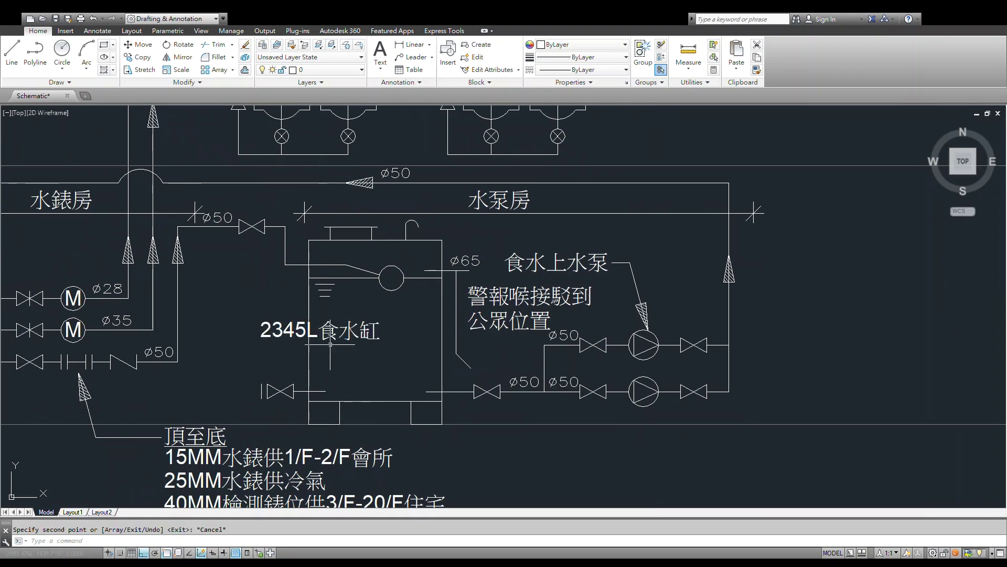
pyautogui.scroll(2, 204, 362)
pyautogui.click(108, 332)
pyautogui.doubleClick(108, 331)
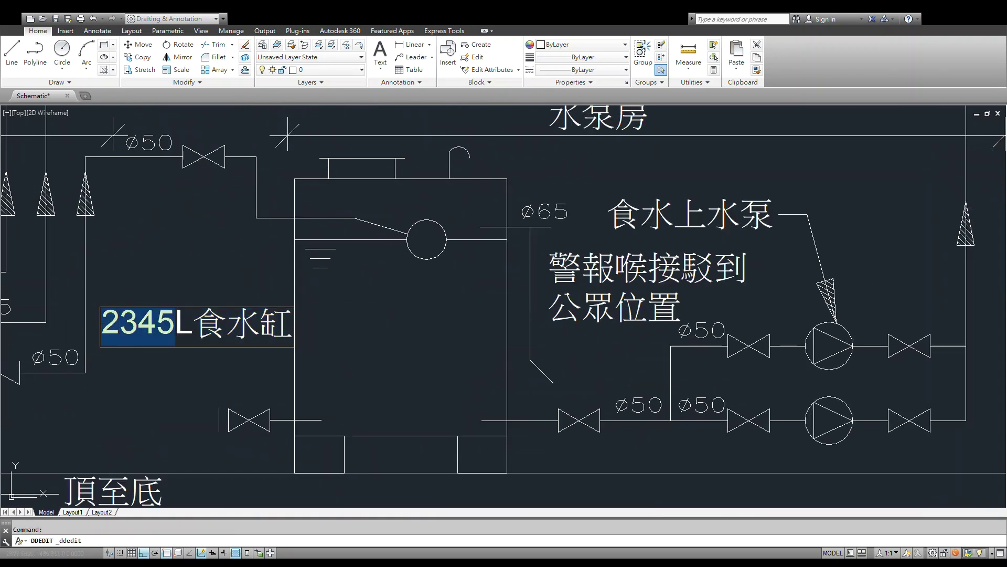
pyautogui.press('Escape')
pyautogui.scroll(-3, 371, 177)
pyautogui.scroll(-3, 372, 177)
pyautogui.scroll(5, 371, 178)
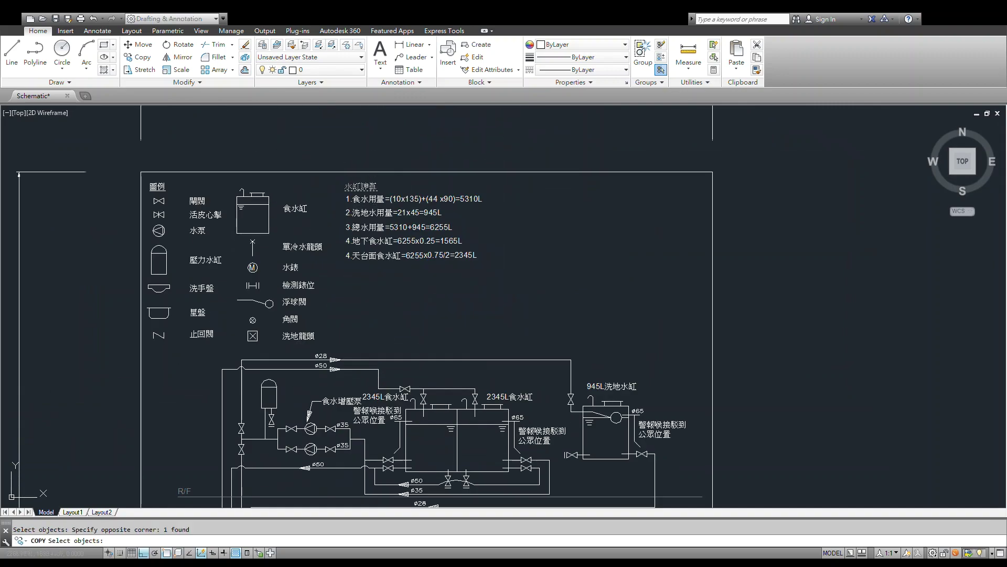
# Inspect the calculation title text without changing it.
pyautogui.press('Return')
pyautogui.click(360, 187)
pyautogui.click(361, 275)
pyautogui.scroll(2, 361, 275)
pyautogui.doubleClick(361, 280)
pyautogui.press('Escape')
pyautogui.scroll(-5, 422, 291)
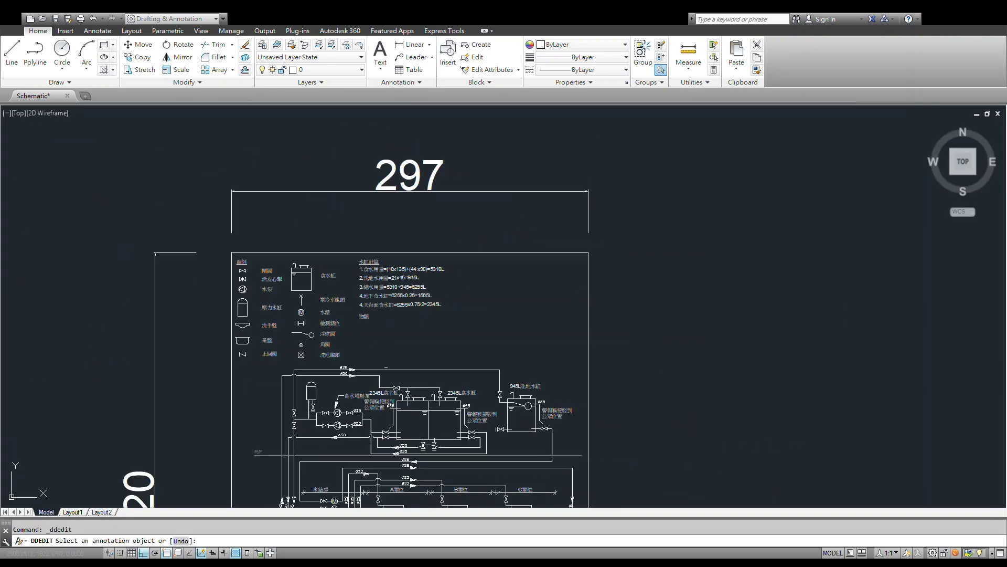
pyautogui.scroll(4, 422, 291)
pyautogui.scroll(-2, 423, 291)
pyautogui.scroll(6, 394, 370)
# Relabel the first ø50 pipe as ø54 using %%c54.
pyautogui.doubleClick(368, 367)
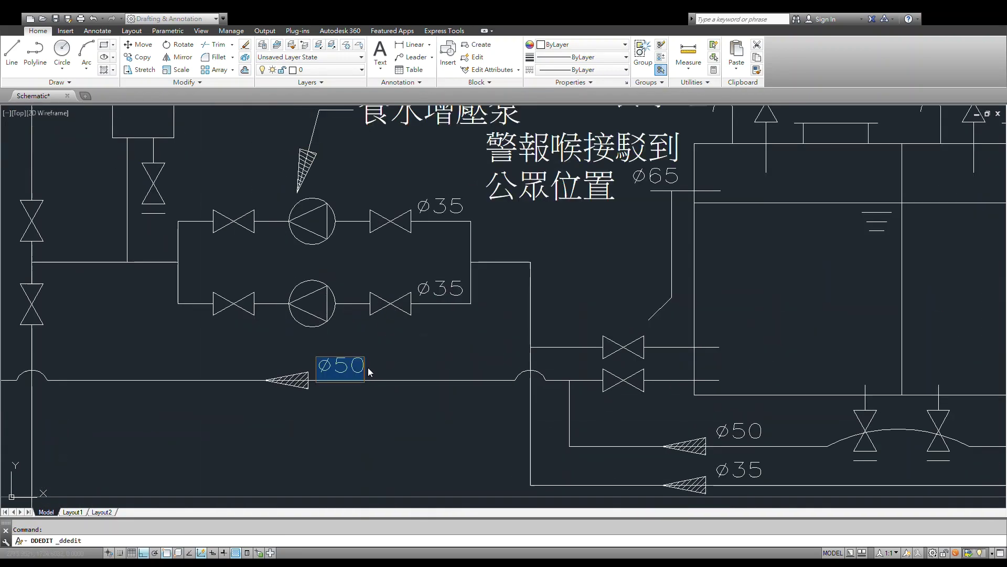
pyautogui.write('%%c54')
pyautogui.press('Return')
pyautogui.scroll(-3, 424, 210)
pyautogui.scroll(-3, 472, 262)
pyautogui.scroll(6, 305, 370)
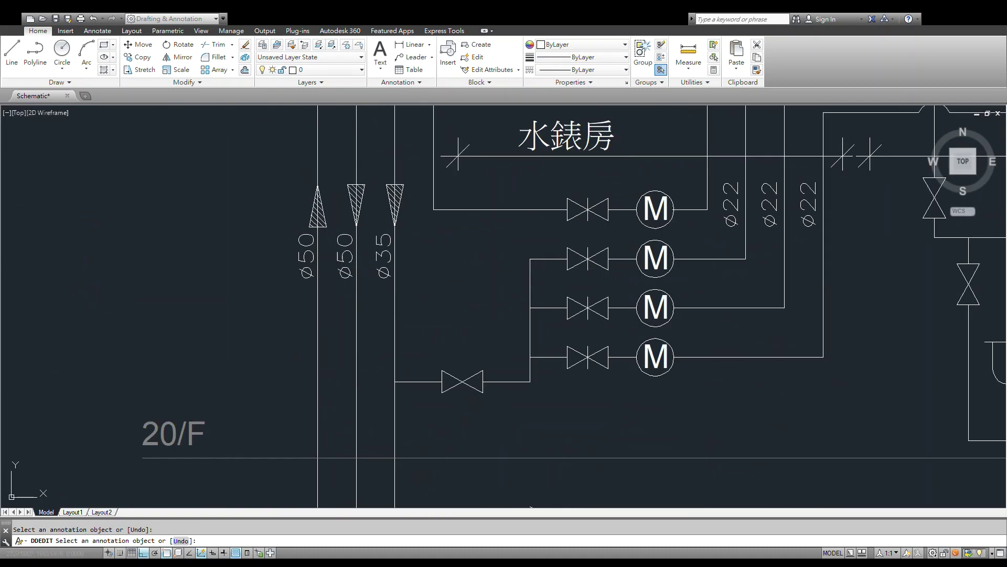
pyautogui.click(328, 276)
pyautogui.scroll(-3, 405, 281)
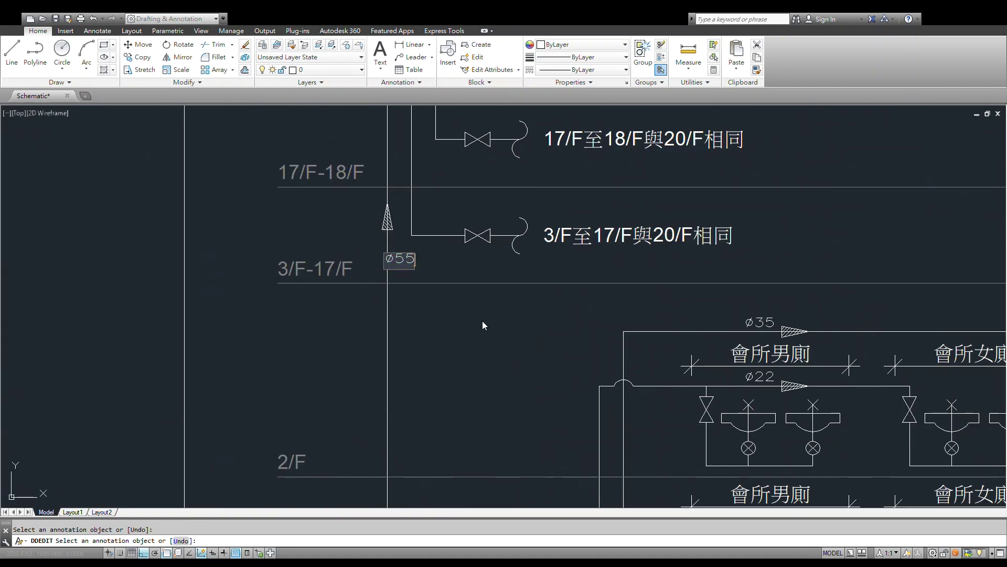
pyautogui.scroll(-4, 482, 320)
pyautogui.scroll(4, 456, 367)
pyautogui.scroll(-3, 458, 405)
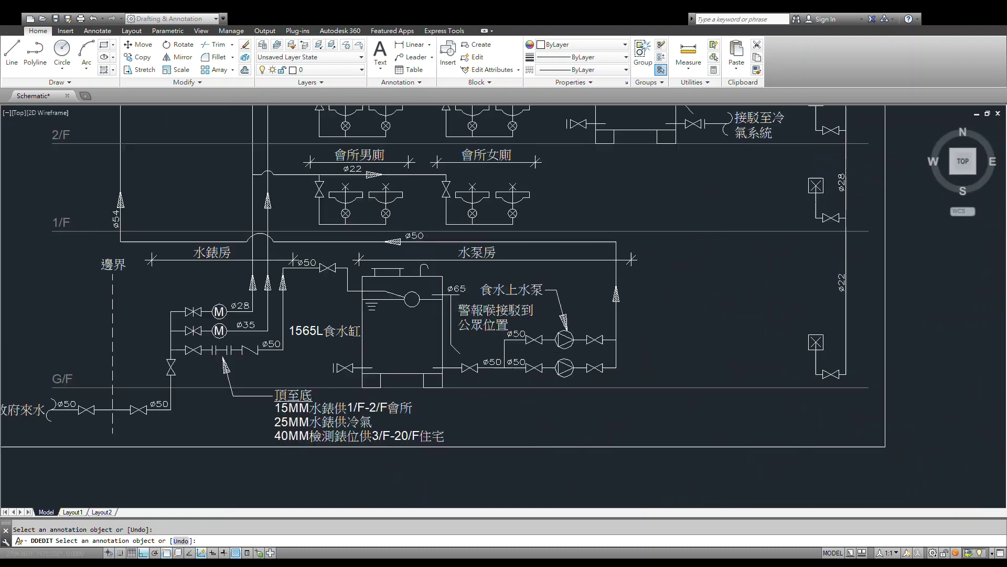
pyautogui.scroll(4, 304, 257)
# Relabel the ø50 pipe near the tank as ø54.
pyautogui.click(303, 257)
pyautogui.write('%%c54')
pyautogui.press('Return')
pyautogui.click(225, 464)
pyautogui.scroll(-3, 264, 463)
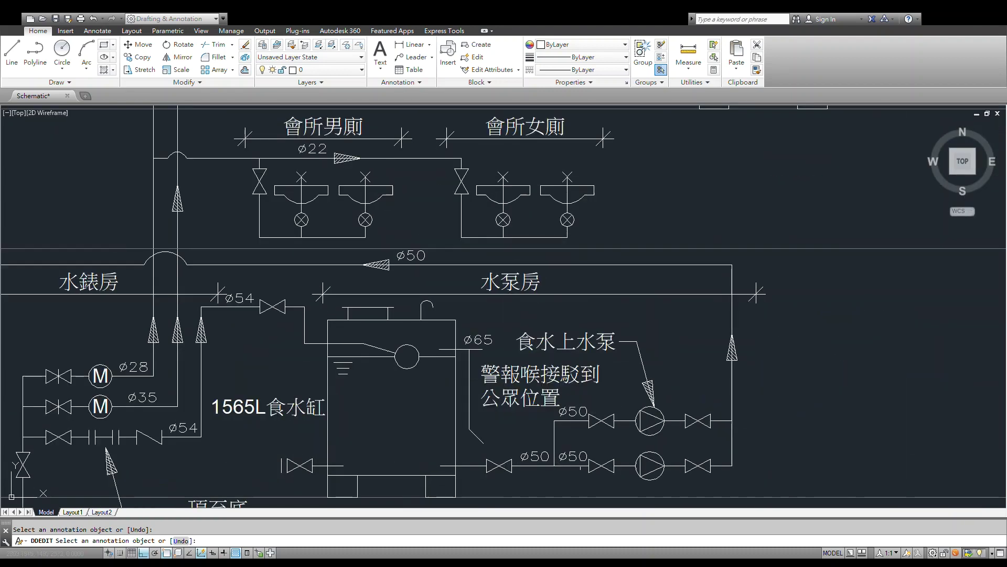
pyautogui.scroll(4, 577, 420)
# Relabel the ø50 pipes beside the pumps as ø54.
pyautogui.click(572, 455)
pyautogui.write('%%c54')
pyautogui.click(572, 382)
pyautogui.write('%%c54')
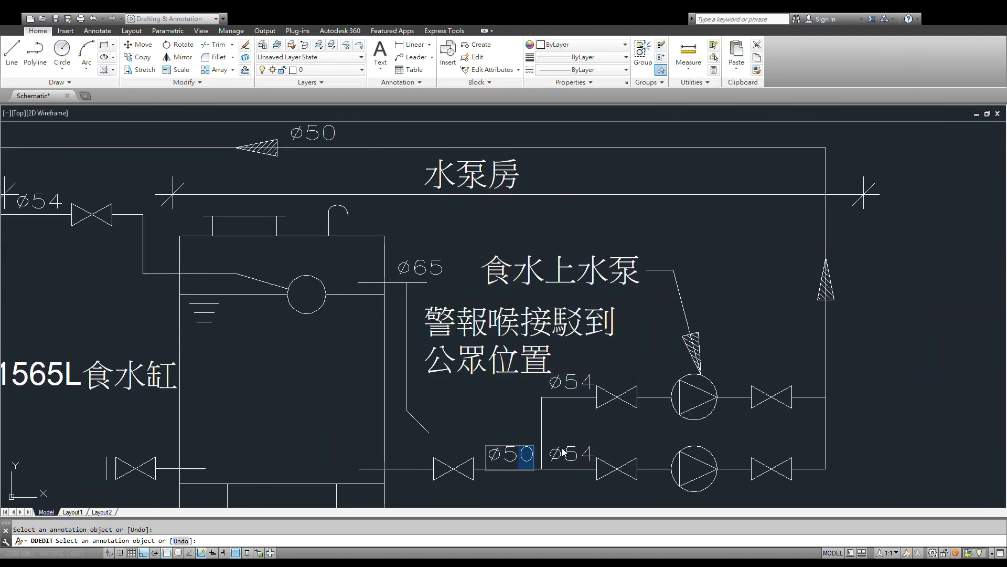
pyautogui.scroll(-4, 524, 460)
pyautogui.scroll(4, 241, 482)
pyautogui.scroll(-2, 325, 405)
pyautogui.press('Escape')
pyautogui.scroll(-2, 325, 405)
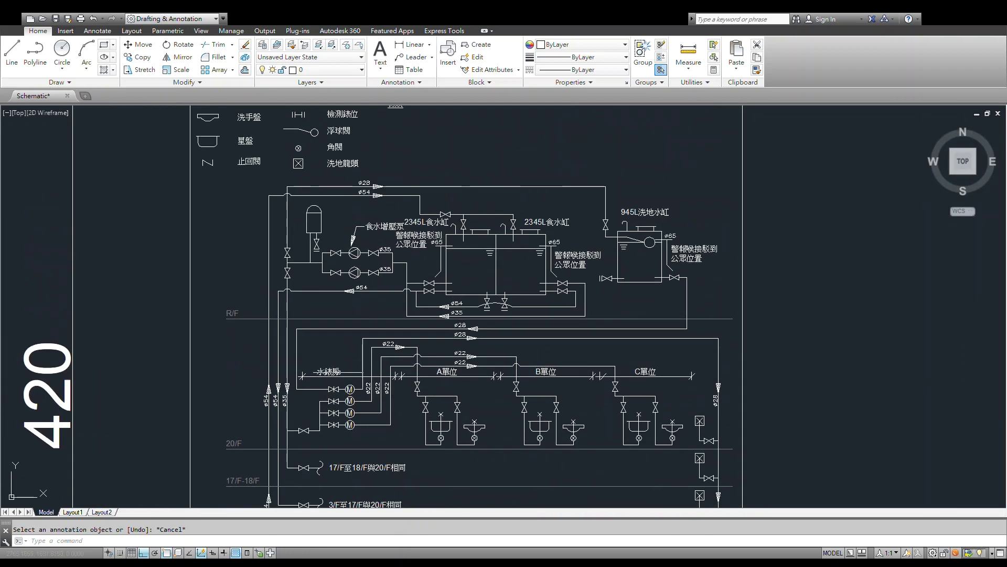
pyautogui.scroll(4, 346, 294)
# Edit the line under the heading to read 直徑22MM至54MM.
pyautogui.doubleClick(346, 288)
pyautogui.write('十')
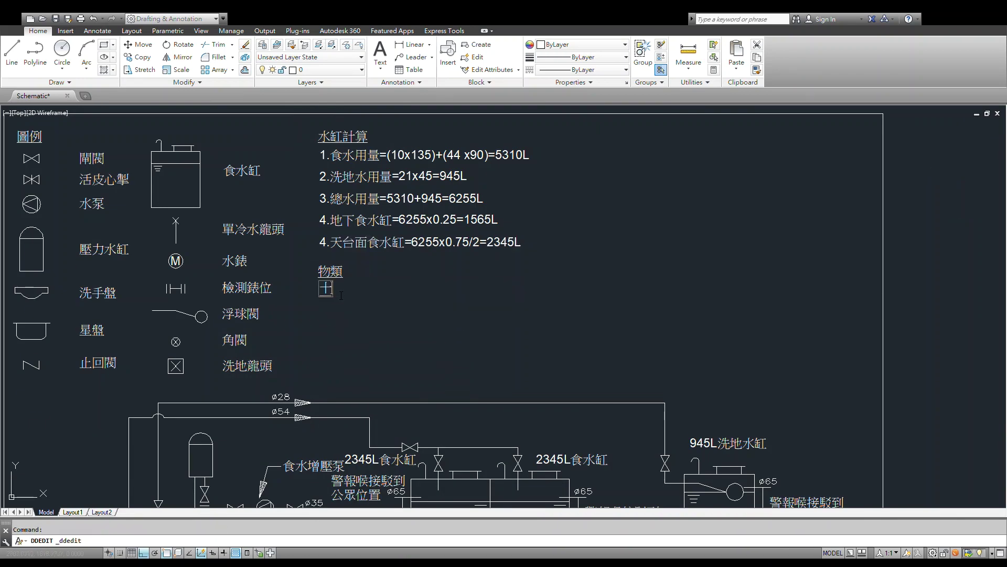
pyautogui.write('土')
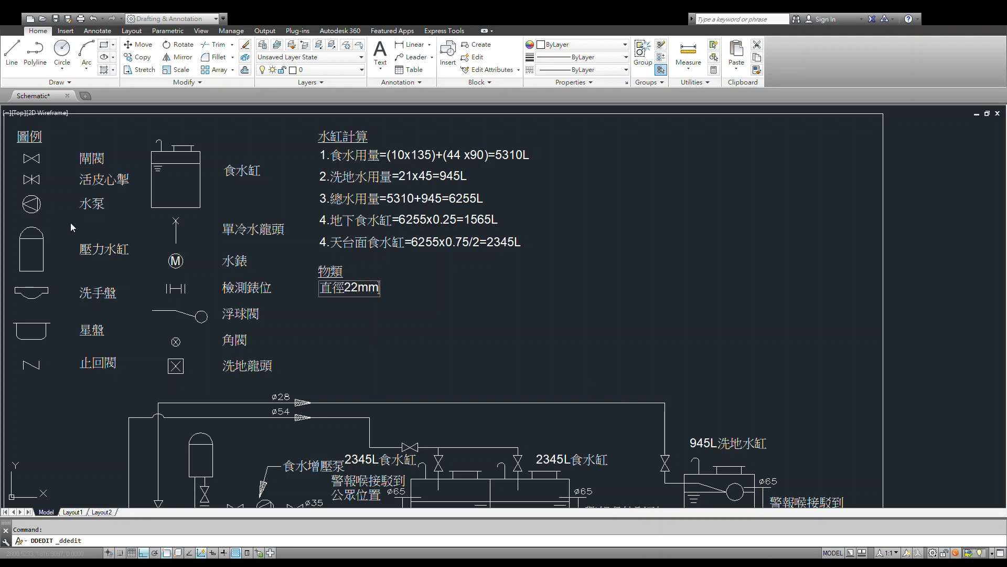
pyautogui.write('54MM')
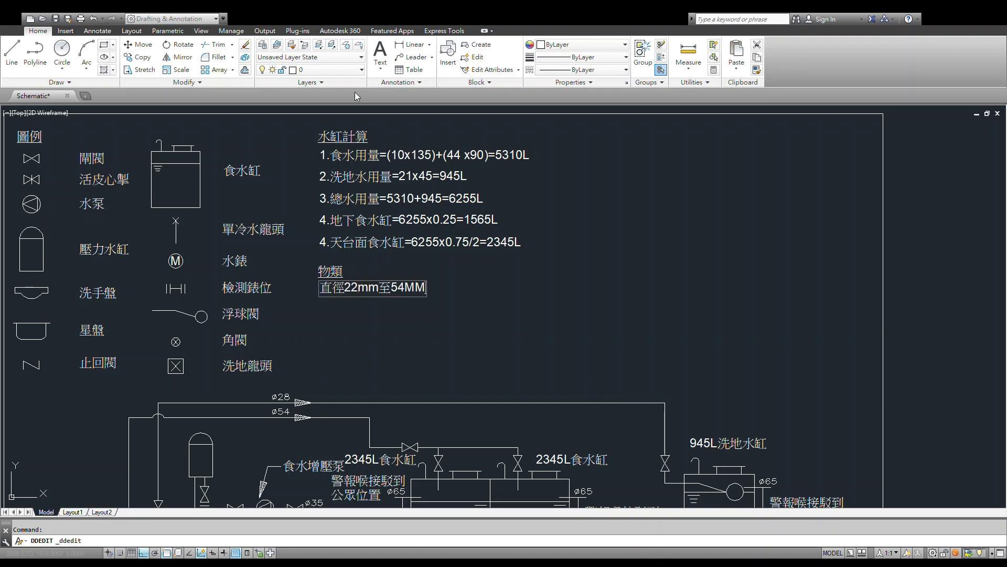
pyautogui.press('Left')
pyautogui.press('Left')
pyautogui.press('Left')
pyautogui.press('BackSpace')
pyautogui.press('BackSpace')
pyautogui.write('MM')
# Correct the 物類 heading to 物料.
pyautogui.scroll(2, 363, 294)
pyautogui.click(304, 257)
pyautogui.press('BackSpace')
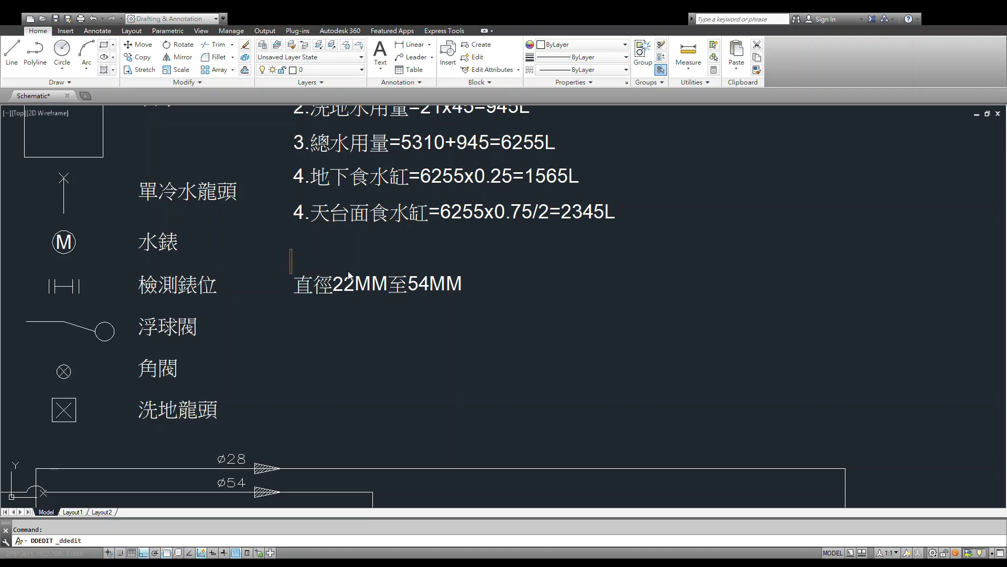
pyautogui.write('HH料')
pyautogui.press('Return')
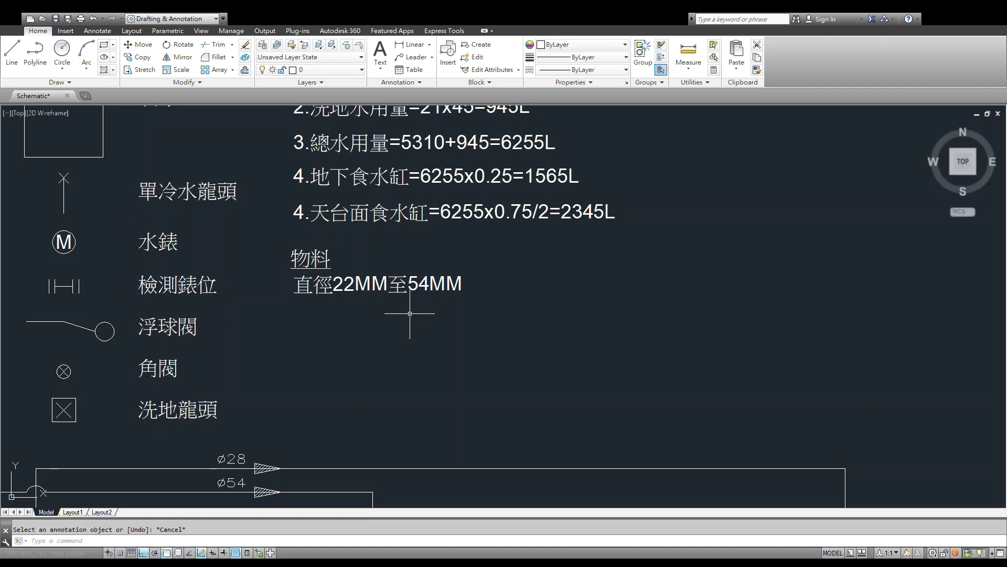
# Copy the 直徑22MM至54MM line to the right of the original.
pyautogui.click(315, 258)
pyautogui.write('co')
pyautogui.press('Return')
pyautogui.press('Escape')
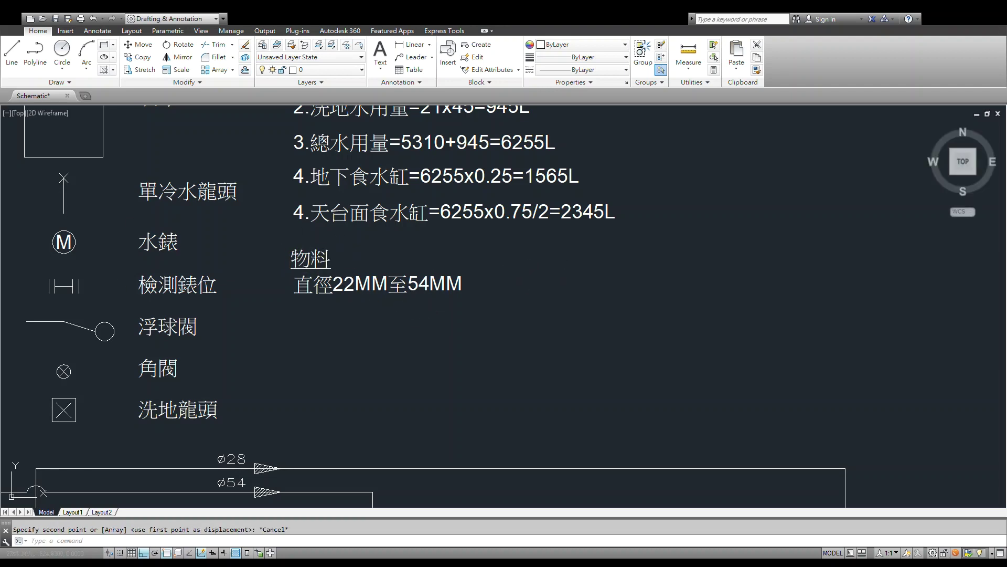
pyautogui.click(378, 284)
pyautogui.write('co')
pyautogui.press('Return')
pyautogui.click(378, 284)
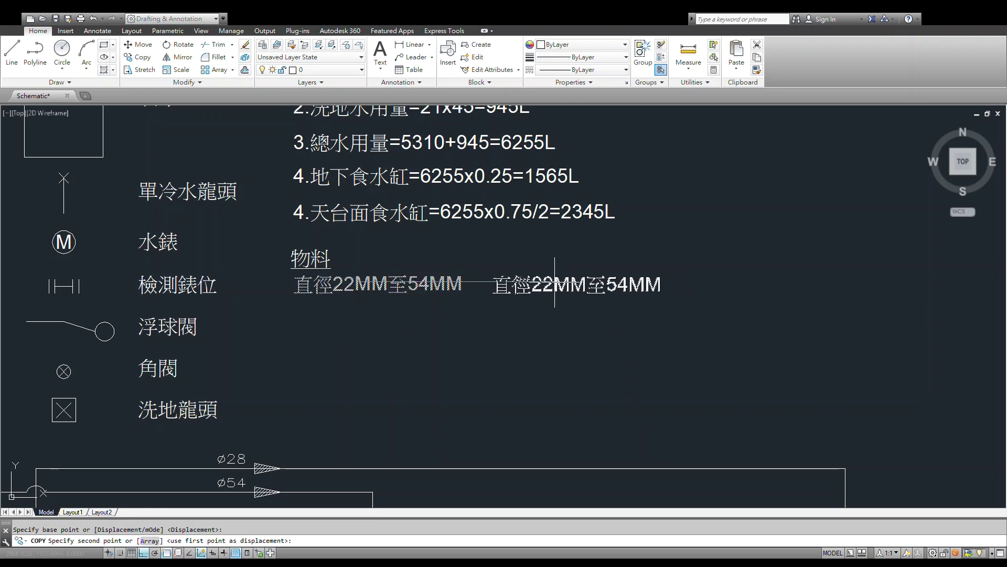
pyautogui.click(572, 284)
# Change the copied text to 銅.
pyautogui.doubleClick(534, 287)
pyautogui.write('金')
pyautogui.press('BackSpace')
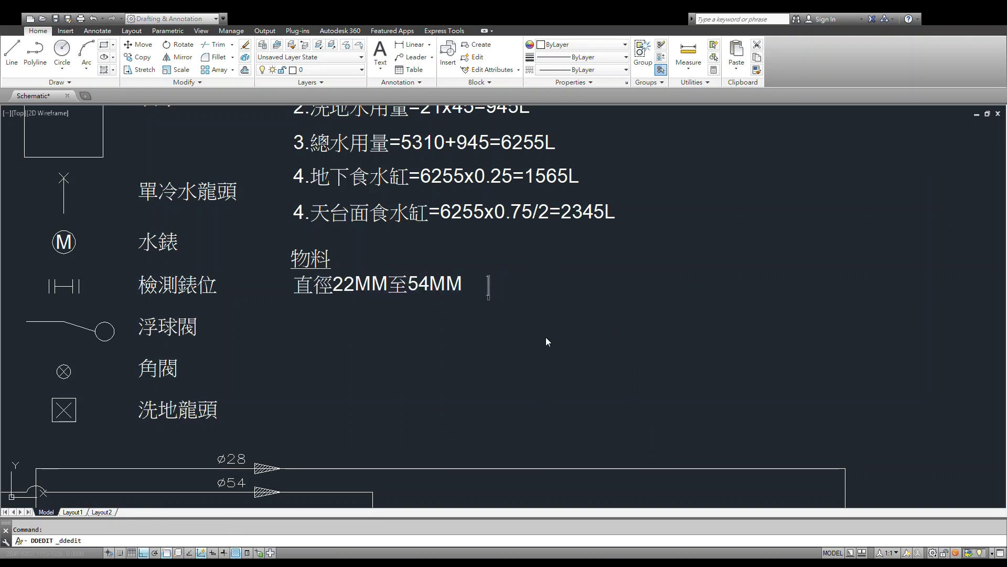
pyautogui.write('銅')
pyautogui.press('Return')
# Enter BSEN1057 as the standard and complete the pipe text as 銅喉.
pyautogui.doubleClick(689, 293)
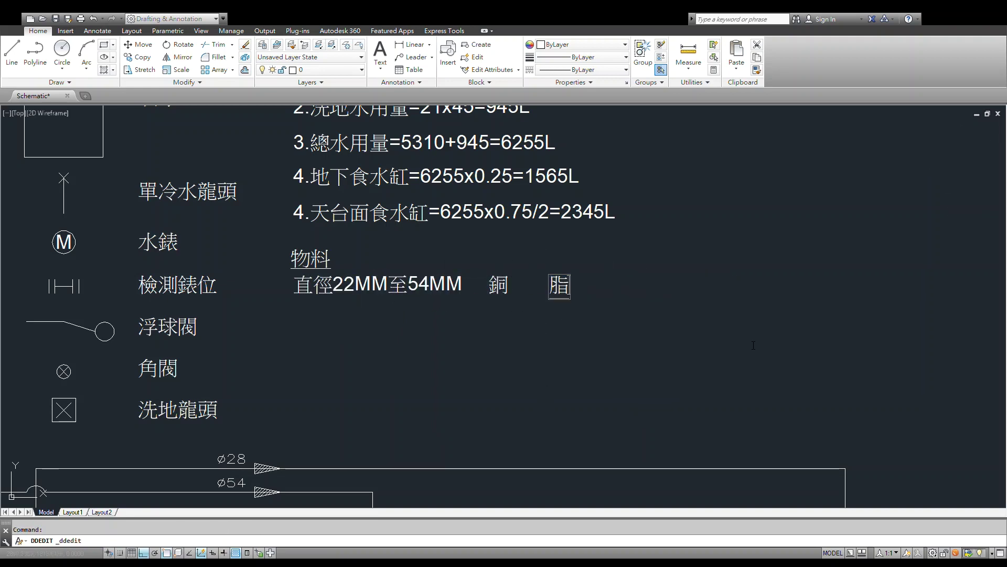
pyautogui.write('BSEN1057')
pyautogui.press('Return')
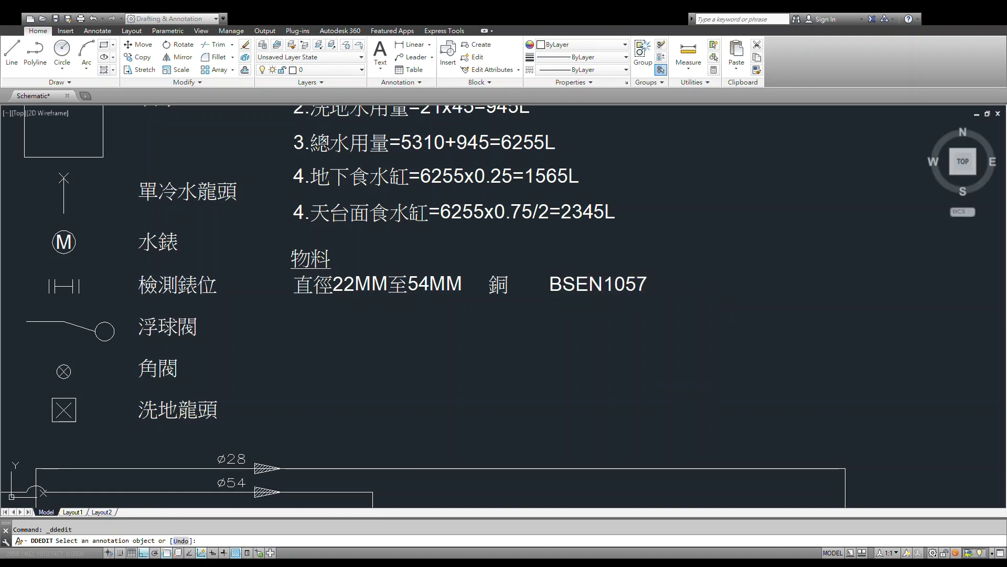
pyautogui.click(623, 315)
pyautogui.click(505, 288)
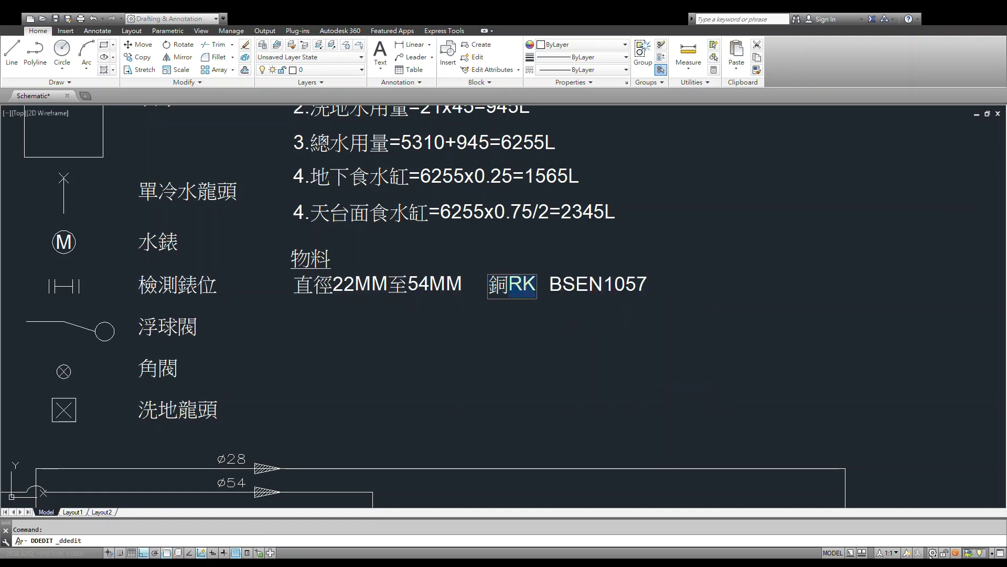
pyautogui.press('Return')
pyautogui.scroll(-3, 579, 340)
pyautogui.scroll(3, 597, 371)
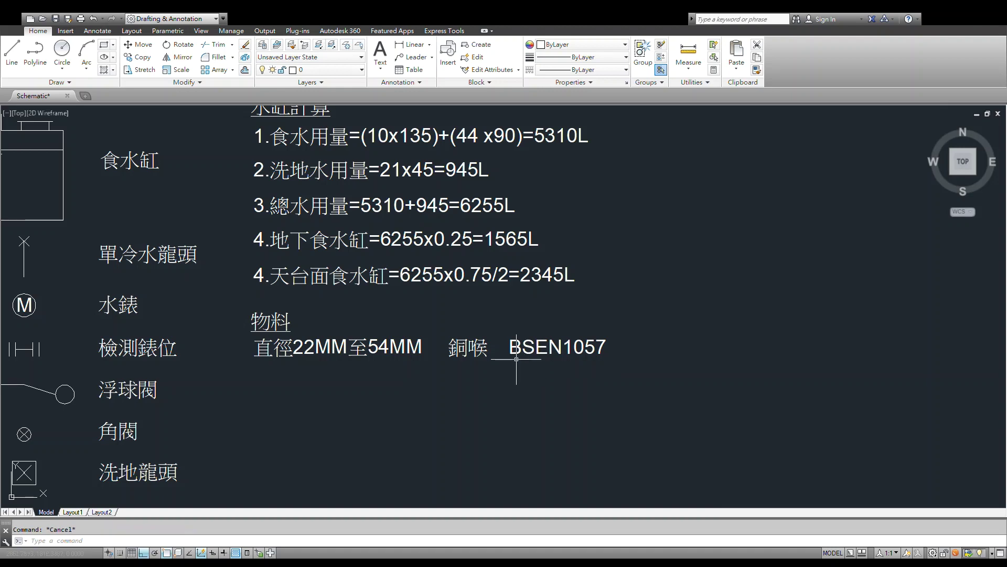
# Copy the materials row below and change it to 銅喉配件 BSEN1243.
pyautogui.write('co')
pyautogui.press('Return')
pyautogui.click(382, 345)
pyautogui.click(382, 373)
pyautogui.press('Return')
pyautogui.doubleClick(468, 376)
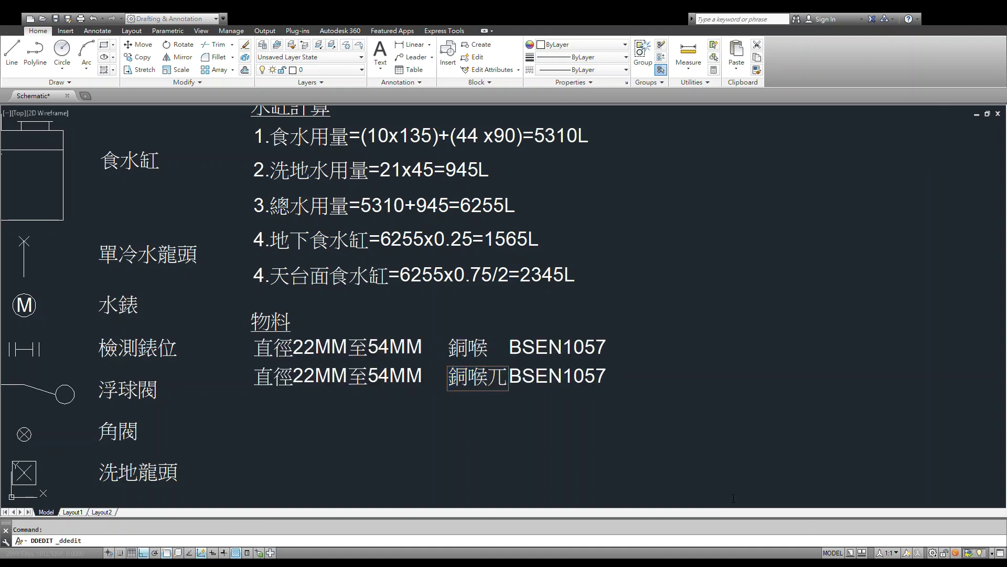
pyautogui.write('件')
pyautogui.scroll(-2, 536, 420)
pyautogui.press('Return')
pyautogui.click(629, 376)
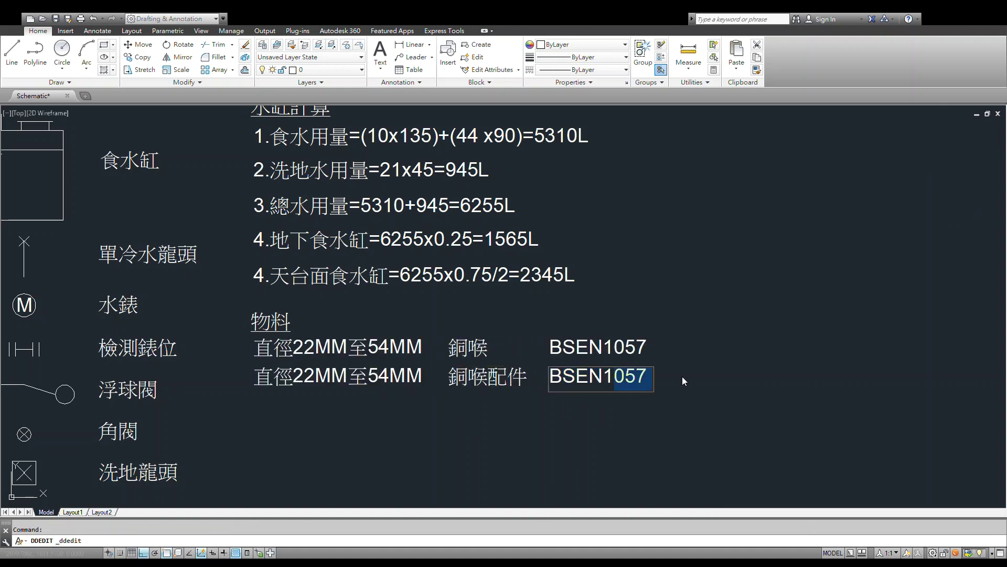
pyautogui.write('1243')
pyautogui.scroll(-2, 658, 398)
pyautogui.write('co')
pyautogui.press('Return')
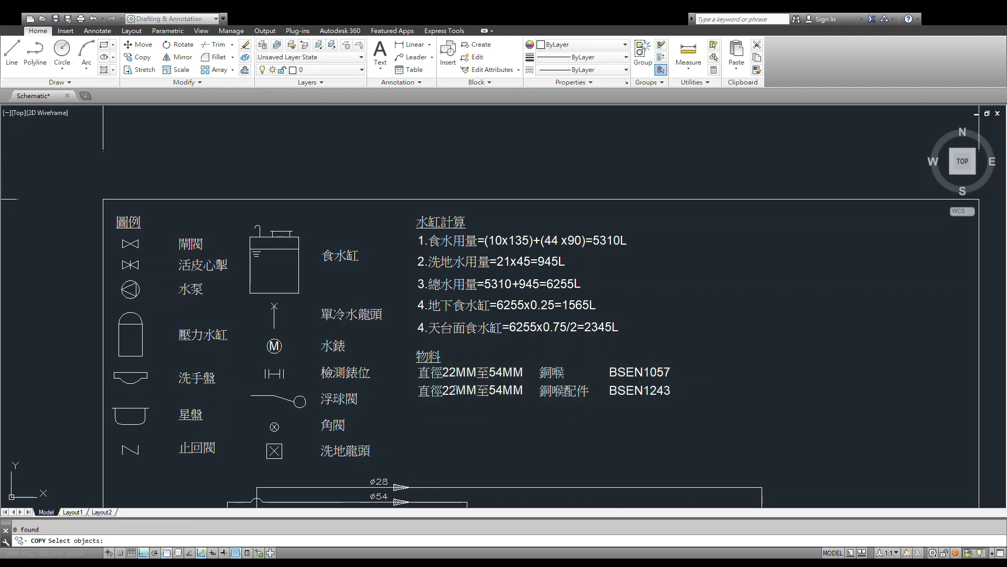
# Copy the 物料 heading and first materials row to just below the materials list.
pyautogui.moveTo(412, 347); pyautogui.dragTo(677, 381)
pyautogui.press('Return')
pyautogui.click(432, 357)
pyautogui.click(431, 418)
# Edit the copied heading to 接駁方法 and its line to 軟焊接駁.
pyautogui.press('Return')
pyautogui.doubleClick(429, 418)
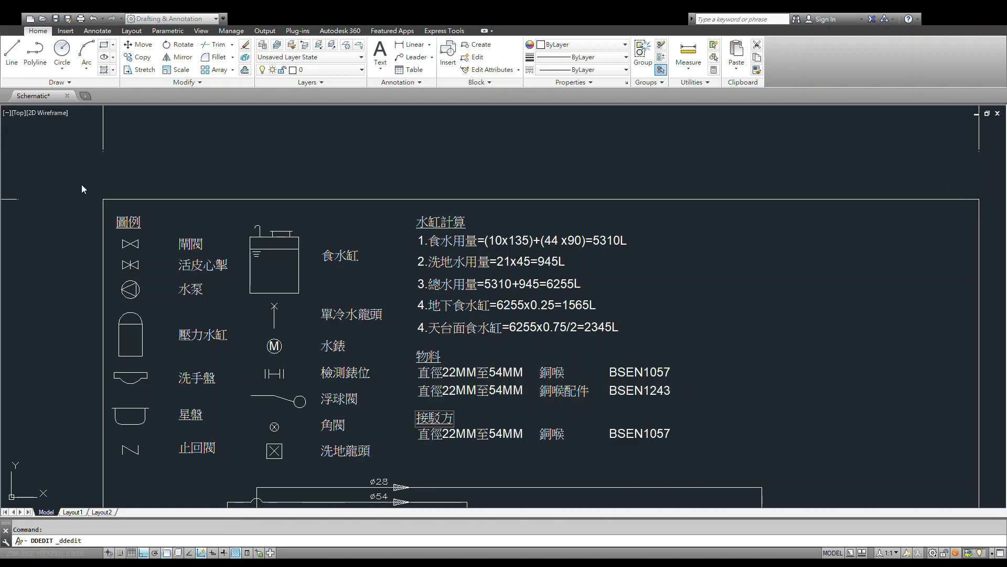
pyautogui.click(463, 439)
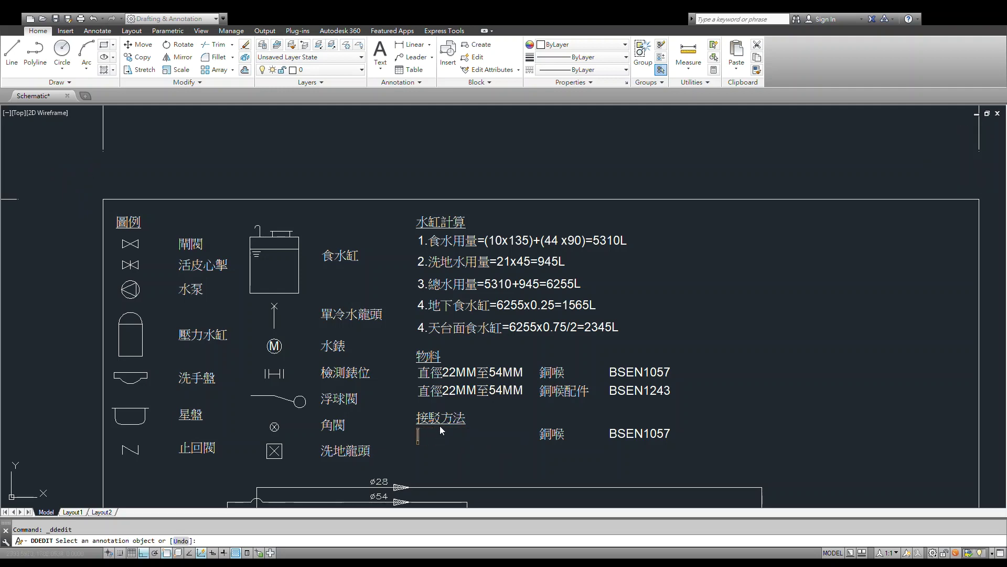
pyautogui.write('定軟焊表')
# Erase the leftover copied 銅喉 and BSEN1057 texts.
pyautogui.press('Escape')
pyautogui.click(660, 421)
pyautogui.click(511, 456)
pyautogui.press('e')
pyautogui.press('Return')
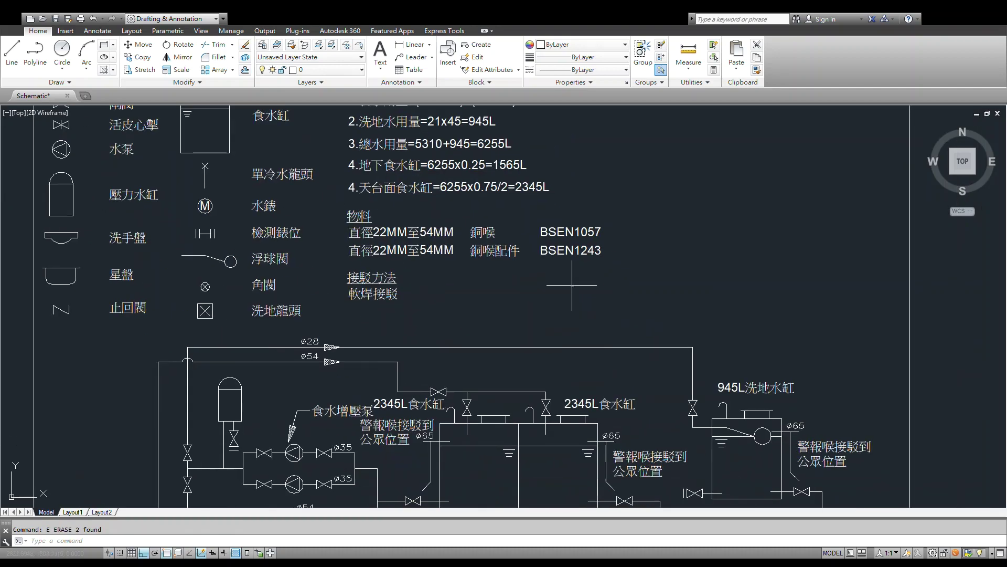
# Zoom and pan to review the legend and the finished notes.
pyautogui.scroll(-5, 396, 303)
pyautogui.scroll(3, 396, 303)
pyautogui.scroll(2, 396, 303)
pyautogui.moveTo(397, 303); pyautogui.dragTo(426, 229, button='middle')
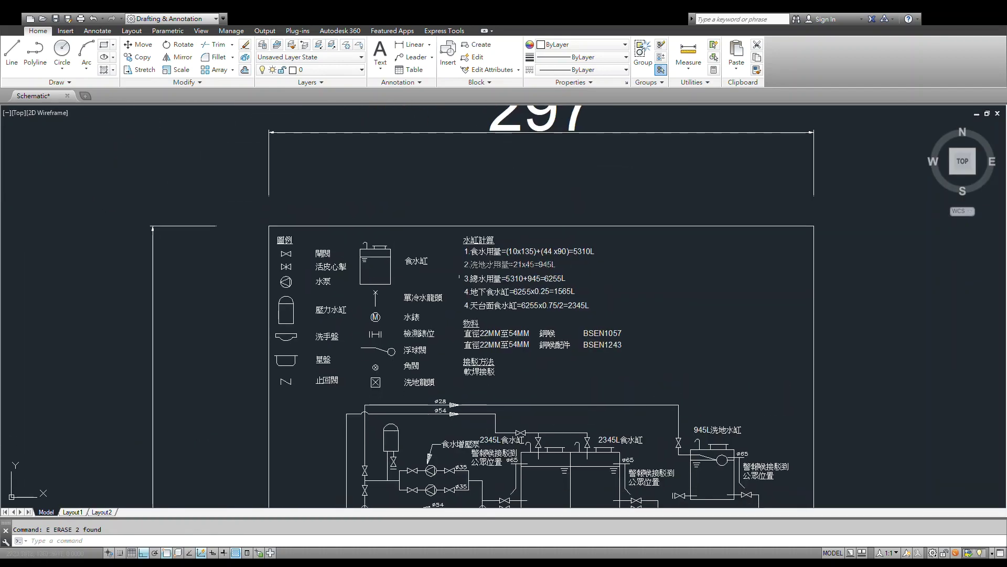
pyautogui.scroll(2, 425, 229)
pyautogui.scroll(-5, 435, 326)
pyautogui.scroll(5, 360, 391)
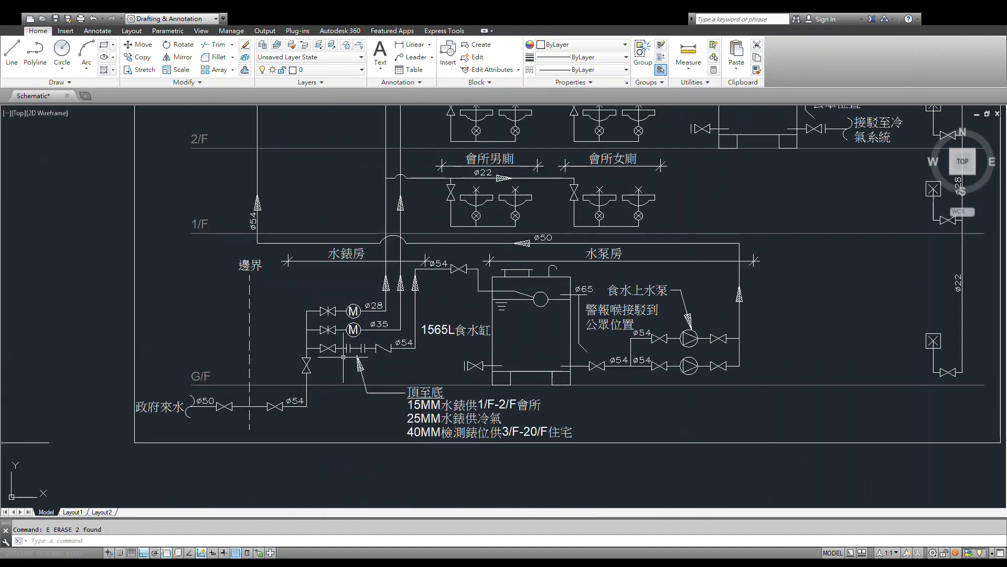
pyautogui.scroll(-1, 360, 392)
pyautogui.scroll(-1, 360, 391)
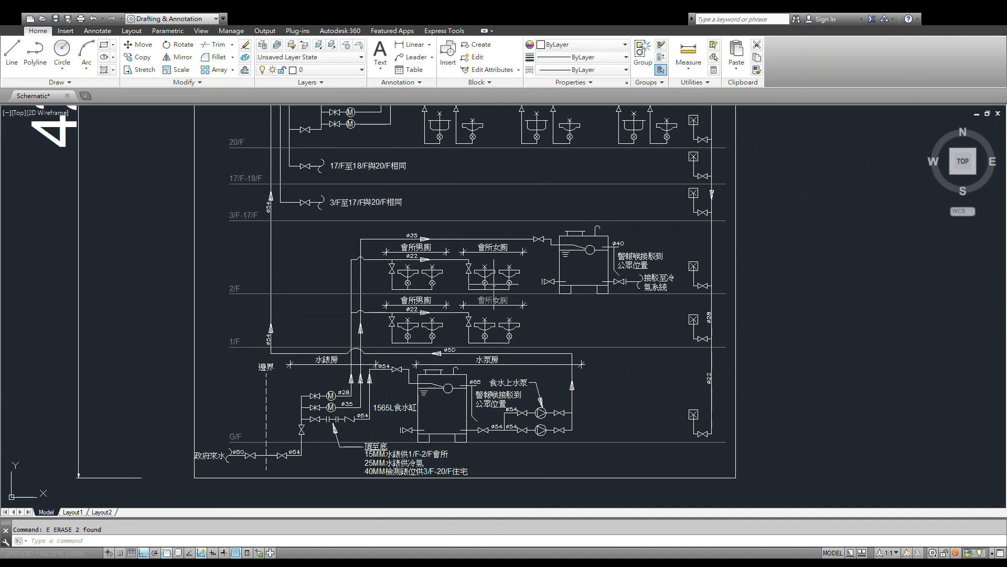
# Copy the 945L洗地水缸 label beside the tank above the 2/F clubhouse toilets.
pyautogui.moveTo(360, 392); pyautogui.dragTo(472, 263, button='middle')
pyautogui.press('c')
pyautogui.press('o')
pyautogui.press('Return')
pyautogui.click(483, 216)
pyautogui.press('Return')
pyautogui.click(507, 217)
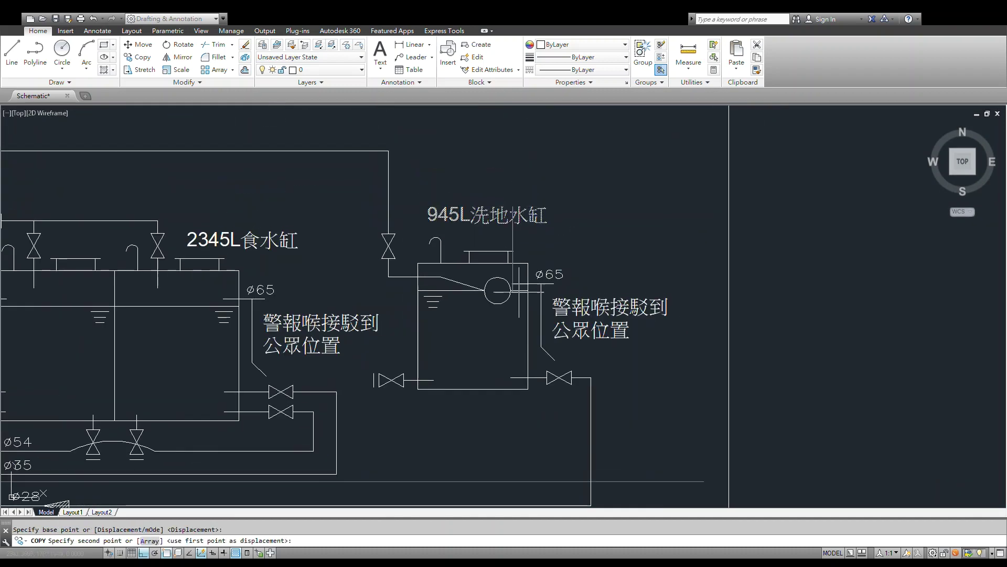
pyautogui.scroll(-2, 512, 349)
pyautogui.click(511, 349)
# Change the copied label to read 5000L冷氣水缸, then view the whole riser diagram.
pyautogui.doubleClick(498, 350)
pyautogui.write('000L洗地水缸')
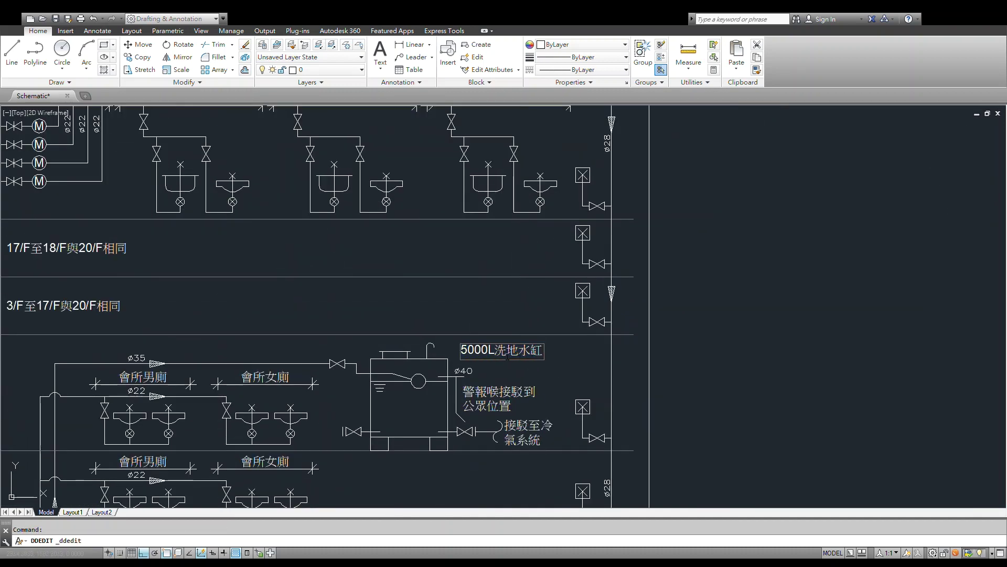
pyautogui.hotkey('shift', 'End')
pyautogui.click(584, 441)
pyautogui.press('Escape')
pyautogui.scroll(-3, 584, 441)
pyautogui.moveTo(367, 315); pyautogui.dragTo(368, 273, button='middle')
pyautogui.scroll(1, 367, 272)
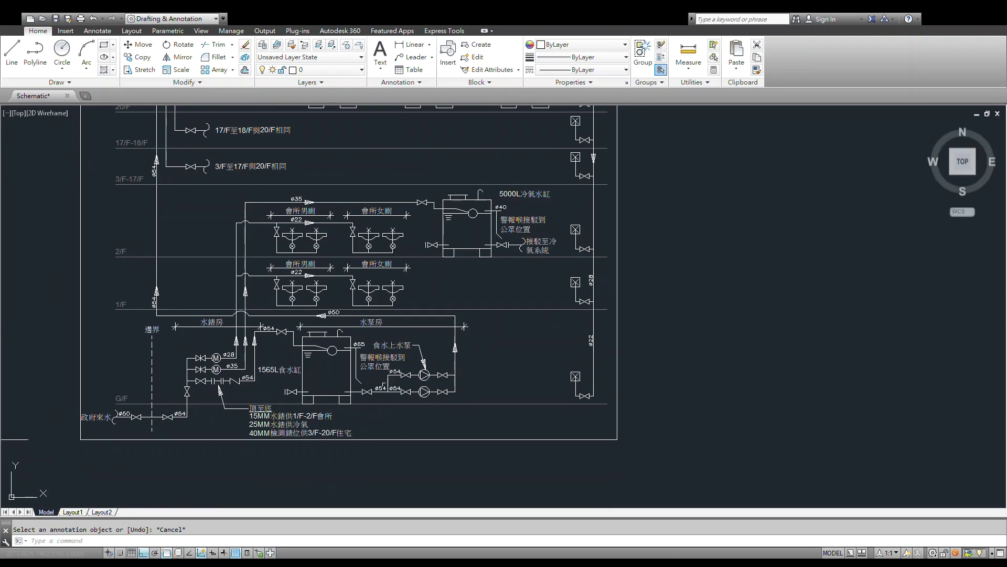
pyautogui.scroll(-3, 367, 294)
pyautogui.write('PLO')
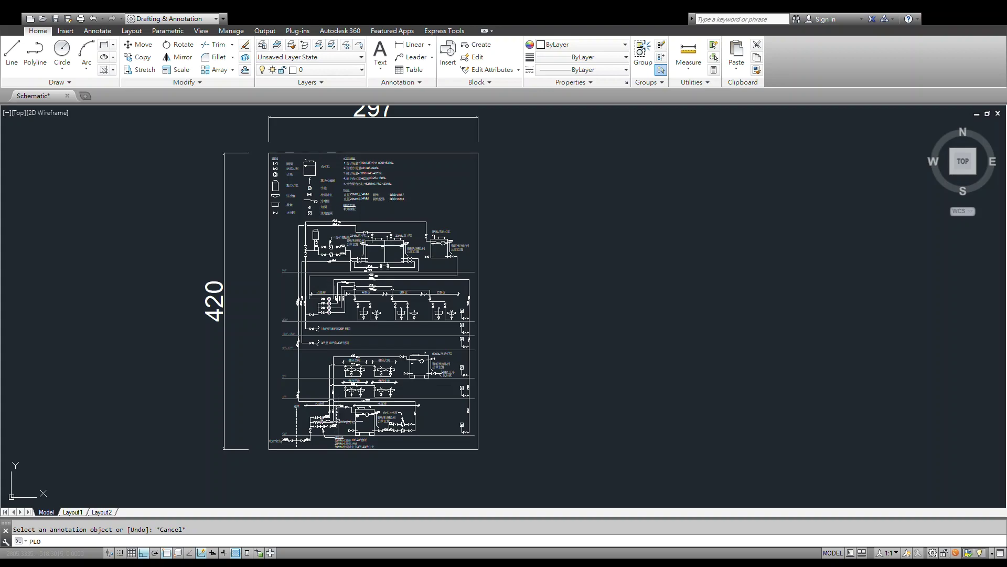
# Plot the A3 water-supply sheet using a window around its frame.
pyautogui.write('T')
pyautogui.press('Return')
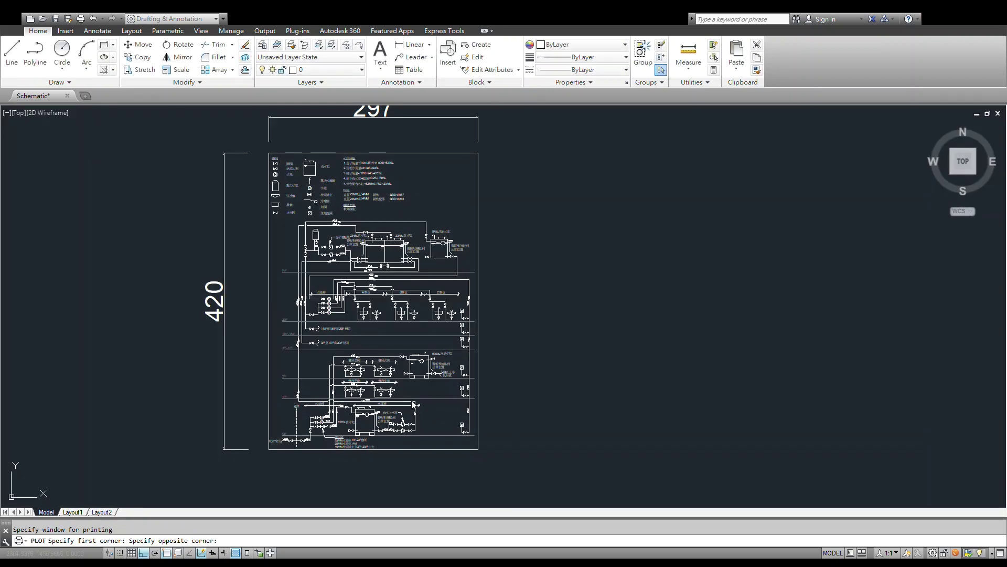
pyautogui.scroll(-5, 549, 198)
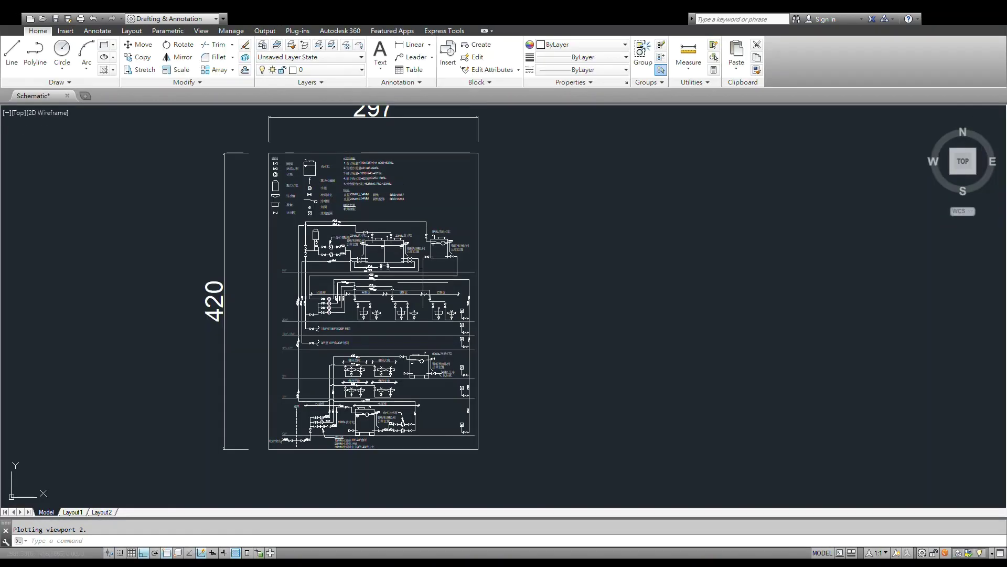